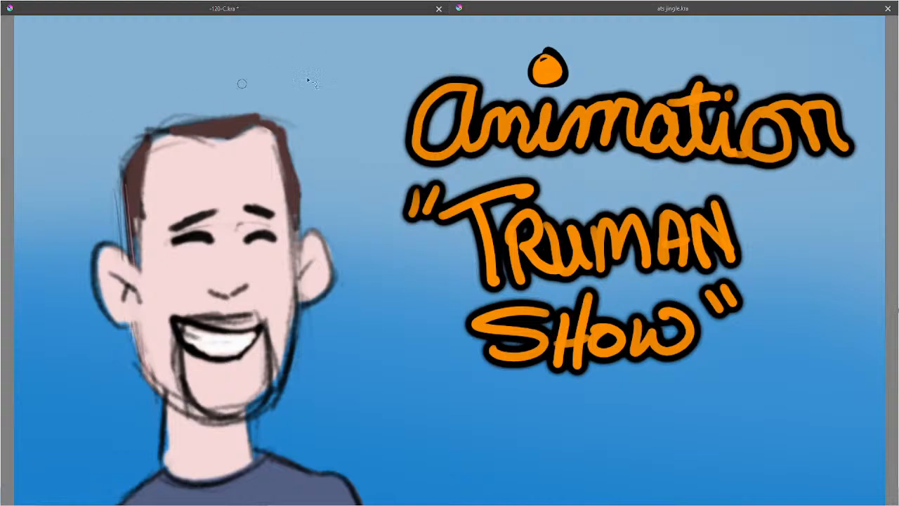
Close the ats jingle.kra document and create a new 1280 by 720 px RGB/Alpha document at 72 pixels/inch
key(Tab)
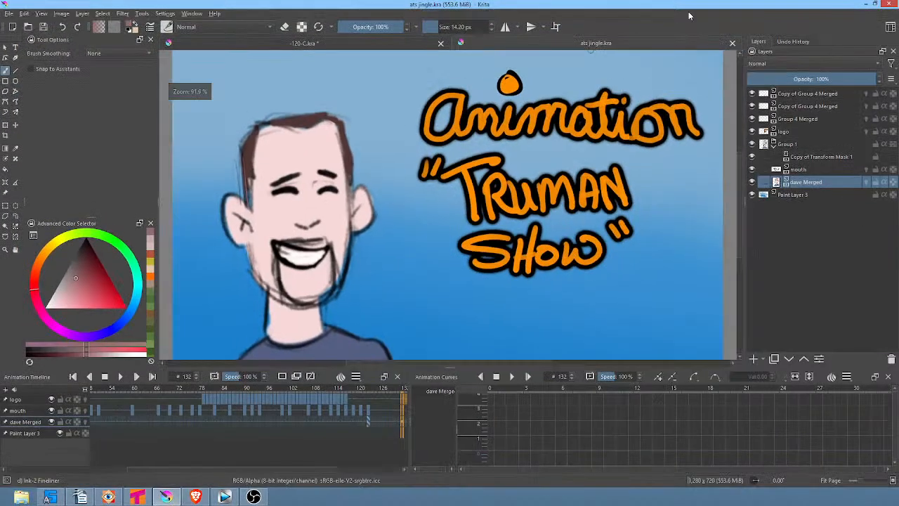
click(731, 43)
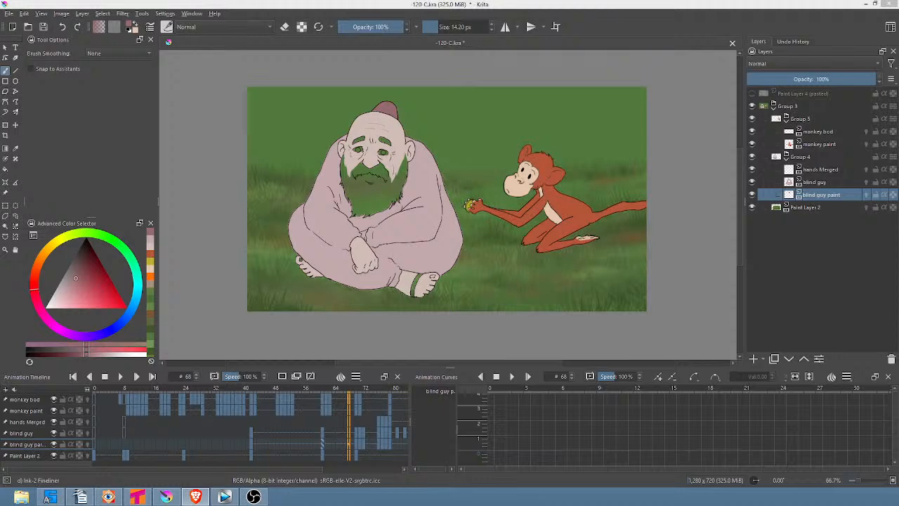
click(13, 30)
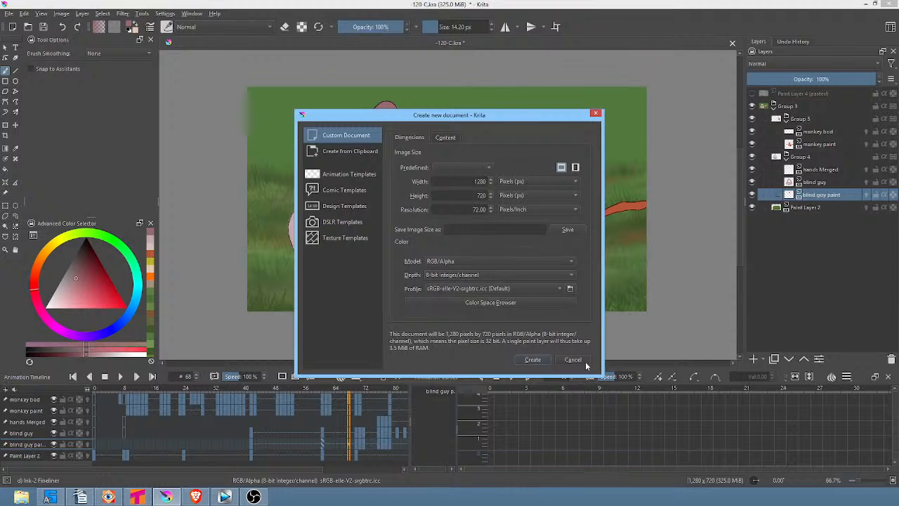
click(533, 361)
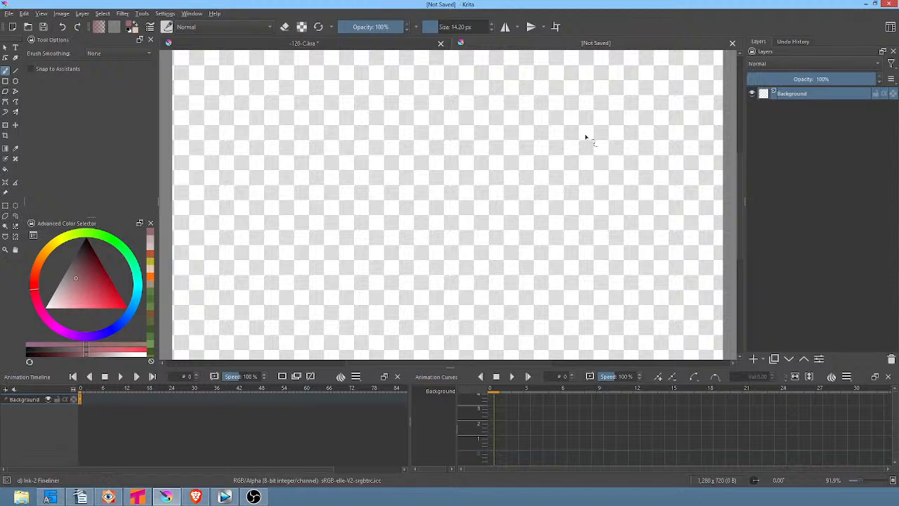
Sketch a toilet bowl with a flat rim using the Pencil-2 brush at 4 px, switching the colour to near-black for the bowl curves
right_click(634, 127)
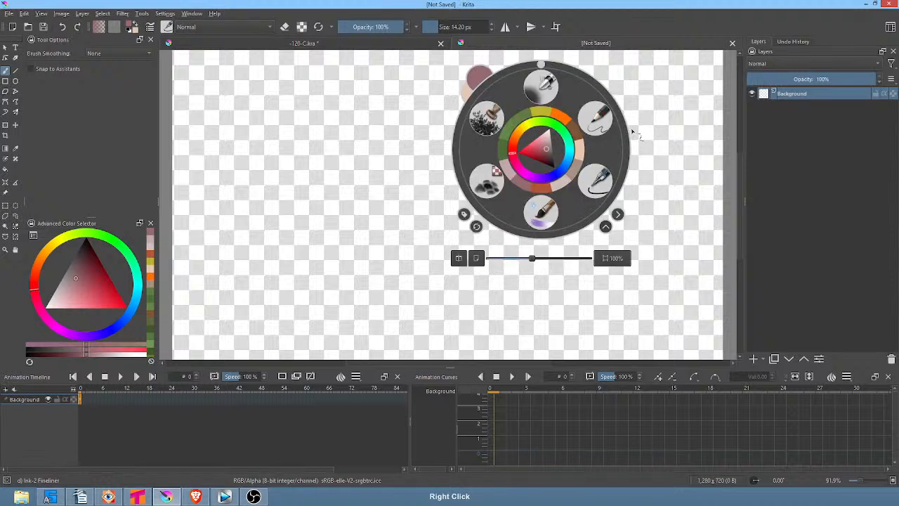
click(595, 118)
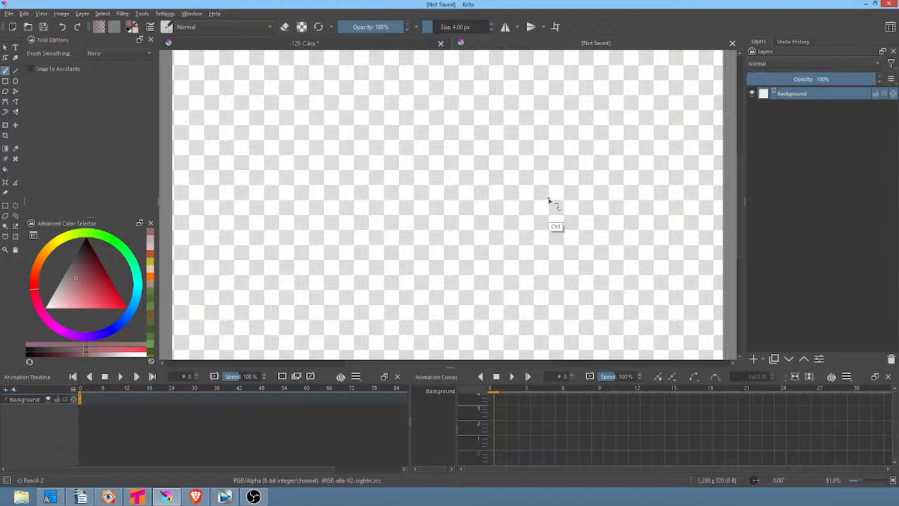
drag(550, 201, 584, 167)
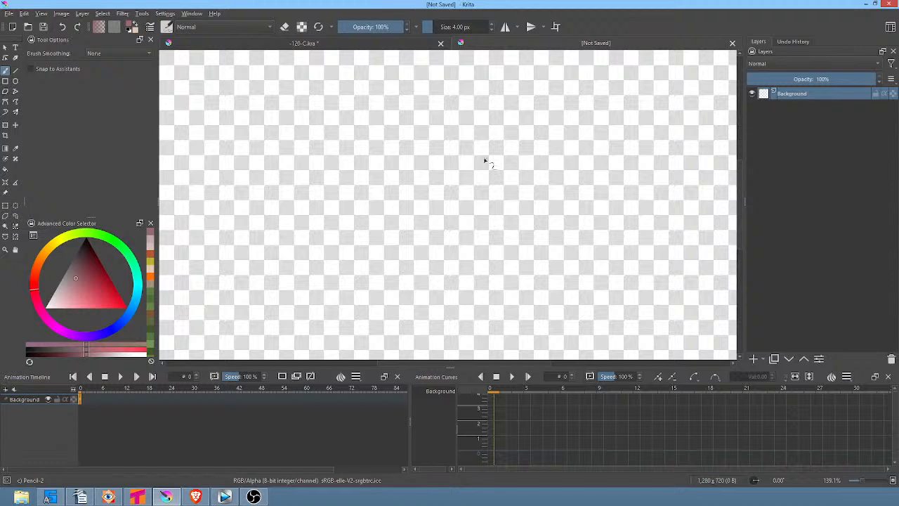
mouse_move(485, 163)
mouse_down()
mouse_move(646, 161)
mouse_move(538, 172)
mouse_move(485, 166)
mouse_up()
click(87, 245)
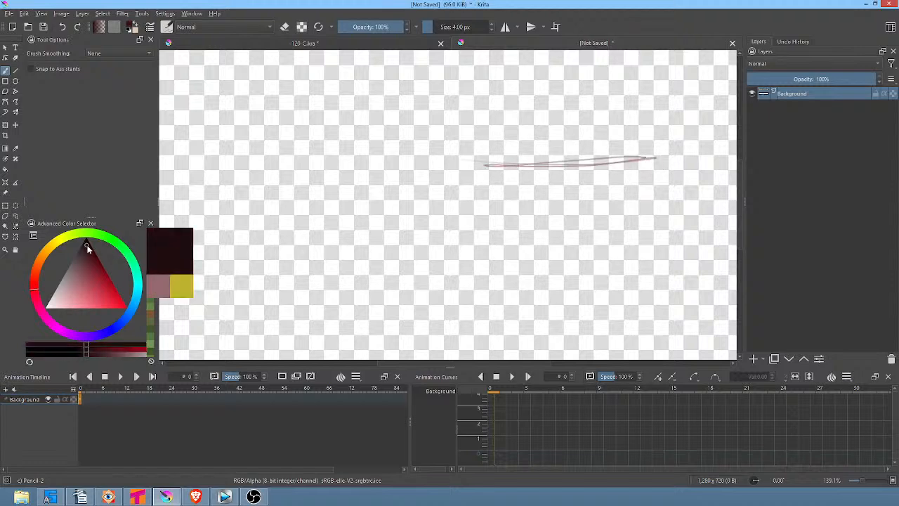
mouse_move(627, 159)
mouse_down()
mouse_move(447, 158)
mouse_move(462, 159)
mouse_move(542, 217)
mouse_move(640, 162)
mouse_move(510, 206)
mouse_up()
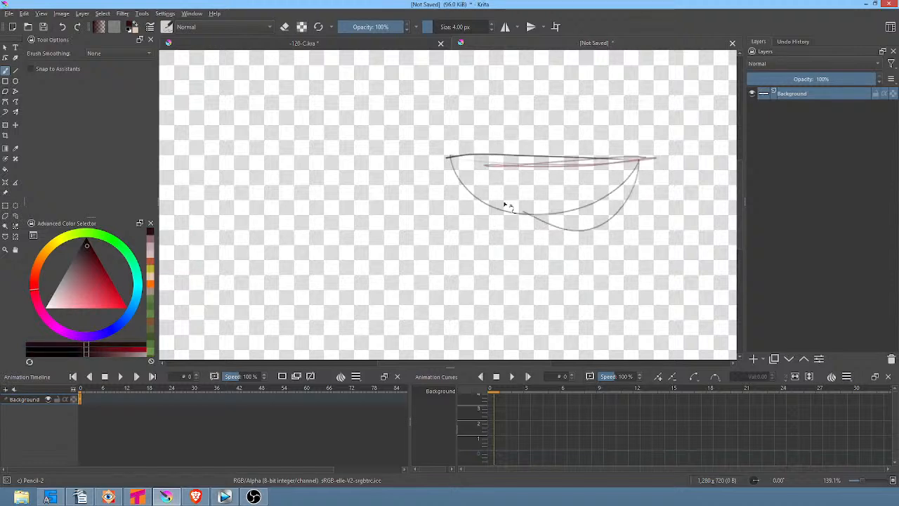
drag(461, 168, 594, 193)
Add the pedestal, upright tank and coiled drain to the toilet sketch, with a wavy arrow rising toward the base
mouse_move(538, 211)
mouse_down()
mouse_move(534, 262)
mouse_move(611, 252)
mouse_up()
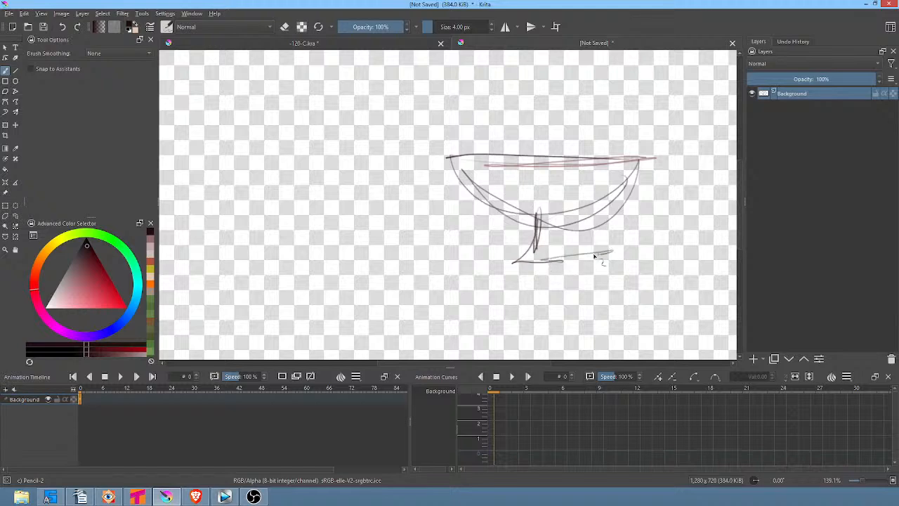
drag(583, 225, 588, 254)
mouse_move(616, 167)
mouse_down()
mouse_move(612, 89)
mouse_move(666, 78)
mouse_move(616, 161)
mouse_move(660, 178)
mouse_move(633, 95)
mouse_up()
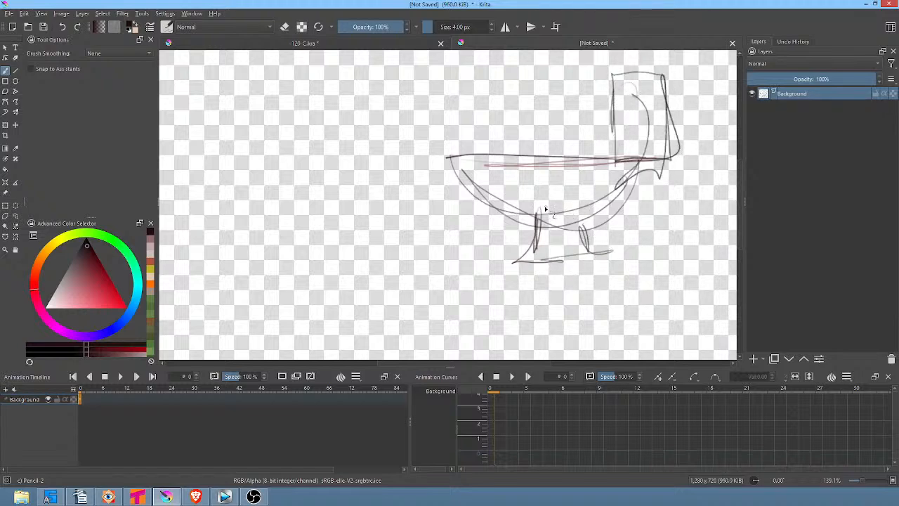
mouse_move(525, 204)
mouse_down()
mouse_move(571, 211)
mouse_move(560, 227)
mouse_move(565, 249)
mouse_move(569, 222)
mouse_move(544, 228)
mouse_move(565, 211)
mouse_move(547, 233)
mouse_move(570, 246)
mouse_up()
drag(603, 329, 589, 267)
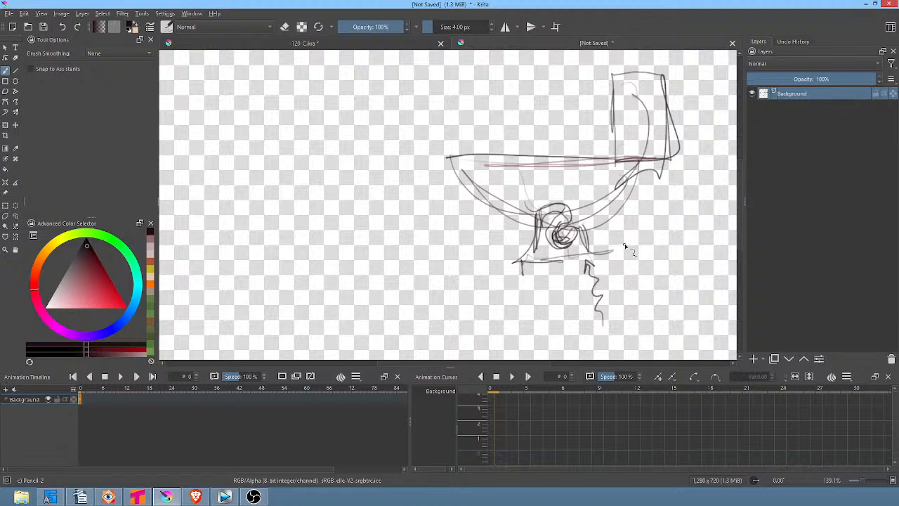
Paint a thick olive-yellow seal under the toilet's pedestal with the brush enlarged to about 18.78 px
drag(627, 253, 642, 252)
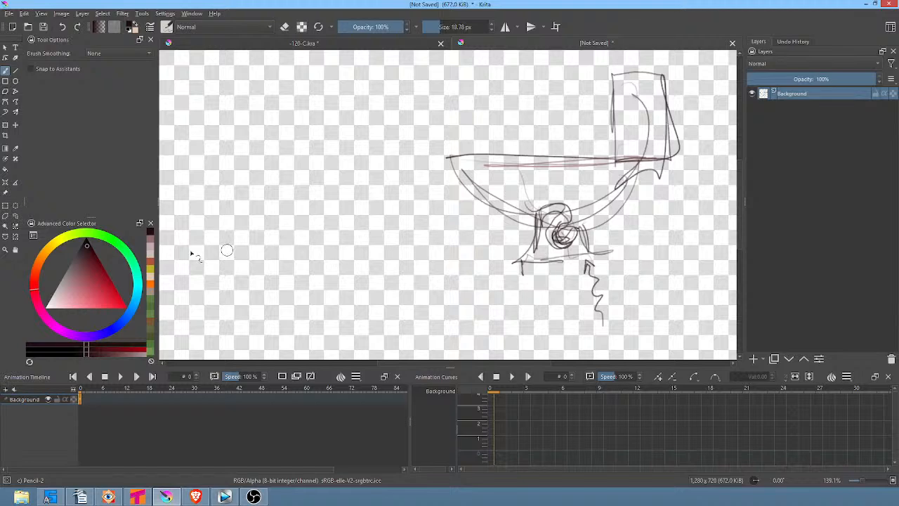
click(57, 243)
drag(97, 279, 92, 283)
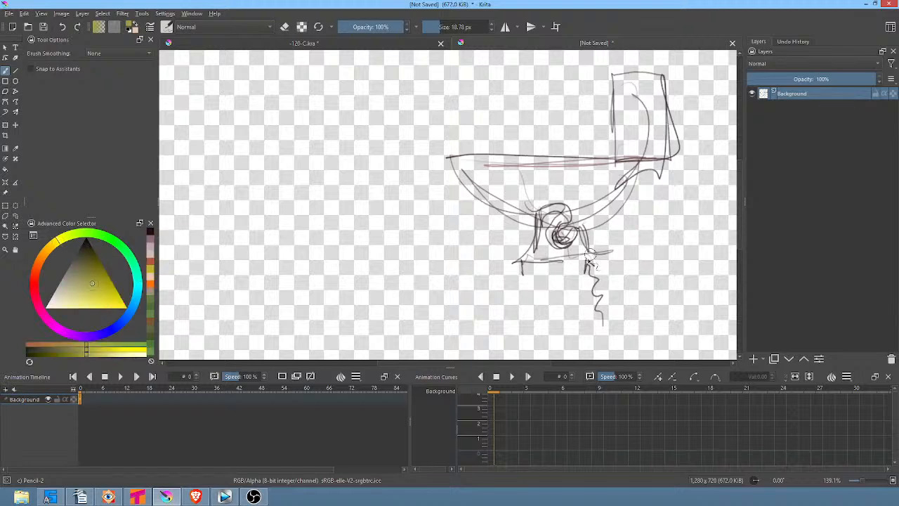
mouse_move(590, 258)
mouse_down()
mouse_move(522, 264)
mouse_move(597, 262)
mouse_up()
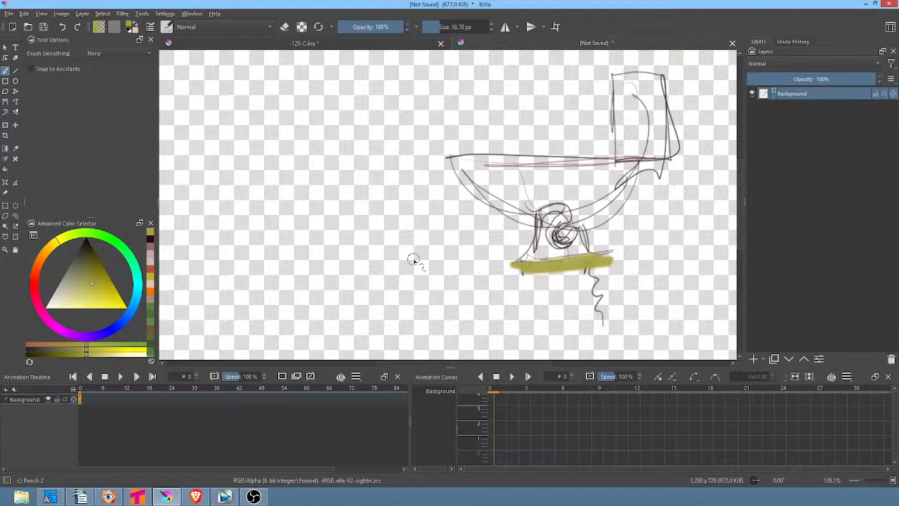
Draw thick black floor lines extending outward from both ends of the olive seal
click(40, 274)
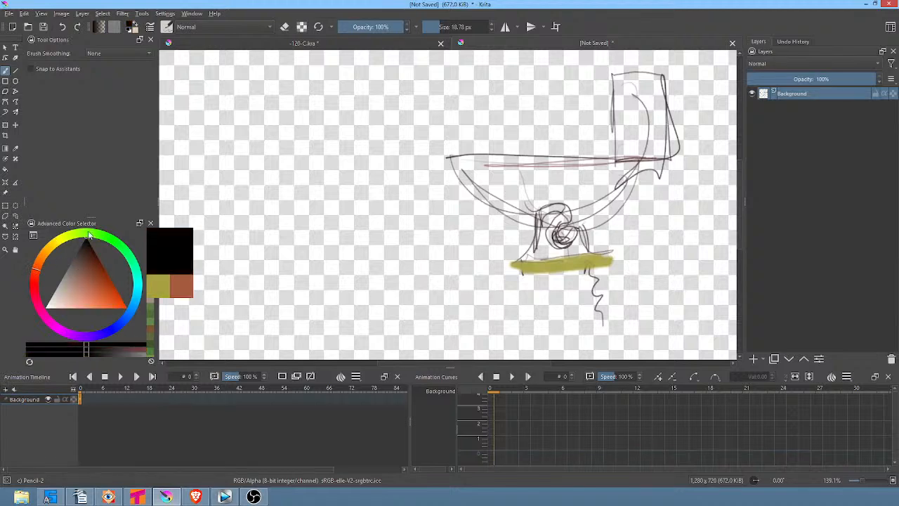
drag(525, 274, 467, 275)
mouse_move(562, 275)
mouse_down()
mouse_move(689, 271)
mouse_move(578, 271)
mouse_move(628, 269)
mouse_up()
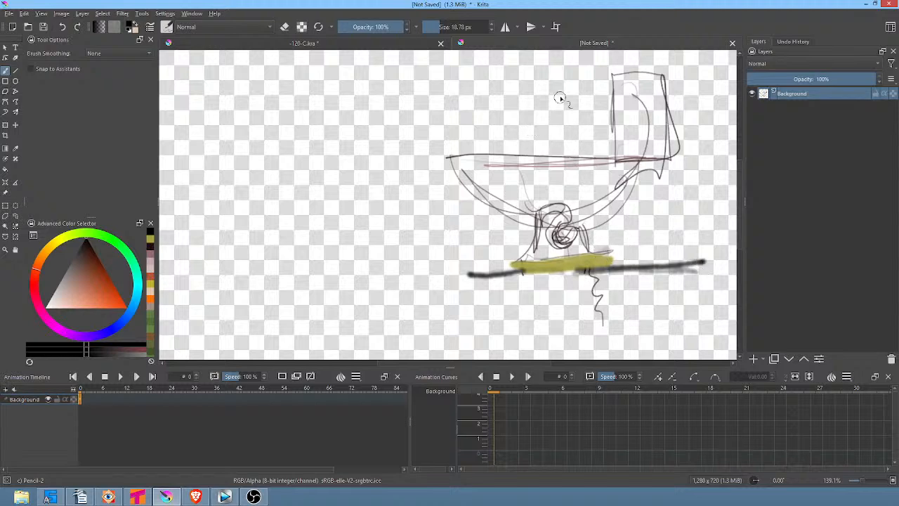
Trace the water's path in blue from above the bowl through the drain and seal and out below the floor
click(131, 307)
mouse_move(537, 93)
mouse_down()
mouse_move(558, 151)
mouse_move(552, 175)
mouse_up()
click(95, 285)
mouse_move(538, 93)
mouse_down()
mouse_move(559, 141)
mouse_move(544, 188)
mouse_move(571, 247)
mouse_move(566, 265)
mouse_move(532, 266)
mouse_move(582, 261)
mouse_move(549, 263)
mouse_up()
mouse_move(571, 232)
mouse_down()
mouse_move(586, 272)
mouse_move(582, 293)
mouse_move(595, 317)
mouse_move(485, 347)
mouse_up()
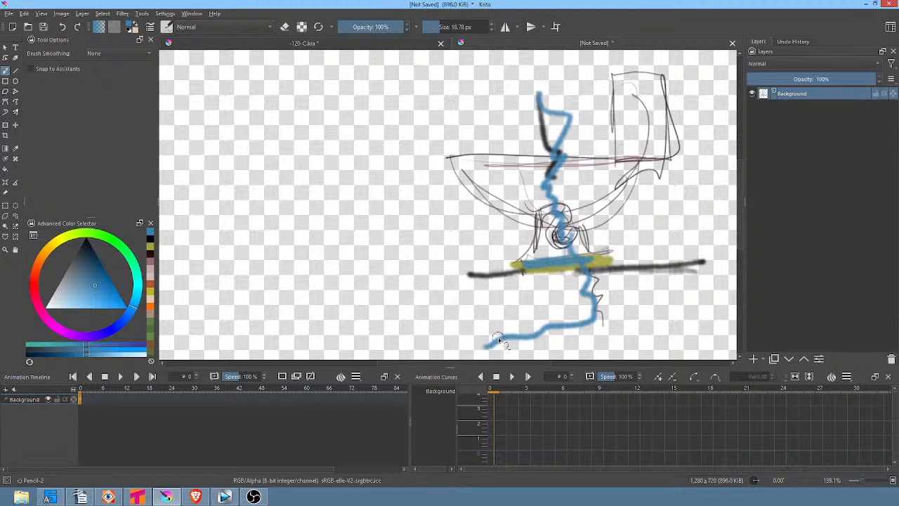
Draw two black arrows with a brush of about 6.86 px, pointing down at both ends of the seal
drag(88, 257, 94, 232)
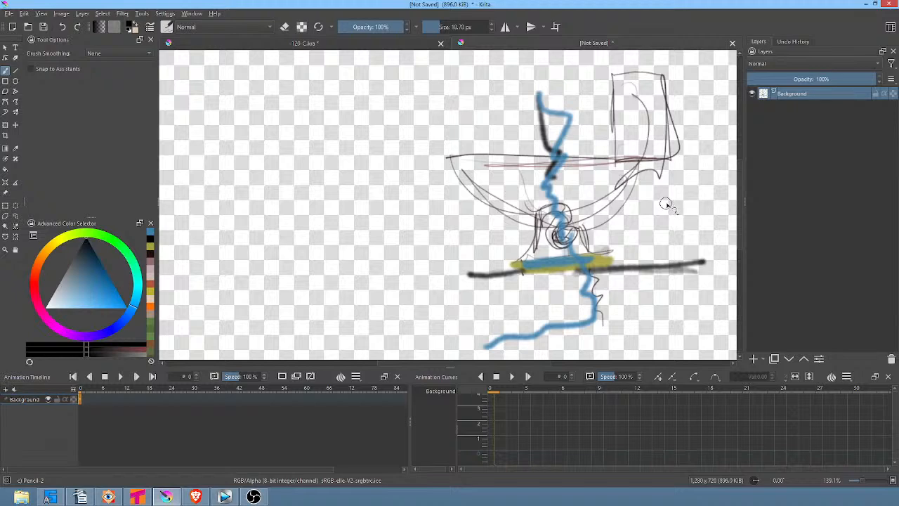
mouse_move(663, 205)
mouse_down()
mouse_move(648, 222)
mouse_move(669, 190)
mouse_move(632, 252)
mouse_move(617, 258)
mouse_up()
mouse_move(418, 211)
mouse_down()
mouse_move(492, 261)
mouse_move(484, 246)
mouse_up()
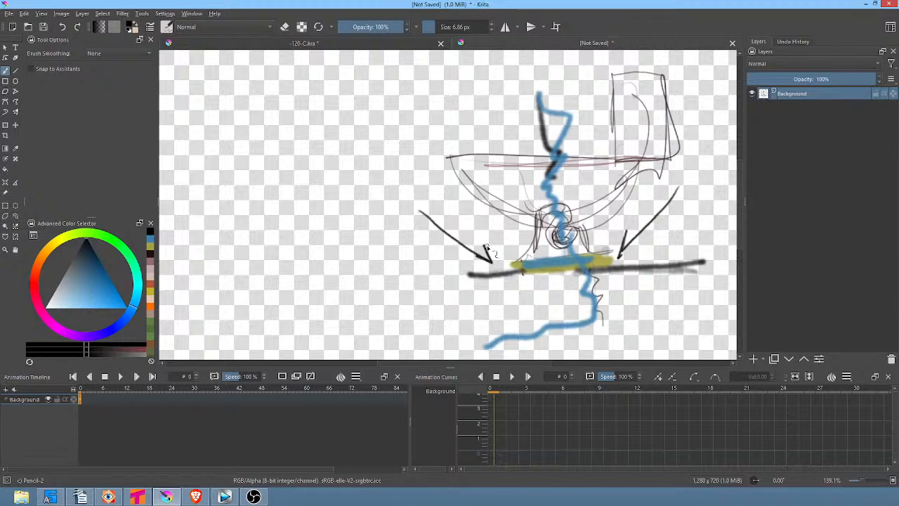
Outline three small irregular fragments in black in the empty area beside the toilet sketch
mouse_move(674, 288)
mouse_down()
mouse_move(588, 234)
mouse_move(563, 237)
mouse_up()
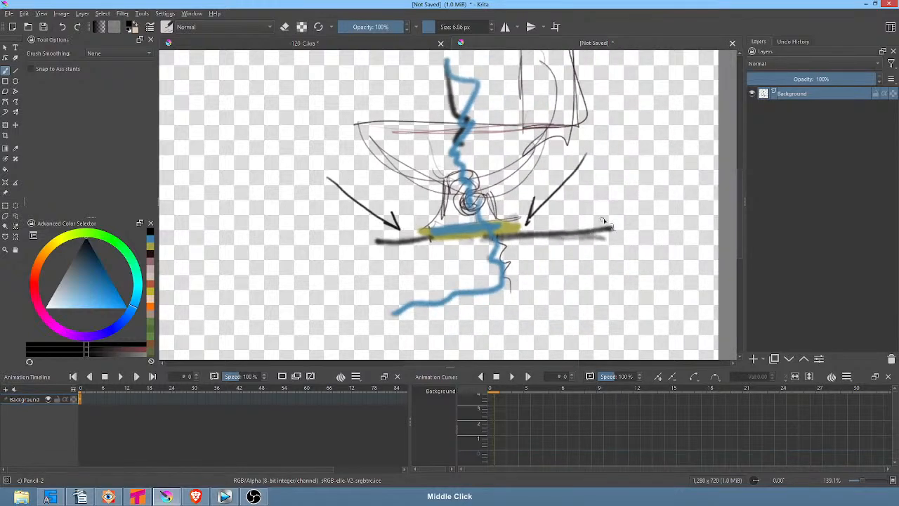
mouse_move(629, 265)
mouse_down()
mouse_move(428, 254)
mouse_move(618, 248)
mouse_move(500, 267)
mouse_move(682, 249)
mouse_up()
mouse_move(408, 161)
mouse_down()
mouse_move(419, 204)
mouse_move(406, 164)
mouse_move(413, 161)
mouse_up()
mouse_move(425, 115)
mouse_down()
mouse_move(441, 141)
mouse_move(411, 132)
mouse_up()
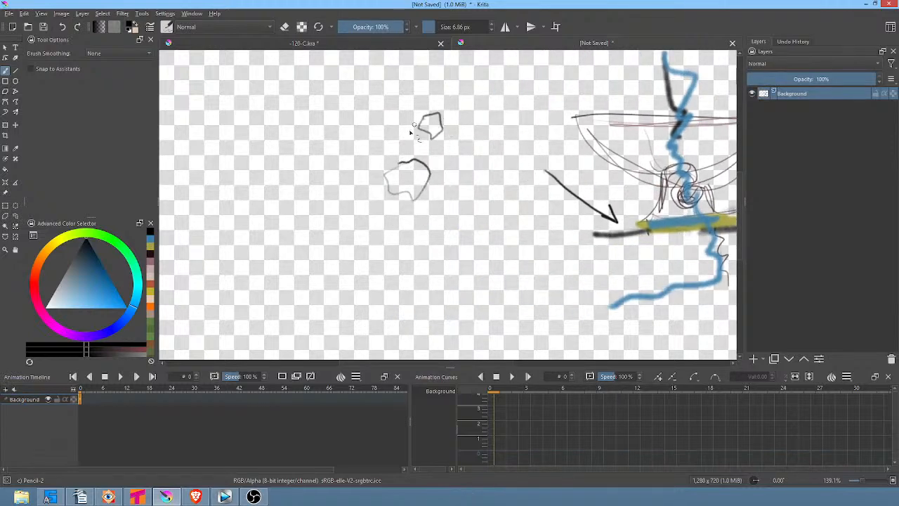
drag(361, 150, 371, 145)
Scribble stacked black floor layers beneath the toilet's base and retrace the seal with its sampled olive colour
mouse_move(671, 219)
mouse_down()
mouse_move(610, 214)
mouse_move(604, 205)
mouse_move(606, 224)
mouse_move(541, 238)
mouse_move(680, 225)
mouse_move(664, 257)
mouse_move(696, 250)
mouse_move(685, 224)
mouse_move(526, 229)
mouse_move(646, 254)
mouse_move(624, 252)
mouse_up()
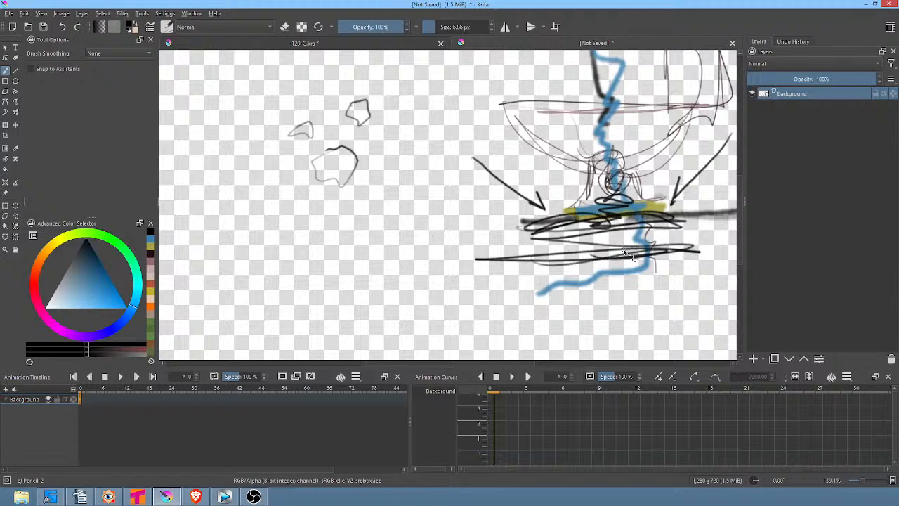
drag(684, 205, 625, 203)
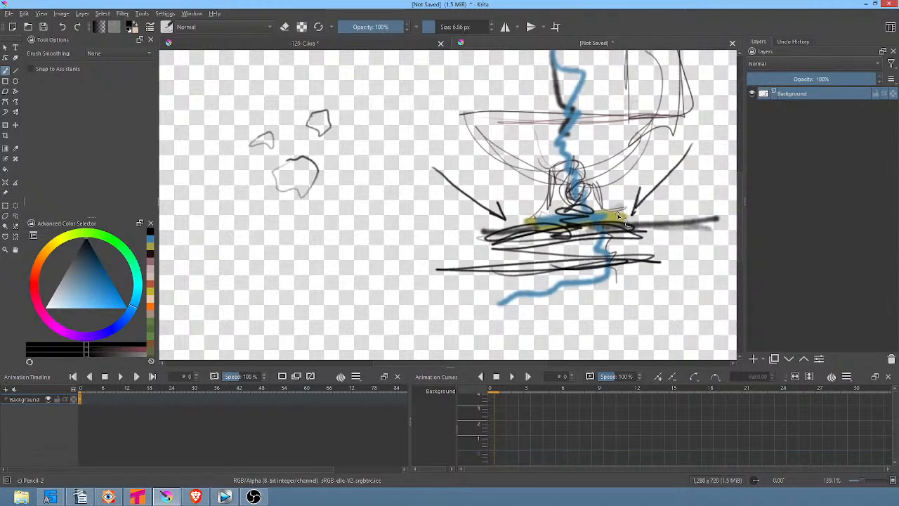
ctrl+click(623, 215)
mouse_move(648, 267)
mouse_down()
mouse_move(601, 257)
mouse_move(595, 225)
mouse_up()
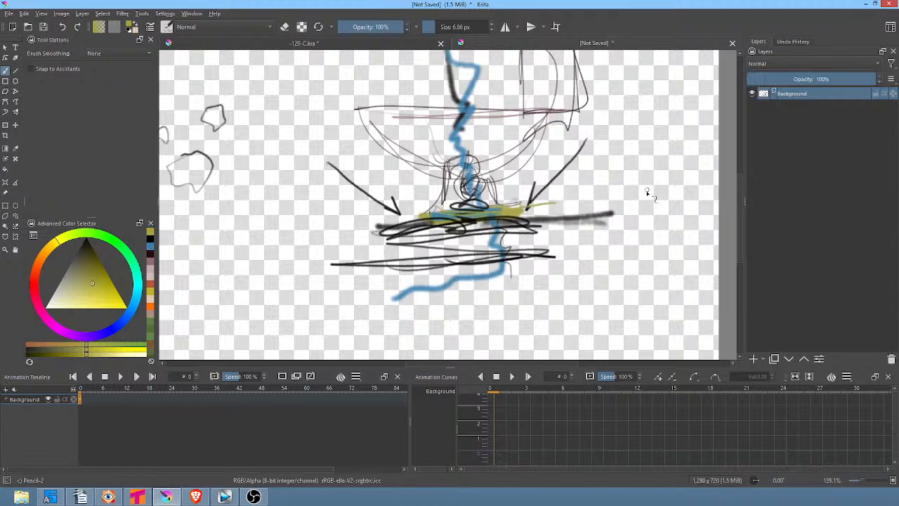
Start a second floor diagram beside the toilet with a thin black line above a heavier black floor line
mouse_move(646, 191)
mouse_down()
mouse_move(615, 222)
mouse_move(527, 231)
mouse_move(505, 223)
mouse_move(571, 248)
mouse_up()
click(103, 262)
drag(444, 251, 583, 246)
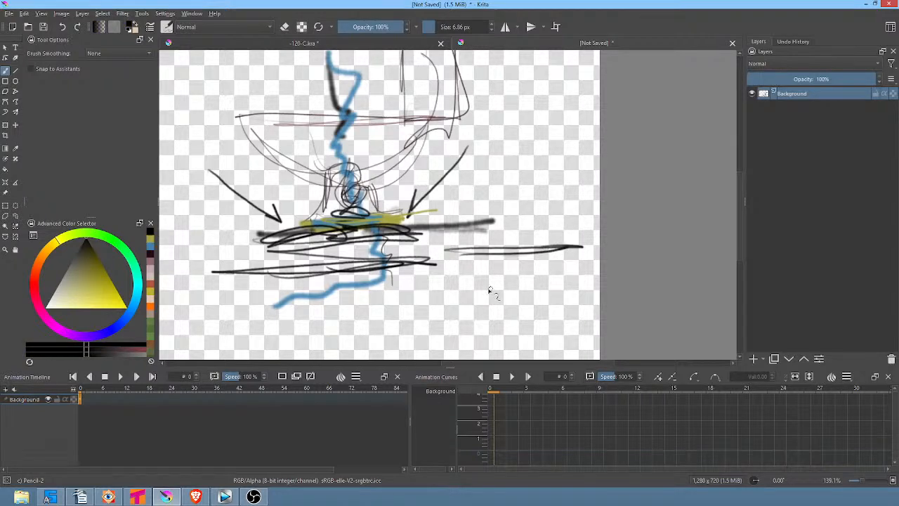
mouse_move(444, 279)
mouse_down()
mouse_move(558, 282)
mouse_move(516, 285)
mouse_up()
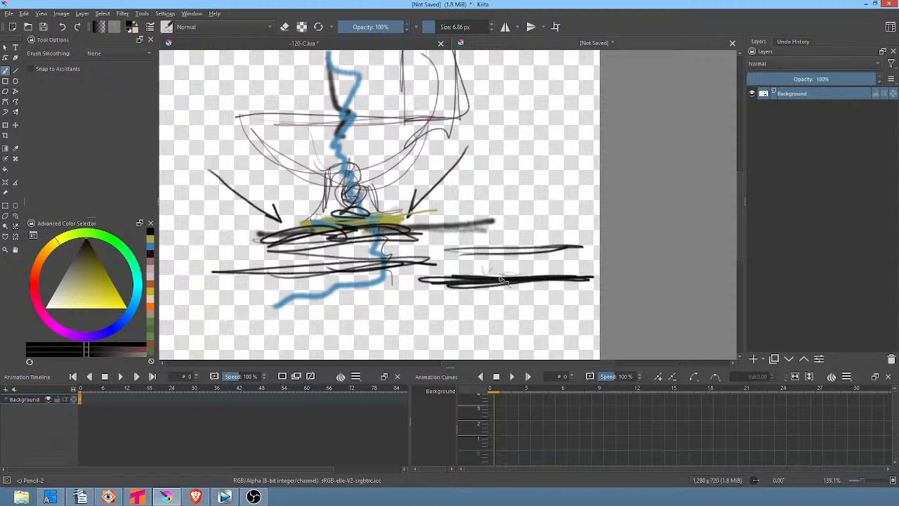
Draw two vertical pipe walls below the heavy floor line and a black flange fitted into the pipe's opening
mouse_move(534, 276)
mouse_down()
mouse_move(537, 184)
mouse_move(500, 308)
mouse_up()
drag(567, 191, 570, 309)
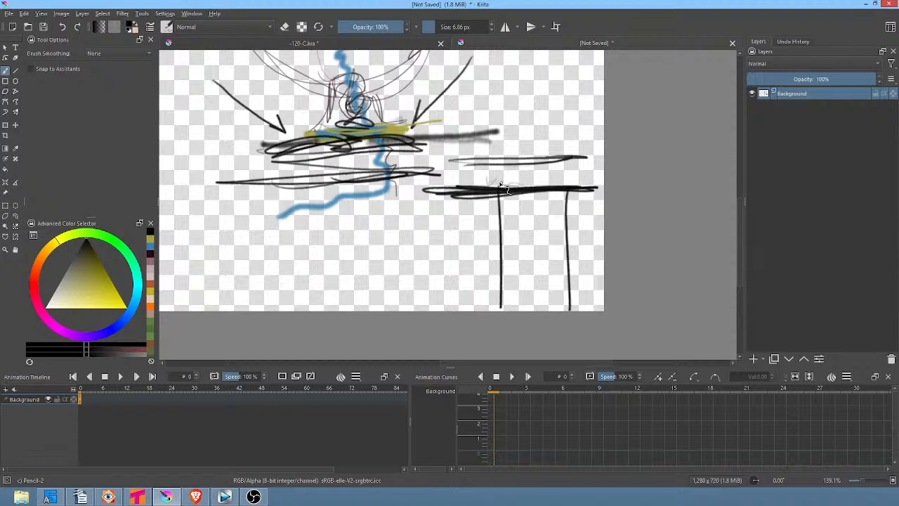
mouse_move(501, 186)
mouse_down()
mouse_move(570, 175)
mouse_move(489, 184)
mouse_move(567, 177)
mouse_move(505, 184)
mouse_move(506, 205)
mouse_move(559, 208)
mouse_move(566, 183)
mouse_move(542, 166)
mouse_move(485, 168)
mouse_move(565, 174)
mouse_move(499, 168)
mouse_move(578, 162)
mouse_move(577, 172)
mouse_move(480, 168)
mouse_move(485, 181)
mouse_move(483, 169)
mouse_move(562, 172)
mouse_up()
Fill the gap above the flange with an olive seal and draw a curved olive arrow pointing to it
click(88, 278)
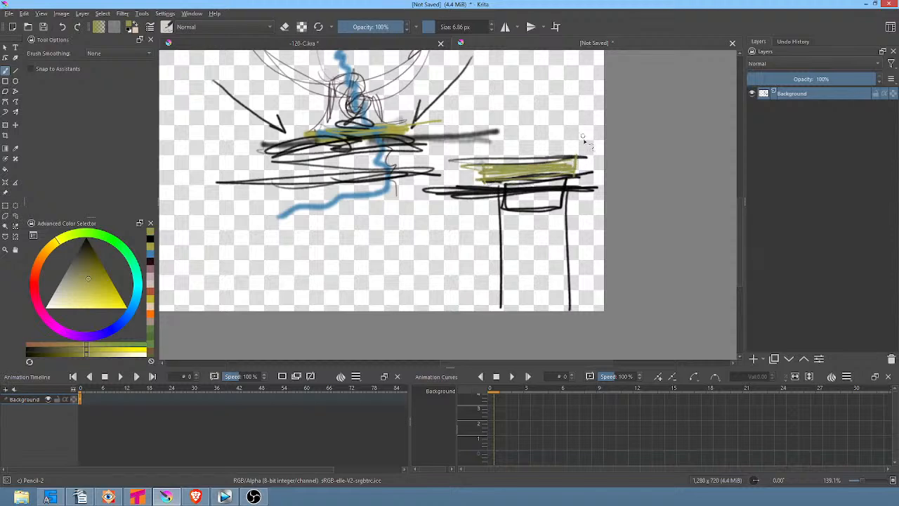
middle_click(577, 165)
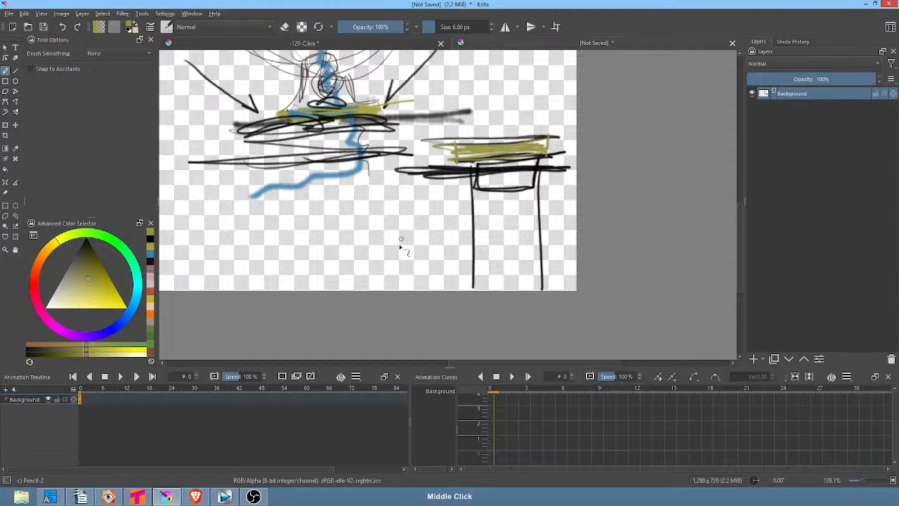
drag(356, 244, 421, 157)
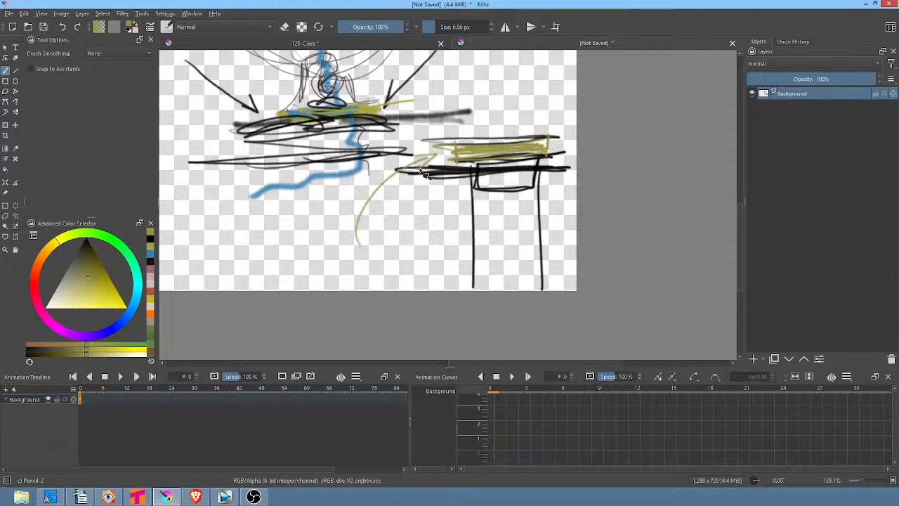
Sketch two stacked olive seal layers in the empty area below the fragments and scribble along their shared edge
drag(420, 229, 613, 240)
drag(543, 211, 679, 230)
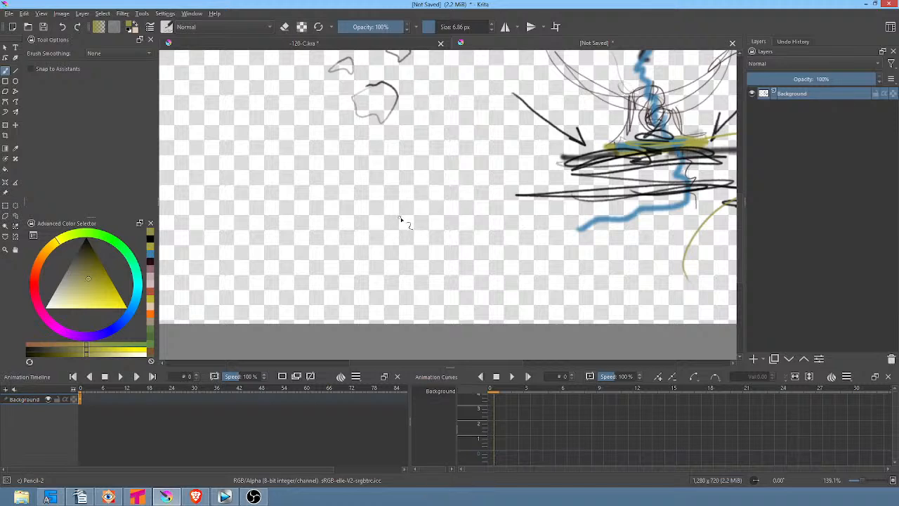
mouse_move(490, 203)
mouse_down()
mouse_move(415, 215)
mouse_move(475, 223)
mouse_up()
mouse_move(490, 219)
mouse_down()
mouse_move(406, 233)
mouse_move(407, 252)
mouse_move(492, 238)
mouse_move(413, 244)
mouse_move(483, 218)
mouse_up()
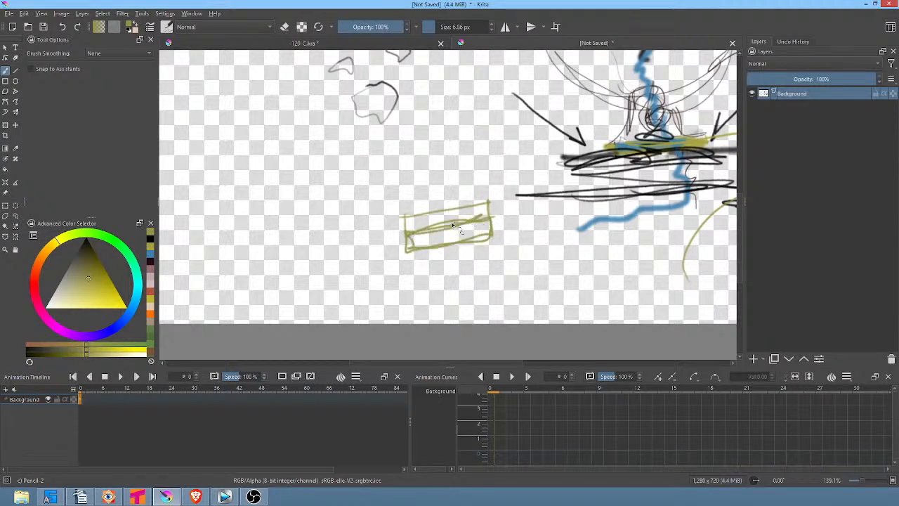
drag(420, 232, 481, 225)
Outline the stacked olive seal in darker olive, adding rounded curves at both ends, long edges and an upright dark end wall
drag(483, 158, 491, 198)
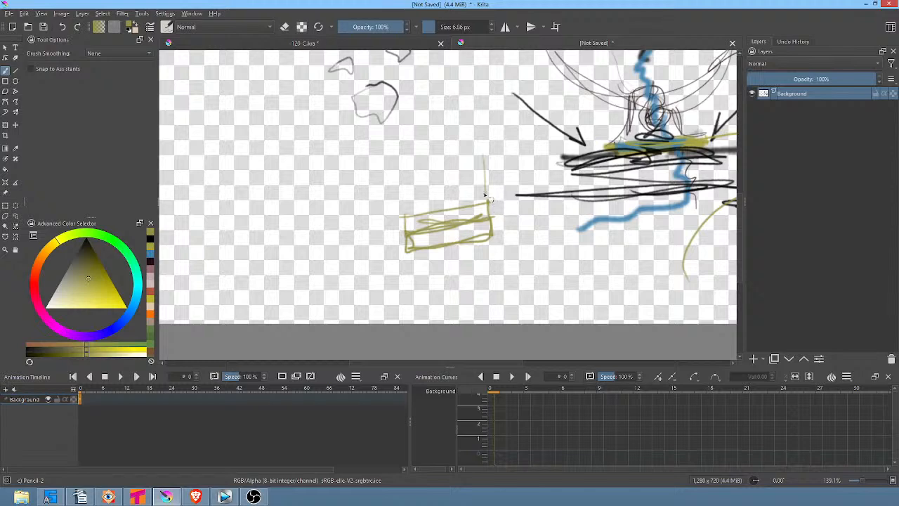
click(86, 262)
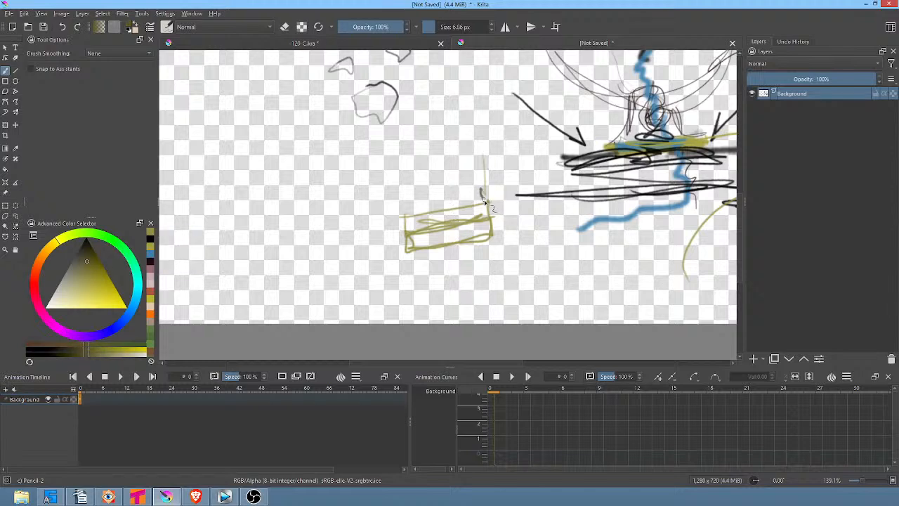
drag(500, 227, 493, 237)
drag(480, 193, 481, 237)
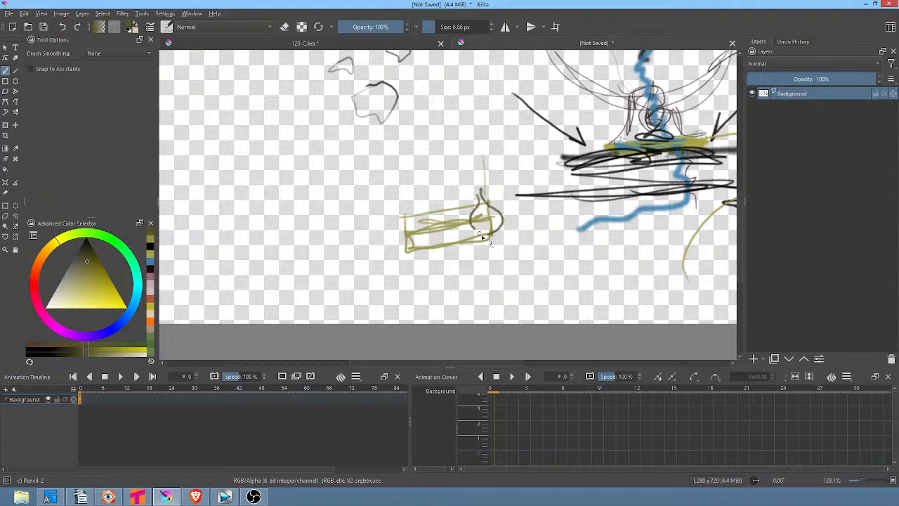
mouse_move(415, 198)
mouse_down()
mouse_move(430, 235)
mouse_move(416, 255)
mouse_move(511, 235)
mouse_up()
drag(397, 216, 490, 201)
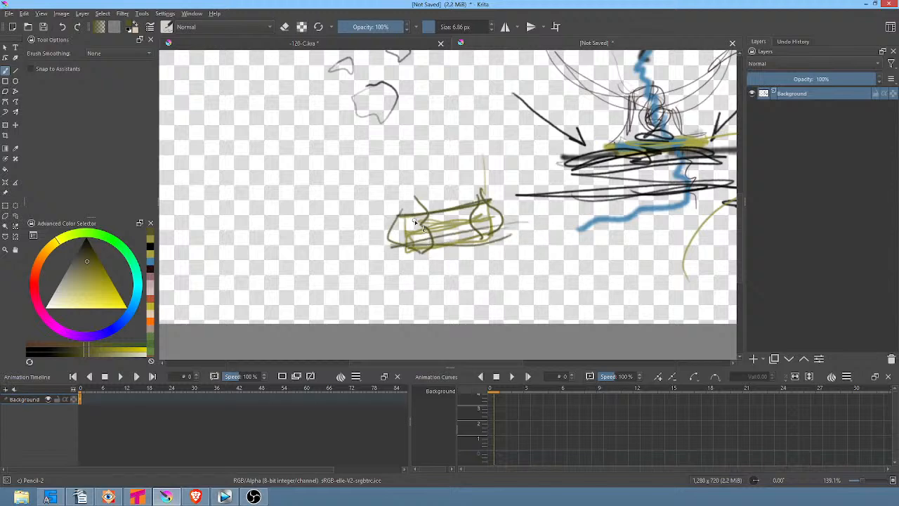
drag(502, 220, 502, 239)
mouse_move(500, 191)
mouse_down()
mouse_move(502, 239)
mouse_move(507, 211)
mouse_up()
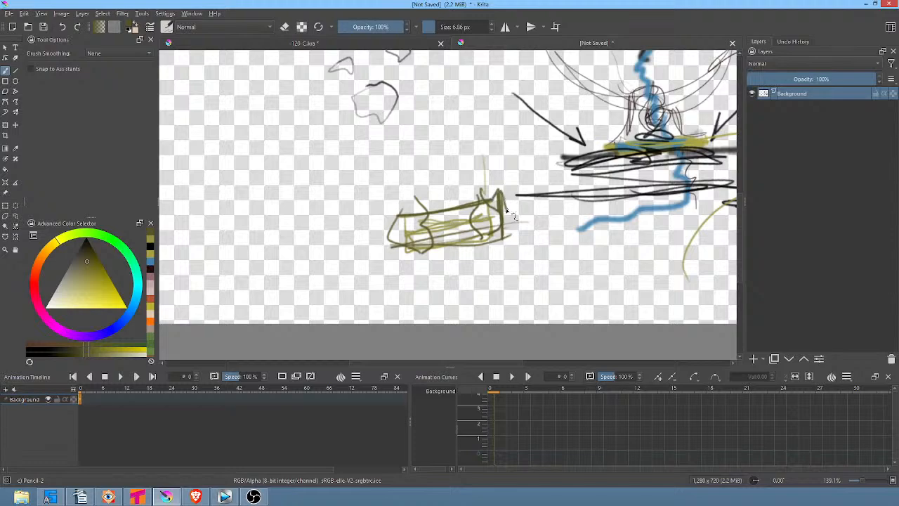
Draw wavy dark olive strands from above the toilet bowl down through the seal, and scribble along the blue drain path under the floor
drag(604, 239, 428, 239)
mouse_move(541, 237)
mouse_down()
mouse_move(512, 281)
mouse_move(513, 309)
mouse_move(569, 304)
mouse_up()
drag(573, 255, 600, 254)
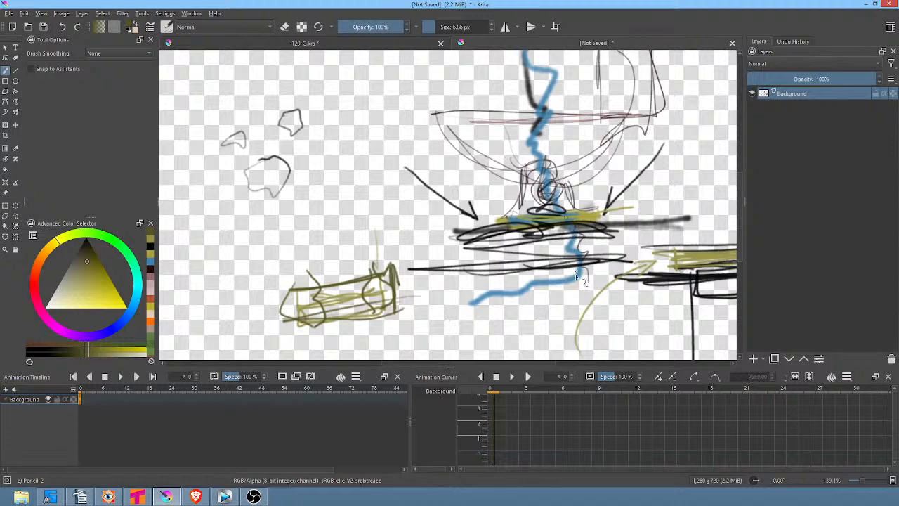
mouse_move(485, 249)
mouse_down()
mouse_move(656, 241)
mouse_move(643, 242)
mouse_move(604, 297)
mouse_up()
mouse_move(469, 106)
mouse_down()
mouse_move(535, 122)
mouse_move(610, 166)
mouse_move(651, 220)
mouse_move(673, 273)
mouse_up()
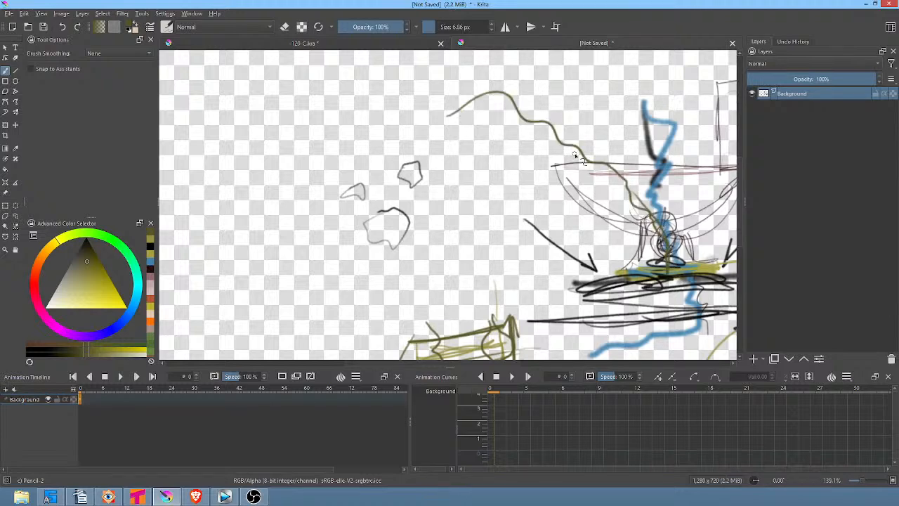
mouse_move(539, 135)
mouse_down()
mouse_move(652, 198)
mouse_move(654, 250)
mouse_move(665, 271)
mouse_move(675, 268)
mouse_move(699, 319)
mouse_move(609, 341)
mouse_move(643, 332)
mouse_move(653, 344)
mouse_move(674, 333)
mouse_move(609, 348)
mouse_move(682, 322)
mouse_move(701, 288)
mouse_move(687, 264)
mouse_move(672, 273)
mouse_move(658, 244)
mouse_move(665, 230)
mouse_move(553, 141)
mouse_up()
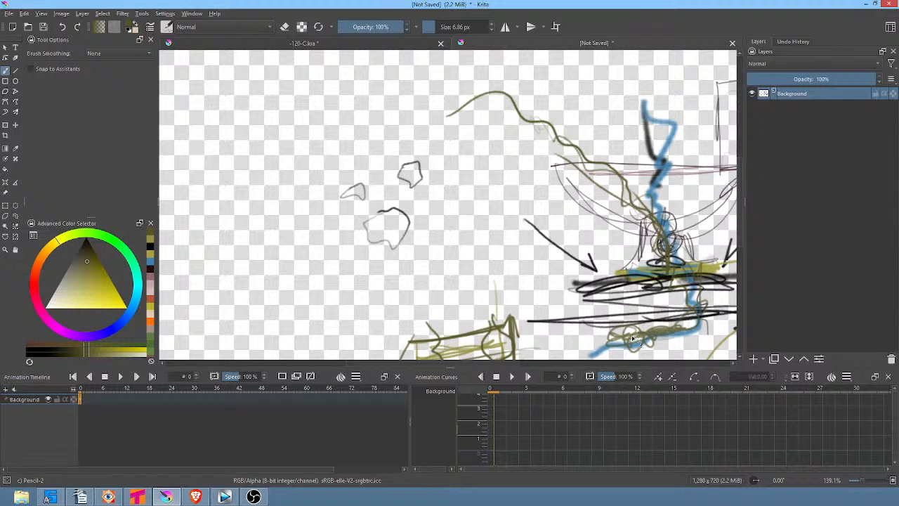
drag(633, 338, 610, 334)
drag(519, 121, 632, 209)
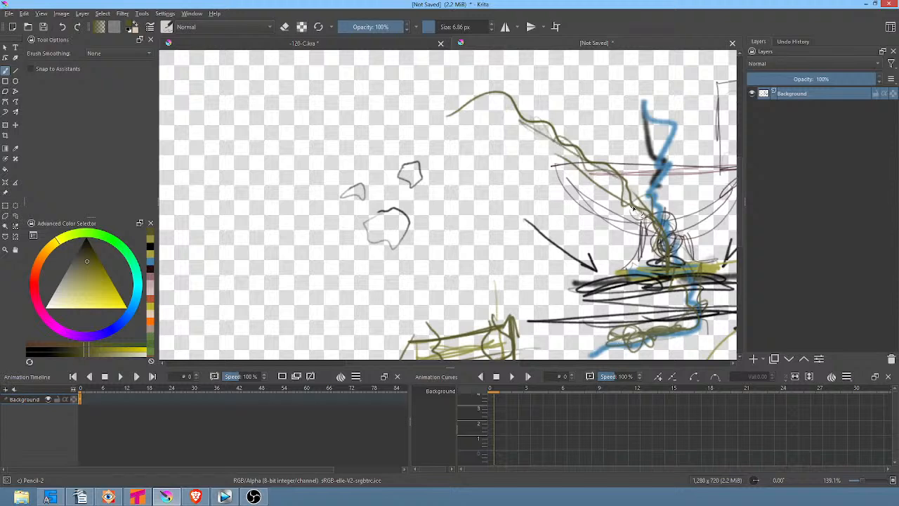
Draw a diagonal black zigzag coil near the fragments and a bent second coil beside it, with loose black circles around the bend
drag(661, 209, 592, 174)
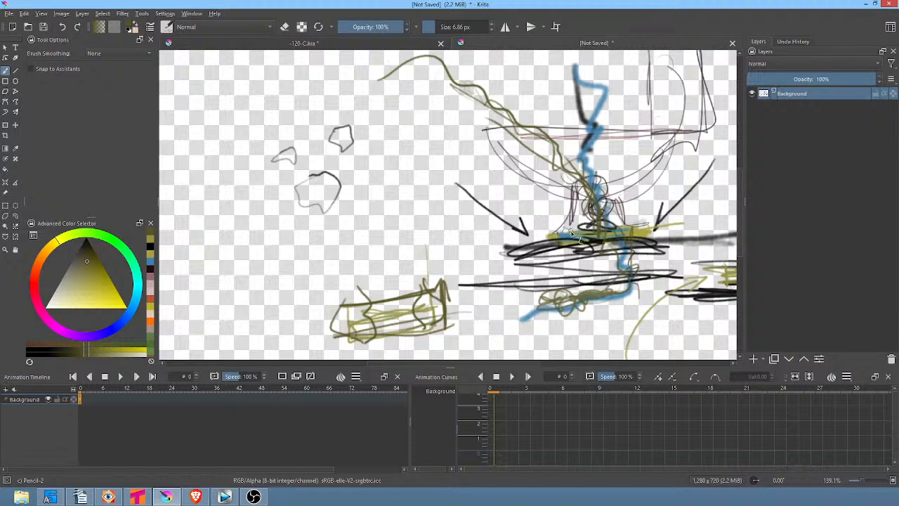
drag(570, 234, 641, 231)
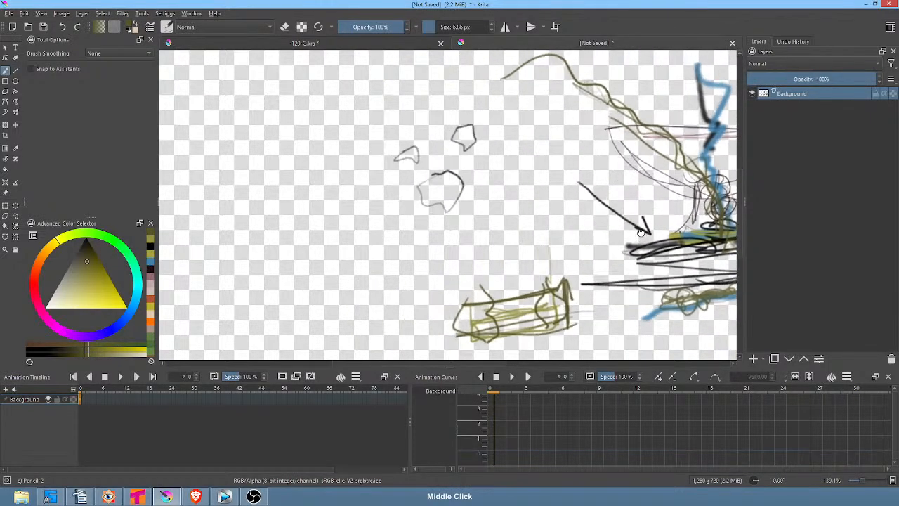
drag(582, 239, 599, 195)
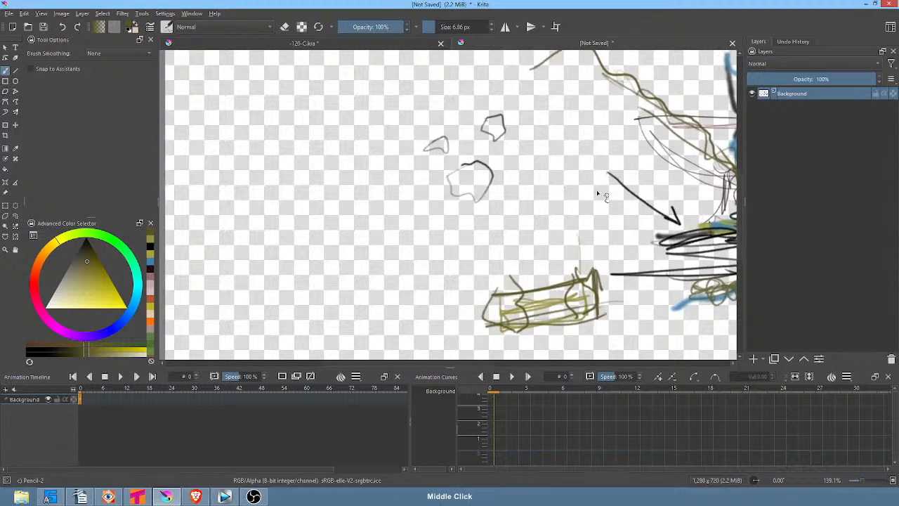
drag(92, 268, 87, 237)
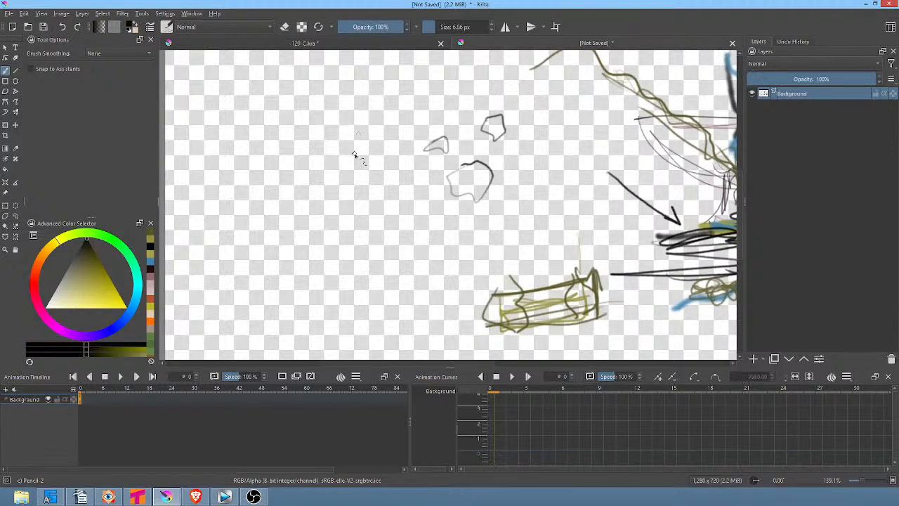
mouse_move(359, 147)
mouse_down()
mouse_move(371, 166)
mouse_move(369, 178)
mouse_move(383, 172)
mouse_move(380, 190)
mouse_move(394, 184)
mouse_move(392, 201)
mouse_move(407, 197)
mouse_move(407, 211)
mouse_move(427, 209)
mouse_move(421, 224)
mouse_move(440, 224)
mouse_move(460, 239)
mouse_up()
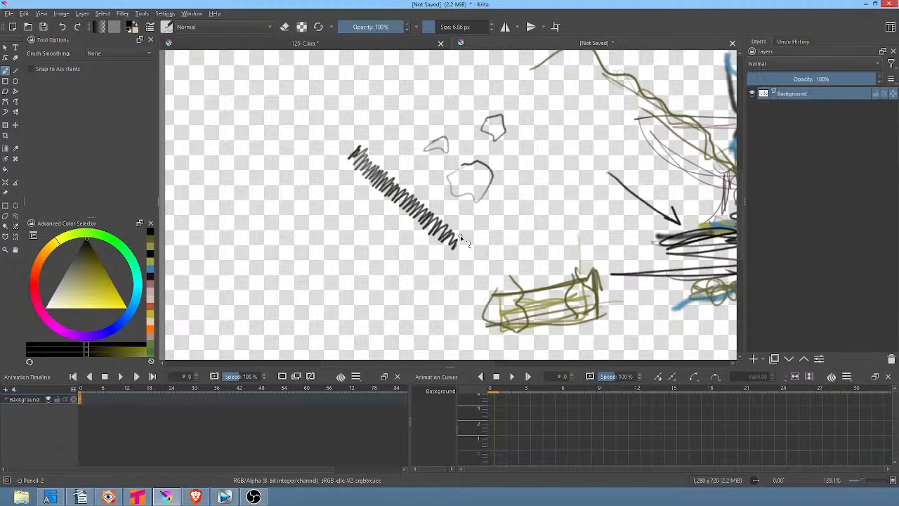
mouse_move(297, 232)
mouse_down()
mouse_move(334, 223)
mouse_move(342, 237)
mouse_move(356, 224)
mouse_move(346, 239)
mouse_move(368, 235)
mouse_move(370, 259)
mouse_move(403, 286)
mouse_move(377, 253)
mouse_move(402, 275)
mouse_up()
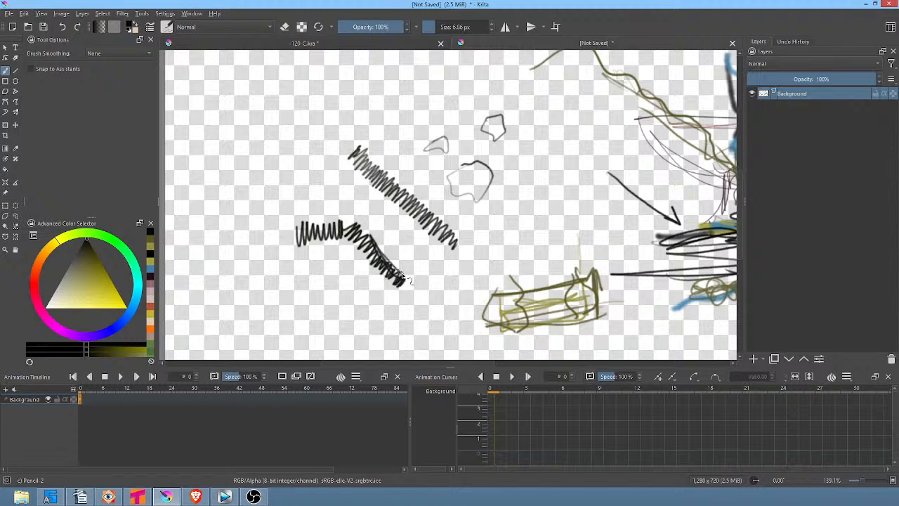
mouse_move(367, 245)
mouse_down()
mouse_move(339, 219)
mouse_move(282, 233)
mouse_move(316, 259)
mouse_move(302, 207)
mouse_move(352, 189)
mouse_move(389, 252)
mouse_move(348, 270)
mouse_move(311, 229)
mouse_up()
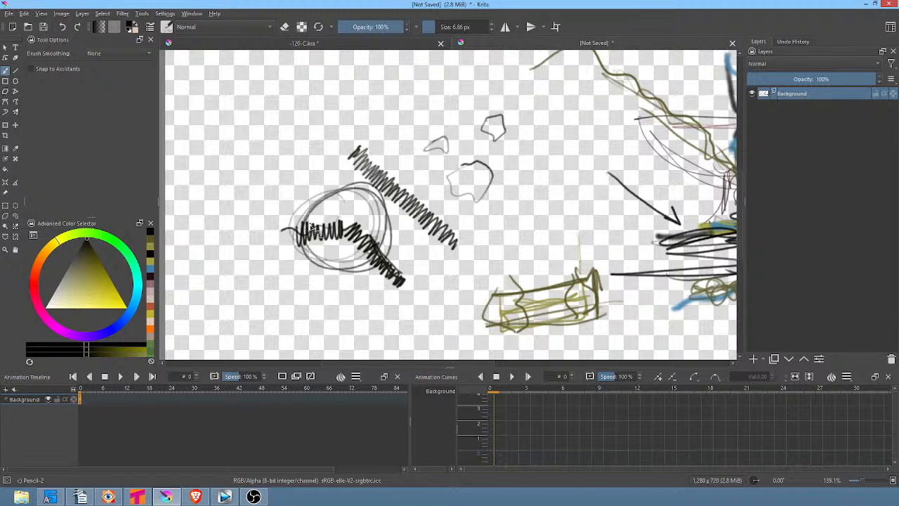
Add a red ring around the bend of the circled coil and a curved red arrow pointing to the diagonal coil
drag(401, 177, 511, 188)
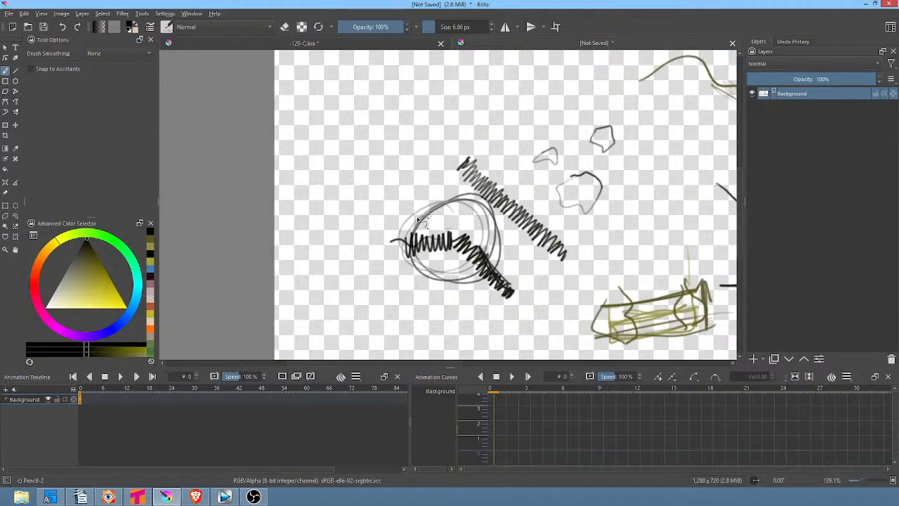
click(35, 277)
click(91, 283)
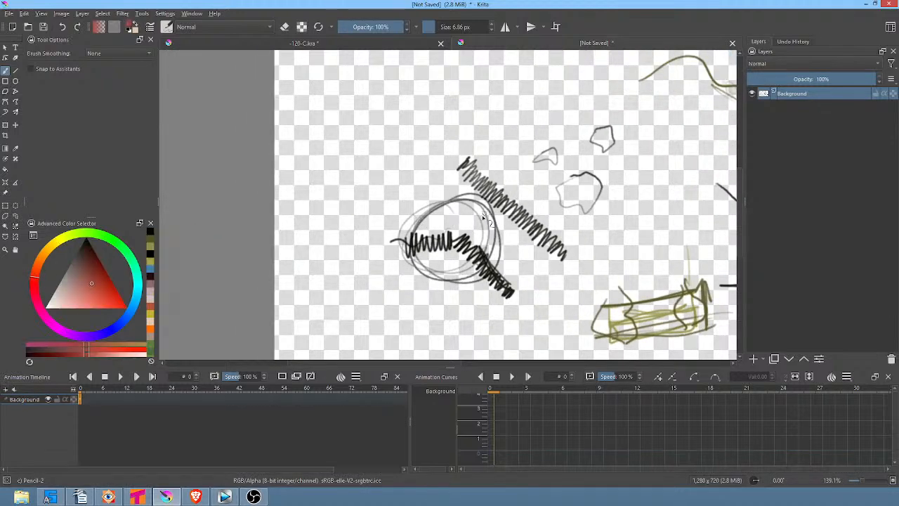
mouse_move(468, 219)
mouse_down()
mouse_move(453, 257)
mouse_move(440, 240)
mouse_move(441, 219)
mouse_move(485, 216)
mouse_up()
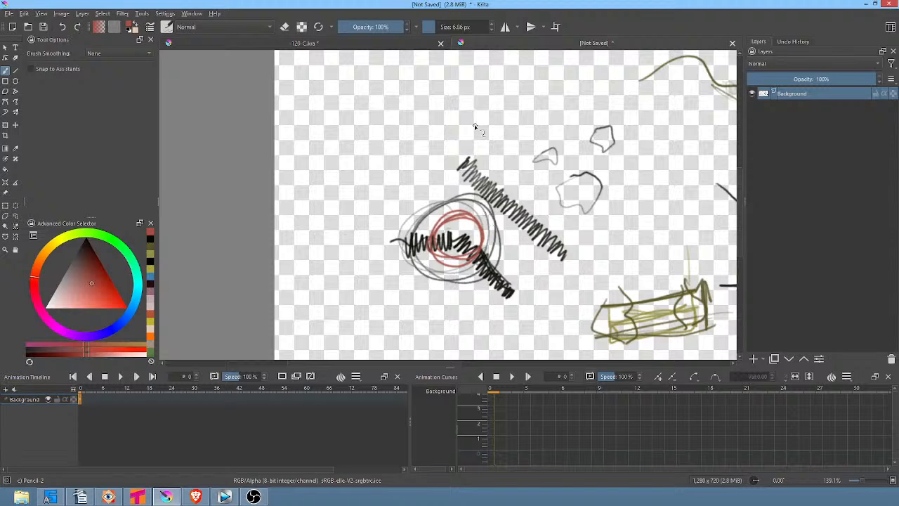
mouse_move(469, 114)
mouse_down()
mouse_move(528, 169)
mouse_move(534, 198)
mouse_up()
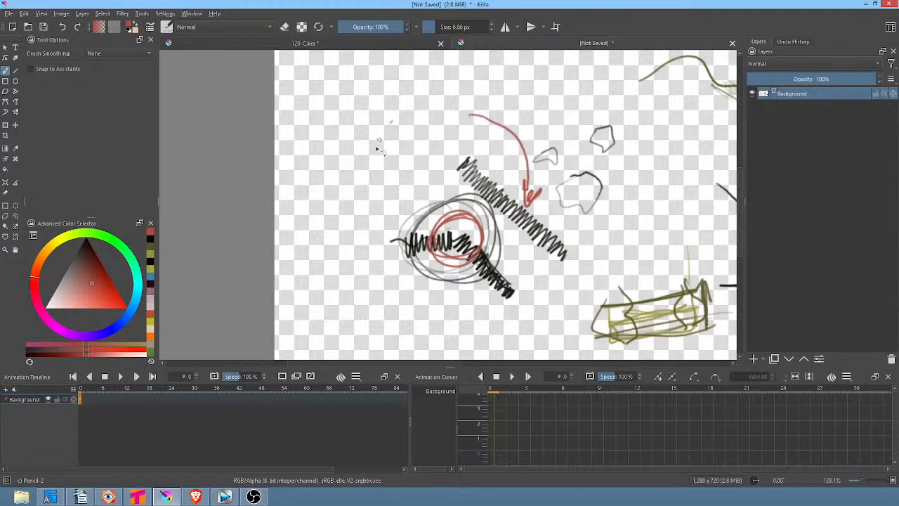
Sketch a red handled device linked to the diagonal coil, with a red blade near the coil's lower end and two curved rotation arrows
mouse_move(379, 140)
mouse_down()
mouse_move(357, 206)
mouse_move(416, 138)
mouse_move(388, 120)
mouse_move(380, 128)
mouse_move(361, 121)
mouse_move(352, 96)
mouse_move(389, 130)
mouse_move(381, 118)
mouse_move(407, 178)
mouse_move(360, 206)
mouse_move(391, 121)
mouse_move(412, 172)
mouse_move(407, 189)
mouse_move(421, 174)
mouse_move(412, 169)
mouse_move(415, 140)
mouse_move(437, 185)
mouse_up()
drag(382, 174, 413, 167)
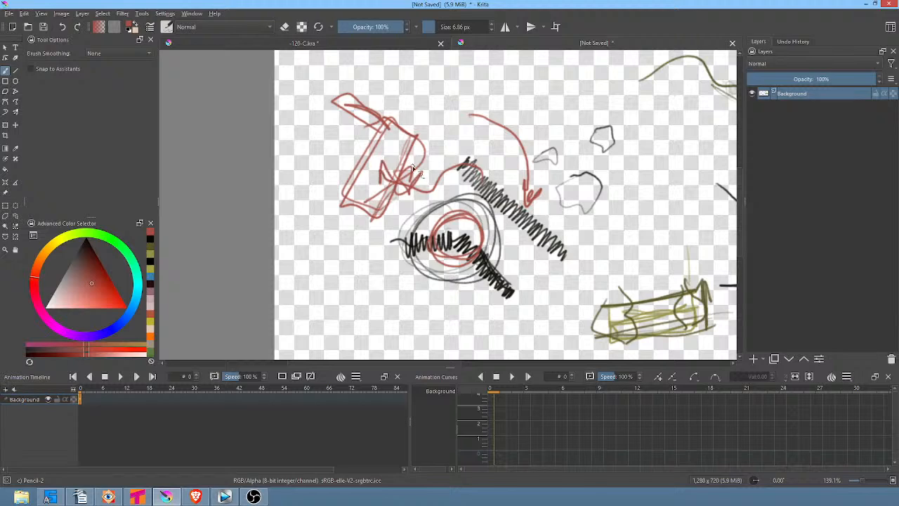
mouse_move(480, 166)
mouse_down()
mouse_move(545, 221)
mouse_move(562, 210)
mouse_move(523, 264)
mouse_move(577, 205)
mouse_move(560, 226)
mouse_move(596, 247)
mouse_move(566, 282)
mouse_move(595, 280)
mouse_move(611, 238)
mouse_move(618, 244)
mouse_move(578, 255)
mouse_move(359, 258)
mouse_up()
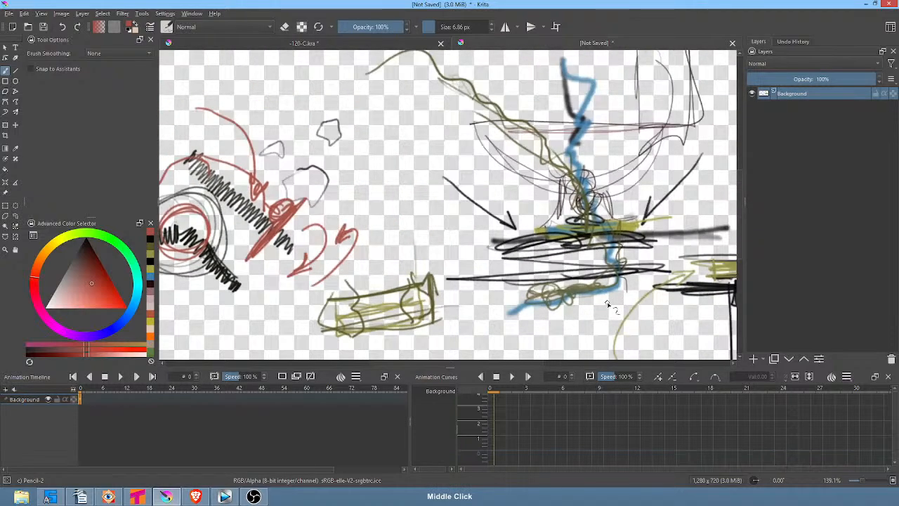
Draw a black zigzag stem widening into a spiral tip inside a cloud outline above the coils, and shade the tip's end olive
drag(580, 252, 650, 285)
drag(477, 180, 614, 243)
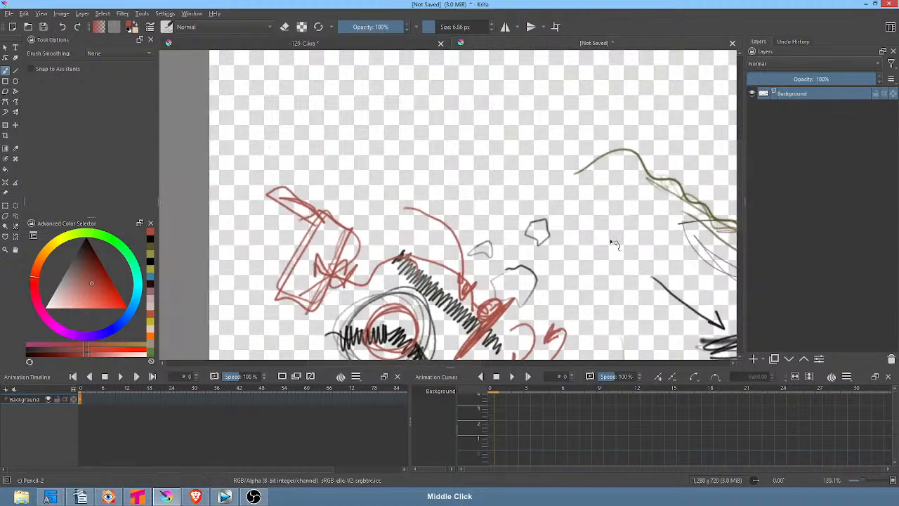
mouse_move(479, 203)
mouse_down()
mouse_move(496, 177)
mouse_move(480, 191)
mouse_move(500, 188)
mouse_move(484, 188)
mouse_move(497, 185)
mouse_move(556, 101)
mouse_move(585, 91)
mouse_move(594, 77)
mouse_move(599, 89)
mouse_move(541, 121)
mouse_move(523, 160)
mouse_move(561, 144)
mouse_move(605, 83)
mouse_move(588, 93)
mouse_move(601, 66)
mouse_move(535, 80)
mouse_move(545, 106)
mouse_move(527, 116)
mouse_move(554, 146)
mouse_move(600, 127)
mouse_move(611, 77)
mouse_move(615, 84)
mouse_move(597, 79)
mouse_move(590, 100)
mouse_up()
key(d)
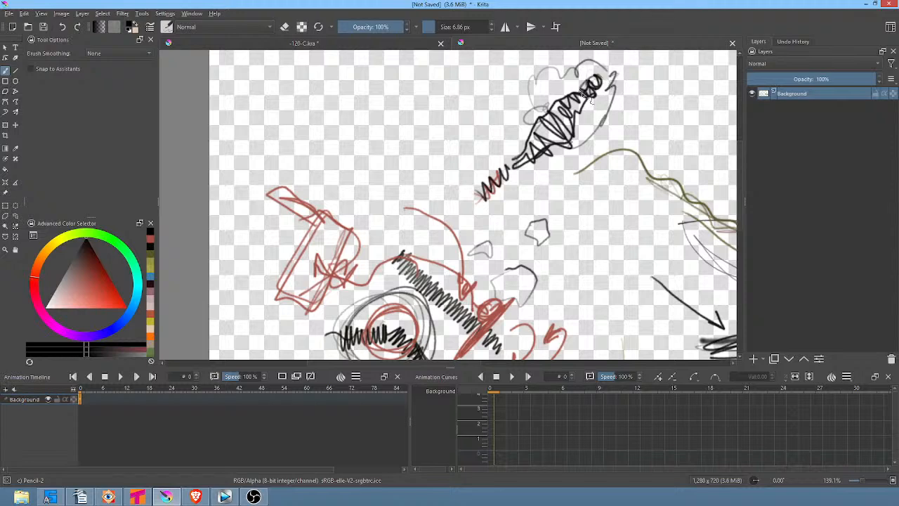
click(59, 242)
click(86, 282)
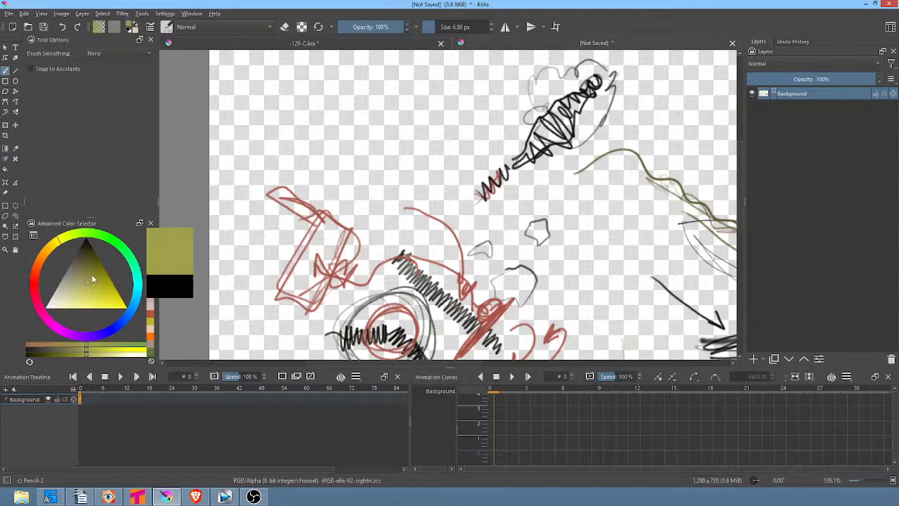
mouse_move(592, 82)
mouse_down()
mouse_move(597, 88)
mouse_move(576, 106)
mouse_move(599, 85)
mouse_up()
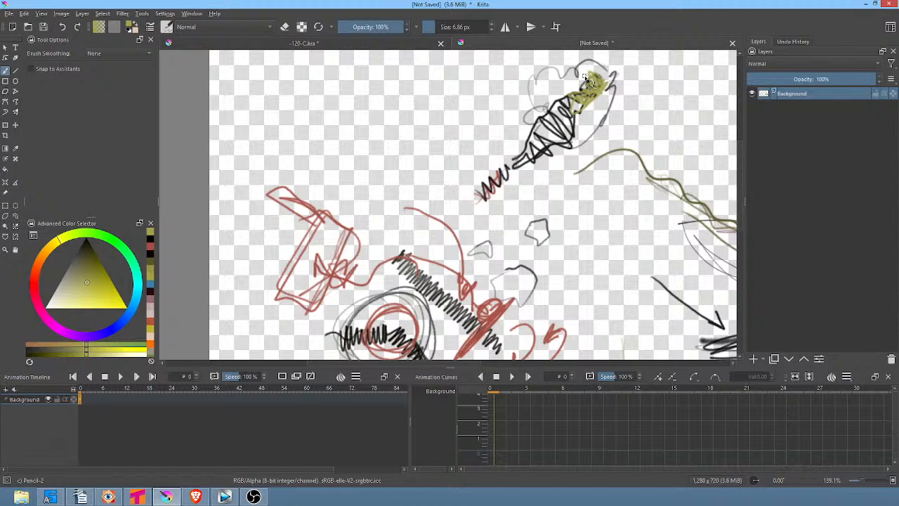
Retrace the olive seal's end walls and inner curves with lighter olive strokes
drag(561, 193, 382, 188)
drag(678, 288, 638, 184)
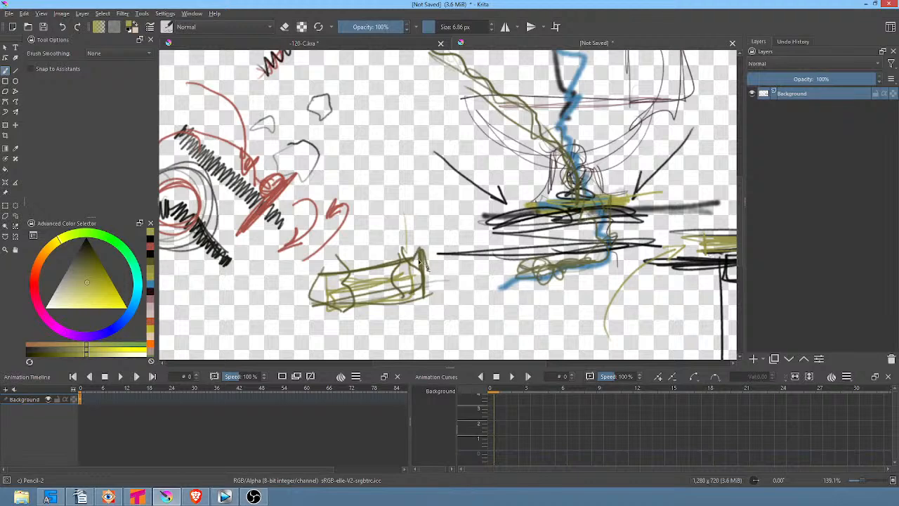
drag(420, 257, 424, 295)
drag(330, 267, 335, 306)
drag(374, 281, 389, 291)
drag(341, 240, 356, 259)
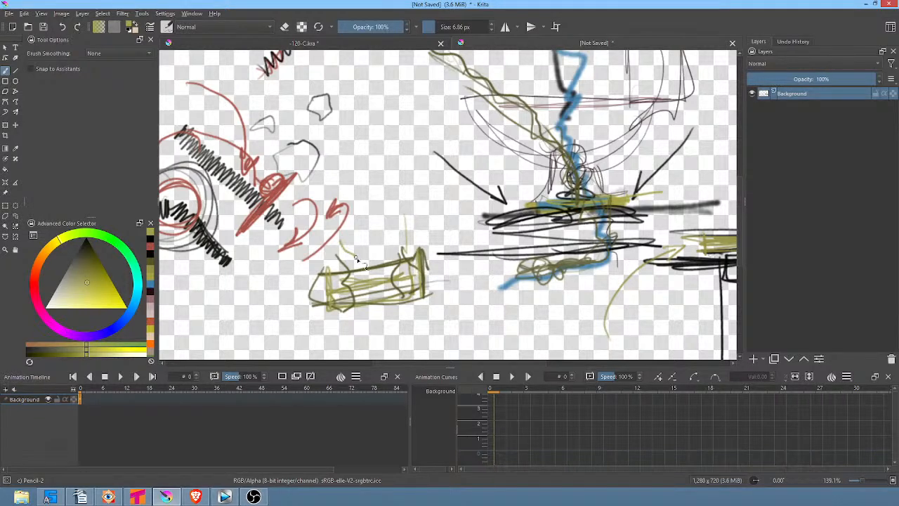
drag(356, 311, 359, 320)
Draw heavy black vertical walls through both sides of the olive seal and a long black arrow pointing down between them
click(82, 267)
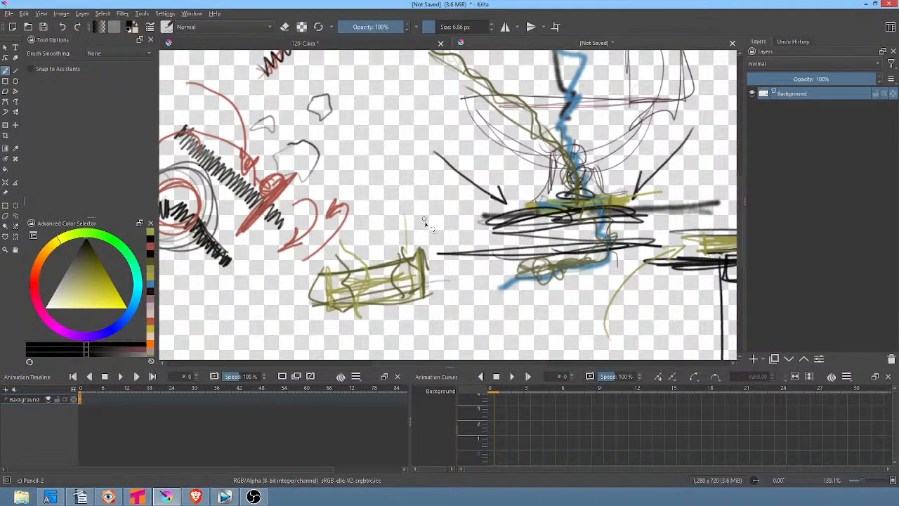
drag(346, 257, 349, 303)
drag(398, 243, 402, 317)
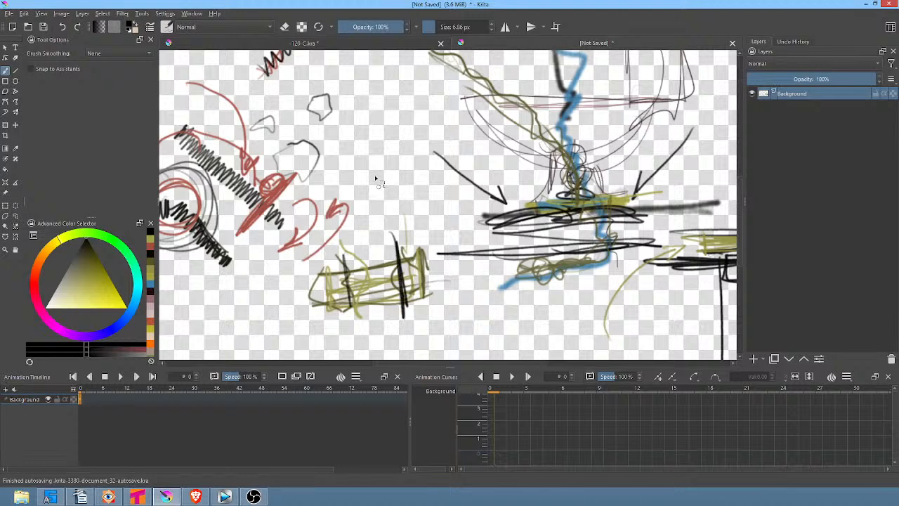
drag(373, 145, 382, 337)
drag(371, 320, 390, 314)
drag(344, 258, 350, 300)
drag(398, 254, 405, 302)
drag(362, 254, 355, 312)
drag(391, 247, 395, 305)
mouse_move(402, 261)
mouse_down()
mouse_move(406, 294)
mouse_move(419, 299)
mouse_move(395, 280)
mouse_move(412, 309)
mouse_up()
mouse_move(344, 258)
mouse_down()
mouse_move(359, 308)
mouse_move(365, 281)
mouse_move(349, 308)
mouse_up()
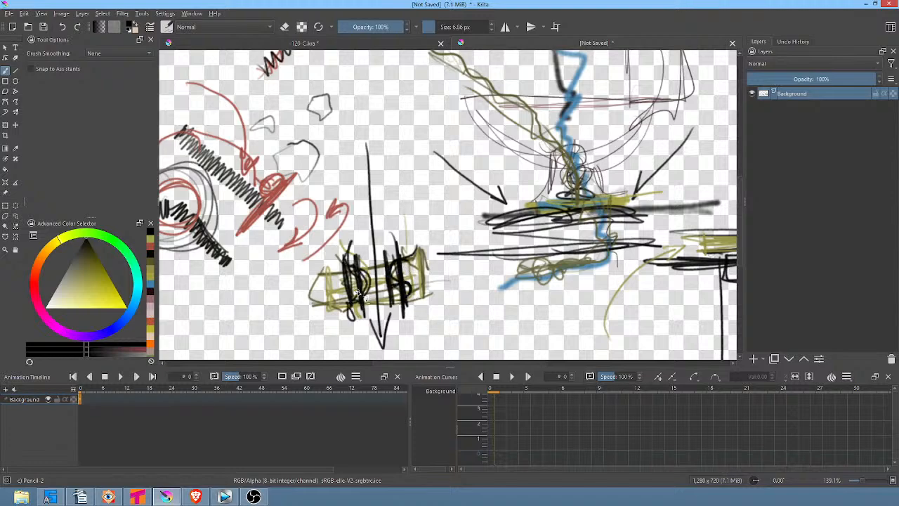
Clear the whole drawing from the Background layer
drag(627, 253, 480, 251)
drag(595, 252, 536, 211)
drag(565, 252, 551, 321)
mouse_move(502, 235)
mouse_down()
mouse_move(595, 181)
mouse_move(592, 225)
mouse_move(650, 213)
mouse_up()
key(Delete)
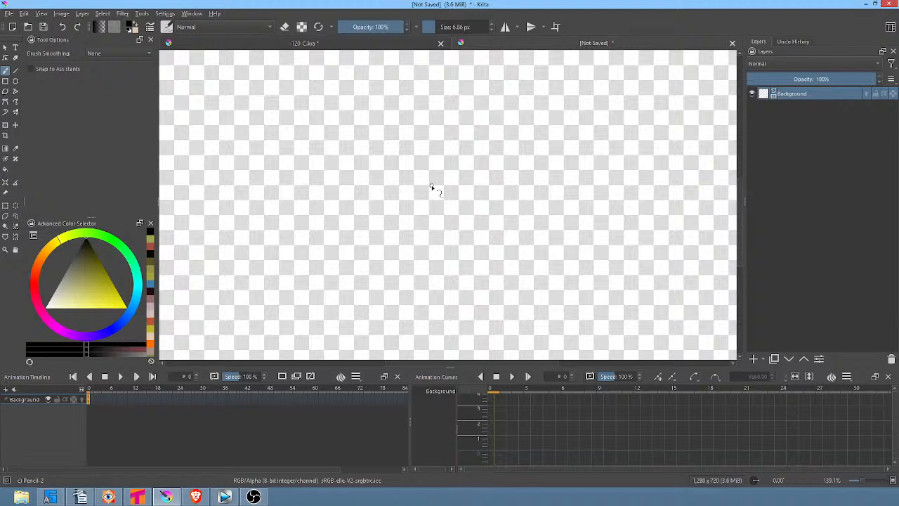
Start a new black cross-section with two spaced sets of horizontal lines and one vertical pipe wall below the lower set
mouse_move(431, 187)
mouse_down()
mouse_move(541, 194)
mouse_move(436, 190)
mouse_up()
mouse_move(412, 237)
mouse_down()
mouse_move(632, 241)
mouse_move(602, 241)
mouse_up()
mouse_move(445, 232)
mouse_down()
mouse_move(588, 231)
mouse_move(451, 227)
mouse_move(492, 325)
mouse_up()
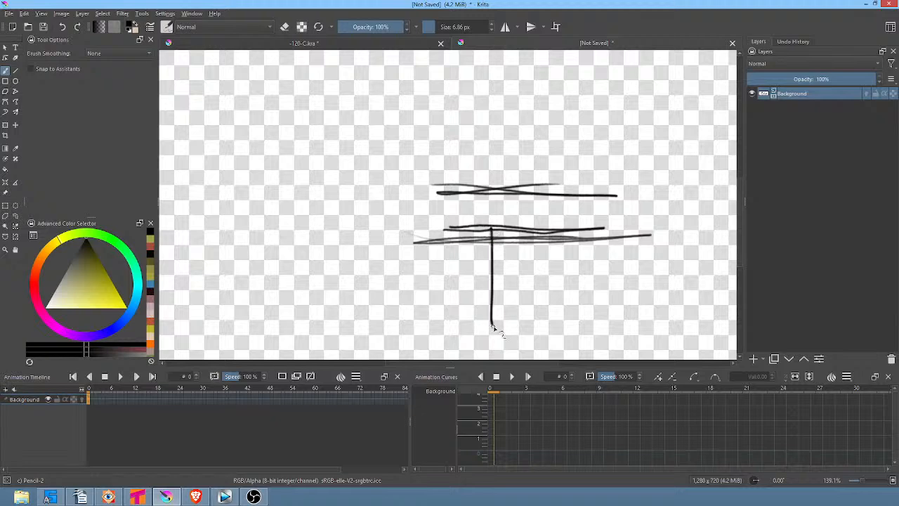
Complete the inner and outer pipe walls below the floor line and close the gap above it with side walls and a heavy horizontal line
drag(569, 229, 568, 316)
drag(482, 237, 481, 359)
drag(582, 235, 581, 336)
mouse_move(494, 328)
mouse_down()
mouse_move(554, 335)
mouse_move(569, 314)
mouse_up()
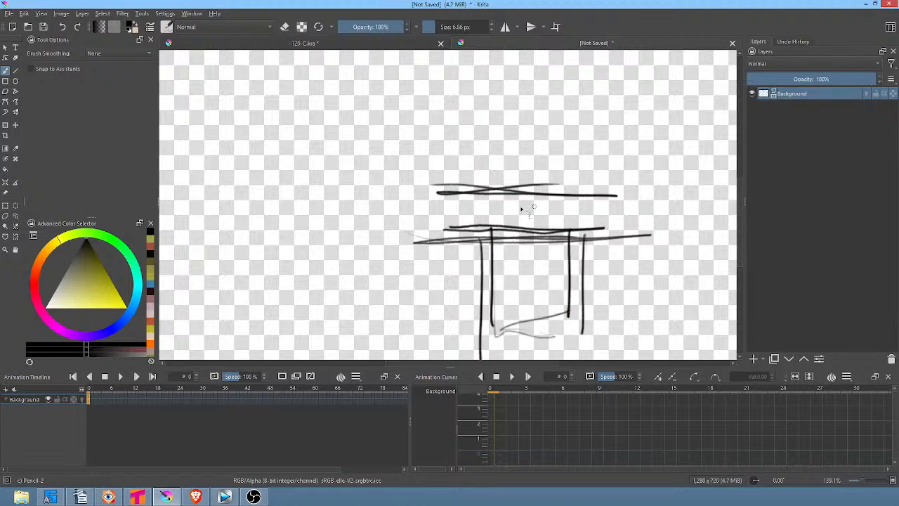
mouse_move(455, 229)
mouse_down()
mouse_move(453, 195)
mouse_move(597, 204)
mouse_move(463, 206)
mouse_move(609, 205)
mouse_up()
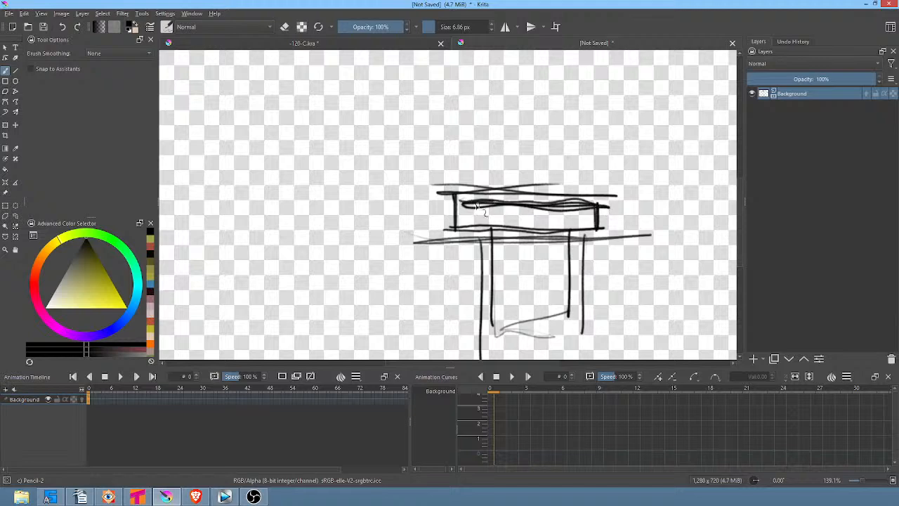
Sketch the seal's inner outline in black, stack further horizontal lines and a rounded shape above it, and draw a curved arrow pointing at it
drag(492, 209, 461, 209)
mouse_move(457, 205)
mouse_down()
mouse_move(457, 226)
mouse_move(597, 232)
mouse_move(599, 206)
mouse_move(469, 239)
mouse_move(589, 233)
mouse_up()
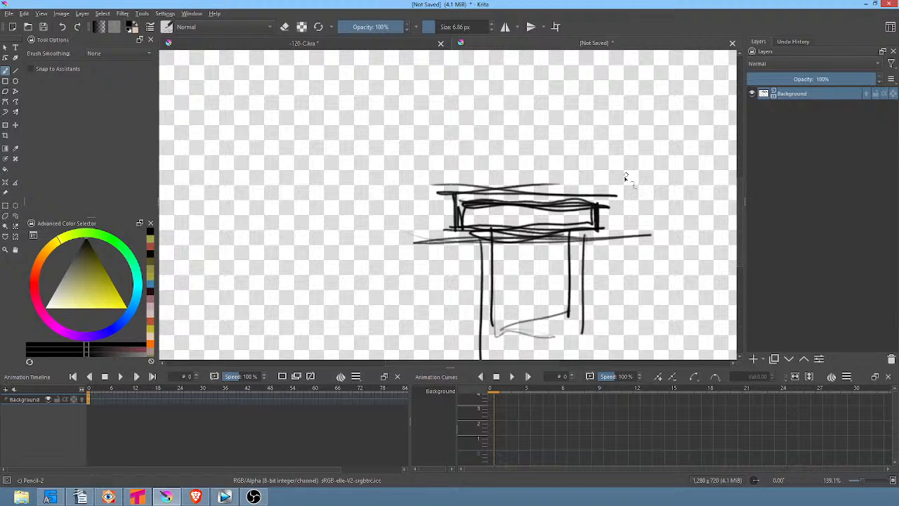
mouse_move(461, 209)
mouse_down()
mouse_move(478, 167)
mouse_move(604, 188)
mouse_move(597, 211)
mouse_up()
mouse_move(597, 203)
mouse_down()
mouse_move(465, 210)
mouse_move(555, 205)
mouse_up()
drag(608, 184, 456, 181)
drag(458, 193, 584, 204)
mouse_move(521, 187)
mouse_down()
mouse_move(442, 197)
mouse_move(632, 175)
mouse_up()
drag(632, 175, 401, 183)
mouse_move(667, 159)
mouse_down()
mouse_move(617, 220)
mouse_move(650, 213)
mouse_up()
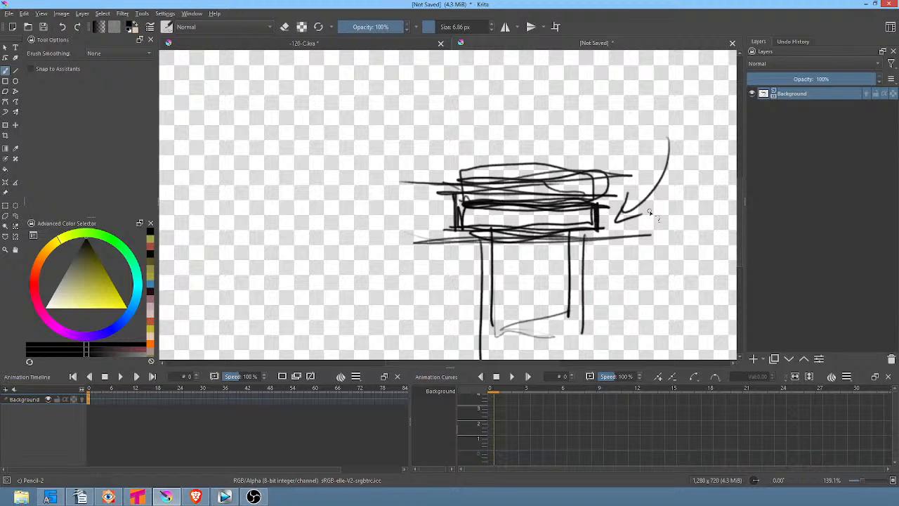
Close the cross-section document without saving it and return the 120-C.kra animation to frame 0
click(732, 43)
click(464, 263)
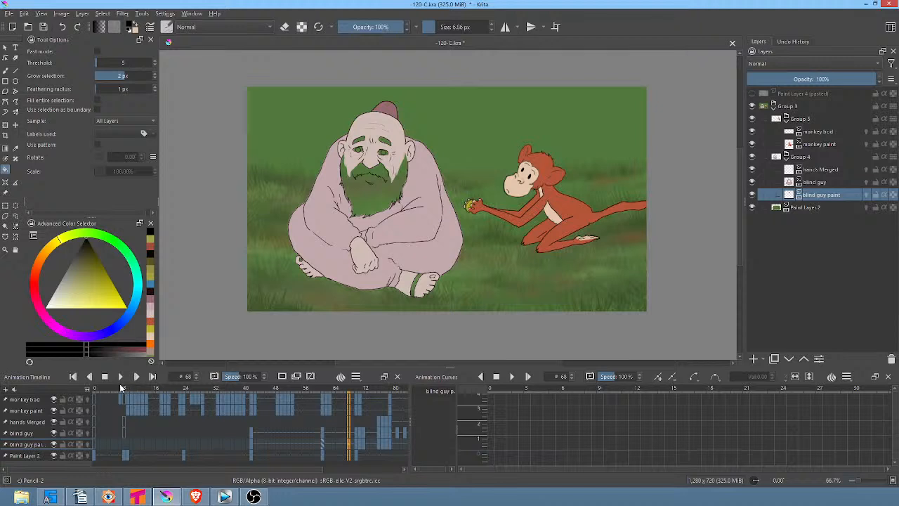
click(98, 390)
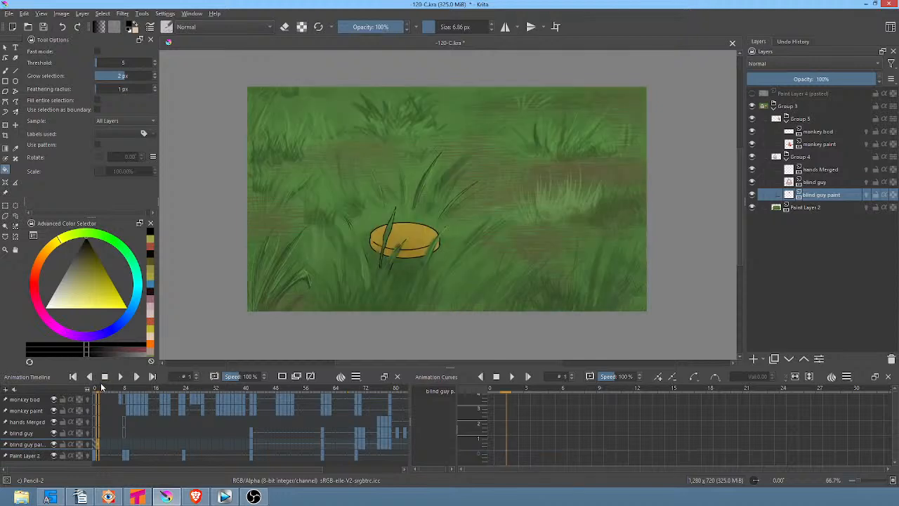
click(95, 390)
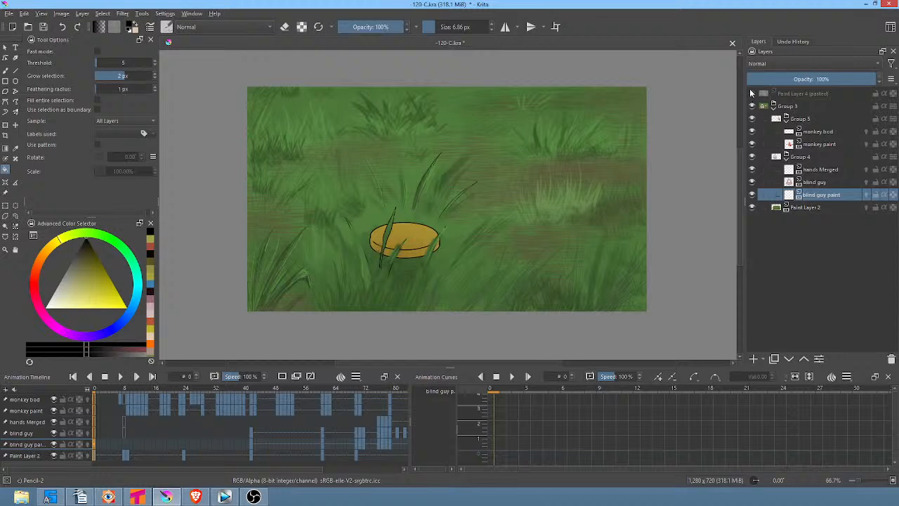
Scrub through the animation to frame 79, examining the scenes up to the close-up of the clasped hands
drag(124, 391, 353, 392)
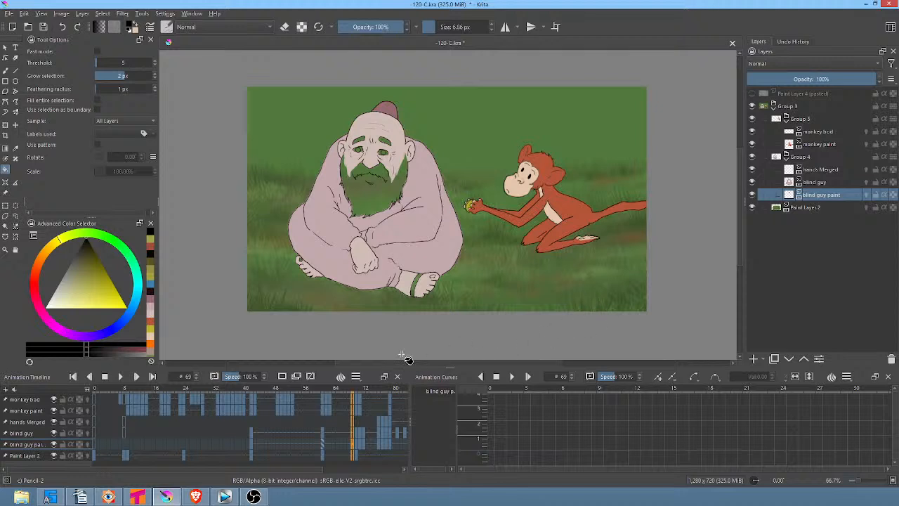
middle_click(375, 420)
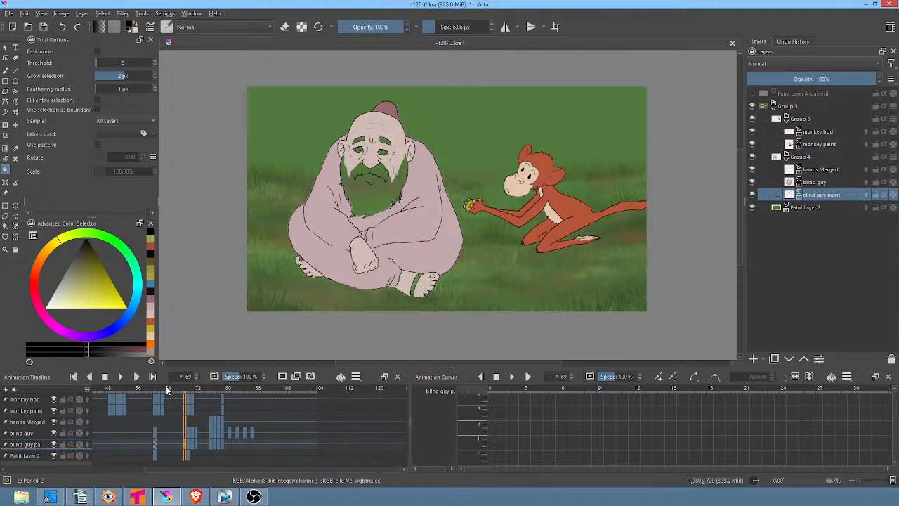
drag(168, 390, 222, 400)
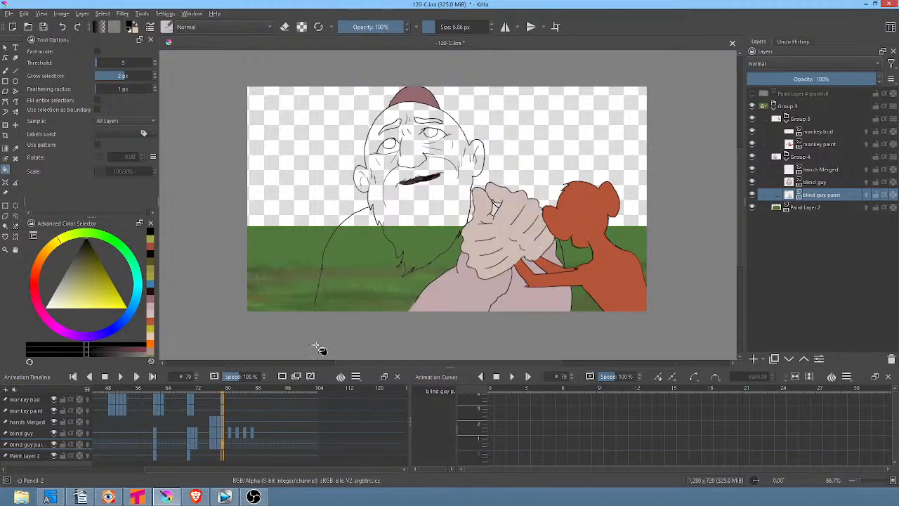
click(211, 388)
drag(211, 388, 220, 393)
middle_click(628, 311)
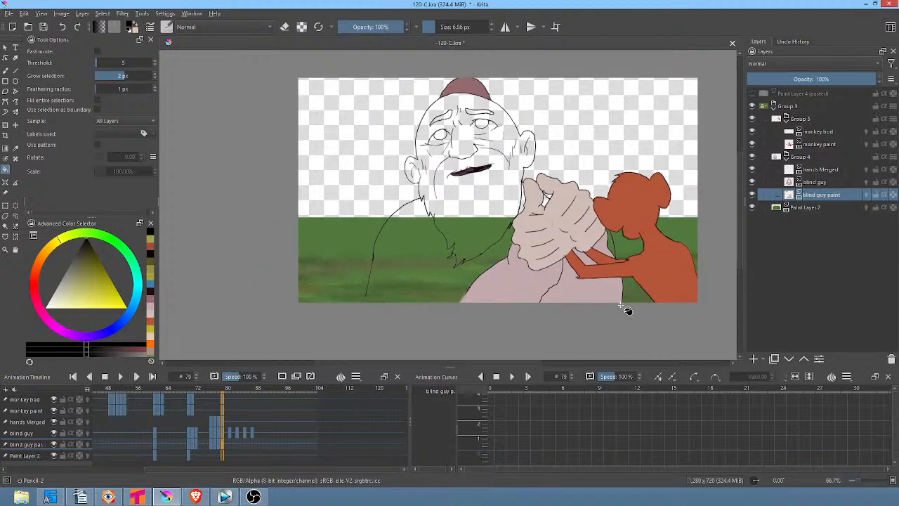
Scrub back to frame 6 and forward again to frame 81 to review how the scenes follow each other
click(226, 392)
drag(225, 392, 118, 409)
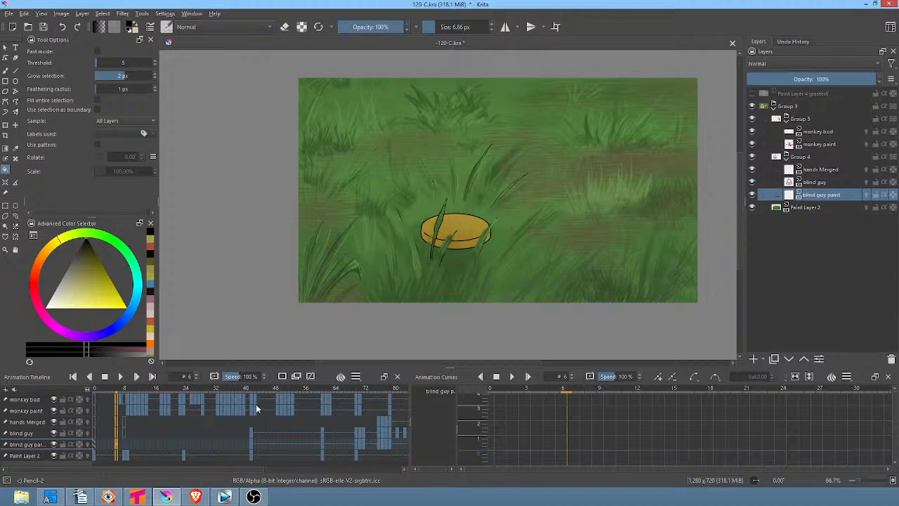
click(129, 388)
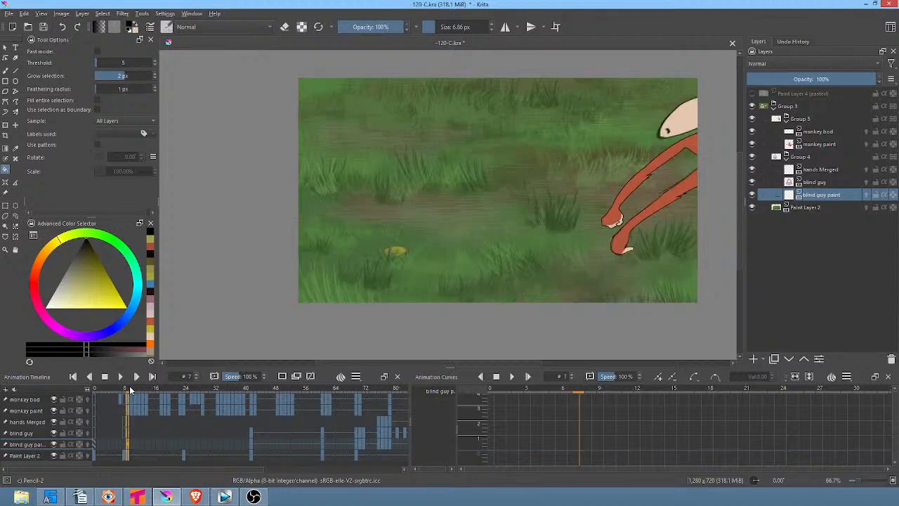
drag(129, 386, 257, 395)
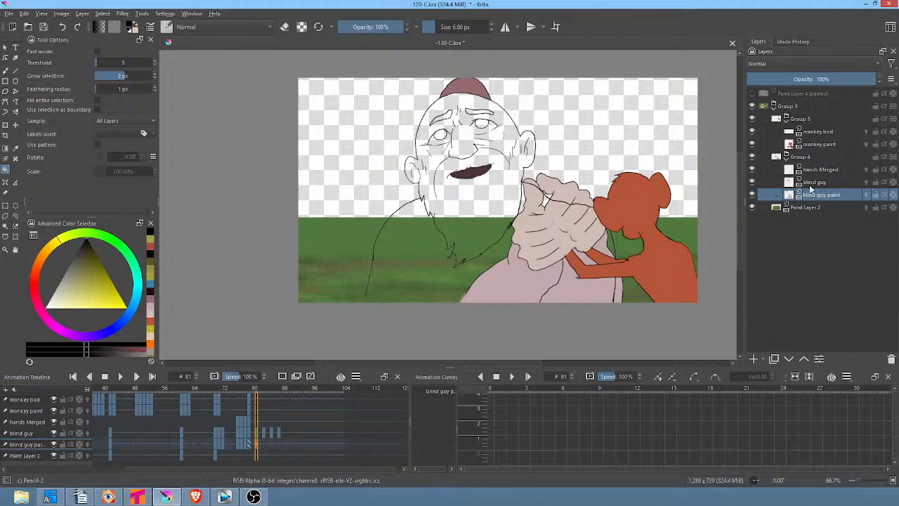
Toggle the visibility of Group 4 and Group 5 off and on to examine which character each group holds
click(752, 158)
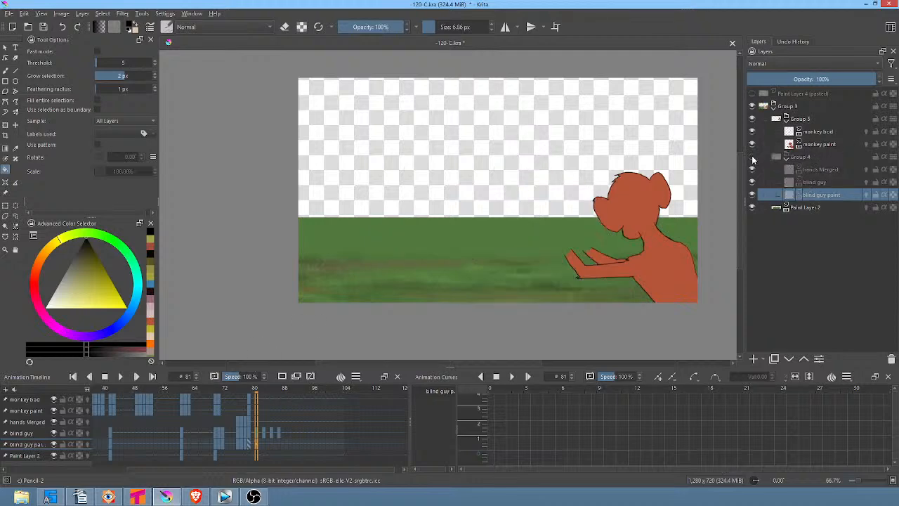
click(753, 157)
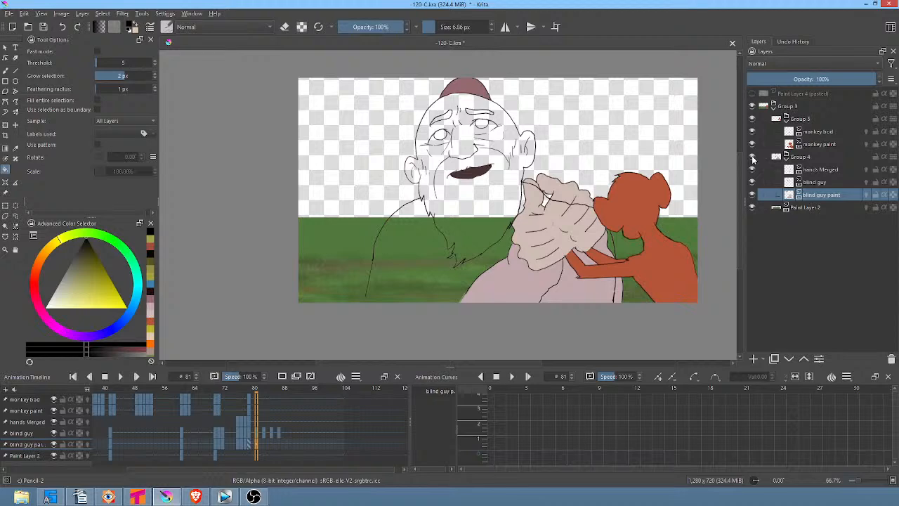
click(752, 157)
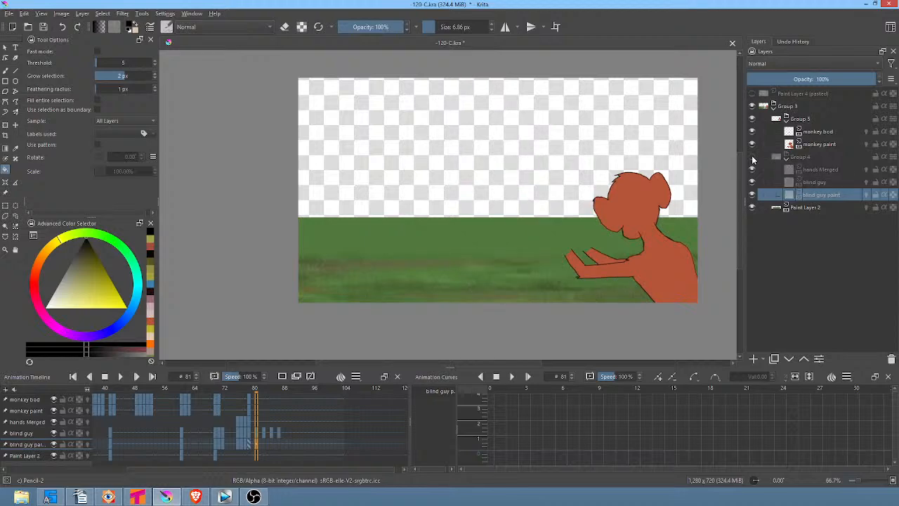
click(752, 157)
click(752, 119)
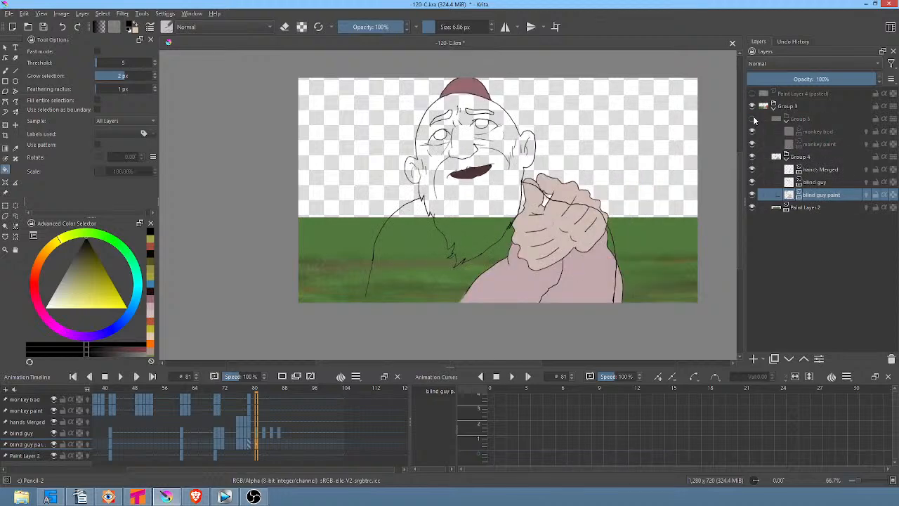
click(753, 118)
click(752, 118)
click(753, 119)
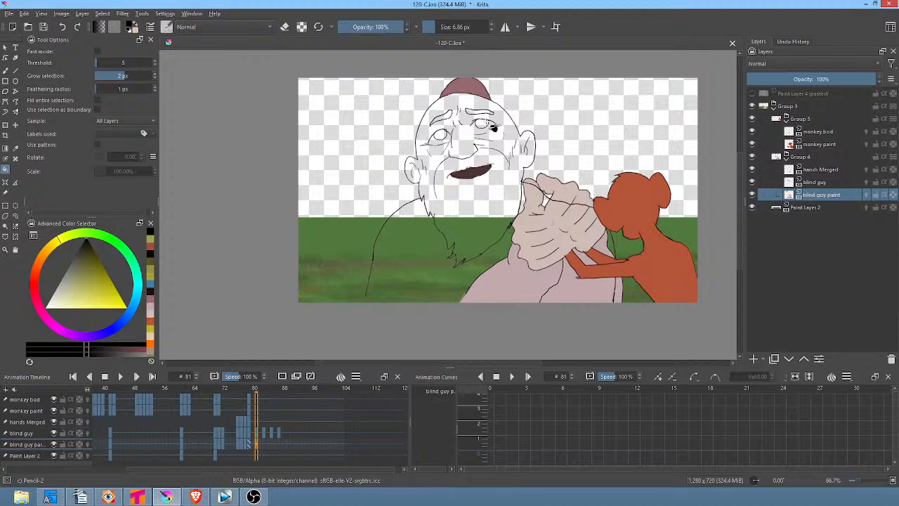
Move to frame 80 and hide the Paint Layer 2 background
click(254, 391)
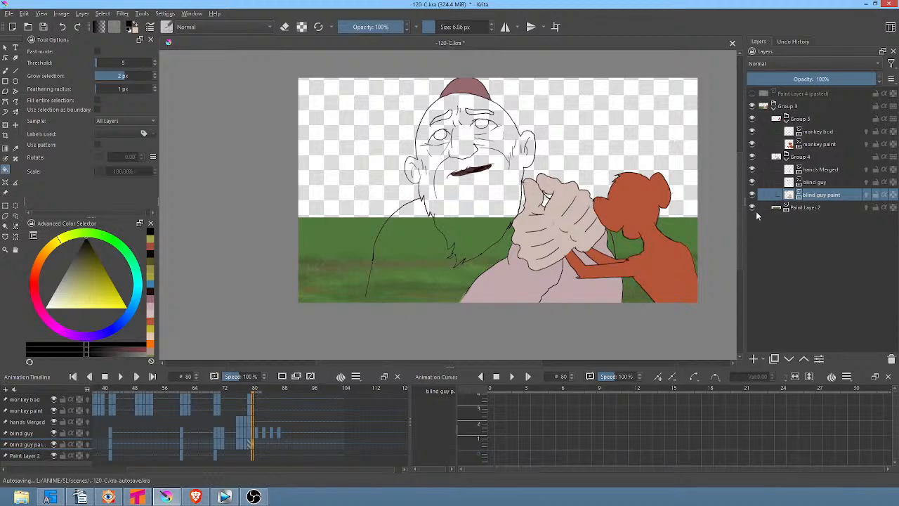
click(752, 207)
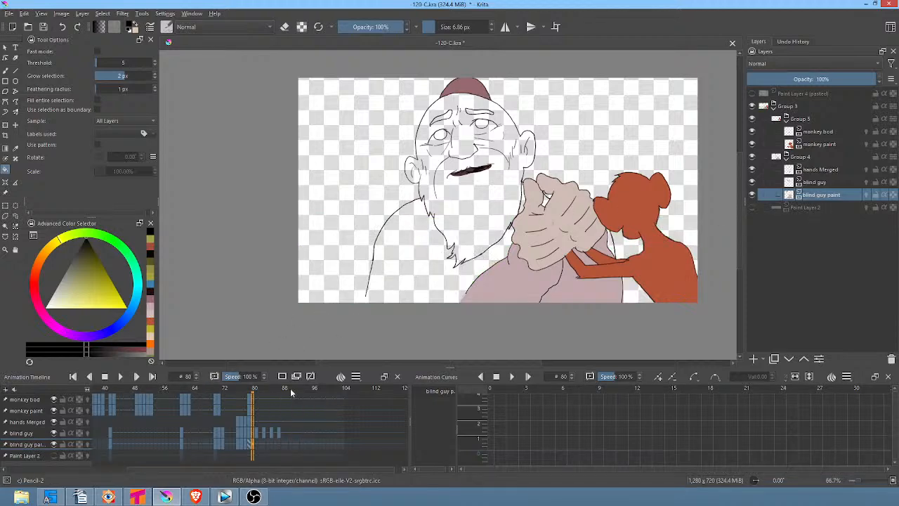
scroll(239, 409, left, 8)
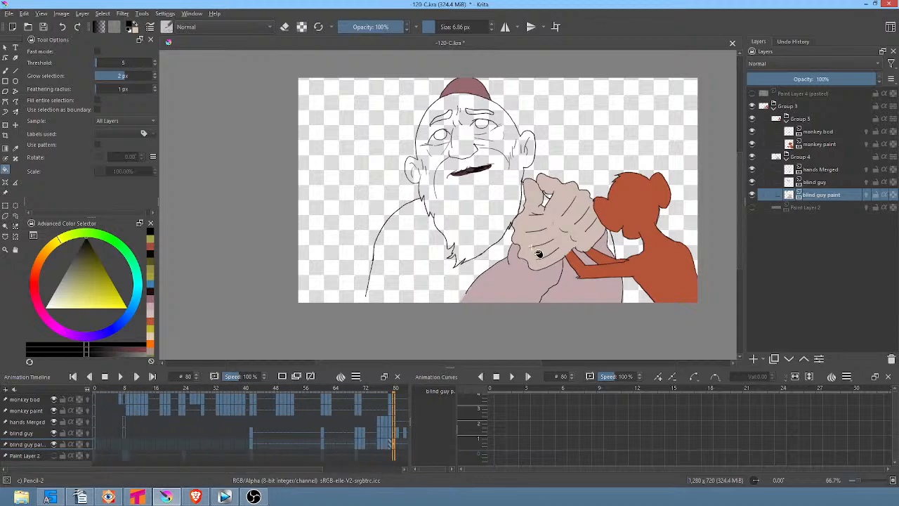
View the monkey bod and monkey paint layers in isolation to compare the monkey's line art with its colour fill
click(828, 145)
click(827, 133)
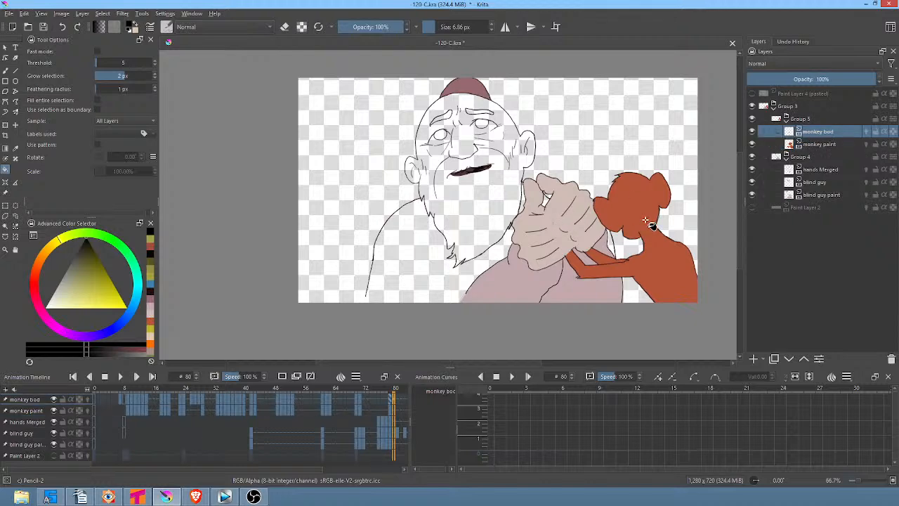
key(i)
key(i)
click(823, 144)
key(i)
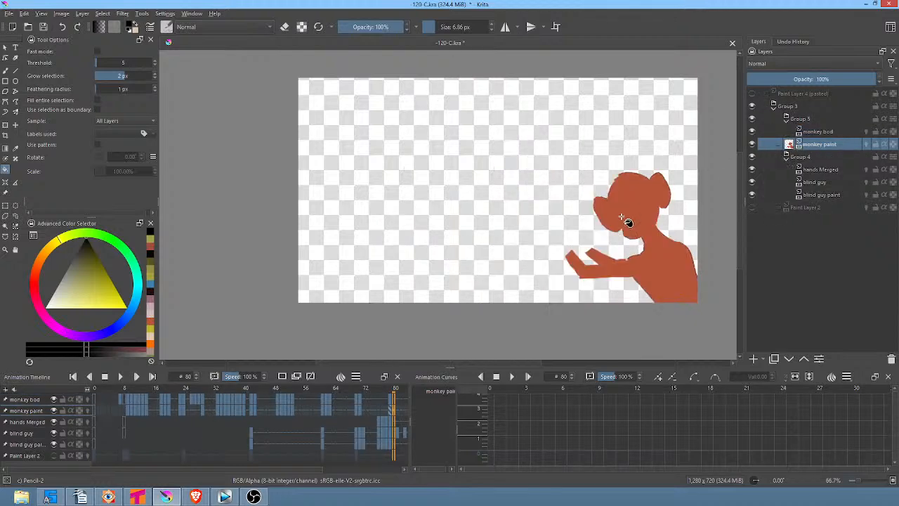
key(i)
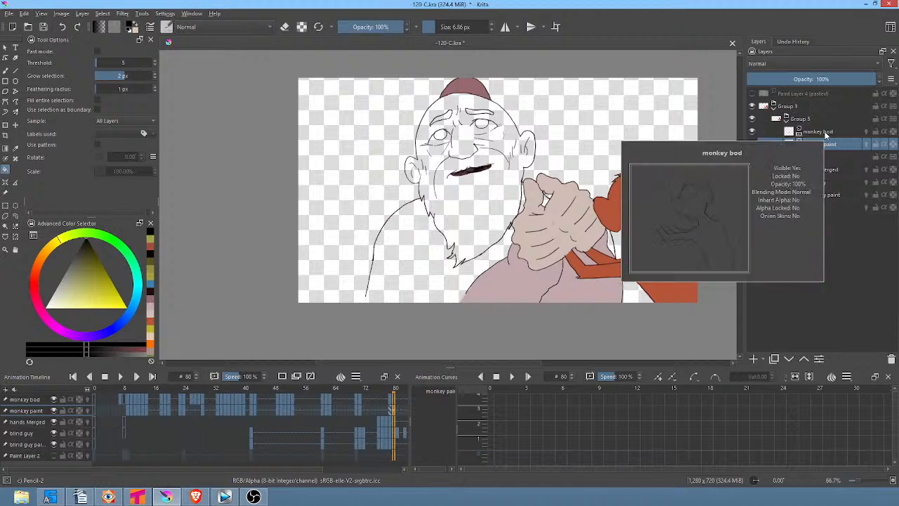
View the hands Merged, blind guy and blind guy paint layers one by one in isolation
click(821, 170)
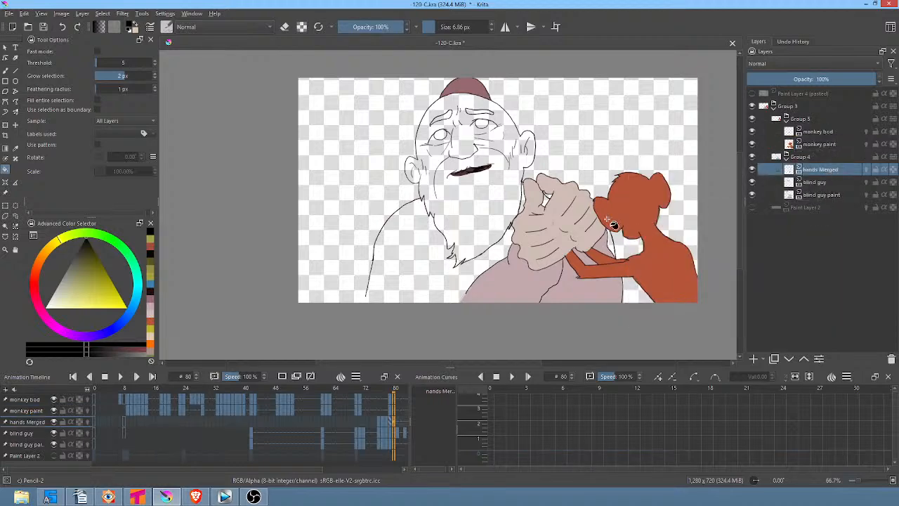
key(i)
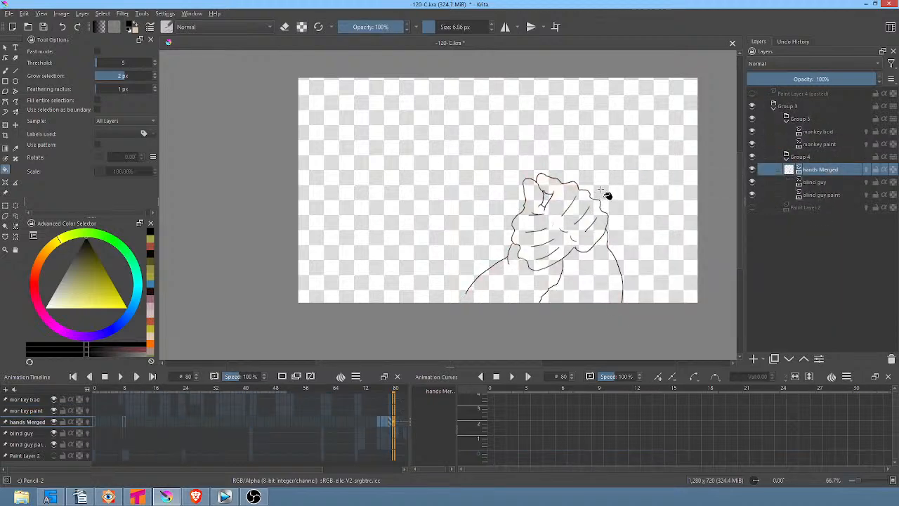
key(i)
key(i)
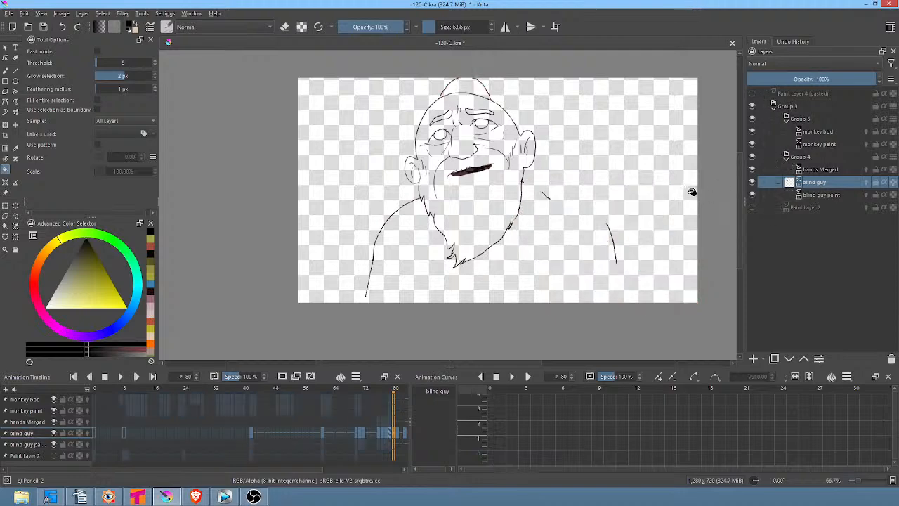
key(i)
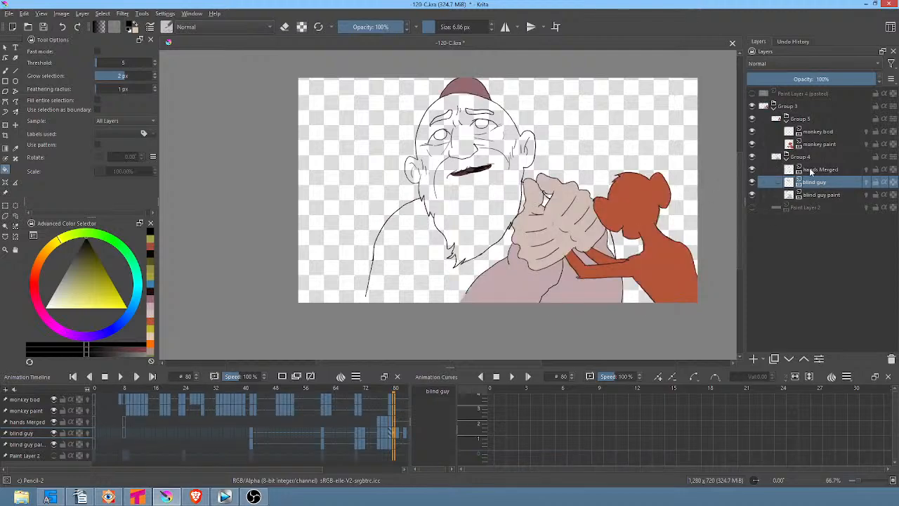
click(813, 197)
key(i)
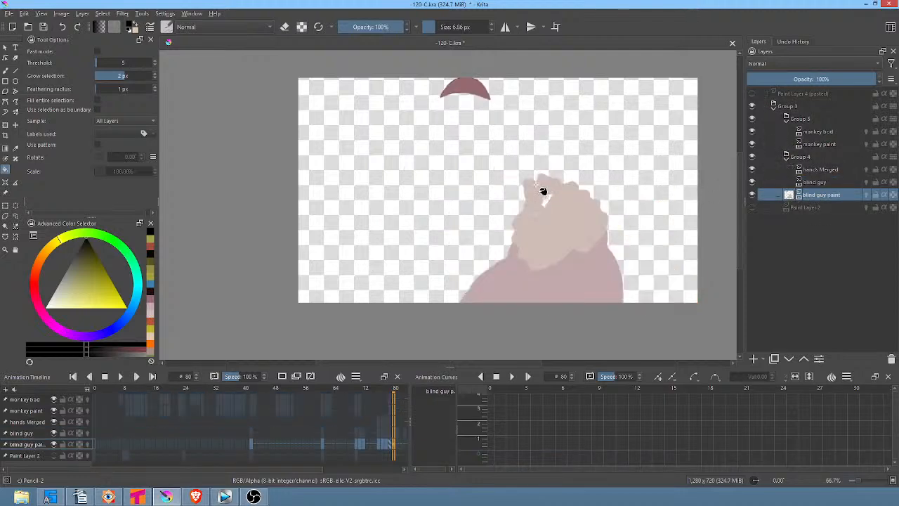
key(i)
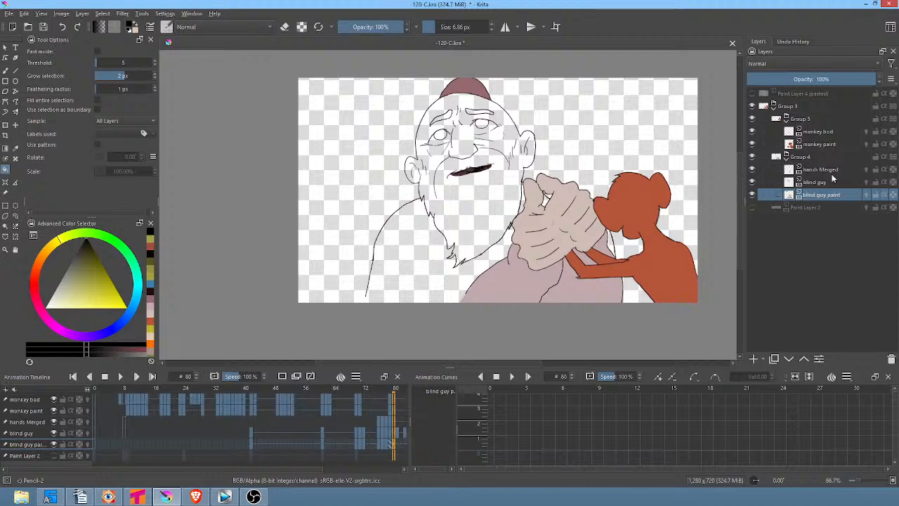
Select the hands Merged layer and hide the blind guy paint layer
click(822, 170)
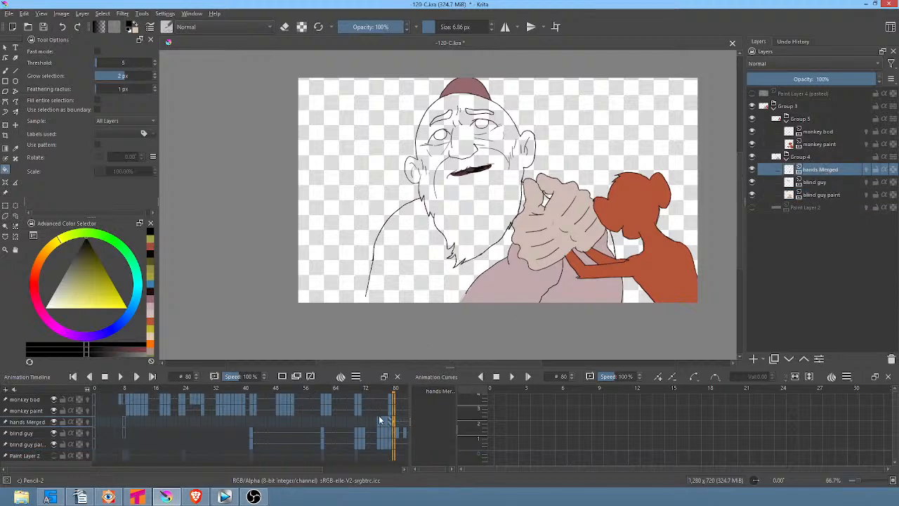
scroll(380, 420, right, 5)
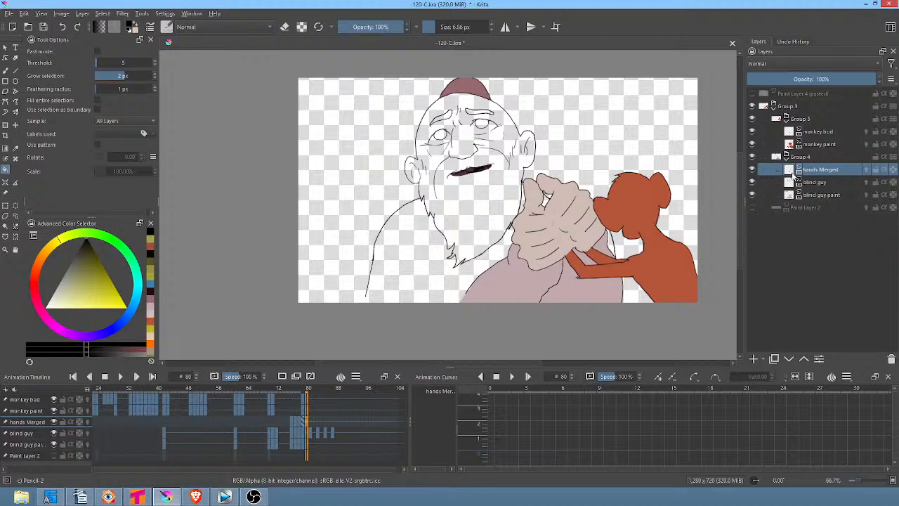
click(753, 195)
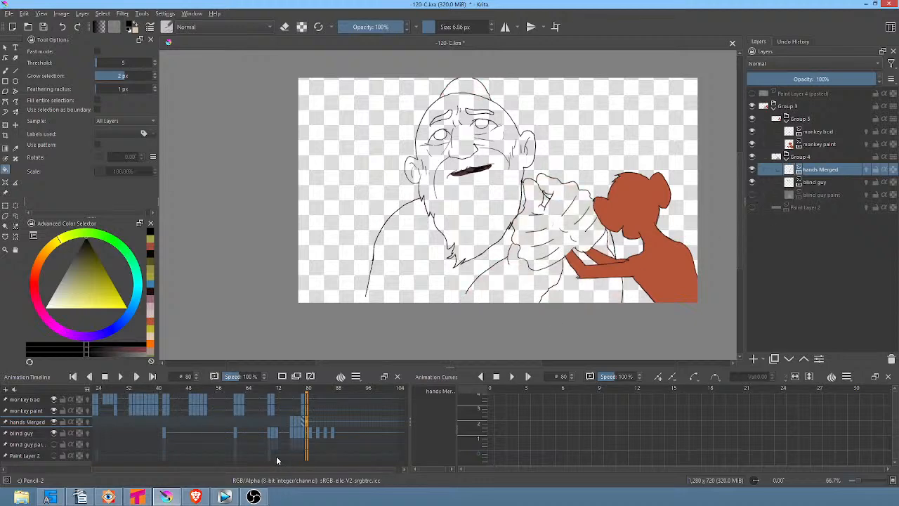
Go to frame 79 and examine the blind guy layer's line art in isolation
mouse_move(307, 390)
mouse_down()
mouse_move(277, 392)
mouse_move(312, 398)
mouse_move(309, 391)
mouse_move(303, 433)
mouse_up()
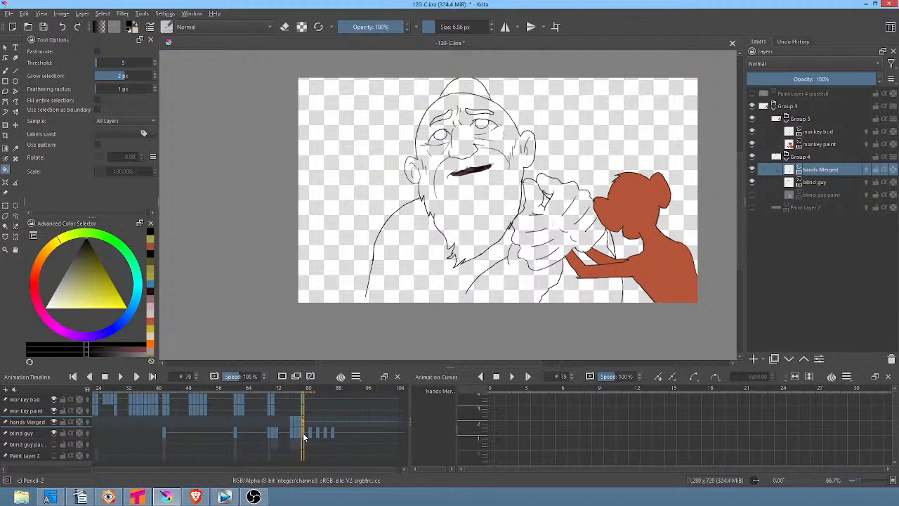
alt+click(808, 183)
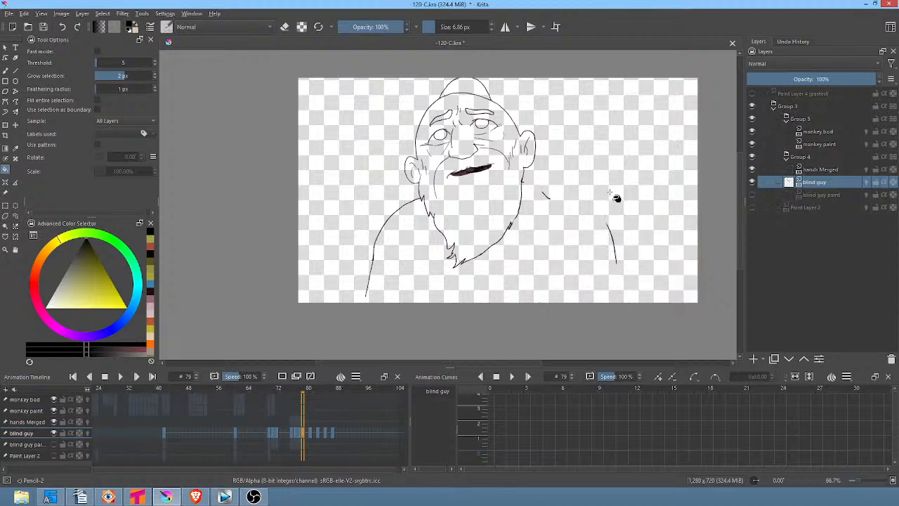
alt+click(821, 181)
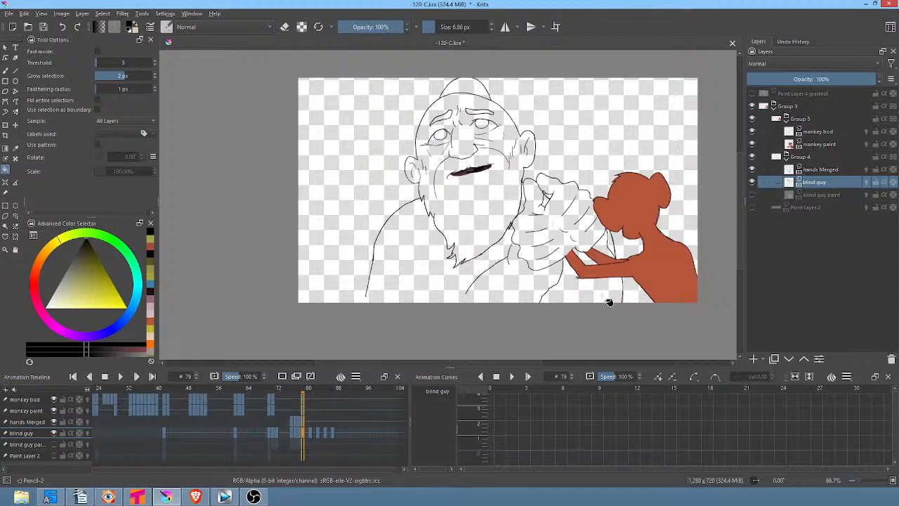
Compare the old man's shoulder line on frames 79 and 81, viewing the blind guy layer in isolation
click(310, 392)
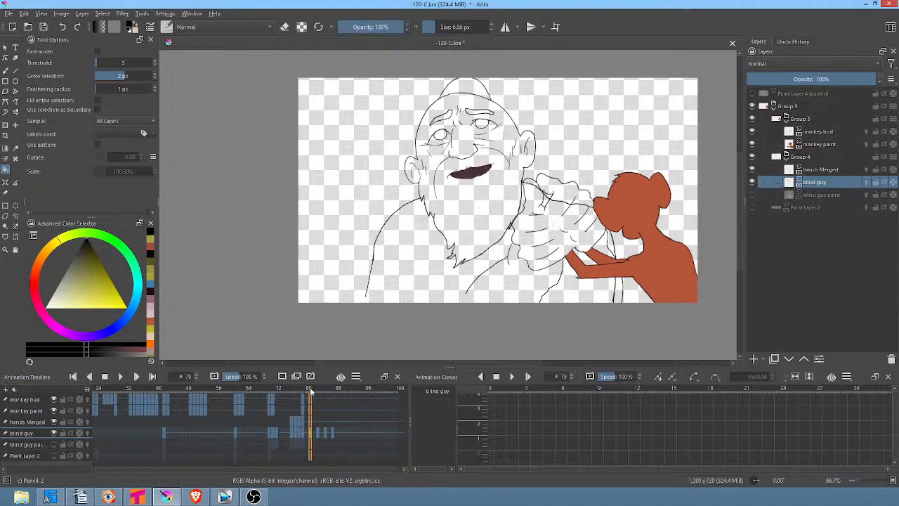
alt+click(827, 184)
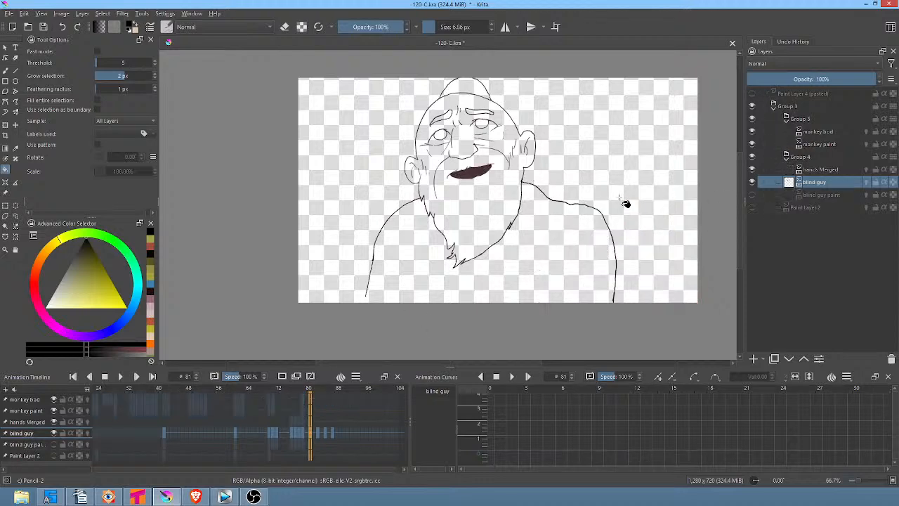
key(ctrl+z)
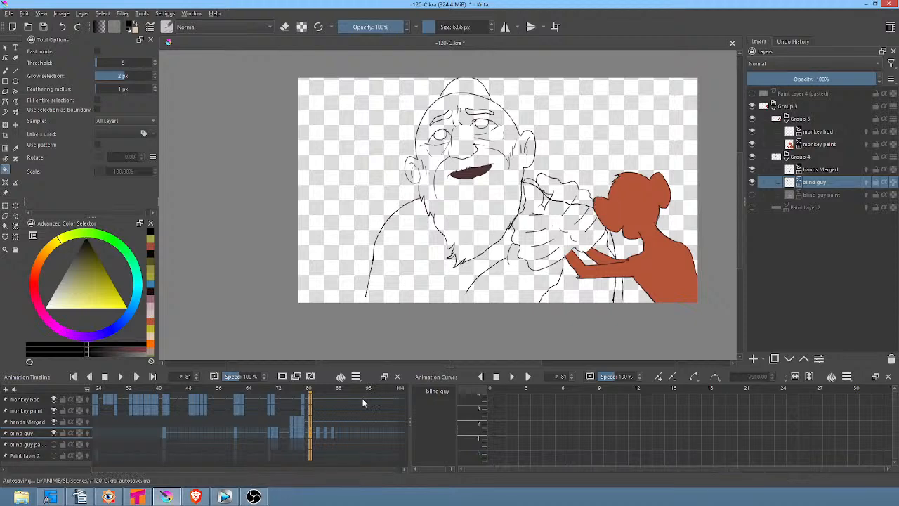
click(304, 433)
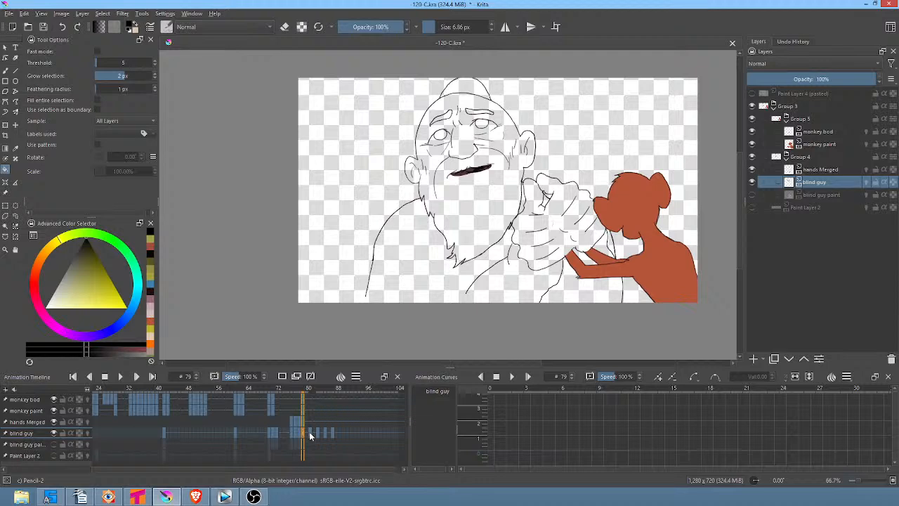
click(309, 432)
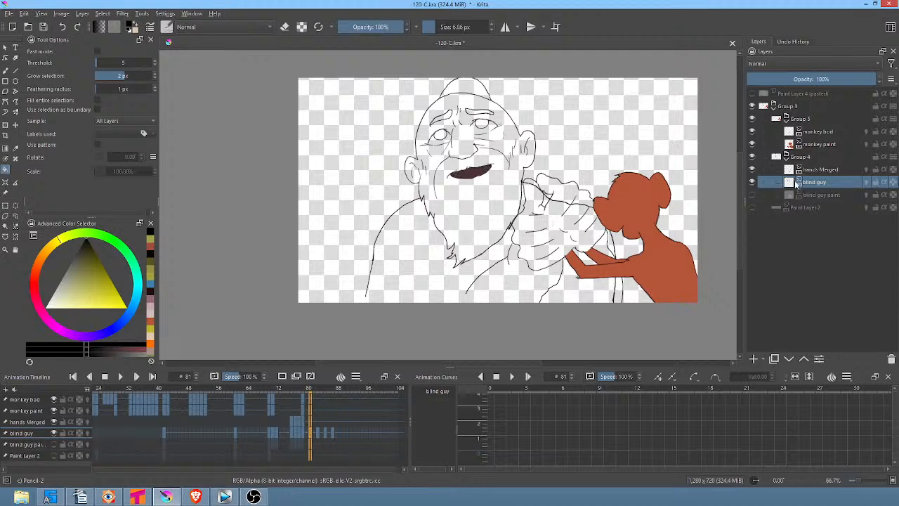
alt+click(795, 183)
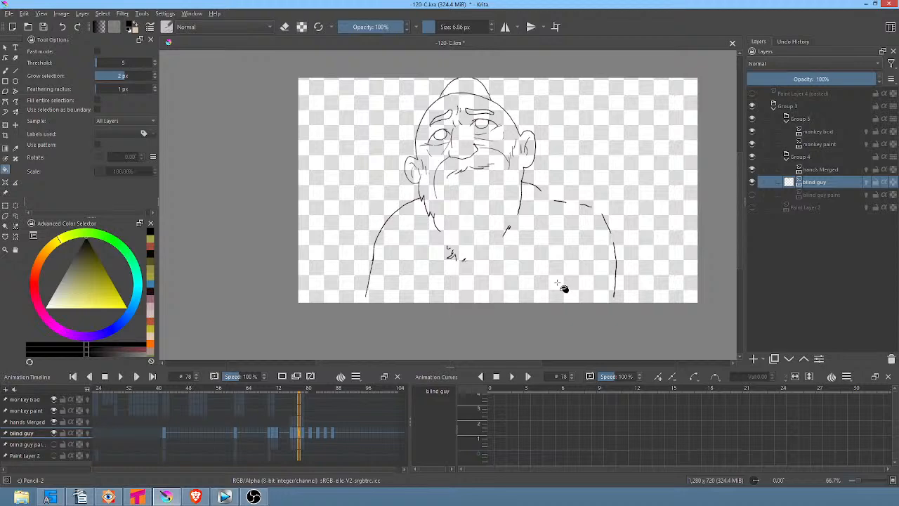
Erase the old man's shoulder line on the monkey's side from the blind guy layer on frames 81 through 89
key(Right)
key(Right)
key(Right)
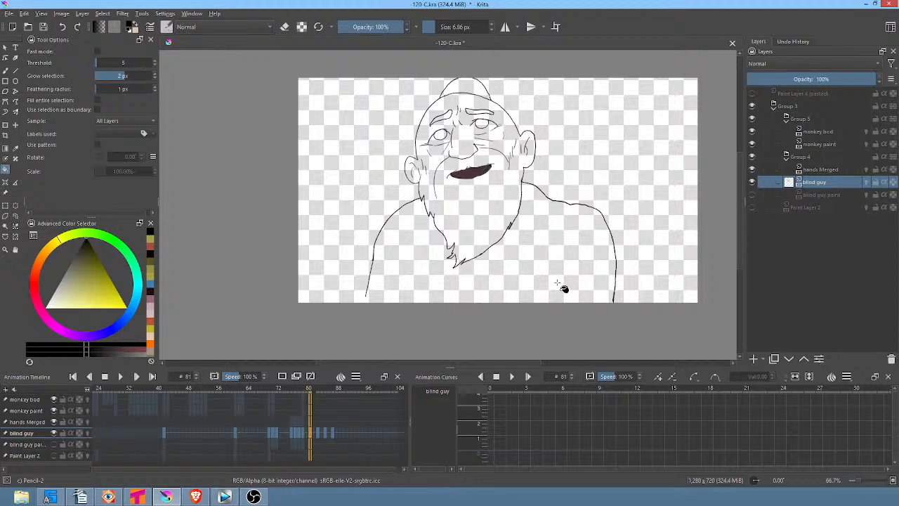
key(p)
key(e)
mouse_move(585, 159)
mouse_down()
mouse_move(533, 181)
mouse_move(542, 331)
mouse_move(644, 146)
mouse_move(566, 165)
mouse_move(557, 302)
mouse_move(623, 177)
mouse_move(545, 171)
mouse_move(544, 314)
mouse_move(637, 189)
mouse_up()
key(Right)
key(Right)
key(Right)
key(Right)
key(Right)
key(Right)
mouse_move(590, 166)
mouse_down()
mouse_move(536, 236)
mouse_move(613, 326)
mouse_move(639, 194)
mouse_move(637, 167)
mouse_up()
key(Right)
key(Right)
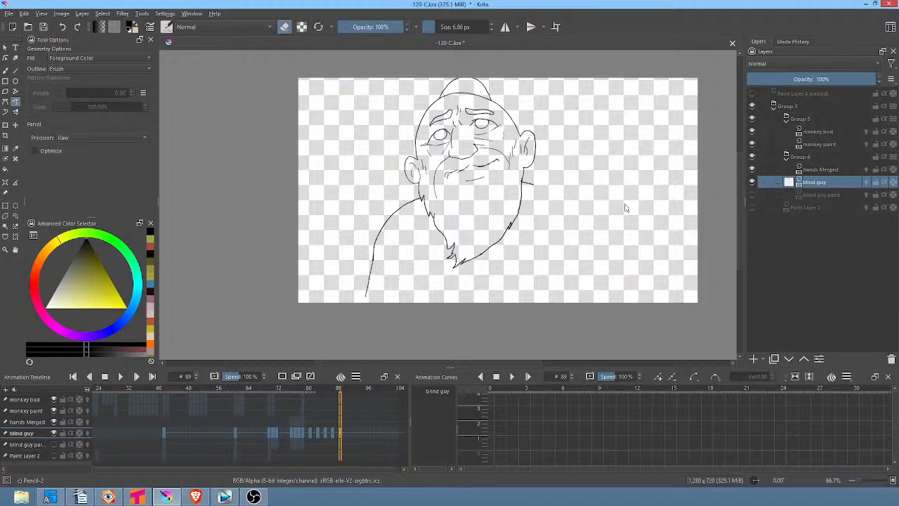
Return to frame 79 and flip between frames 79 and 81 with all visible layers shown to compare the shoulder area
key(Left)
key(Left)
key(Left)
key(Left)
key(Left)
key(Left)
key(Left)
key(Left)
key(Left)
key(Left)
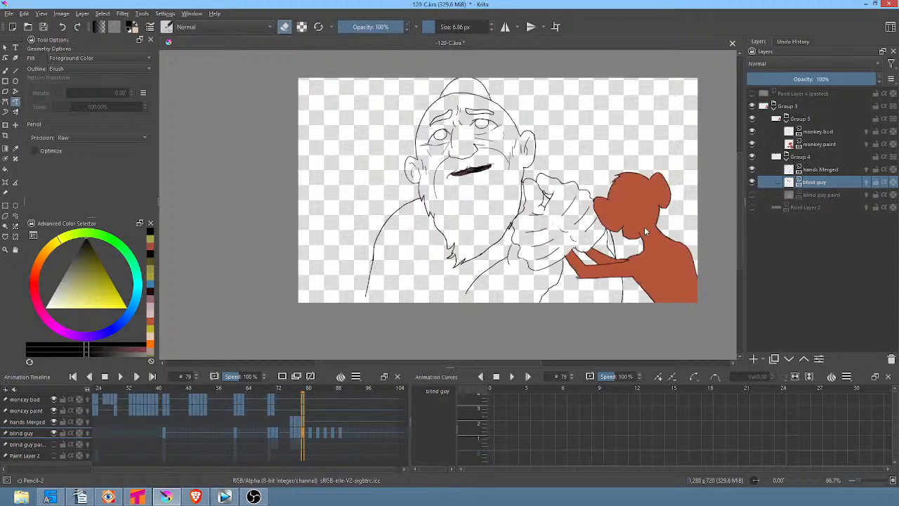
key(Right)
key(Right)
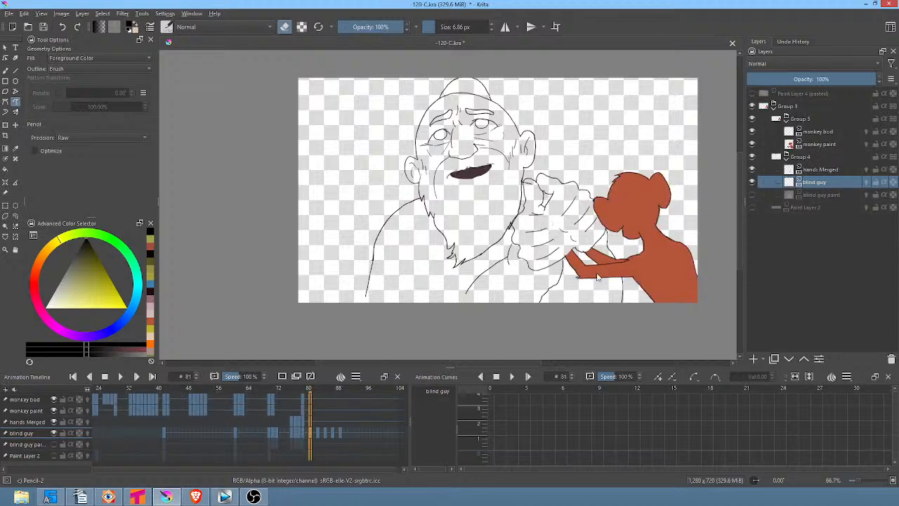
key(Left)
key(Left)
key(Right)
key(Left)
key(Right)
key(Right)
key(Left)
key(Left)
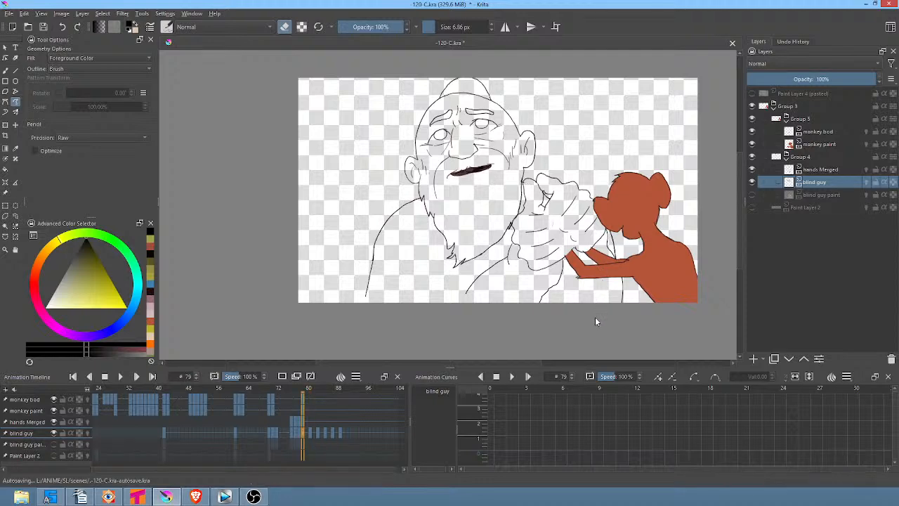
Step through frames 79 to 87 and back to examine the old man's shoulder behind the hands
key(Right)
key(Right)
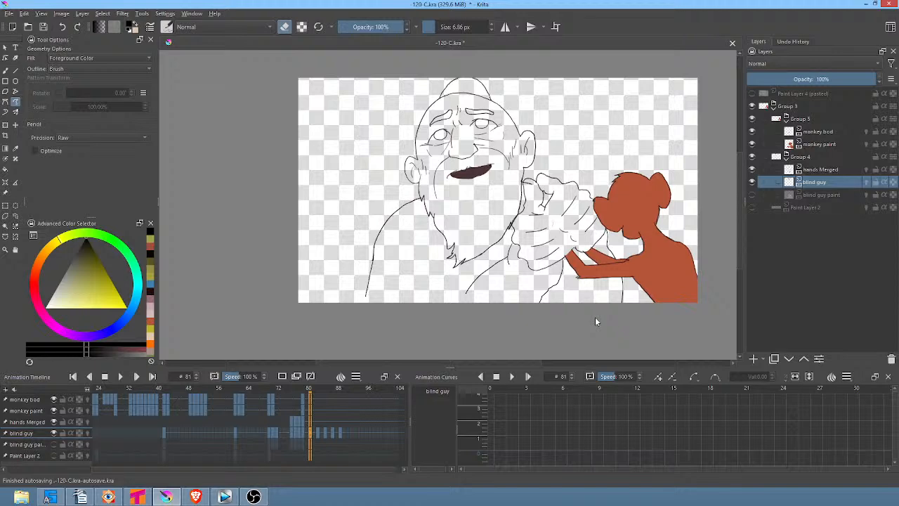
key(Left)
key(Left)
key(Right)
key(Right)
key(Right)
key(Right)
key(Right)
key(Right)
key(Right)
key(Right)
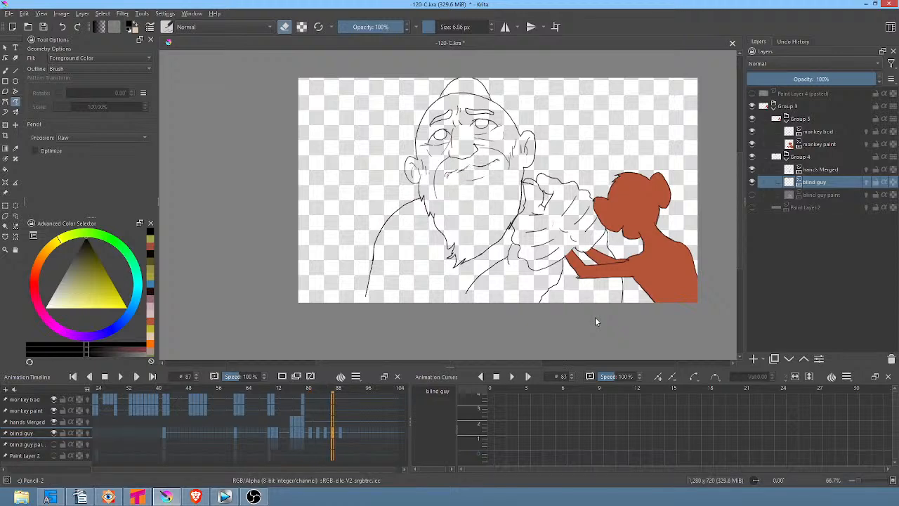
key(Left)
key(Left)
key(Left)
key(Left)
key(Left)
key(Left)
key(Left)
key(Left)
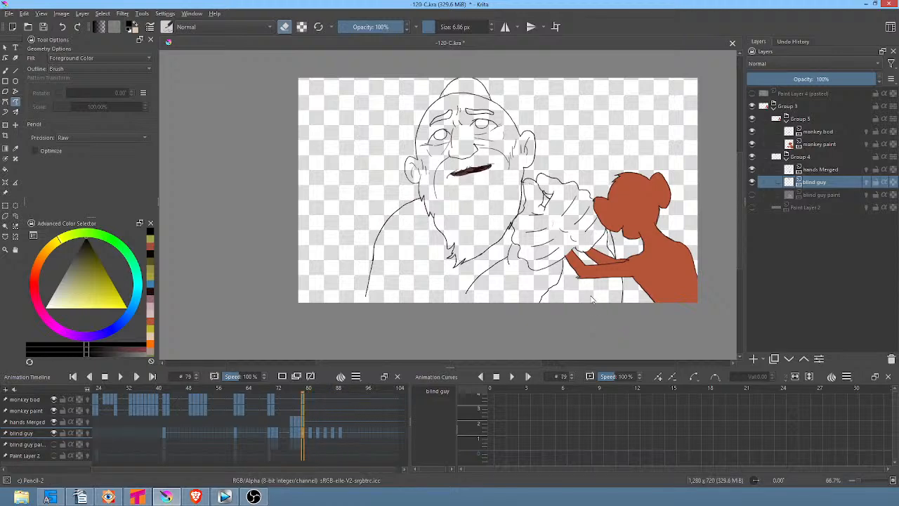
Isolate the blind guy layer and erase the leftover shoulder stub beside the neck on frame 81
key(i)
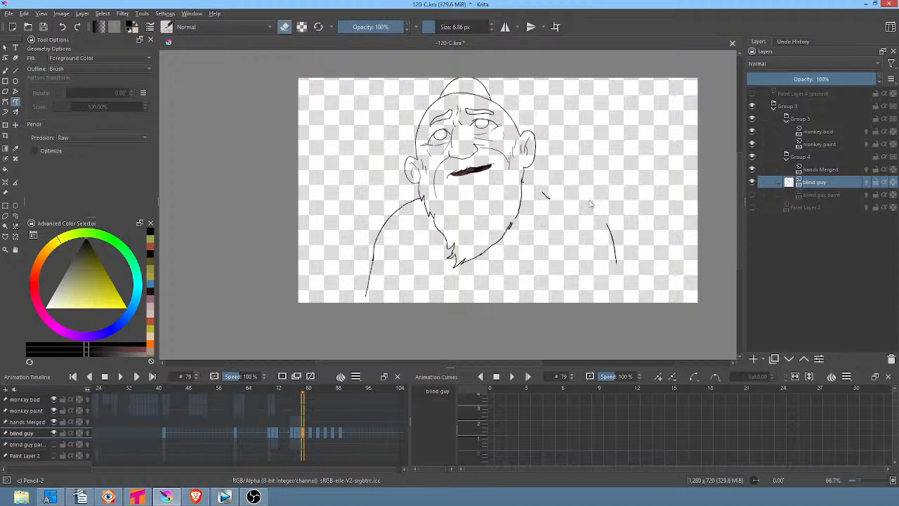
key(Right)
key(Right)
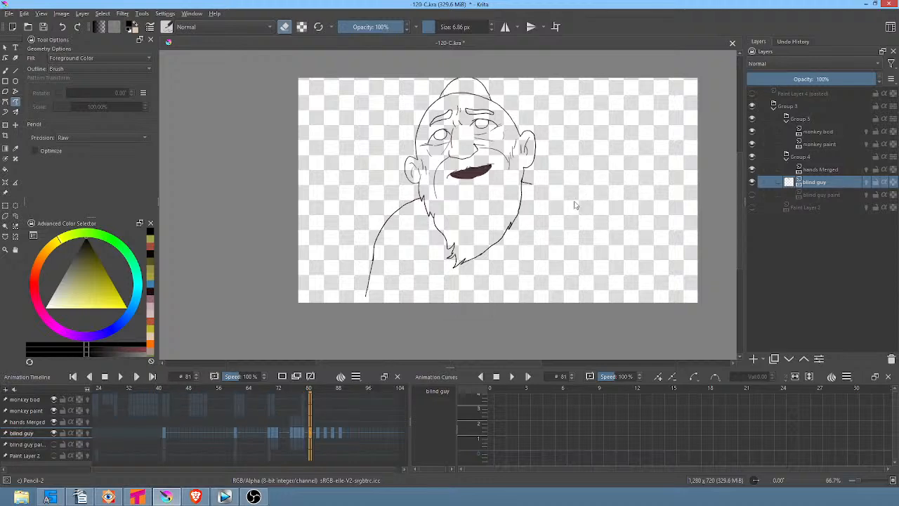
mouse_move(549, 199)
mouse_down()
mouse_move(597, 133)
mouse_move(554, 173)
mouse_move(633, 212)
mouse_move(623, 184)
mouse_move(581, 208)
mouse_move(613, 218)
mouse_up()
key(e)
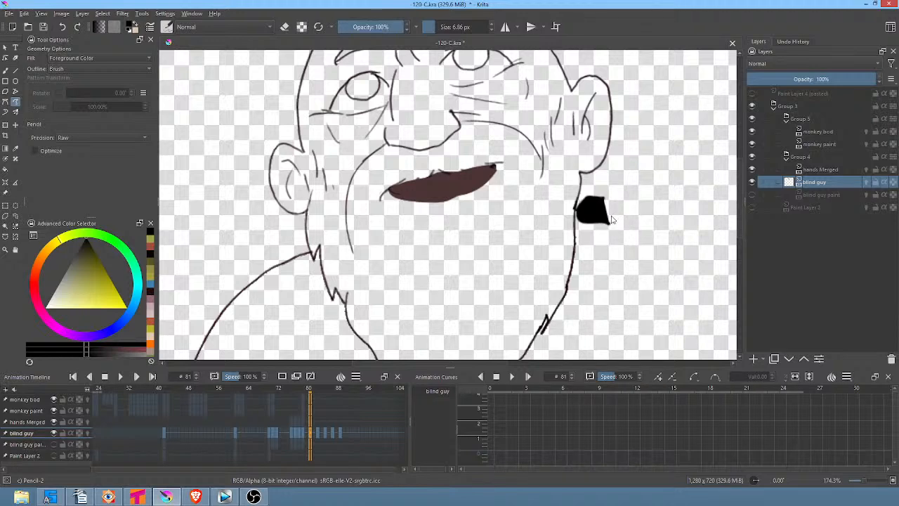
key(e)
mouse_move(615, 187)
mouse_down()
mouse_move(592, 189)
mouse_move(581, 207)
mouse_move(597, 234)
mouse_up()
key(ctrl+z)
mouse_move(608, 194)
mouse_down()
mouse_move(582, 205)
mouse_move(582, 229)
mouse_move(579, 204)
mouse_move(604, 240)
mouse_move(630, 219)
mouse_move(585, 205)
mouse_move(579, 219)
mouse_move(624, 250)
mouse_up()
key(ctrl+z)
key(ctrl+z)
Erase the same leftover shoulder stub beside the neck on frames 83, 85, 87 and 89
key(period)
key(period)
key(period)
key(period)
key(ctrl+z)
key(period)
key(period)
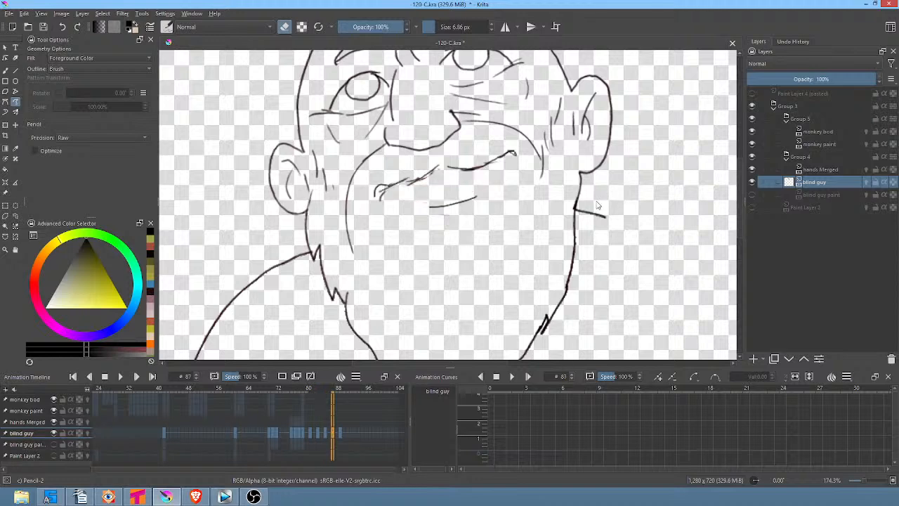
mouse_move(599, 198)
mouse_down()
mouse_move(583, 220)
mouse_move(622, 244)
mouse_up()
key(ctrl+z)
key(period)
key(period)
mouse_move(596, 198)
mouse_down()
mouse_move(580, 211)
mouse_move(622, 215)
mouse_up()
key(ctrl+z)
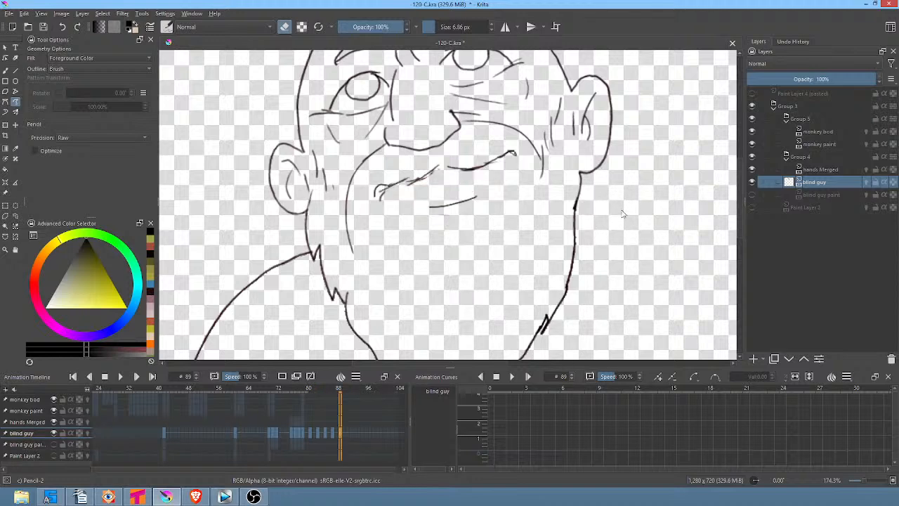
Step back from frame 89 to frame 78 and return to 79 to check the line art beside the neck
key(comma)
key(comma)
key(comma)
key(comma)
key(comma)
key(comma)
key(comma)
key(comma)
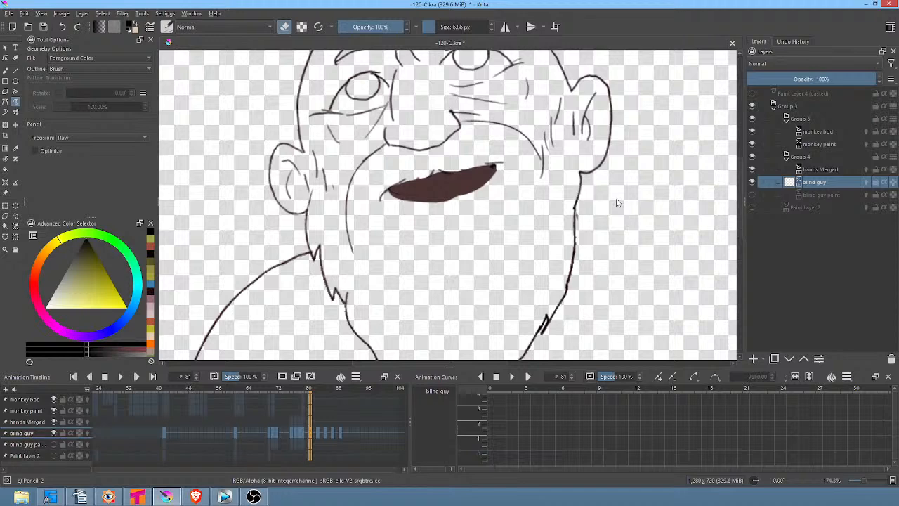
key(comma)
key(comma)
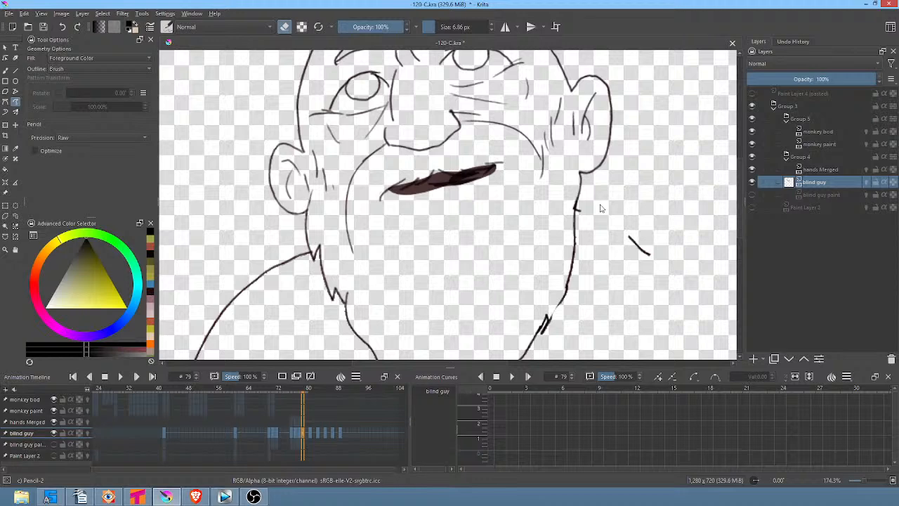
key(comma)
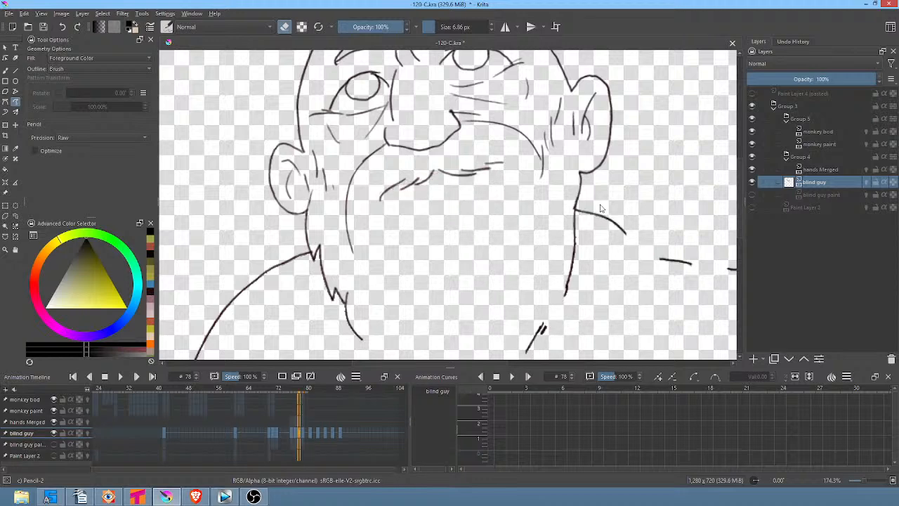
key(period)
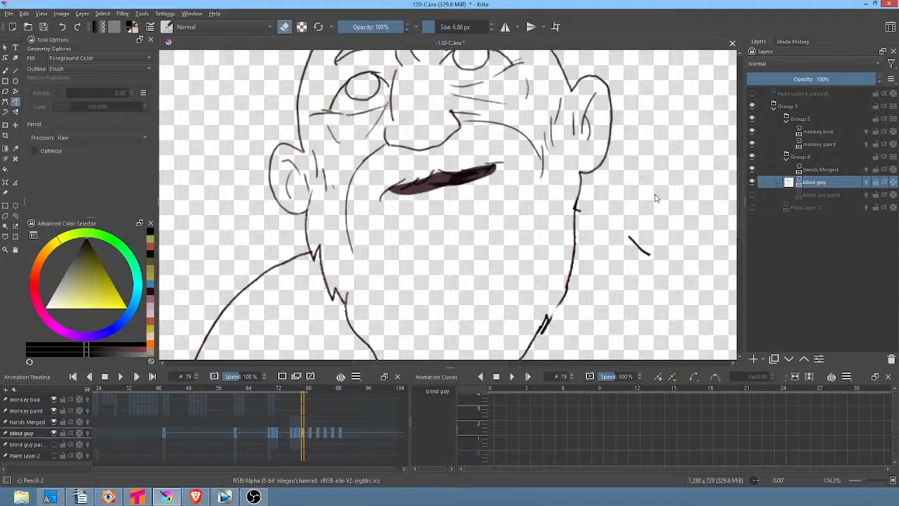
Compare the remaining shoulder line fragments on frames 78, 79 and 81 of the isolated blind guy layer
scroll(600, 203, down, 3)
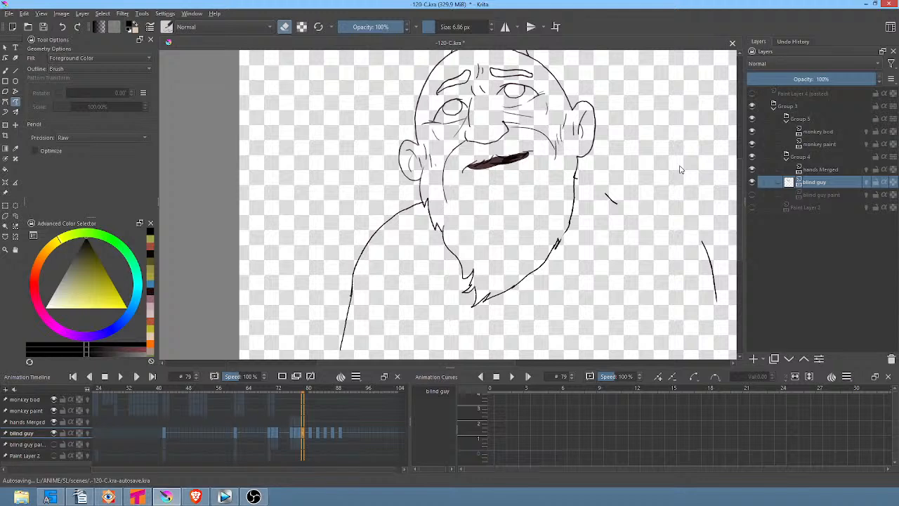
key(Left)
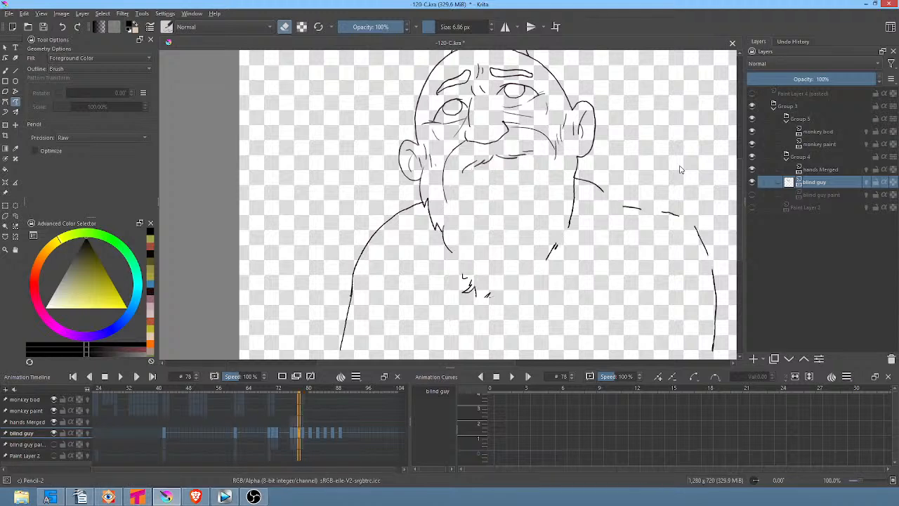
key(Left)
key(Right)
key(Right)
key(Right)
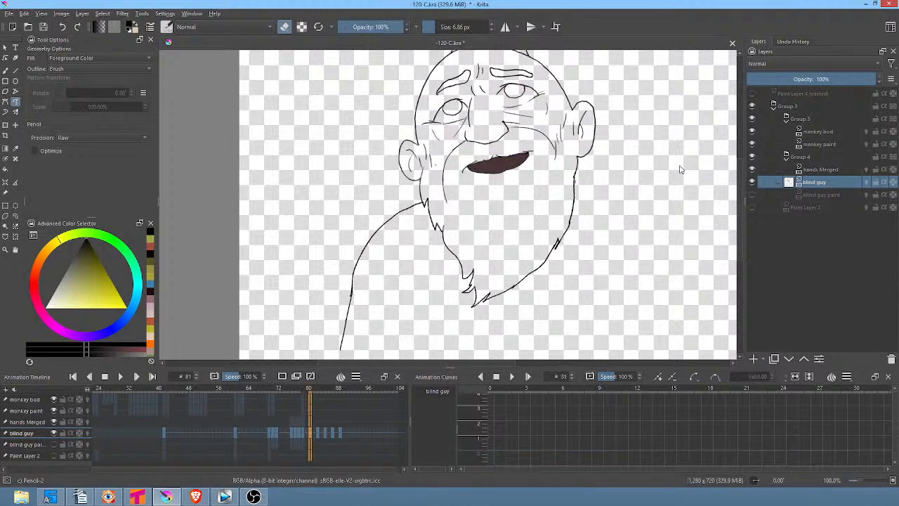
key(Left)
key(Left)
key(Right)
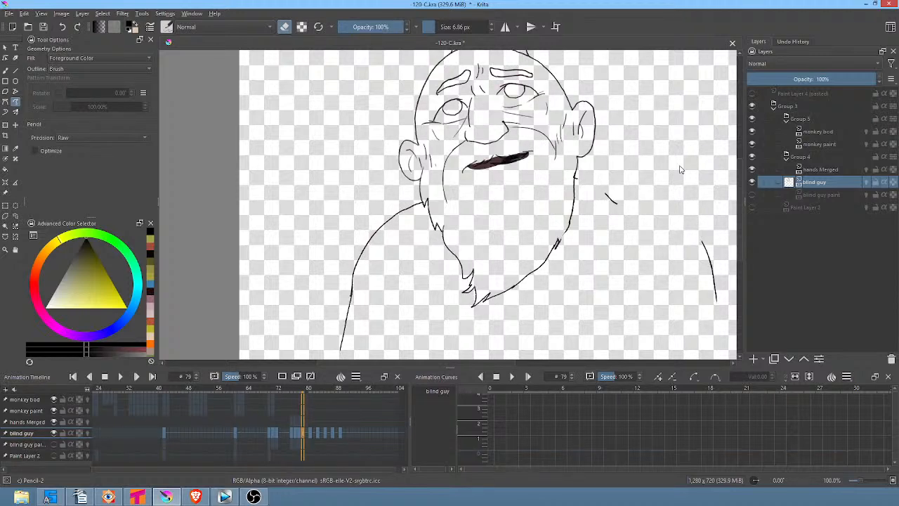
key(Right)
key(Right)
key(Left)
key(Left)
key(Right)
key(Right)
key(Left)
key(Left)
key(Right)
key(Right)
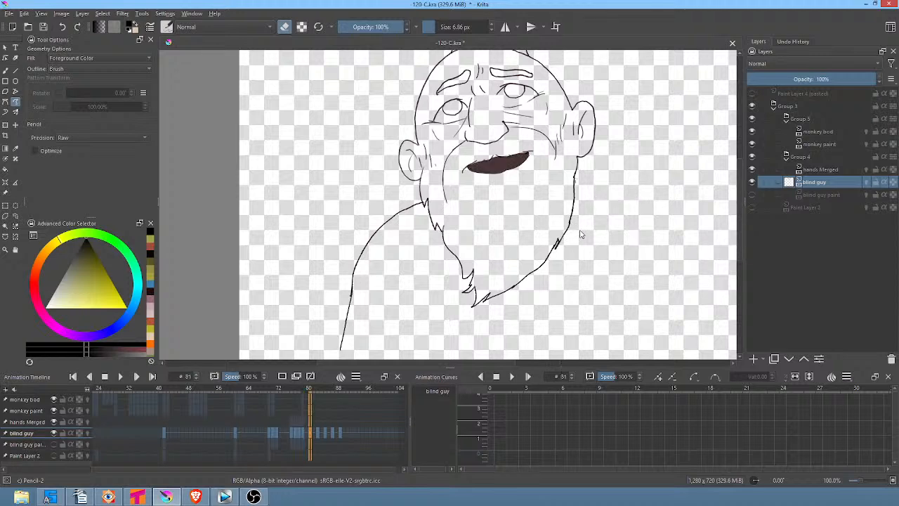
key(Left)
key(Left)
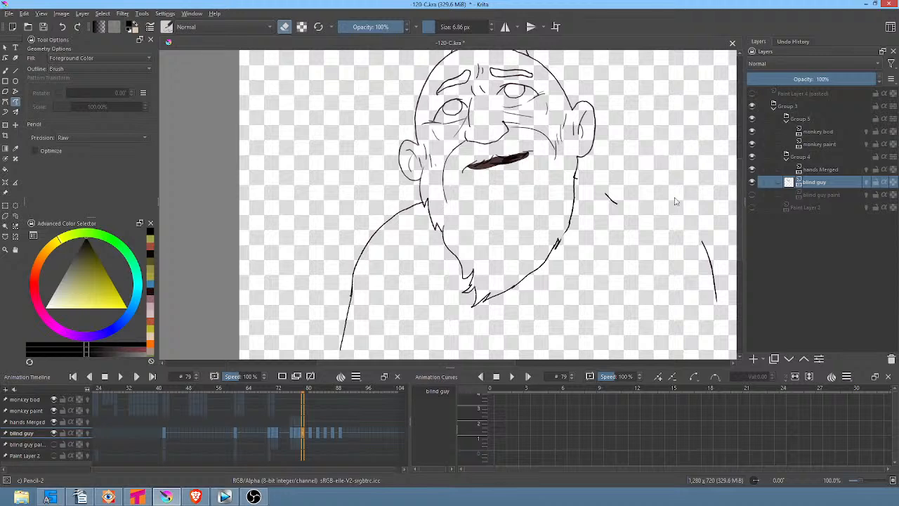
Make a freehand selection around the detached shoulder line fragments on frame 79 of the blind guy layer
mouse_move(677, 203)
mouse_down()
mouse_move(579, 168)
mouse_move(590, 168)
mouse_up()
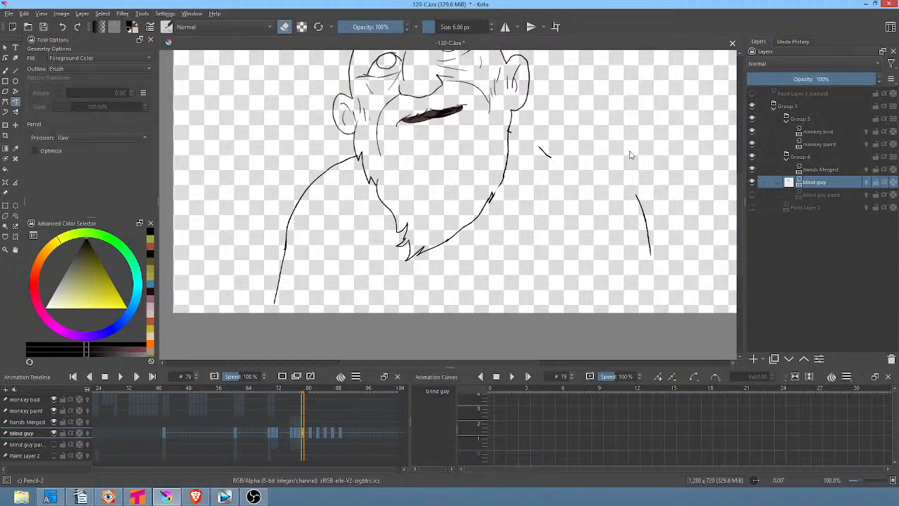
key(l)
mouse_move(634, 122)
mouse_down()
mouse_move(566, 109)
mouse_move(515, 125)
mouse_move(501, 144)
mouse_up()
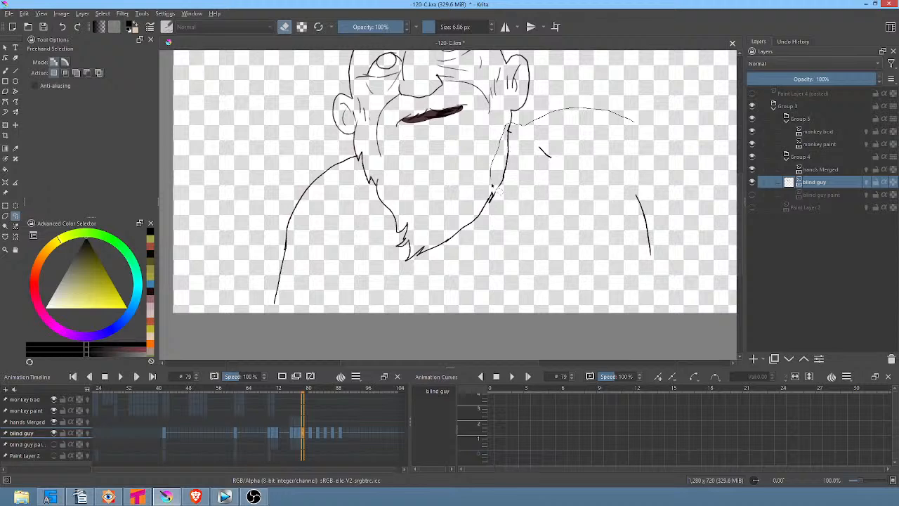
mouse_move(493, 188)
mouse_down()
mouse_move(555, 276)
mouse_move(621, 317)
mouse_move(680, 168)
mouse_up()
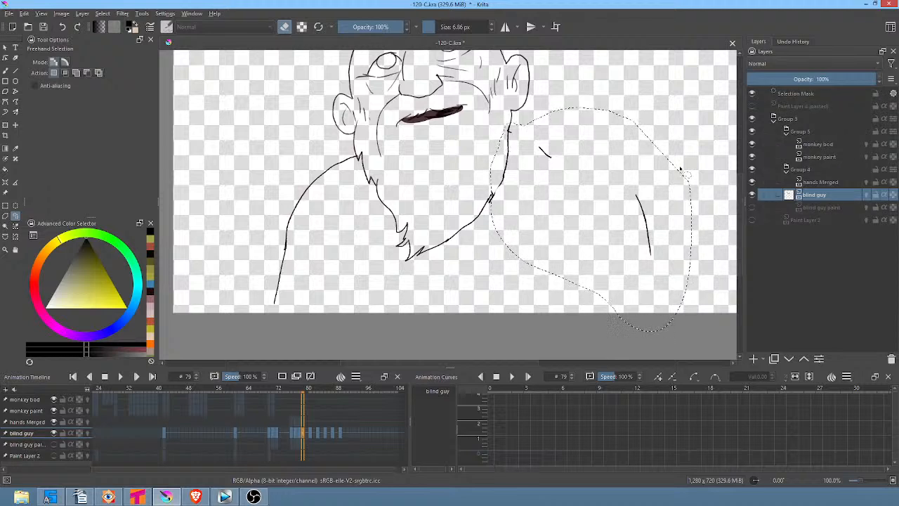
Paste the copied shoulder fragments into the active blind guy layer at frame 81
key(Right)
key(Right)
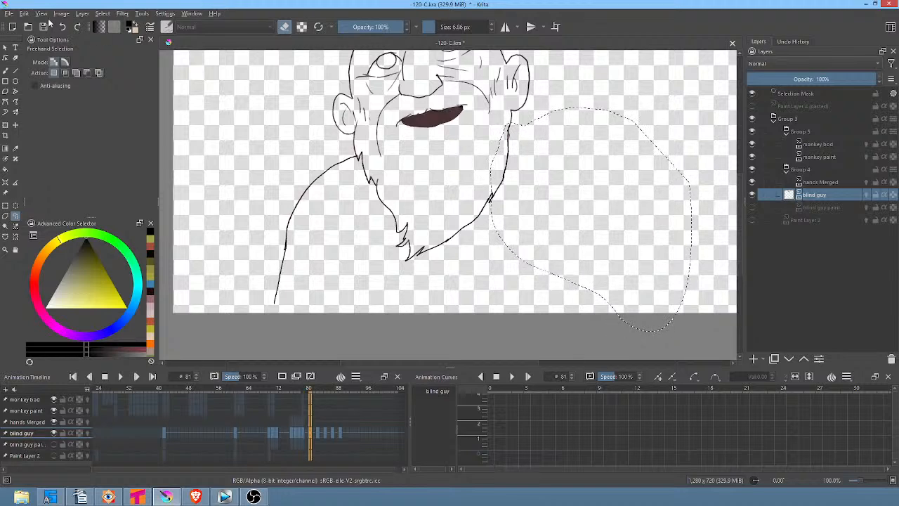
click(24, 14)
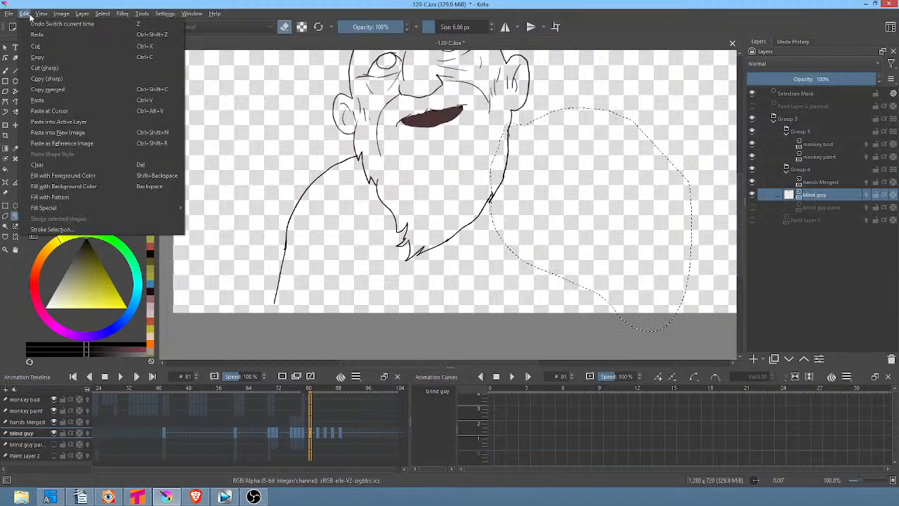
click(58, 122)
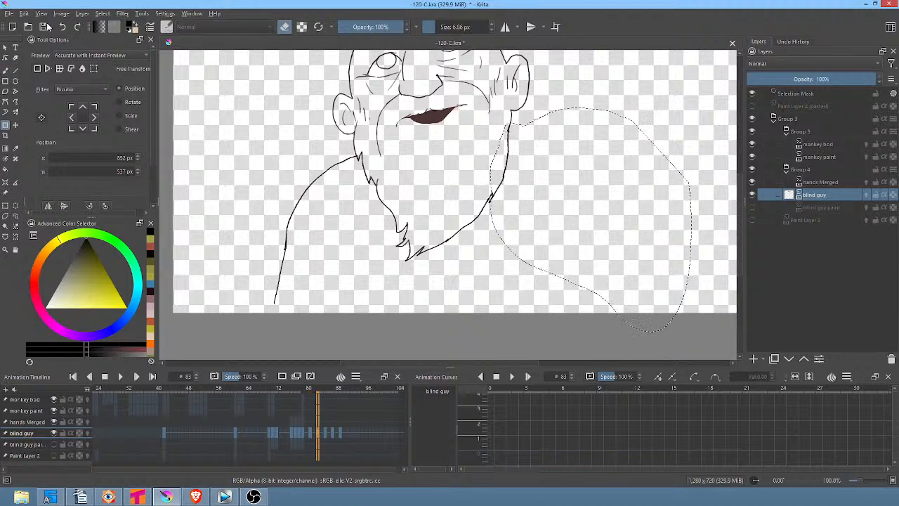
Paste the copied shoulder fragments into the active blind guy layer at frames 83, 85, 87 and 89
click(25, 13)
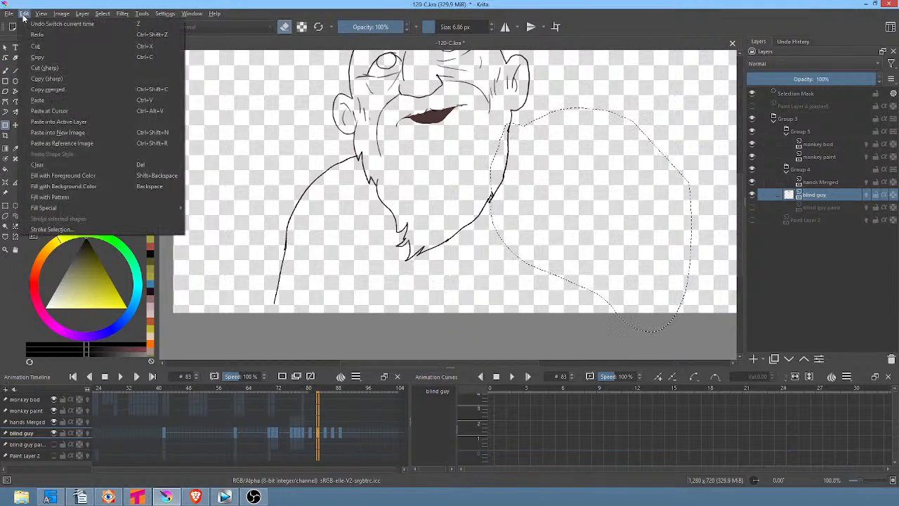
click(73, 126)
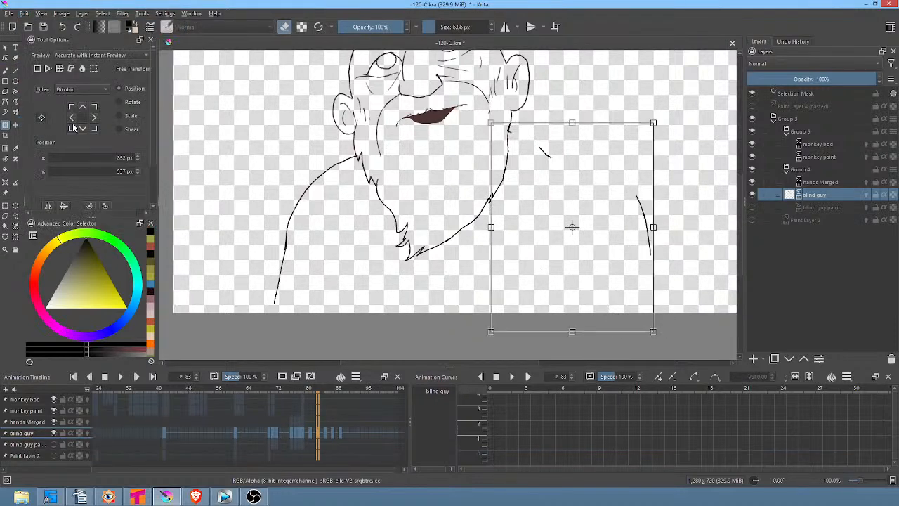
click(32, 14)
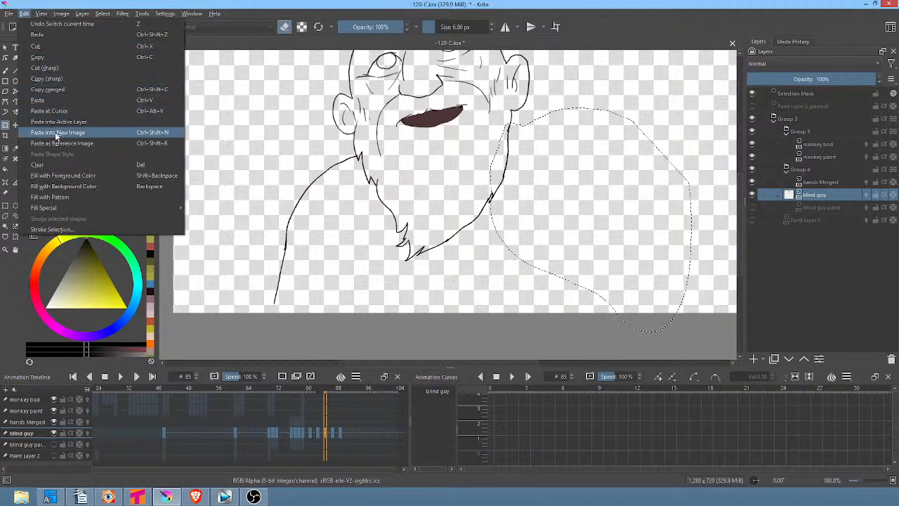
click(58, 125)
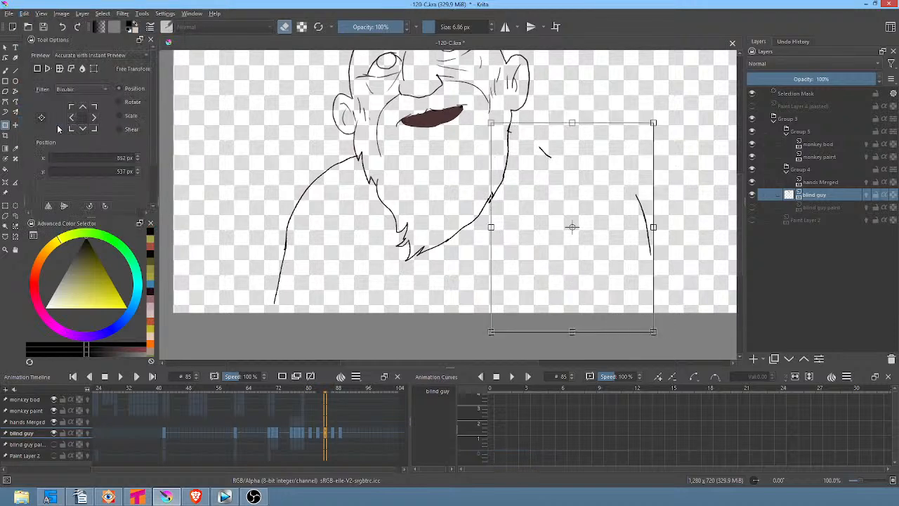
click(28, 15)
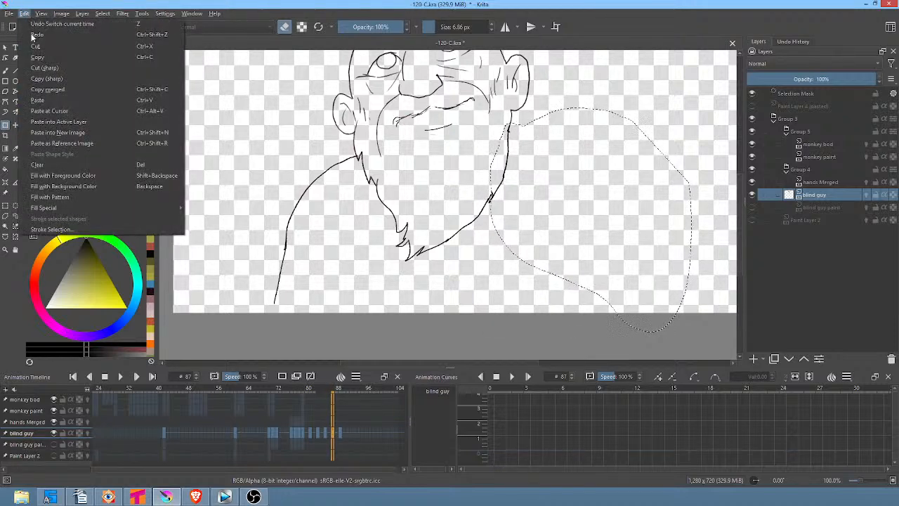
click(57, 123)
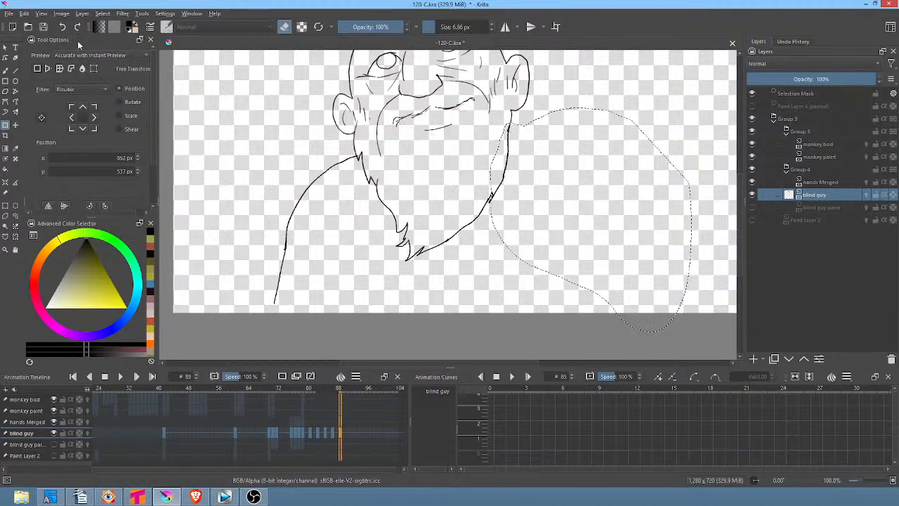
click(25, 14)
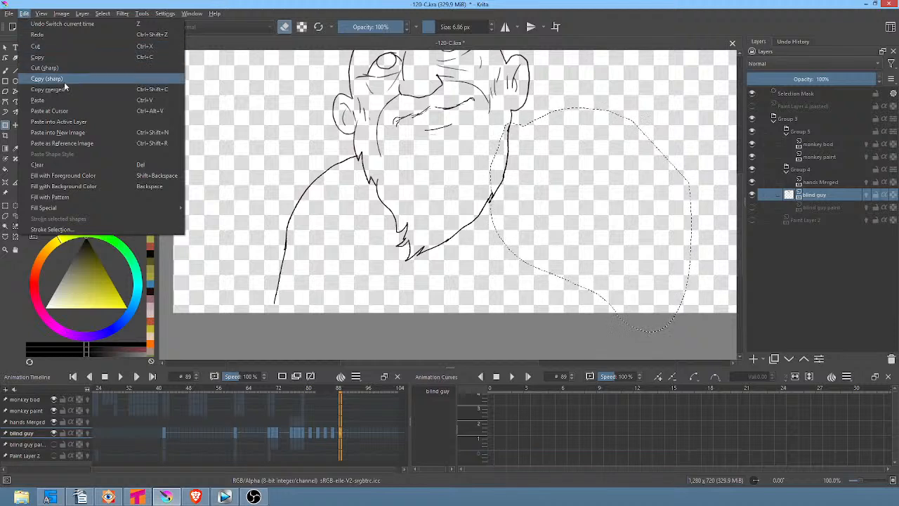
click(71, 123)
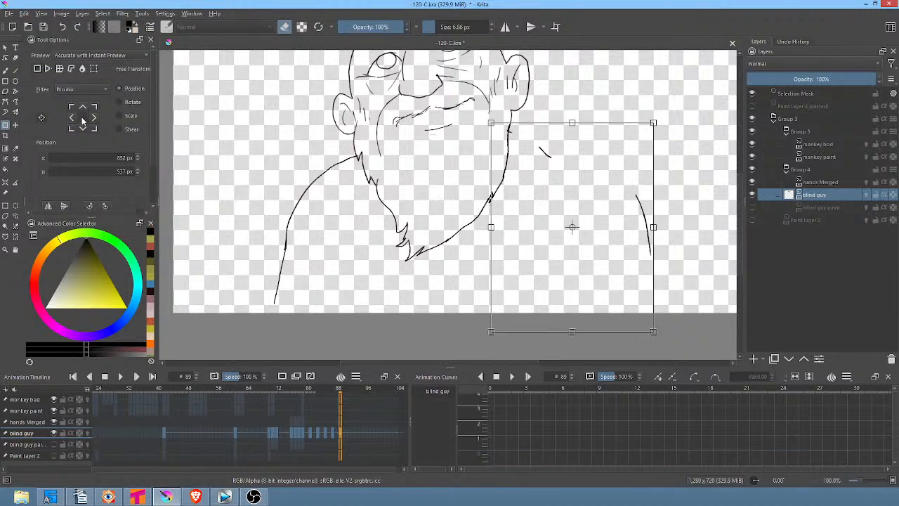
Return to frame 81, clear the selection, and end the layer isolation with the monkey group (Group 5) hidden
key(Left)
key(Left)
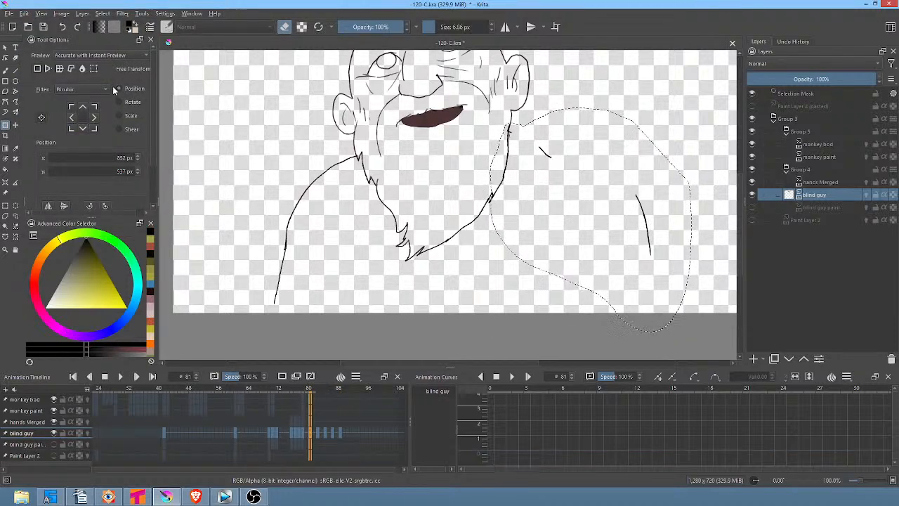
key(ctrl+shift+a)
key(i)
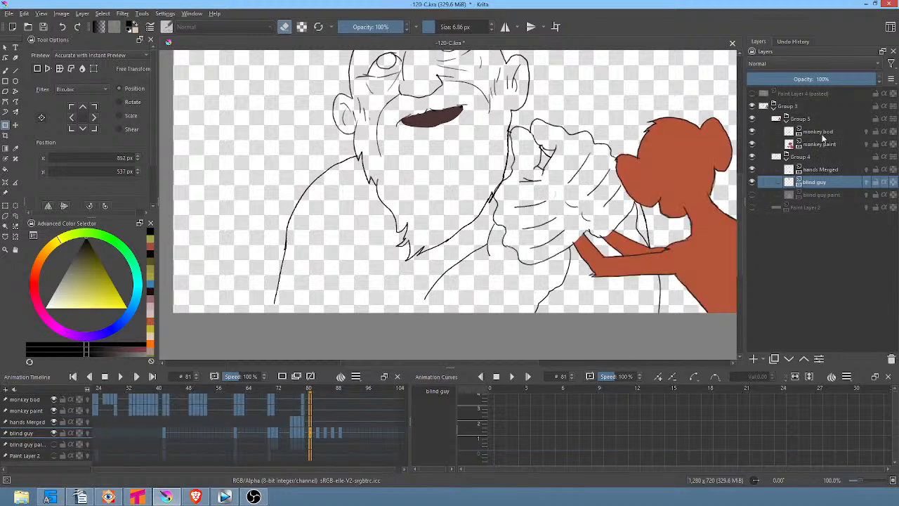
click(753, 118)
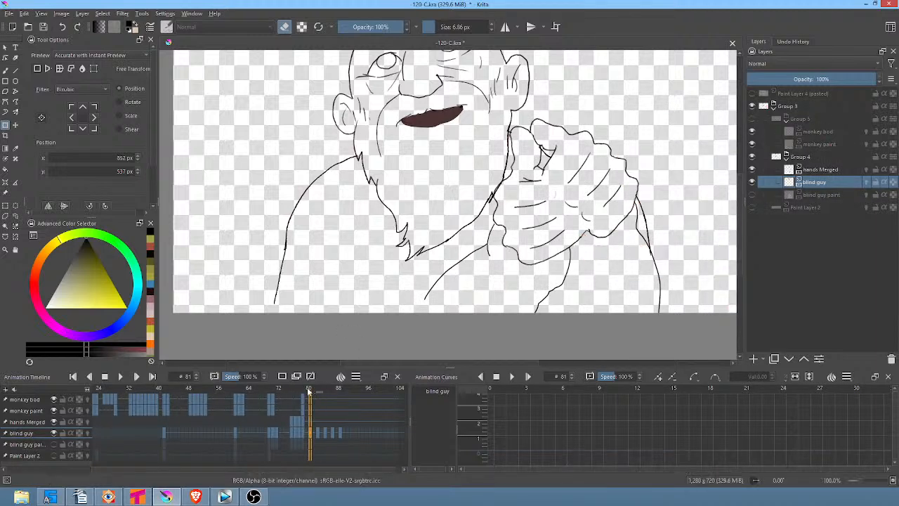
At frame 77, activate the freehand brush at 4 px with eraser mode turned off
mouse_move(320, 391)
mouse_down()
mouse_move(302, 391)
mouse_move(353, 393)
mouse_move(278, 390)
mouse_move(337, 393)
mouse_move(307, 399)
mouse_move(329, 397)
mouse_move(316, 398)
mouse_up()
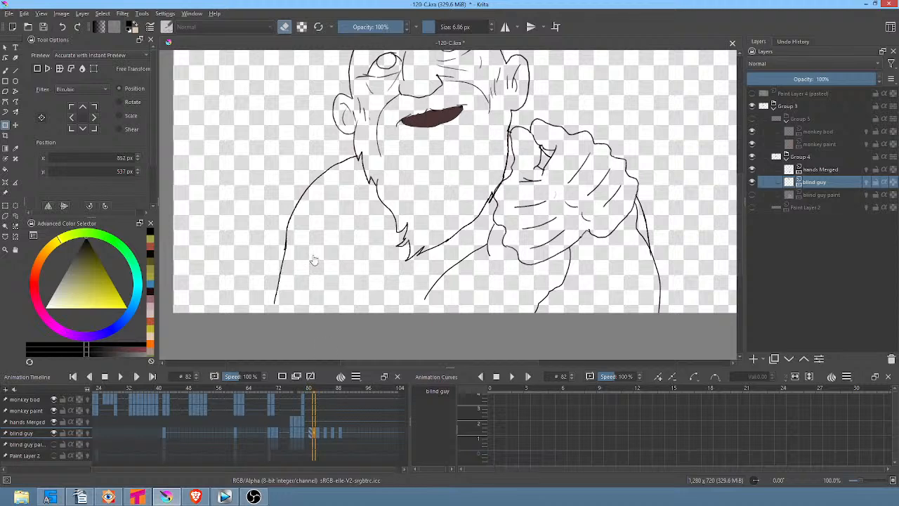
drag(482, 210, 509, 193)
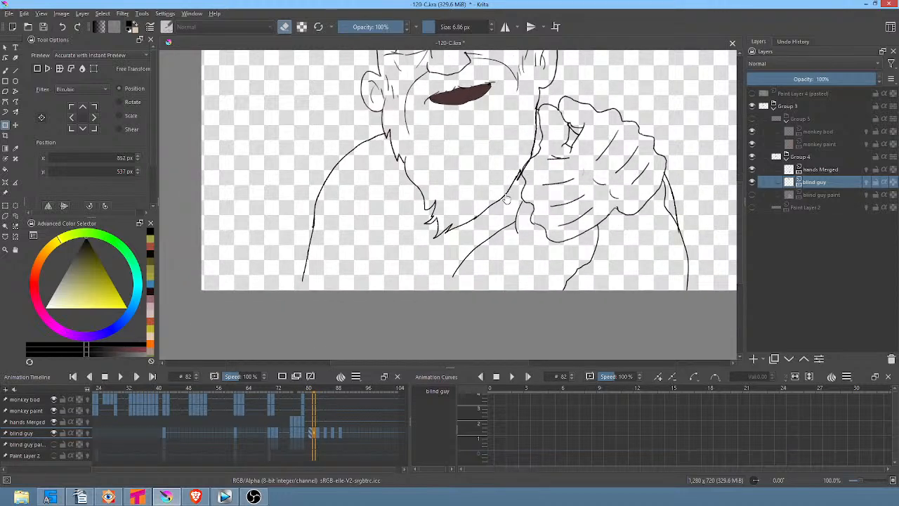
click(290, 390)
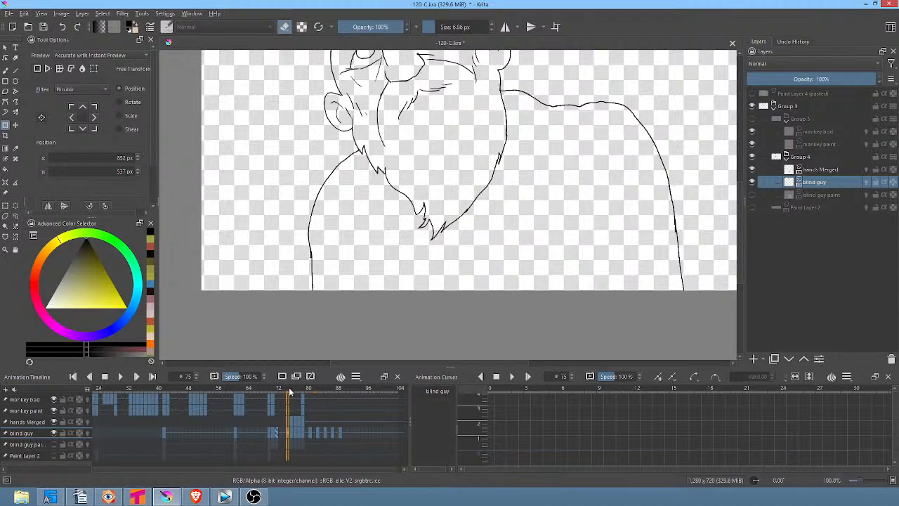
mouse_move(290, 390)
mouse_down()
mouse_move(305, 392)
mouse_move(288, 393)
mouse_move(296, 394)
mouse_up()
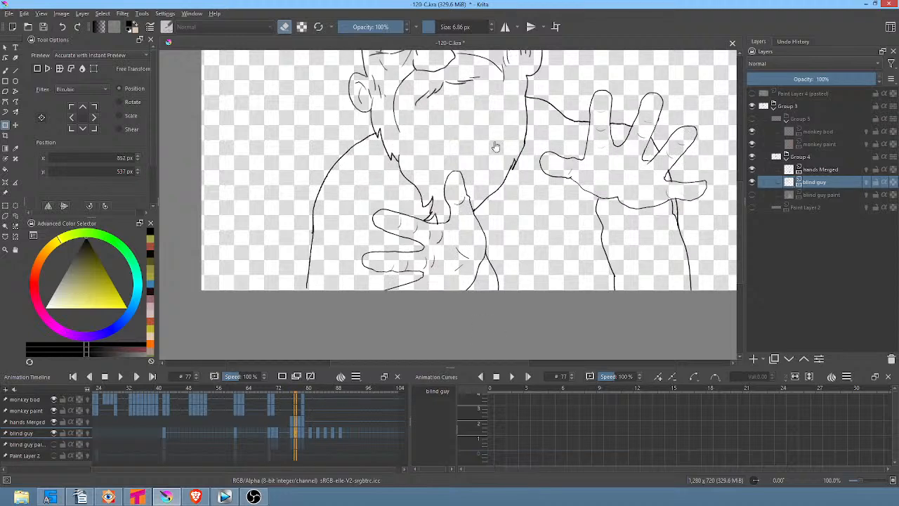
right_click(562, 140)
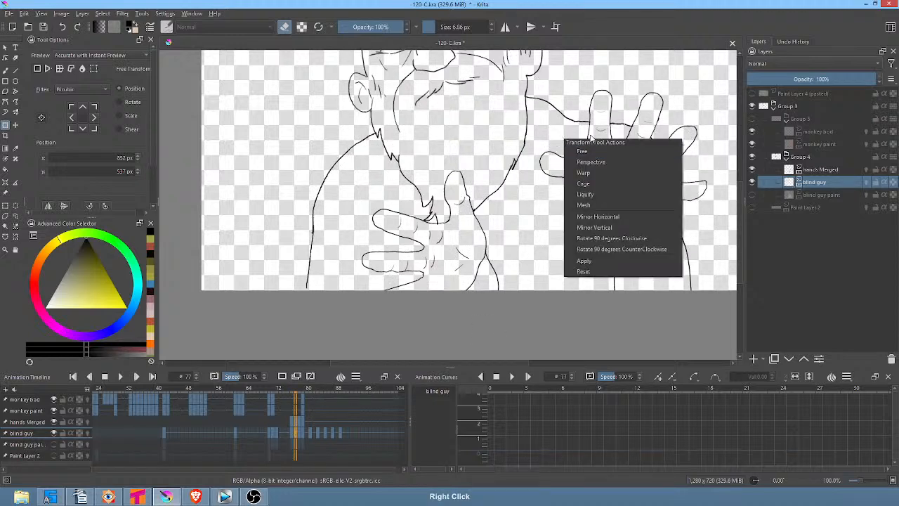
click(592, 132)
key(b)
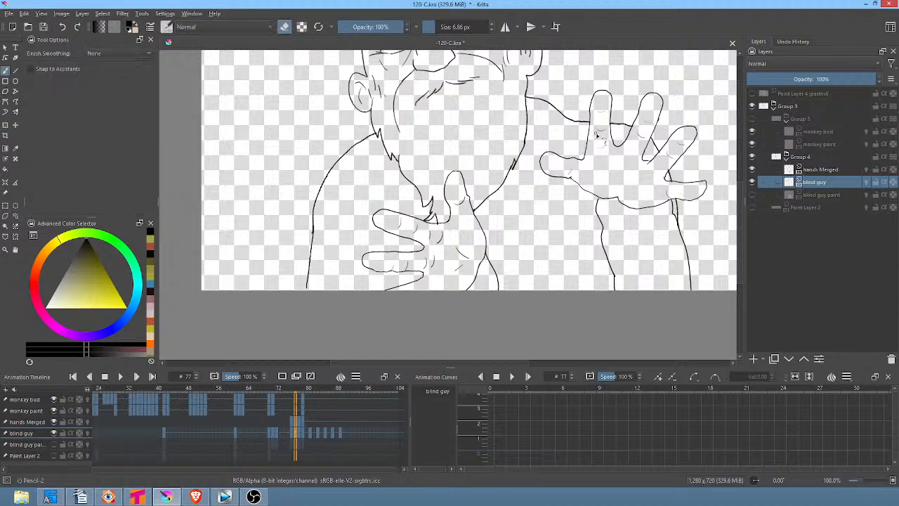
right_click(597, 139)
click(652, 124)
right_click(469, 25)
text(4)
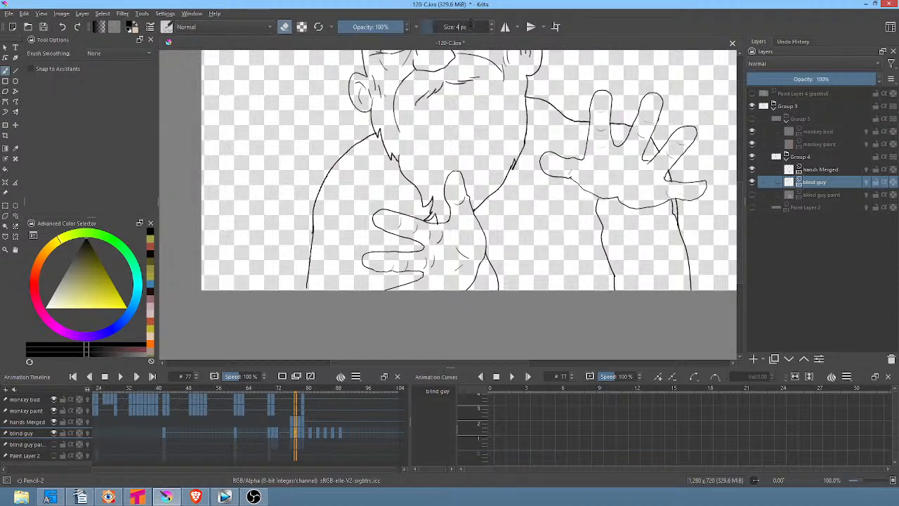
key(Return)
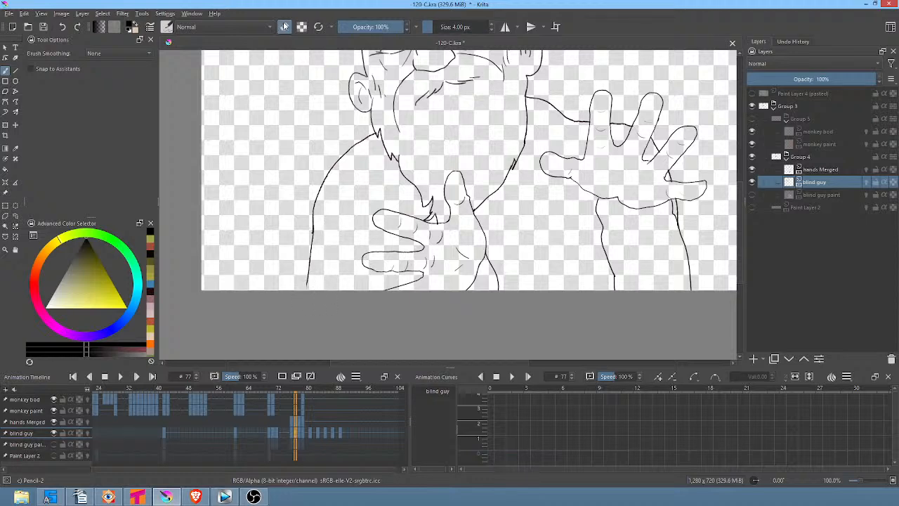
key(e)
Extend the lower end of the old man's sleeve line to the canvas's bottom edge on frames 78, 79, 81, 83, 85, 87 and 89
key(period)
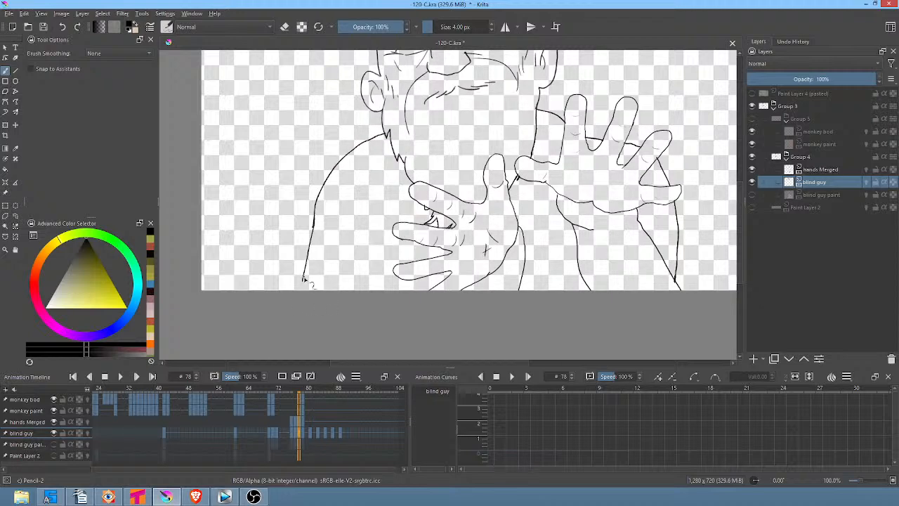
drag(304, 277, 303, 288)
key(period)
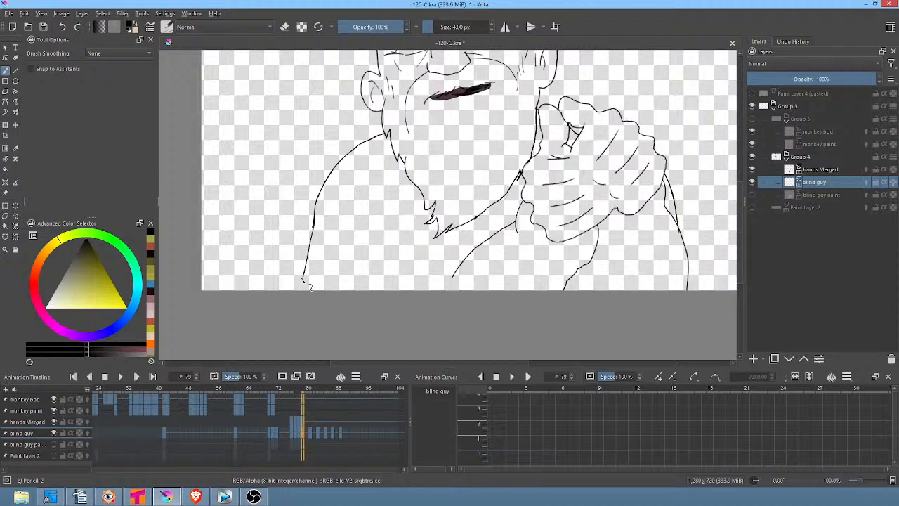
key(period)
key(period)
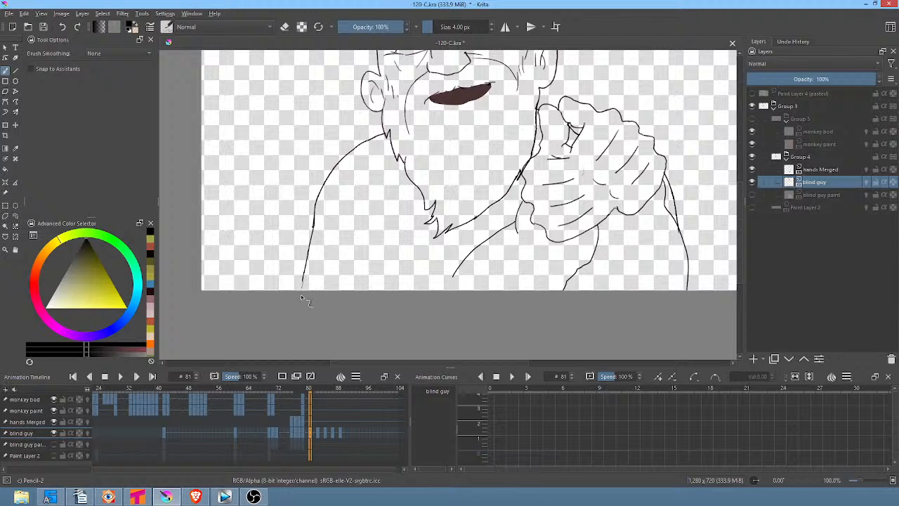
key(period)
key(period)
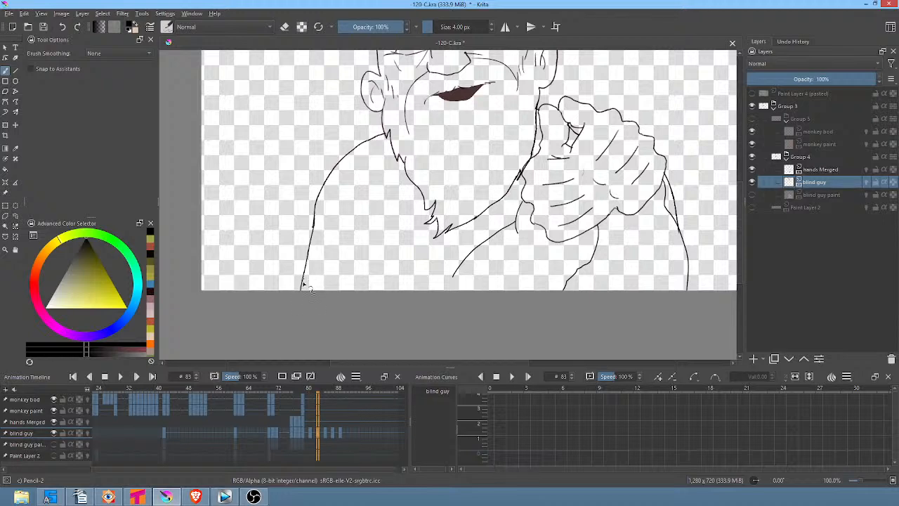
key(period)
key(period)
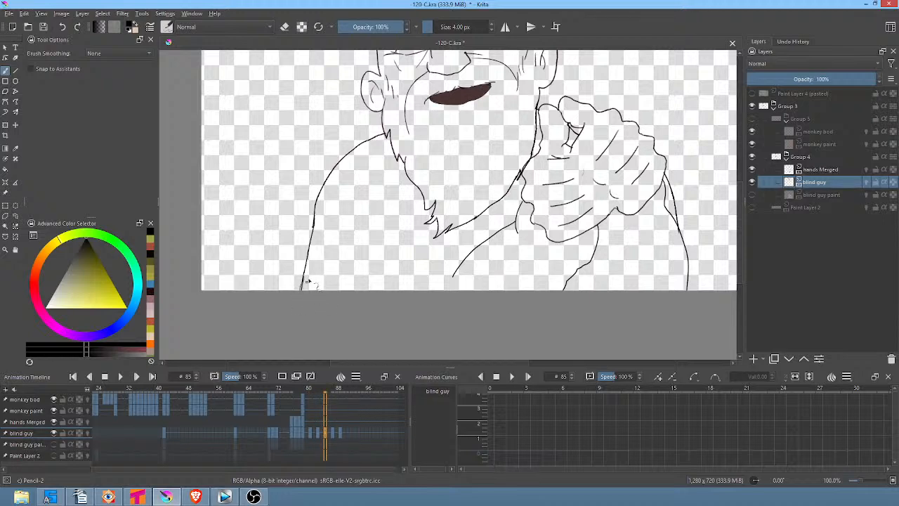
key(period)
key(period)
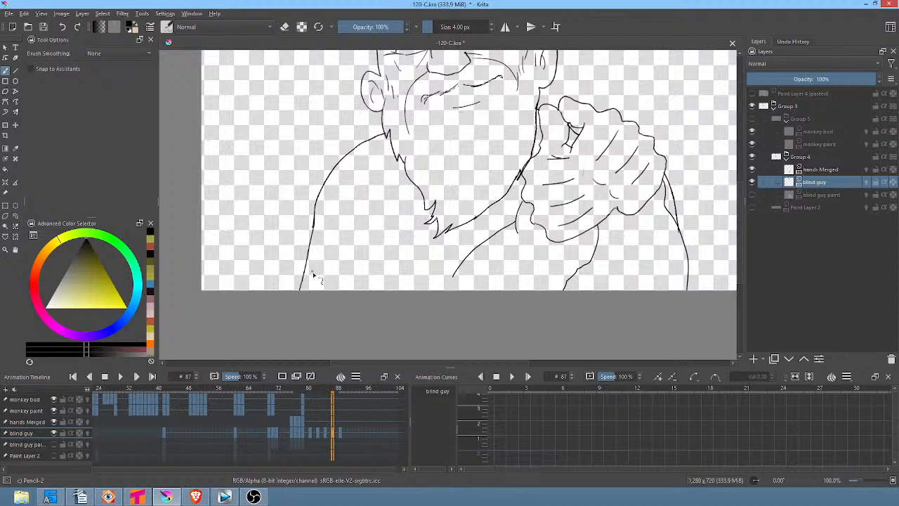
key(period)
key(period)
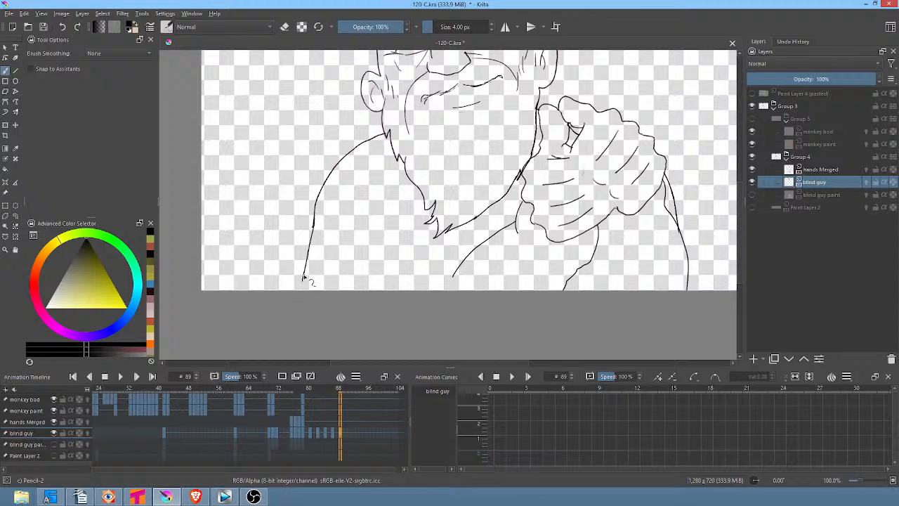
drag(300, 289, 302, 275)
Go back to frame 55 and show the blind guy paint layer and the monkey group (Group 5)
scroll(602, 223, down, 2)
drag(589, 209, 585, 215)
click(156, 390)
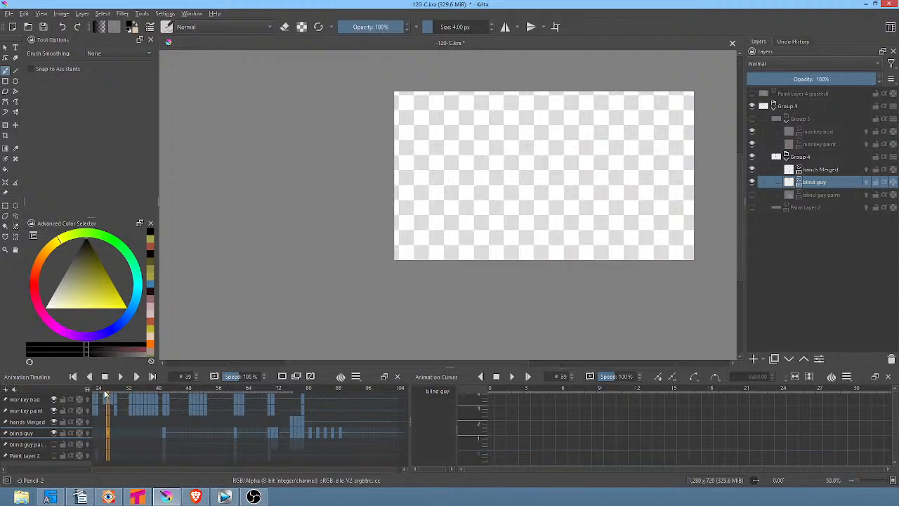
drag(187, 407, 298, 408)
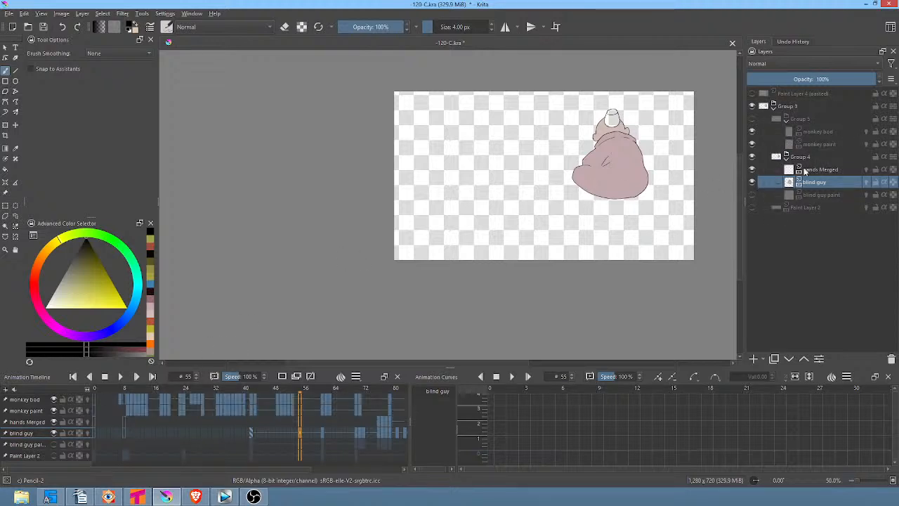
click(752, 195)
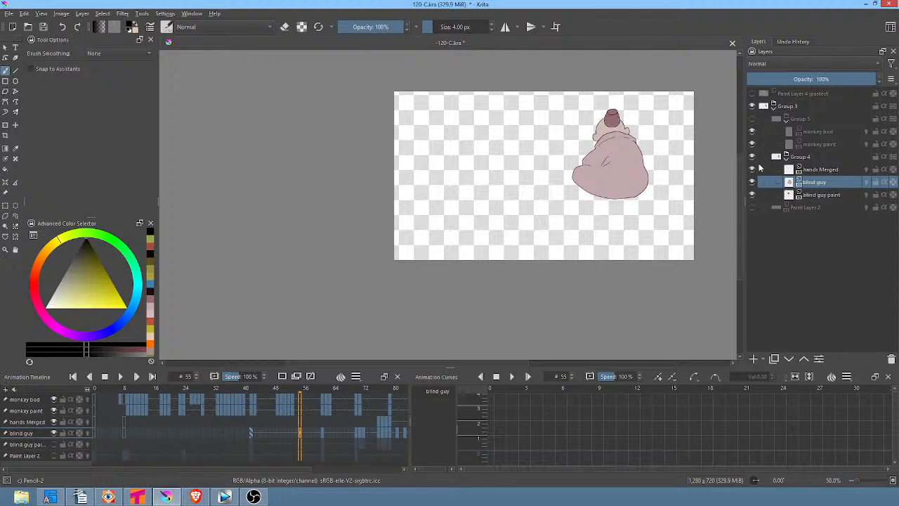
click(752, 119)
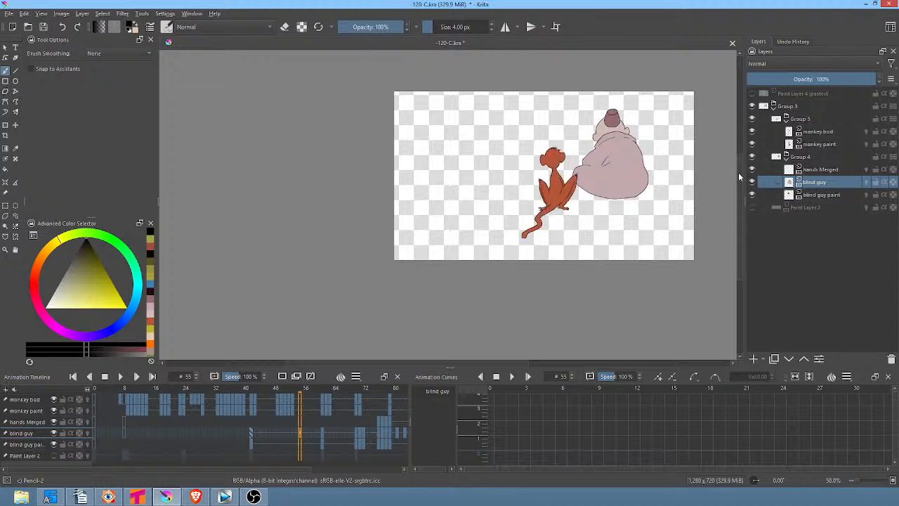
Scrub from frame 55 to frame 67 to review the old man and the monkey with their colours visible
drag(679, 184, 663, 188)
drag(308, 391, 345, 396)
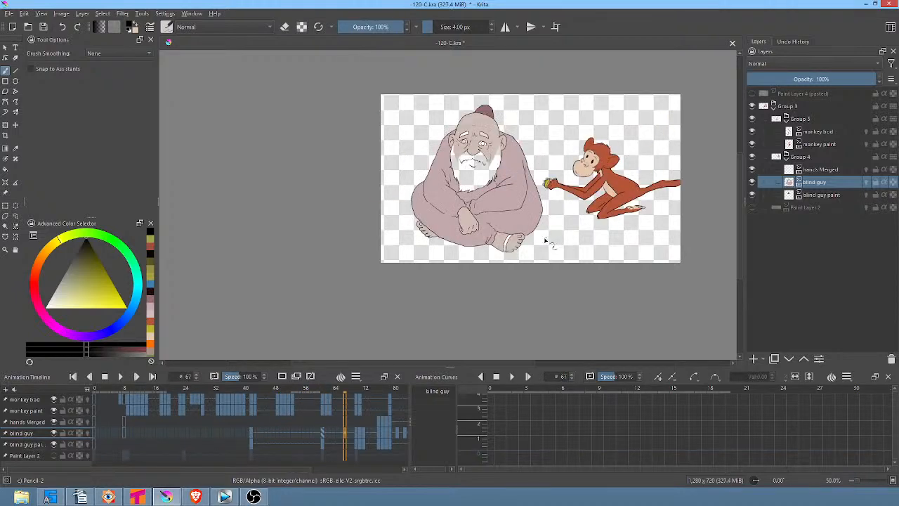
drag(556, 239, 526, 294)
scroll(515, 240, up, 2)
Return to frame 0, show the background on Paint Layer 2, and scrub the animation through to frame 79
drag(283, 407, 94, 394)
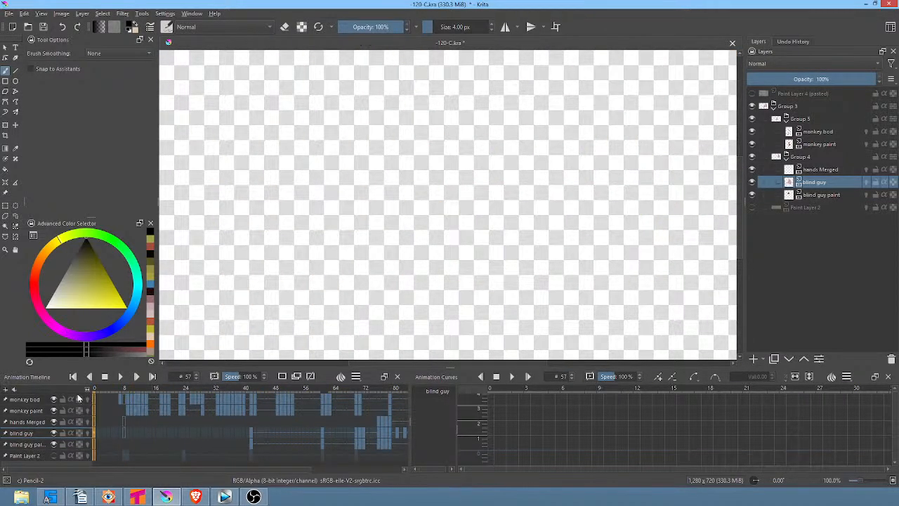
scroll(519, 209, down, 3)
scroll(519, 209, up, 1)
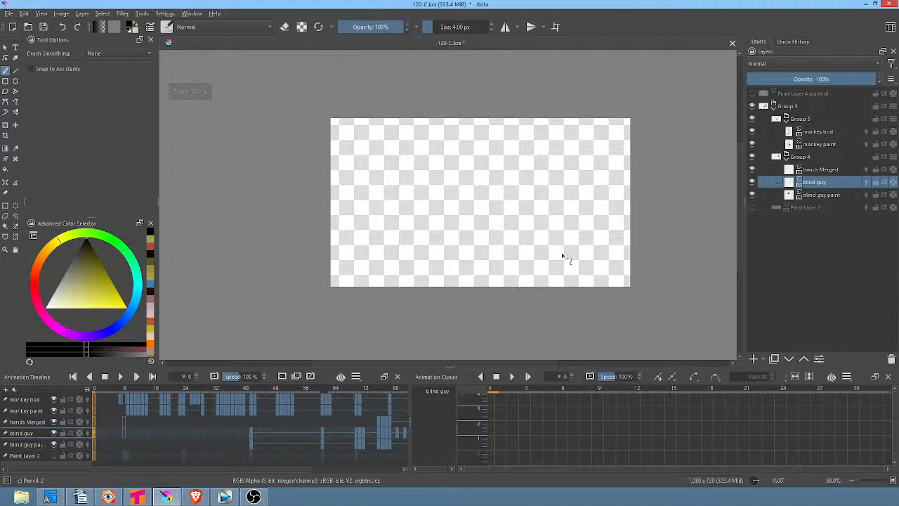
click(753, 207)
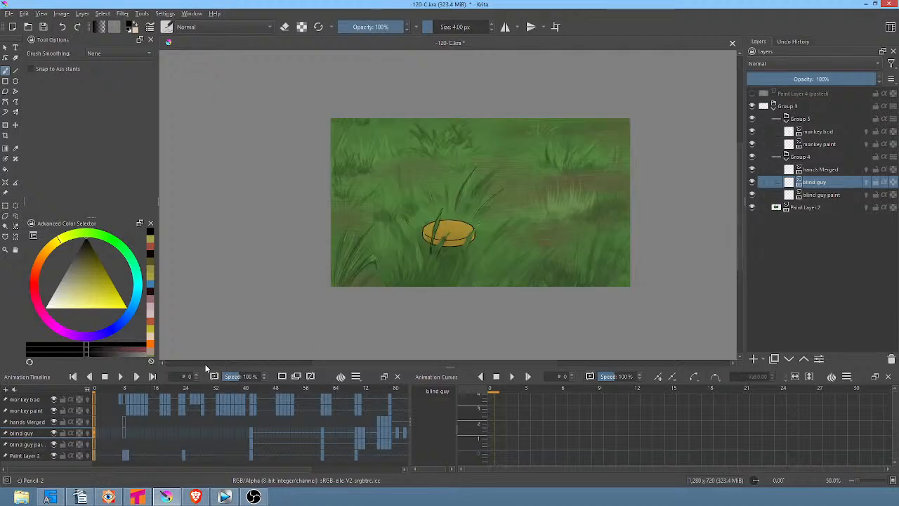
mouse_move(98, 392)
mouse_down()
mouse_move(191, 406)
mouse_move(115, 397)
mouse_move(187, 409)
mouse_move(112, 411)
mouse_move(168, 417)
mouse_move(391, 412)
mouse_up()
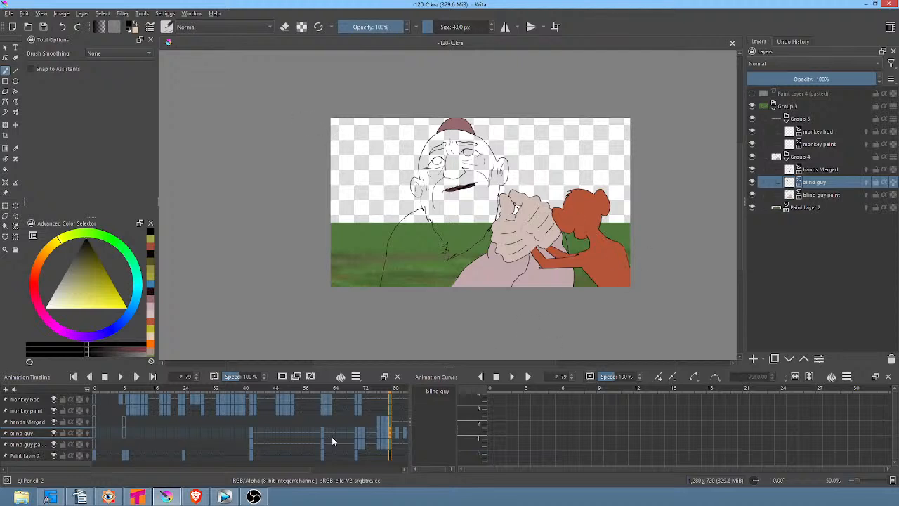
Hide the monkey group (Group 5) and the background on Paint Layer 2
click(752, 120)
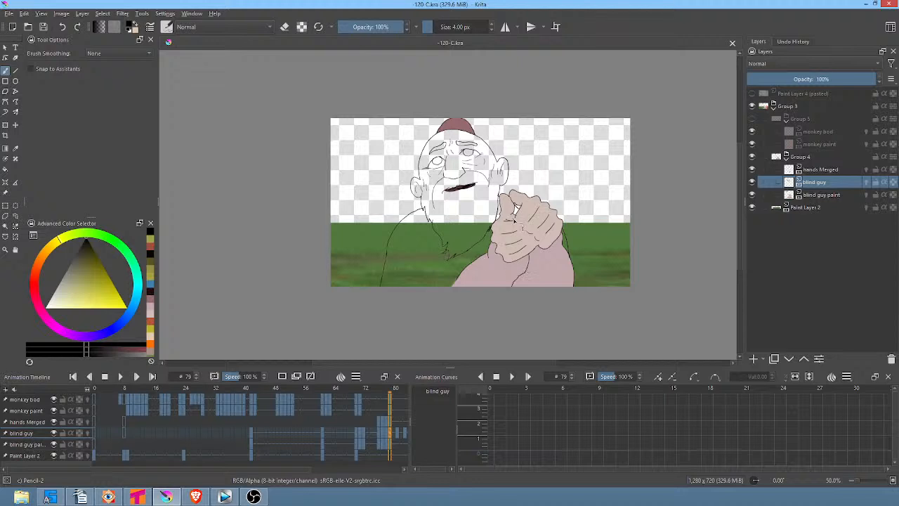
click(752, 207)
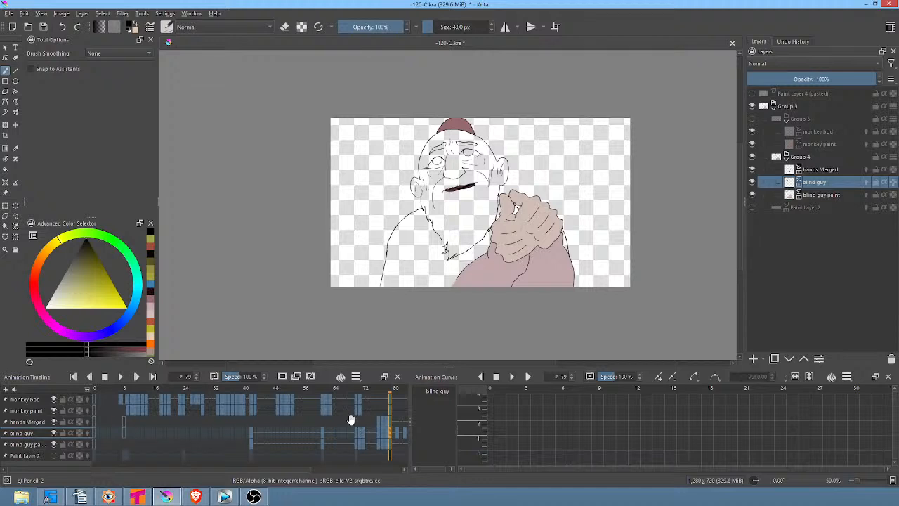
scroll(300, 418, right, 3)
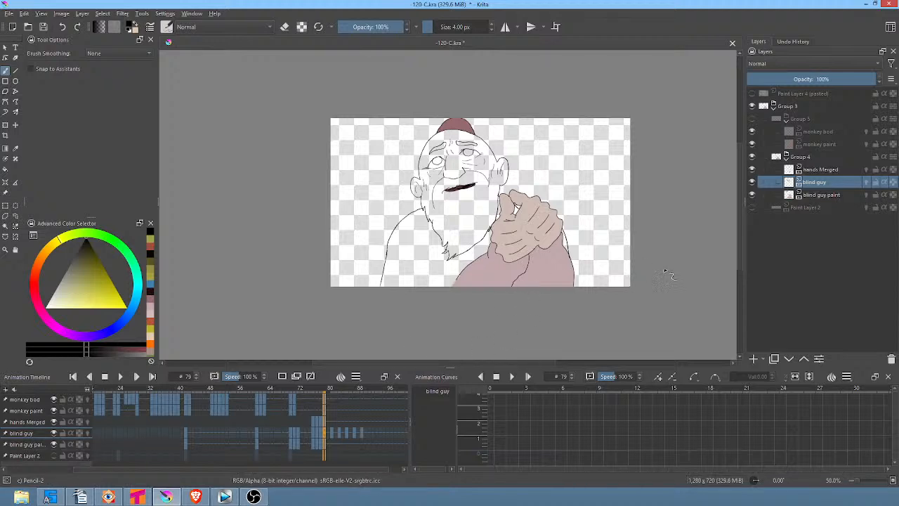
On the blind guy paint layer, sample the sleeve's mauve colour at frame 79 and go back to frame 72
click(821, 196)
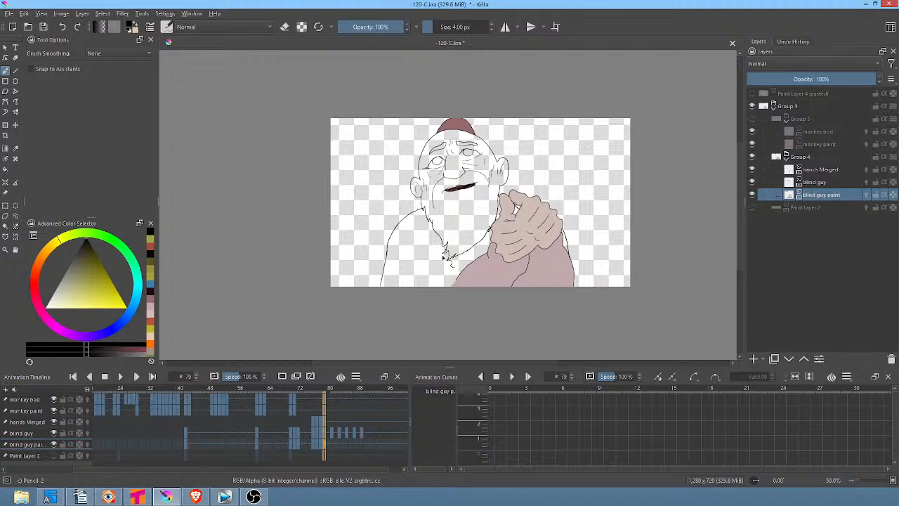
ctrl+click(500, 274)
key(Left)
key(Left)
key(Left)
key(Left)
key(Left)
key(Left)
key(Left)
key(Left)
key(Left)
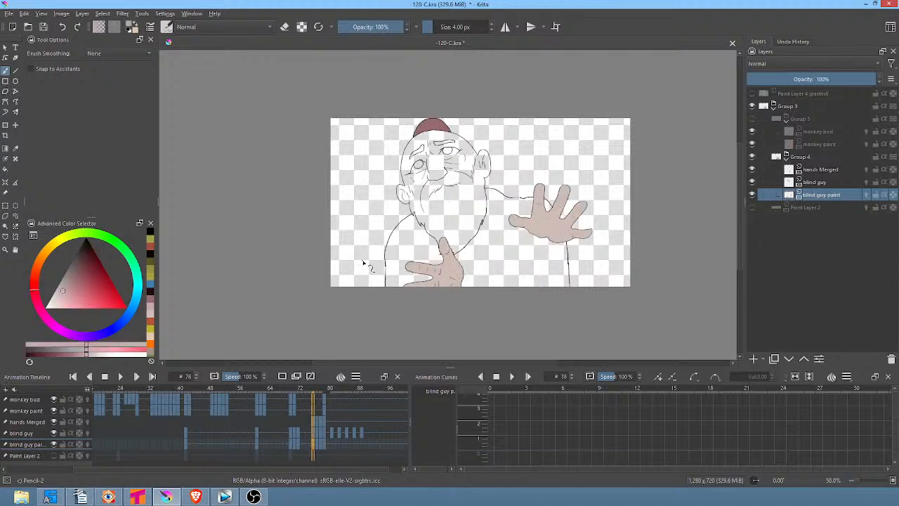
key(space)
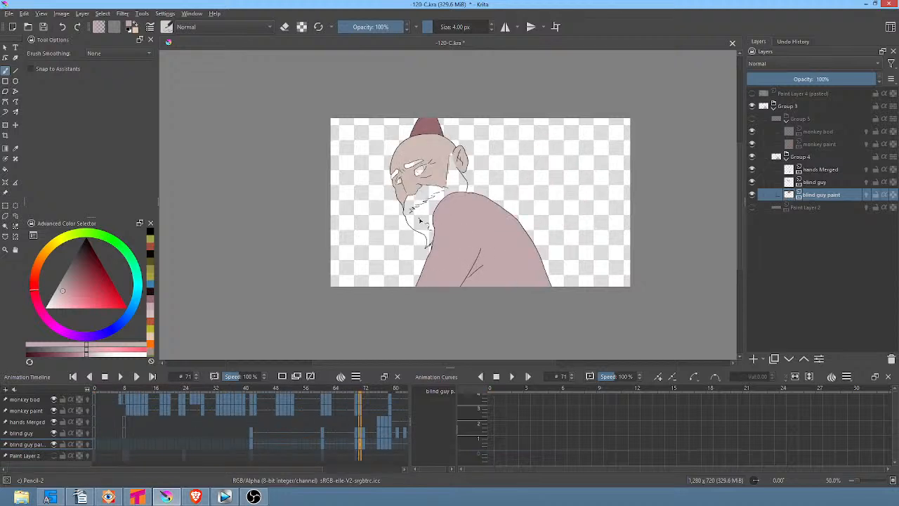
key(Right)
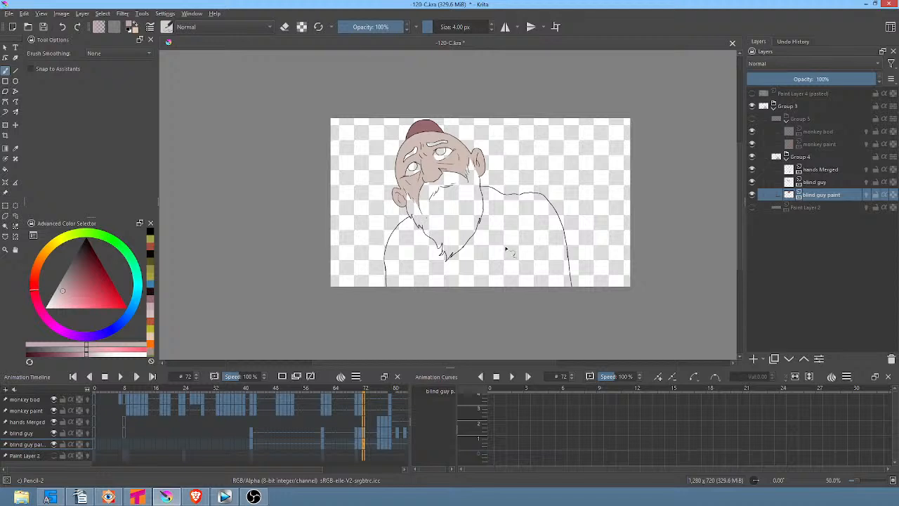
Set the Fill tool's blending mode to Behind and fill the old man's robe with mauve on frame 72
key(f)
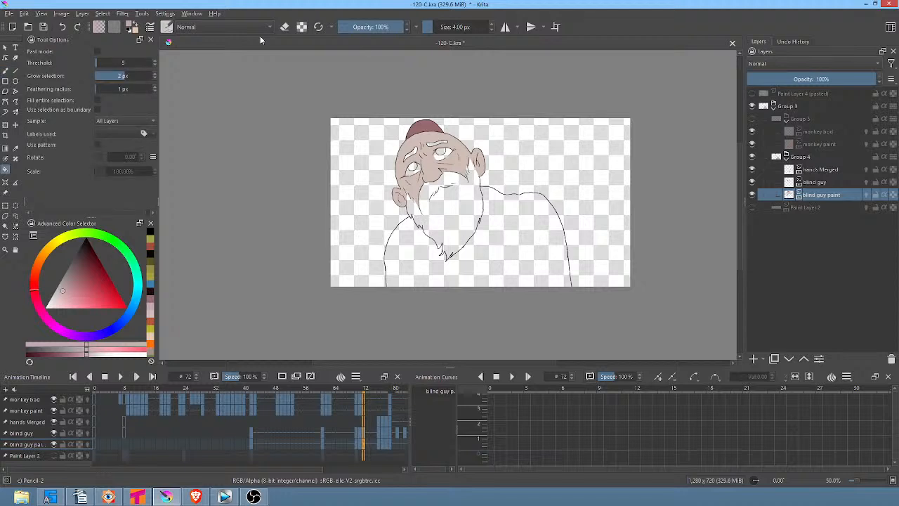
click(219, 29)
click(219, 19)
click(526, 248)
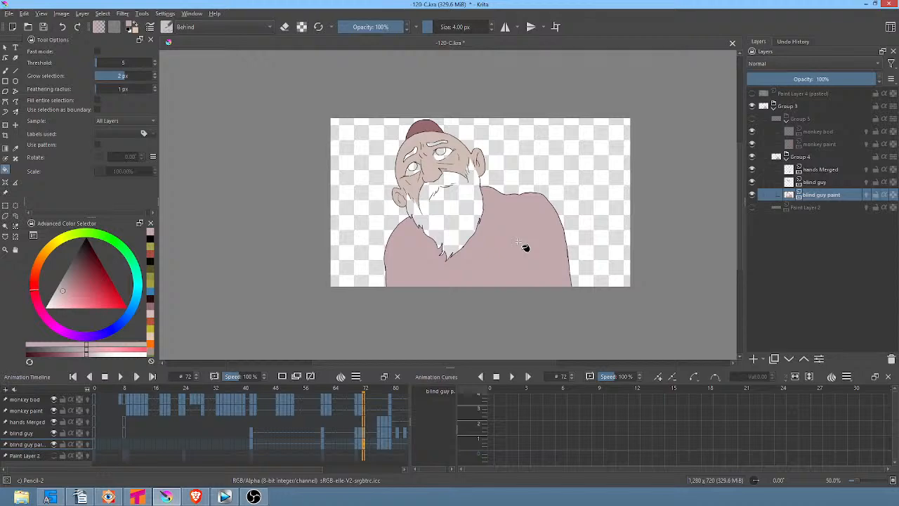
Fill both parts of the old man's robe with mauve on frame 76
key(Right)
key(Right)
key(Right)
key(Right)
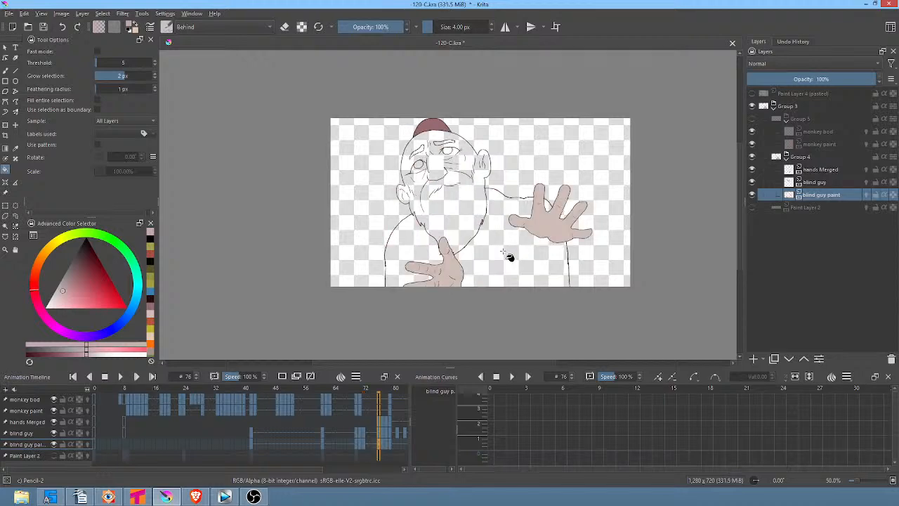
click(510, 257)
click(415, 243)
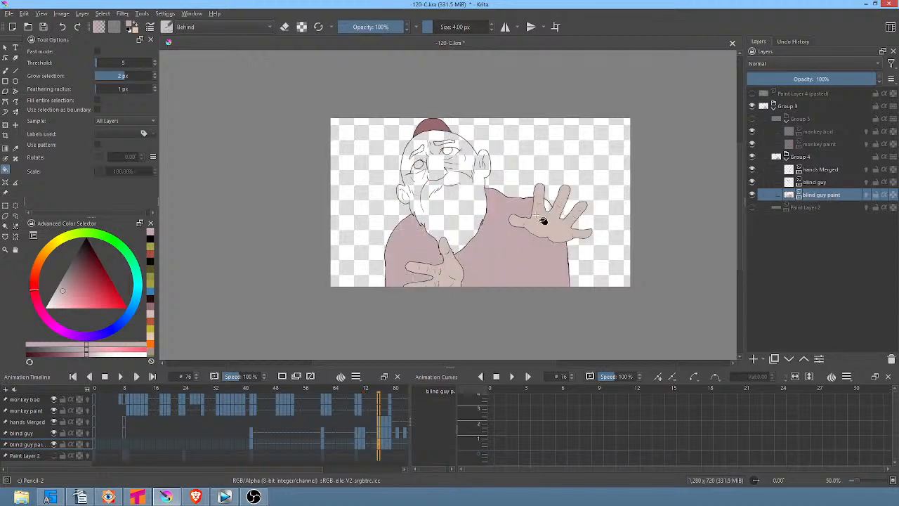
scroll(542, 221, up, 3)
scroll(568, 194, down, 5)
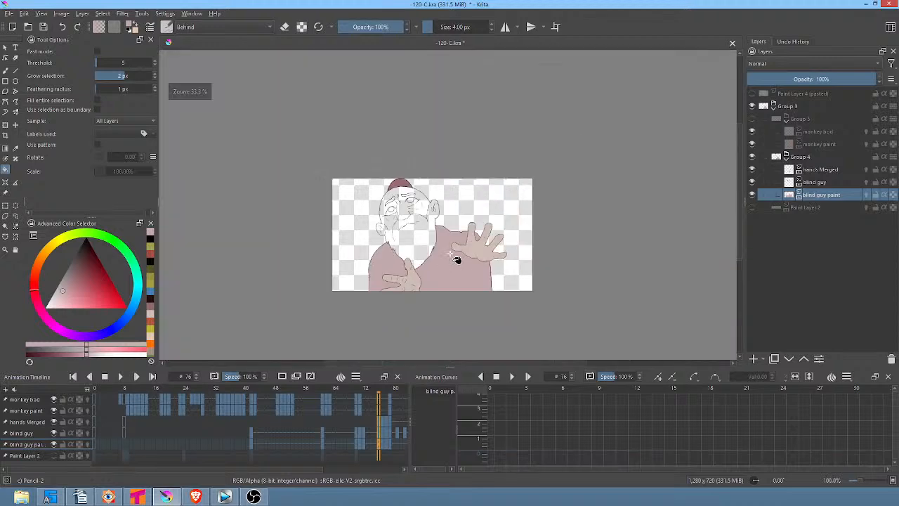
Fill the old man's robe with mauve on frame 77, including the gaps between the raised hand's fingers
key(Right)
click(450, 268)
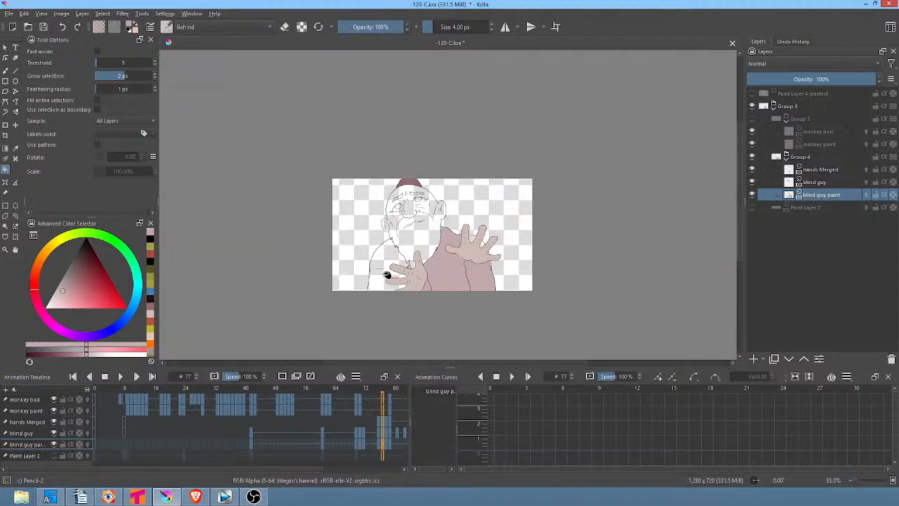
click(379, 261)
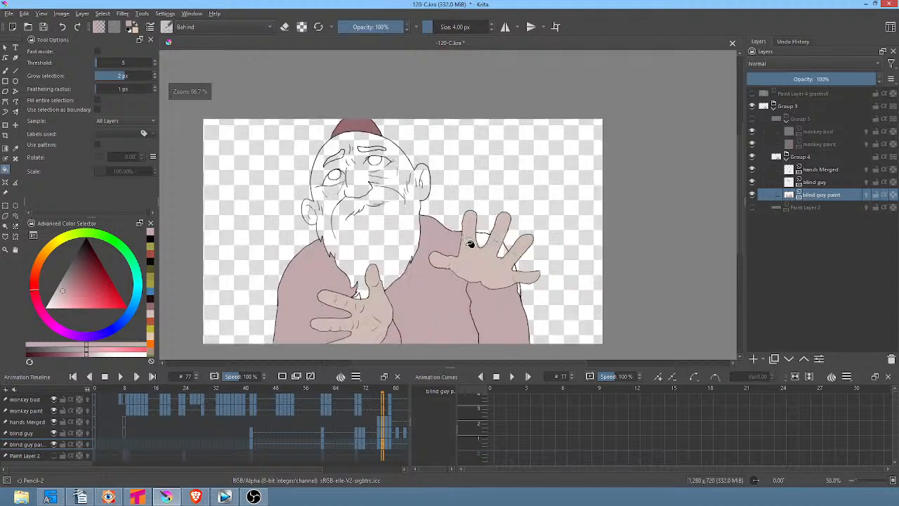
scroll(461, 241, up, 2)
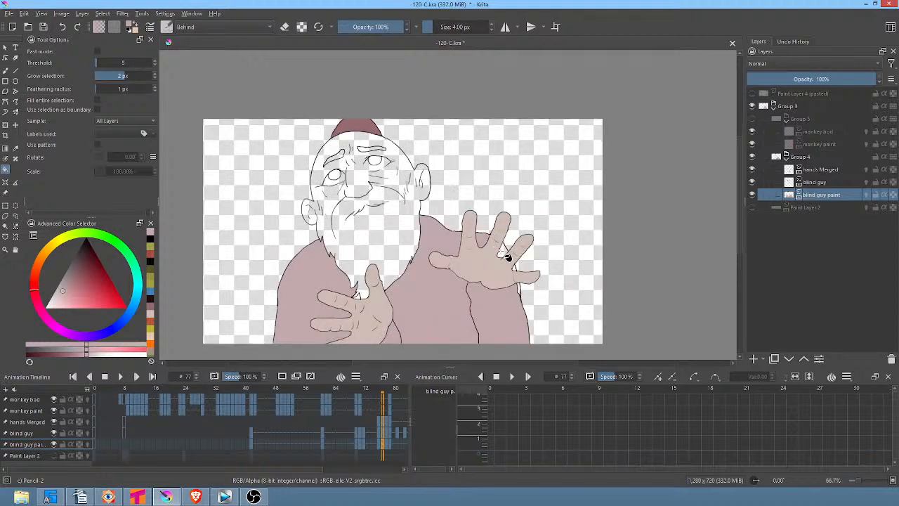
scroll(507, 257, up, 4)
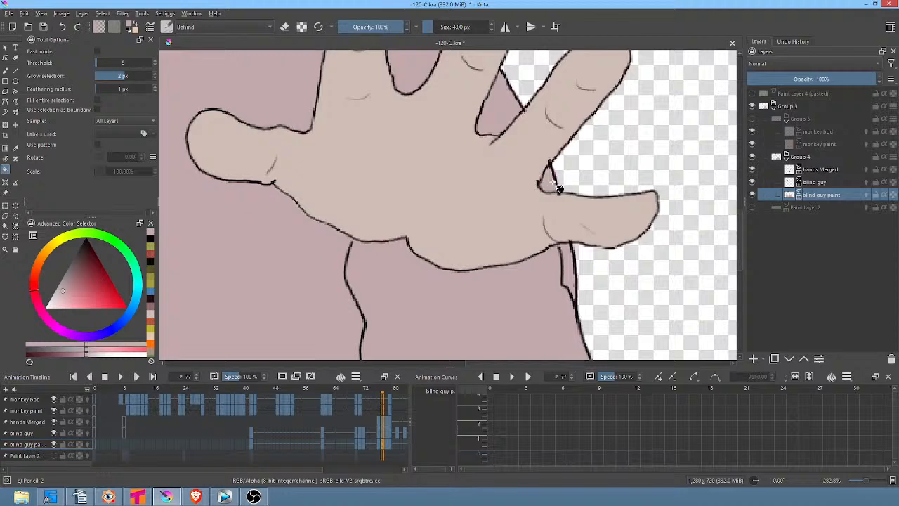
scroll(456, 189, down, 4)
scroll(361, 241, up, 2)
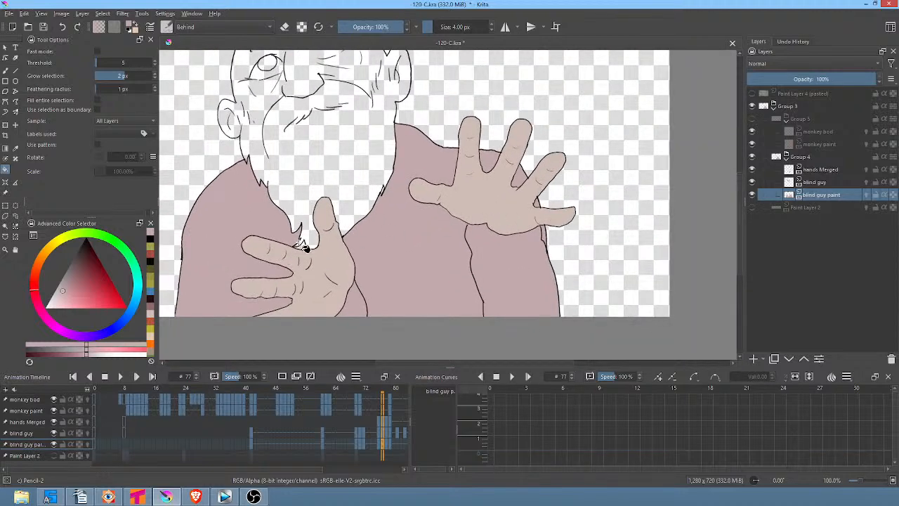
Fill the rest of the old man's robe with mauve on frame 78, including the shoulders and the areas around the fingers
key(Right)
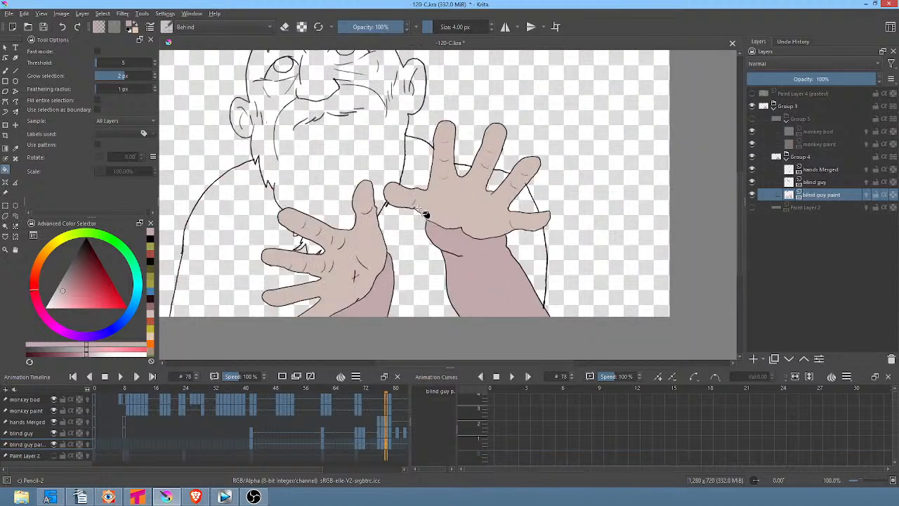
click(536, 255)
click(528, 208)
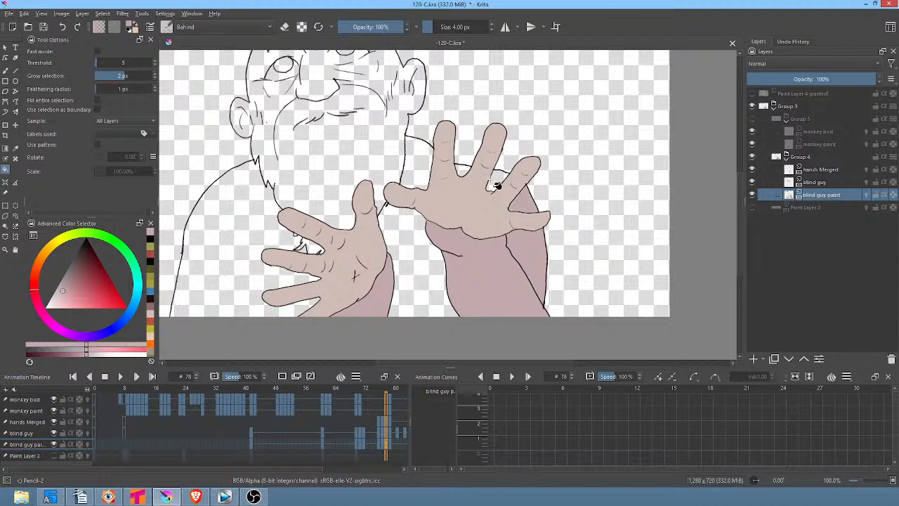
click(463, 173)
click(423, 176)
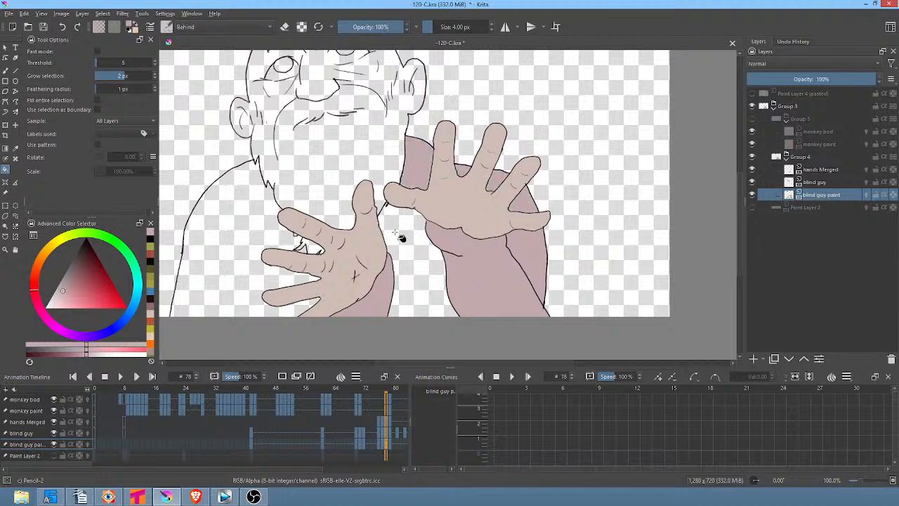
click(399, 246)
click(257, 232)
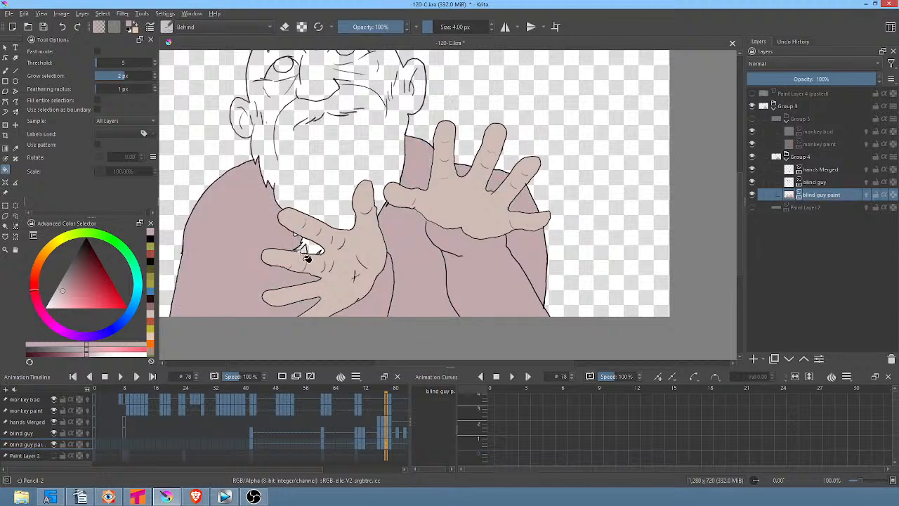
scroll(304, 243, up, 1)
click(310, 262)
scroll(400, 222, down, 4)
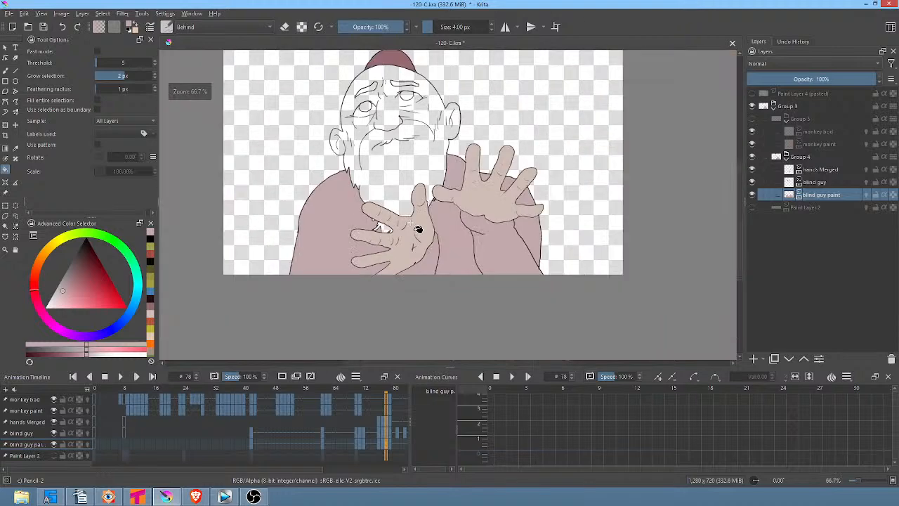
Fill the old man's robe with mauve on frame 79, including the small gaps around the clasped hands
key(Right)
click(361, 245)
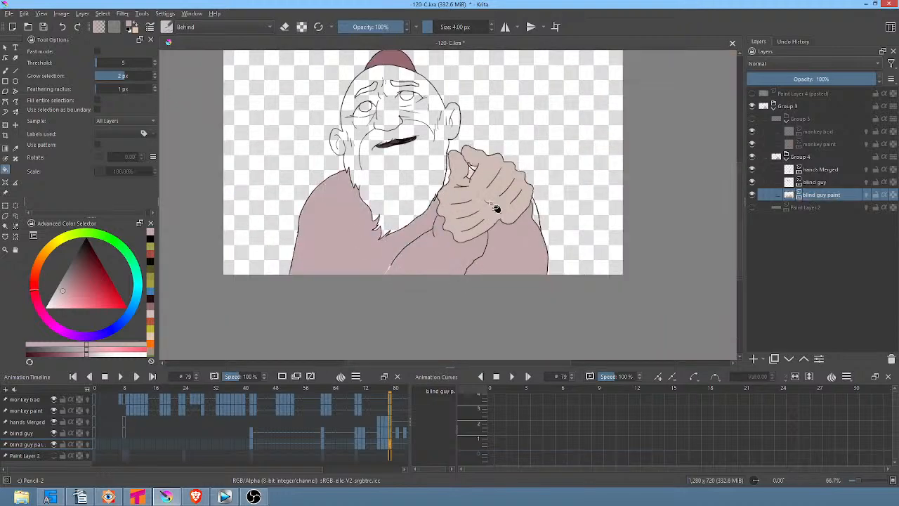
scroll(522, 227, up, 3)
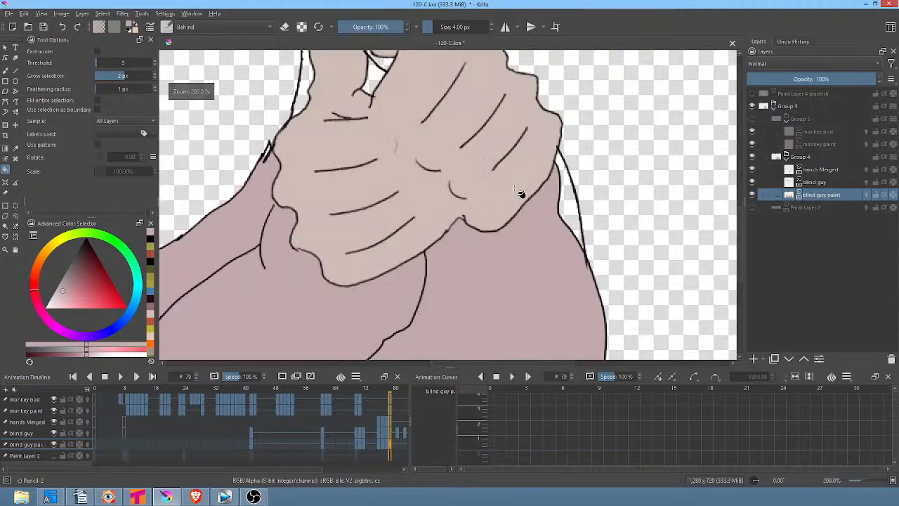
click(567, 210)
drag(513, 197, 560, 291)
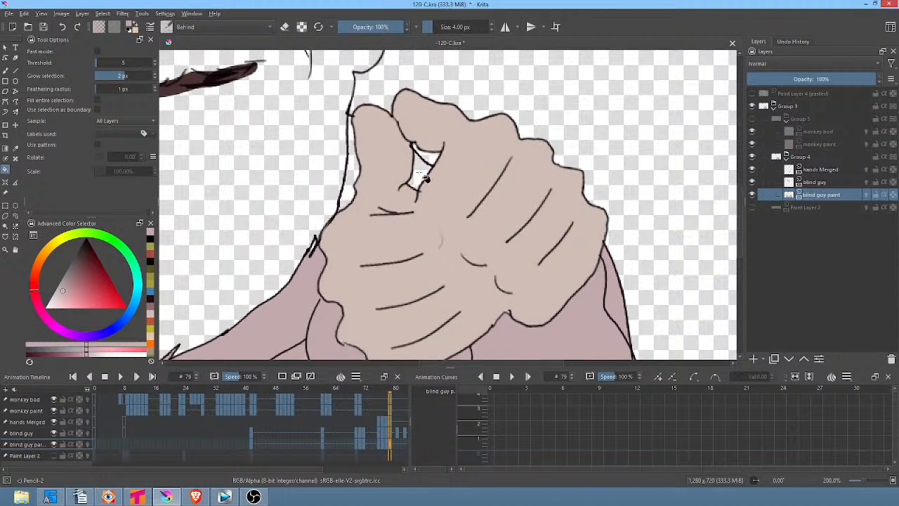
click(416, 174)
click(352, 177)
key(.)
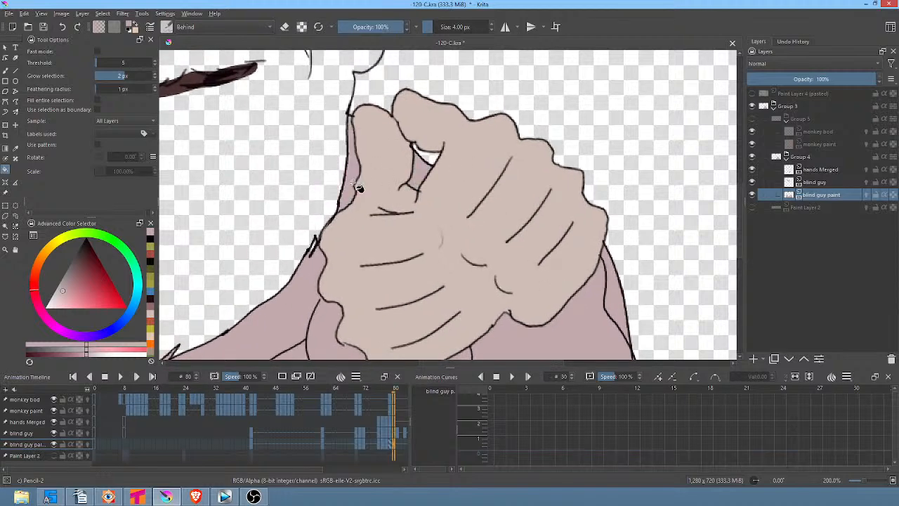
Step forward to frame 81 and back through the animation to frame 0 to check the old man's robe fills
scroll(473, 199, down, 4)
key(.)
key(.)
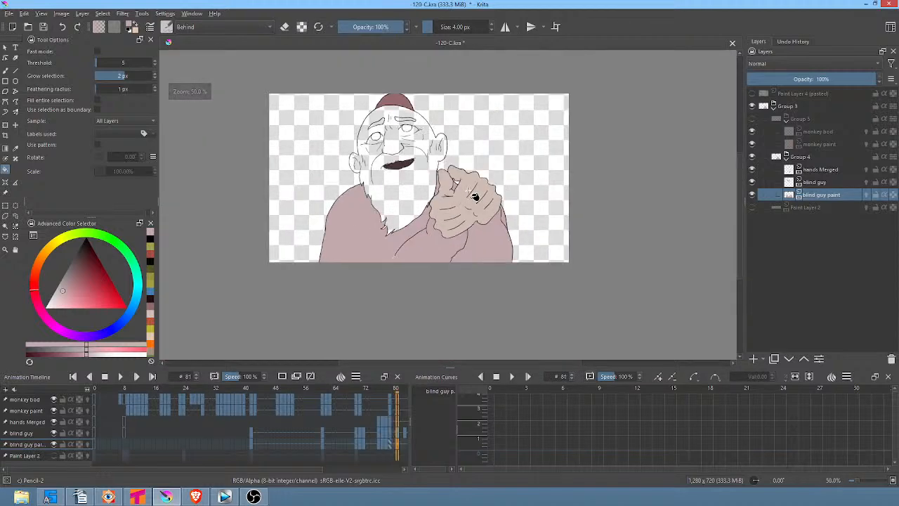
key(comma)
key(comma)
key(comma)
key(comma)
key(comma)
key(comma)
key(comma)
key(comma)
key(comma)
key(comma)
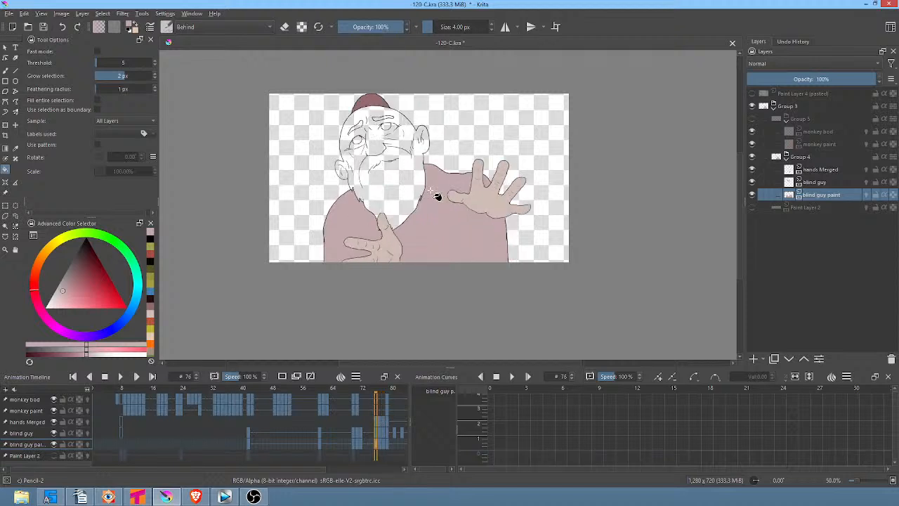
key(comma)
key(comma)
key(comma)
key(comma)
key(comma)
key(comma)
key(comma)
key(comma)
key(comma)
key(comma)
key(comma)
key(comma)
key(comma)
key(comma)
key(comma)
key(comma)
key(comma)
key(comma)
key(comma)
key(comma)
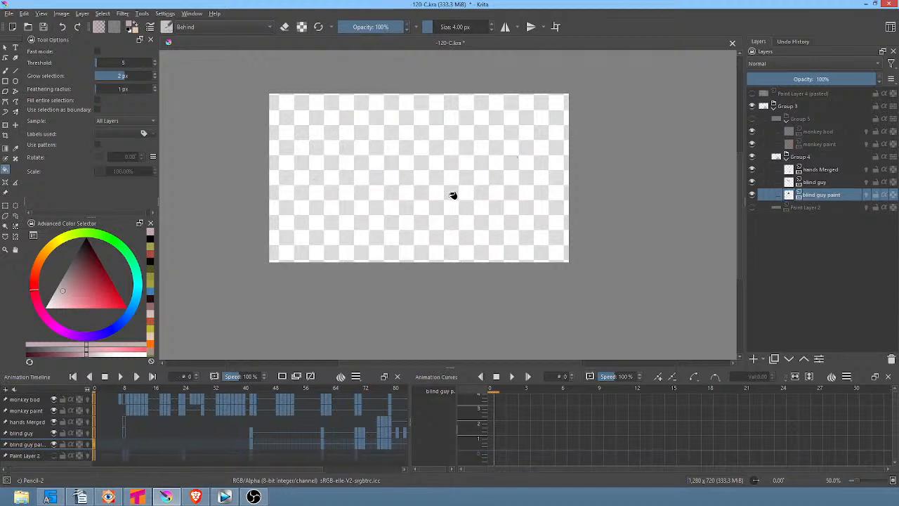
Go to frame 61 and sample the beard's light grey from the reference on Paint Layer 4, showing that layer only while sampling
key(alt+period)
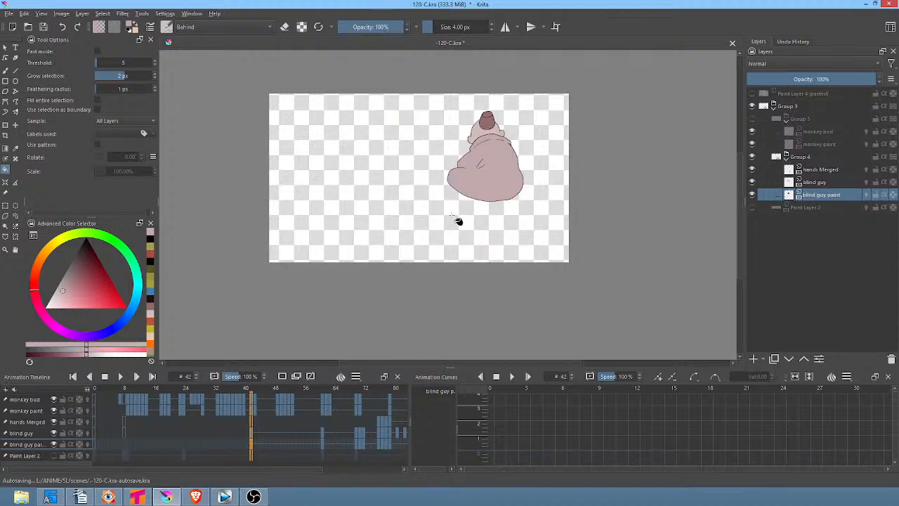
mouse_move(251, 390)
mouse_down()
mouse_move(220, 391)
mouse_move(324, 397)
mouse_up()
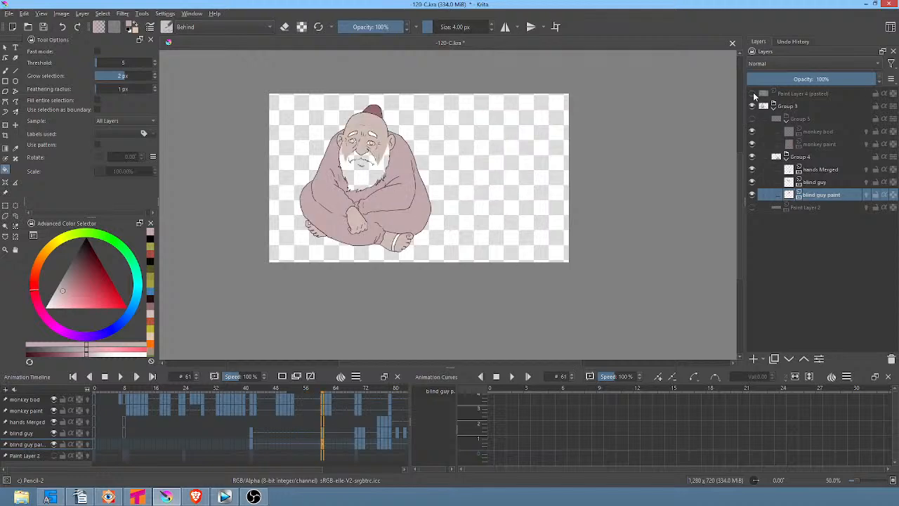
click(752, 93)
scroll(401, 210, up, 5)
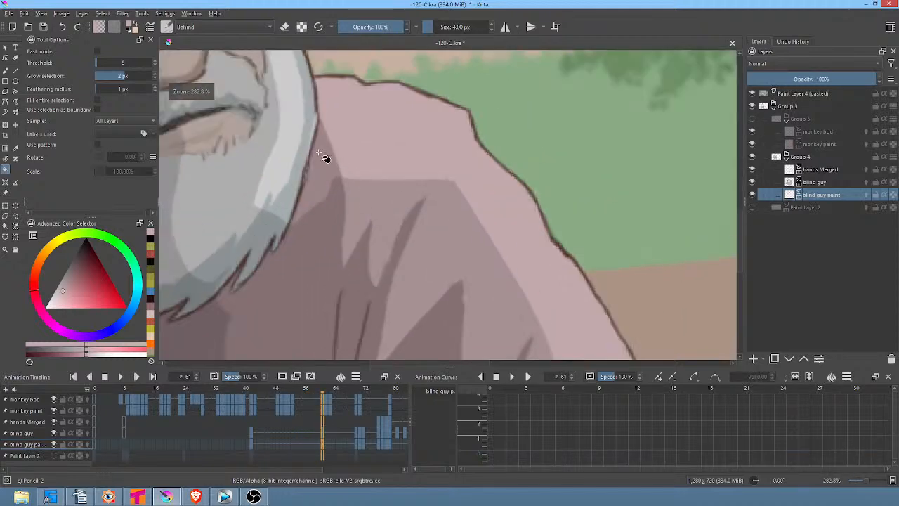
ctrl+click(297, 137)
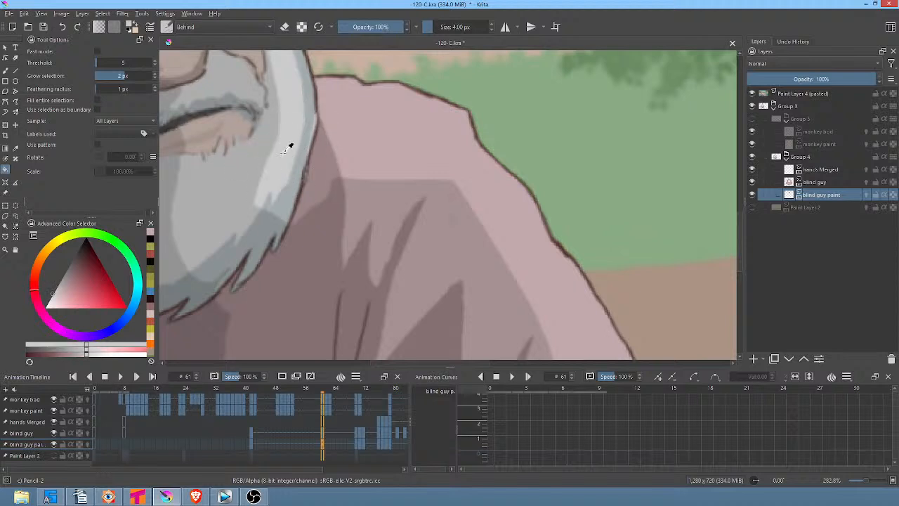
scroll(290, 159, down, 2)
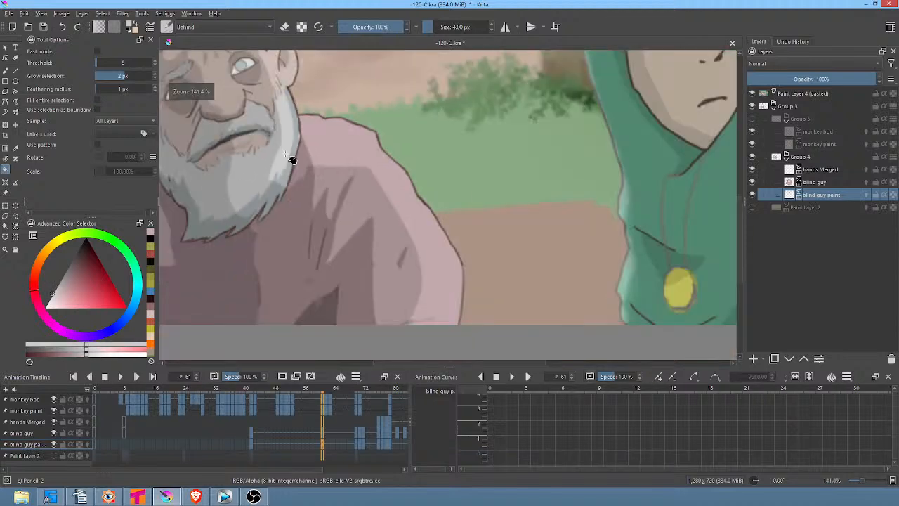
click(753, 94)
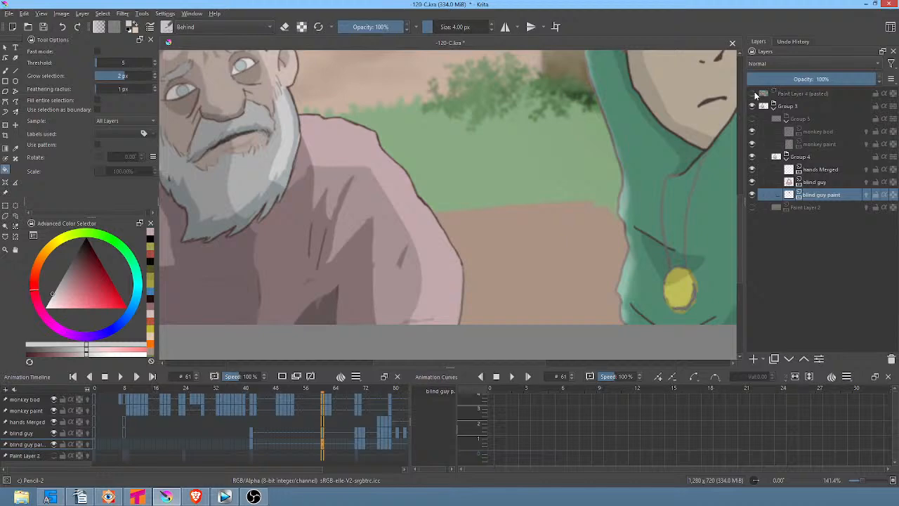
Fill the old man's beard and both eyebrows with light grey on frame 61
mouse_move(314, 131)
mouse_down()
mouse_move(435, 190)
mouse_move(516, 213)
mouse_up()
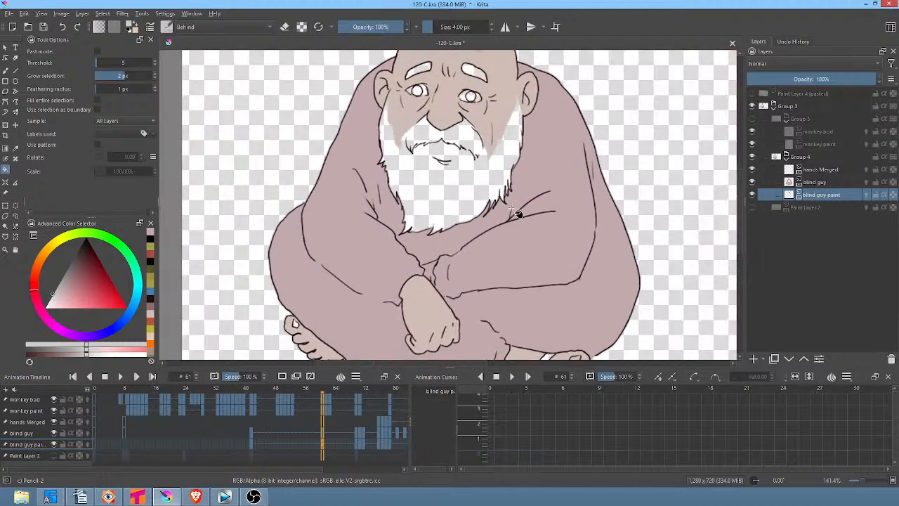
click(464, 188)
click(469, 72)
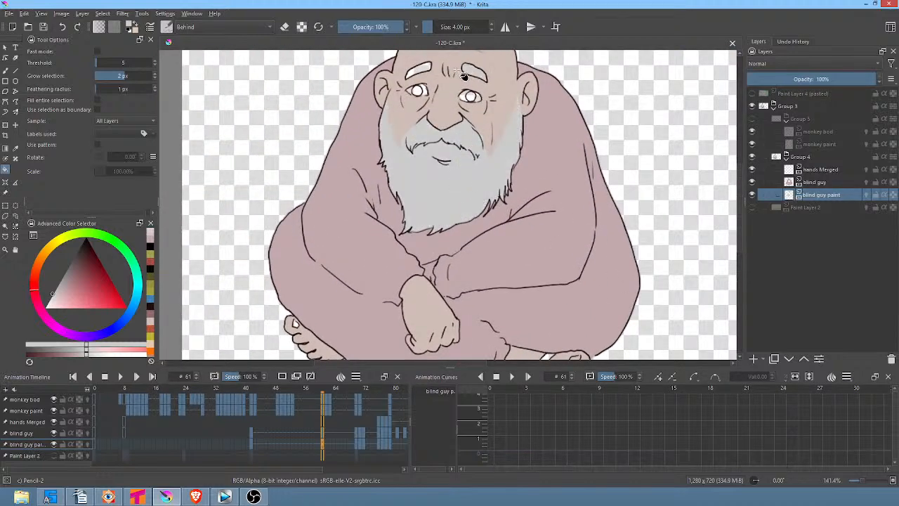
click(420, 72)
Go to frame 70 and fill the old man's eyebrow and beard with light grey
key(period)
click(404, 103)
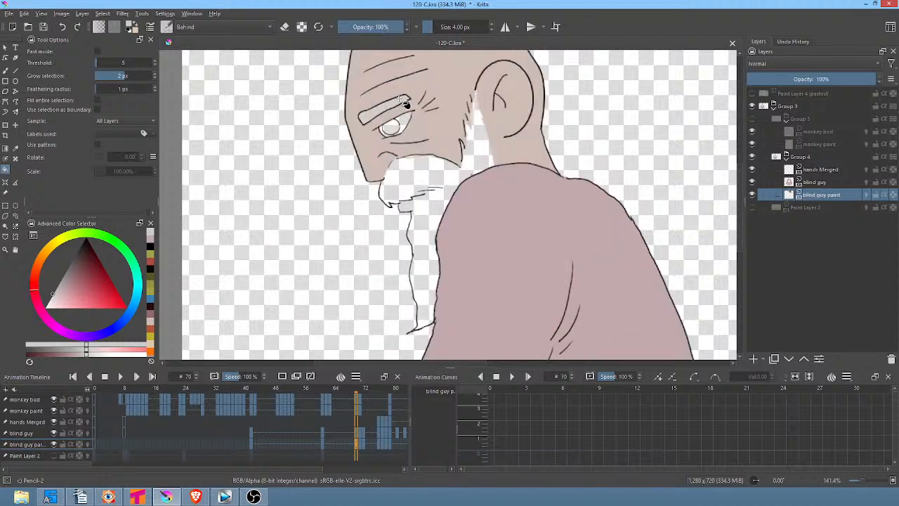
click(438, 181)
Go to frame 71 and fill the old man's beard and both eyebrows with light grey
key(period)
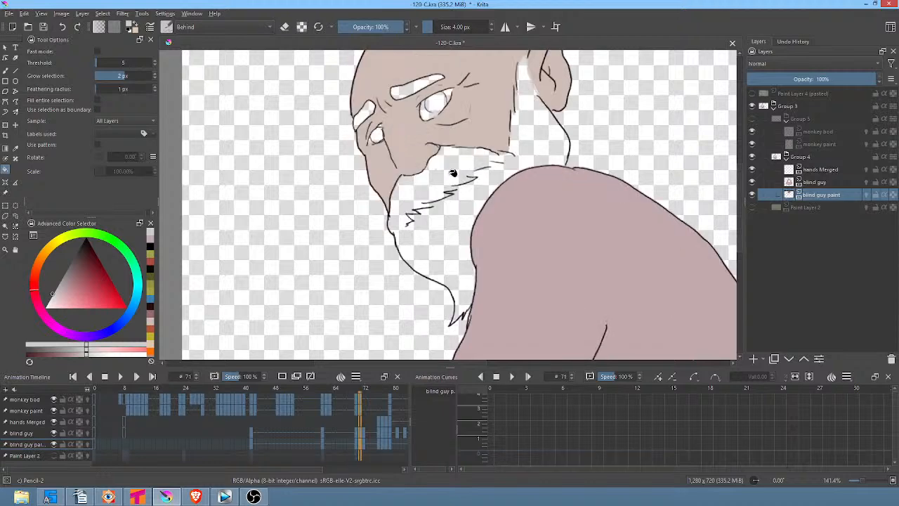
click(453, 172)
click(418, 84)
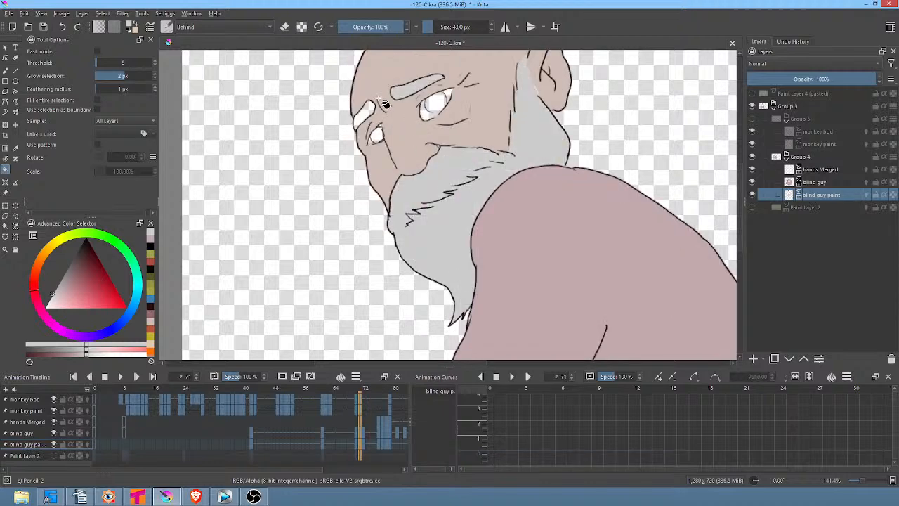
click(371, 110)
Go to frame 72 and fill the old man's beard and eyebrows with light grey
key(period)
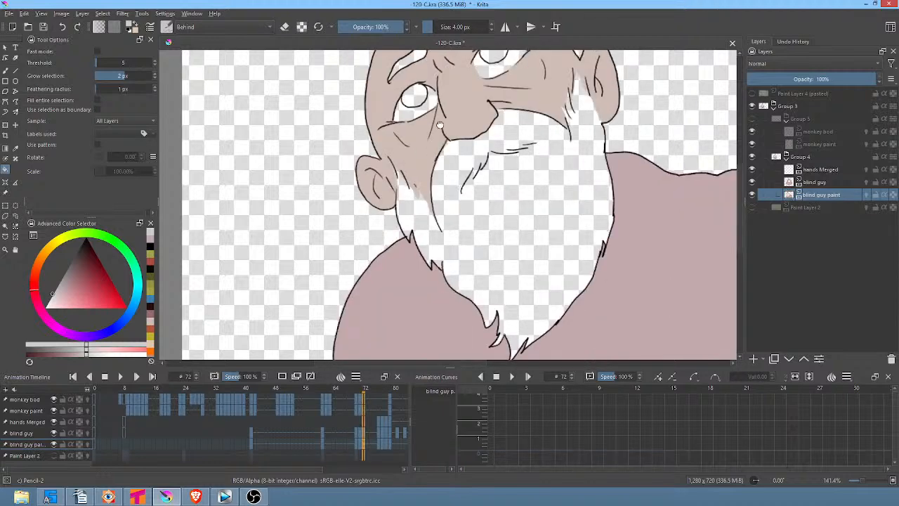
click(522, 234)
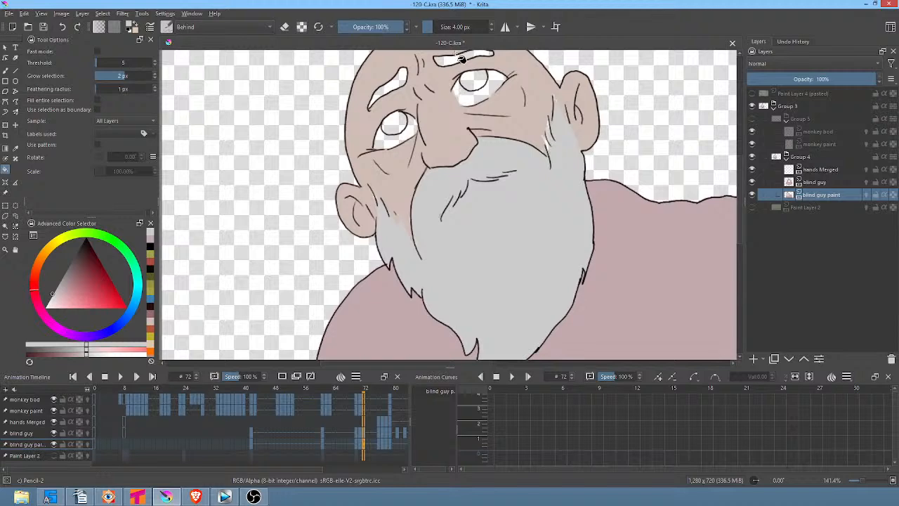
click(405, 84)
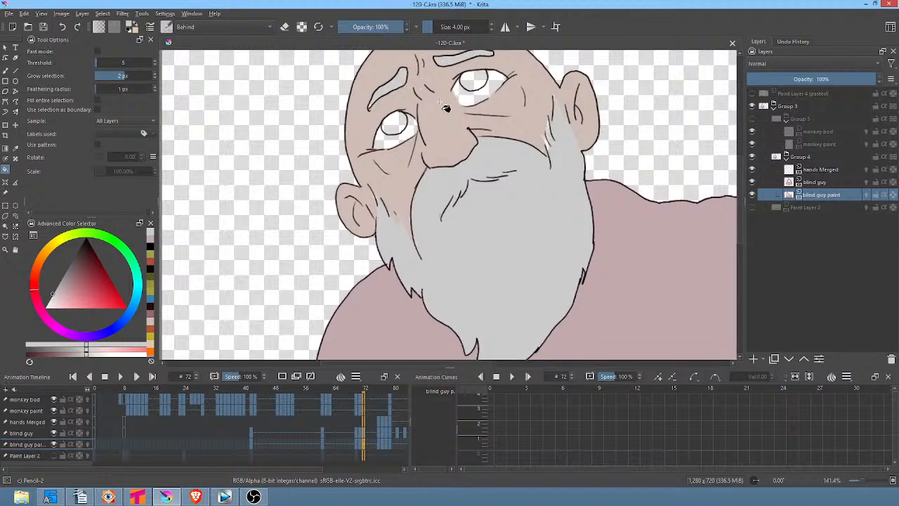
Go to frame 76 and fill both of the old man's eyebrows with light grey
key(period)
click(420, 72)
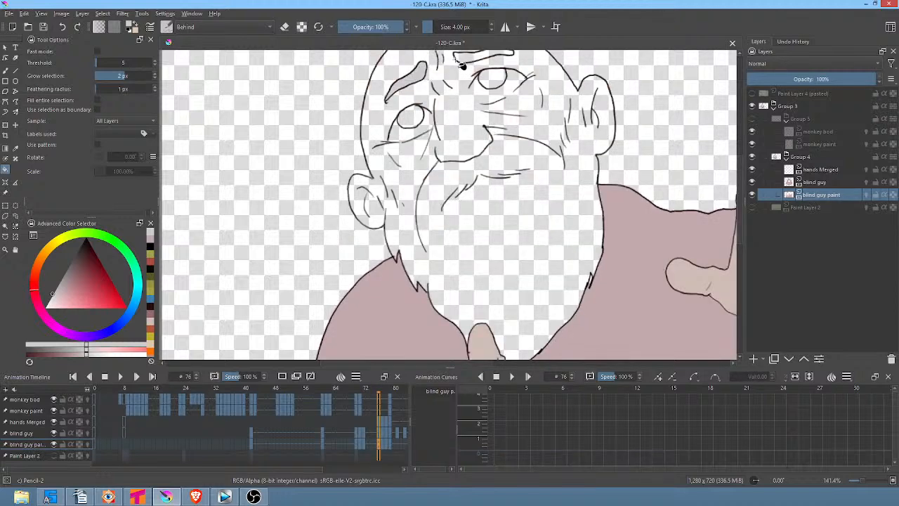
click(473, 62)
Step back and forth between frames 72 and 79 to compare the beard and sideburn edges, ending on frame 76
key(period)
key(period)
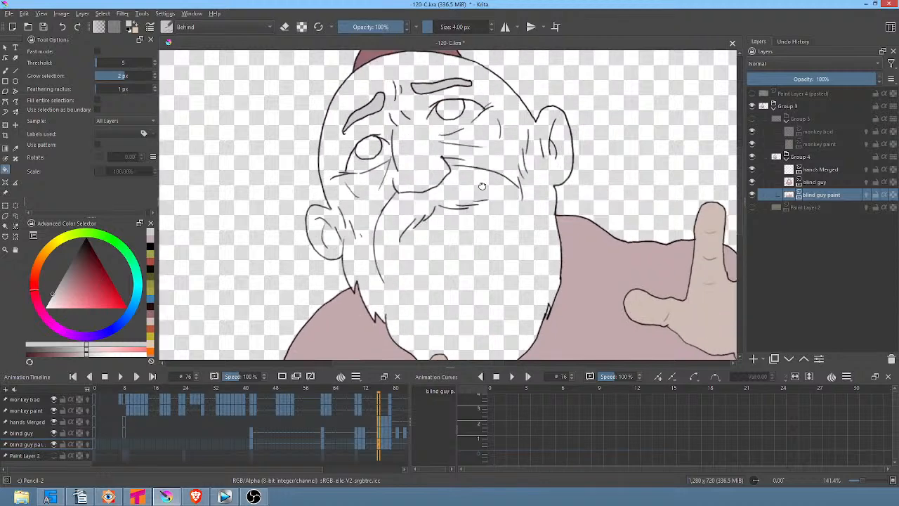
key(period)
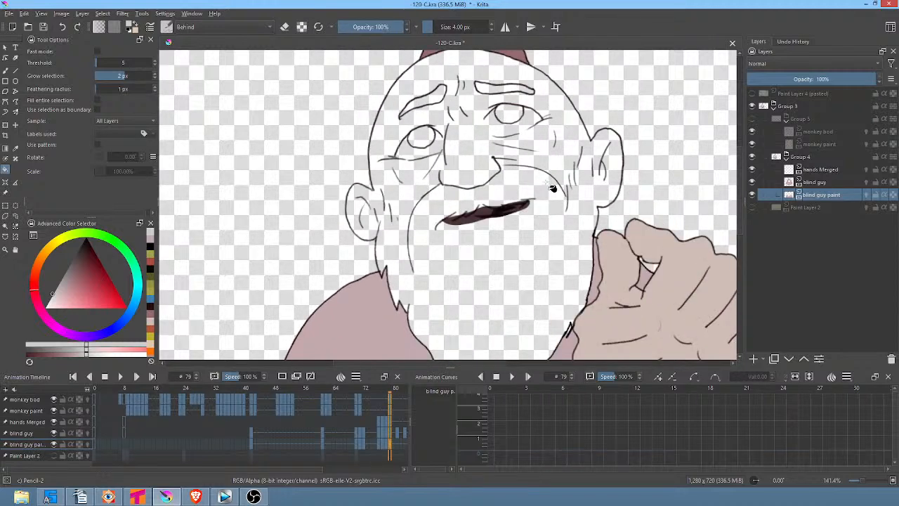
key(comma)
key(comma)
key(comma)
key(comma)
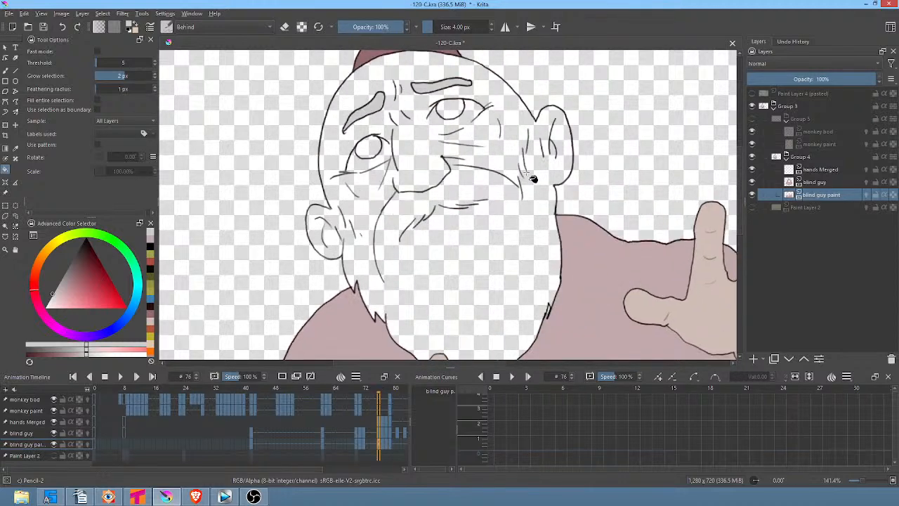
key(period)
key(comma)
key(comma)
key(comma)
key(comma)
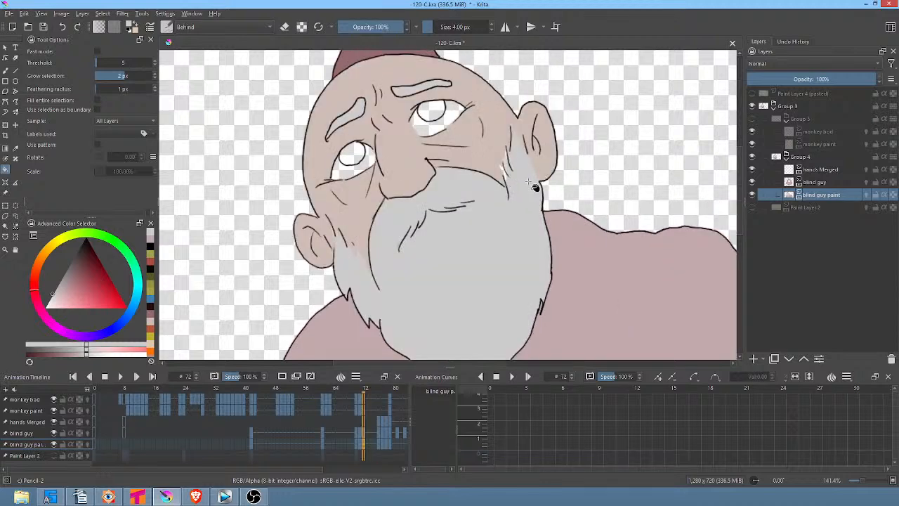
key(period)
key(period)
key(period)
key(period)
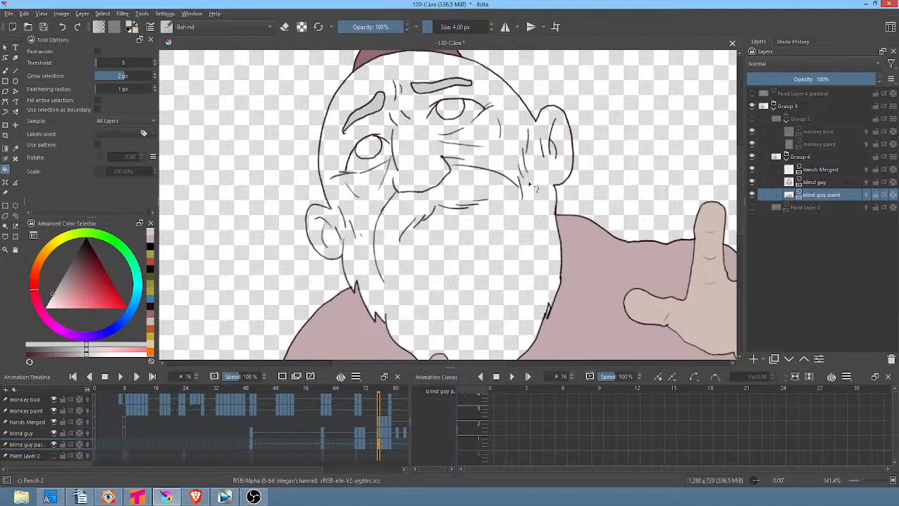
Brush light-grey boundary strokes along both sideburns on frame 76, try a beard fill, and undo that fill
key(b)
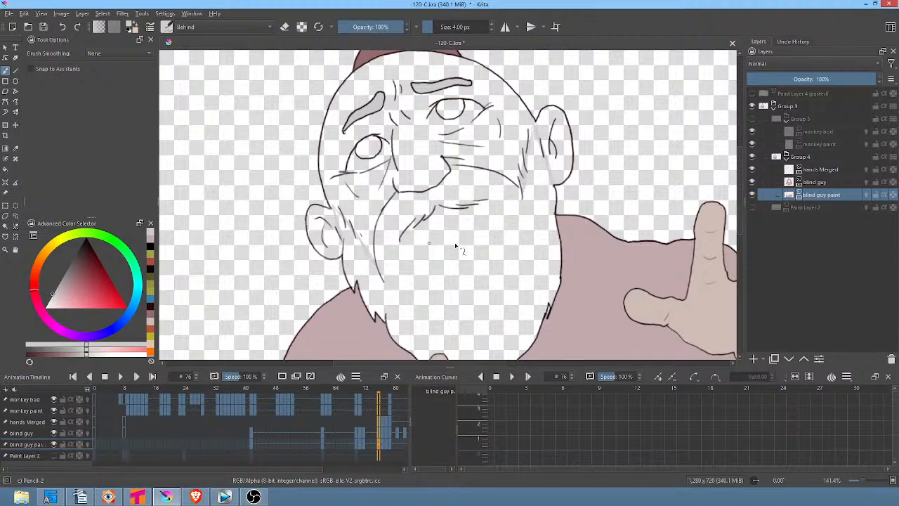
key(f)
click(476, 263)
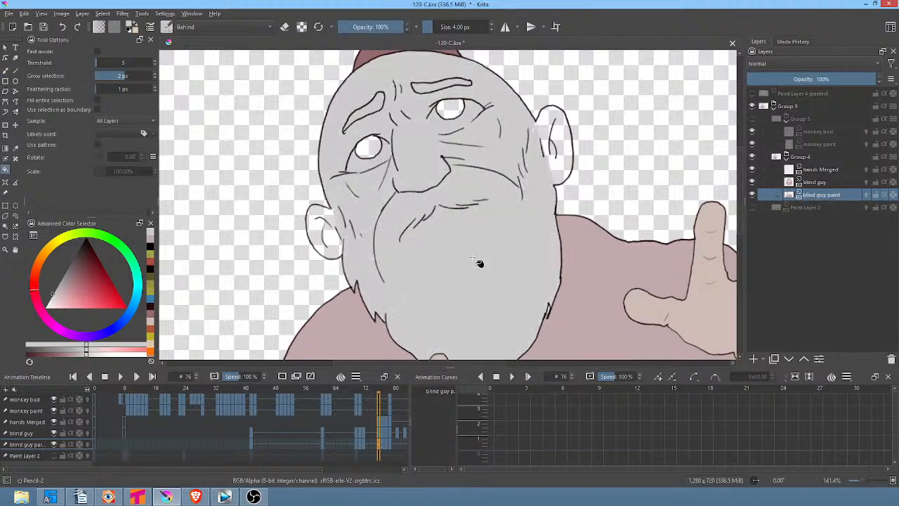
key(ctrl+z)
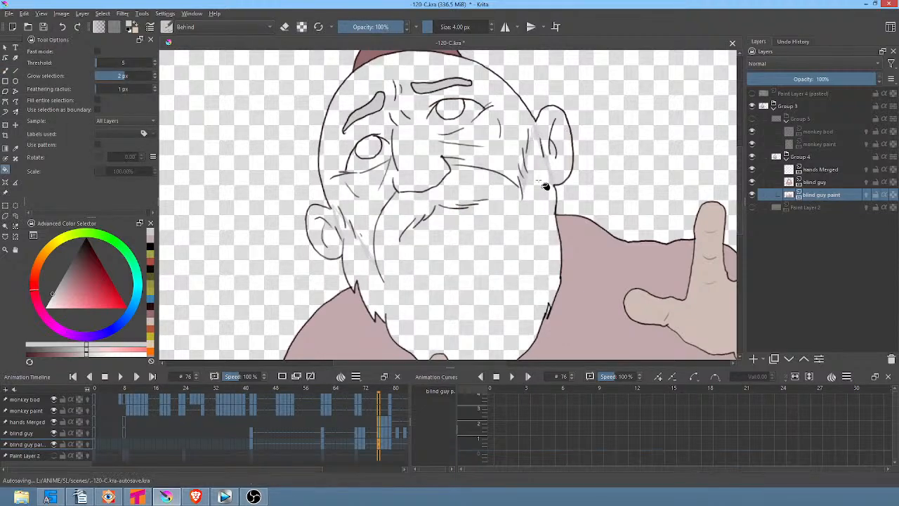
Close the remaining gaps along the sideburns with light-grey strokes on frame 76 and fill the beard with the same grey
middle_click(526, 218)
drag(554, 155, 561, 206)
key(b)
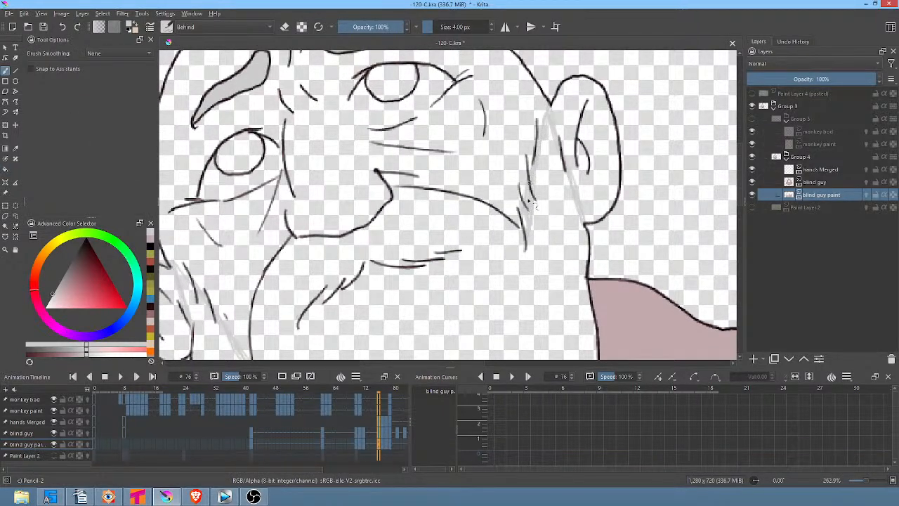
drag(520, 214, 526, 243)
middle_click(401, 191)
drag(555, 273, 578, 169)
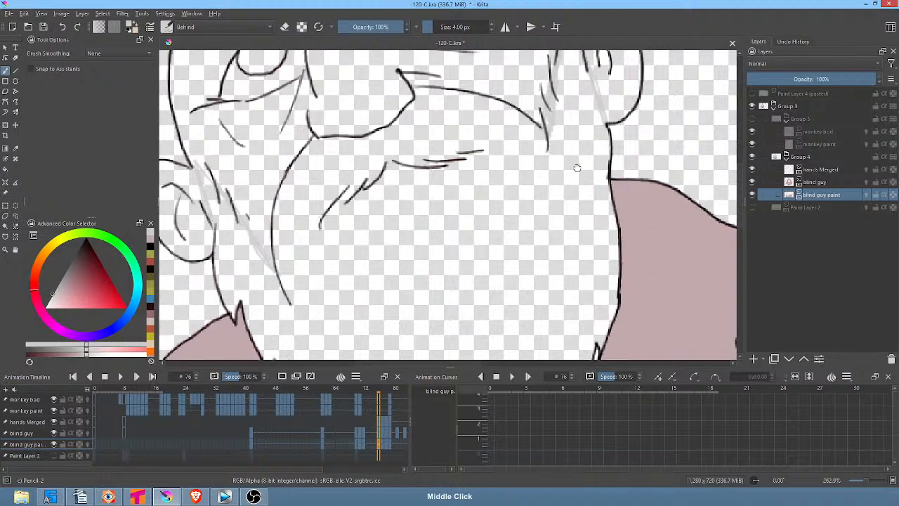
drag(536, 225, 568, 221)
drag(495, 239, 493, 240)
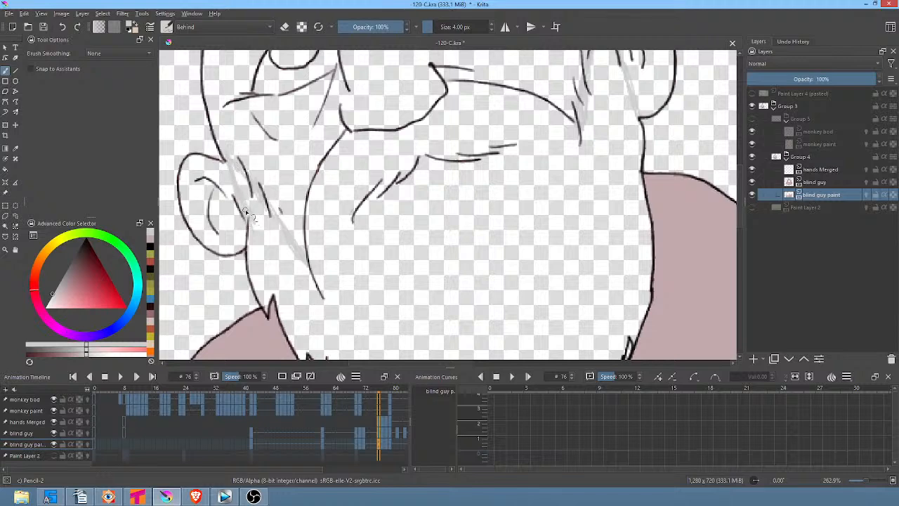
key(f)
click(469, 268)
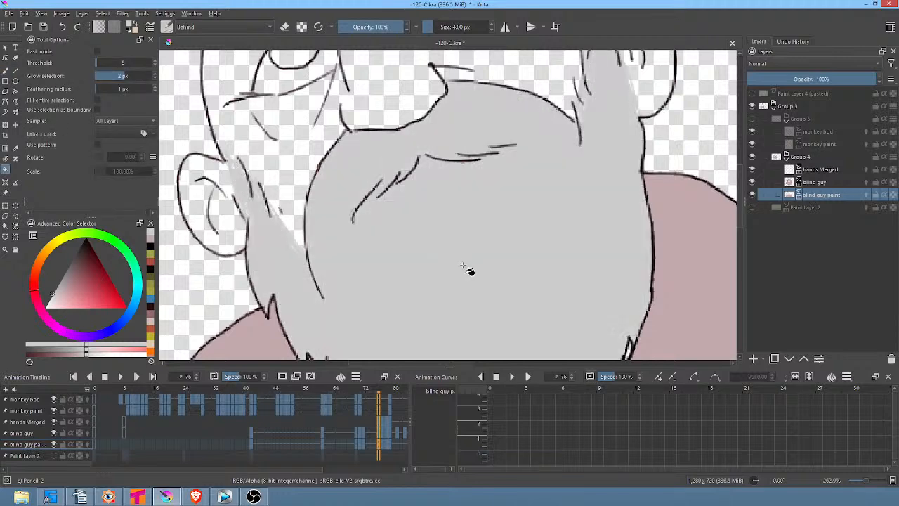
Go to frame 77 and brush light-grey strokes that close off both sideburns between the ears and the cheeks
middle_click(480, 271)
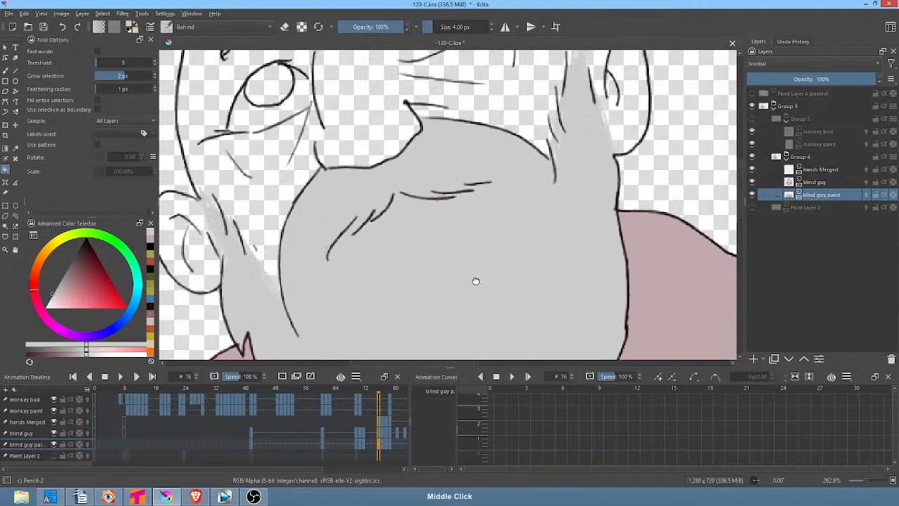
drag(487, 280, 520, 353)
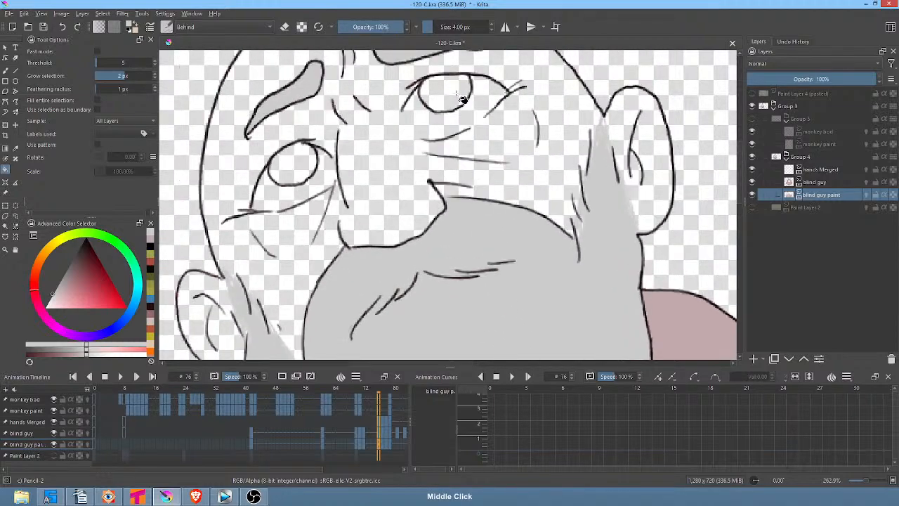
key(Right)
drag(514, 269, 483, 185)
key(b)
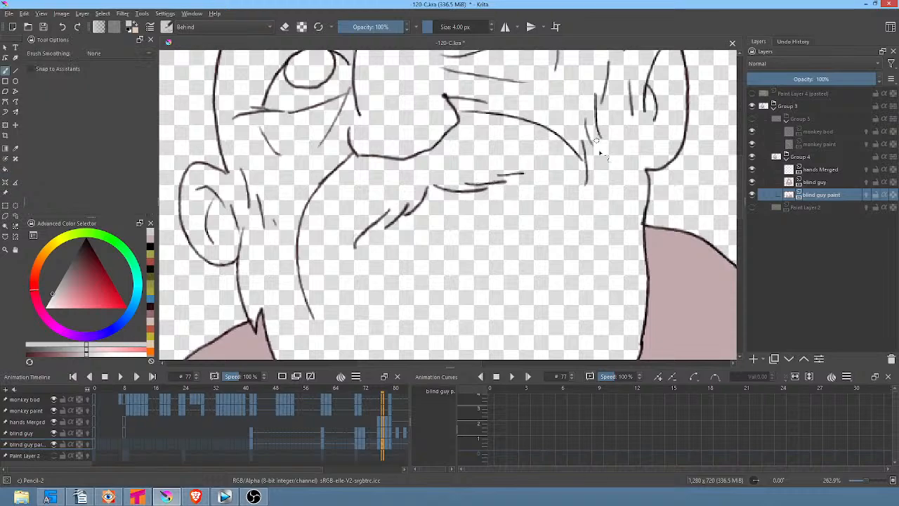
drag(584, 175, 539, 279)
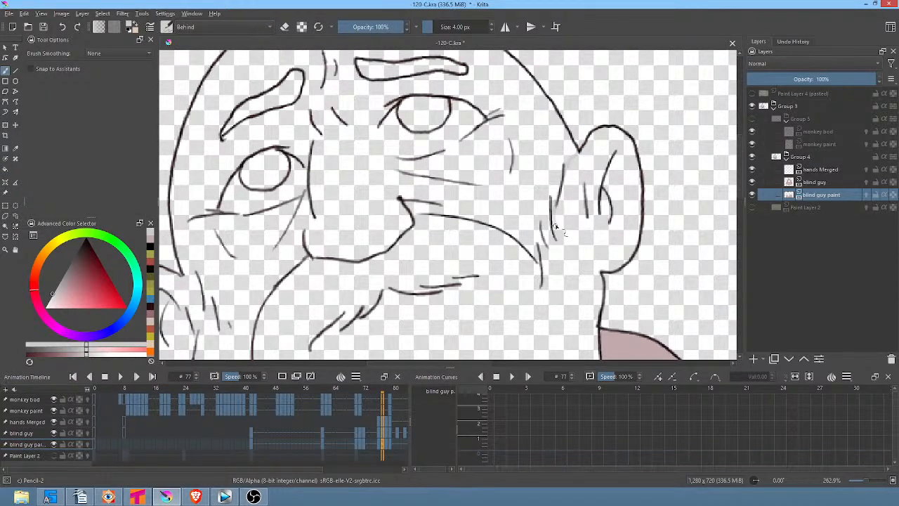
drag(553, 234, 541, 258)
mouse_move(602, 269)
mouse_down()
mouse_move(590, 222)
mouse_move(601, 265)
mouse_move(579, 153)
mouse_up()
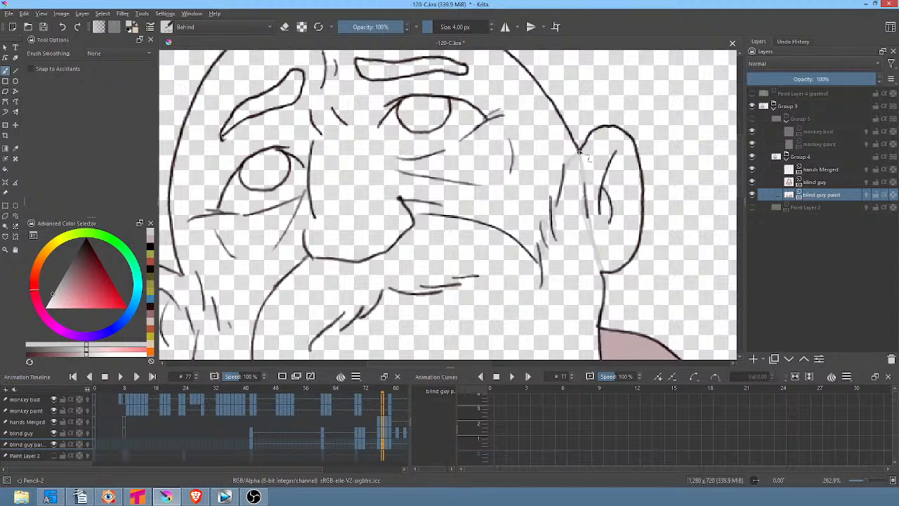
mouse_move(483, 277)
mouse_down()
mouse_move(574, 223)
mouse_move(589, 243)
mouse_up()
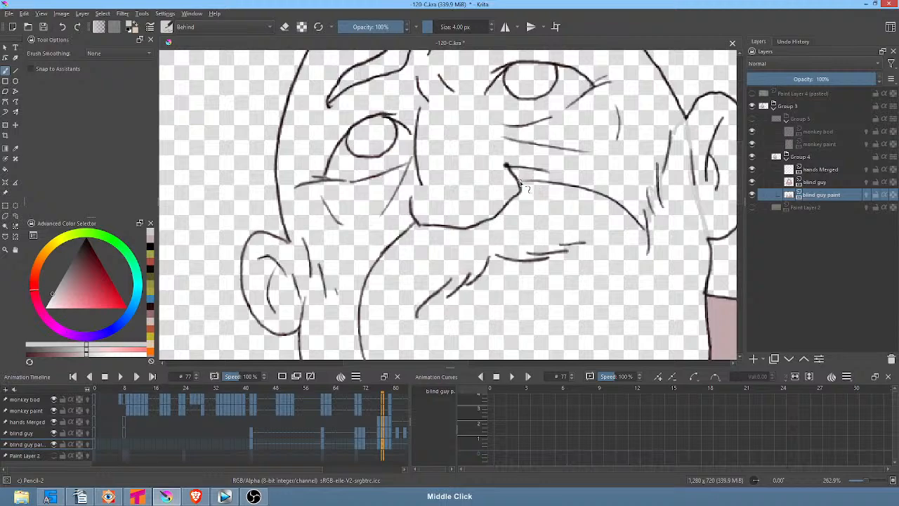
drag(465, 259, 580, 215)
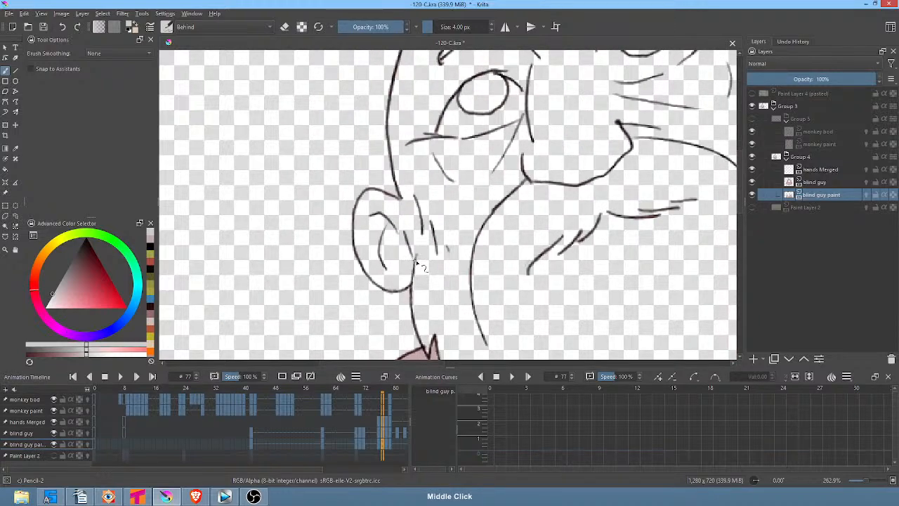
mouse_move(416, 262)
mouse_down()
mouse_move(412, 206)
mouse_move(437, 251)
mouse_up()
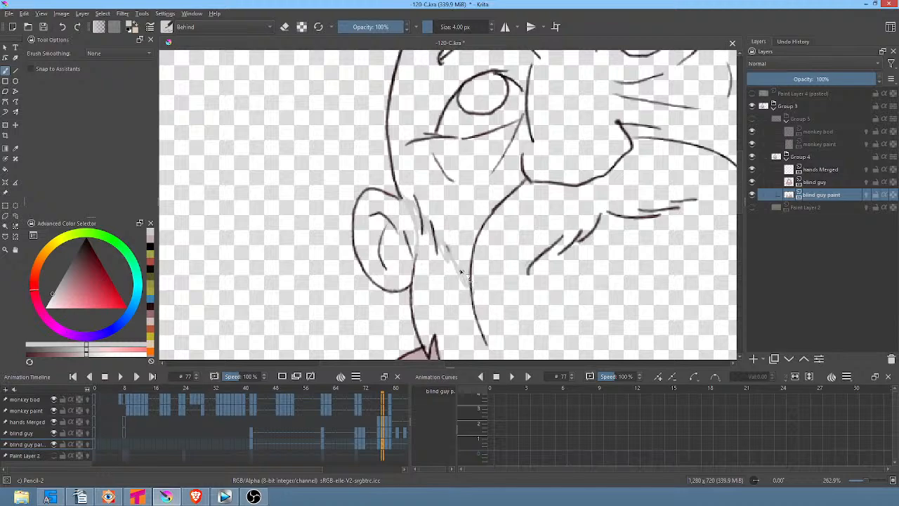
mouse_move(473, 279)
mouse_down()
mouse_move(585, 177)
mouse_move(607, 239)
mouse_up()
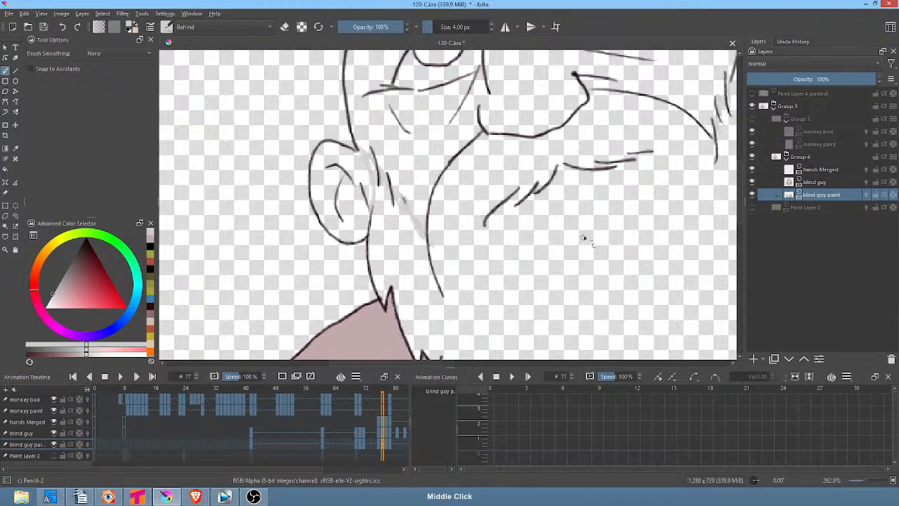
Fill the old man's beard and both eyebrows with light grey on frame 77
key(f)
click(584, 241)
mouse_move(572, 174)
mouse_down()
mouse_move(560, 192)
mouse_move(573, 332)
mouse_up()
click(460, 127)
click(580, 98)
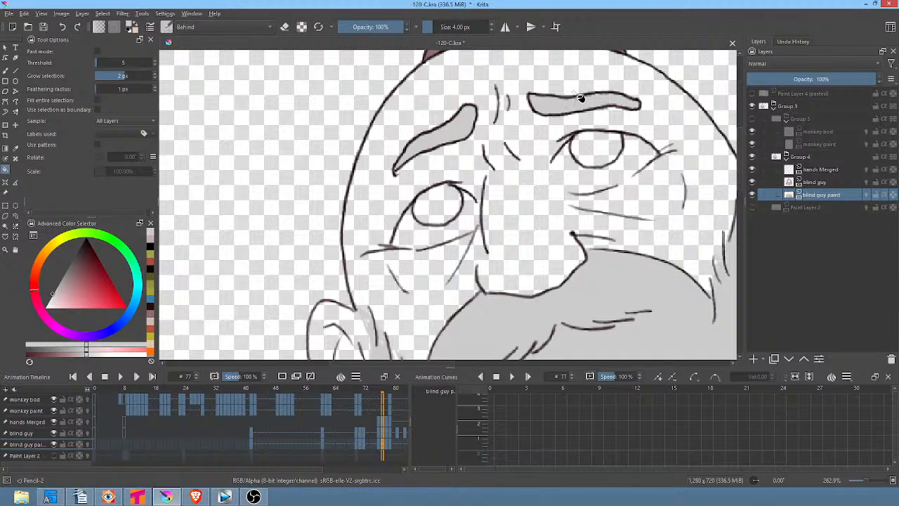
Go to frame 78, try filling the old man's beard with light grey twice, and undo each fill
key(period)
mouse_move(608, 194)
mouse_down()
mouse_move(502, 118)
mouse_move(514, 109)
mouse_up()
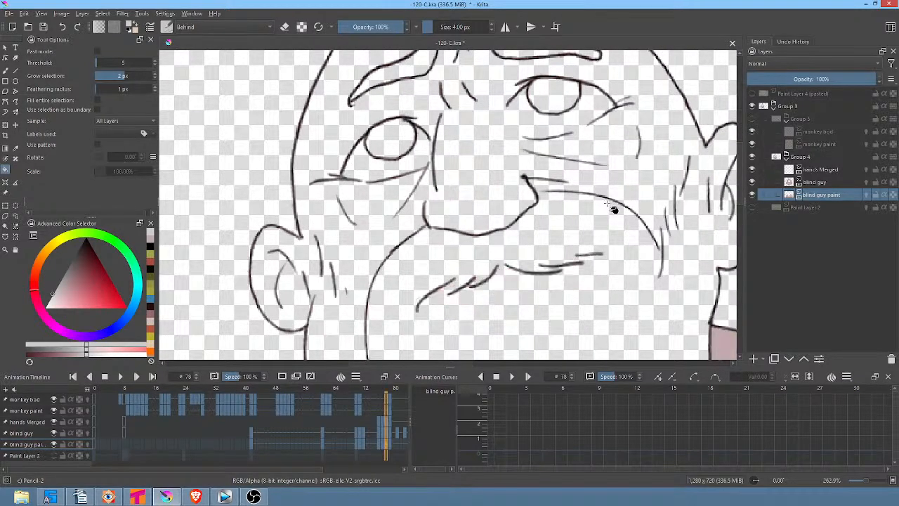
drag(628, 213, 533, 231)
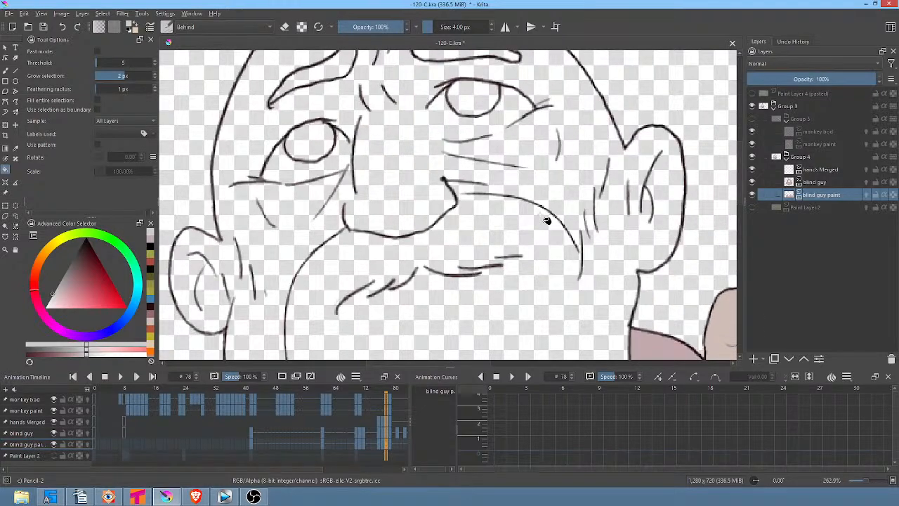
mouse_move(482, 241)
mouse_down()
mouse_move(492, 207)
mouse_move(499, 215)
mouse_up()
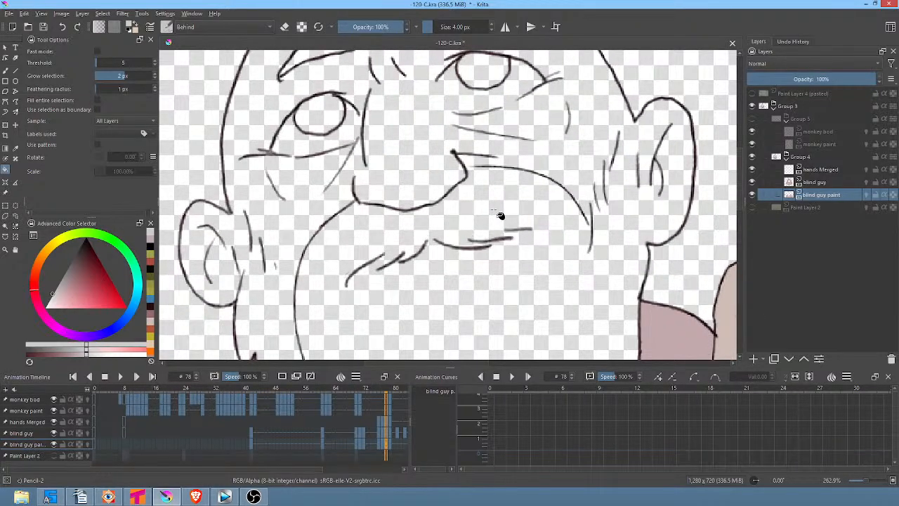
click(522, 245)
key(ctrl+z)
click(524, 246)
key(ctrl+z)
scroll(555, 240, down, 5)
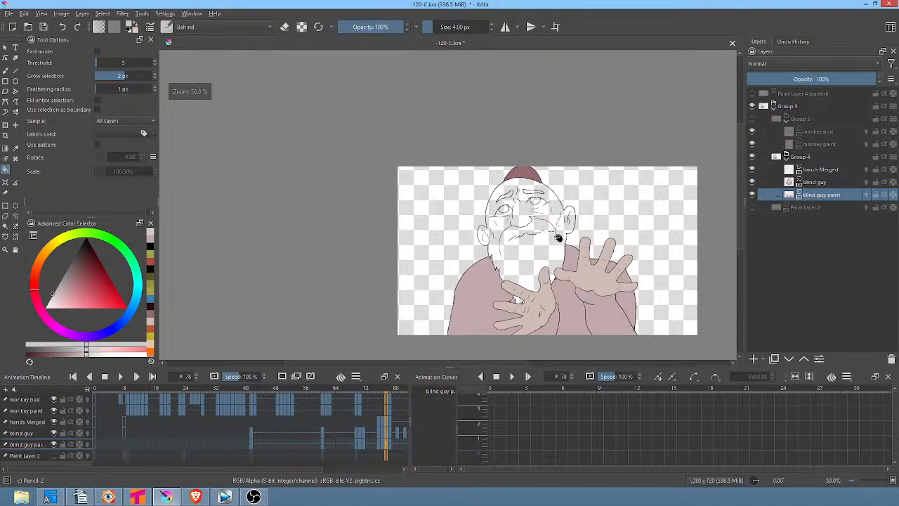
Brush light-grey strokes on frame 78 that close off both sideburns between the ears and the cheeks
scroll(560, 237, up, 3)
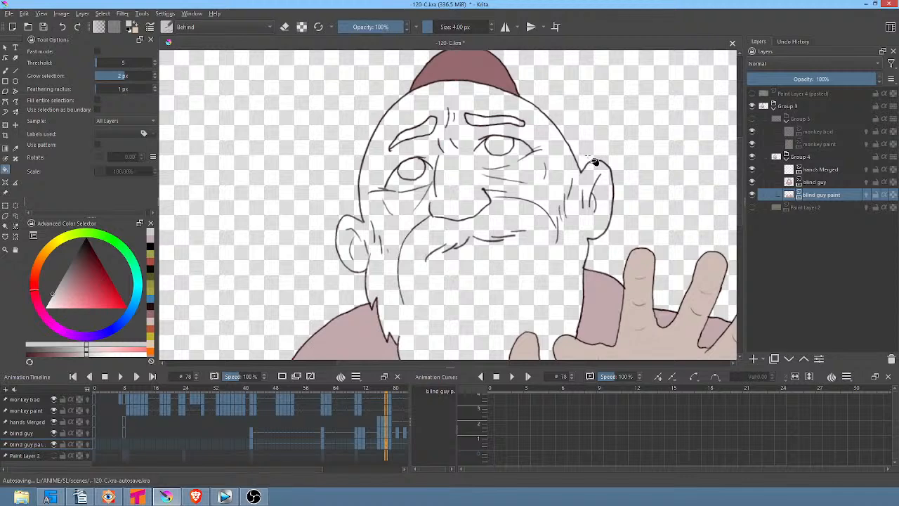
key(b)
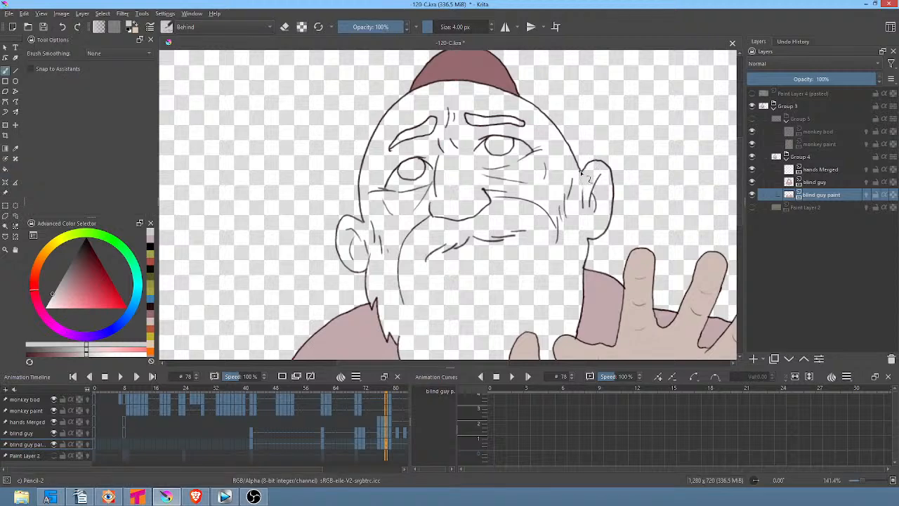
drag(581, 204, 586, 239)
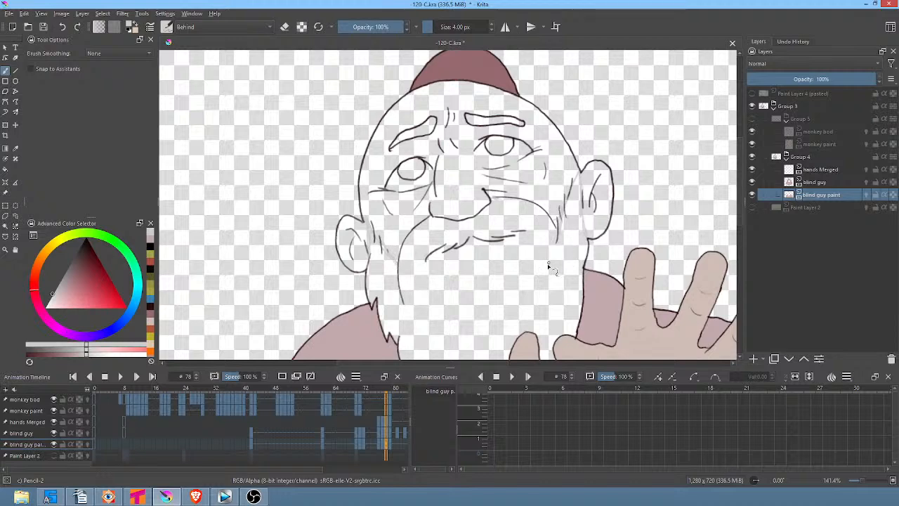
drag(520, 251, 530, 219)
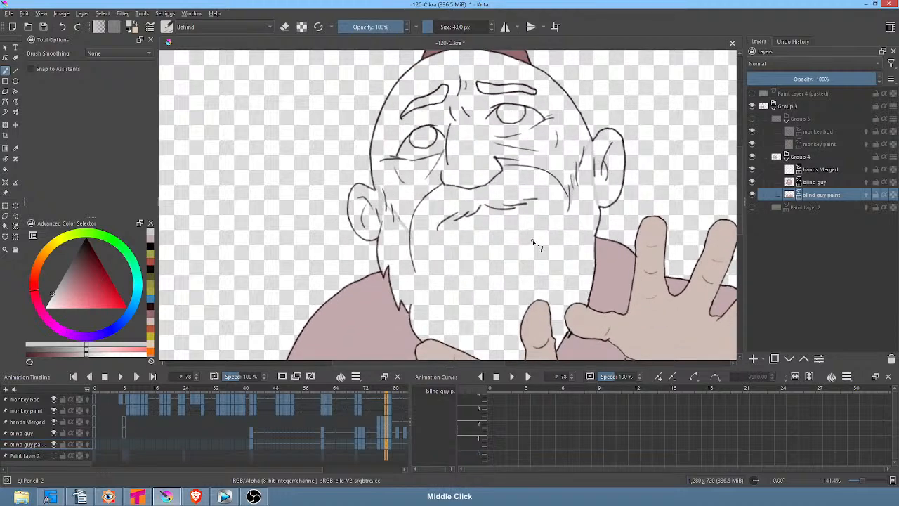
Fill the old man's beard and both eyebrows with light grey on frame 78
key(f)
click(533, 246)
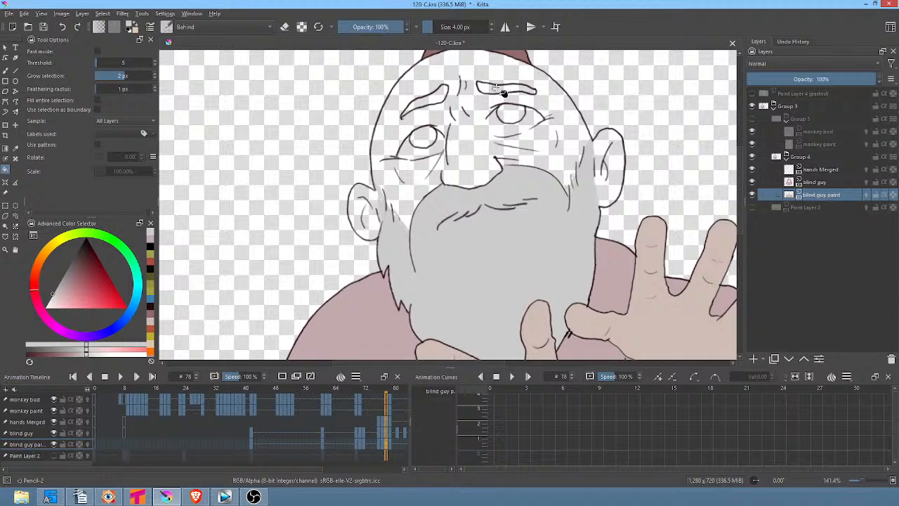
click(439, 100)
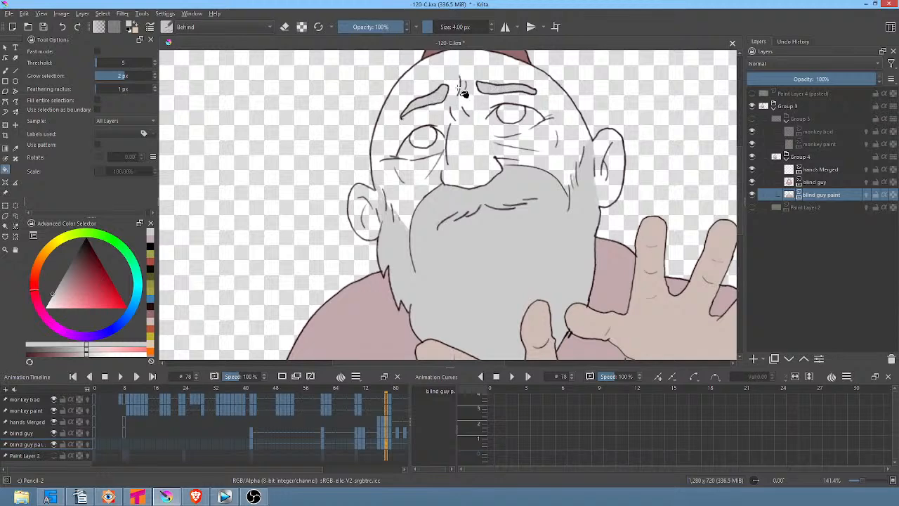
drag(590, 213, 569, 177)
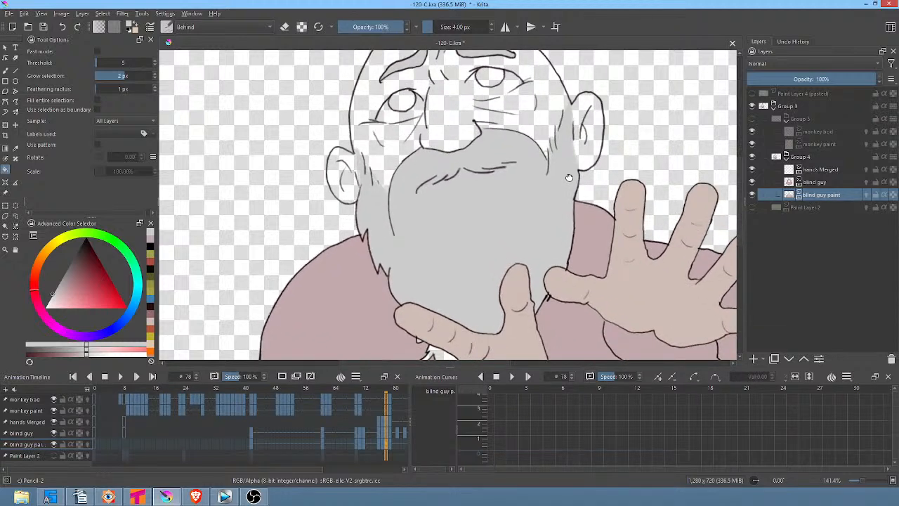
Lasso the upper beard and sideburns on frame 78, copy them, and paste them into the active layer on frame 79
key(period)
key(comma)
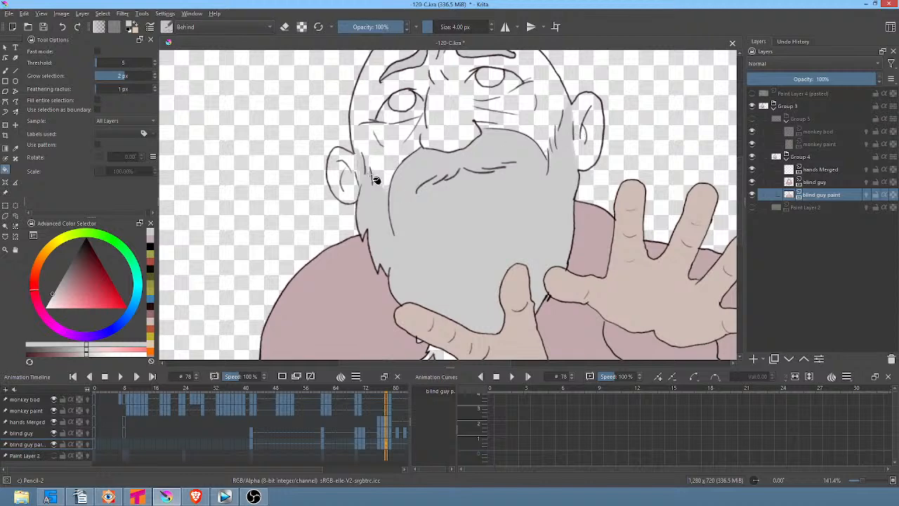
key(l)
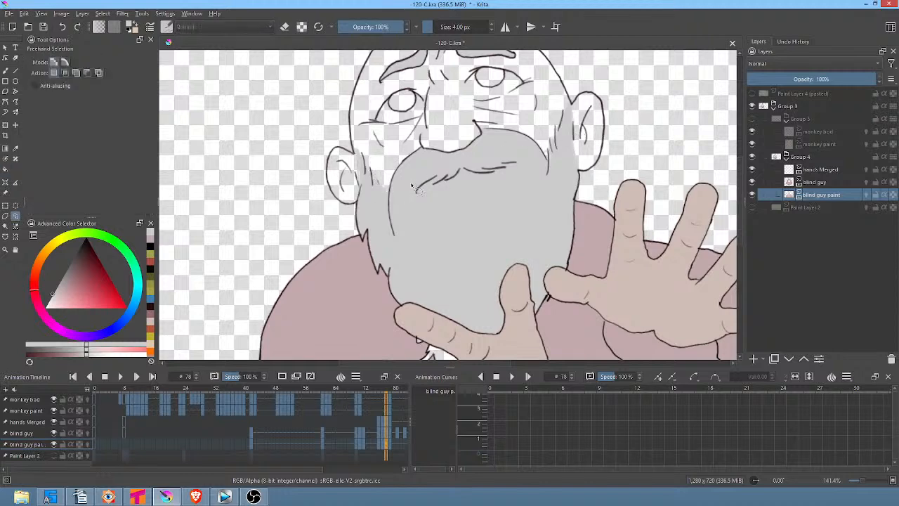
mouse_move(578, 80)
mouse_down()
mouse_move(546, 114)
mouse_move(357, 119)
mouse_move(331, 143)
mouse_move(317, 200)
mouse_move(343, 251)
mouse_move(385, 273)
mouse_move(510, 264)
mouse_move(552, 248)
mouse_move(590, 218)
mouse_move(595, 121)
mouse_up()
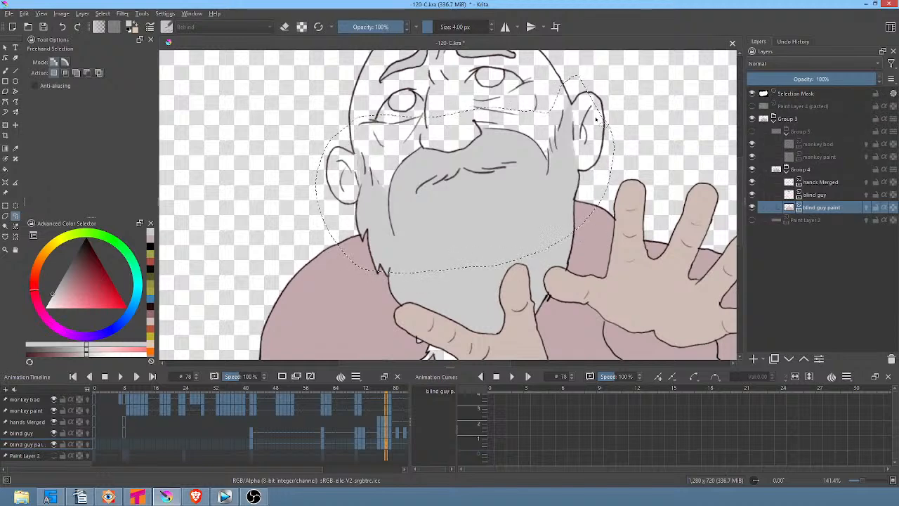
key(period)
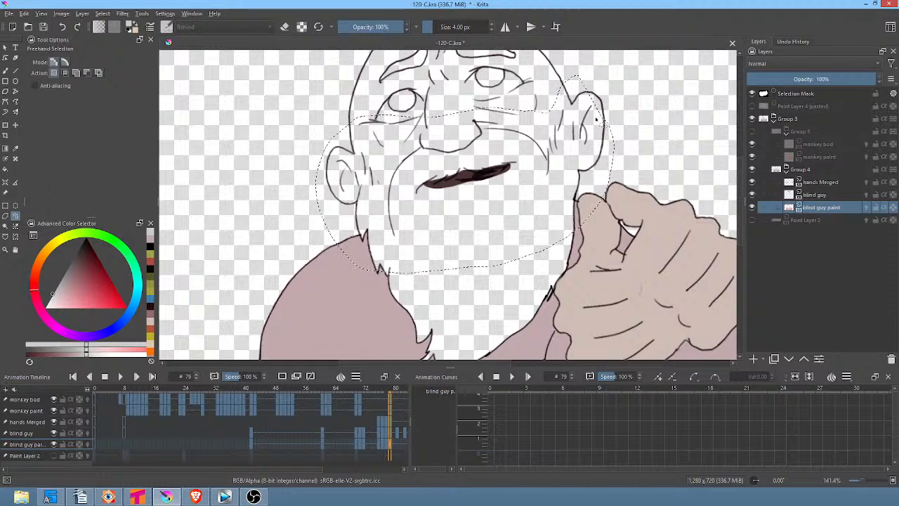
click(24, 14)
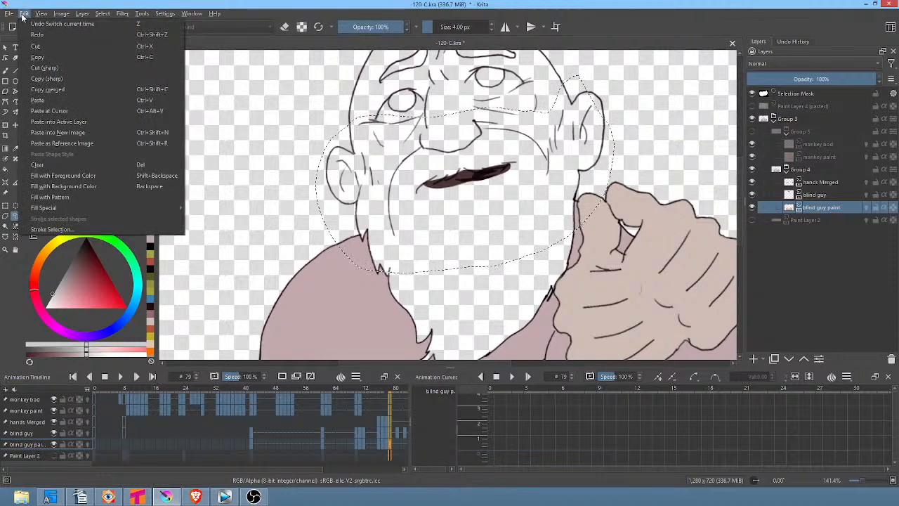
click(79, 122)
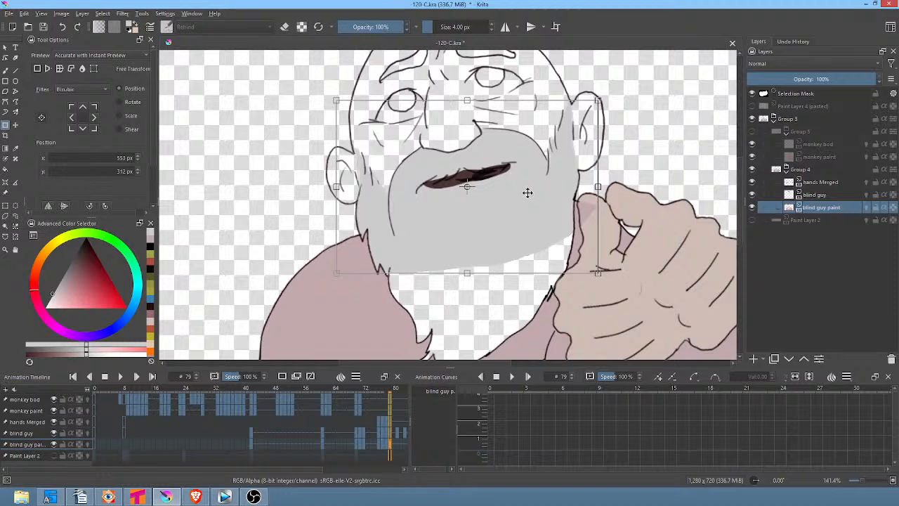
key(f)
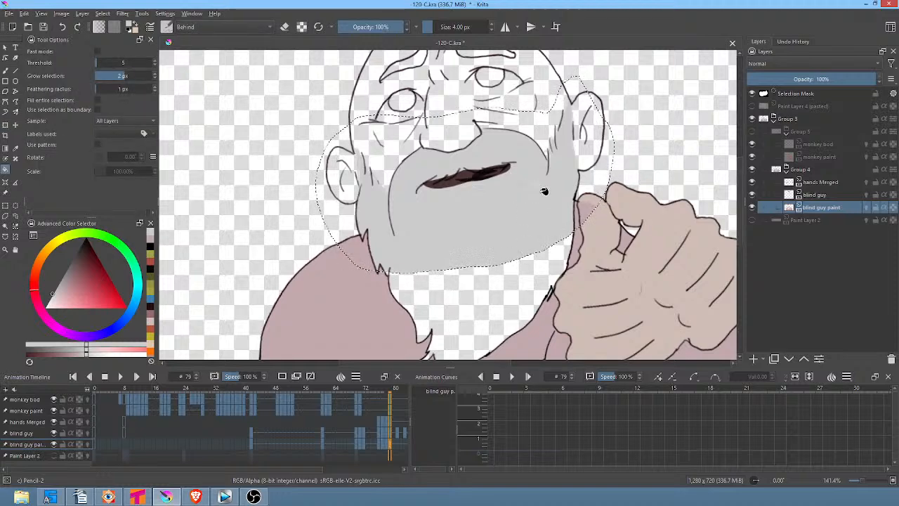
Clear the selection, fill the rest of the beard and both eyebrows with light grey on frame 79, and compare with frame 78
key(ctrl+shift+a)
click(512, 284)
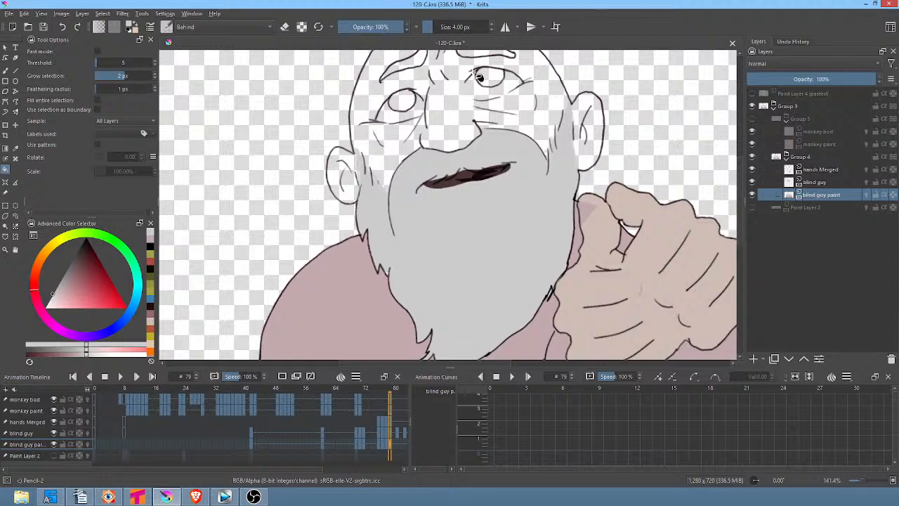
scroll(453, 136, up, 2)
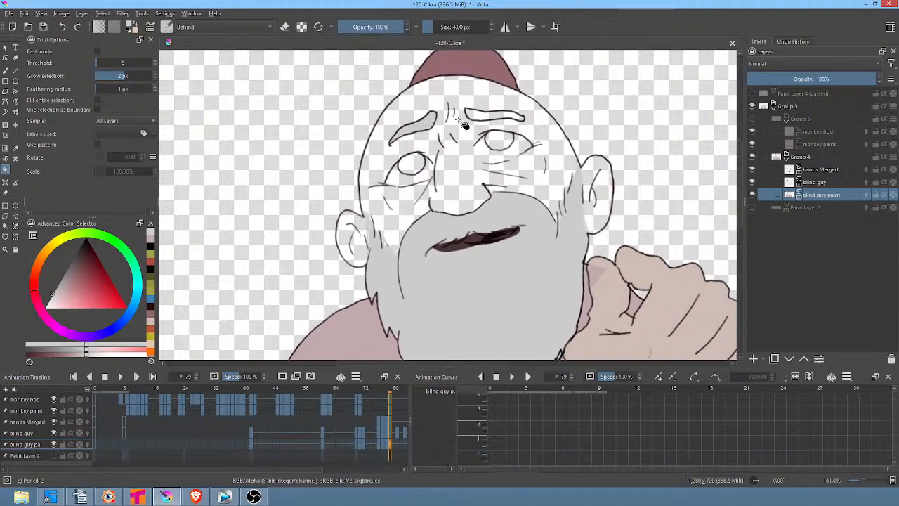
key(Left)
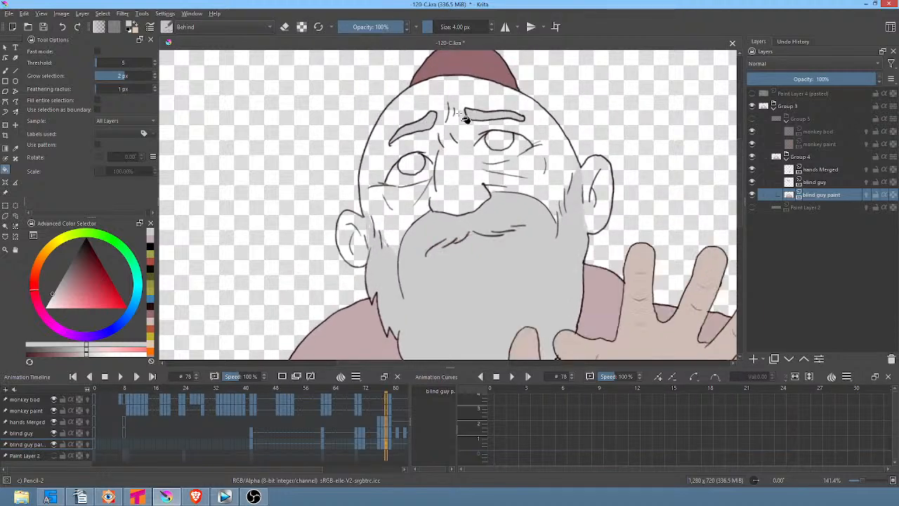
key(Right)
key(Right)
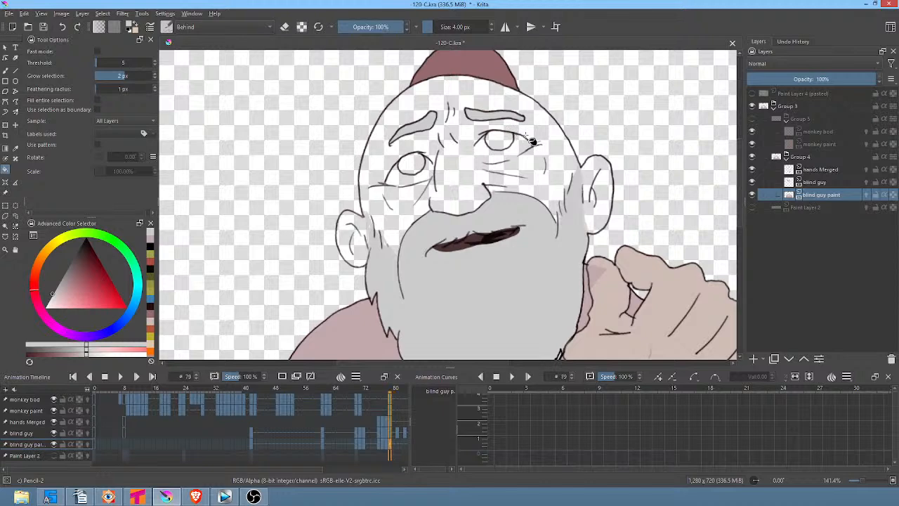
key(Left)
key(Right)
key(Left)
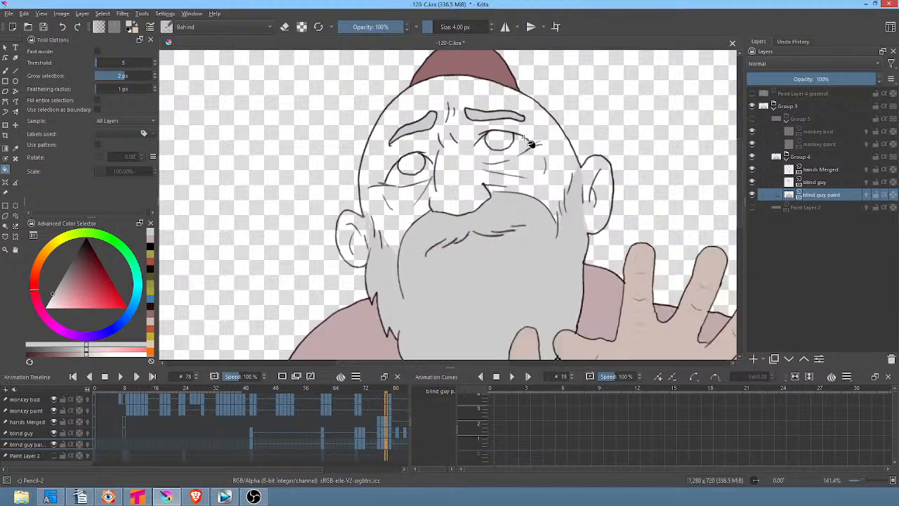
Go back to the already coloured frames, pick up the old man's skin tone, and return to frame 76
key(Left)
key(Left)
scroll(552, 160, down, 3)
key(Left)
key(Left)
key(Left)
key(Left)
key(Left)
key(Left)
key(Left)
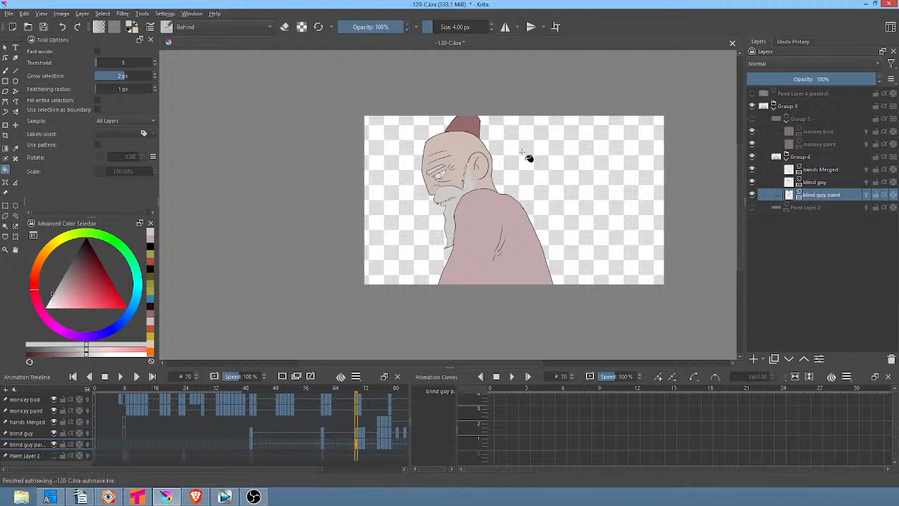
key(Left)
key(Left)
key(Right)
key(Right)
key(Right)
key(Right)
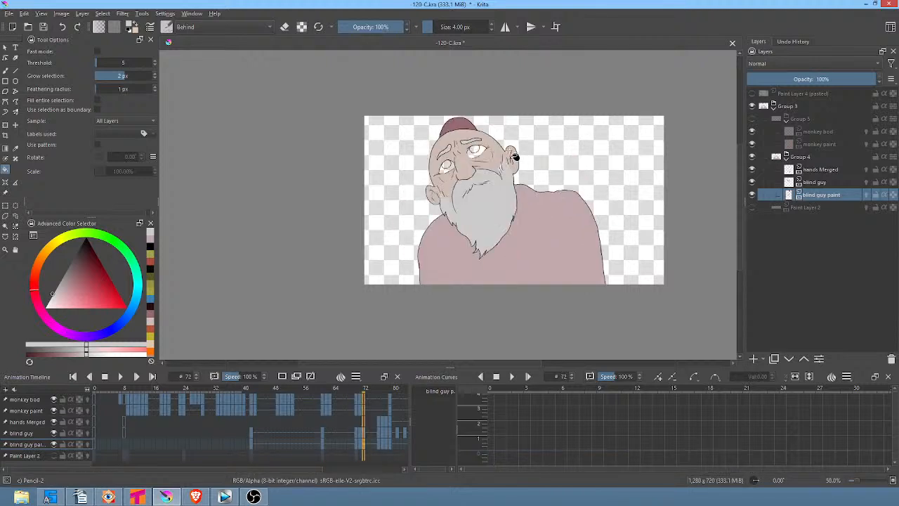
key(Right)
key(Right)
key(Right)
key(Right)
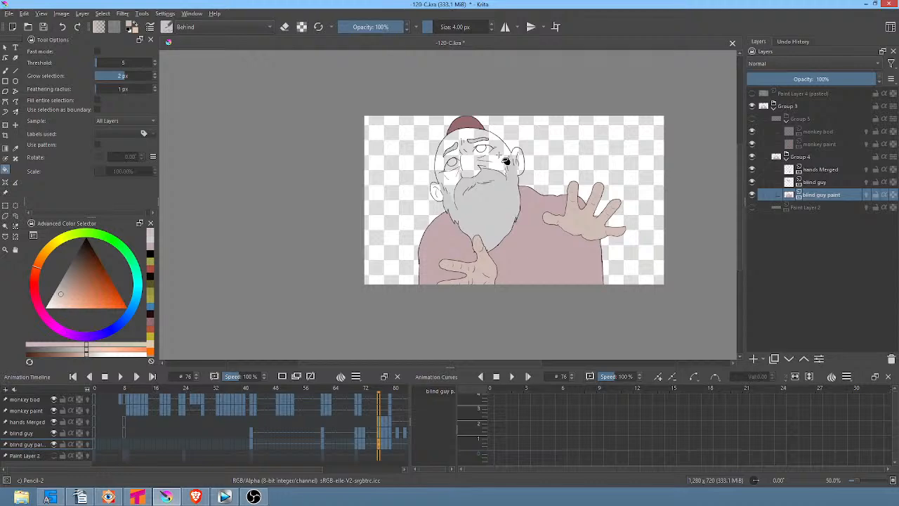
Brush skin-tone strokes on frame 76 that close the gaps in the outlines around both eyes
scroll(495, 164, up, 4)
scroll(495, 164, up, 2)
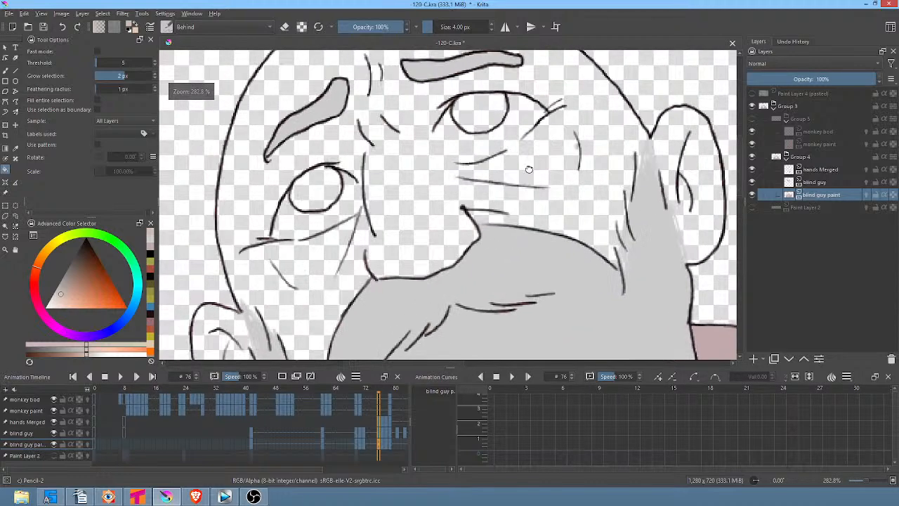
key(b)
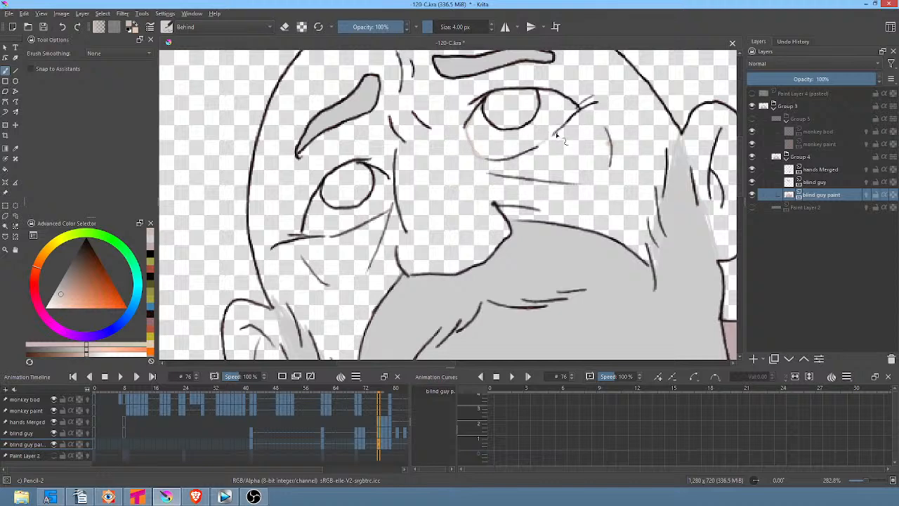
drag(386, 179, 390, 183)
drag(333, 235, 310, 235)
Close the gaps around both eyes with skin-tone strokes on frames 77 and 78
key(period)
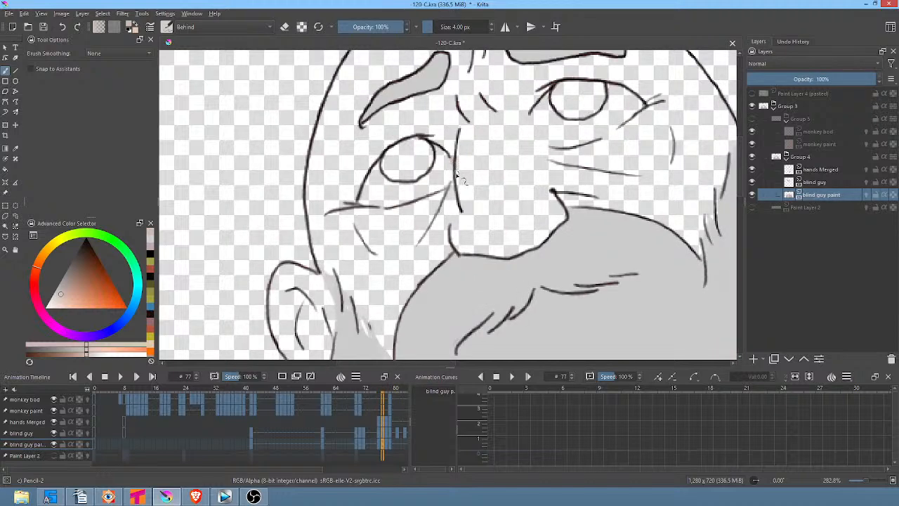
drag(457, 181, 451, 184)
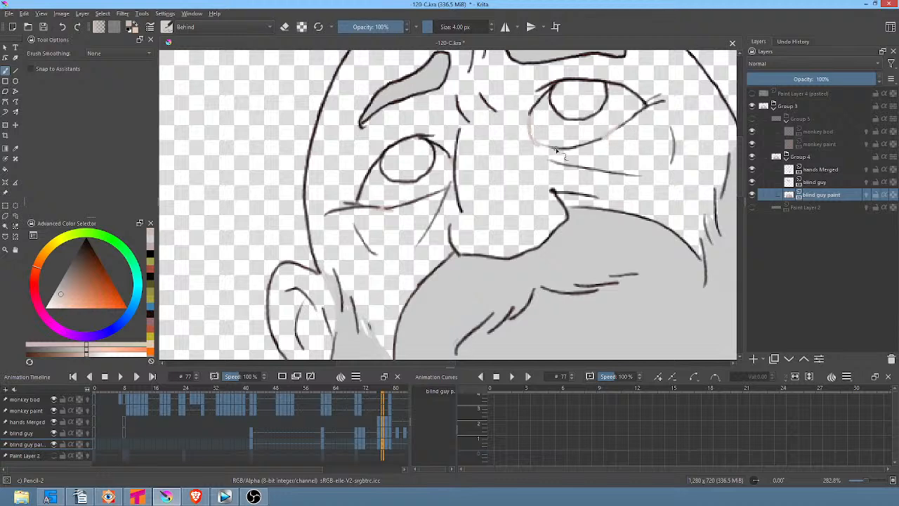
key(period)
mouse_move(586, 124)
mouse_down()
mouse_move(576, 148)
mouse_move(595, 163)
mouse_move(673, 147)
mouse_up()
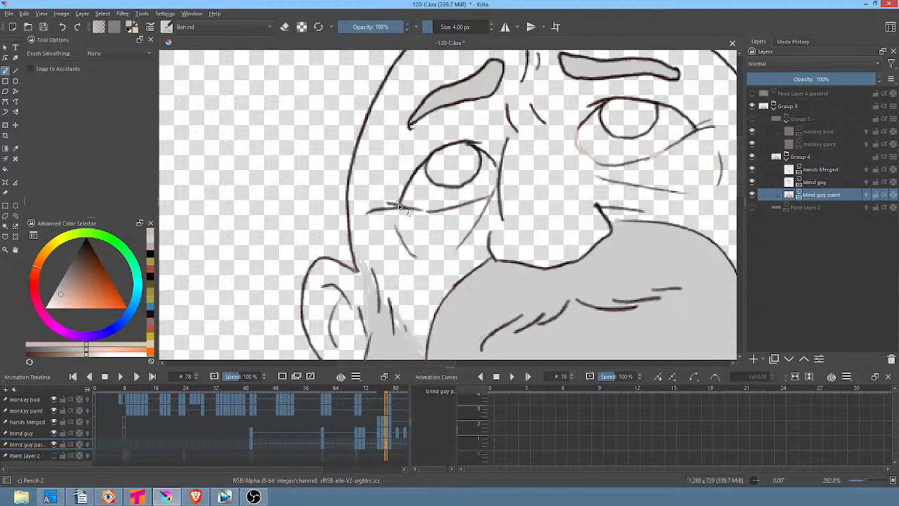
key(period)
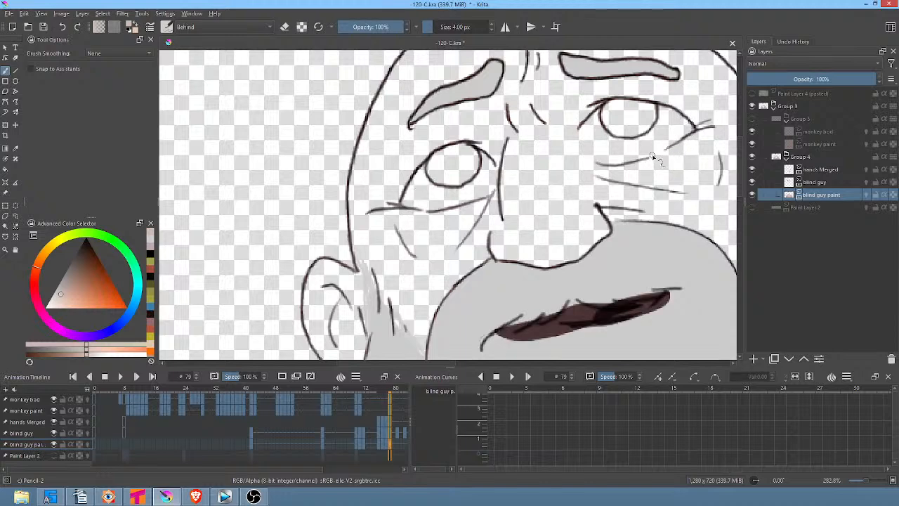
key(comma)
drag(648, 198, 555, 202)
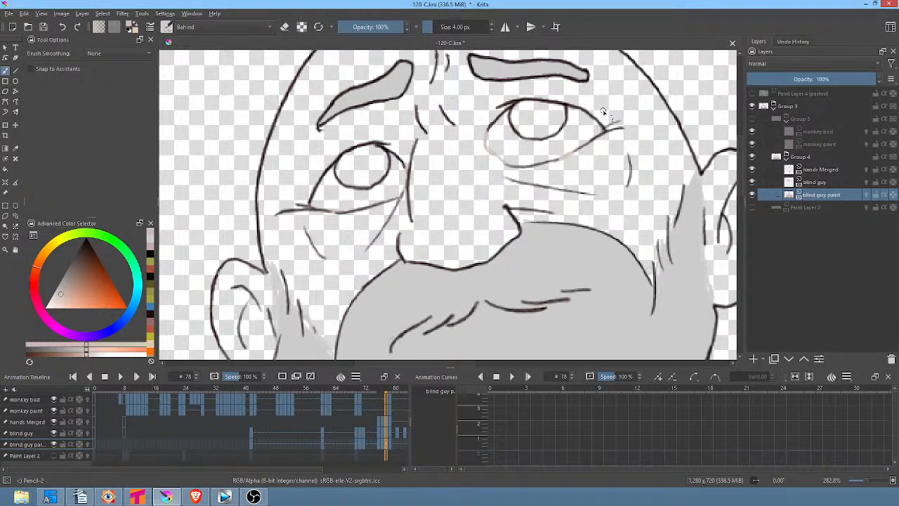
Lasso the area around both eyes on frame 78 and copy its skin-tone strokes
key(l)
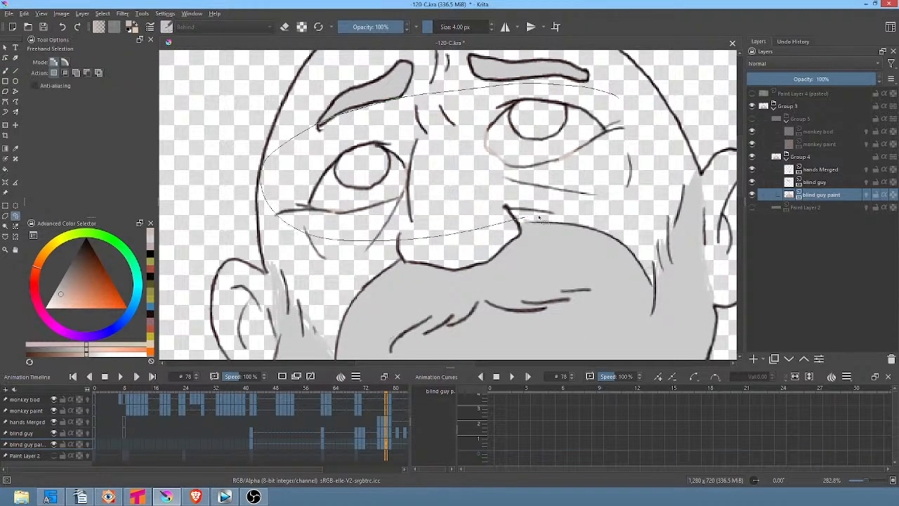
drag(539, 219, 613, 118)
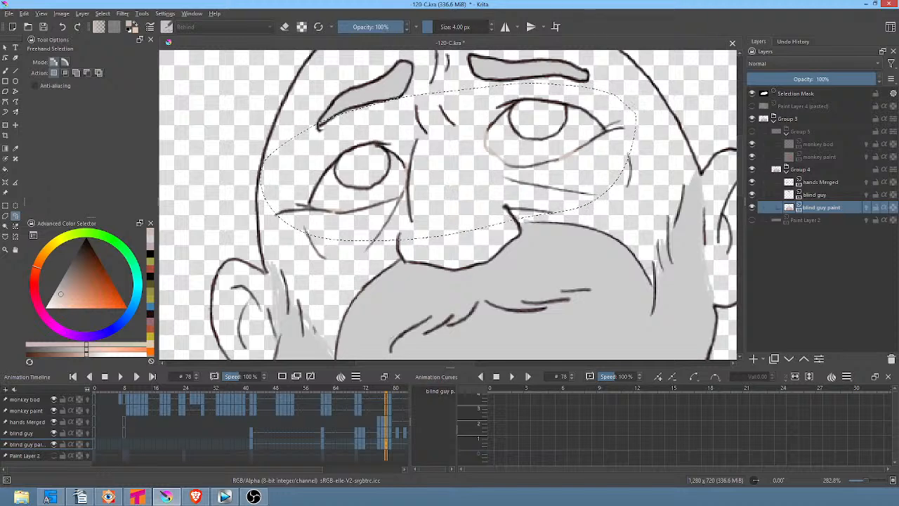
Assign Ctrl+Shift+V as the custom keyboard shortcut for the Paste into Active Layer action
click(25, 13)
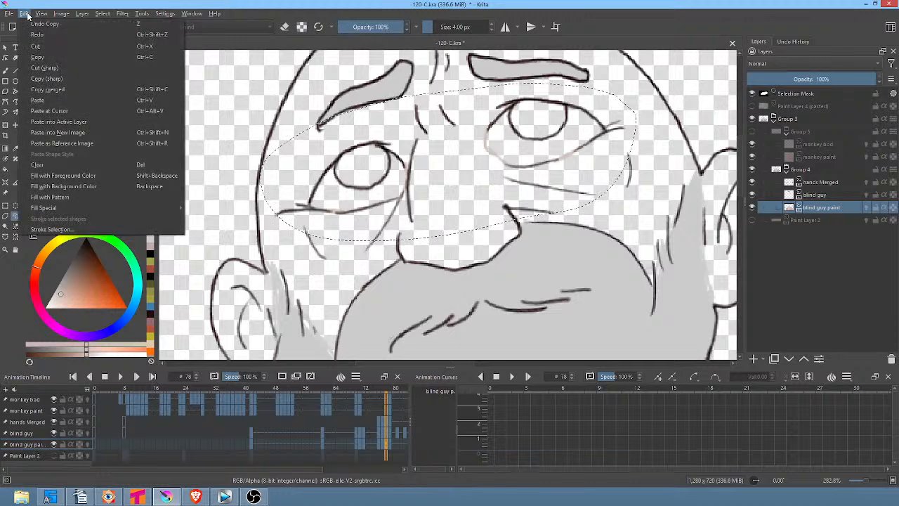
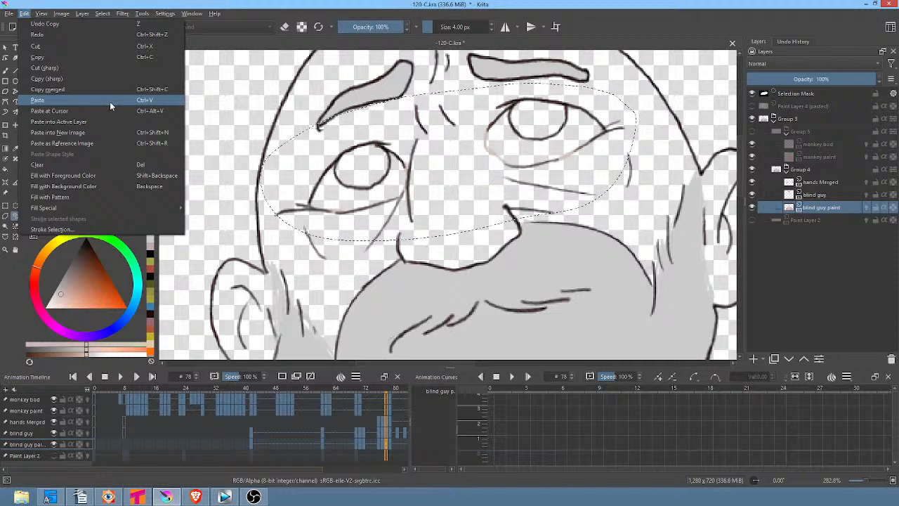
mouse_move(166, 16)
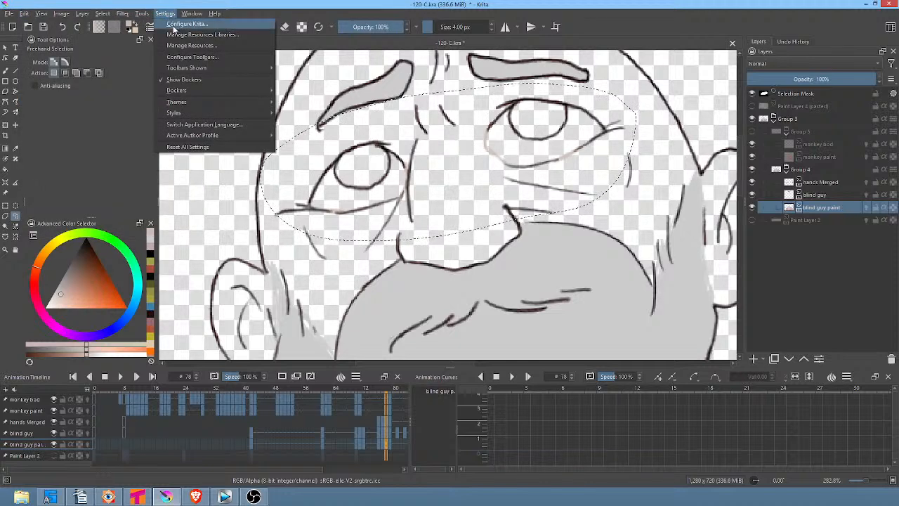
click(186, 23)
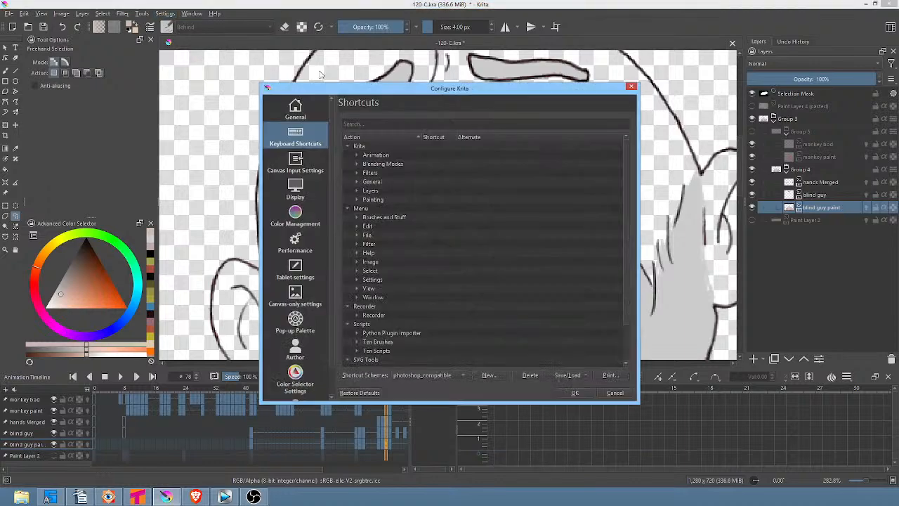
click(390, 124)
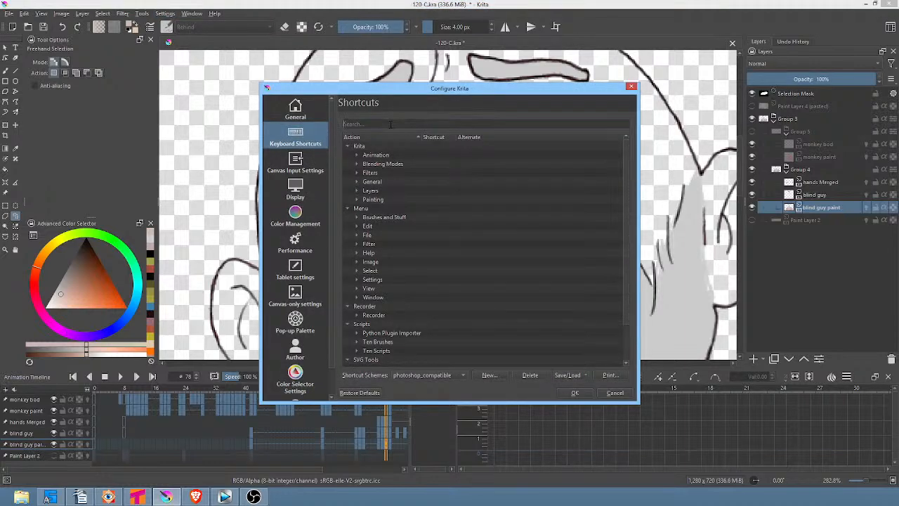
text(ac)
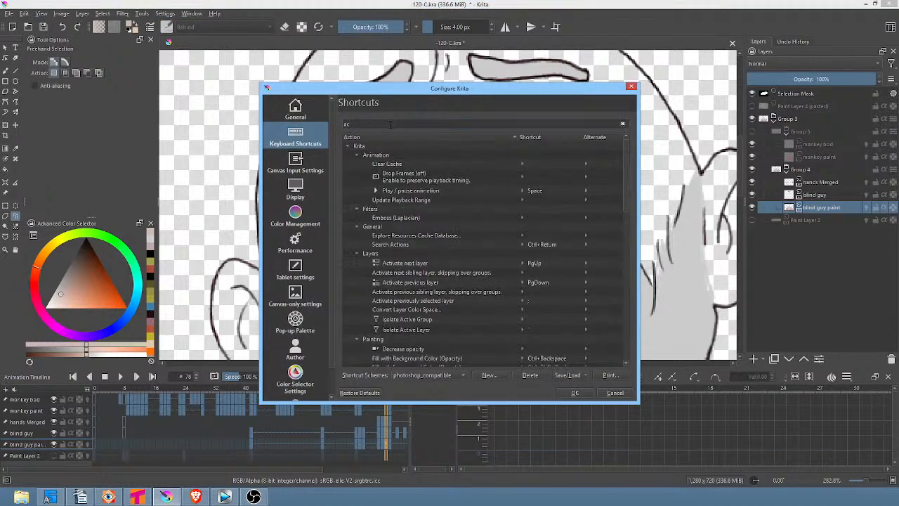
text(t)
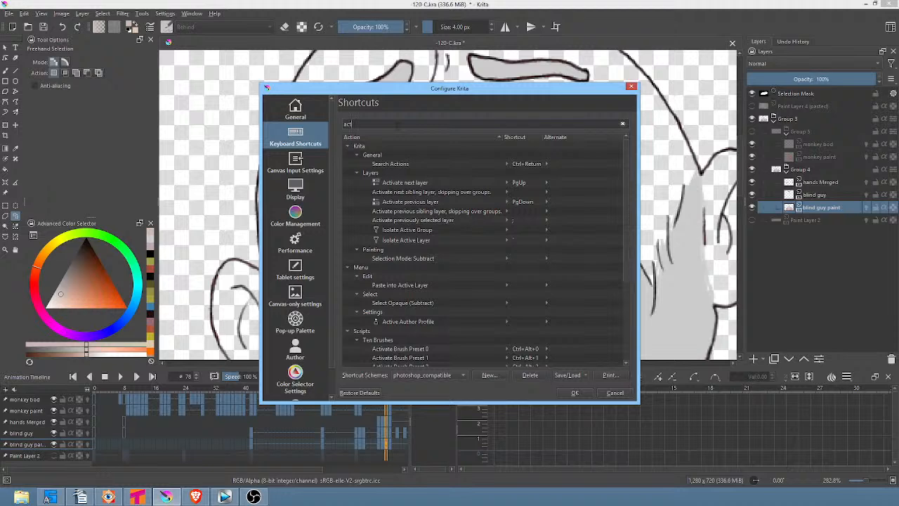
text(ive)
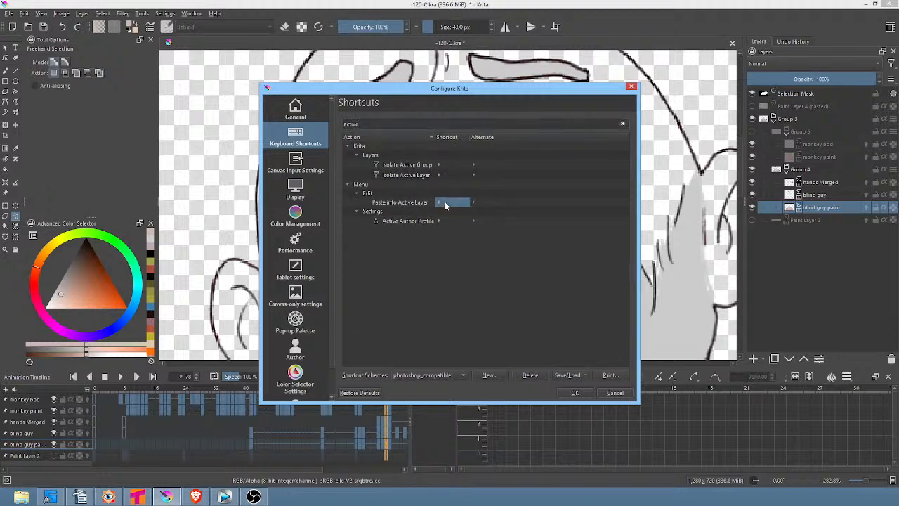
click(445, 202)
click(438, 234)
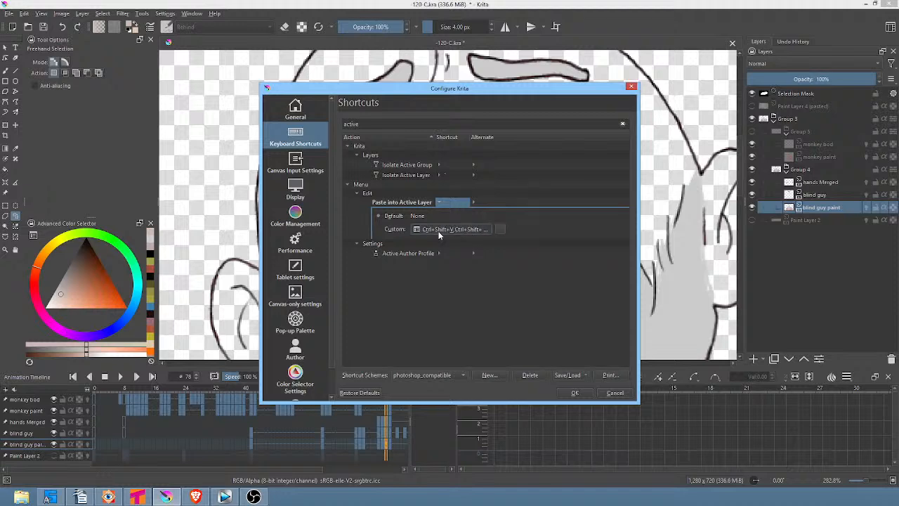
key(ctrl+shift+v)
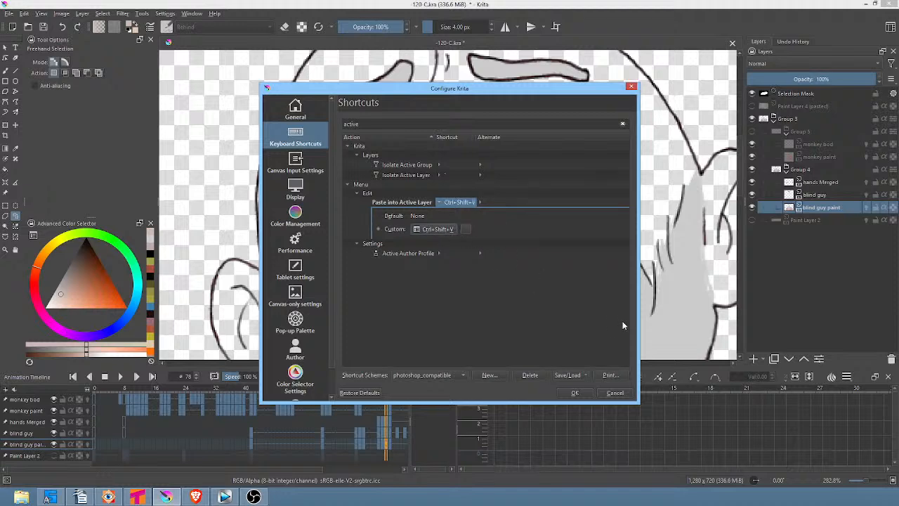
click(575, 393)
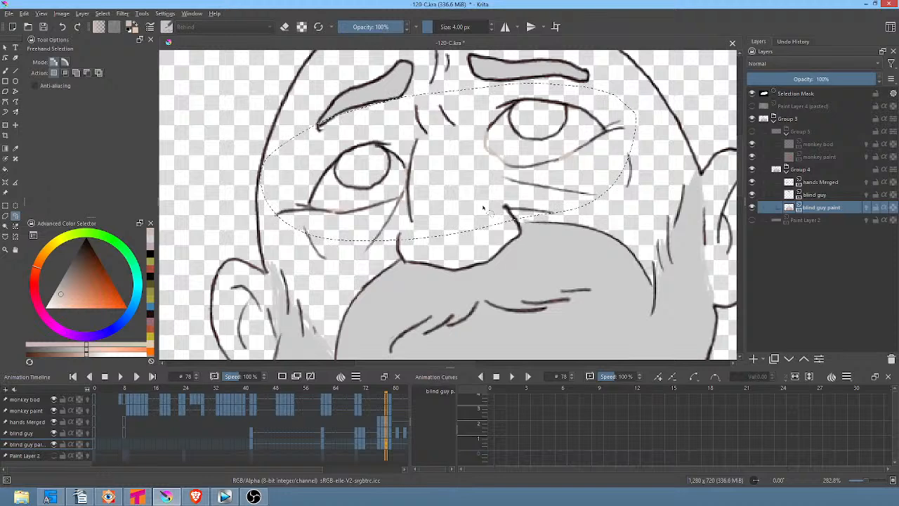
Step back and forth through frames 77 to 85 to check the old man's colouring and find the frame that needs fixing
key(ctrl+t)
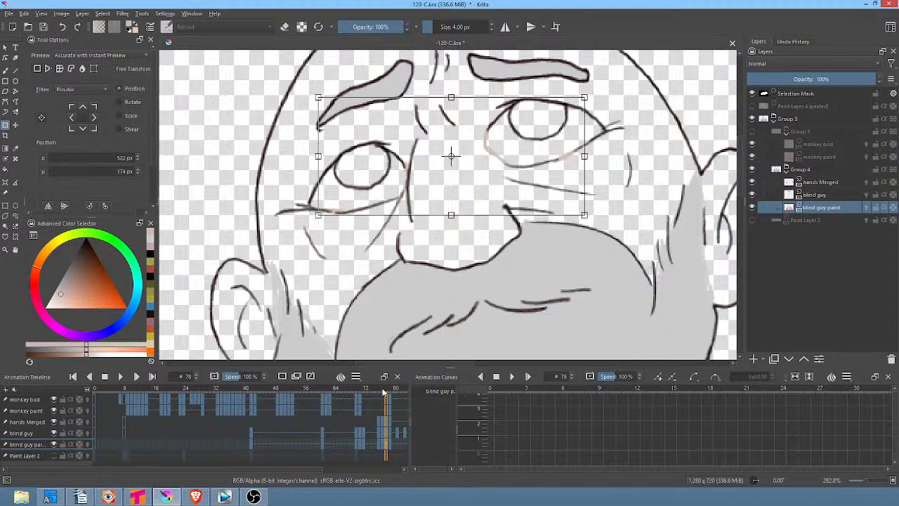
mouse_move(374, 399)
mouse_down()
mouse_move(345, 409)
mouse_move(365, 394)
mouse_up()
click(334, 391)
scroll(592, 255, down, 2)
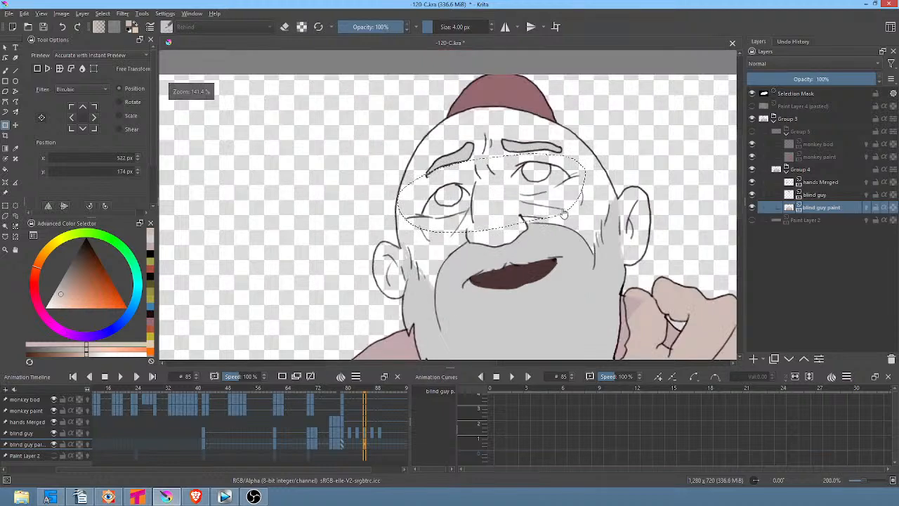
scroll(592, 255, down, 2)
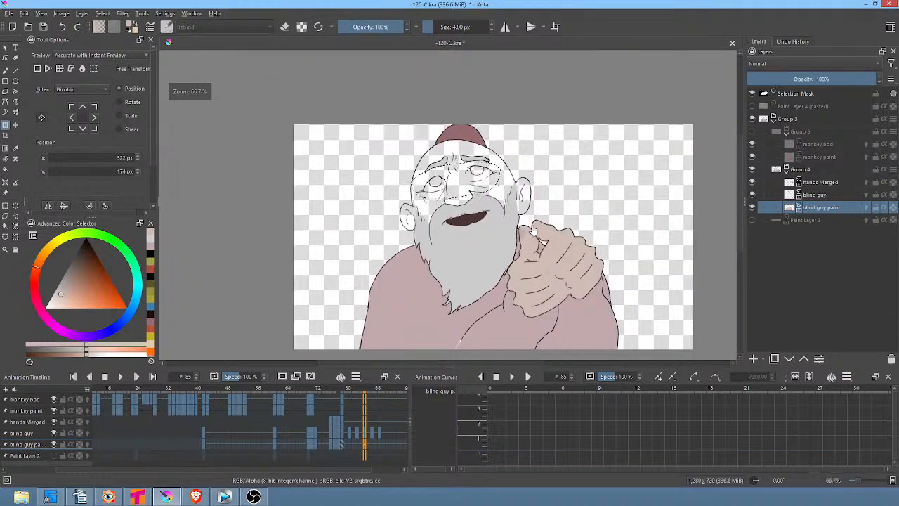
key(Left)
key(Left)
key(Left)
key(Left)
key(Left)
key(Left)
key(Left)
key(Left)
key(Left)
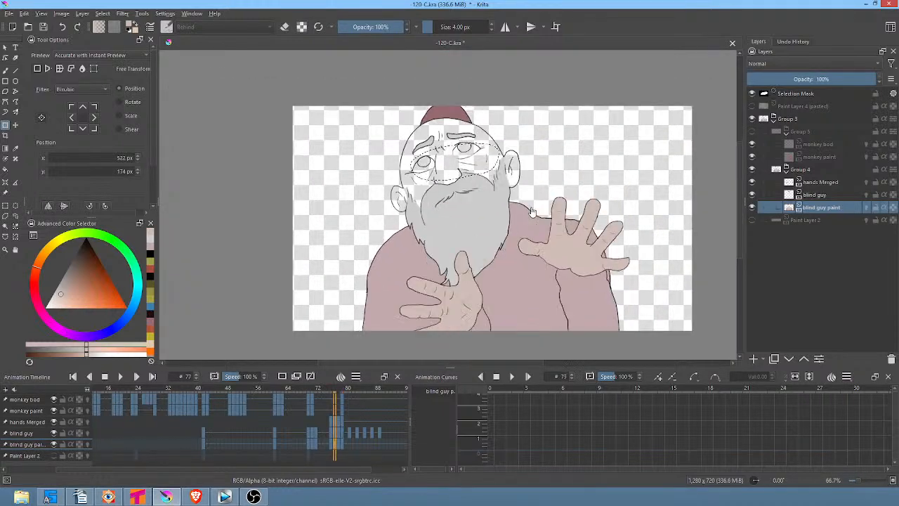
key(Right)
key(Right)
key(Right)
key(Right)
key(Right)
key(Right)
key(Right)
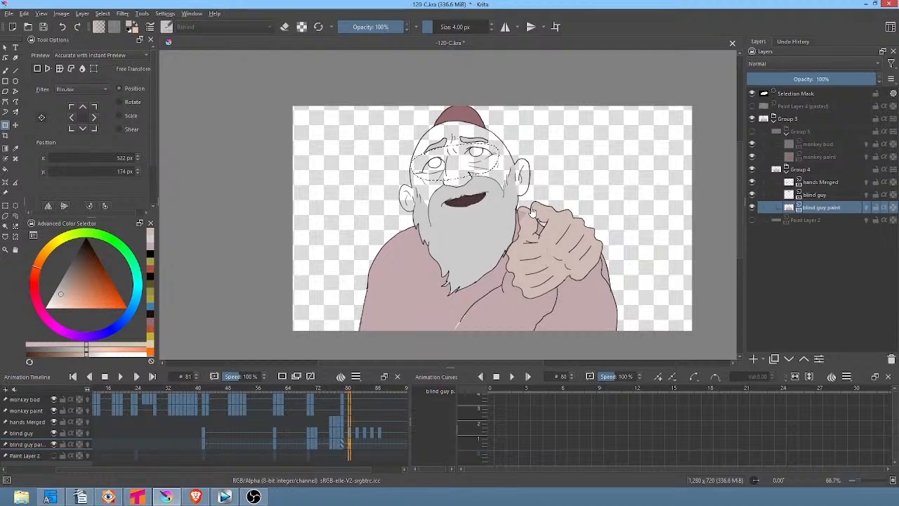
key(Left)
key(Left)
key(Left)
key(Left)
key(Left)
key(Left)
key(Left)
key(Right)
key(Right)
key(Right)
key(Right)
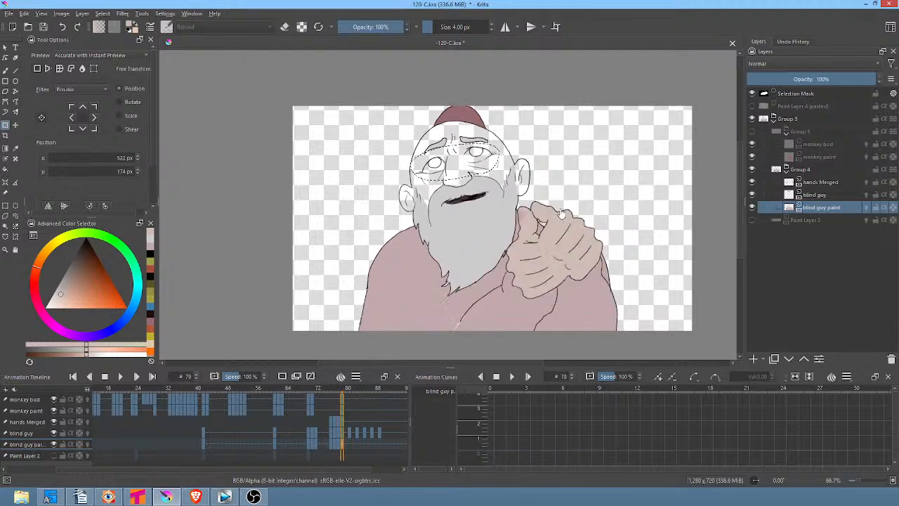
key(Left)
key(Right)
key(Left)
Clear the selection and cover the mauve patch on the thumb tip in frame 79 with skin tone, using the pencil in Normal blending mode
scroll(526, 217, up, 3)
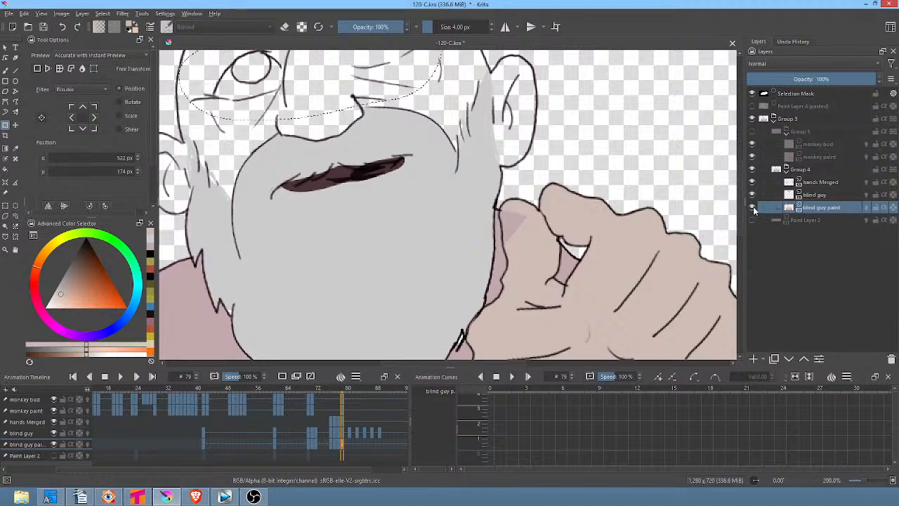
click(752, 207)
click(752, 208)
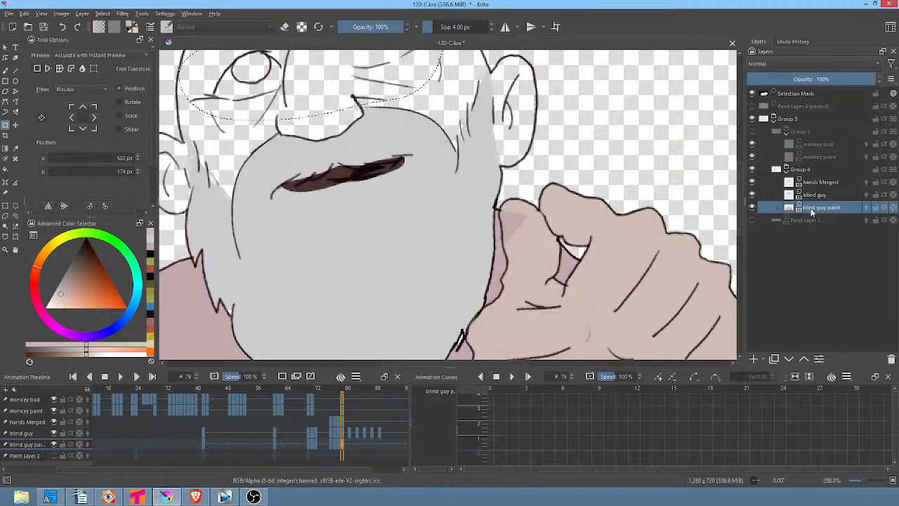
key(p)
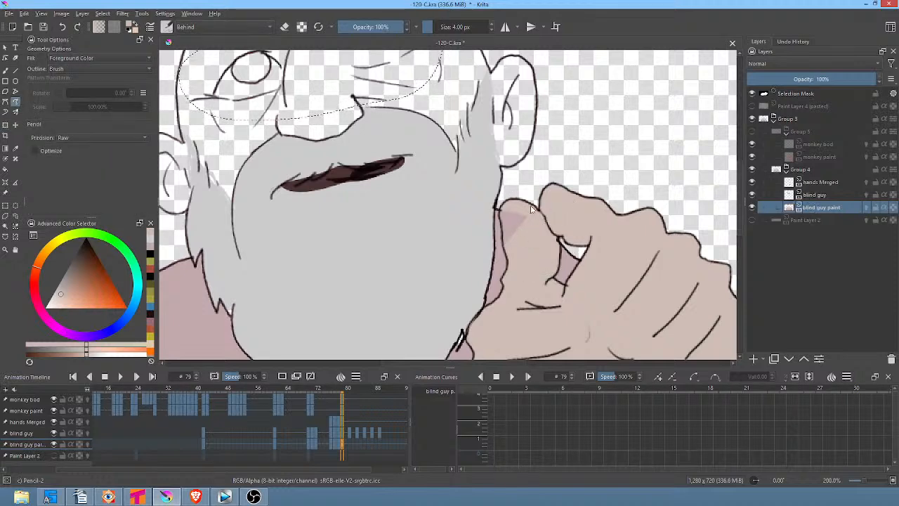
click(239, 26)
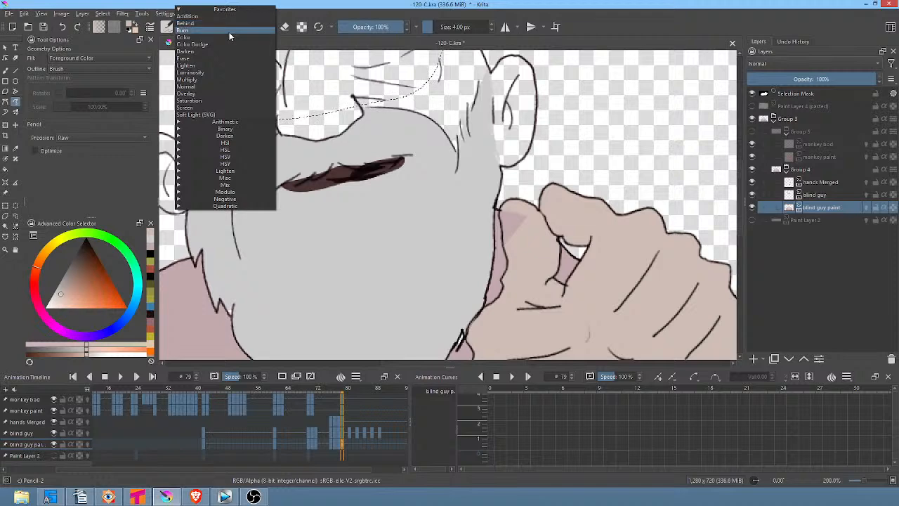
click(226, 83)
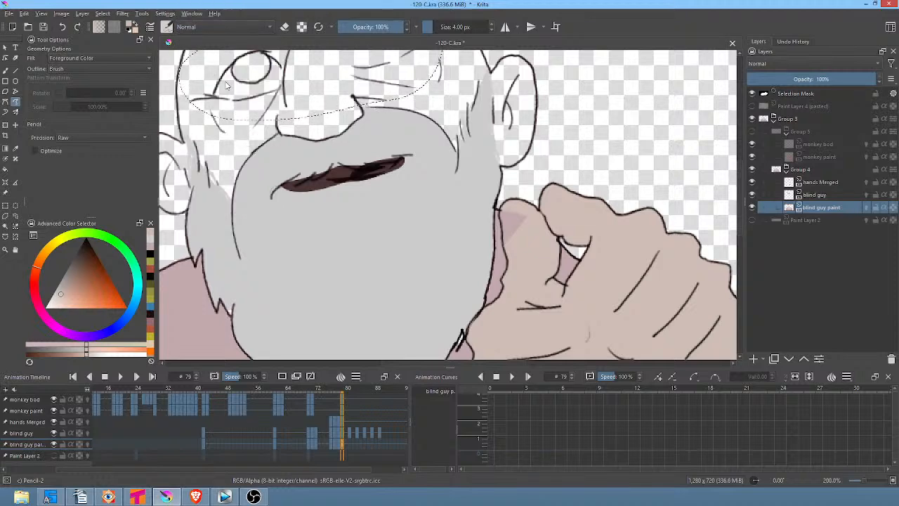
drag(551, 153, 578, 192)
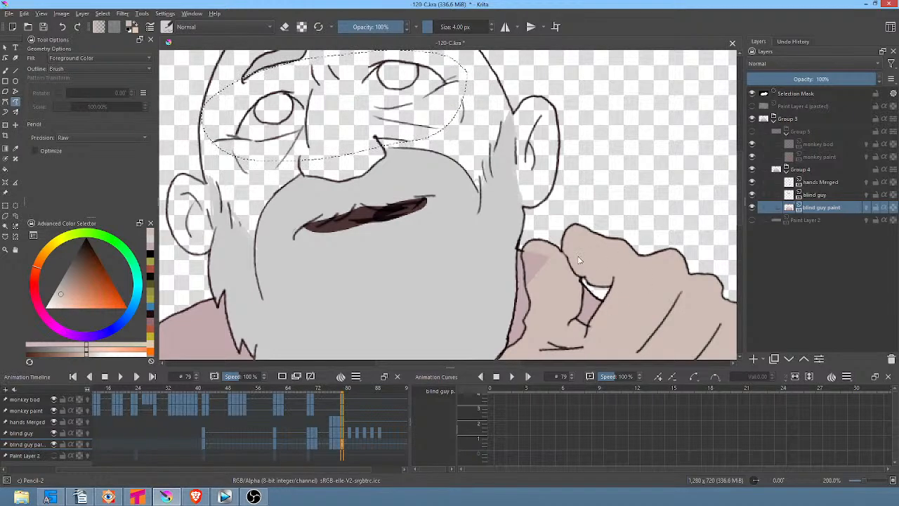
drag(663, 224, 608, 165)
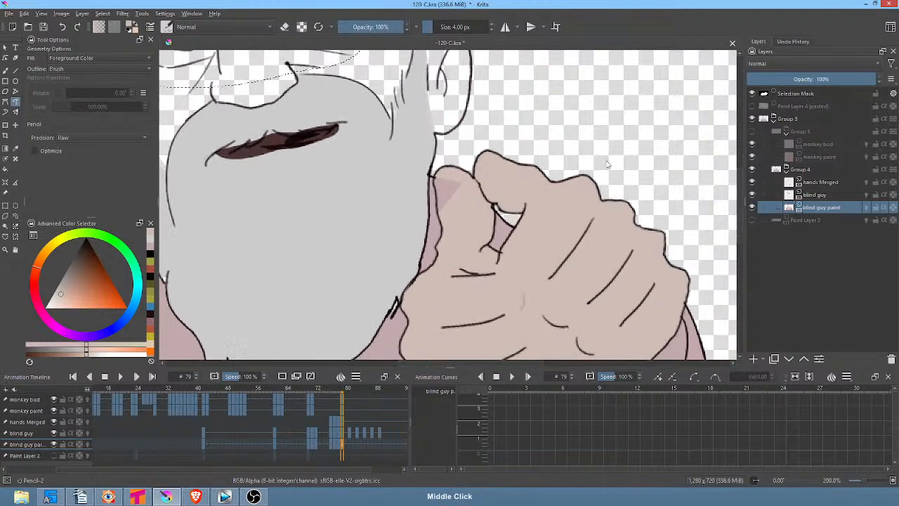
drag(563, 215, 640, 230)
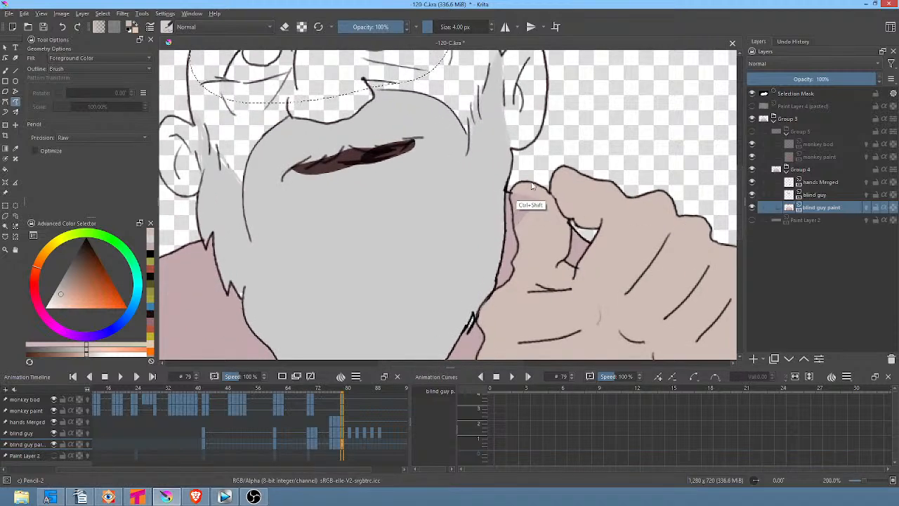
key(ctrl+shift+a)
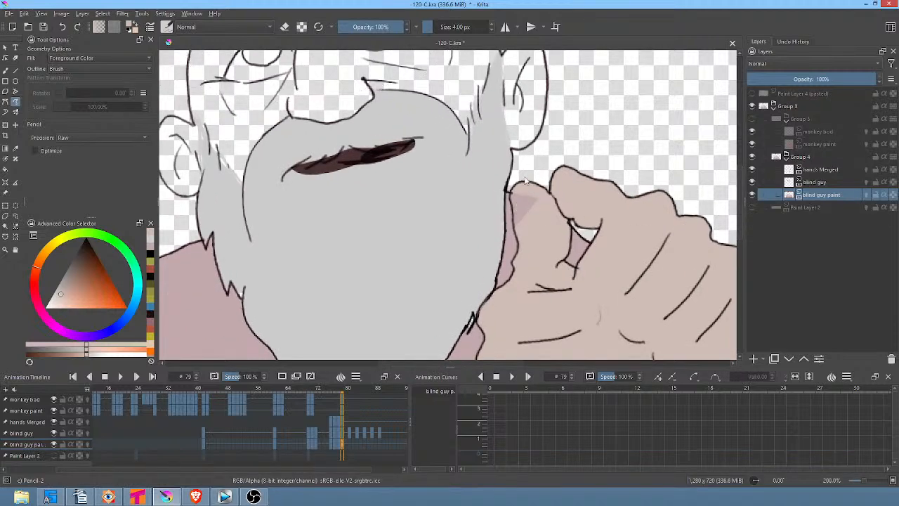
mouse_move(526, 181)
mouse_down()
mouse_move(601, 228)
mouse_move(539, 180)
mouse_up()
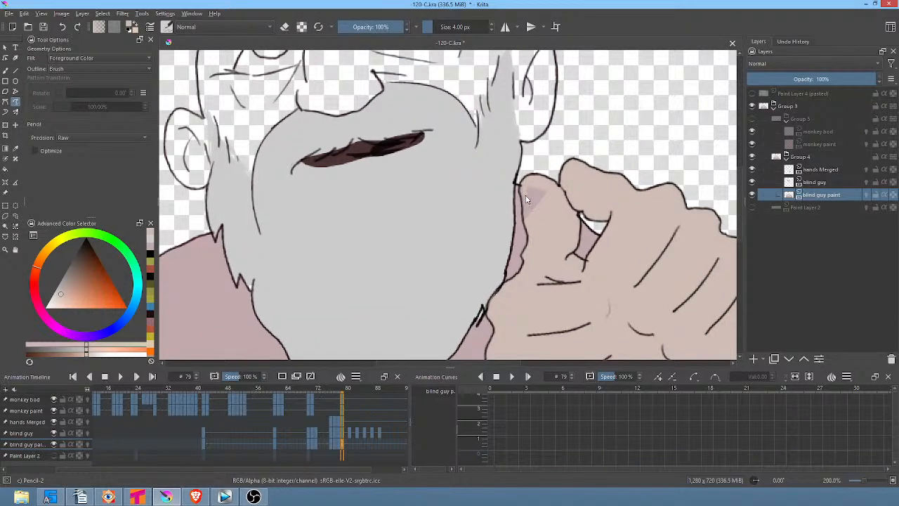
key(ctrl+z)
Return to frame 78 and lasso the area around both eyes to copy its skin-tone strokes
scroll(486, 161, down, 1)
drag(486, 163, 509, 207)
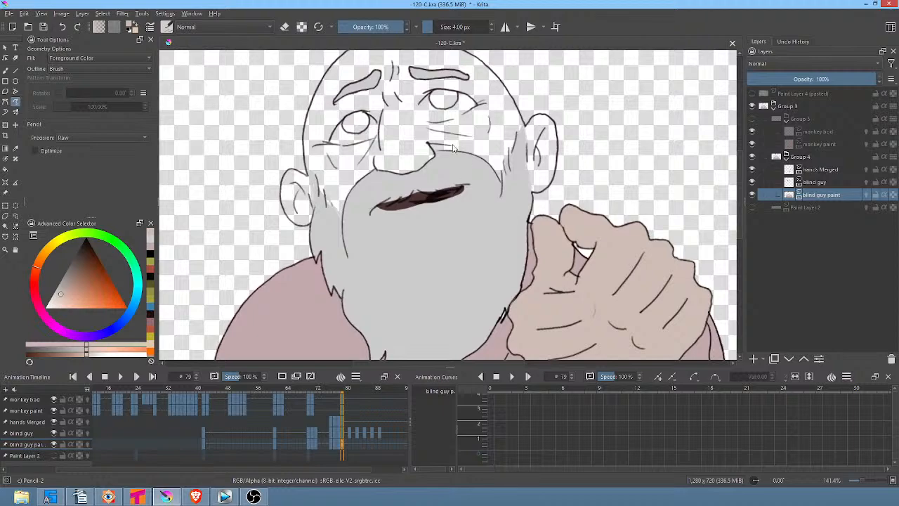
scroll(454, 148, up, 1)
scroll(462, 142, down, 1)
drag(462, 142, 523, 175)
scroll(523, 176, up, 1)
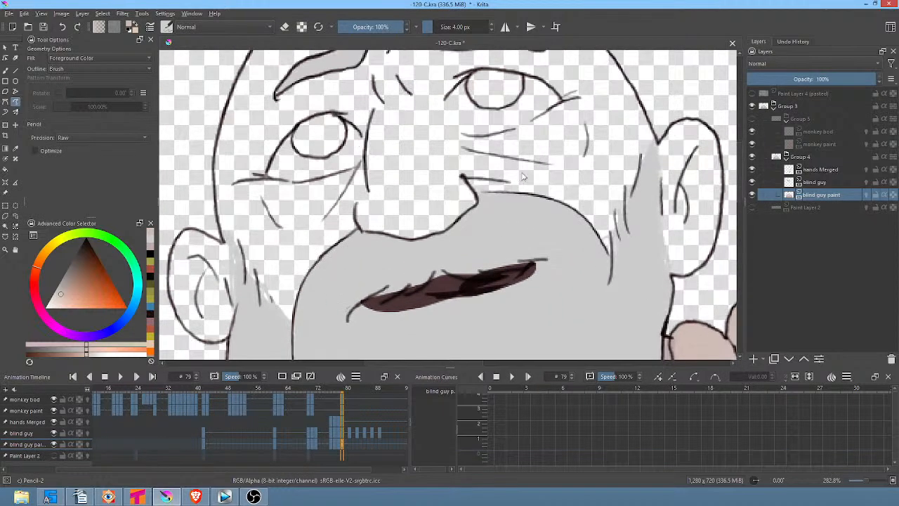
click(340, 445)
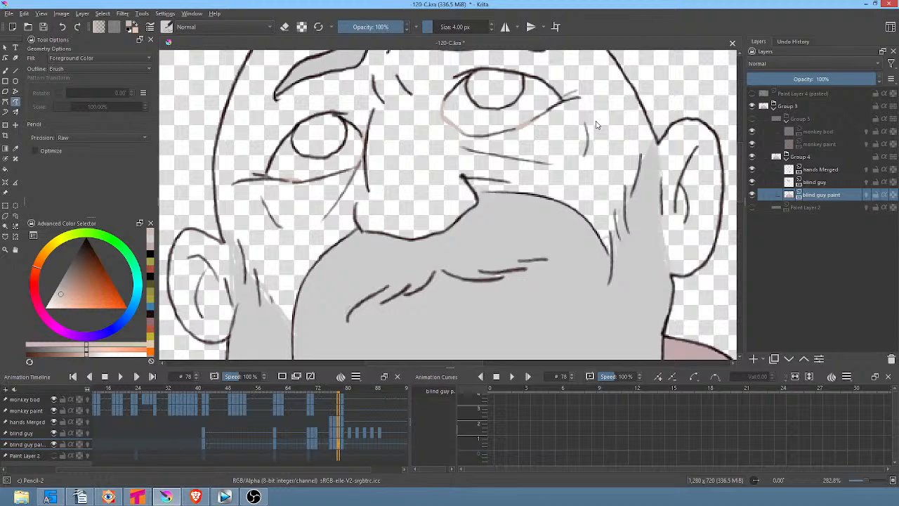
key(ctrl+shift+f)
mouse_move(592, 79)
mouse_down()
mouse_move(520, 58)
mouse_move(415, 74)
mouse_up()
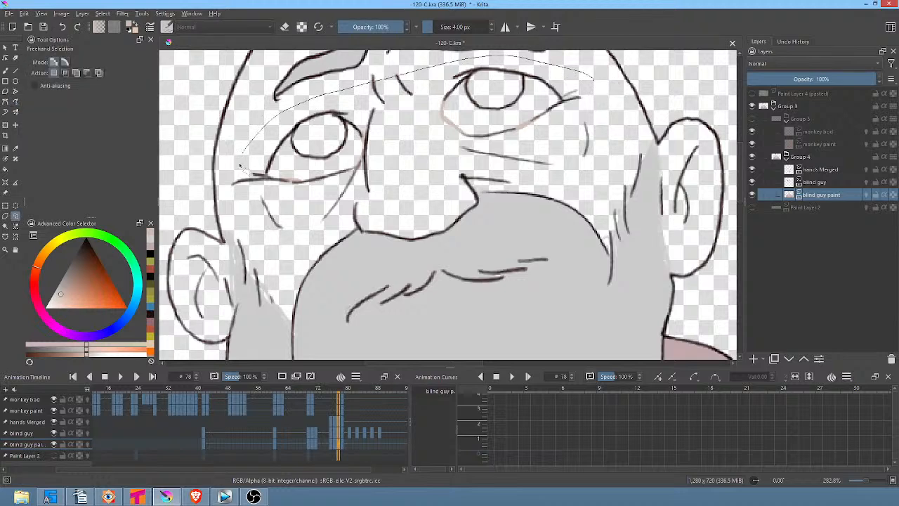
mouse_move(395, 191)
mouse_down()
mouse_move(595, 127)
mouse_move(581, 93)
mouse_up()
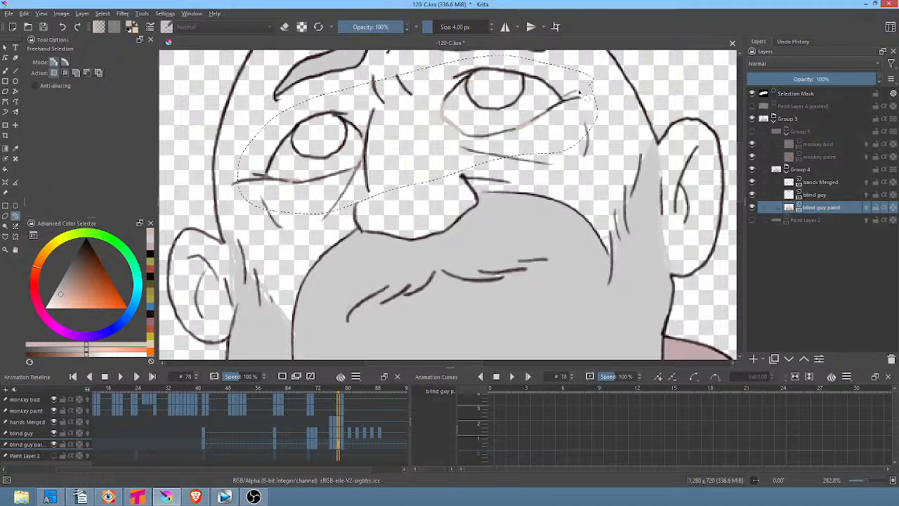
Paste the copied eye strokes into the blind guy paint layer on frame 79 and review them across the neighbouring frames
key(Right)
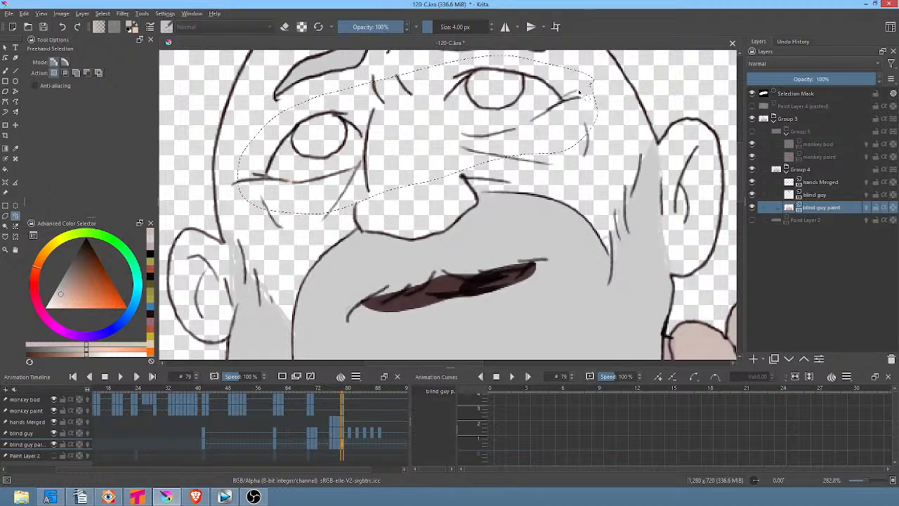
key(ctrl+t)
key(space)
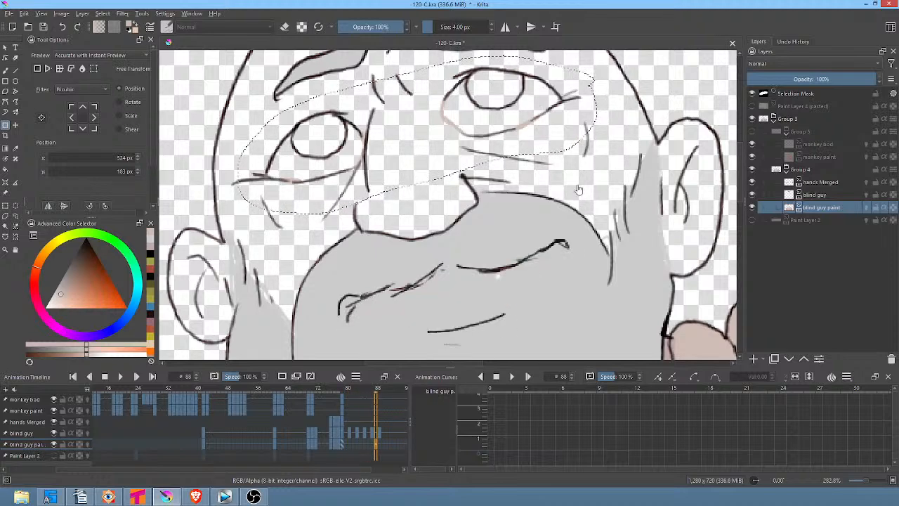
click(332, 447)
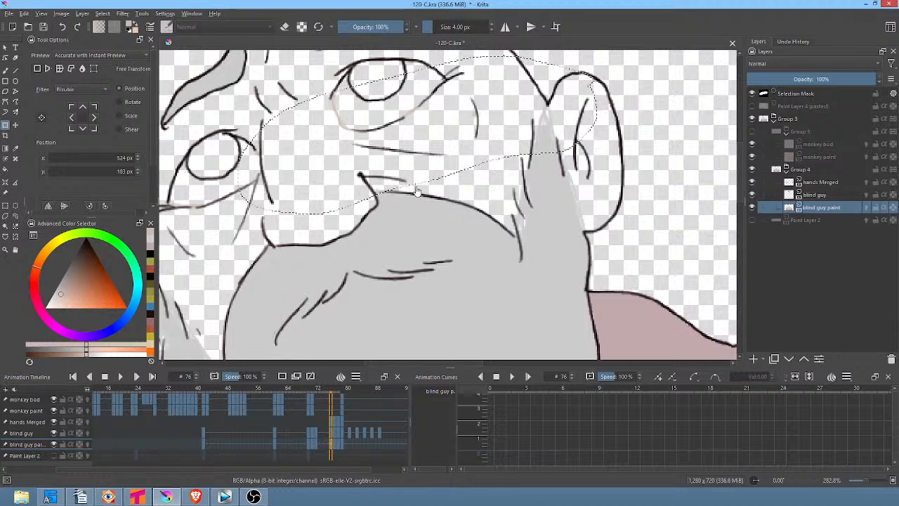
Clear the selection and fill the old man's face on frame 76 with skin tone, after comparing it with frames 70 and 72
key(ctrl+shift+a)
scroll(495, 125, down, 2)
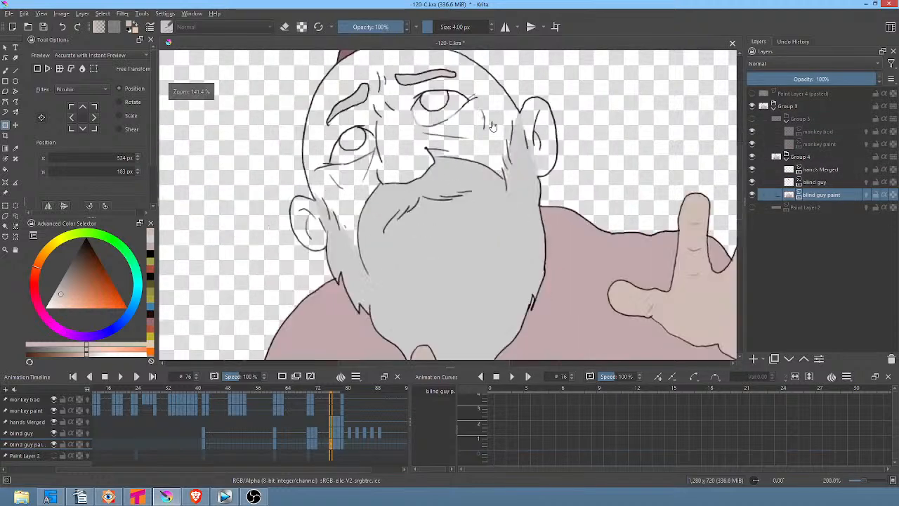
click(312, 451)
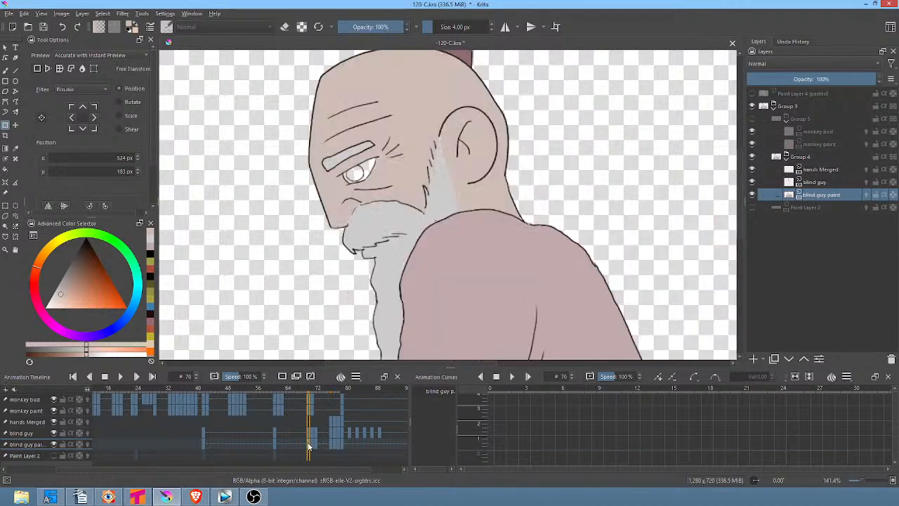
click(315, 446)
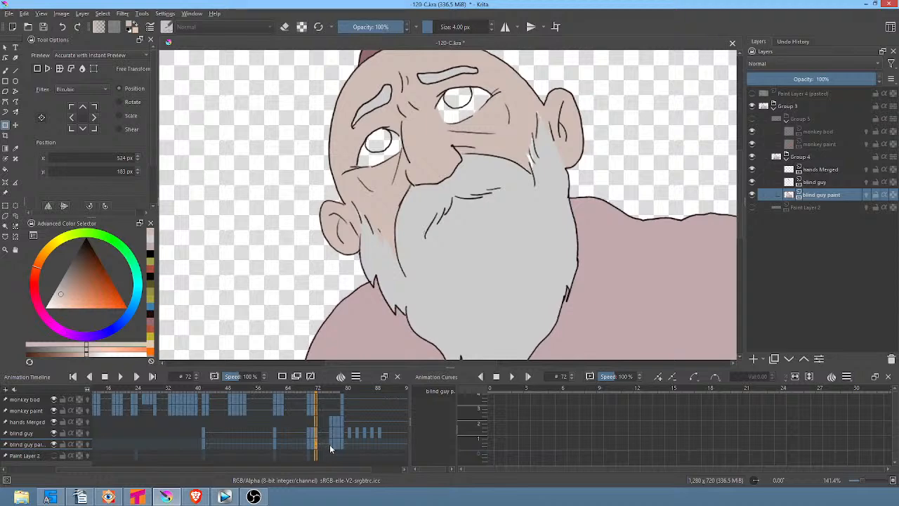
click(332, 450)
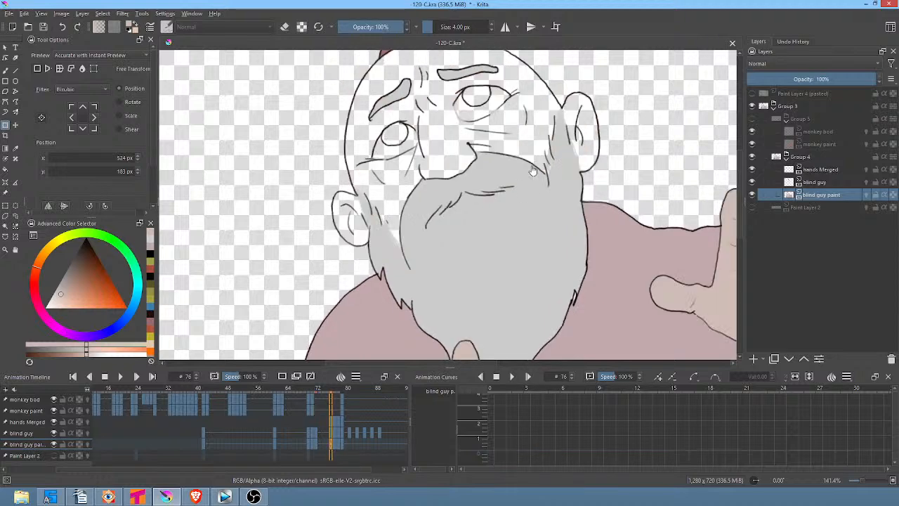
key(f)
click(538, 107)
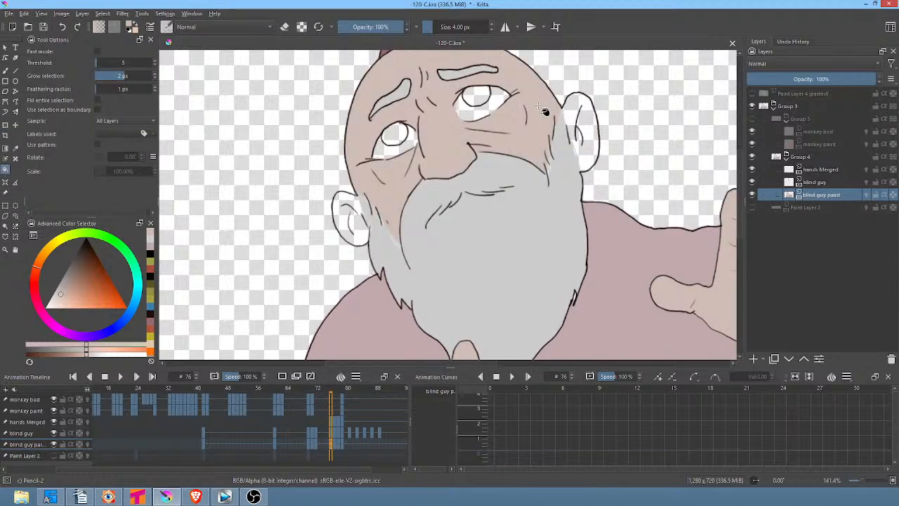
Fill the old man's face with skin tone on frames 77, 78 and 79 of the blind guy paint layer
key(Right)
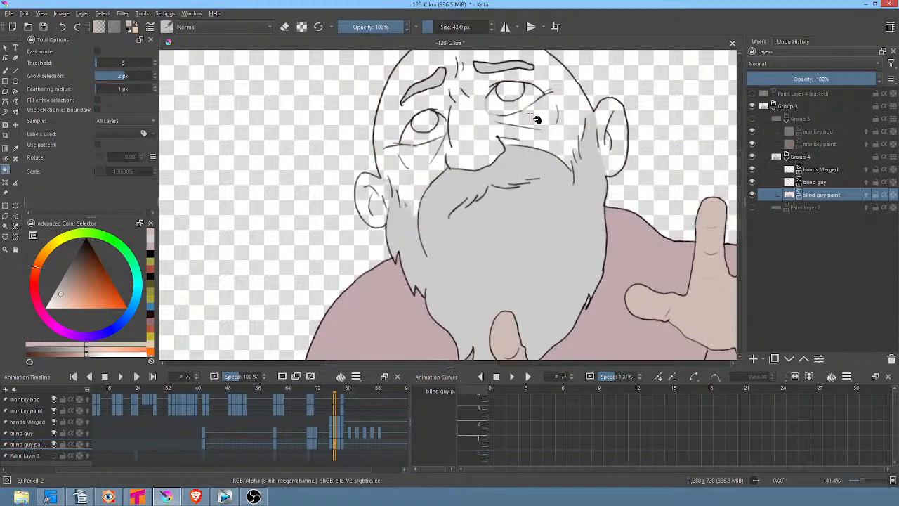
click(550, 123)
key(Right)
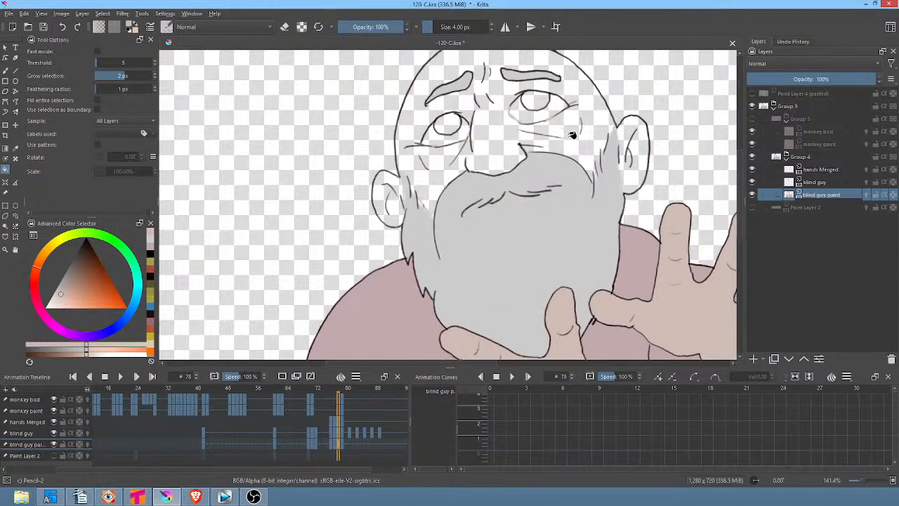
click(570, 133)
key(Right)
click(573, 134)
Fill both of the old man's ears with skin tone on frames 80, 79 and 78
key(Right)
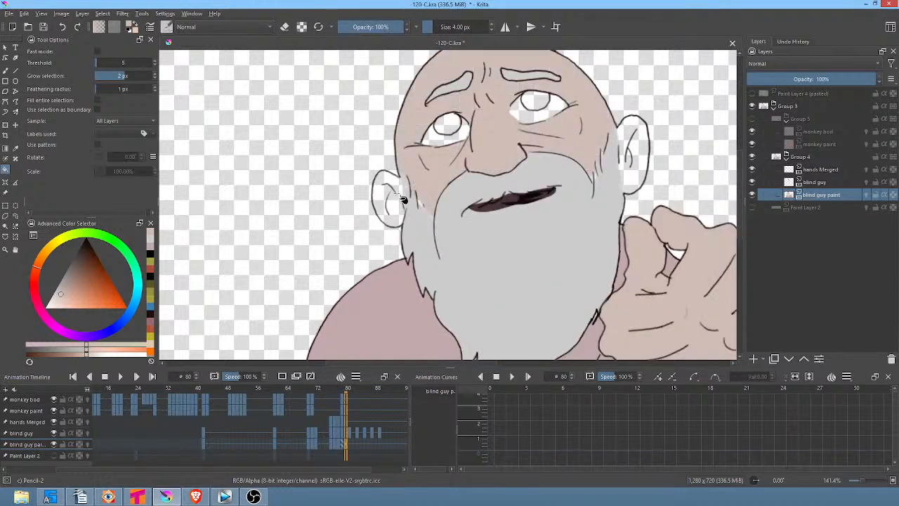
click(382, 207)
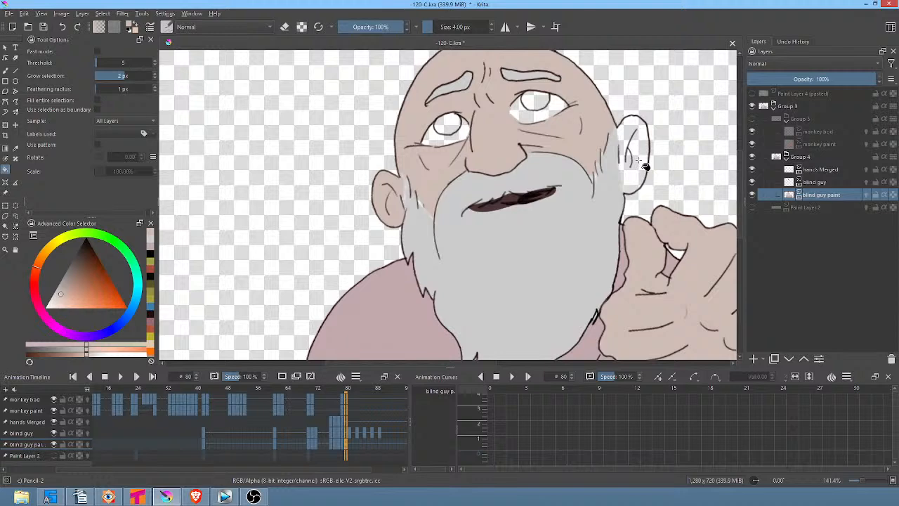
click(643, 165)
key(Left)
click(643, 166)
click(389, 208)
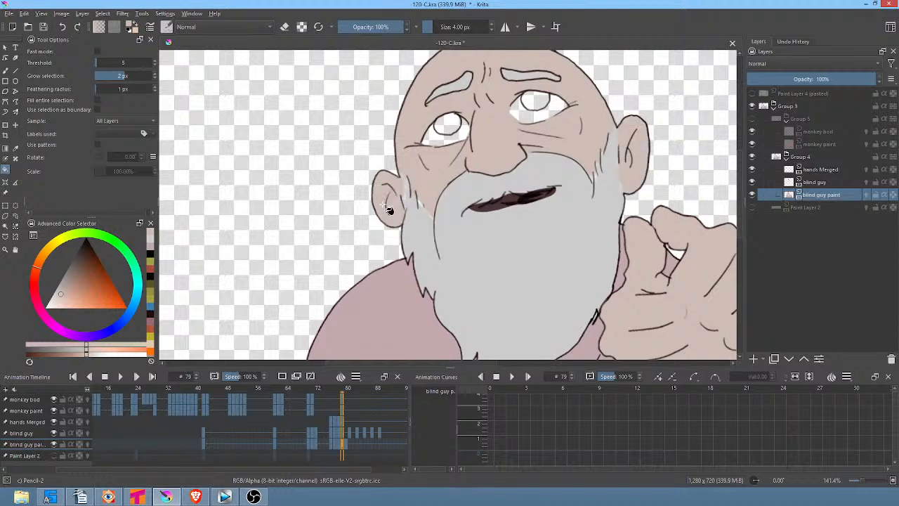
key(Left)
click(389, 208)
click(629, 167)
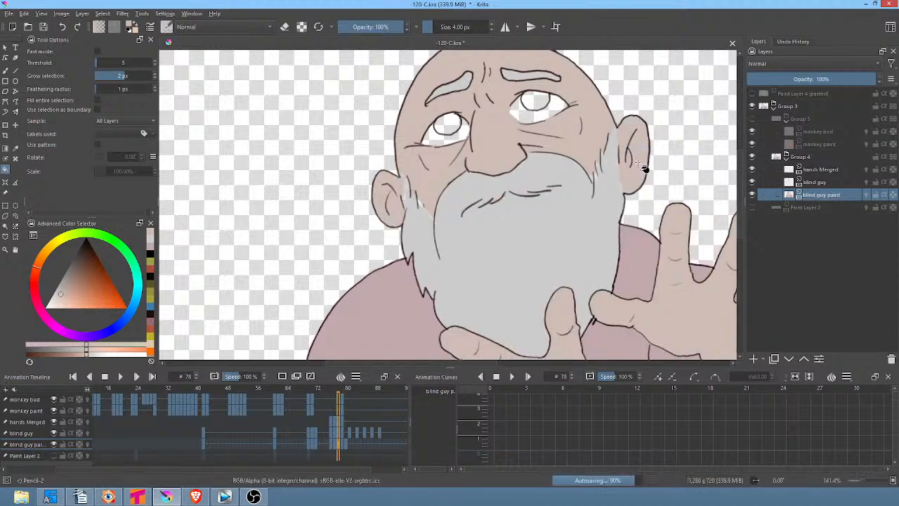
Fill both ears with the same skin tone on frames 77 and 76
key(Left)
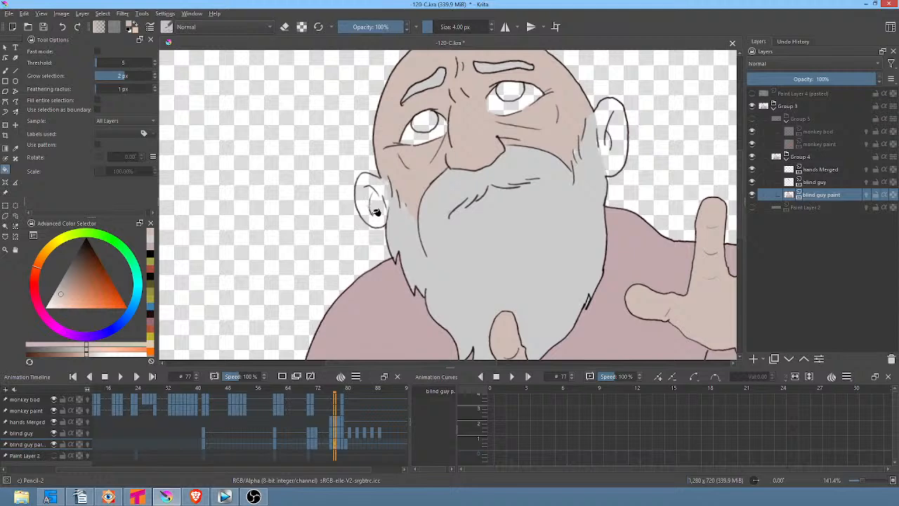
click(378, 208)
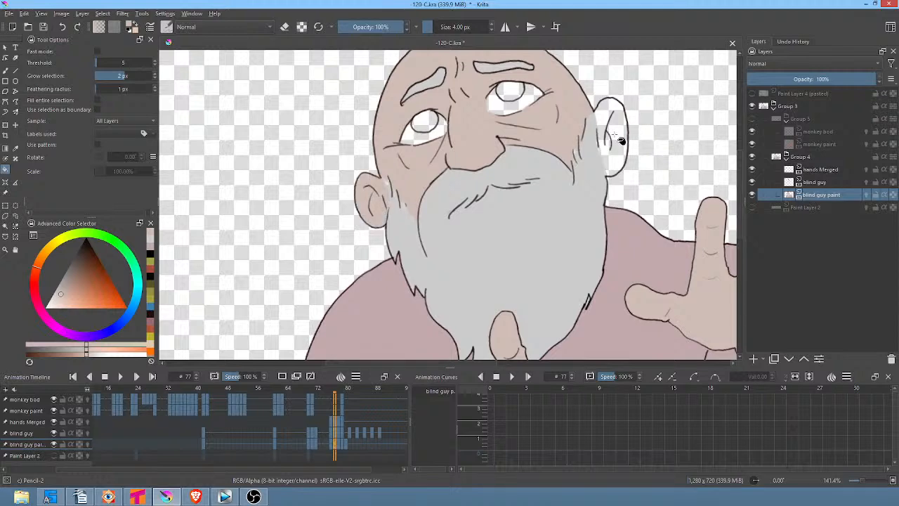
click(622, 141)
key(Left)
click(360, 225)
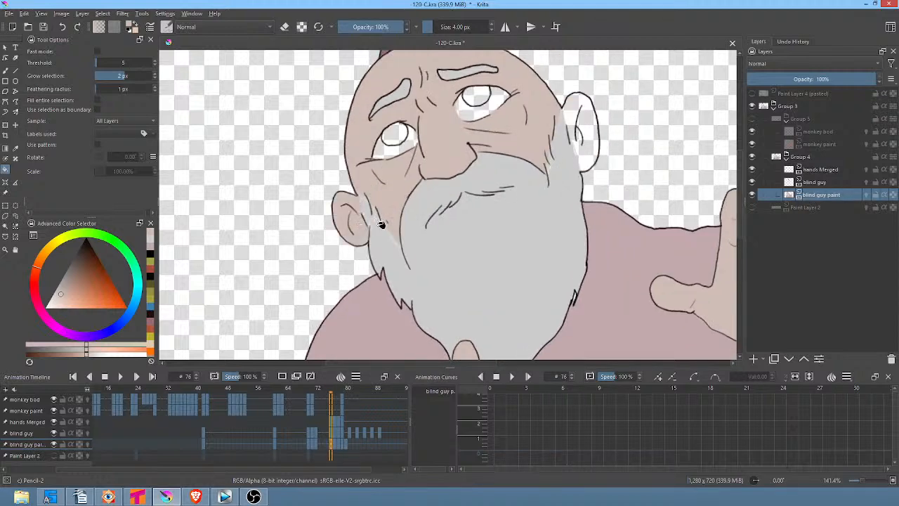
click(588, 134)
Step through the frames from about 71 to 80 to check the face and ear fills on the whole figure
key(Left)
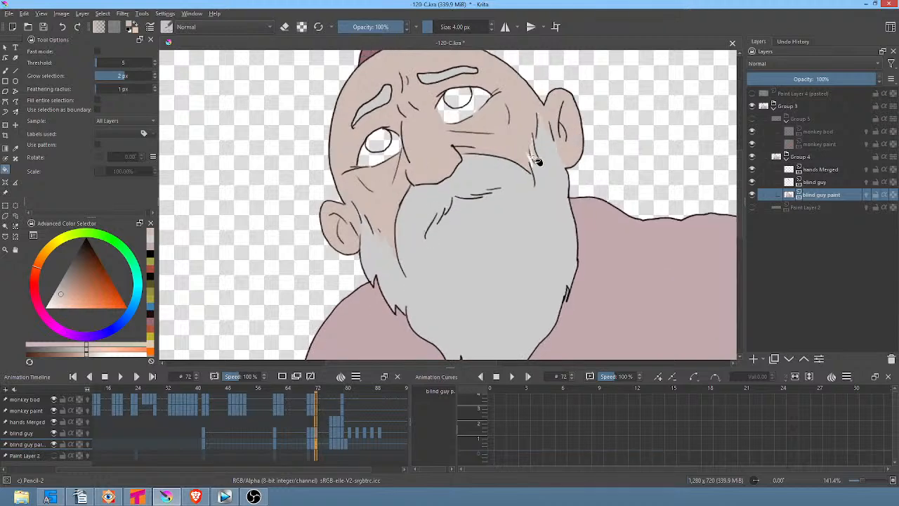
key(Left)
key(Right)
key(Right)
key(Right)
key(Right)
key(Right)
key(Right)
key(Right)
key(Right)
key(Right)
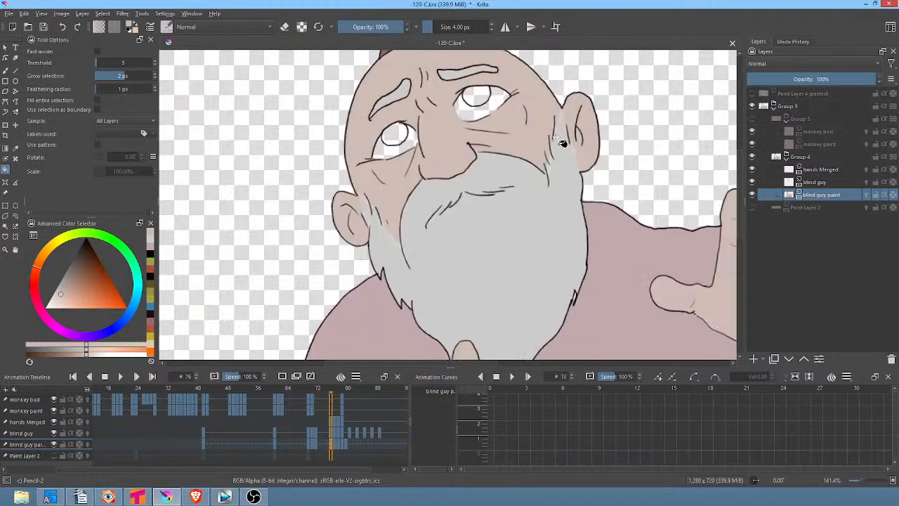
scroll(576, 142, down, 4)
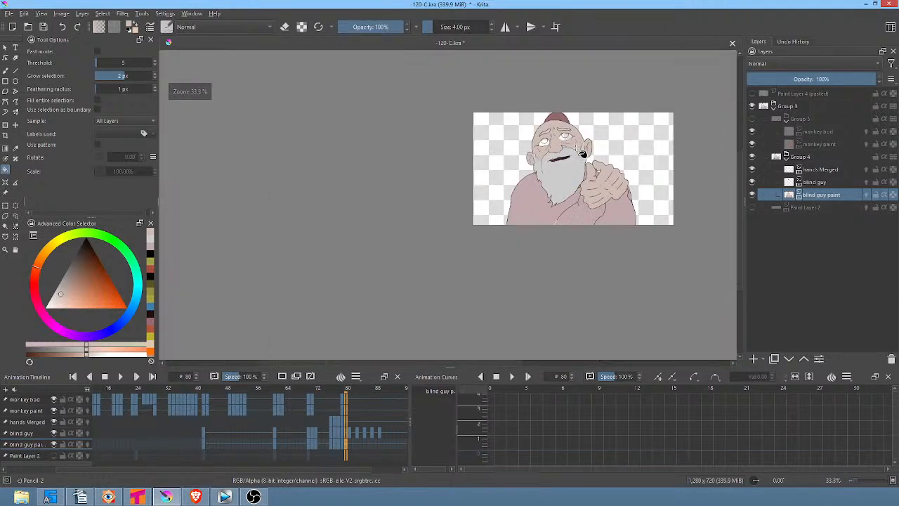
scroll(604, 156, up, 2)
drag(594, 160, 552, 165)
key(Left)
key(Left)
key(Left)
key(Left)
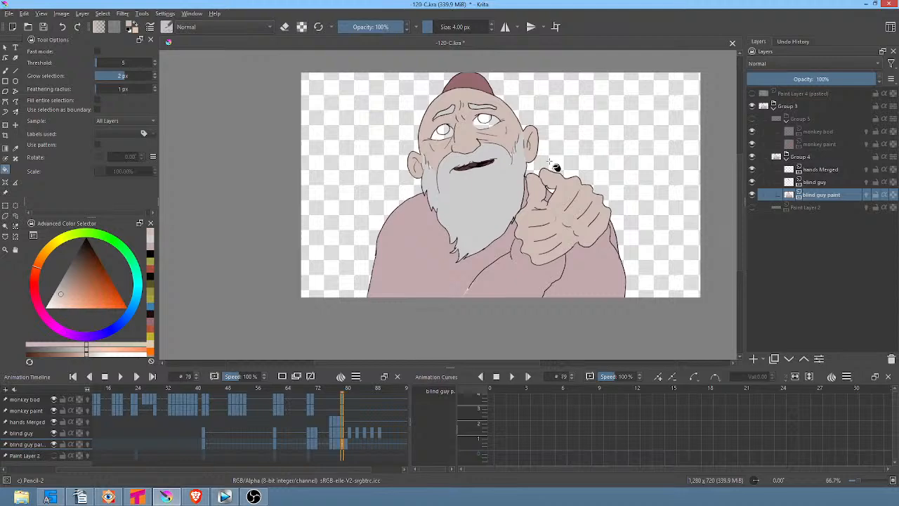
Fill the uncoloured beard patch between the fingers on frame 78 with the beard's light grey
key(Right)
key(Right)
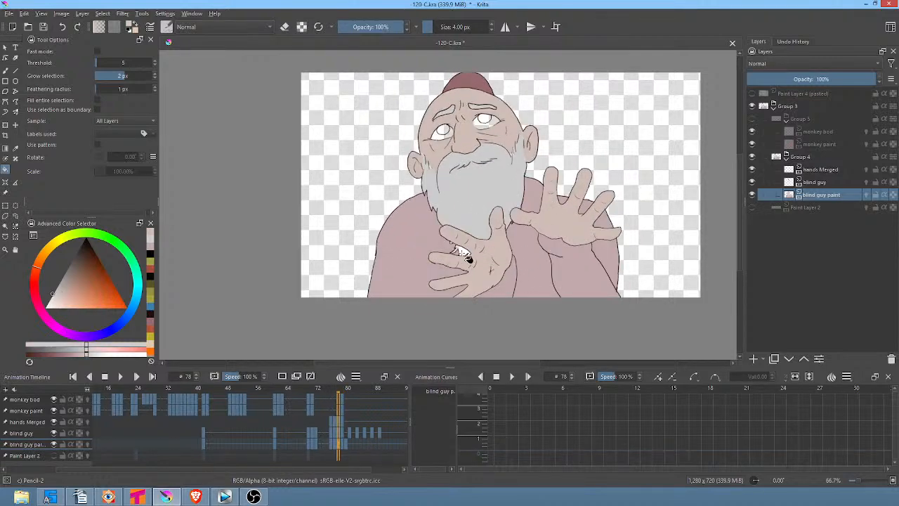
scroll(465, 254, up, 4)
scroll(516, 150, down, 4)
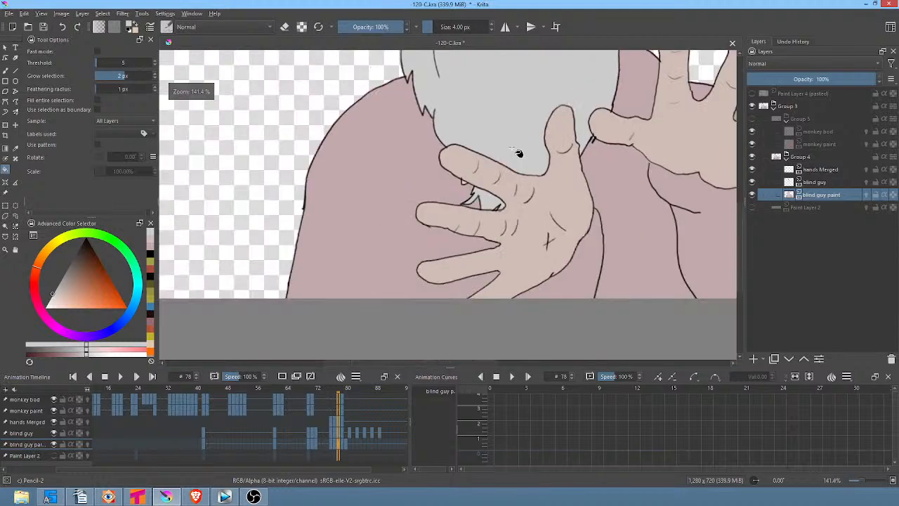
Sample the robe's mauve and cover the pale gap at the lower end of the sleeve outline with the pencil, from frame 79 onward
key(Right)
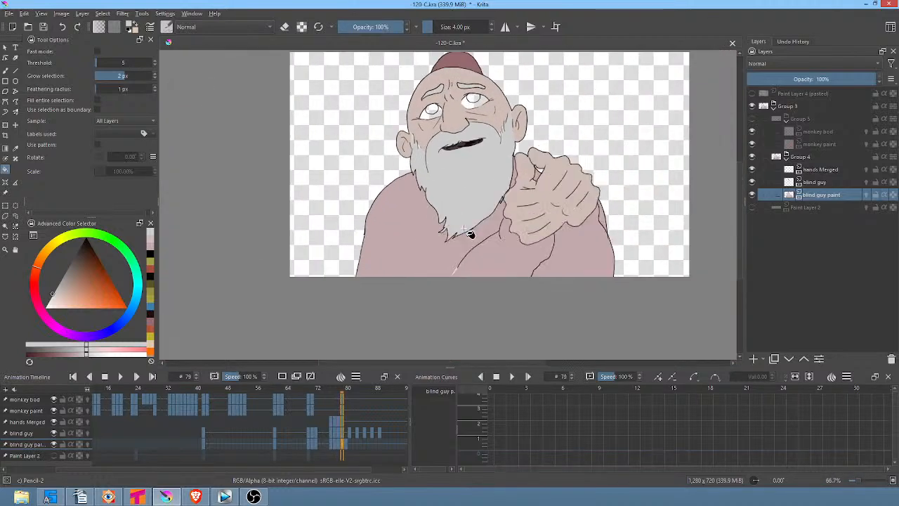
key(Left)
key(Right)
ctrl+click(472, 270)
key(p)
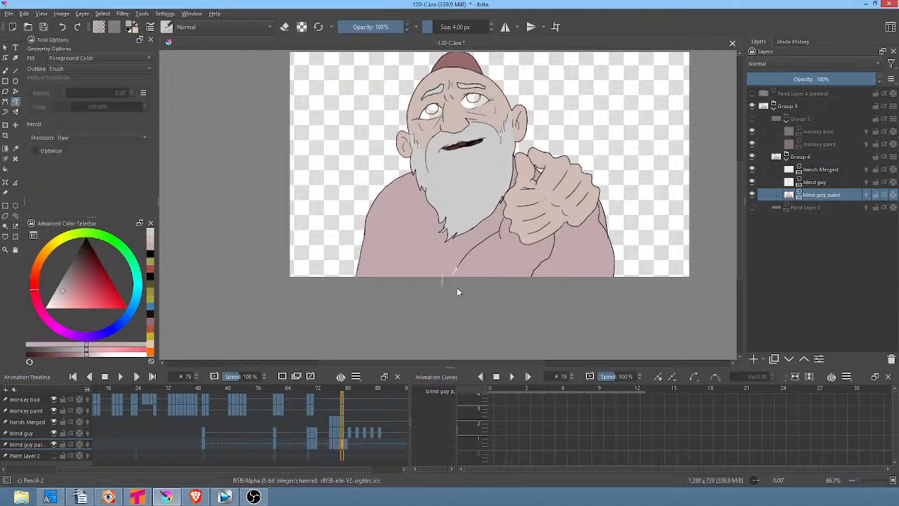
key(Right)
key(Right)
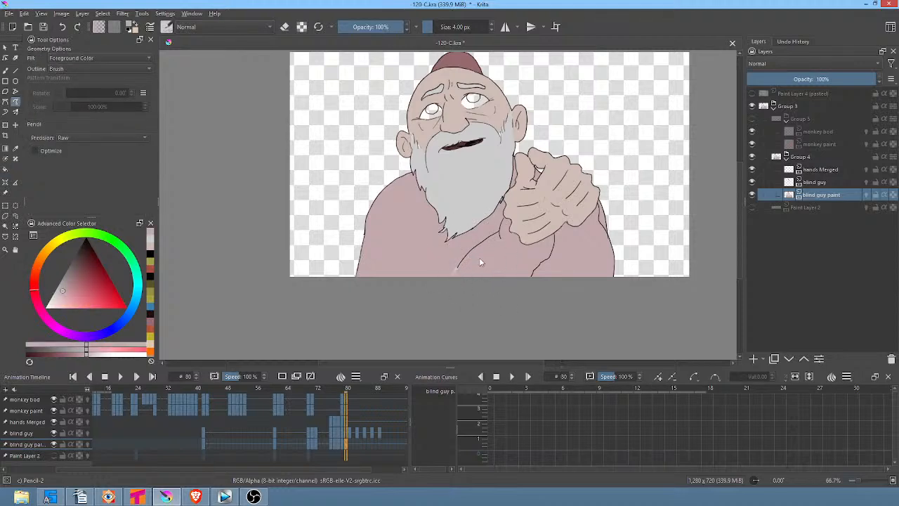
key(Left)
key(Left)
key(Right)
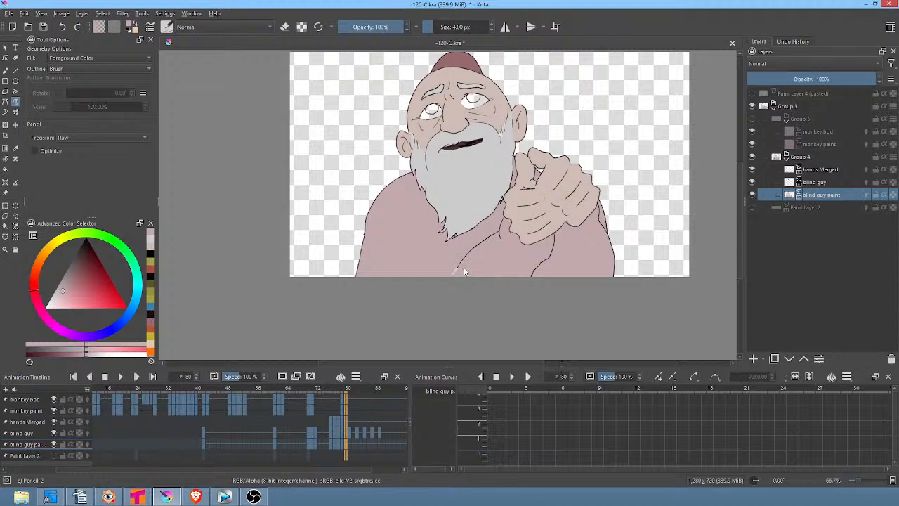
key(Right)
key(Right)
key(Right)
key(Right)
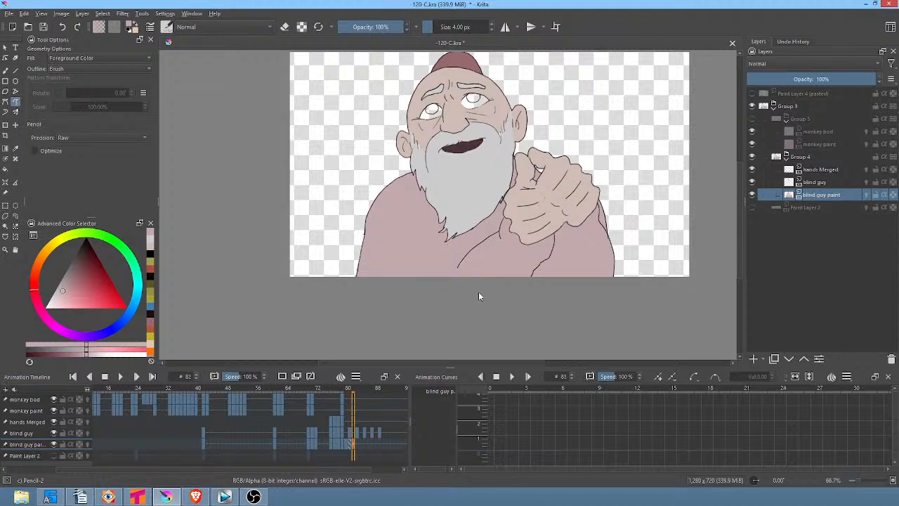
Step back and forth between frames 72 and 82 to review the old man's colouring and robe lines
key(Left)
key(Left)
key(Left)
key(Left)
key(Left)
key(Left)
key(Left)
key(Left)
key(Left)
key(Left)
key(Left)
key(Left)
key(Left)
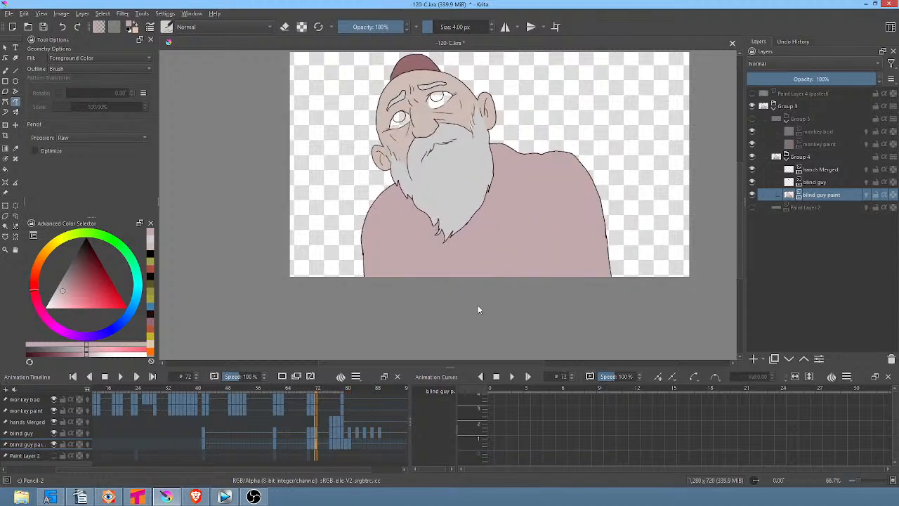
key(Right)
key(Right)
key(Right)
key(Right)
key(Right)
key(Right)
key(Right)
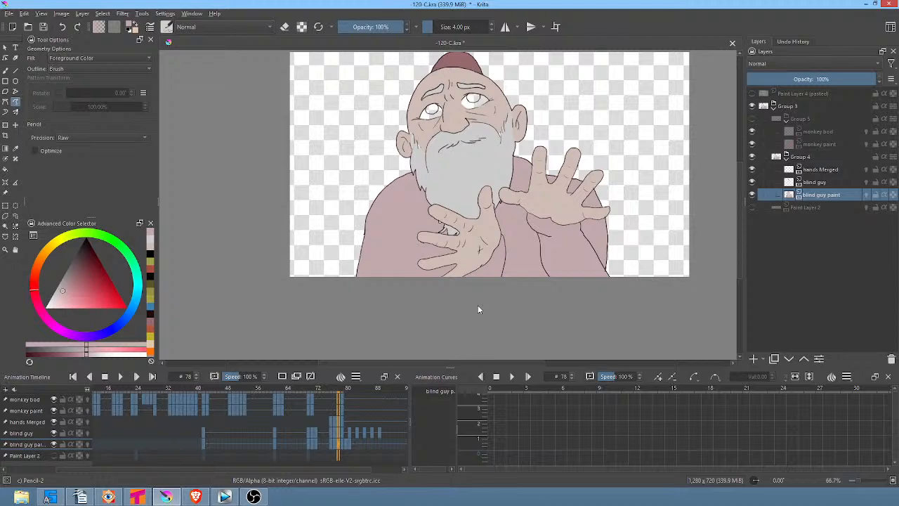
key(Left)
key(Left)
key(Left)
key(Left)
key(Left)
key(Left)
key(Left)
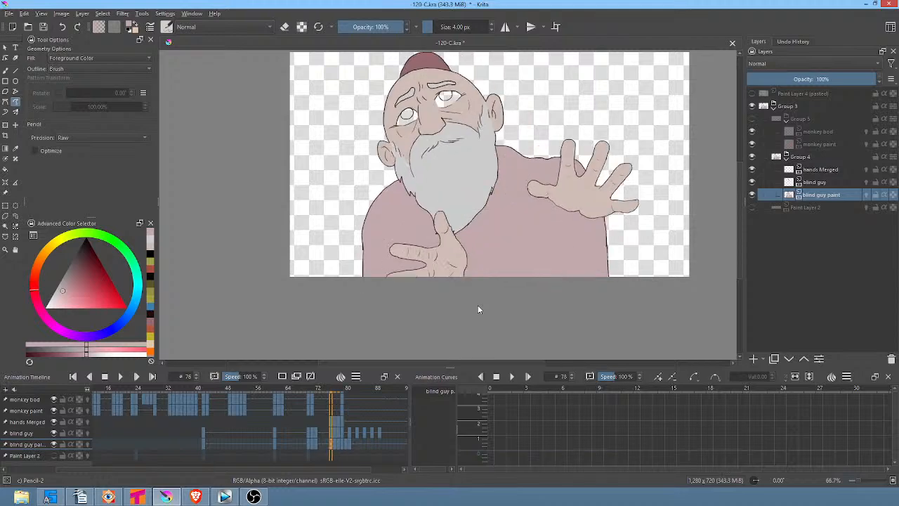
key(Right)
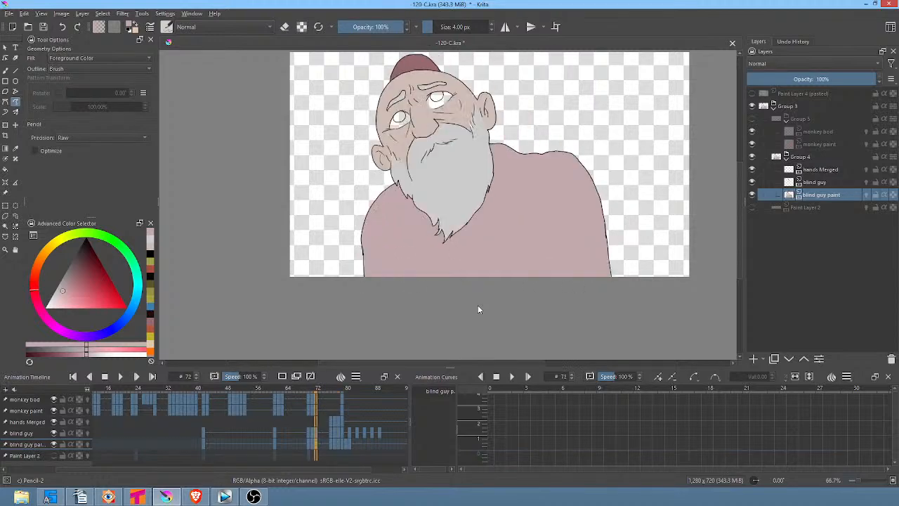
key(Right)
key(Left)
Draw thin black fold lines on the robe in frame 72 of the blind guy layer with the freehand brush, using frame 71 as reference
click(820, 183)
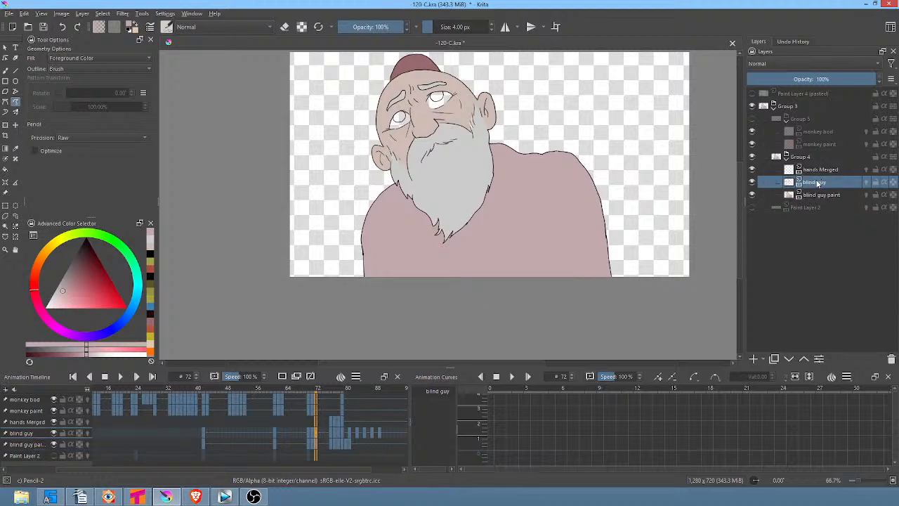
key(b)
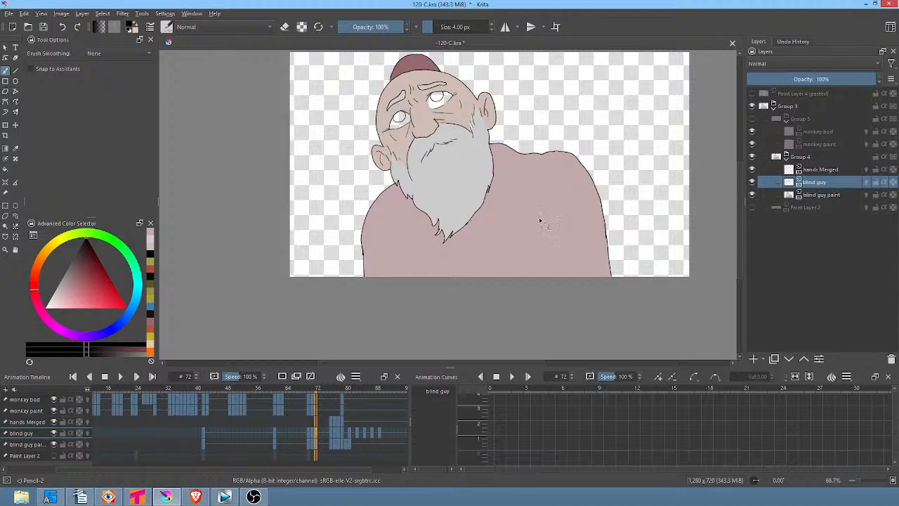
mouse_move(537, 217)
mouse_down()
mouse_move(548, 262)
mouse_move(536, 222)
mouse_up()
key(Left)
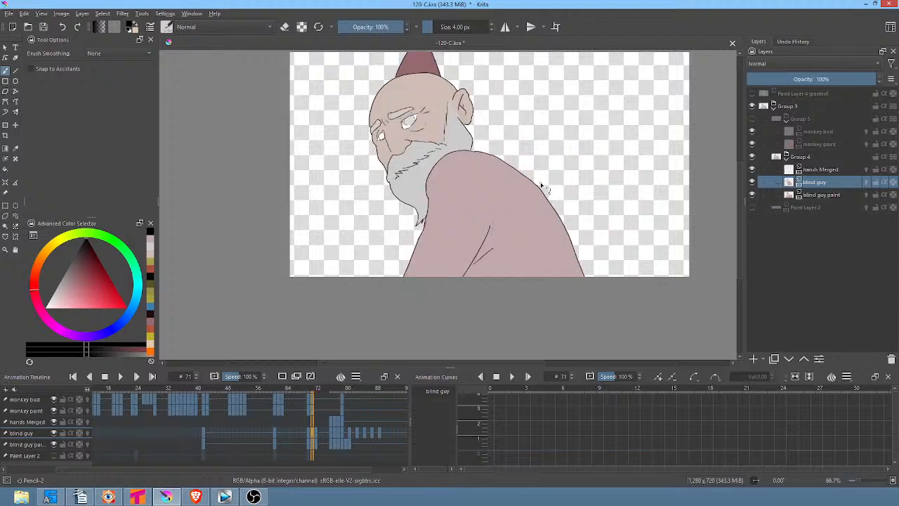
key(Right)
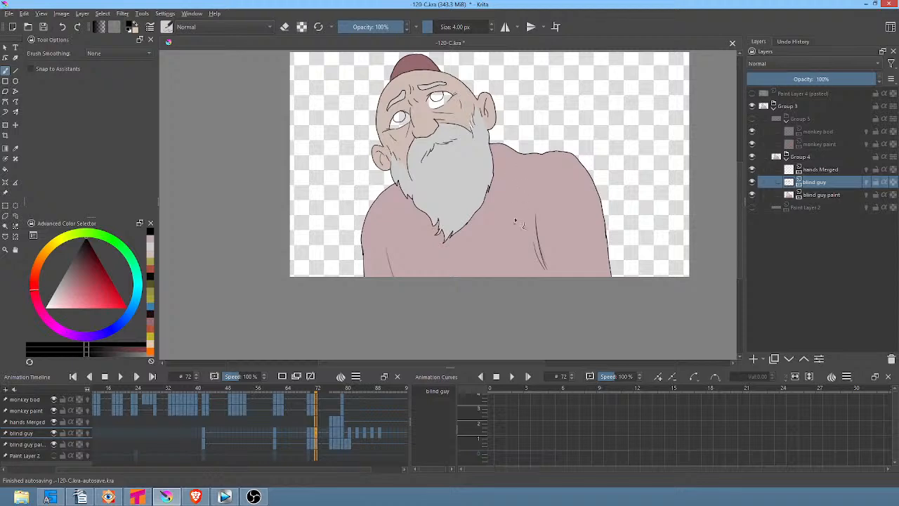
drag(516, 223, 517, 180)
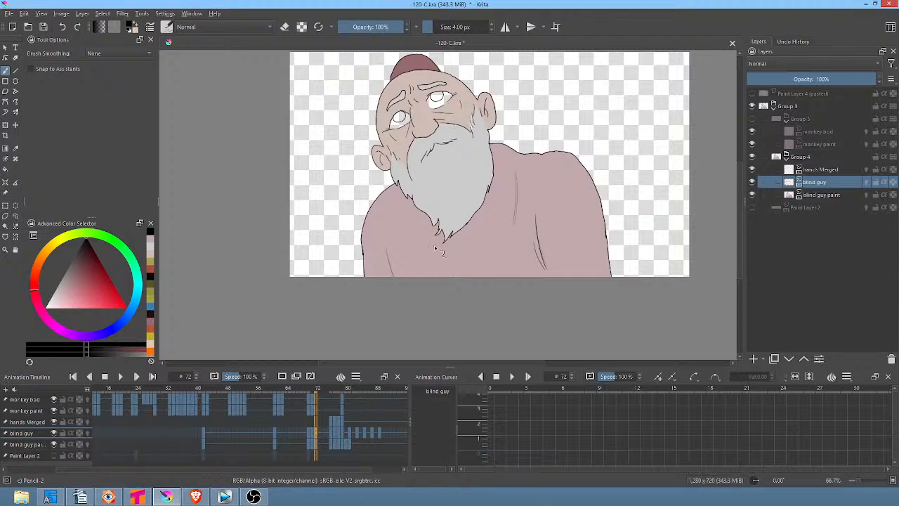
key(period)
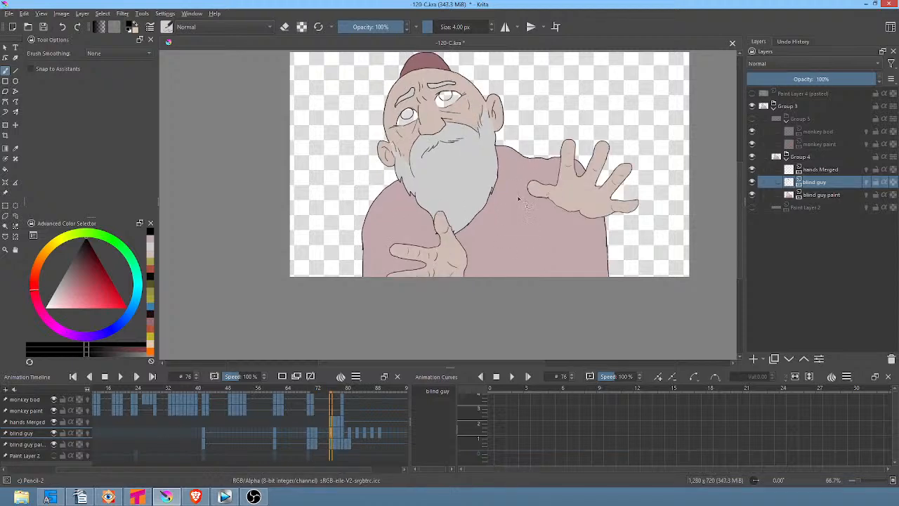
Draw thin fold lines on the robe beside the beard in frame 78 of the blind guy layer, checking the neighbouring frames
key(period)
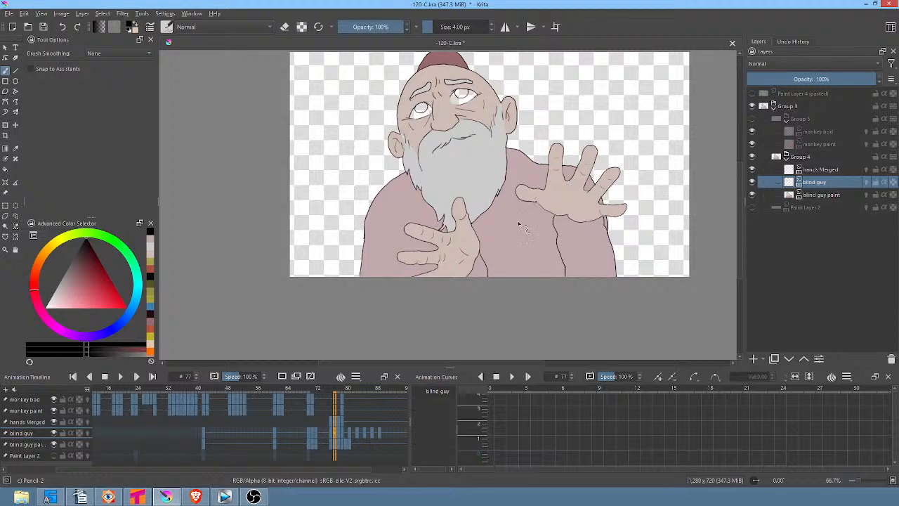
key(period)
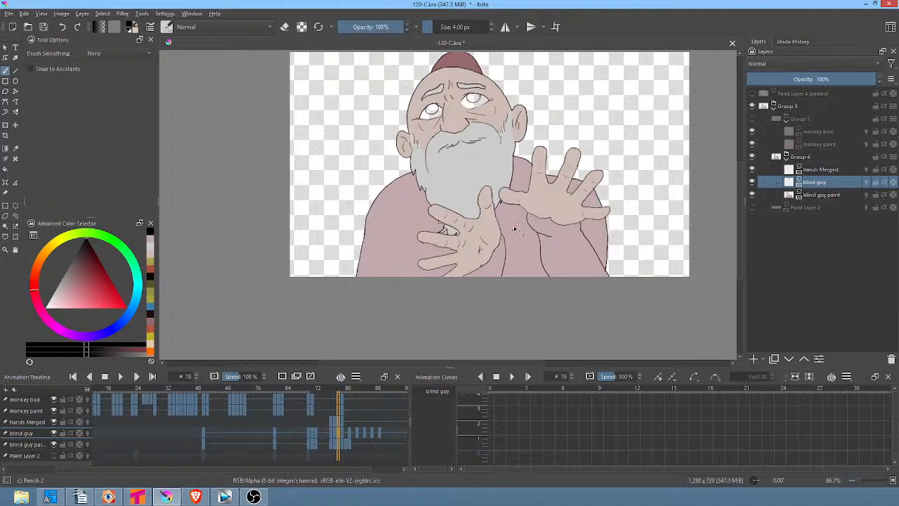
key(period)
key(comma)
key(period)
key(Left)
key(Right)
key(Right)
key(Left)
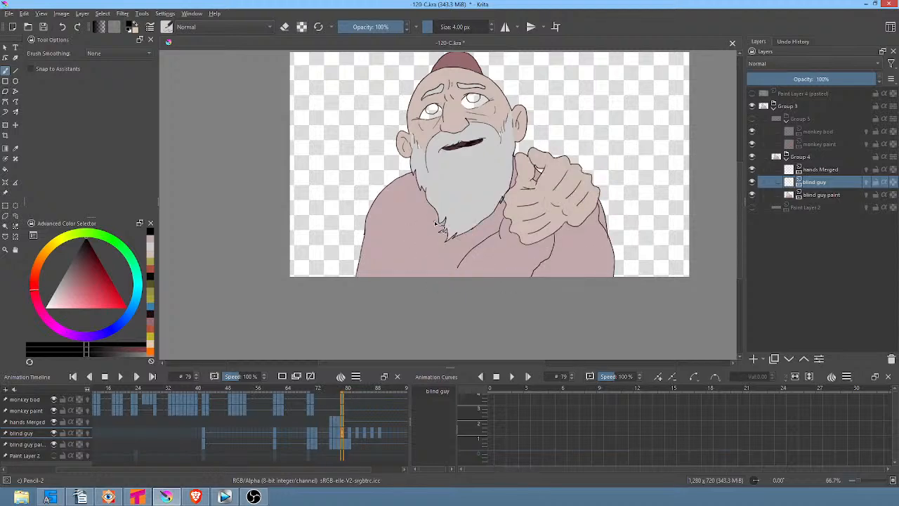
Step back and forth between frames 78 and 81 to compare the robe's fold lines with the hand and mouth poses
key(Left)
key(Right)
key(Right)
key(Right)
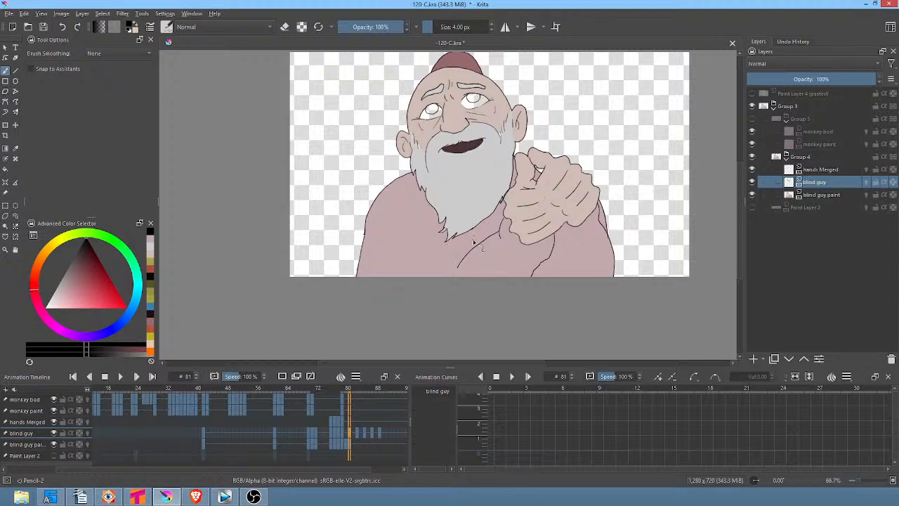
key(Left)
key(Left)
key(Left)
key(Right)
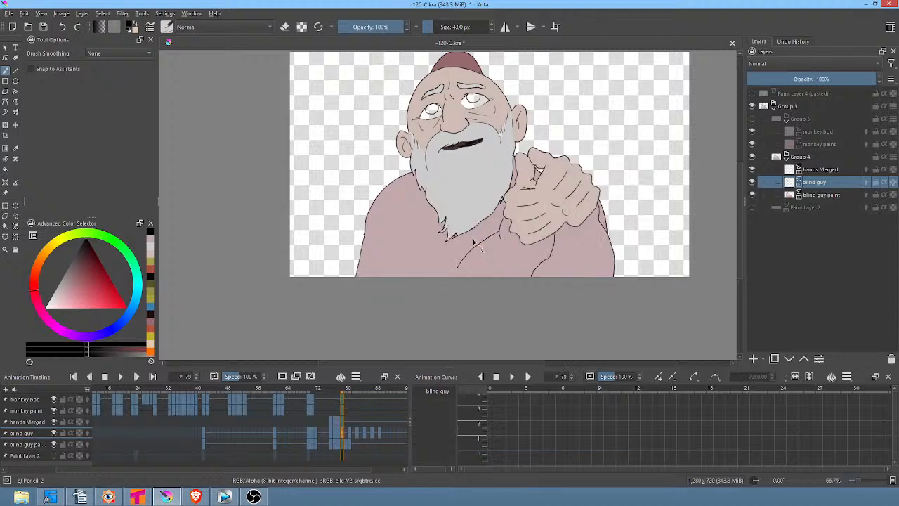
key(Left)
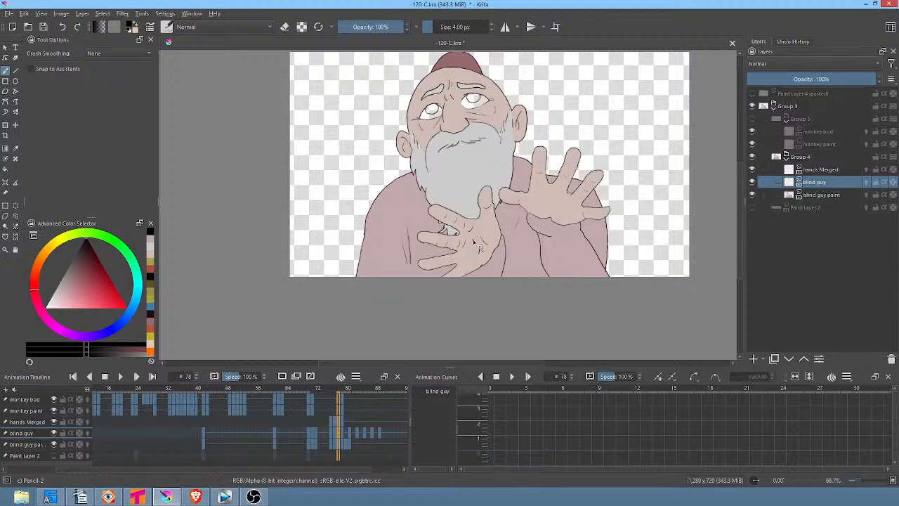
Draw thin fold lines on the robe in frame 79 of the blind guy paint layer, using the adjacent frames as reference
click(822, 195)
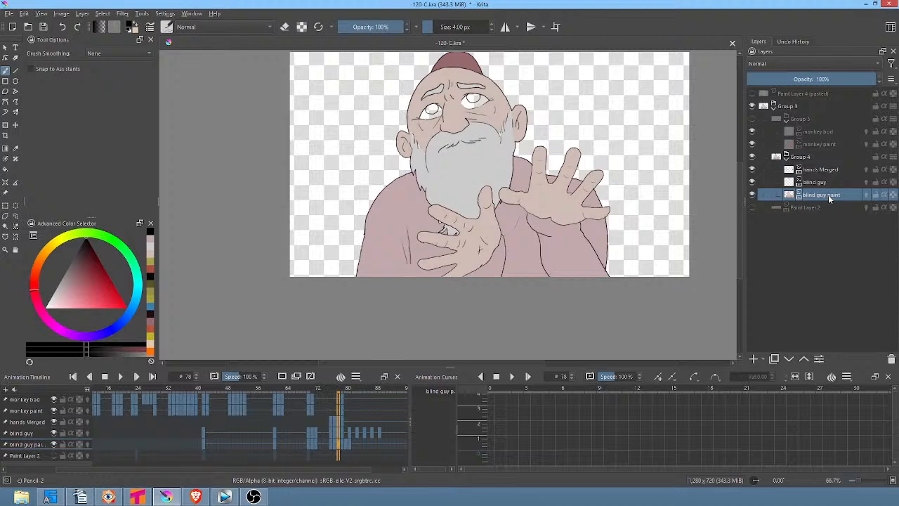
key(Right)
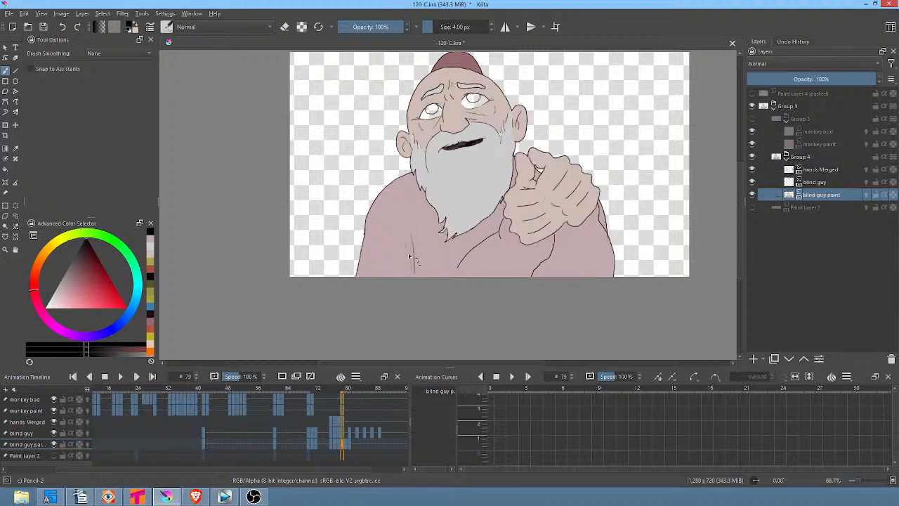
key(Right)
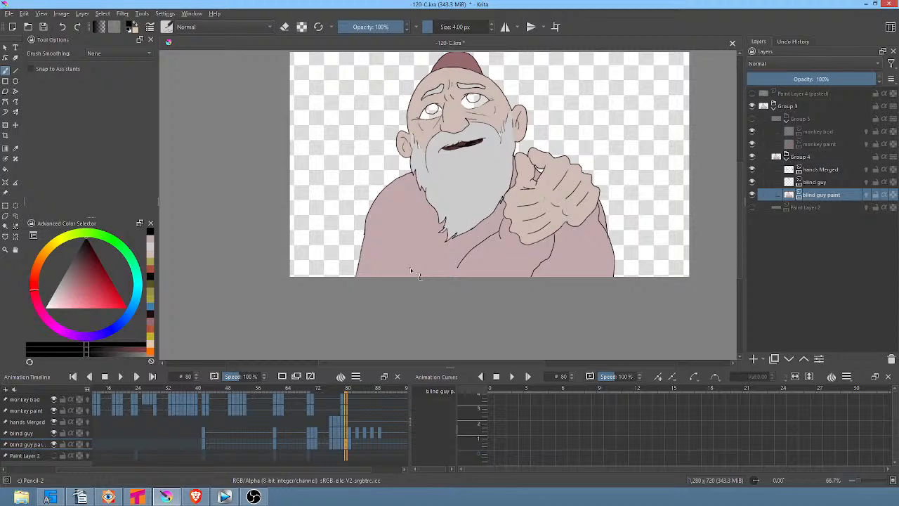
key(Left)
key(Right)
key(Left)
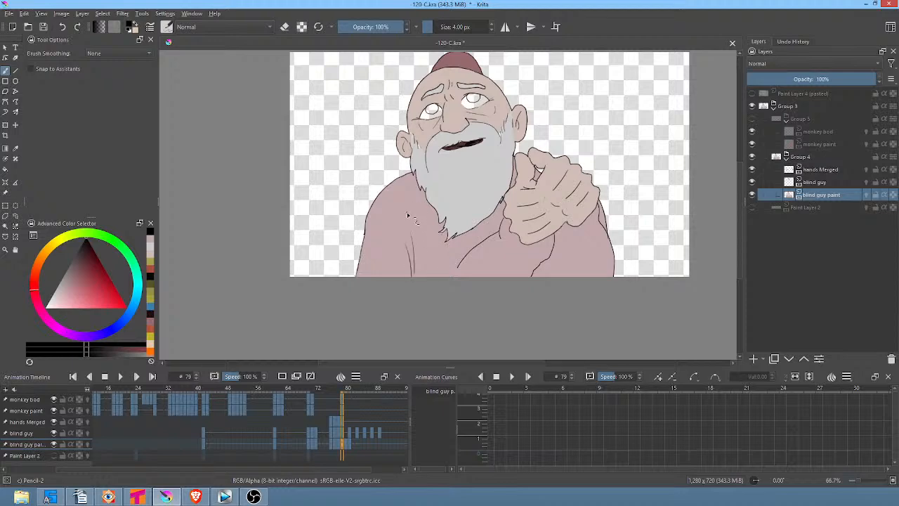
Lasso the robe's fold lines in frame 79 of the blind guy paint layer and carry them over to the following frames with the Transform tool
key(l)
drag(400, 300, 413, 212)
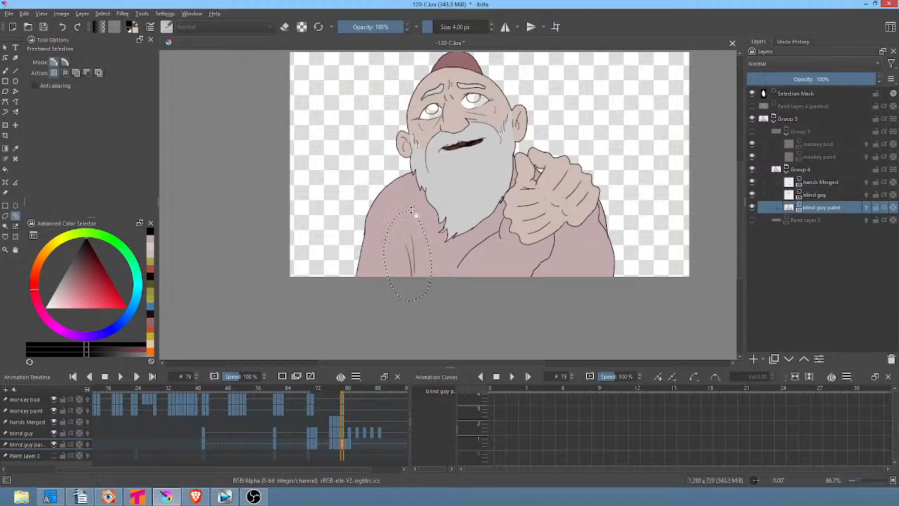
key(period)
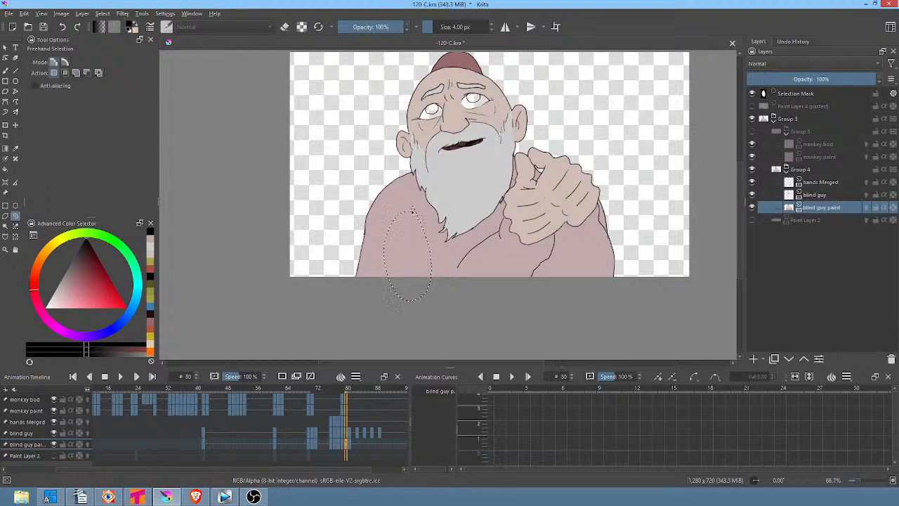
key(ctrl+t)
key(period)
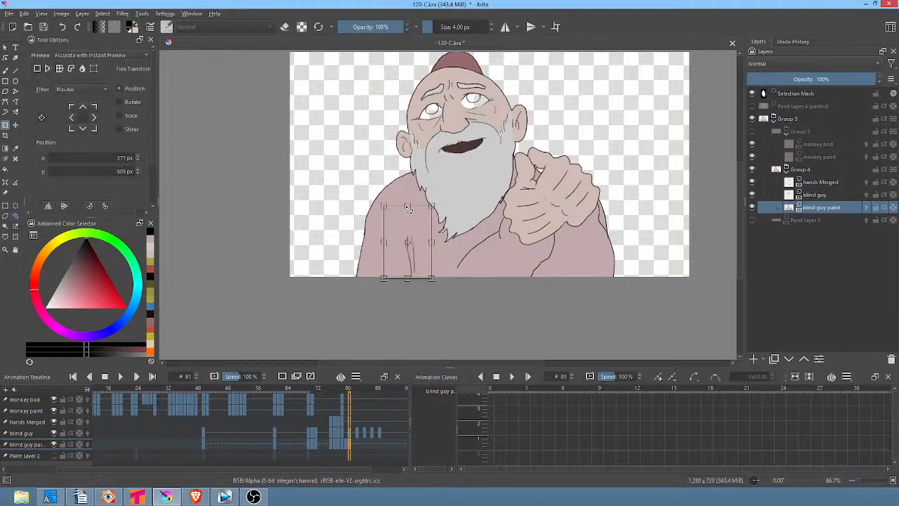
Go to frame 86 of the animation and clear the selection around the robe fold
key(period)
key(period)
key(period)
key(period)
key(period)
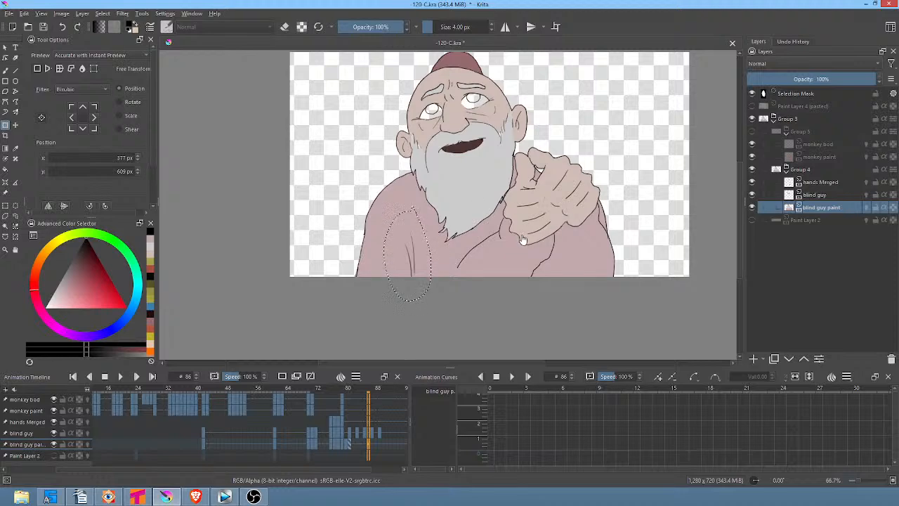
key(ctrl+shift+a)
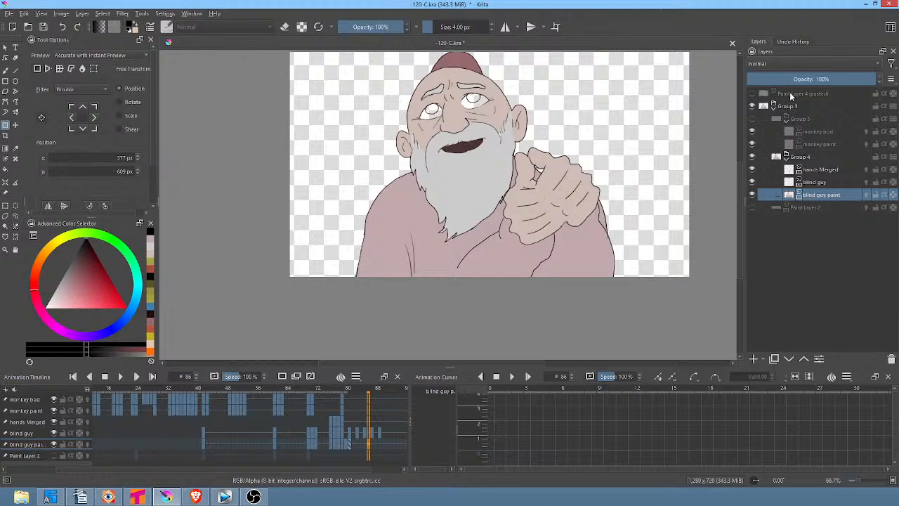
Show the pasted reference painting and sample the iris's pale grey-blue as the fill colour
click(751, 93)
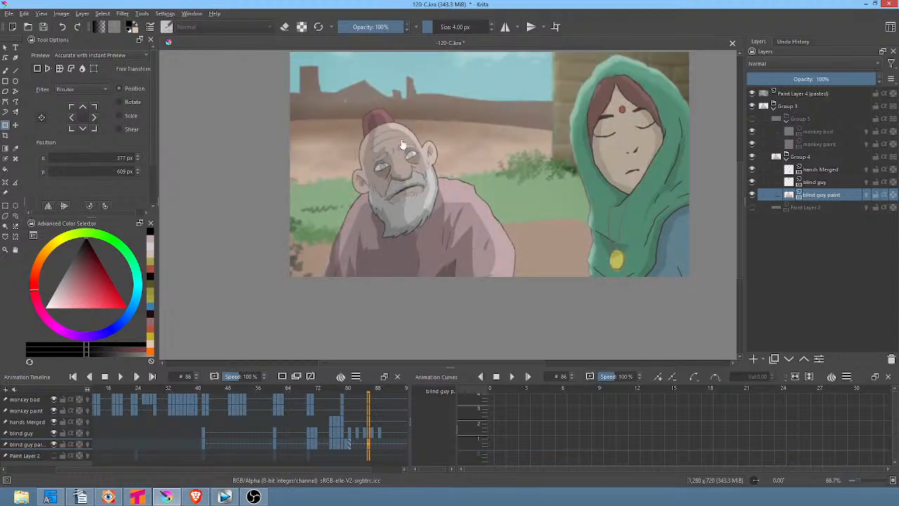
scroll(401, 146, up, 6)
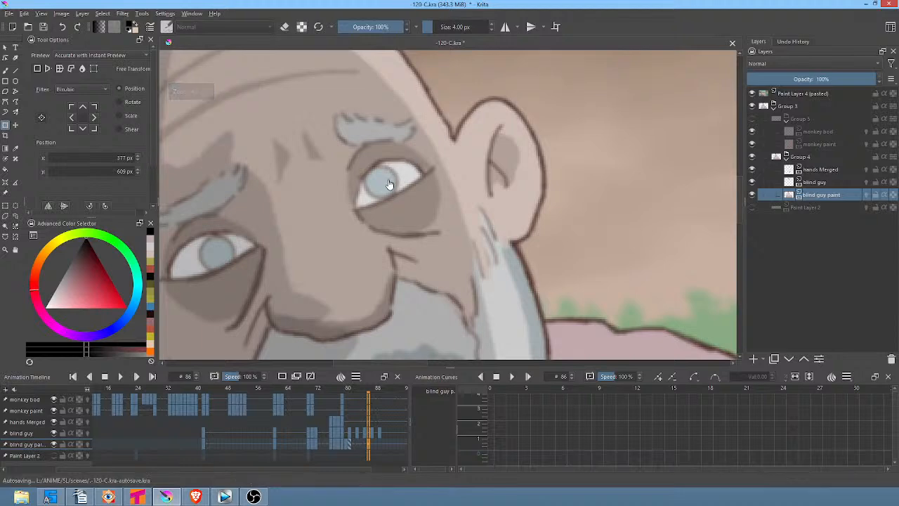
key(f)
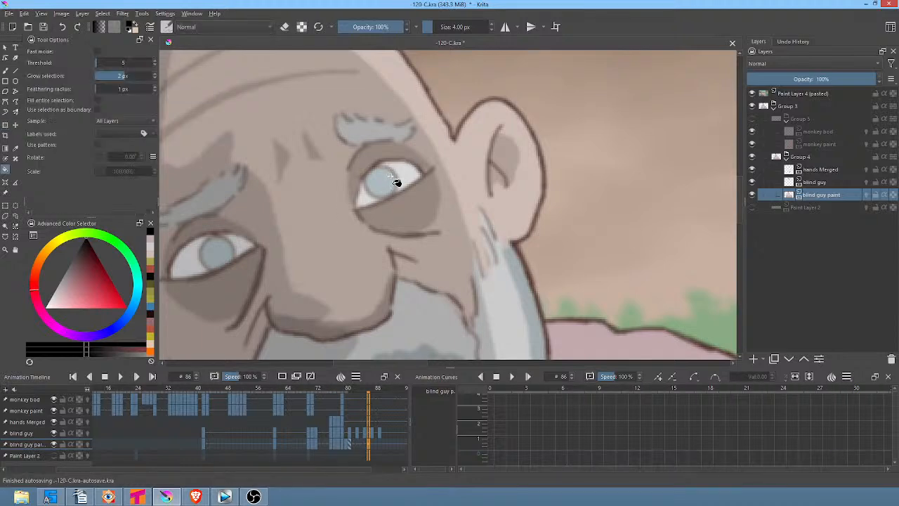
ctrl+click(385, 177)
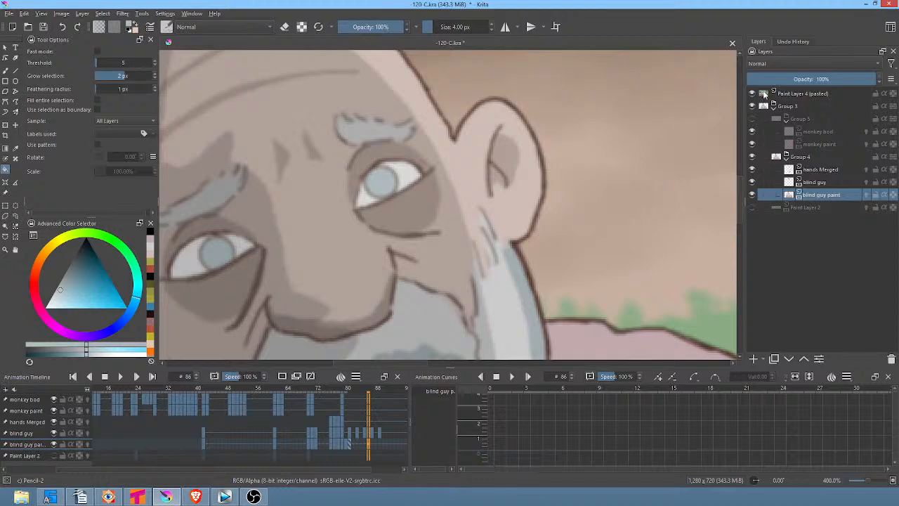
Hide the reference painting and fill both of the old man's irises with the sampled grey-blue on frame 86
click(753, 96)
scroll(537, 181, down, 3)
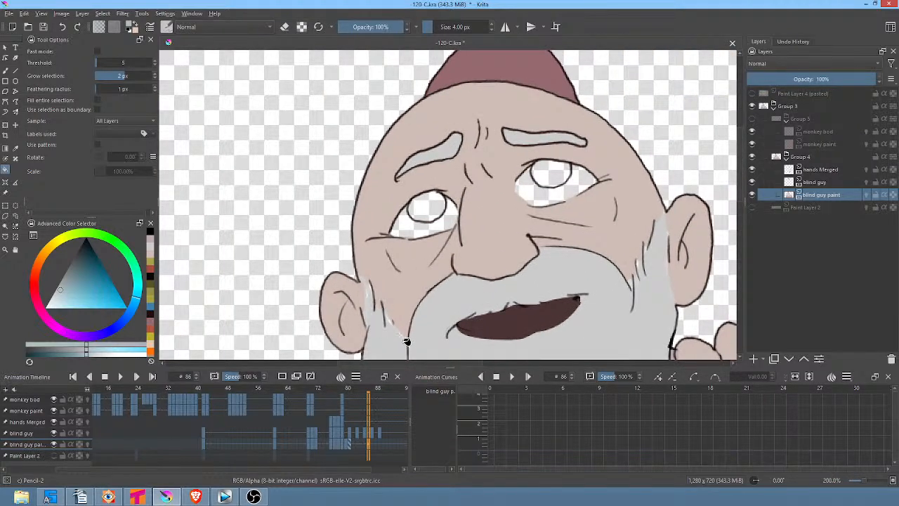
click(432, 205)
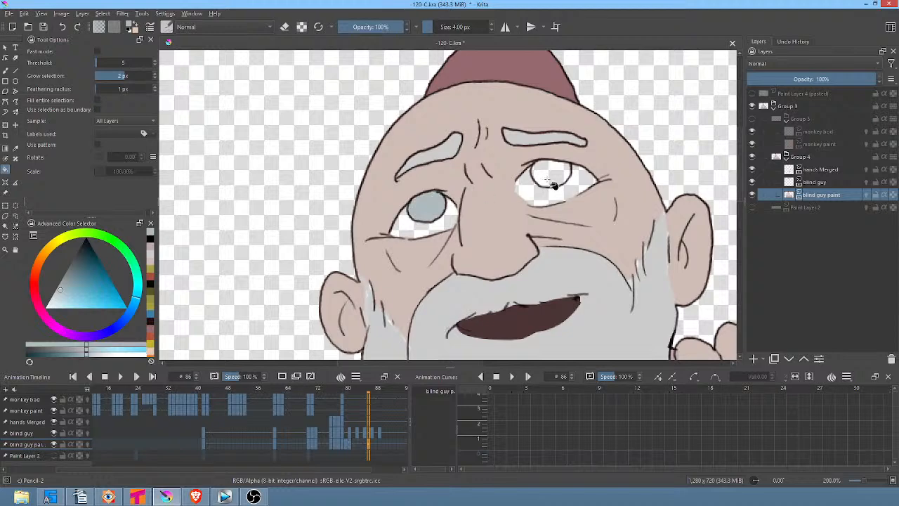
click(552, 180)
Fill both irises with the grey-blue on frame 81 of the blind guy paint layer
key(Left)
key(Left)
key(Left)
key(Left)
key(Left)
key(Left)
key(Left)
key(Left)
key(Left)
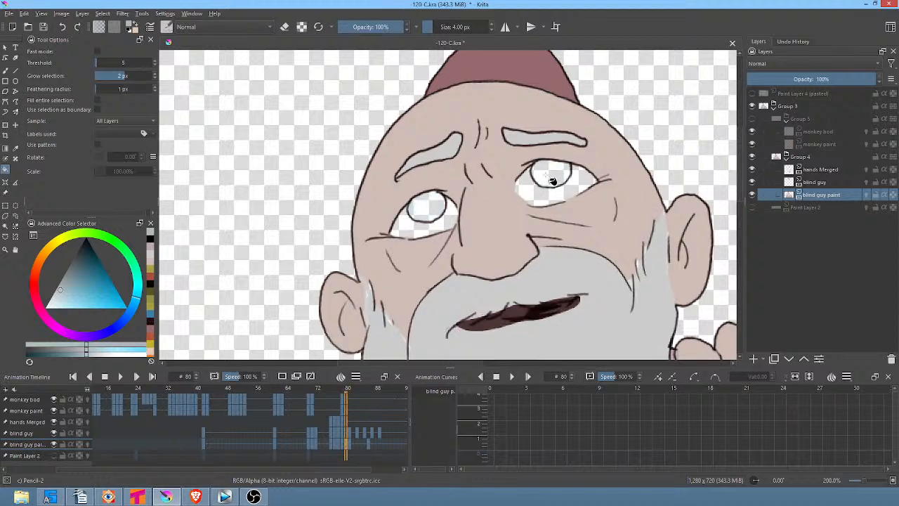
key(space)
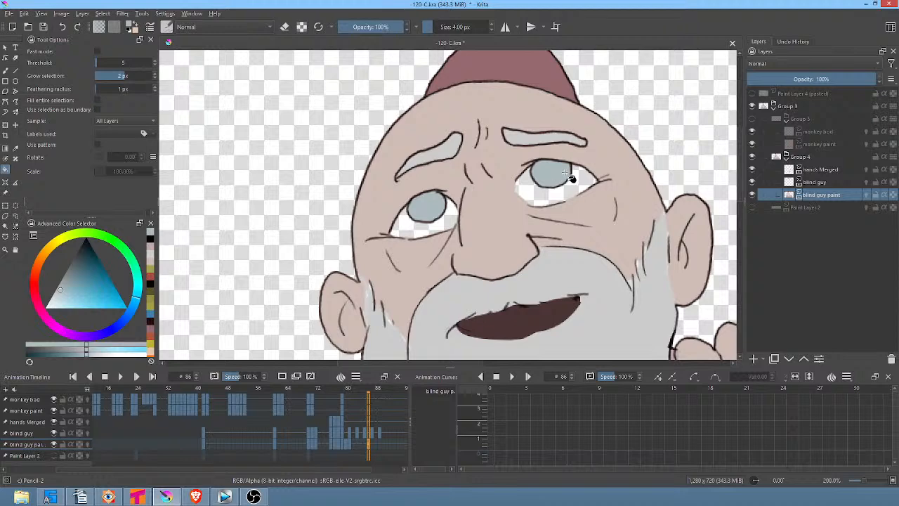
click(555, 173)
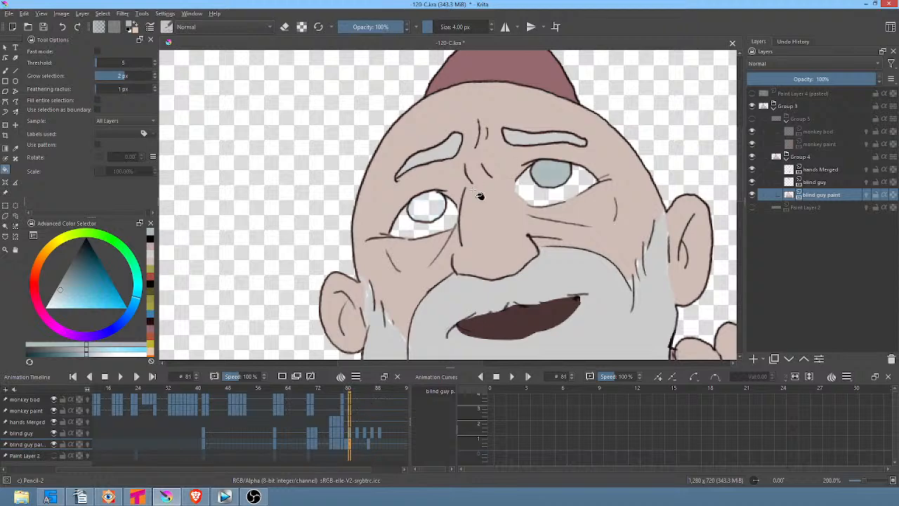
click(430, 206)
Fill both irises with the grey-blue on frames 80 and 79
key(Left)
click(430, 206)
click(554, 183)
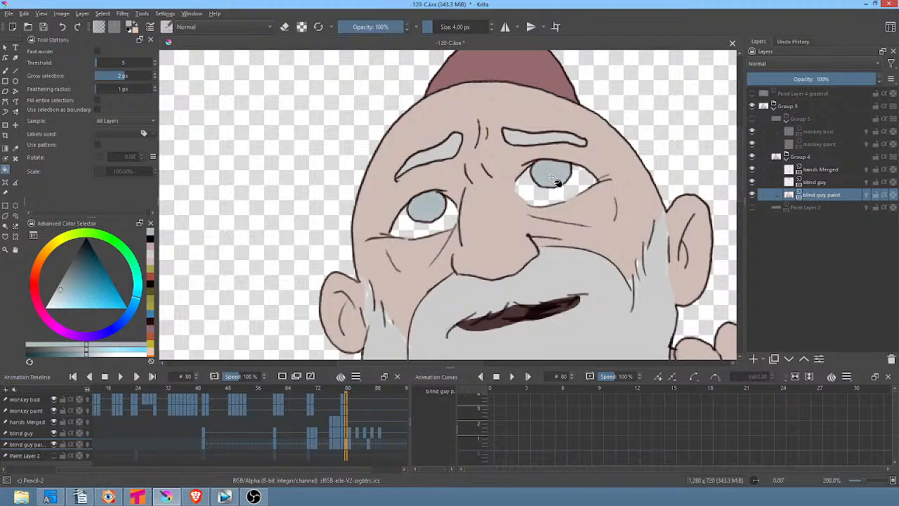
key(Left)
click(440, 205)
click(557, 176)
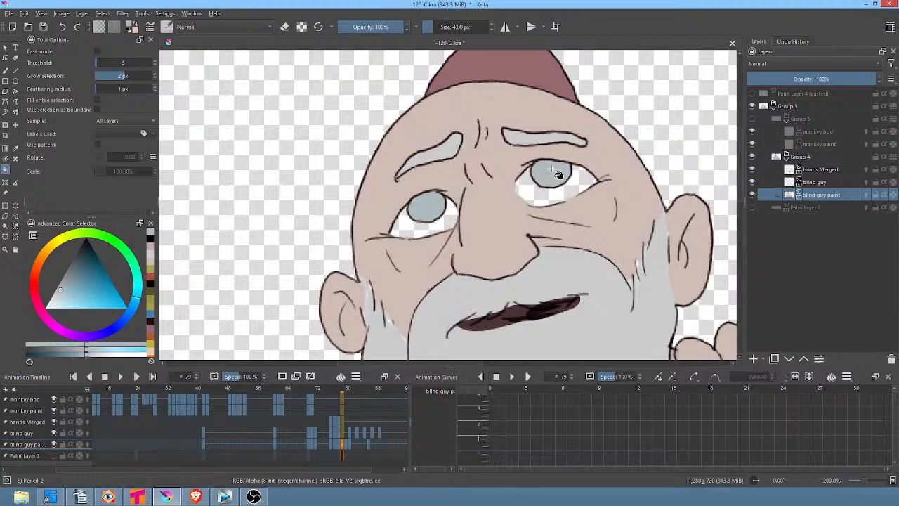
Fill both irises with the grey-blue on frames 78 and 77
key(Left)
click(423, 207)
click(551, 177)
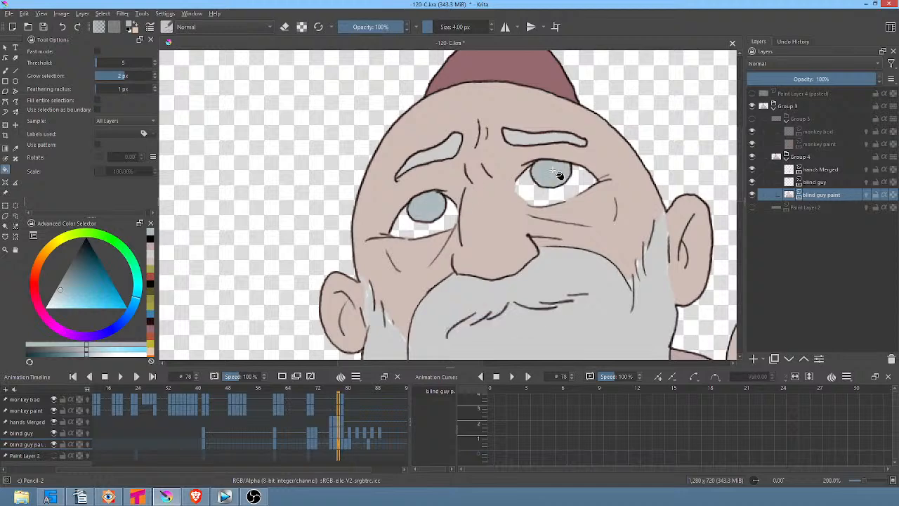
key(Left)
click(405, 207)
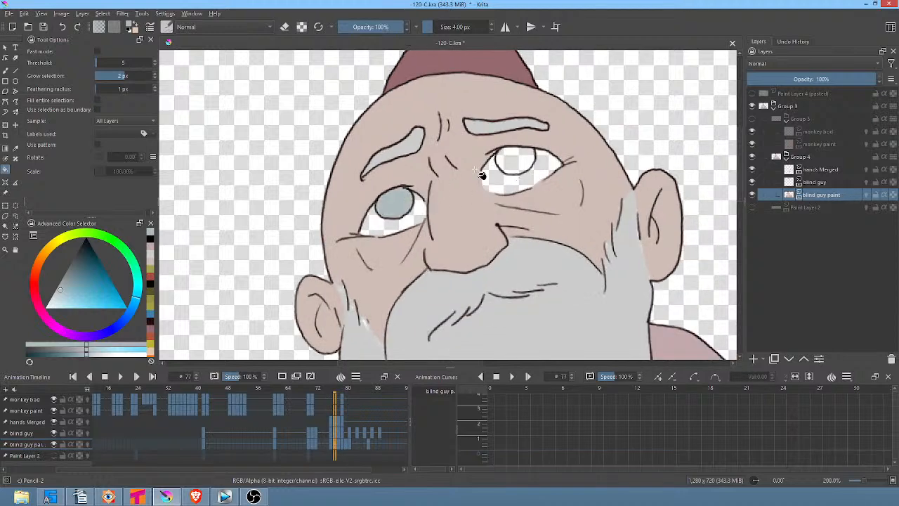
click(530, 168)
Fill both irises with the grey-blue on frames 76 and 72
key(Left)
click(359, 218)
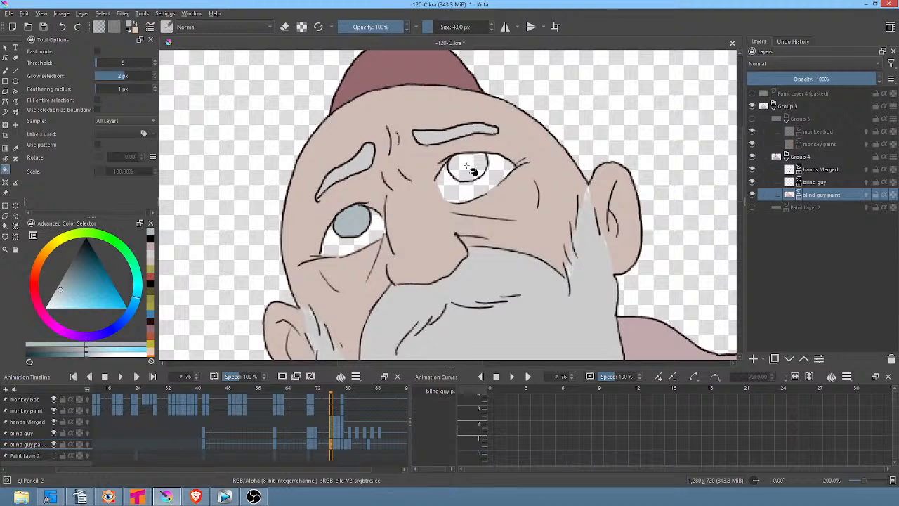
click(472, 170)
key(Left)
key(Left)
key(Left)
key(Left)
click(455, 175)
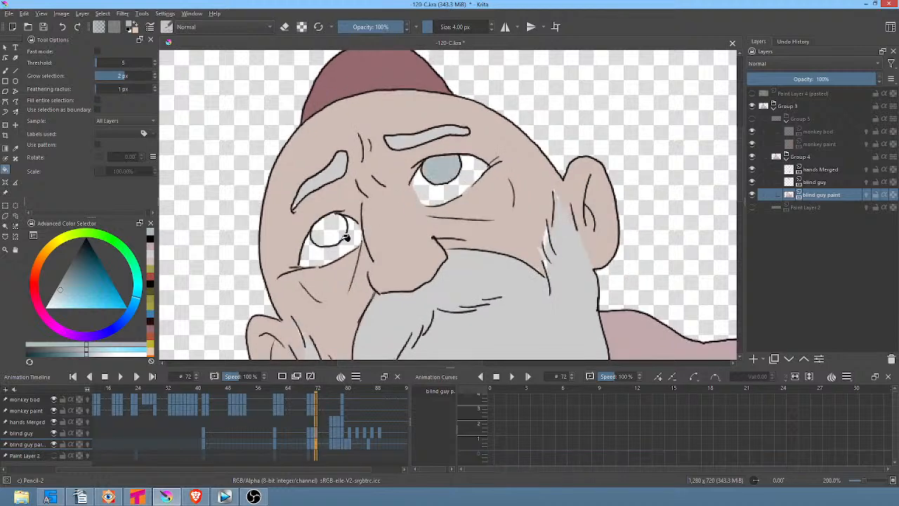
click(332, 237)
Fill both irises on frame 71 with the grey-blue, undoing the first fill attempt
key(Left)
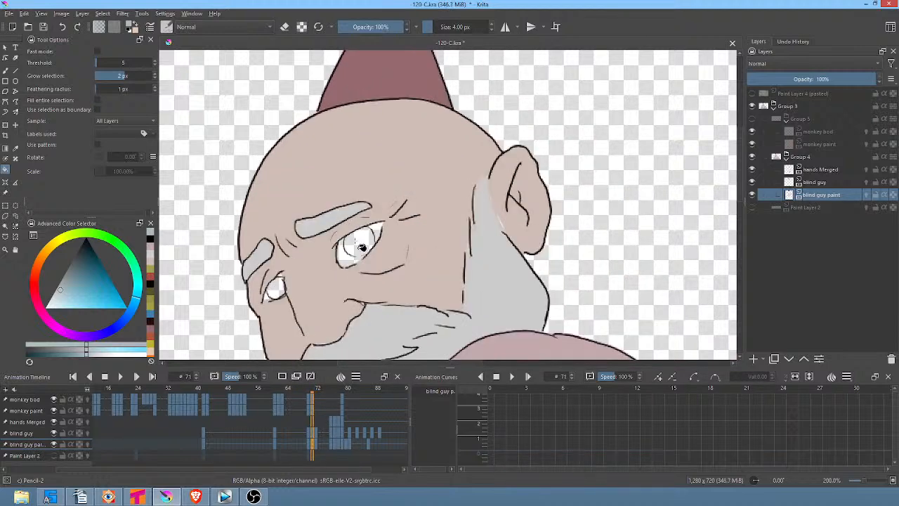
click(359, 245)
key(ctrl+z)
scroll(359, 244, up, 4)
drag(466, 173, 503, 160)
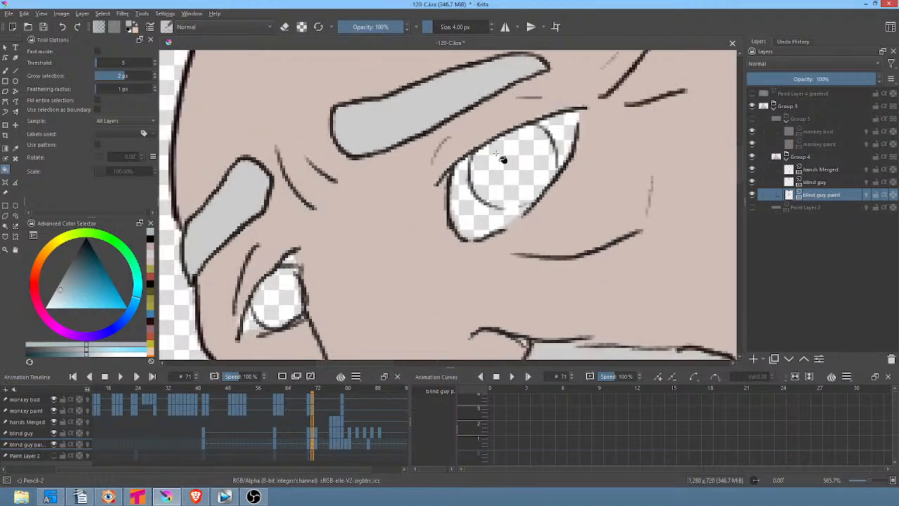
key(b)
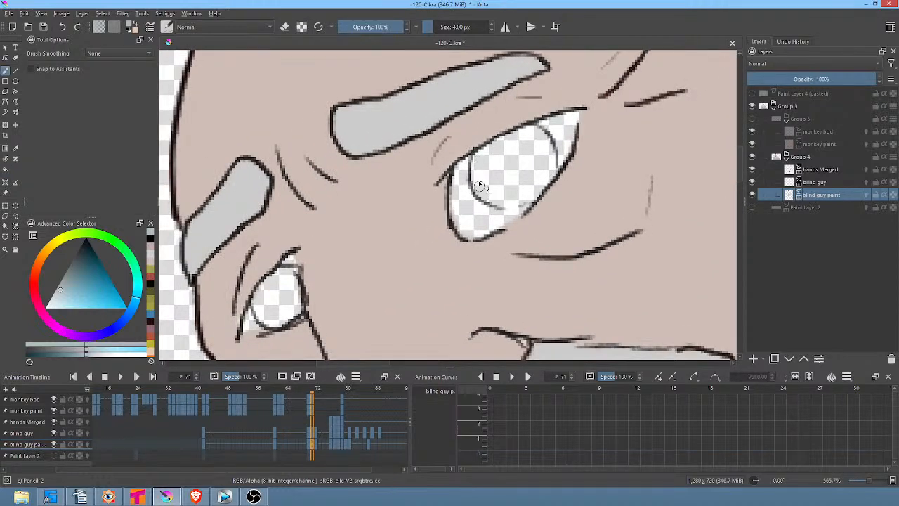
key(f)
click(528, 177)
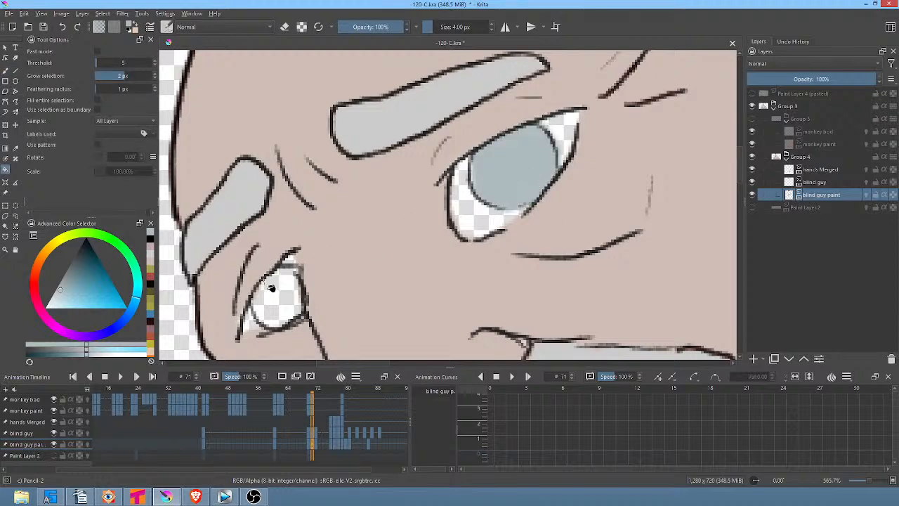
click(283, 292)
Fill the visible iris on frame 70 and both irises on frame 61 with the grey-blue
key(Left)
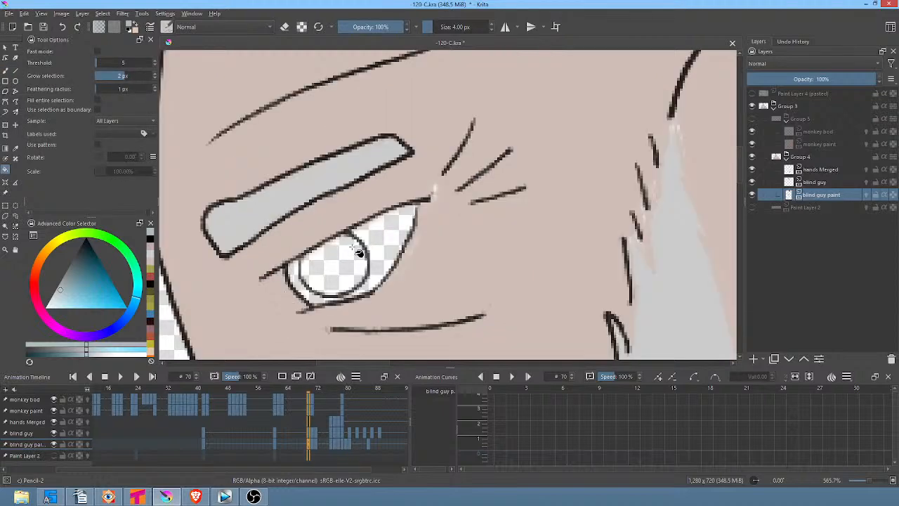
click(346, 258)
key(alt+Left)
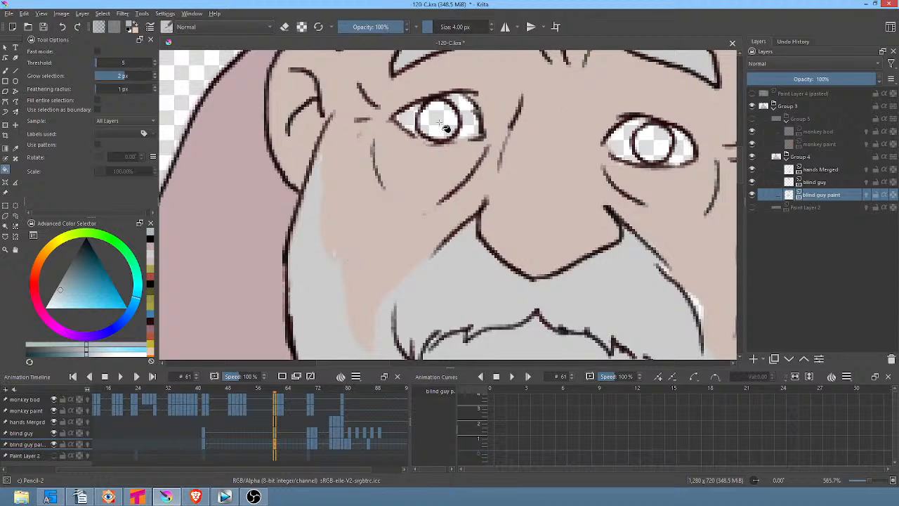
click(443, 125)
click(657, 142)
Check frame 42 for uncoloured eyes and return to frame 61
key(alt+Left)
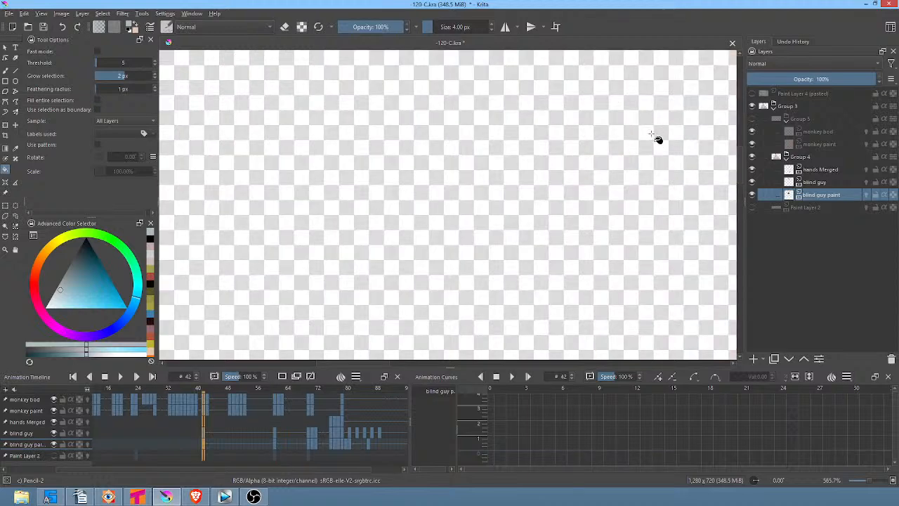
scroll(571, 162, down, 3)
scroll(575, 161, down, 2)
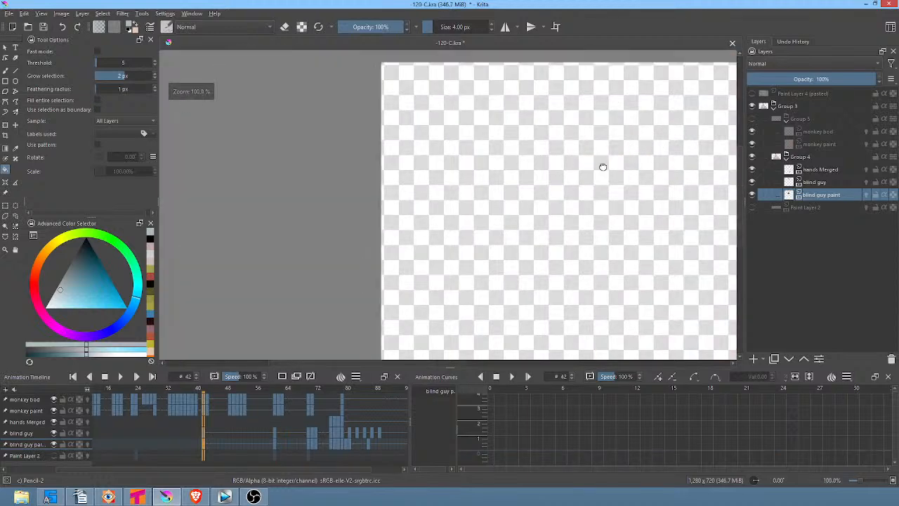
drag(603, 167, 394, 169)
key(alt+Right)
Paint the eye whites on frame 61 with near-white filled freehand shapes, using the Behind blending mode
scroll(327, 163, up, 1)
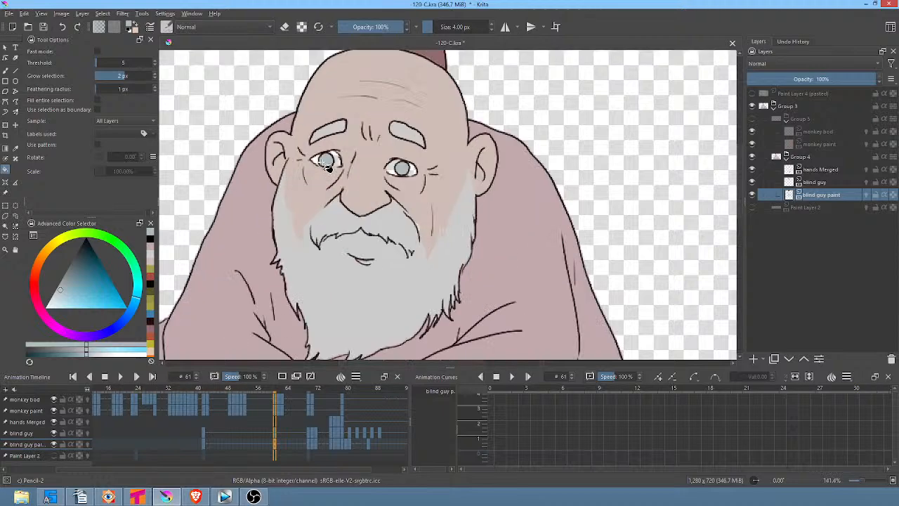
scroll(327, 163, up, 2)
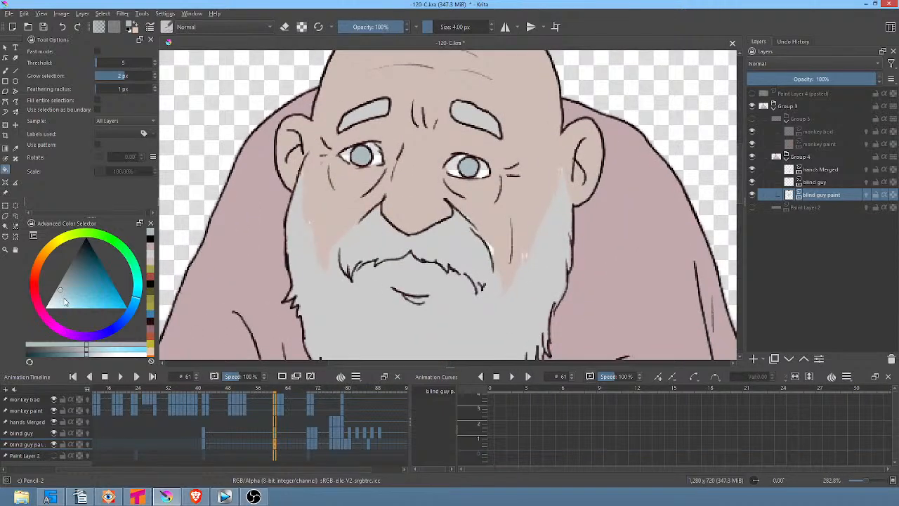
drag(60, 303, 40, 304)
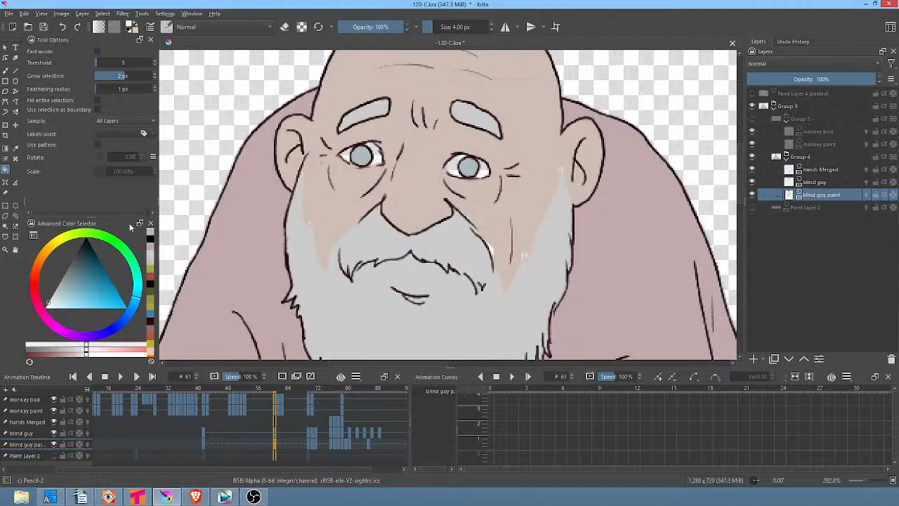
key(p)
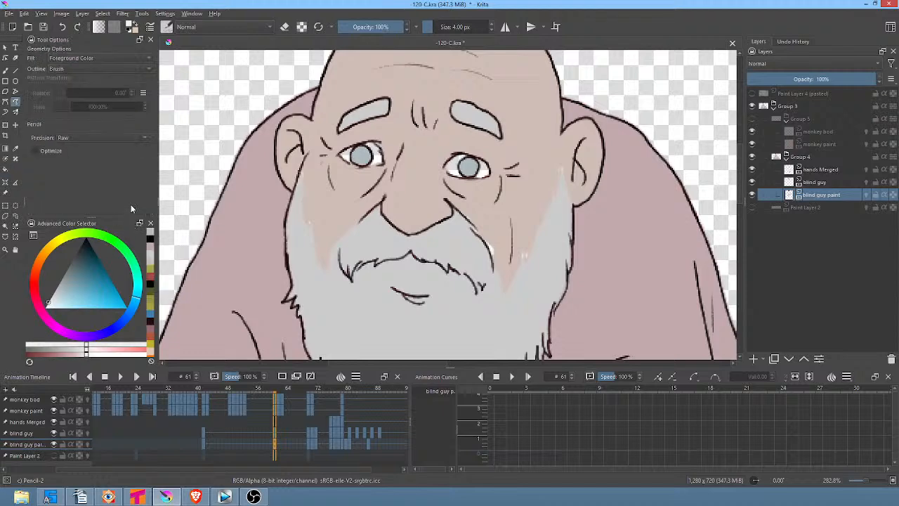
click(195, 32)
click(199, 17)
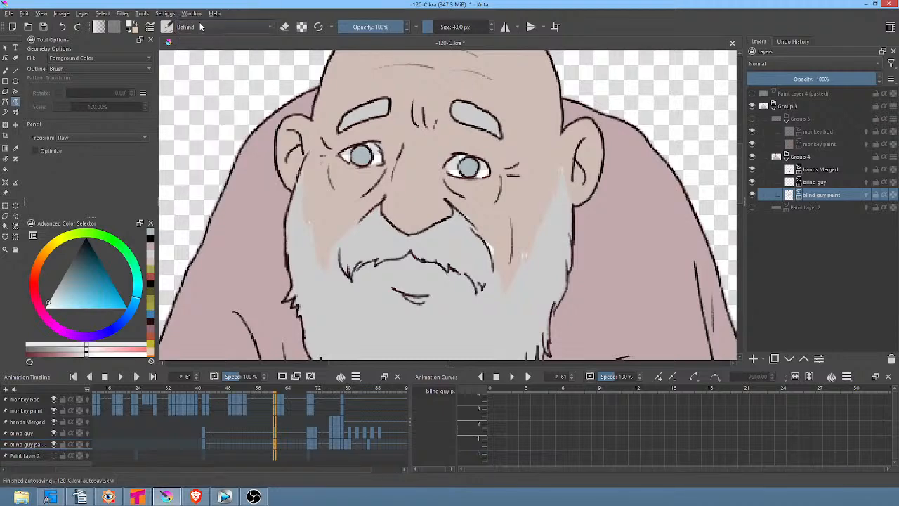
mouse_move(500, 140)
mouse_down()
mouse_move(370, 129)
mouse_move(330, 146)
mouse_move(366, 191)
mouse_move(418, 187)
mouse_move(508, 204)
mouse_move(522, 166)
mouse_move(477, 140)
mouse_up()
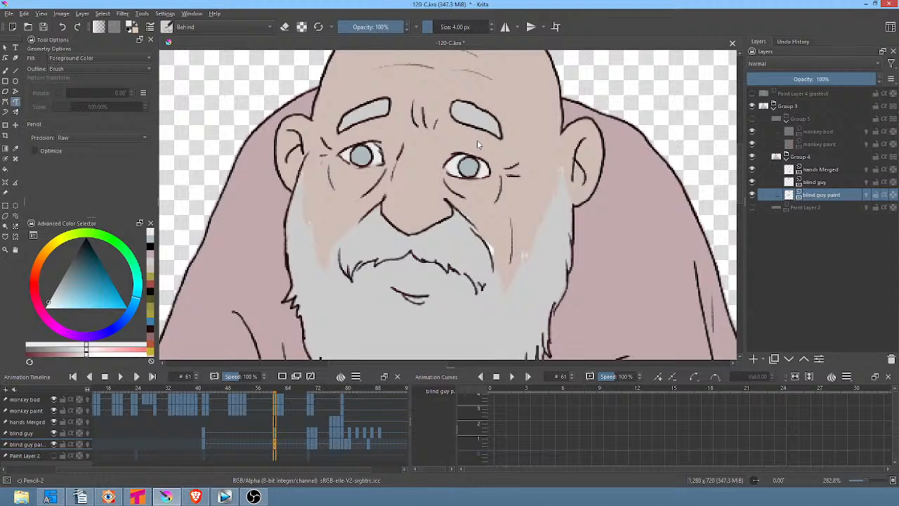
Paint the eye whites on frames 70 and 71 with near-white filled freehand shapes behind the existing colours
key(Right)
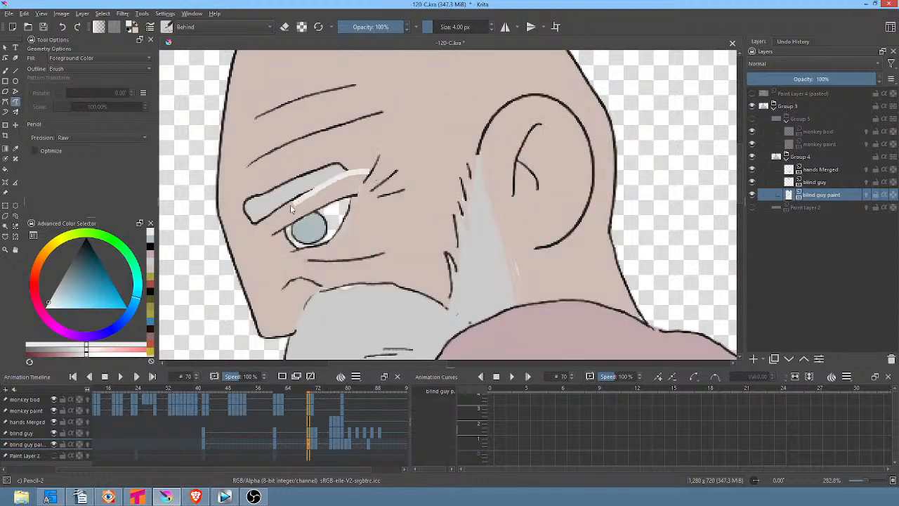
mouse_move(290, 204)
mouse_down()
mouse_move(284, 262)
mouse_move(338, 249)
mouse_move(364, 202)
mouse_move(346, 174)
mouse_up()
key(Right)
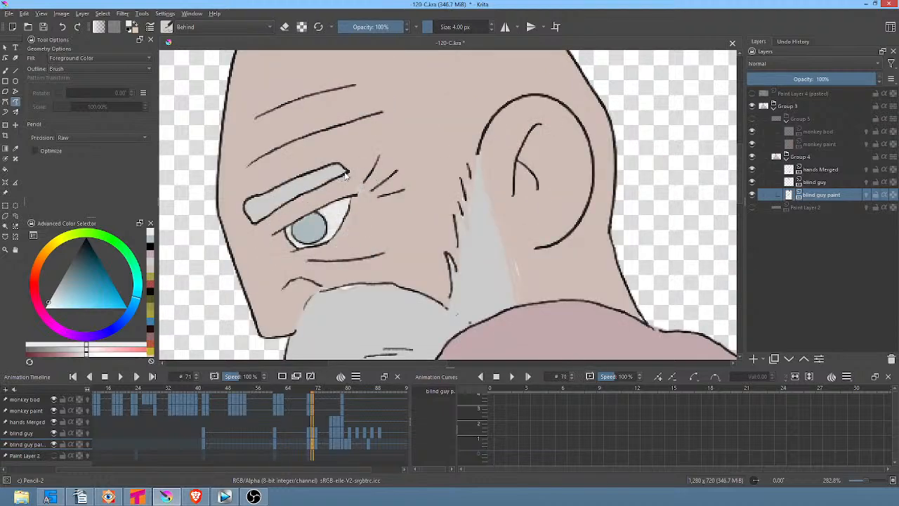
mouse_move(434, 144)
mouse_down()
mouse_move(360, 171)
mouse_move(352, 229)
mouse_move(399, 217)
mouse_move(445, 164)
mouse_move(432, 134)
mouse_move(416, 149)
mouse_up()
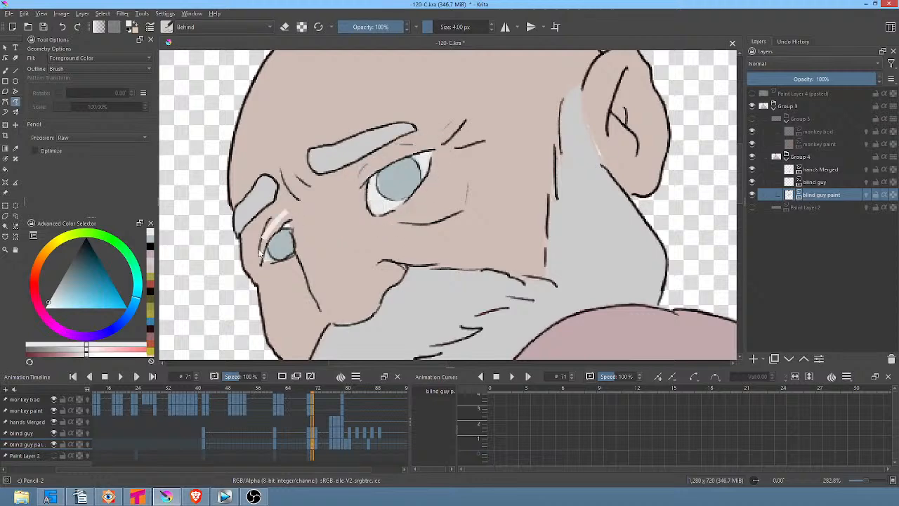
Paint both eye whites near-white behind the irises on frames 72 and 76
key(Right)
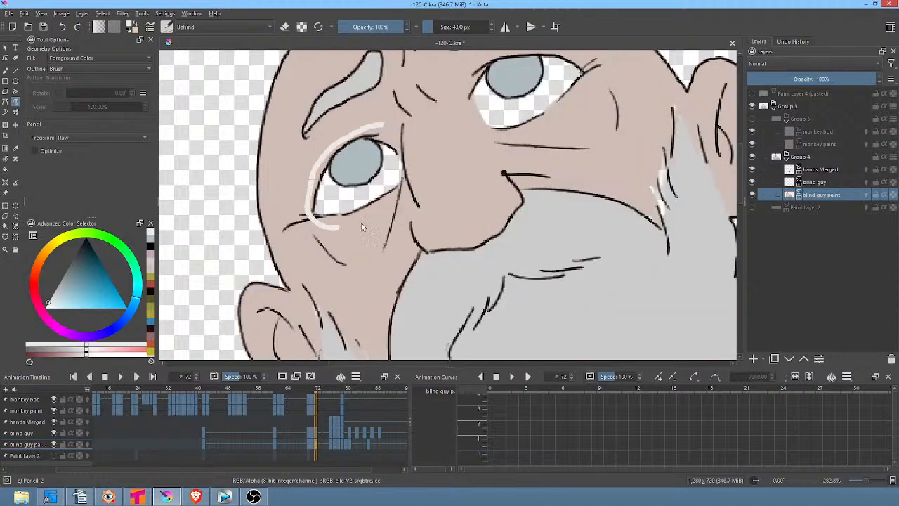
middle_click(552, 150)
mouse_move(586, 83)
mouse_down()
mouse_move(601, 105)
mouse_move(588, 84)
mouse_move(517, 107)
mouse_move(621, 84)
mouse_up()
key(period)
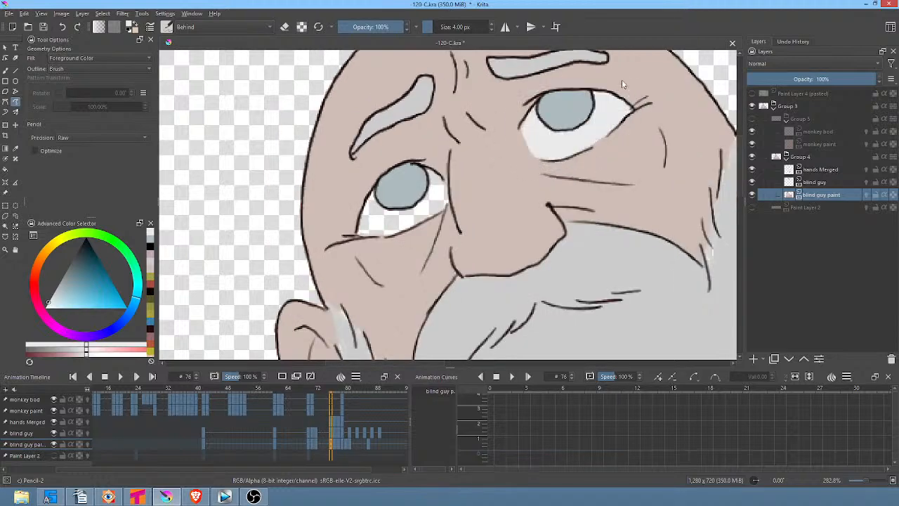
mouse_move(446, 153)
mouse_down()
mouse_move(412, 251)
mouse_move(434, 153)
mouse_up()
Fill the whites of both eyes on frames 77 and 78 with near-white freehand shapes
key(period)
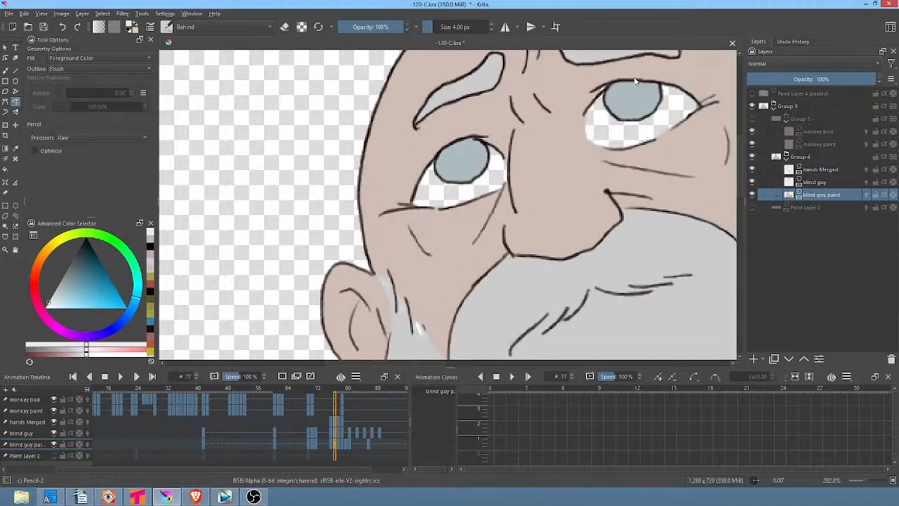
mouse_move(652, 69)
mouse_down()
mouse_move(571, 137)
mouse_move(653, 70)
mouse_up()
mouse_move(491, 125)
mouse_down()
mouse_move(401, 182)
mouse_move(453, 226)
mouse_move(495, 124)
mouse_up()
key(period)
mouse_move(690, 83)
mouse_down()
mouse_move(648, 166)
mouse_move(696, 167)
mouse_move(691, 154)
mouse_up()
drag(640, 173, 509, 202)
drag(595, 125, 594, 126)
mouse_move(414, 156)
mouse_down()
mouse_move(307, 229)
mouse_move(420, 167)
mouse_up()
Fill the whites of both eyes on frames 79 and 80 with near-white freehand shapes
key(period)
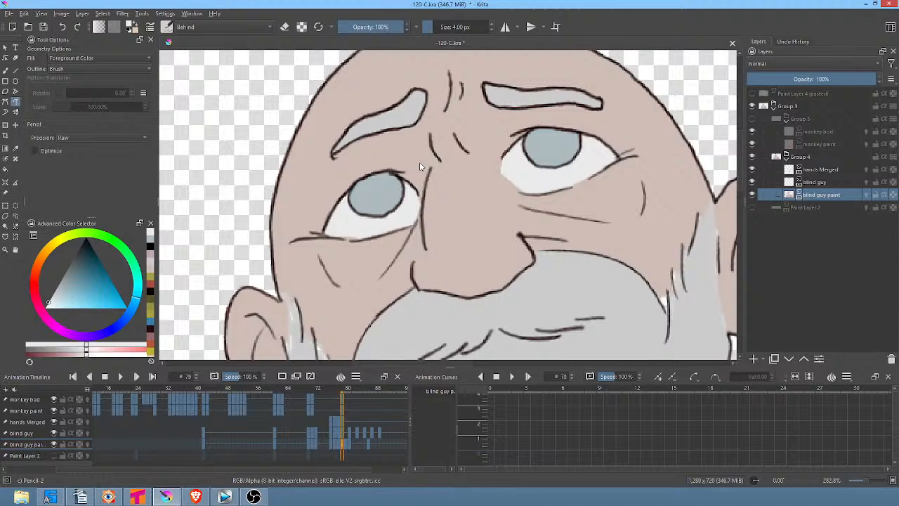
mouse_move(631, 121)
mouse_down()
mouse_move(545, 118)
mouse_move(519, 203)
mouse_move(629, 145)
mouse_up()
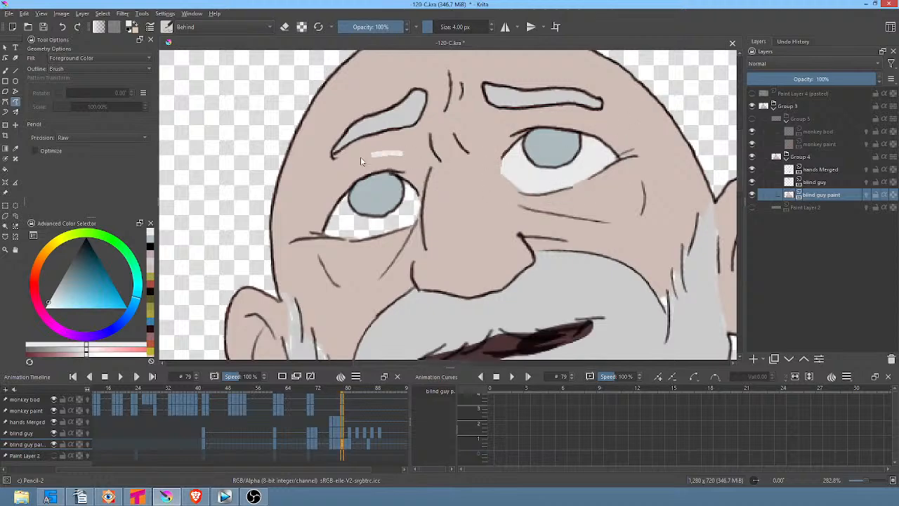
mouse_move(361, 157)
mouse_down()
mouse_move(439, 207)
mouse_move(428, 155)
mouse_up()
key(period)
mouse_move(601, 122)
mouse_down()
mouse_move(574, 203)
mouse_move(602, 144)
mouse_up()
mouse_move(407, 164)
mouse_down()
mouse_move(307, 231)
mouse_move(424, 161)
mouse_up()
Fill the whites of both eyes on frames 81 and 86 with near-white freehand shapes
key(period)
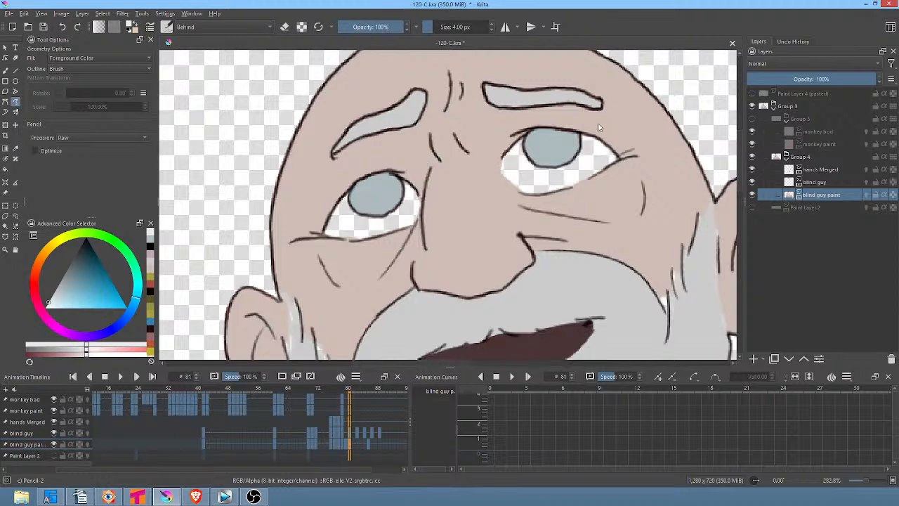
mouse_move(548, 114)
mouse_down()
mouse_move(493, 202)
mouse_move(563, 113)
mouse_up()
mouse_move(421, 155)
mouse_down()
mouse_move(328, 184)
mouse_move(420, 160)
mouse_up()
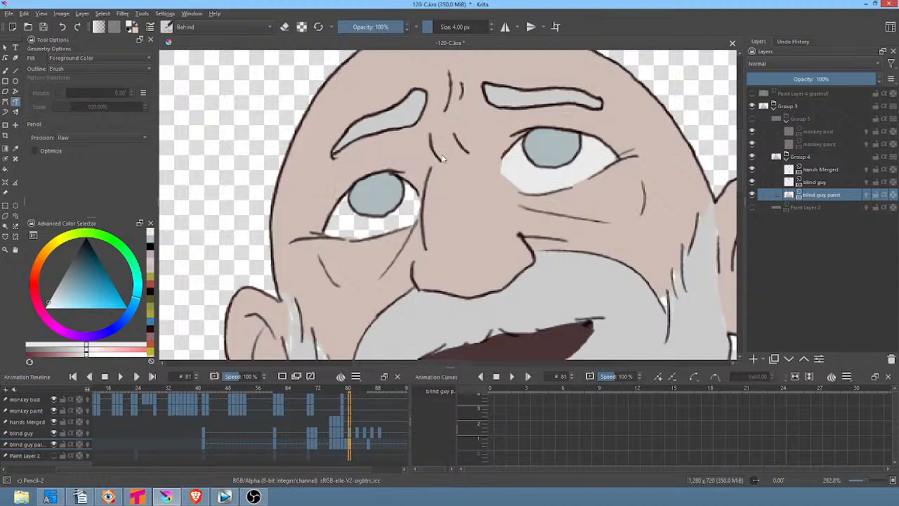
key(period)
mouse_move(610, 126)
mouse_down()
mouse_move(545, 121)
mouse_move(582, 114)
mouse_up()
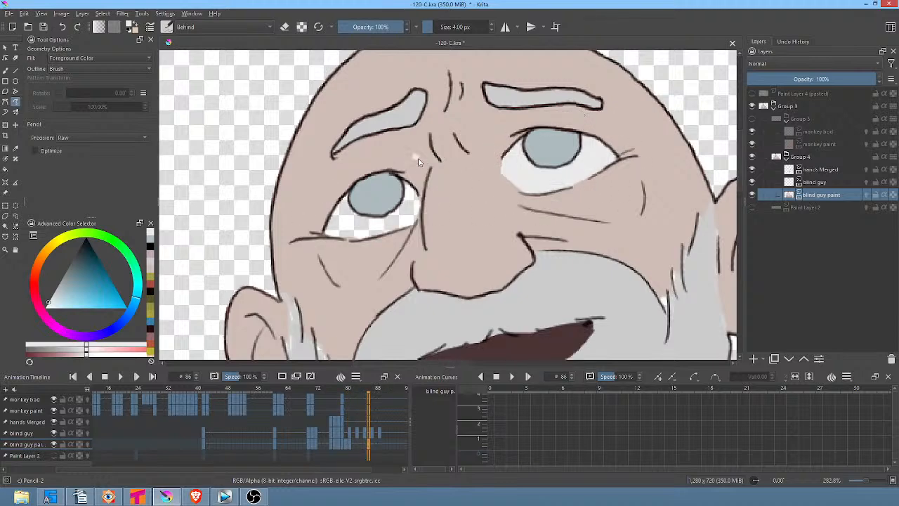
mouse_move(412, 151)
mouse_down()
mouse_move(439, 194)
mouse_move(420, 159)
mouse_up()
Paint the eye whites on frame 91 near-white and compare the frame with frame 86
key(period)
mouse_move(590, 123)
mouse_down()
mouse_move(576, 210)
mouse_move(601, 189)
mouse_up()
key(comma)
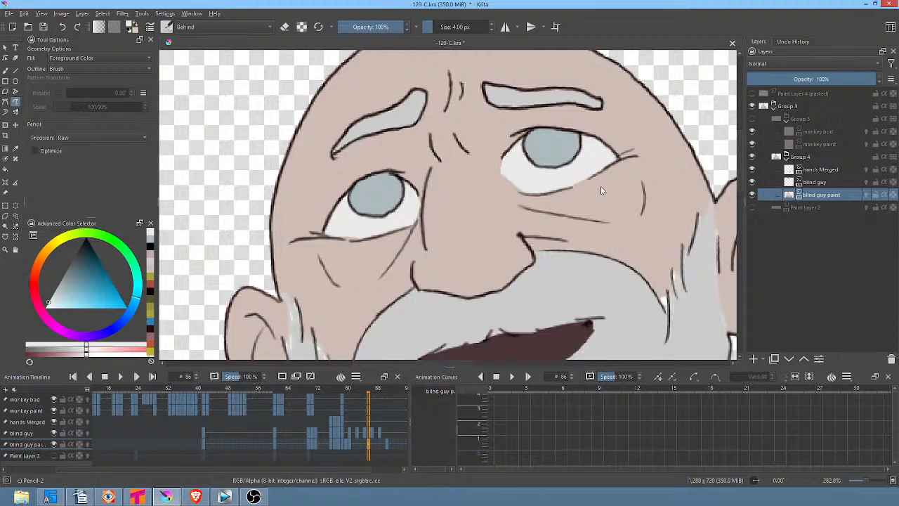
key(period)
key(comma)
key(period)
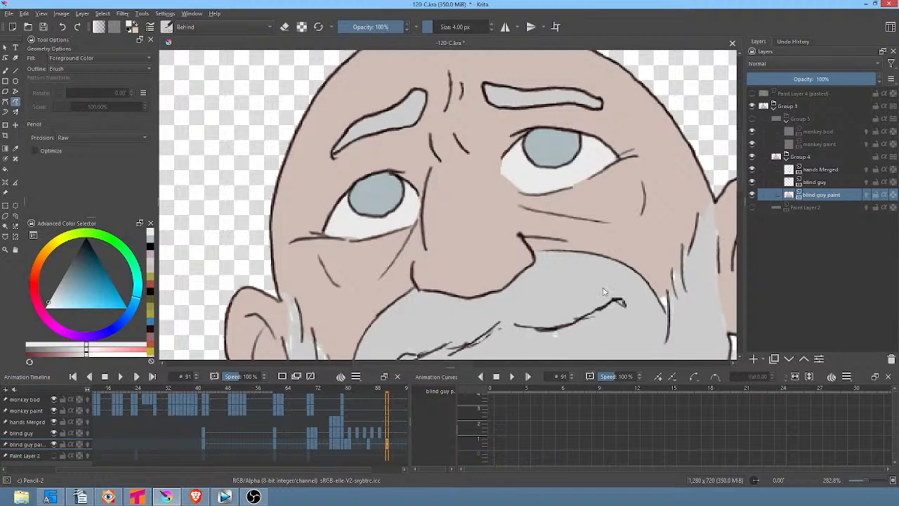
Return to frame 72, sample the skin colour from the face and fill the unpainted gaps beside the beard
drag(375, 417, 319, 425)
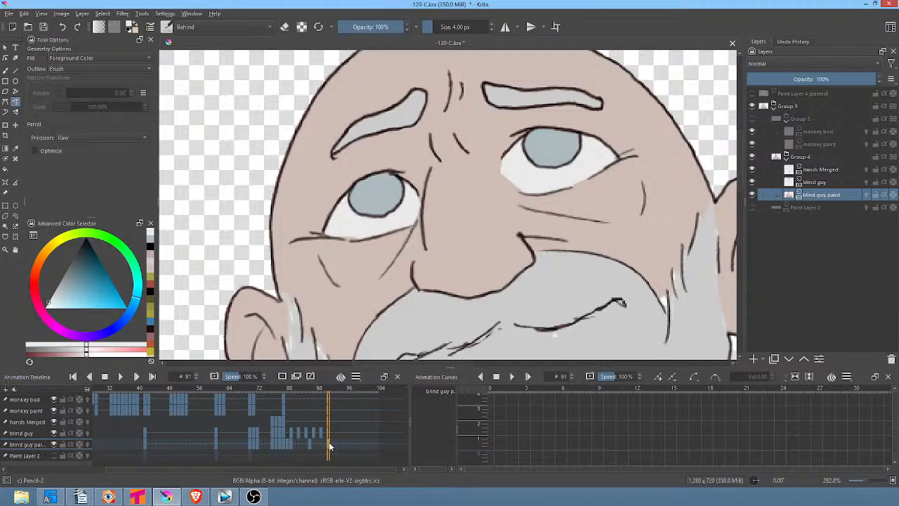
drag(326, 393, 257, 398)
scroll(527, 243, down, 2)
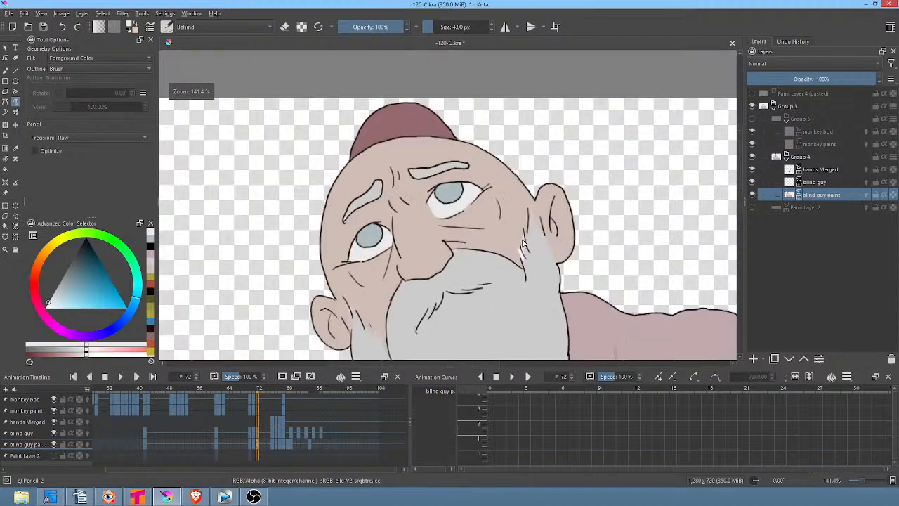
drag(527, 243, 587, 199)
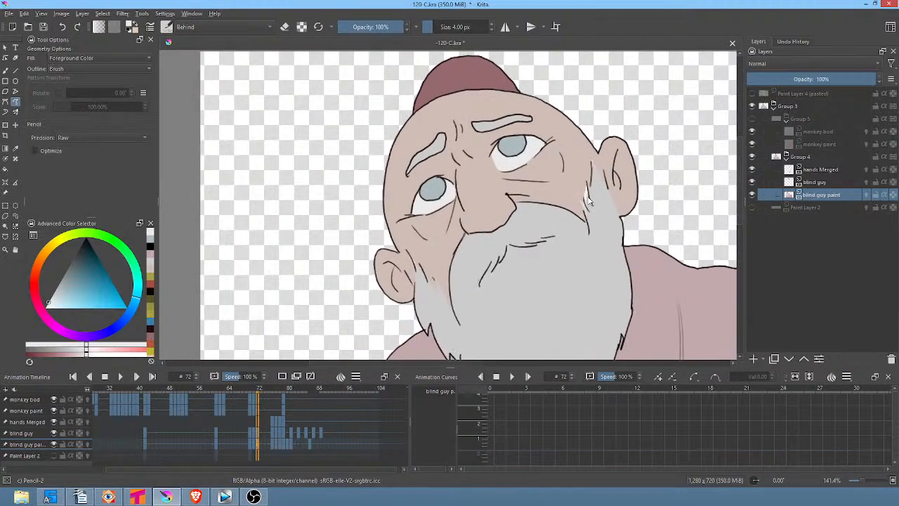
ctrl+click(585, 178)
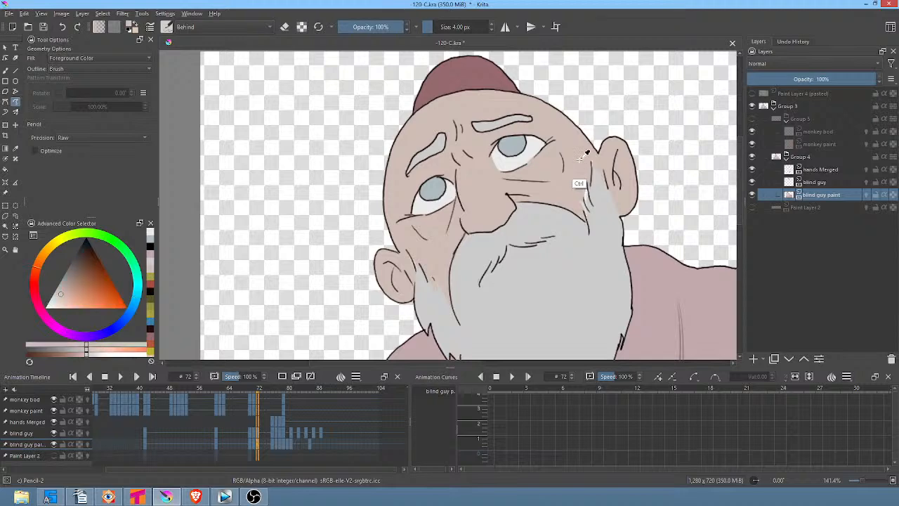
drag(580, 223, 582, 169)
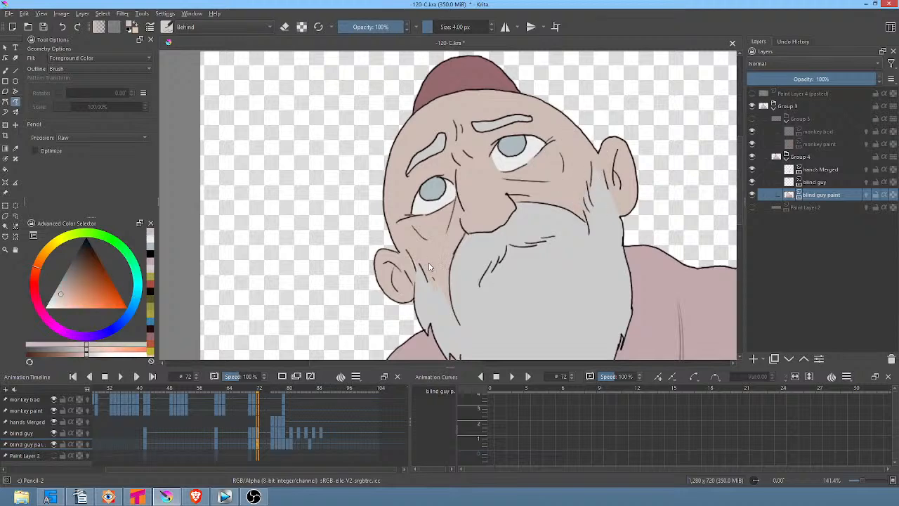
Check frame 71 and fill the unpainted gaps beside the beard with the skin colour on frames 76 and 77
key(Left)
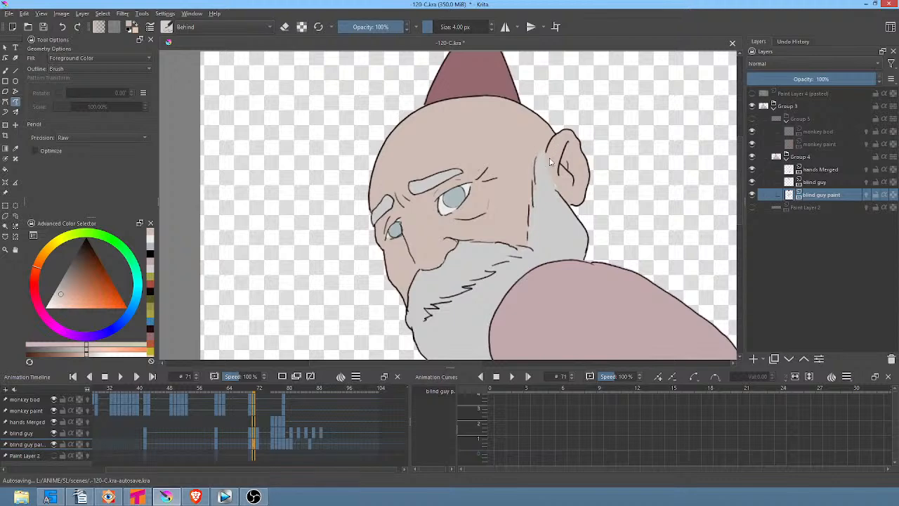
key(Right)
key(Right)
key(Right)
key(Right)
key(Right)
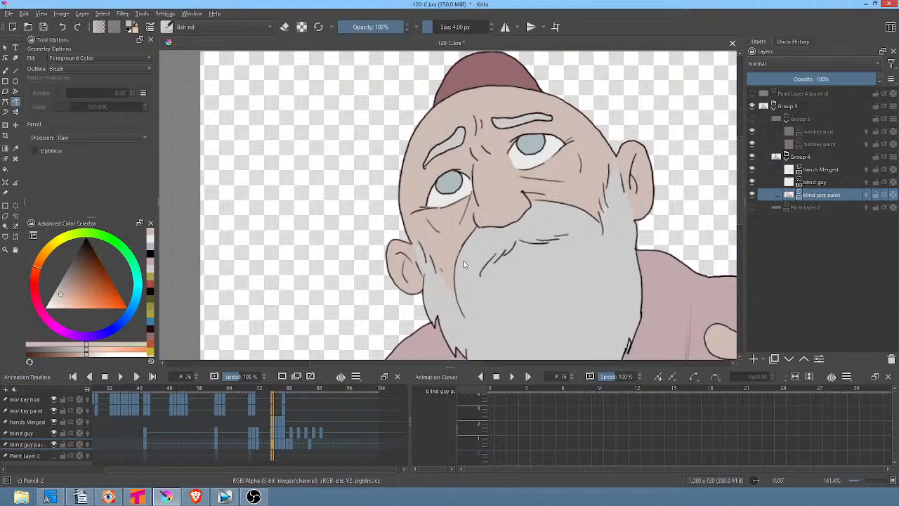
key(Right)
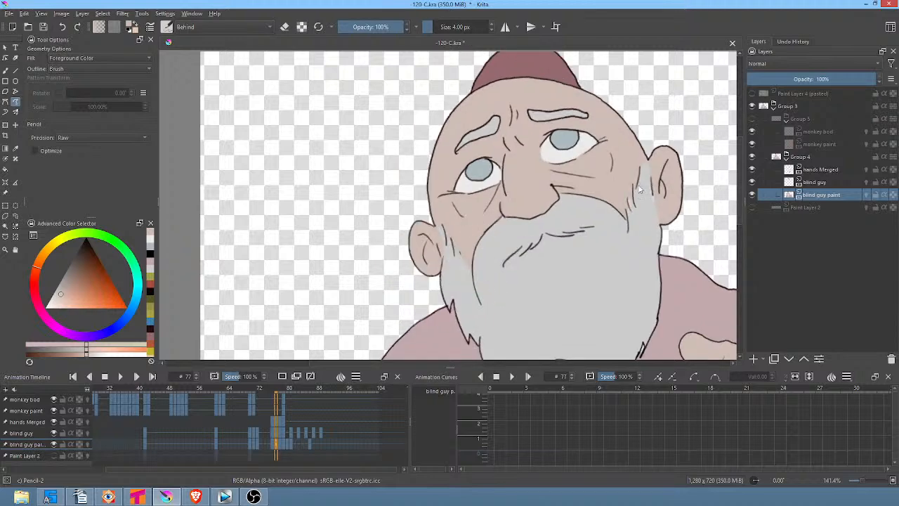
Fill the remaining gaps between face and beard with the skin colour on frames 78 to 81, 86 and 91
key(Right)
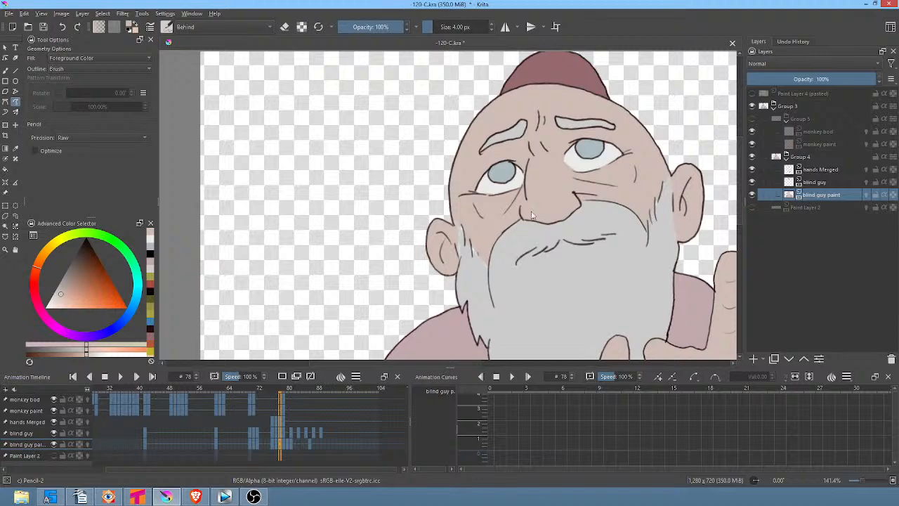
key(Right)
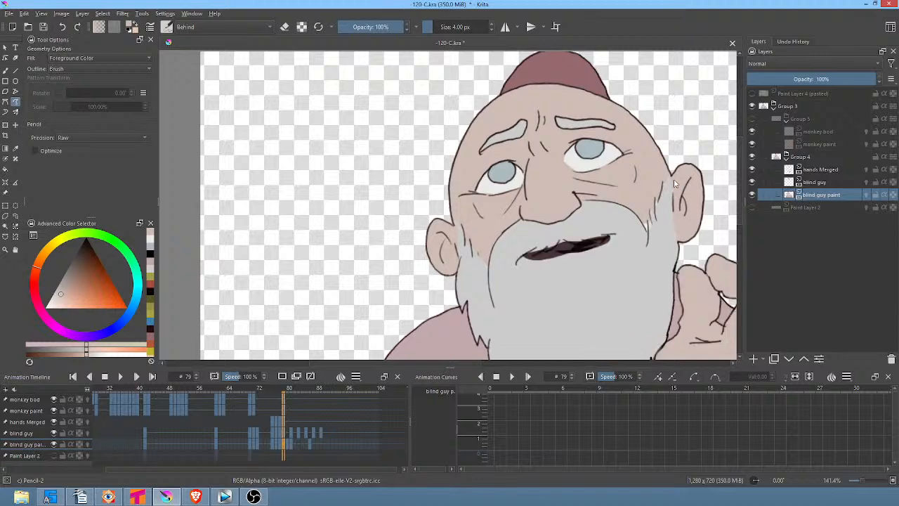
key(Right)
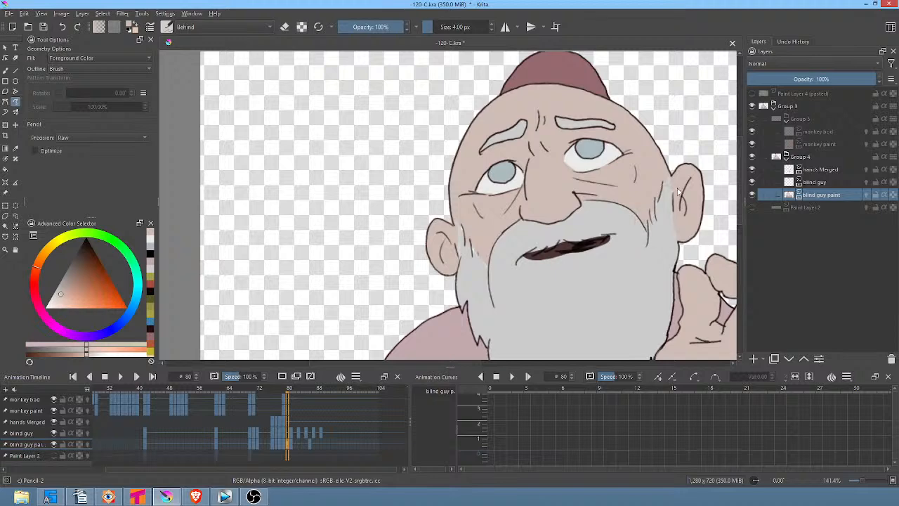
key(Right)
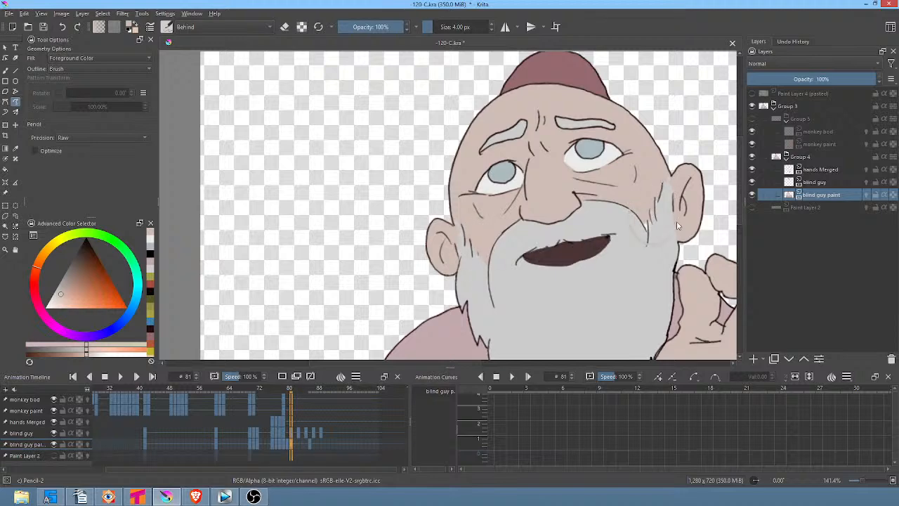
key(period)
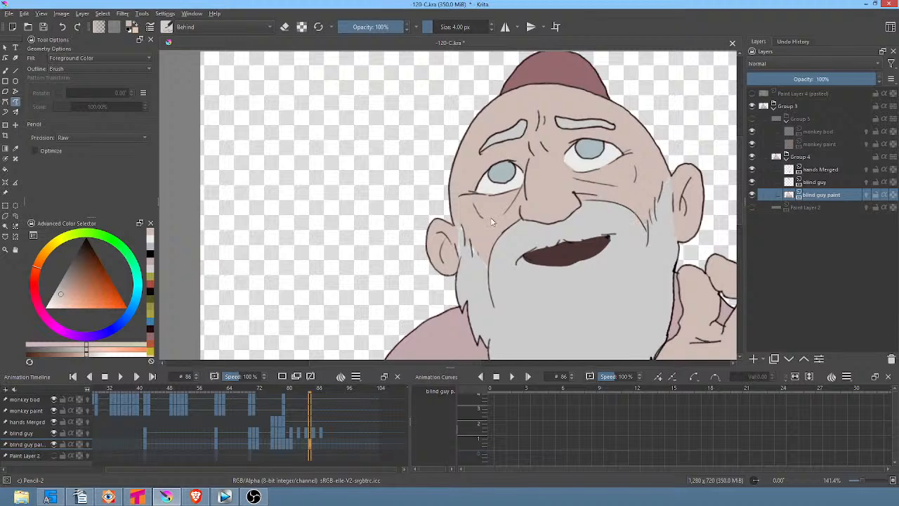
key(period)
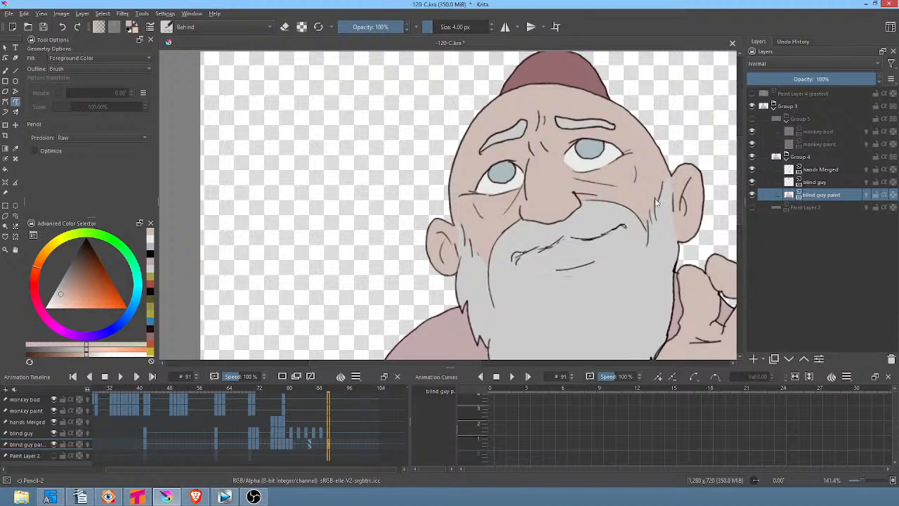
Flip back and forth through the keyframes from 79 to 91 to check the face for unpainted gaps
key(comma)
key(comma)
key(comma)
key(comma)
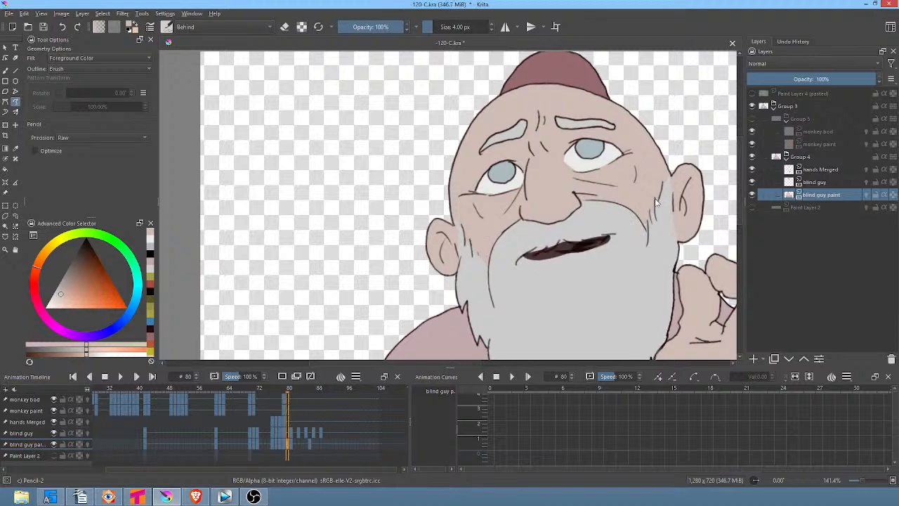
key(comma)
key(period)
key(period)
key(period)
key(period)
key(period)
key(period)
key(period)
key(period)
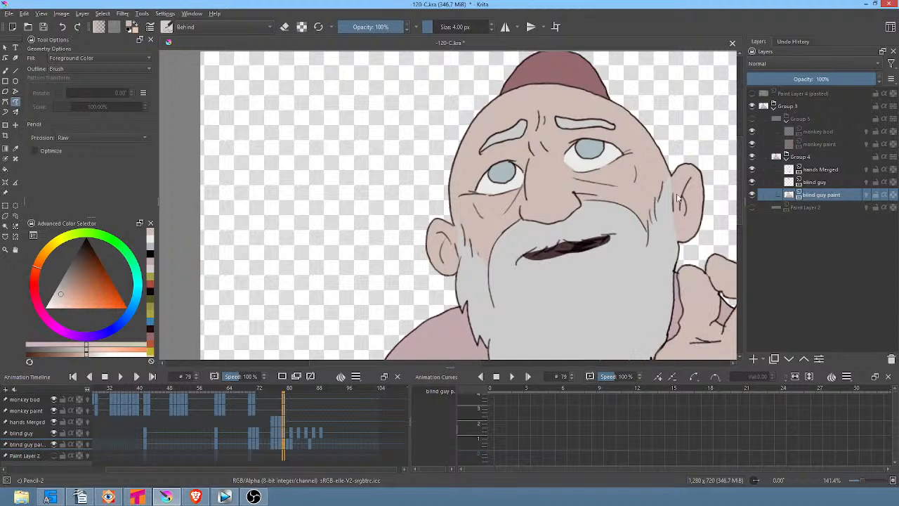
View the whole figure at 100% and step back through the keyframes towards frame 70 to check the colouring
scroll(657, 185, down, 1)
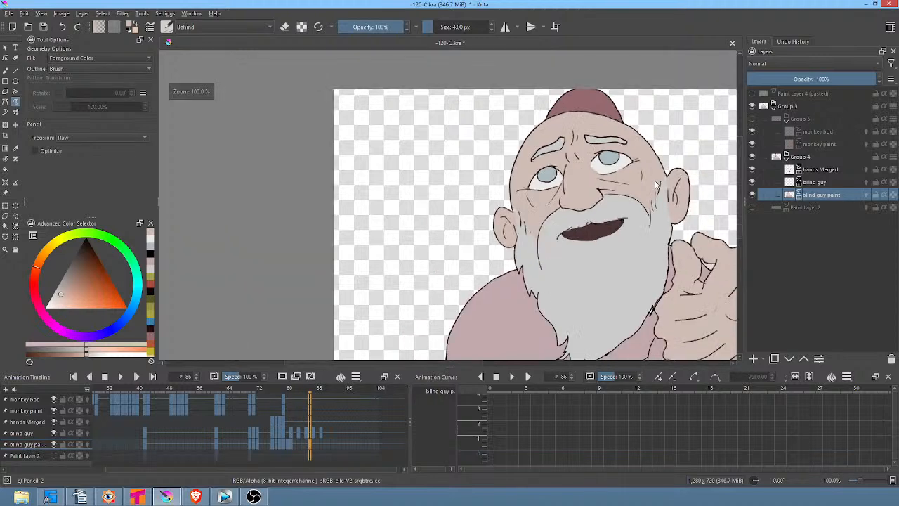
drag(657, 185, 528, 127)
key(comma)
key(comma)
key(comma)
key(comma)
key(comma)
key(comma)
key(comma)
key(comma)
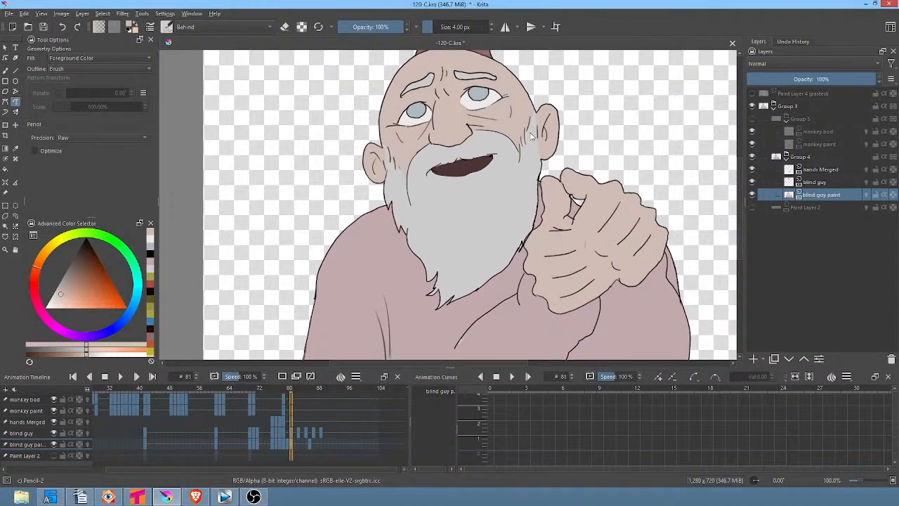
key(comma)
key(comma)
key(comma)
key(comma)
key(comma)
key(comma)
key(comma)
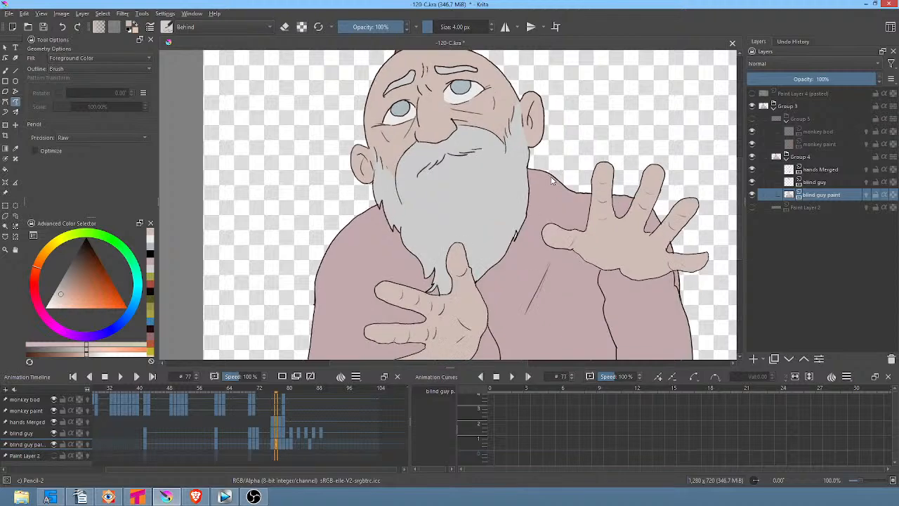
key(Left)
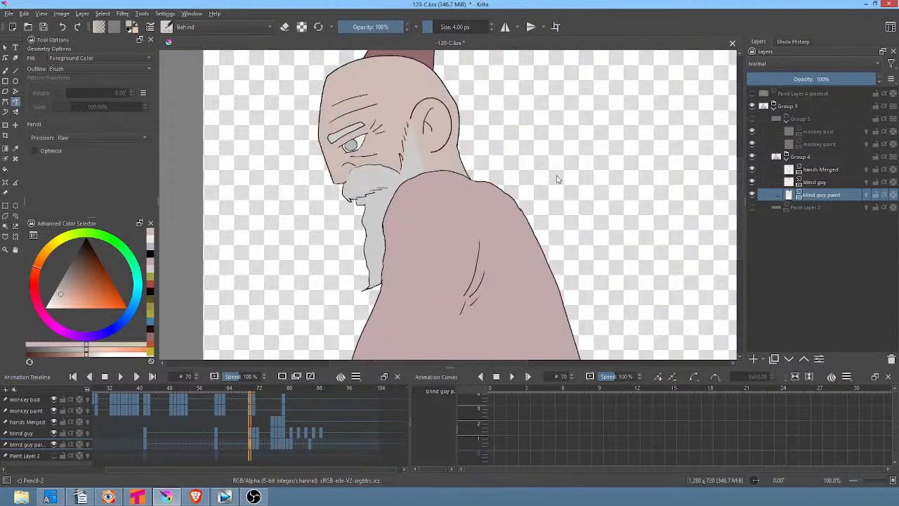
key(Right)
key(Right)
key(Left)
key(Left)
Fill the old man's white toenails on frame 61 with the light grey sampled from the figure
key(comma)
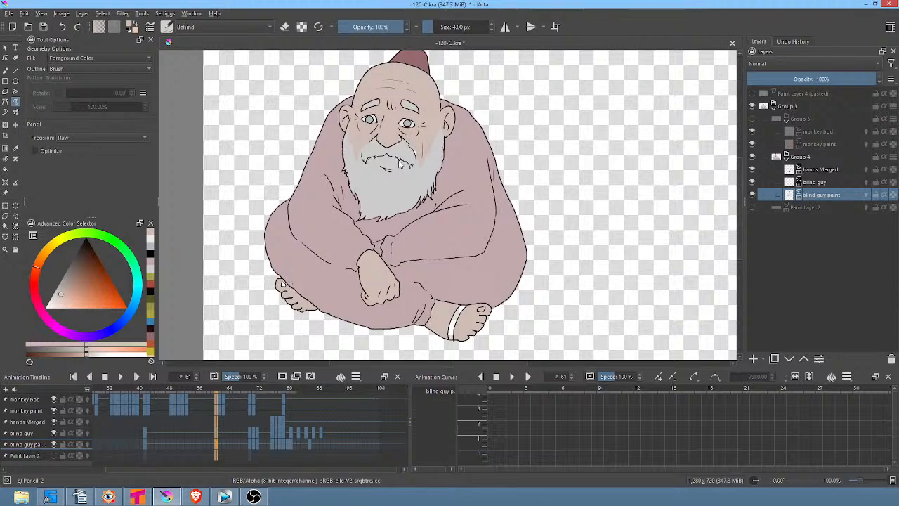
ctrl+click(295, 288)
scroll(296, 289, up, 5)
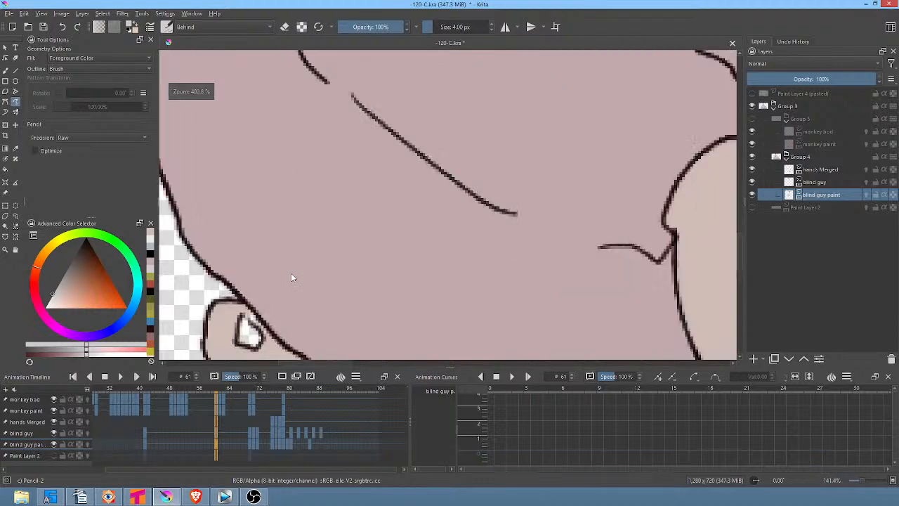
key(f)
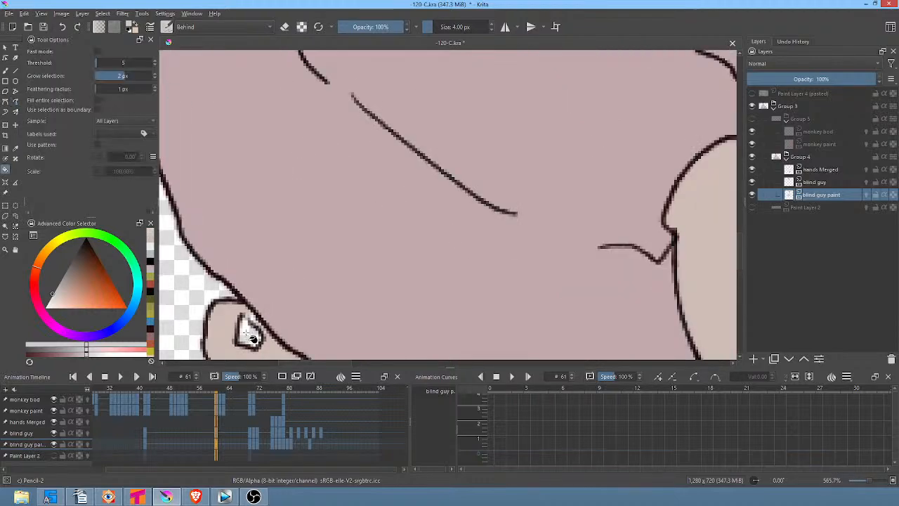
scroll(470, 241, down, 3)
drag(513, 218, 397, 247)
drag(539, 243, 534, 196)
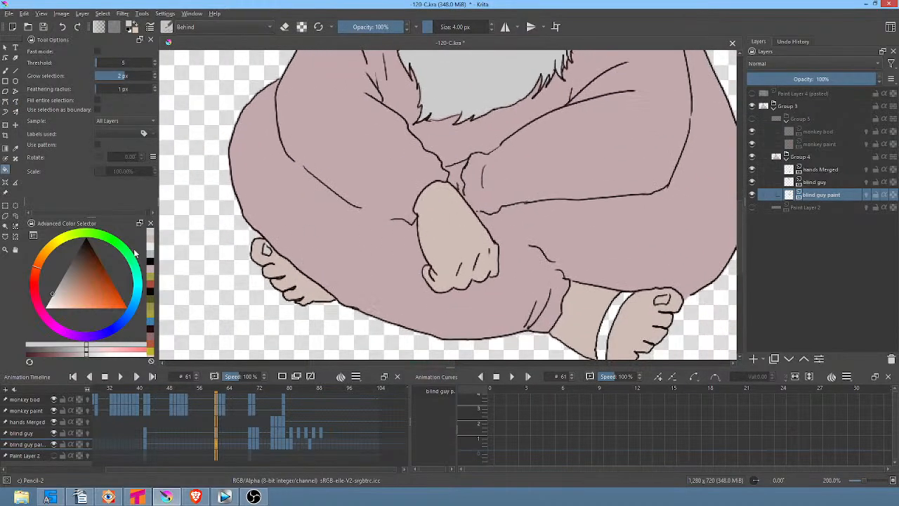
Fill the white ankle strap on frame 61 with a dark brown
click(79, 265)
click(613, 325)
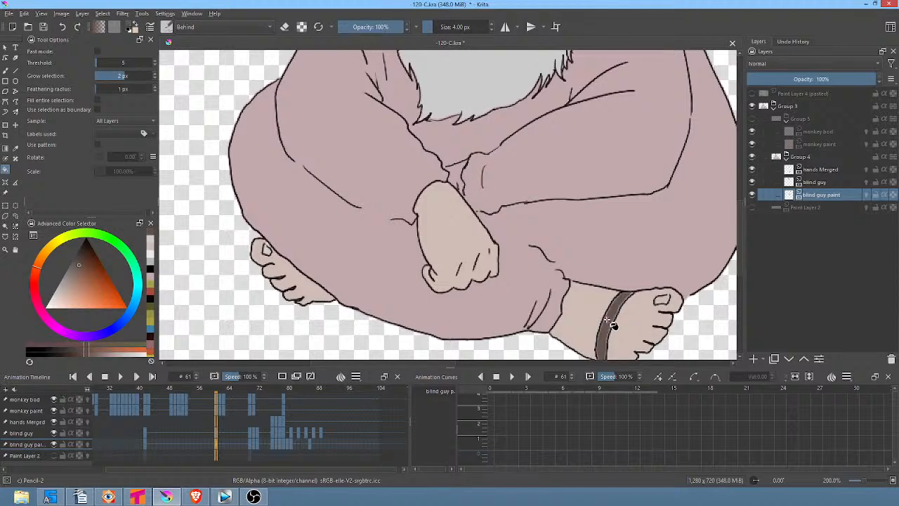
scroll(613, 246, down, 2)
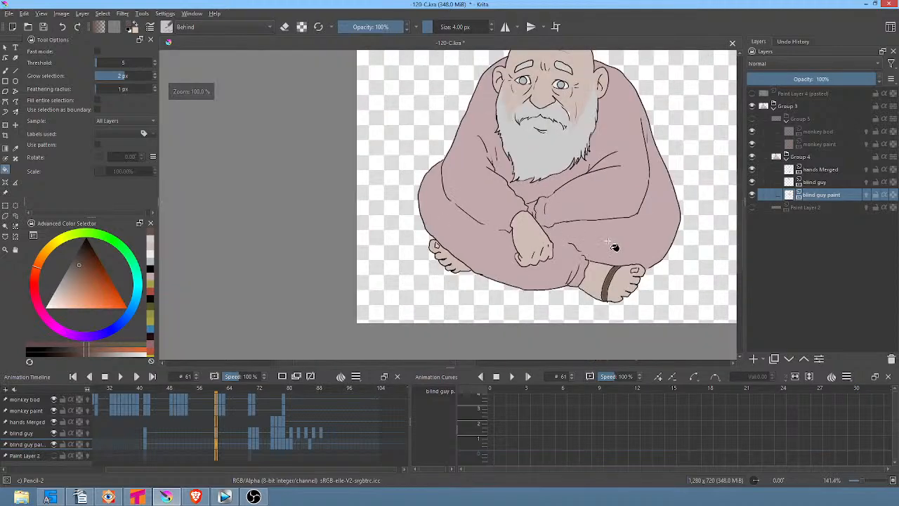
Show the monkey group and the background Paint Layer 2, and play the whole animation from frame 0
key(space)
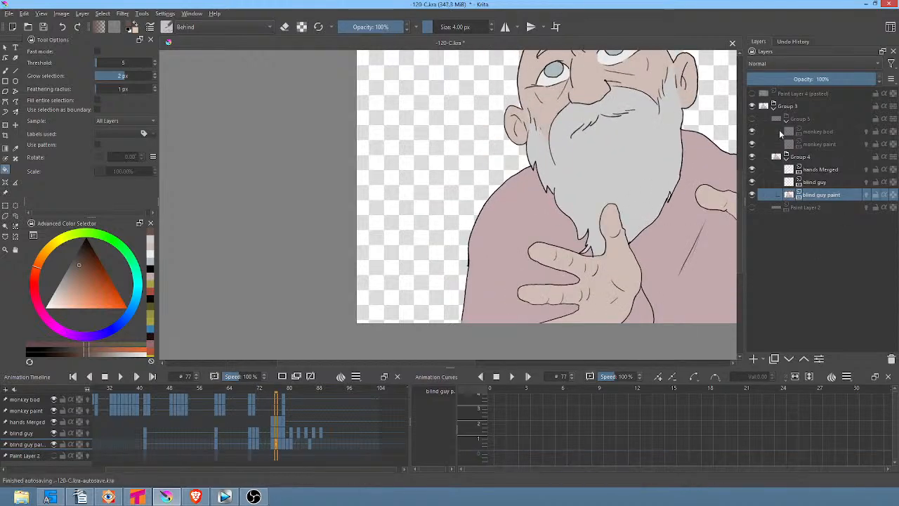
scroll(631, 189, down, 3)
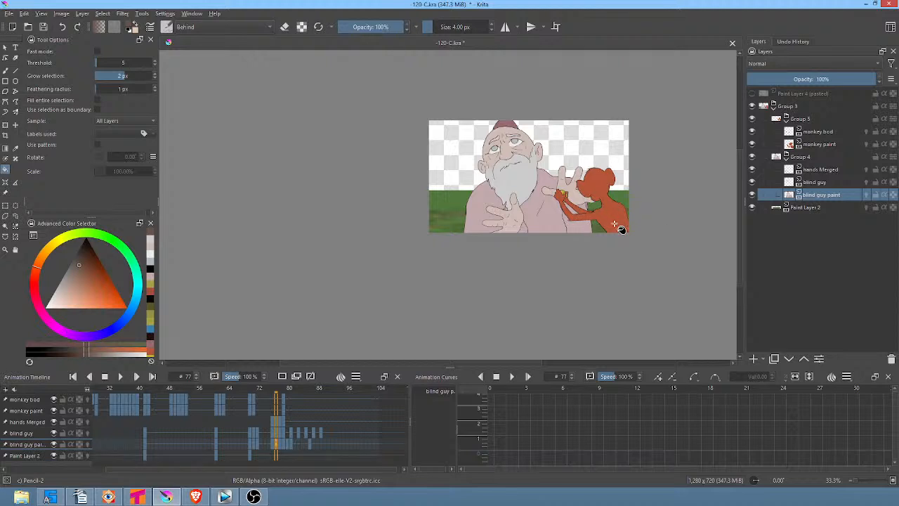
scroll(618, 225, up, 1)
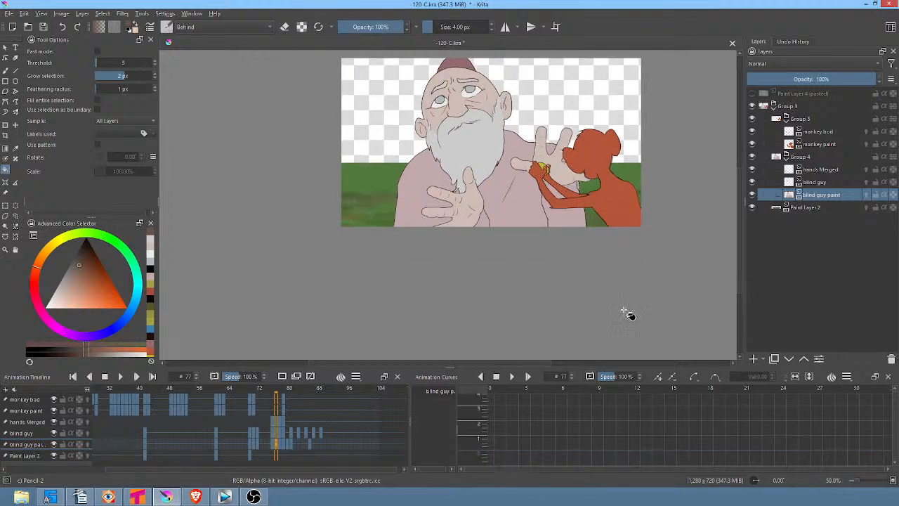
key(Left)
key(Home)
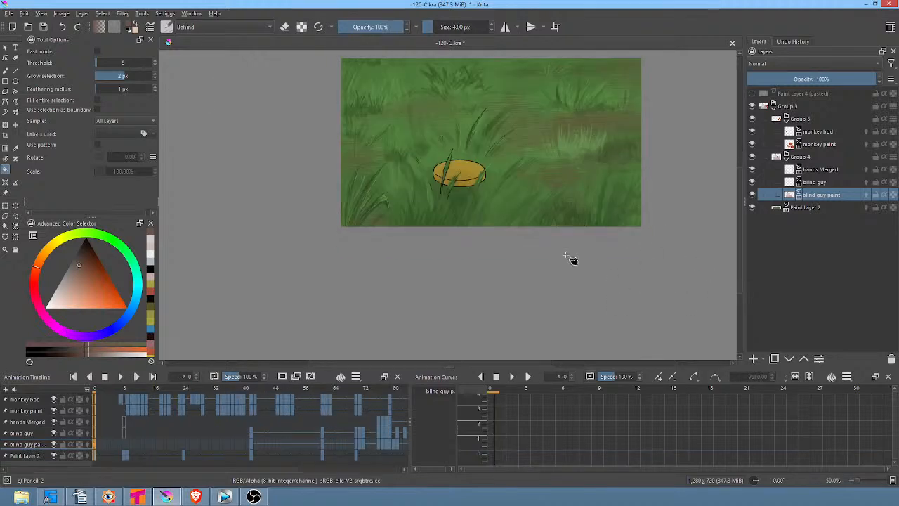
scroll(592, 279, up, 1)
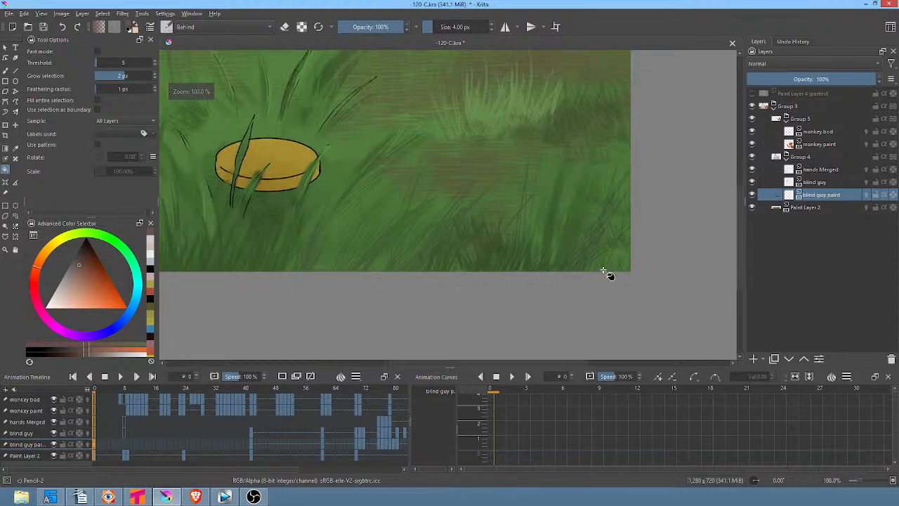
scroll(604, 272, up, 1)
scroll(690, 312, down, 1)
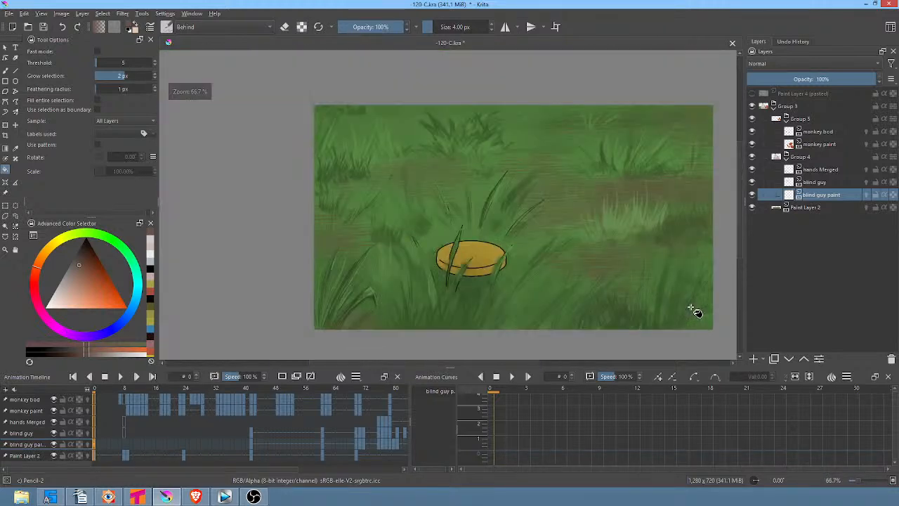
drag(679, 303, 640, 288)
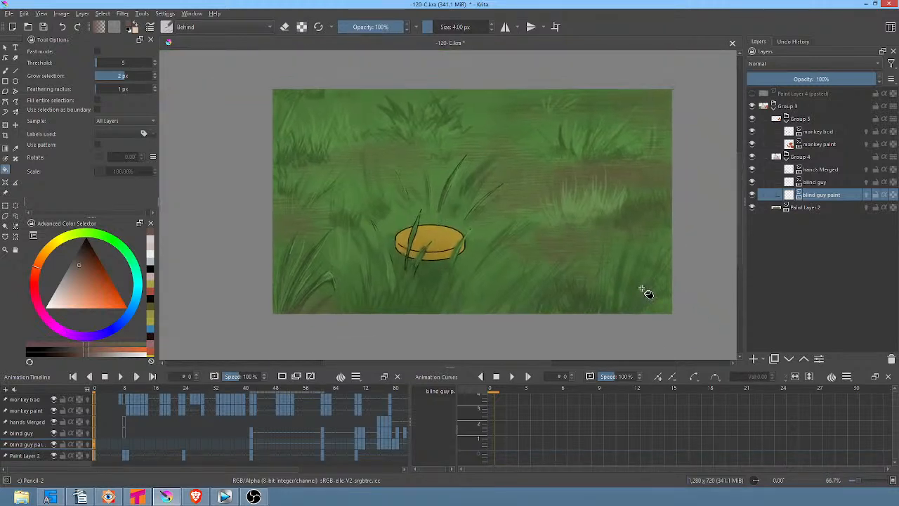
key(space)
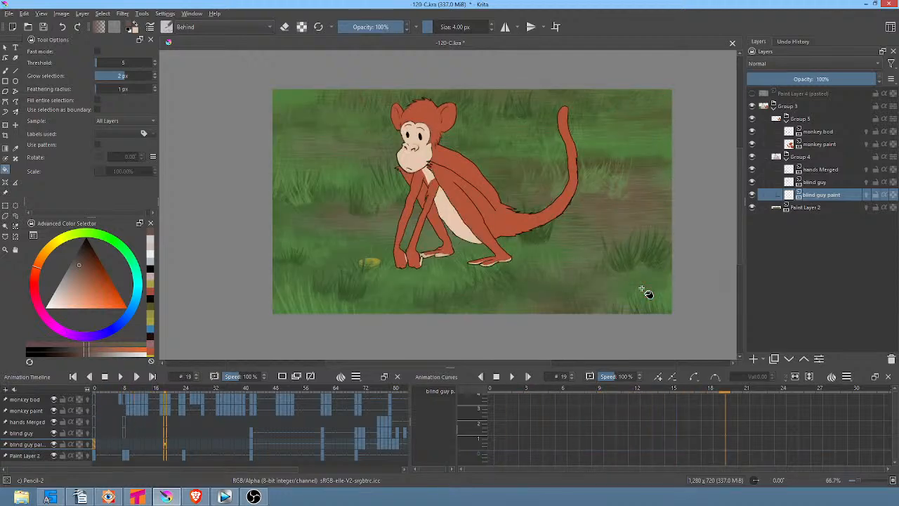
Save the document and render frames 0 to 104 as a JPEG image sequence into the 120-C render folder, replacing the old frames
key(ctrl+r)
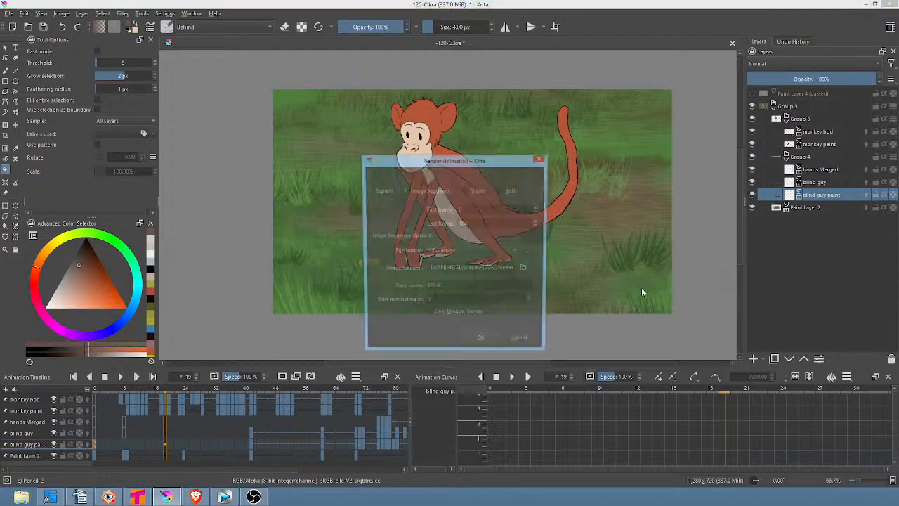
click(522, 342)
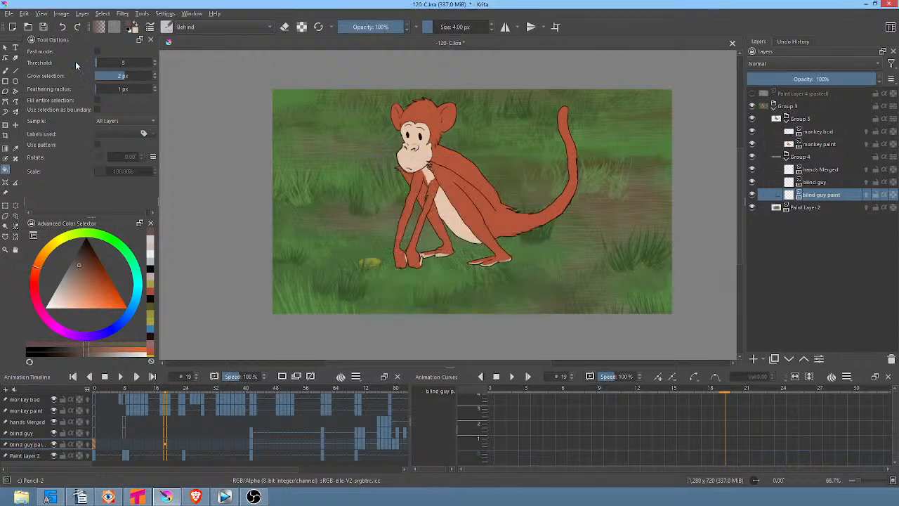
click(42, 27)
key(ctrl+r)
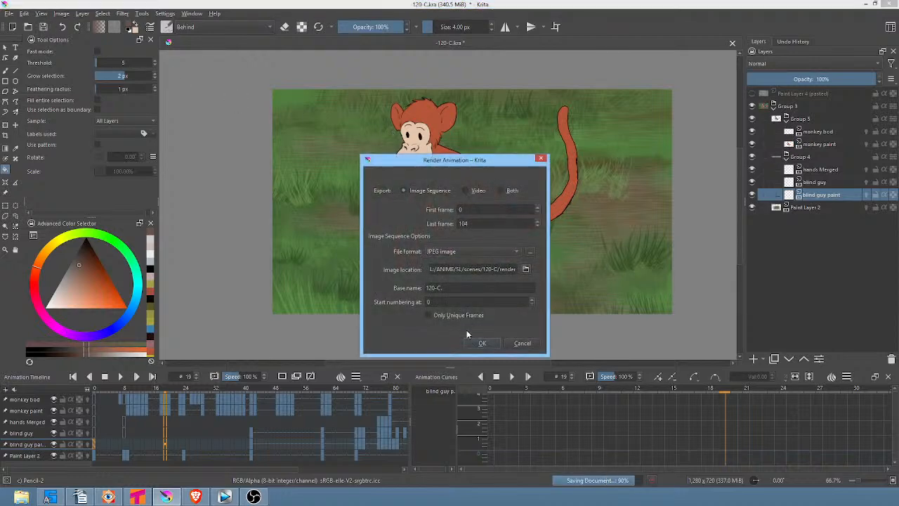
click(481, 341)
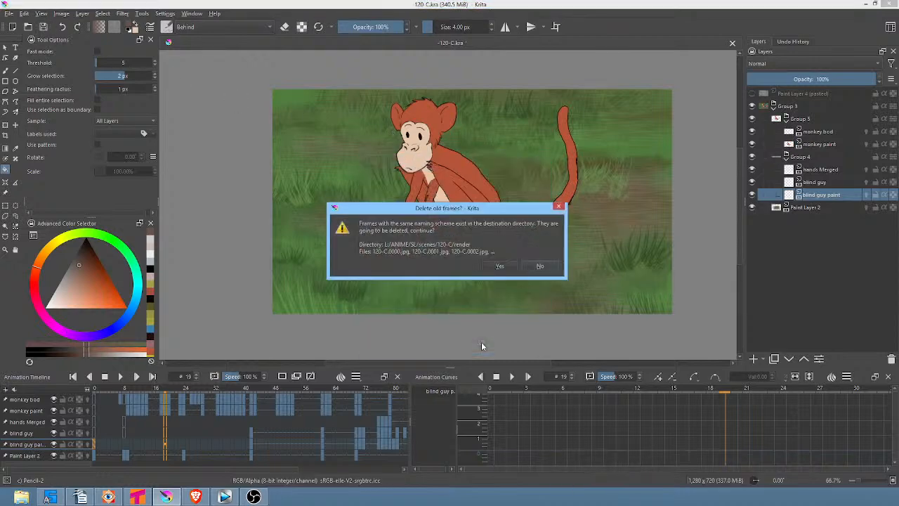
click(501, 267)
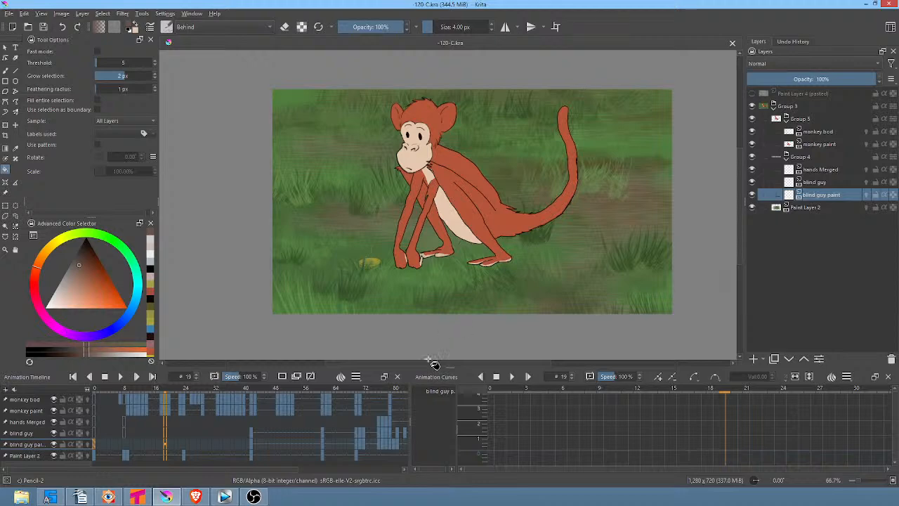
Paint the small green gap between beard and hands on frame 79 with the robe's pink
drag(347, 407, 306, 379)
click(280, 391)
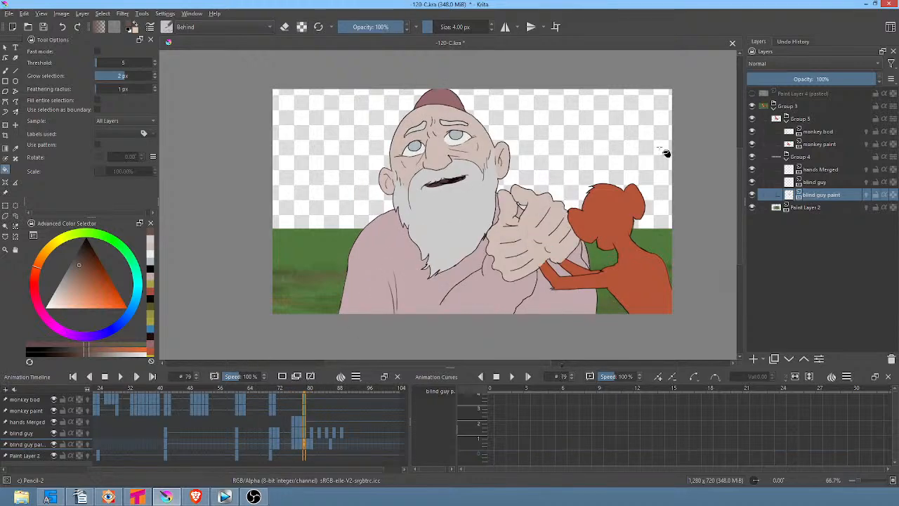
scroll(523, 228, up, 4)
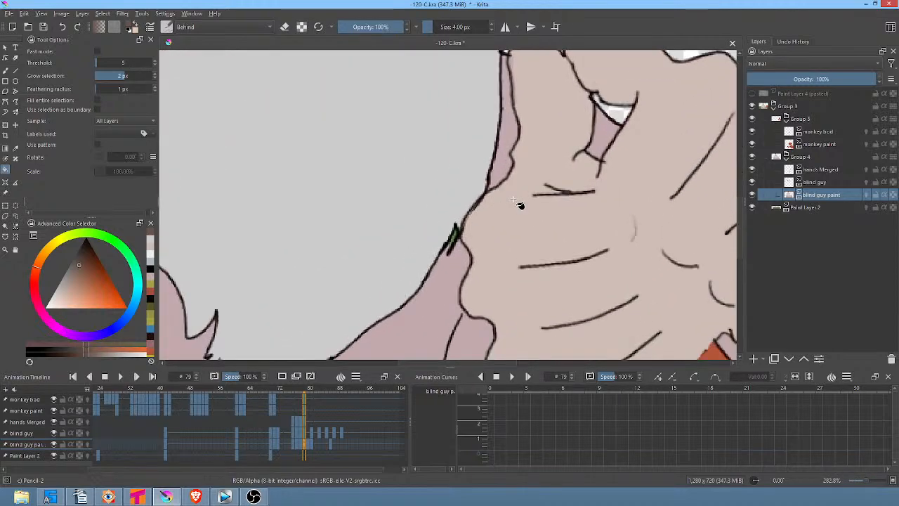
key(p)
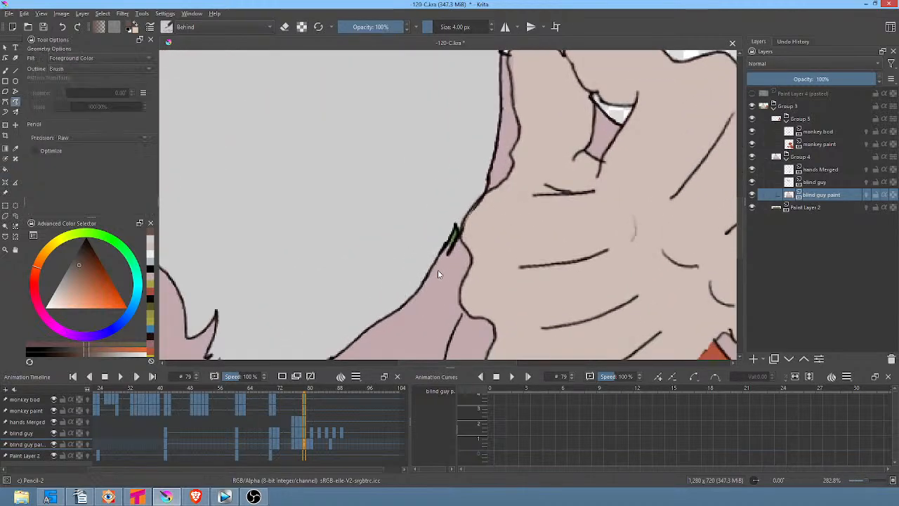
ctrl+click(451, 263)
mouse_move(473, 219)
mouse_down()
mouse_move(435, 281)
mouse_move(450, 226)
mouse_up()
Paint the green gap below the old man's index finger on frame 78 using the beard grey and robe pink
key(Left)
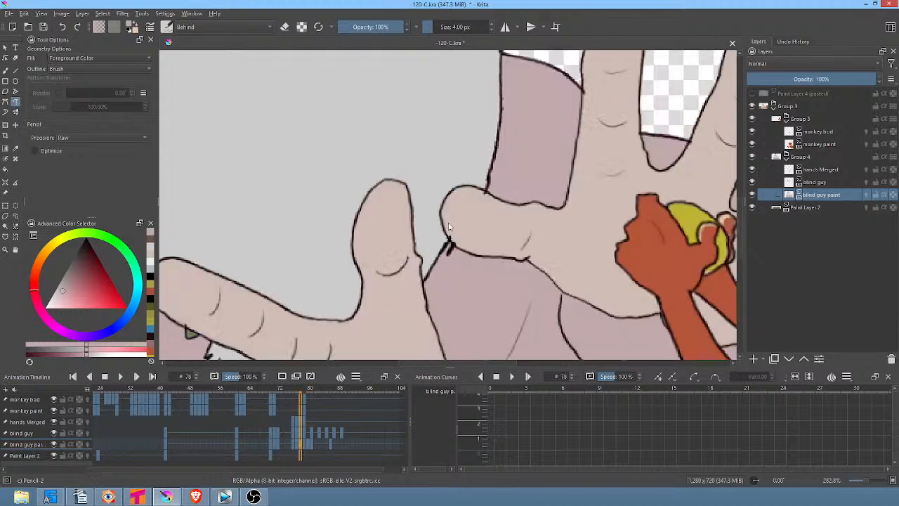
mouse_move(460, 266)
mouse_down()
mouse_move(328, 253)
mouse_move(363, 237)
mouse_up()
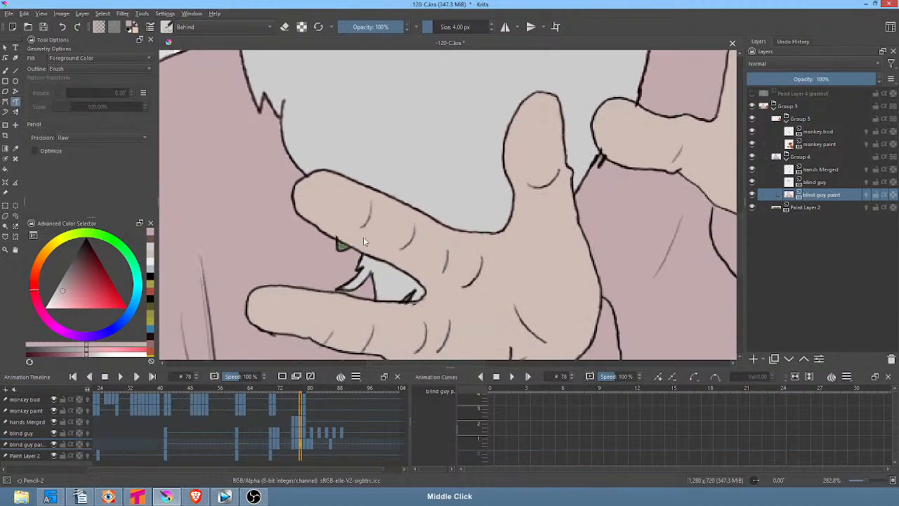
ctrl+click(374, 285)
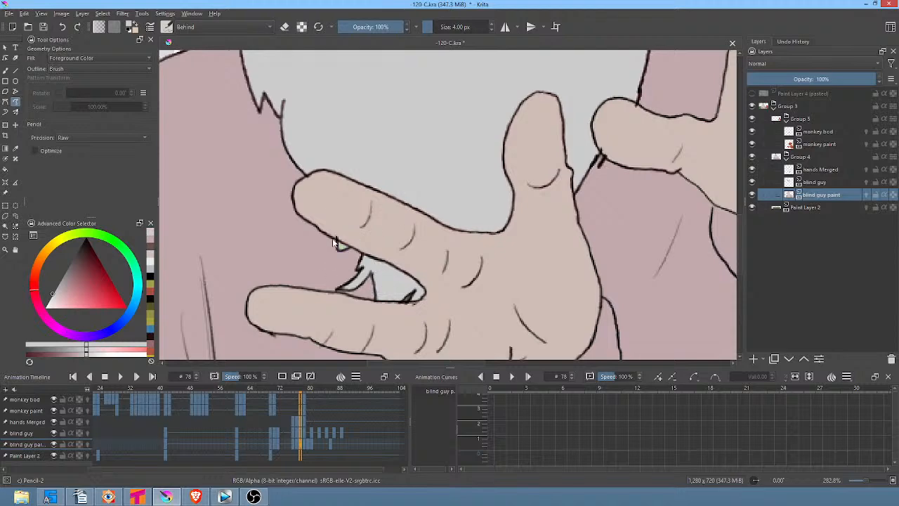
ctrl+click(328, 258)
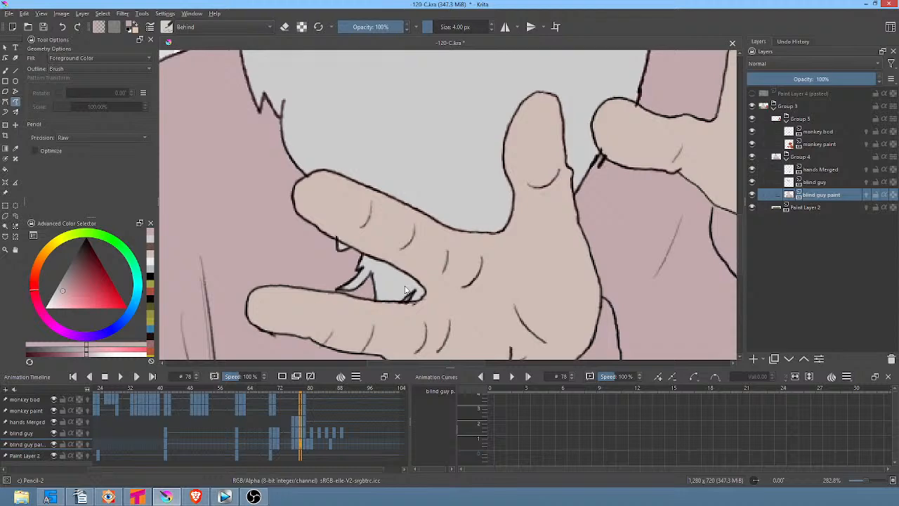
Flip back and forth through the frames from 71 to past 79 to check the old man for unpainted gaps
scroll(489, 271, down, 2)
drag(490, 270, 440, 271)
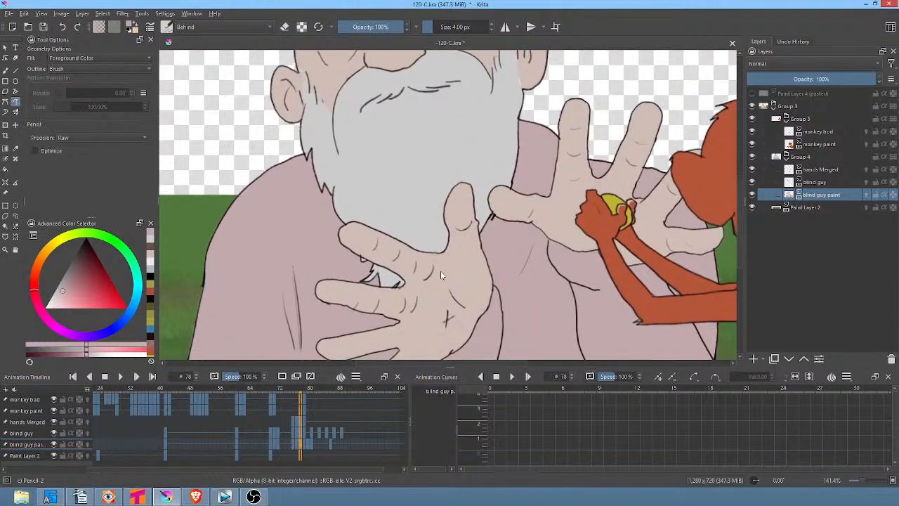
scroll(440, 270, down, 1)
key(Left)
key(Left)
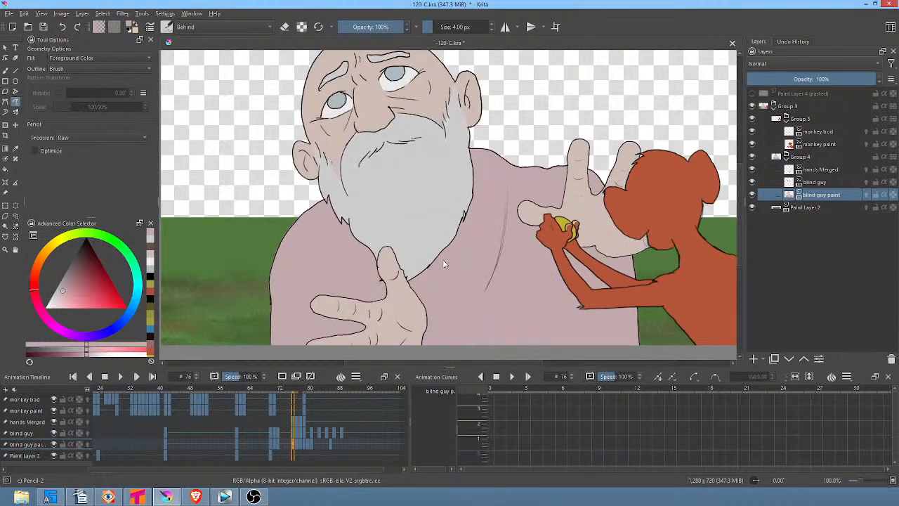
key(Left)
key(Left)
key(Left)
key(Left)
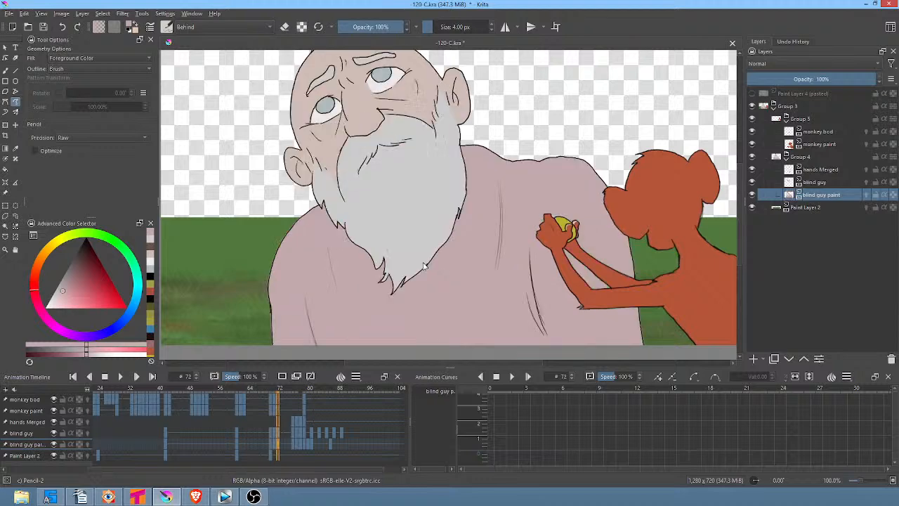
key(Right)
key(Right)
key(Right)
key(Right)
key(Right)
key(Right)
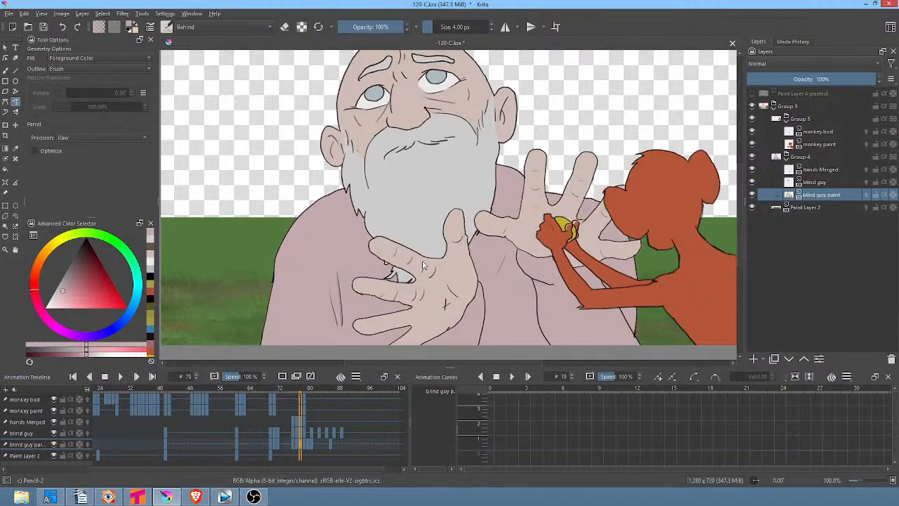
key(Left)
key(Left)
key(Left)
key(Left)
key(Left)
key(Left)
key(Left)
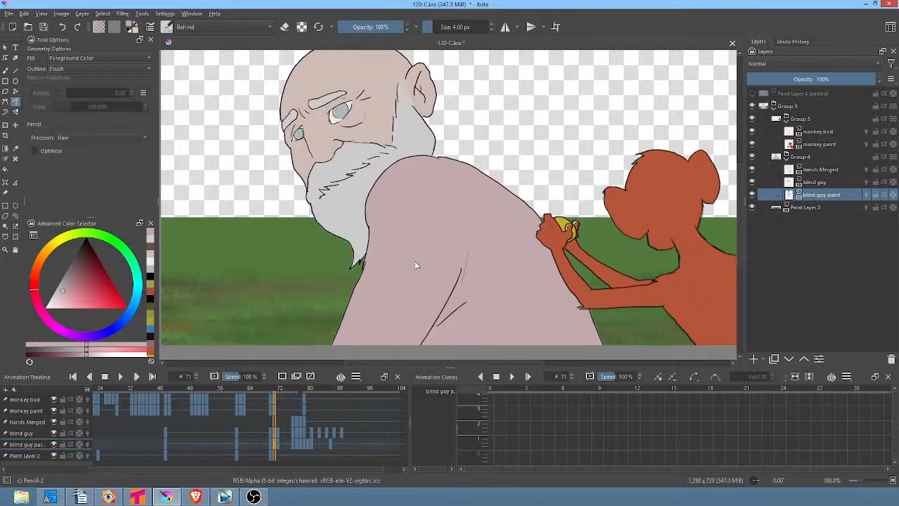
key(Right)
key(Right)
key(Right)
key(Right)
key(Right)
key(Right)
key(Right)
key(Right)
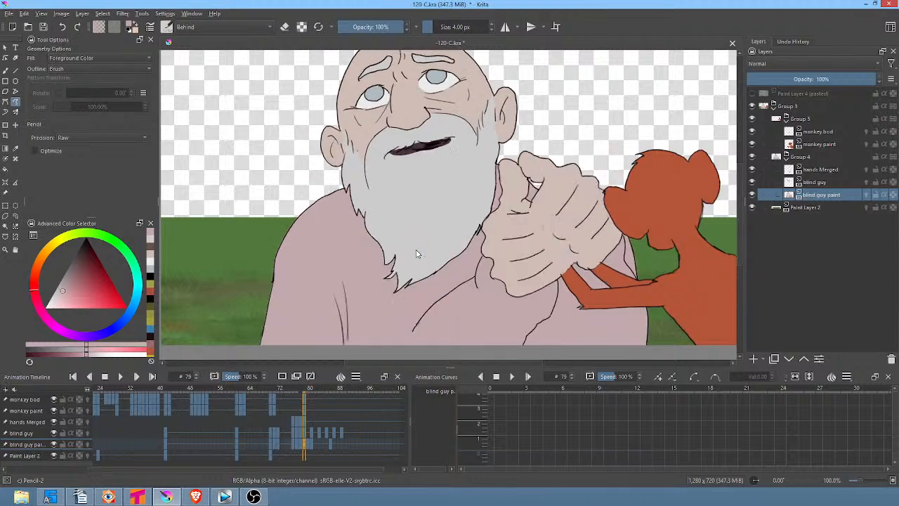
key(Right)
key(Right)
key(Right)
key(Right)
key(Right)
key(Right)
key(Right)
key(Left)
key(Left)
key(Left)
key(Left)
key(Left)
Return to frame 0 with the whole picture in view and select the background Paint Layer 2
key(Home)
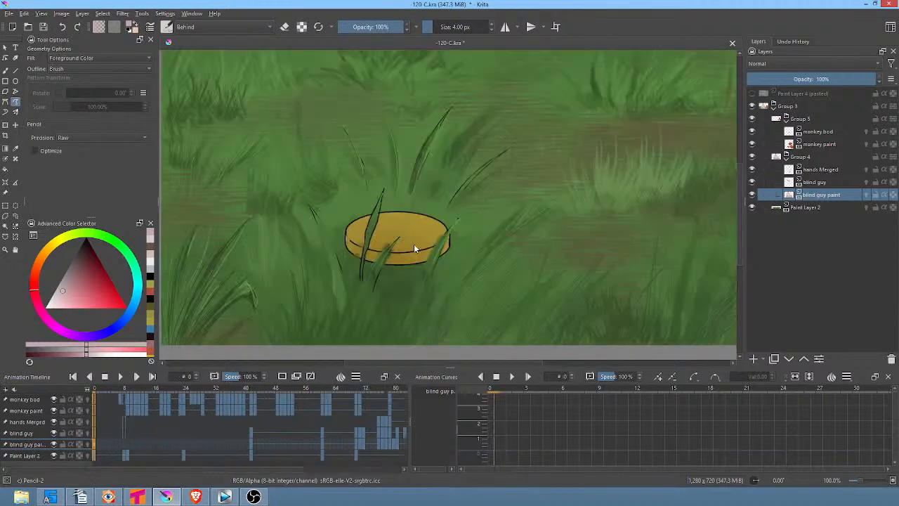
scroll(466, 195, down, 1)
drag(480, 190, 473, 237)
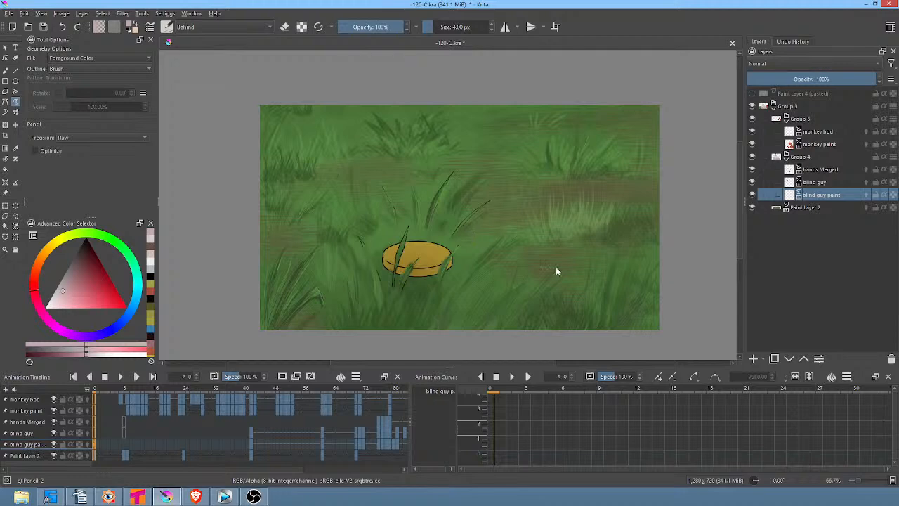
click(806, 209)
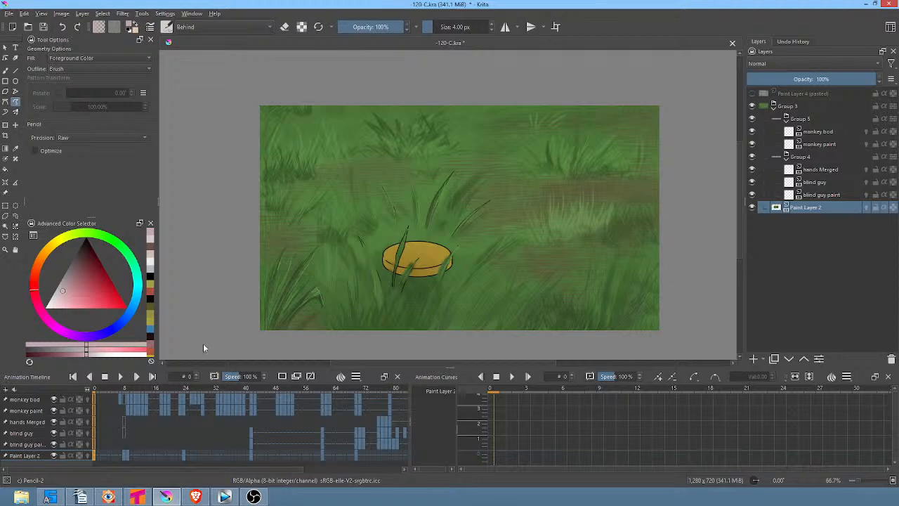
Go through the background layer's keyframes from 0 to 42, then return to frame 24, to examine the painted grass and coin
key(space)
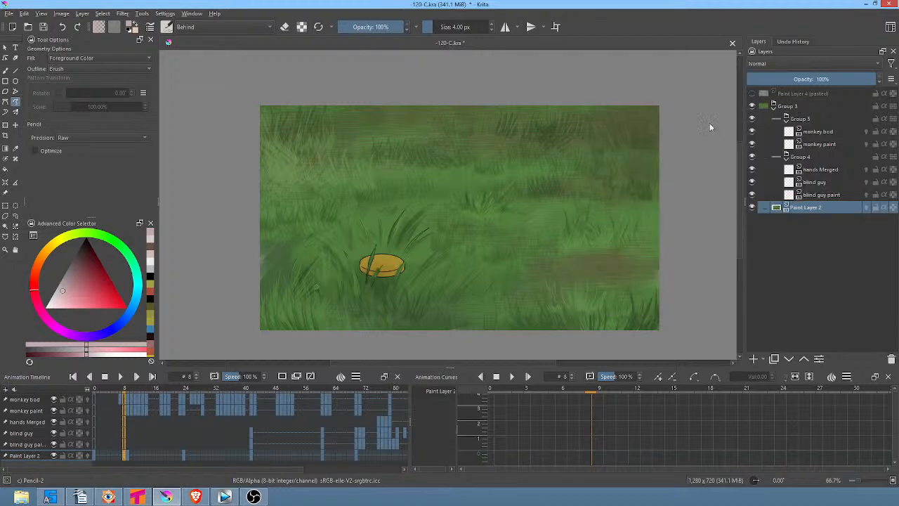
key(period)
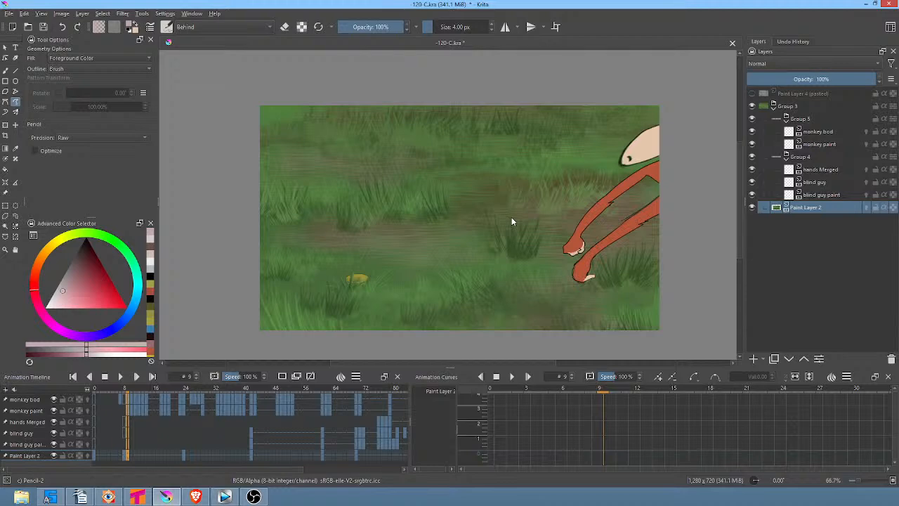
key(period)
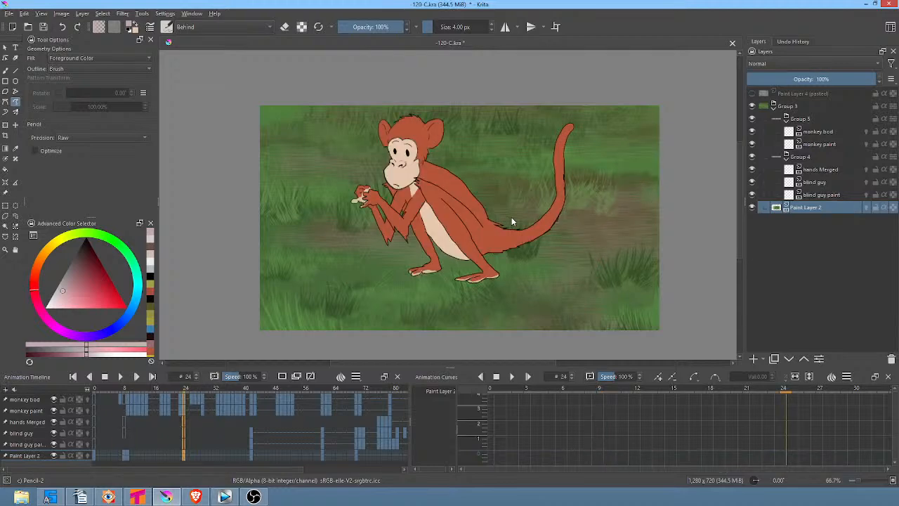
key(period)
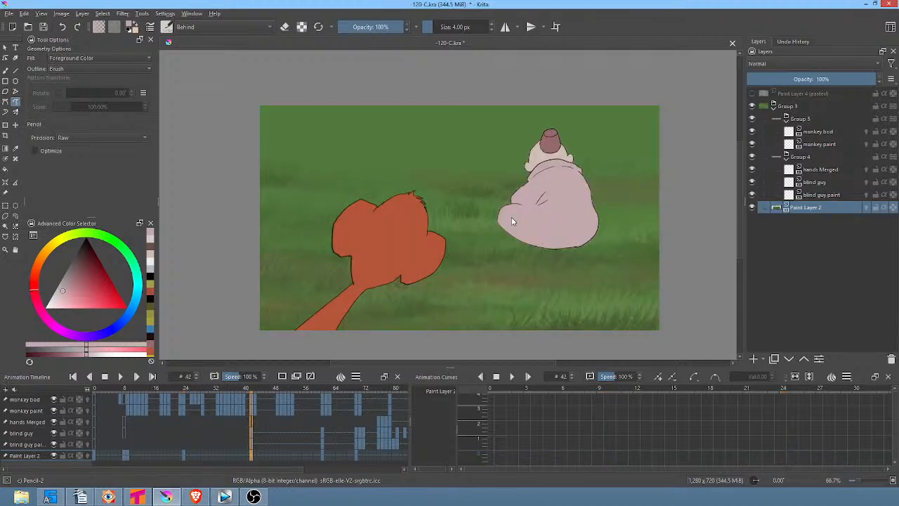
key(comma)
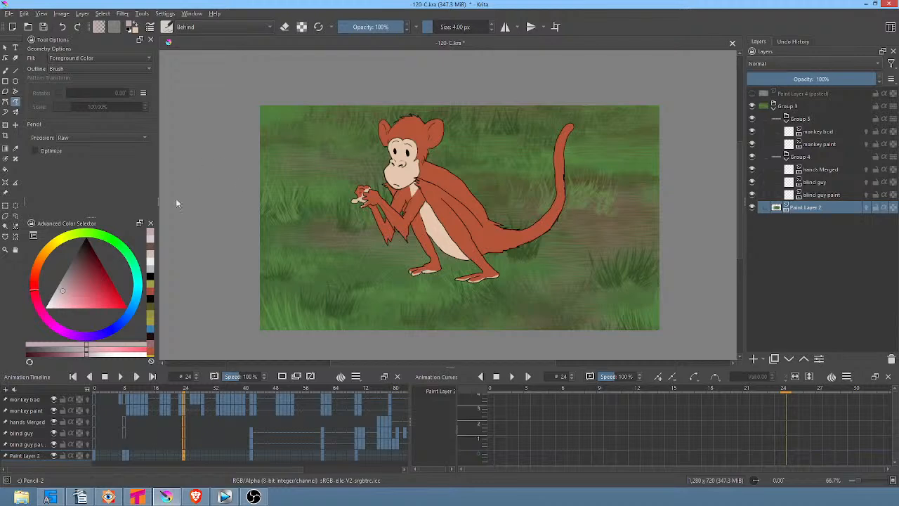
Try to darken the background on frame 24 with a black 600 px Airbrush Soft at 17% opacity, then undo it
key(b)
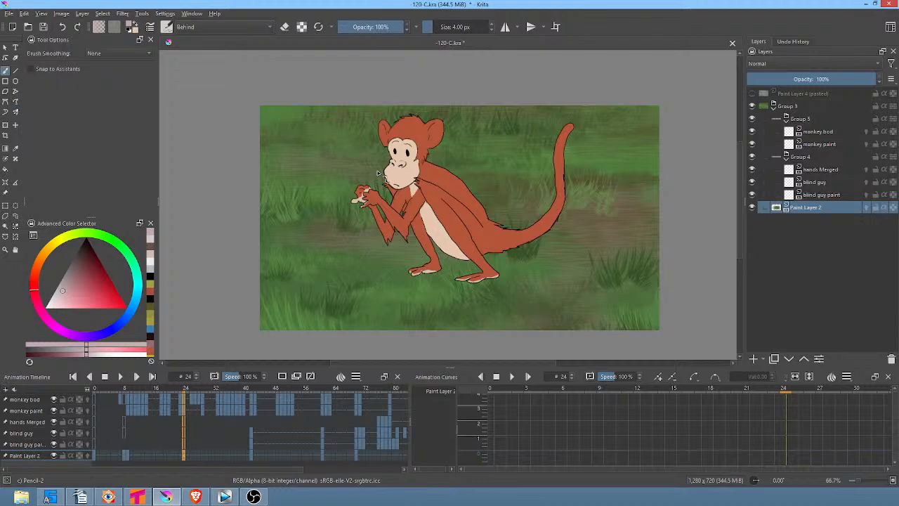
right_click(460, 148)
click(460, 85)
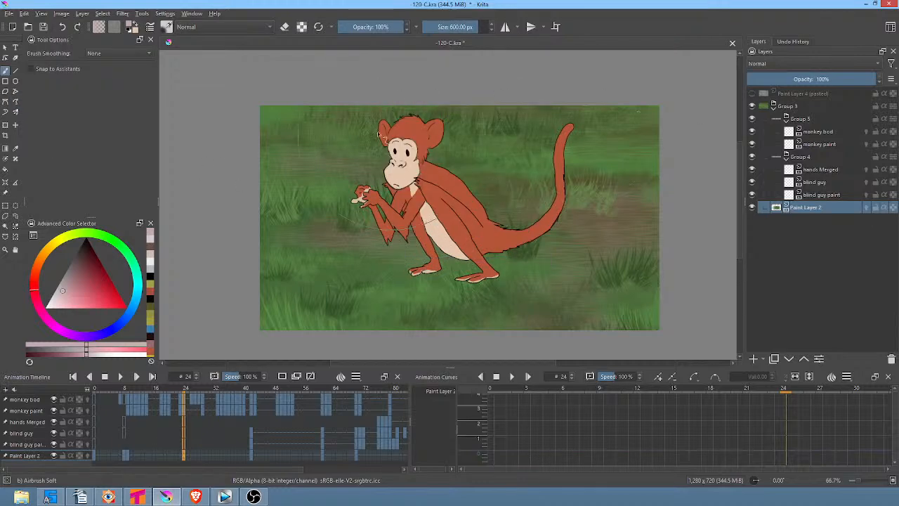
key(d)
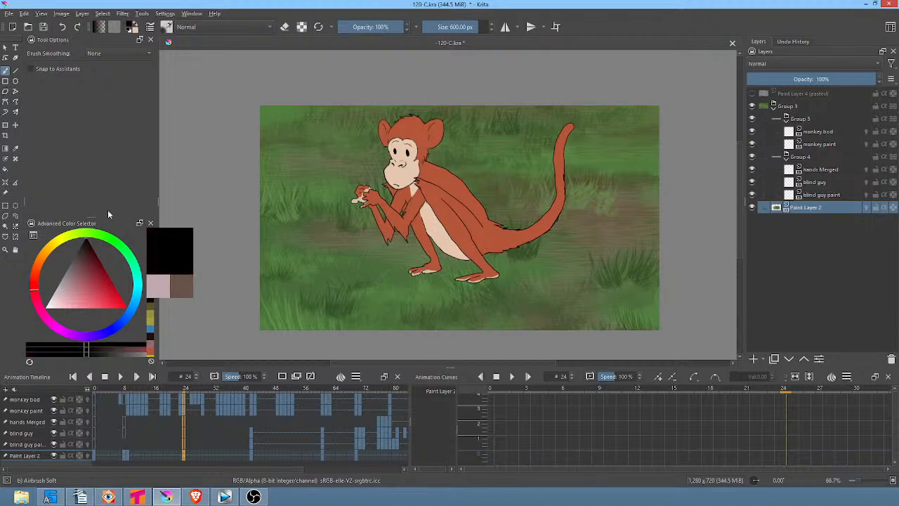
click(349, 27)
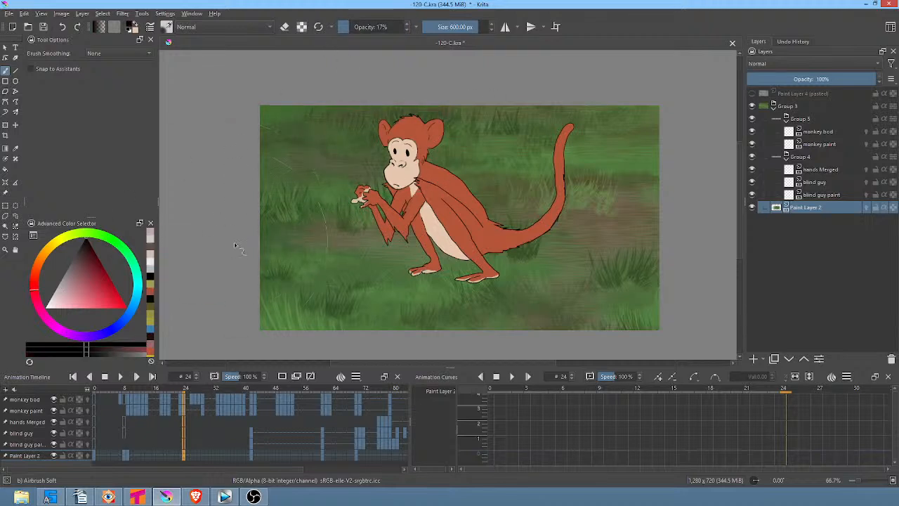
key(ctrl+z)
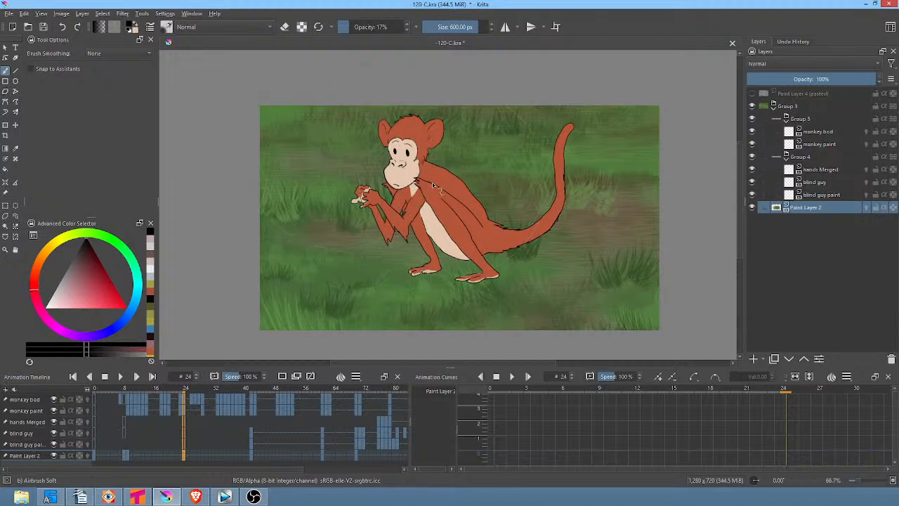
Play the animation from frame 0 and scrub along the timeline to about frame 52 to review the shots
click(95, 386)
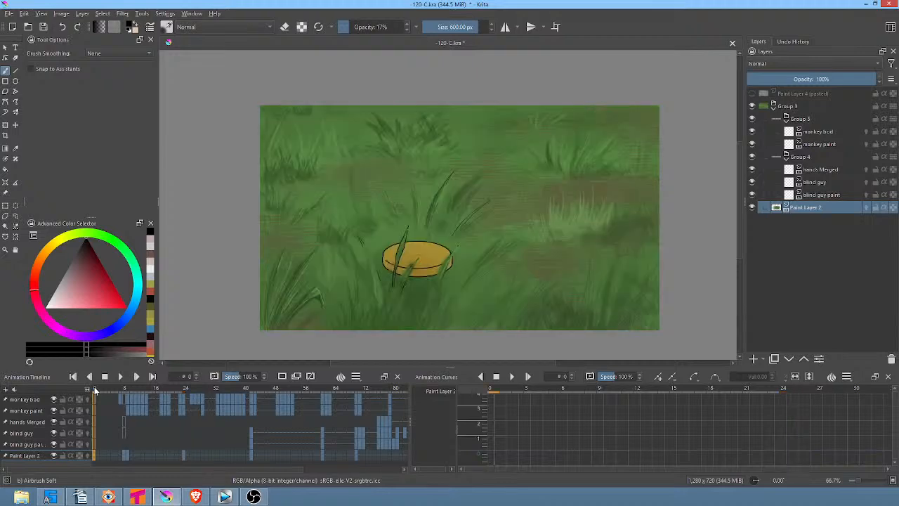
key(space)
drag(136, 397, 287, 387)
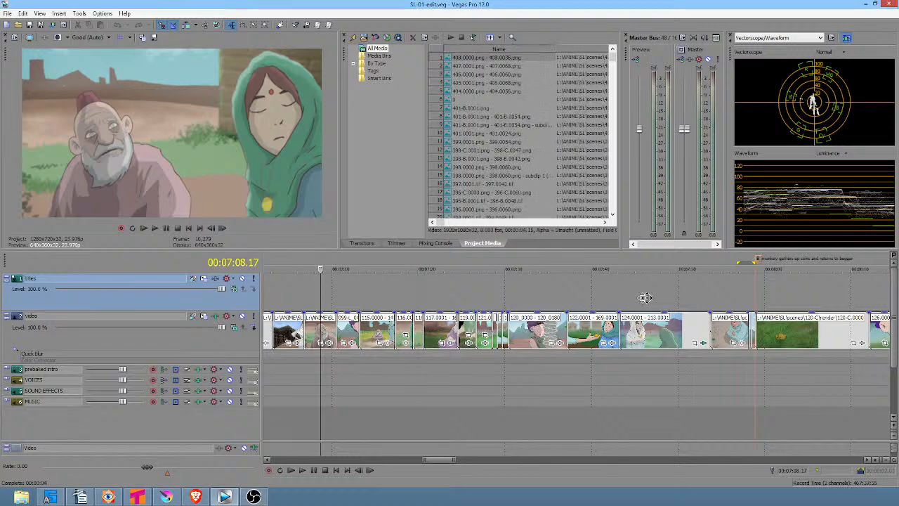
In Vegas Pro, play the SL-01-edit timeline from just before the 120-C scene into the following shot
scroll(643, 295, right, 8)
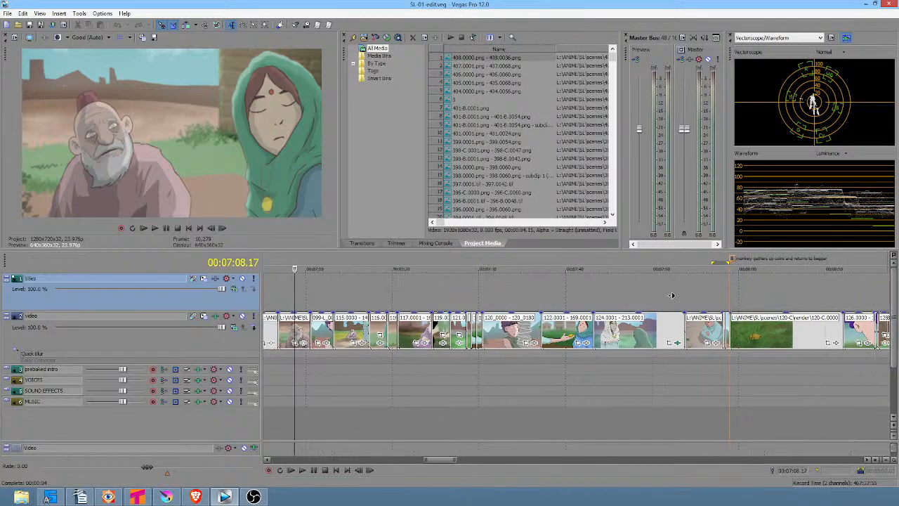
click(468, 292)
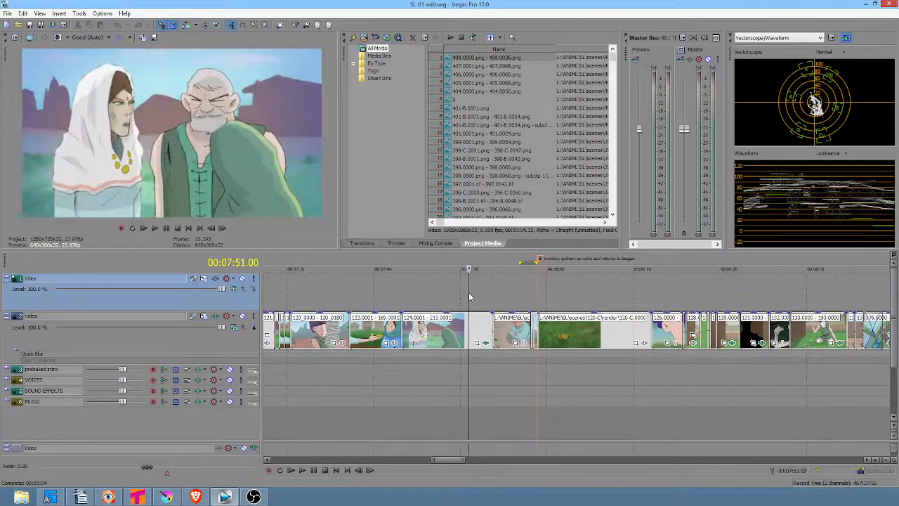
click(483, 289)
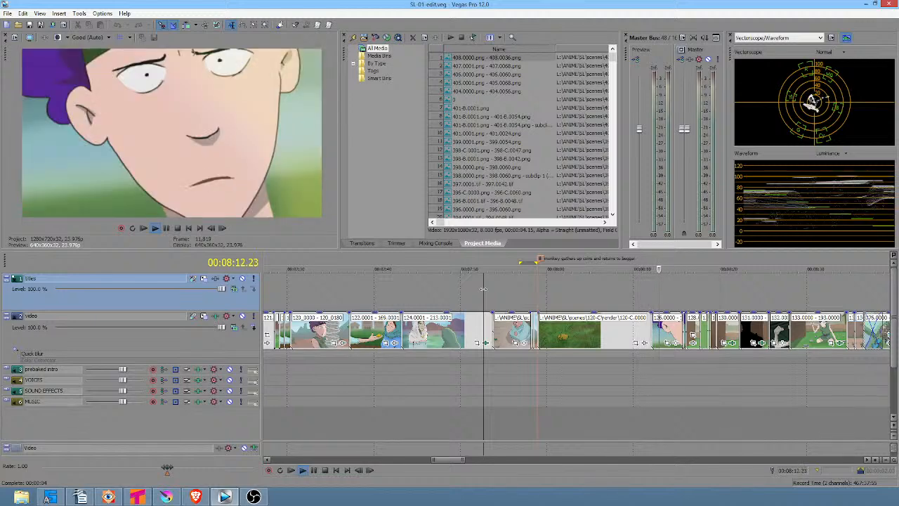
key(space)
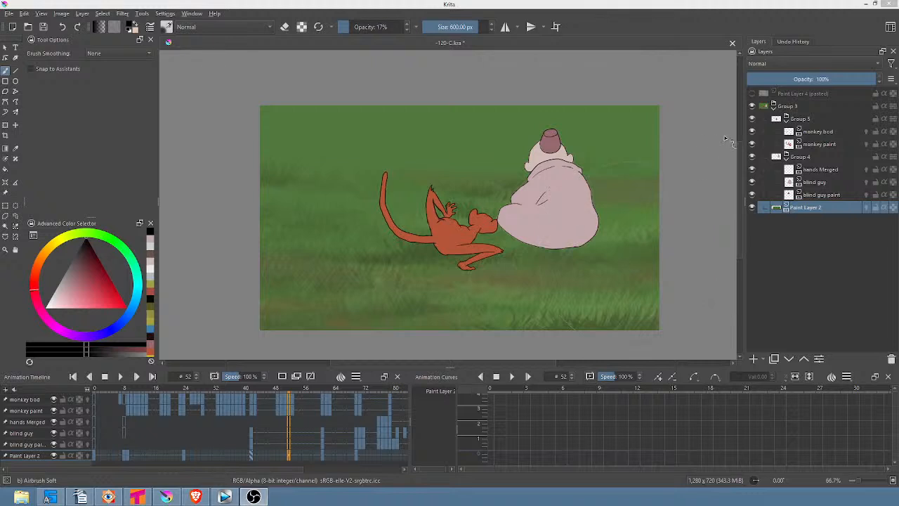
In Krita, add a Color Adjustment filter mask to the monkey paint layer and lower its Saturation curve's upper end to output 88
click(824, 143)
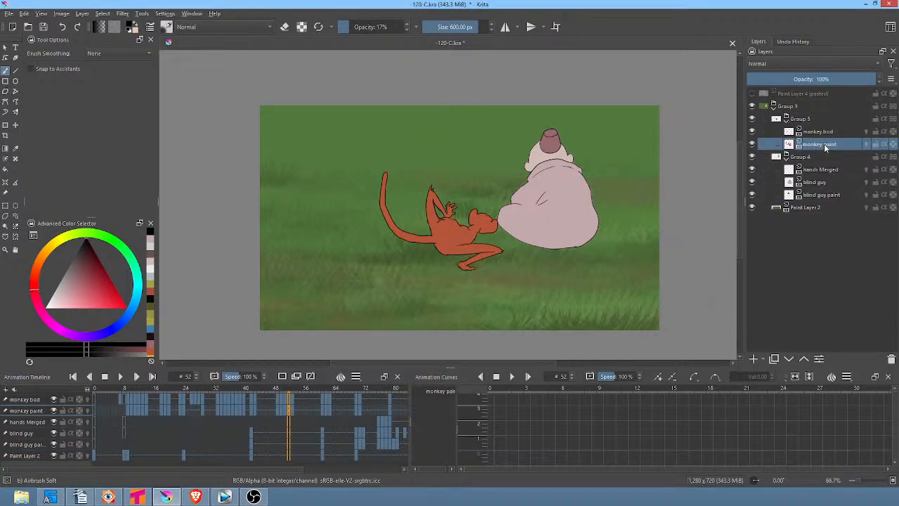
right_click(810, 144)
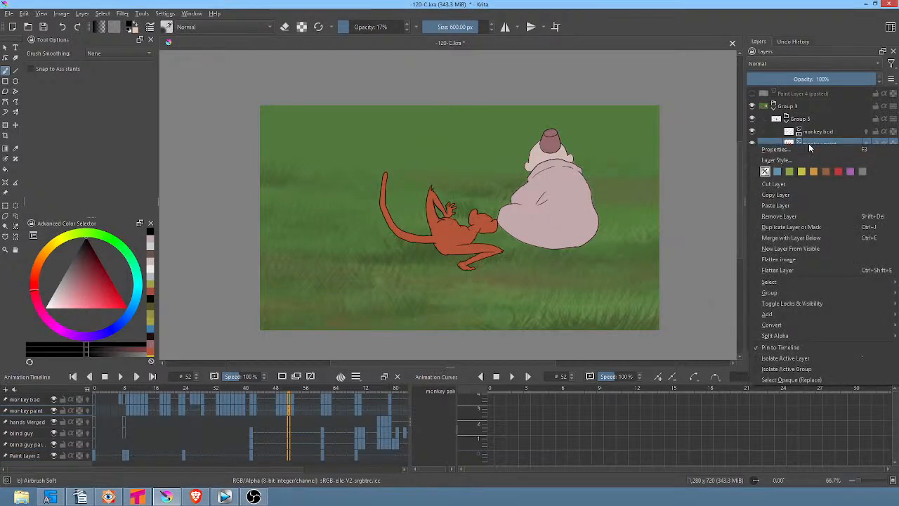
mouse_move(817, 313)
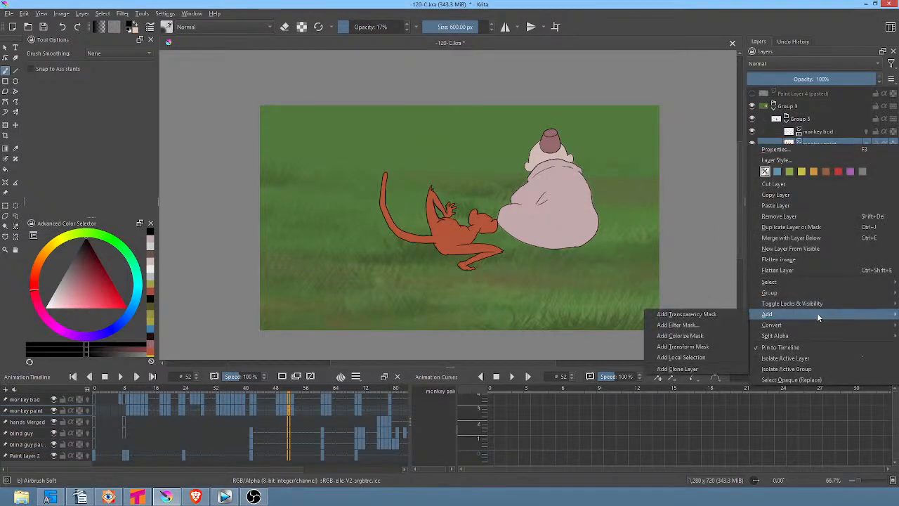
click(711, 324)
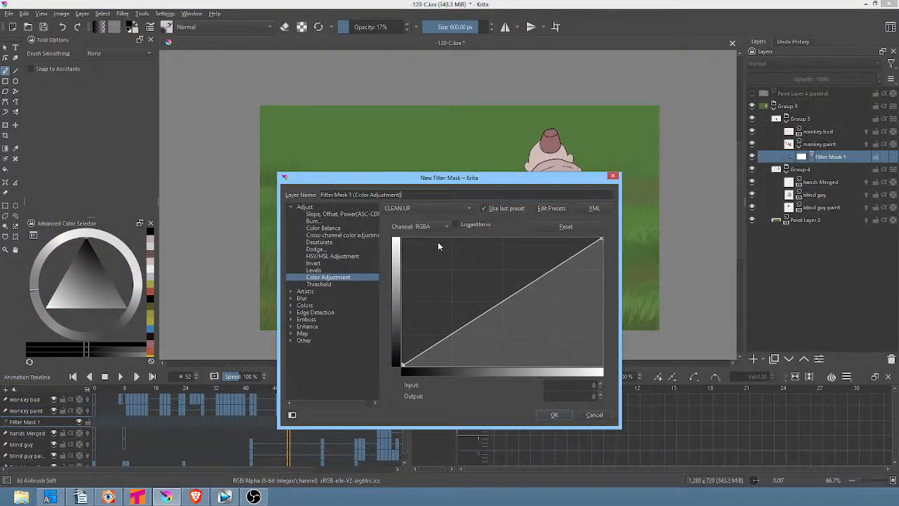
click(438, 226)
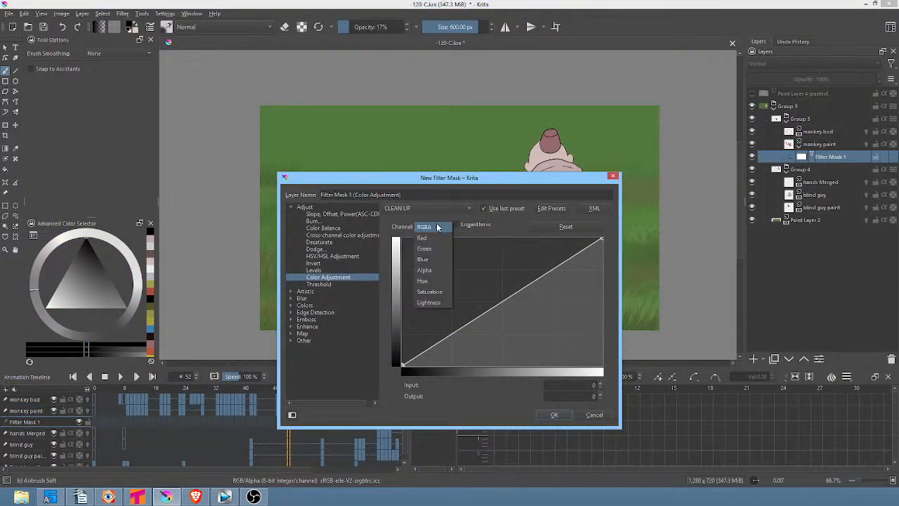
click(442, 292)
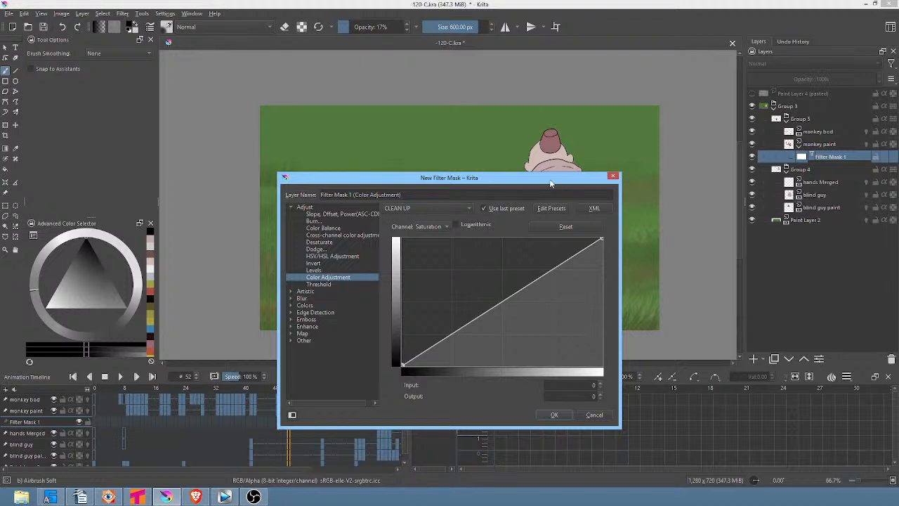
drag(551, 183, 312, 130)
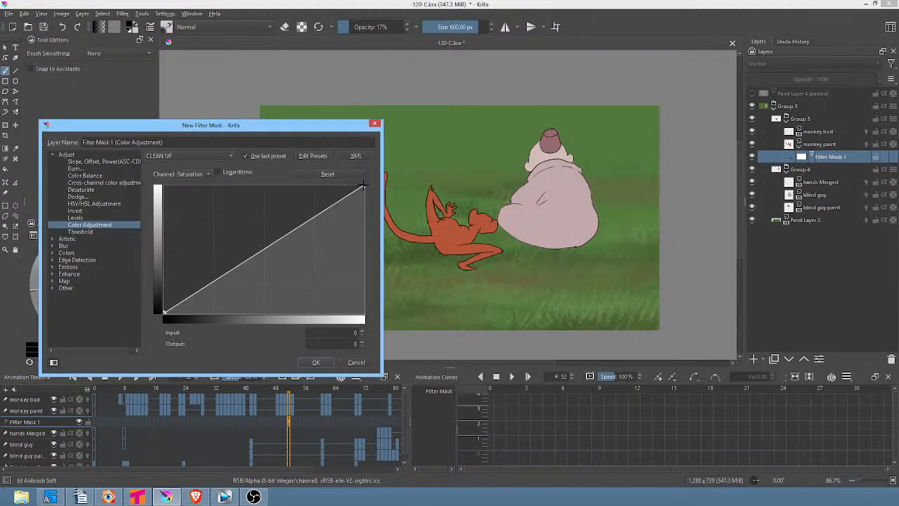
drag(363, 186, 391, 201)
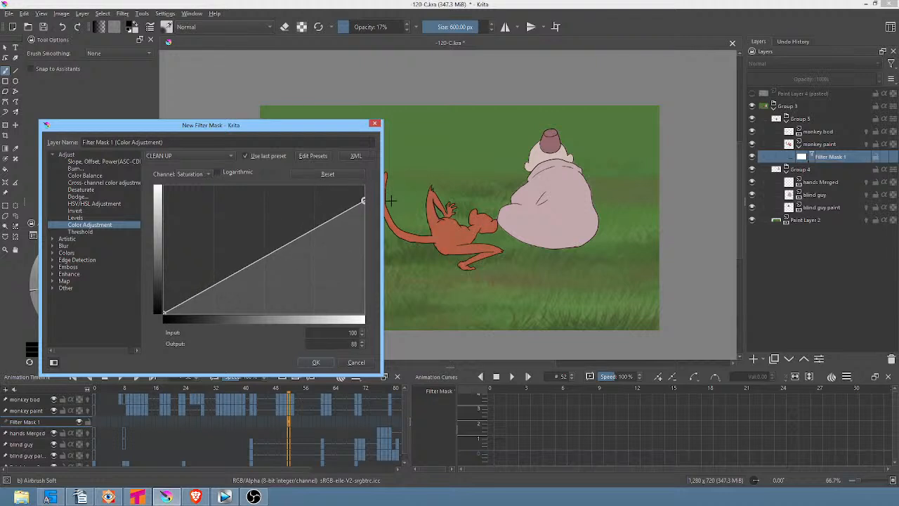
Lower the mask's Lightness curve end to output 84 and its Saturation curve end to about 78, and apply the filter mask
click(202, 176)
click(186, 185)
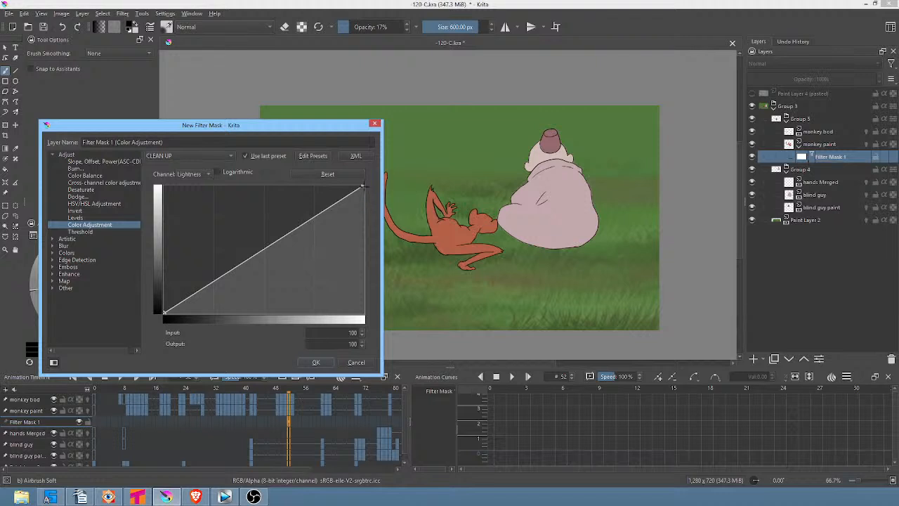
drag(363, 187, 372, 205)
click(194, 175)
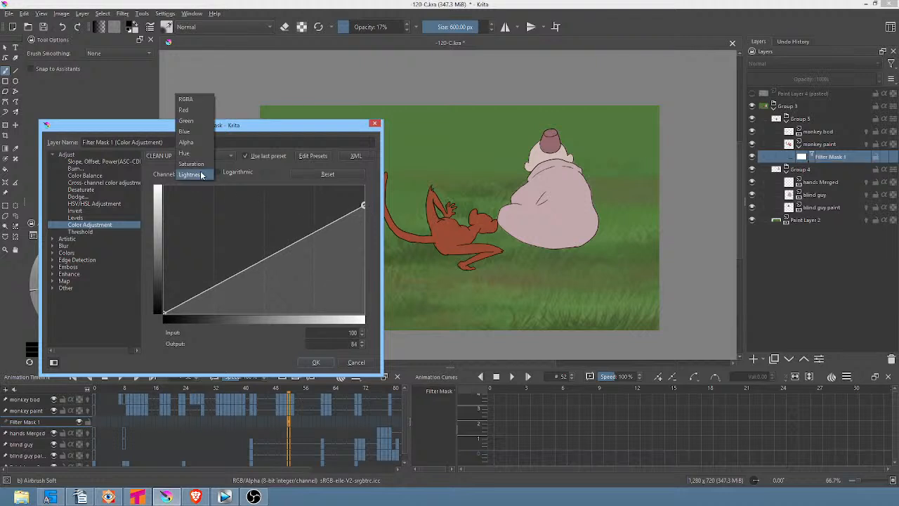
click(198, 167)
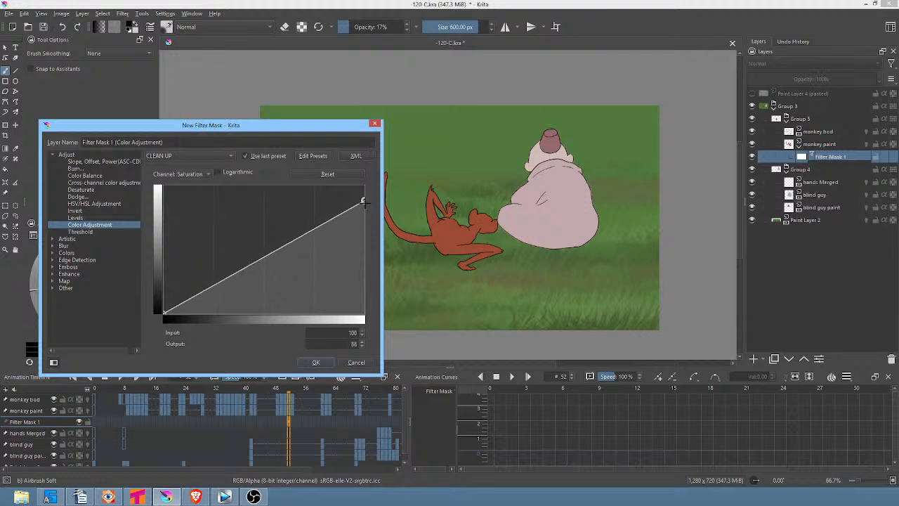
drag(363, 201, 364, 215)
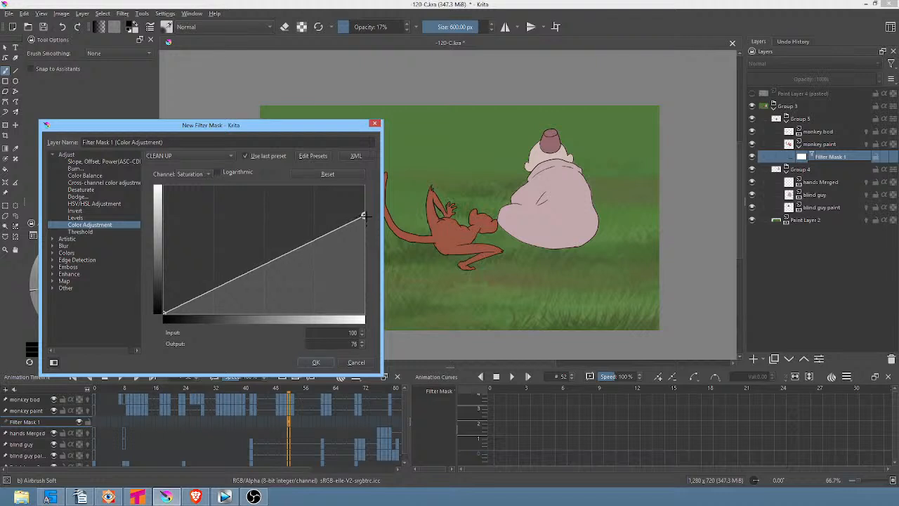
click(315, 361)
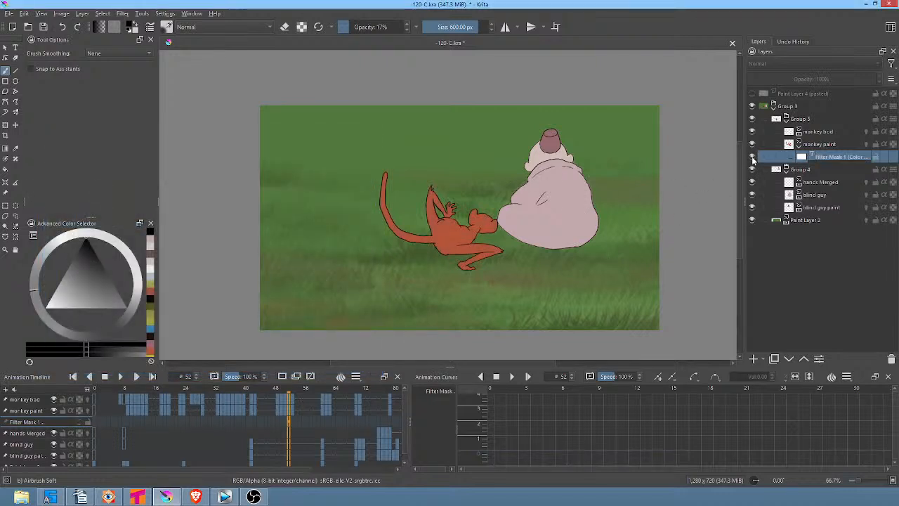
Toggle the monkey's filter mask off and on at frames 52 and 68 to compare its colours against the scene
click(753, 161)
click(753, 160)
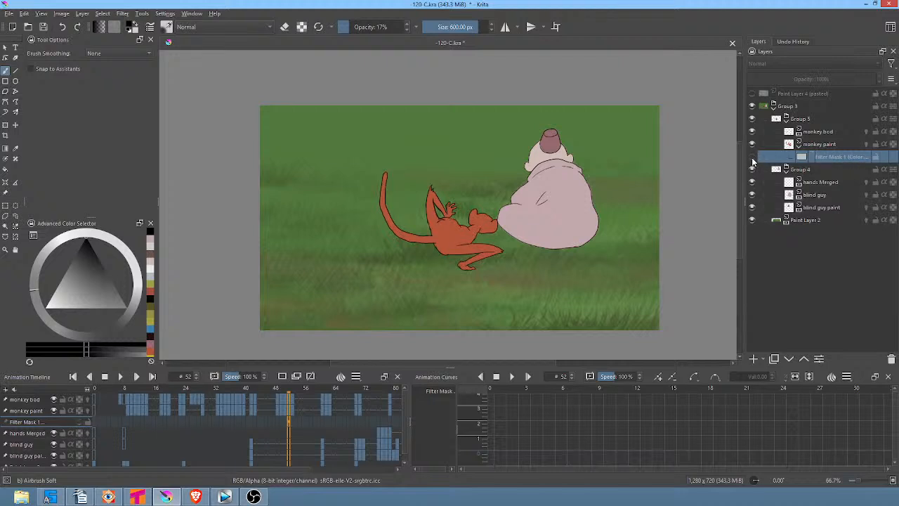
click(754, 160)
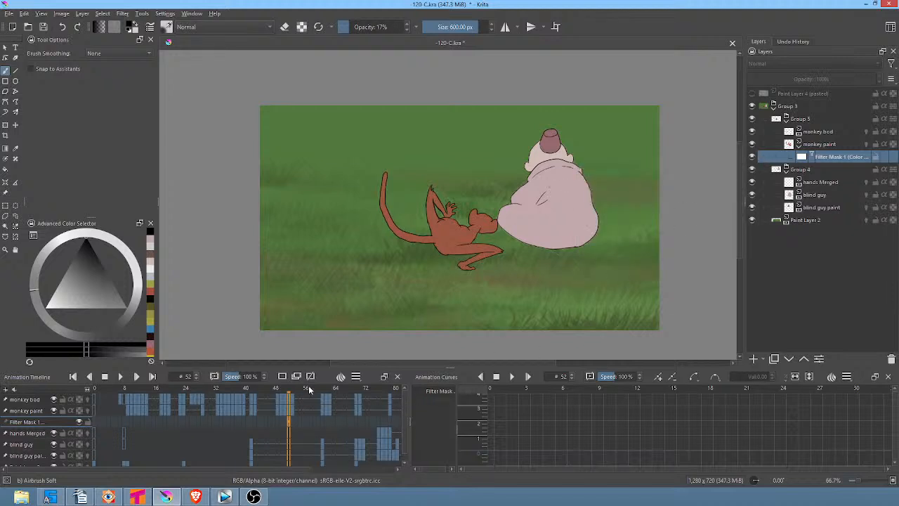
drag(309, 389, 351, 388)
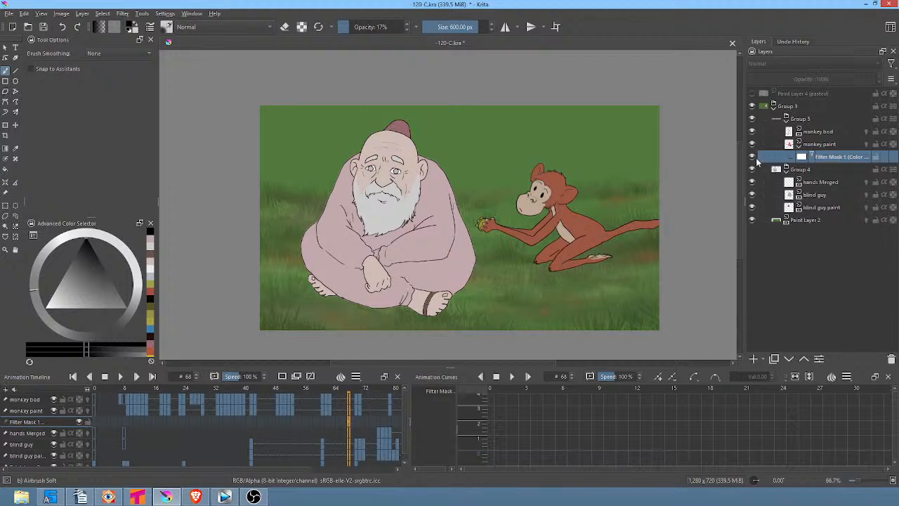
click(753, 157)
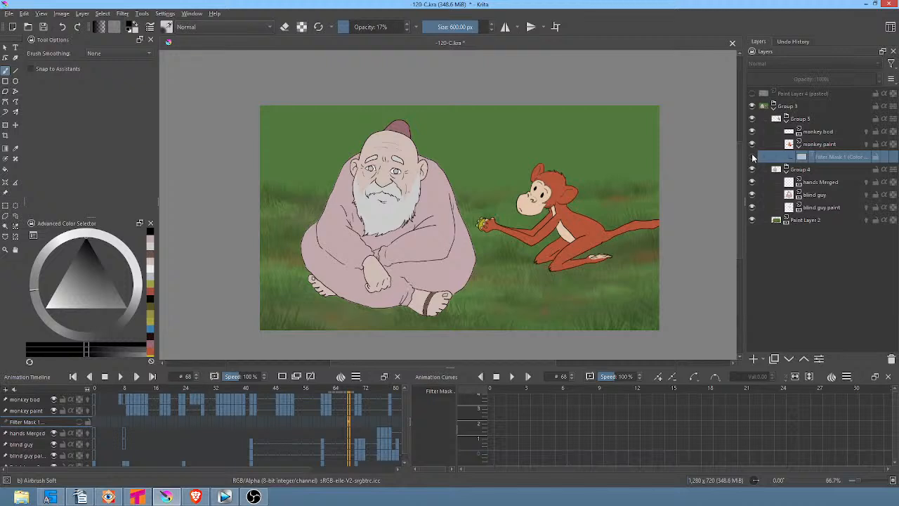
click(752, 157)
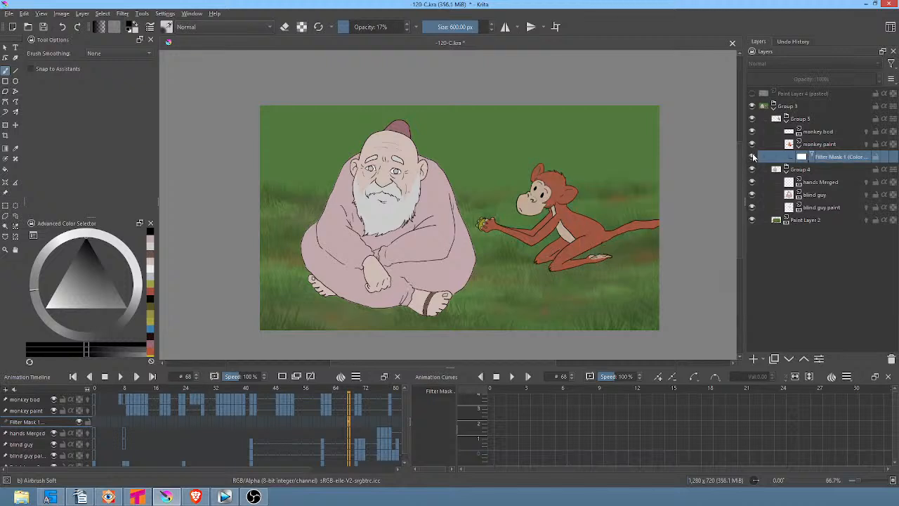
click(752, 157)
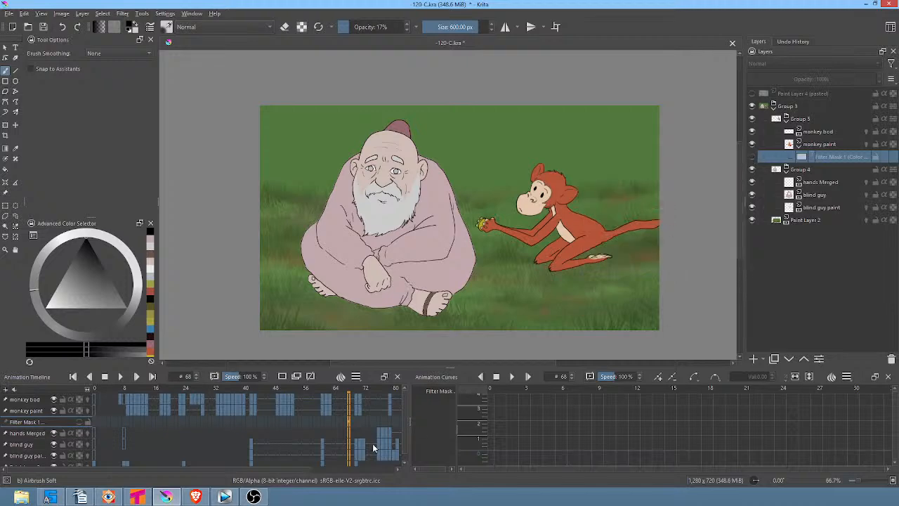
Go to frame 44, select the background layer Paint Layer 2 and choose the Pencil-2 brush preset
click(361, 388)
drag(361, 390, 259, 391)
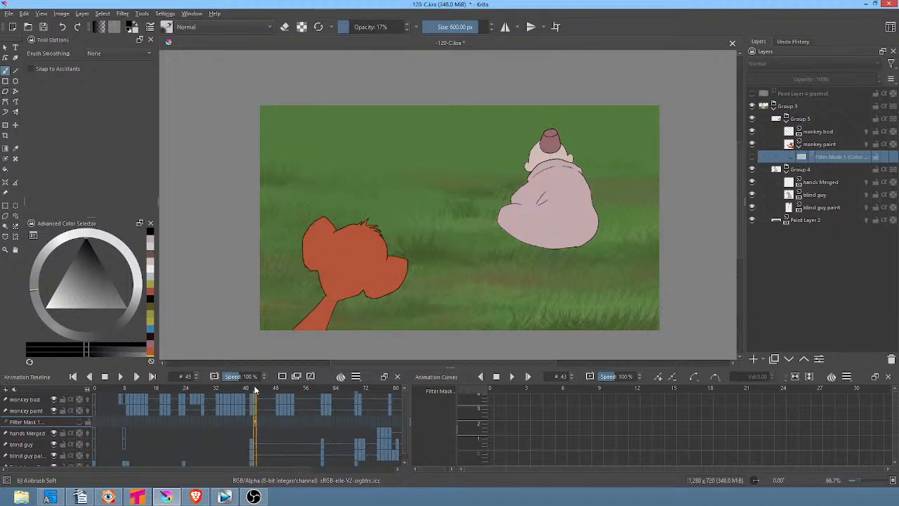
click(811, 220)
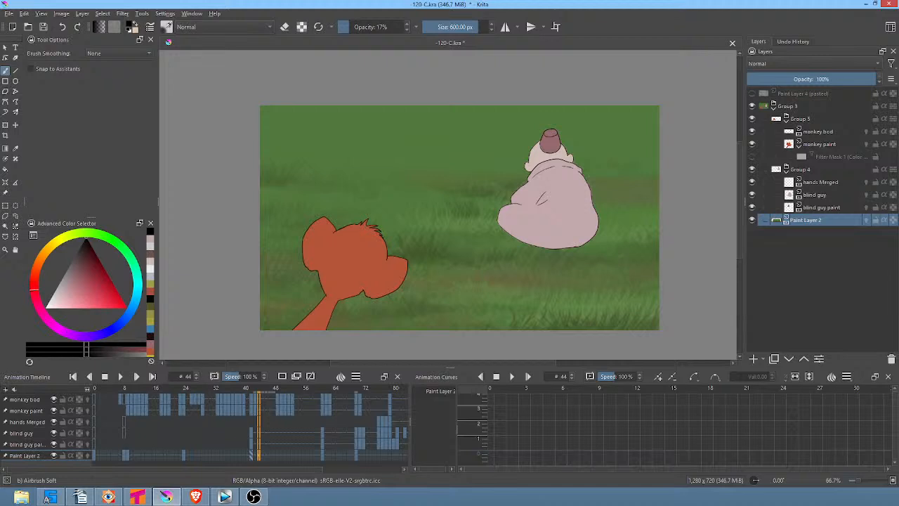
key(alt+Tab)
right_click(521, 169)
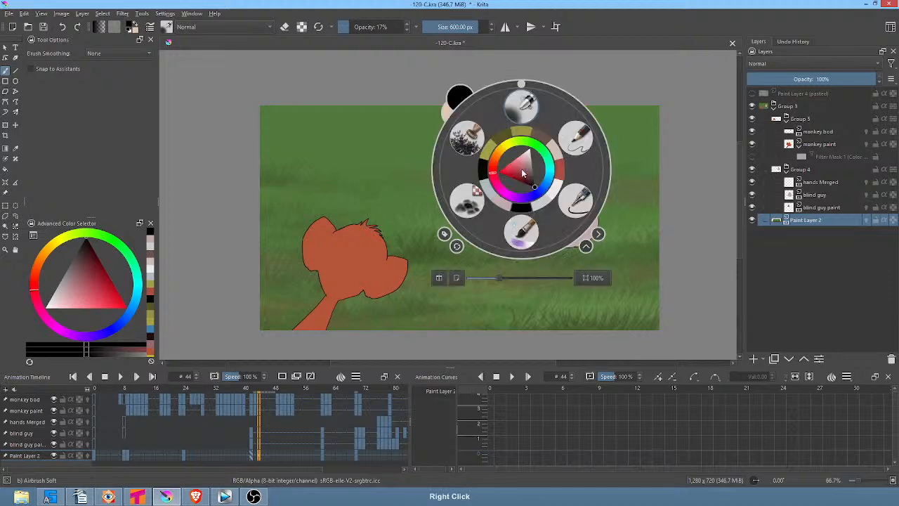
click(575, 134)
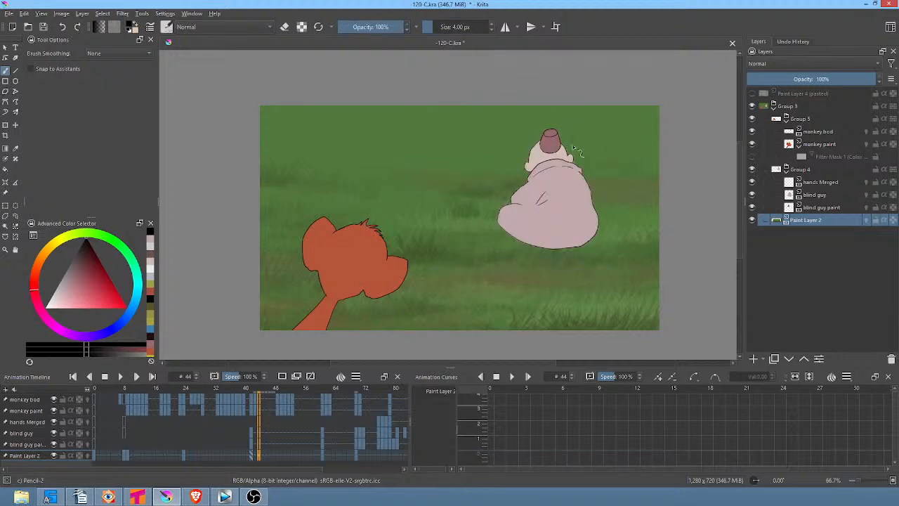
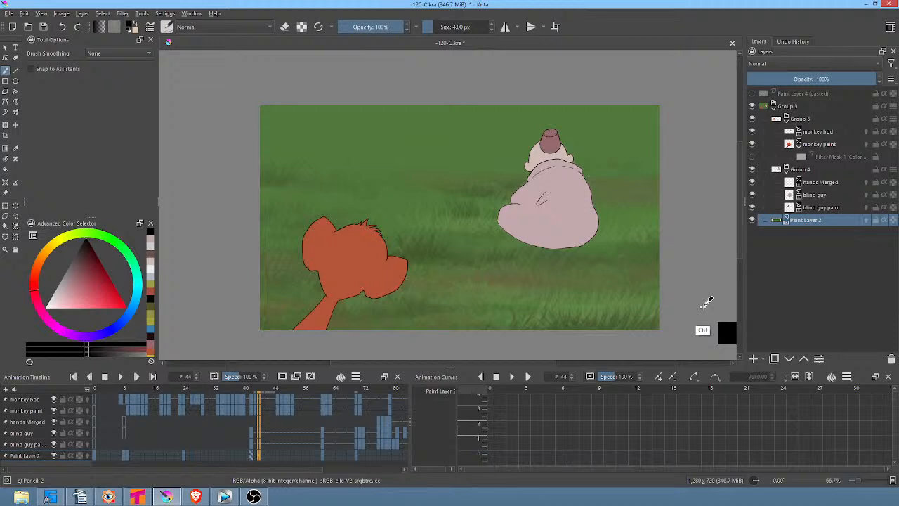
Put Paint Layer 2 into its own group and add a new paint layer above it in that group
key(ctrl+g)
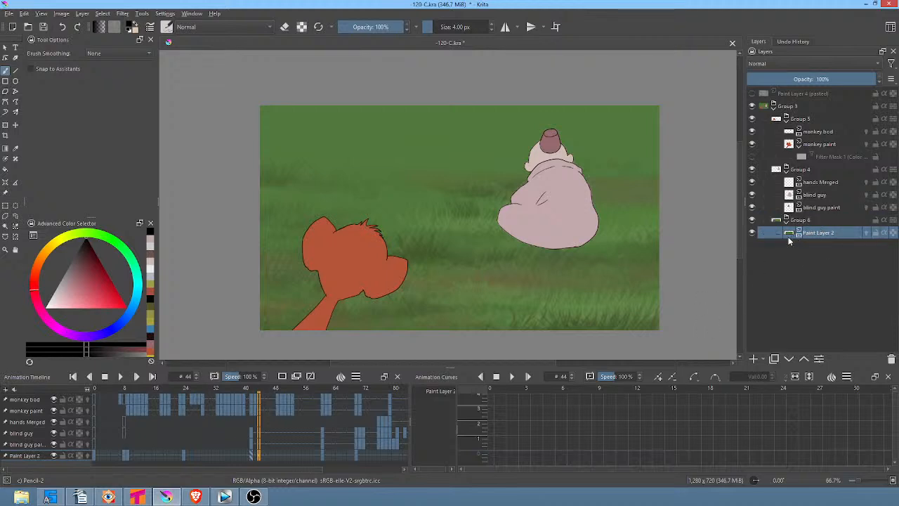
mouse_move(789, 241)
mouse_move(823, 236)
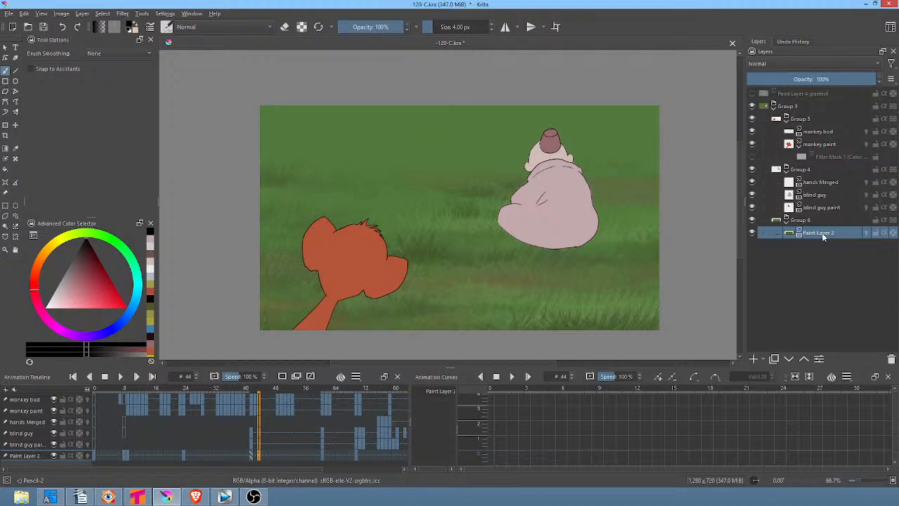
click(819, 221)
click(814, 235)
click(752, 359)
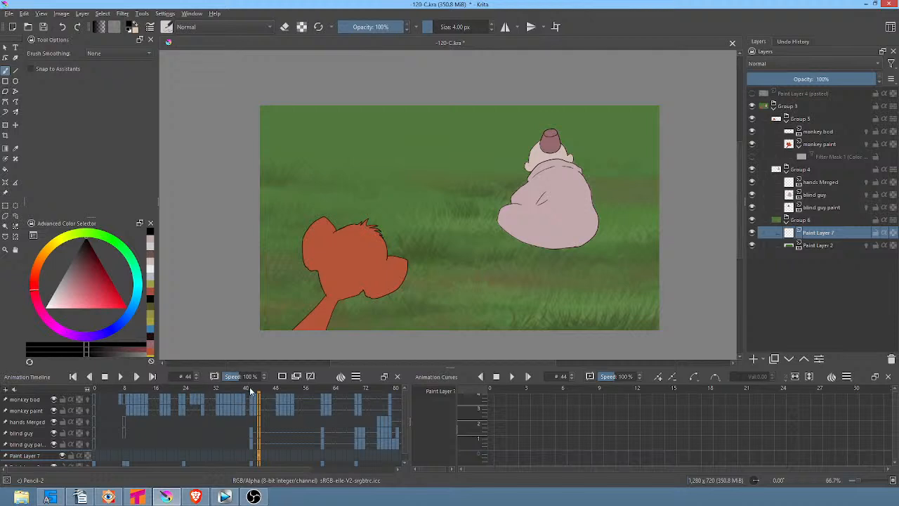
Add blank keyframes to Paint Layer 7 at frames 42, 61 and 70, and move the layer beneath Paint Layer 2
mouse_move(251, 391)
mouse_down()
mouse_move(238, 386)
mouse_move(250, 385)
mouse_up()
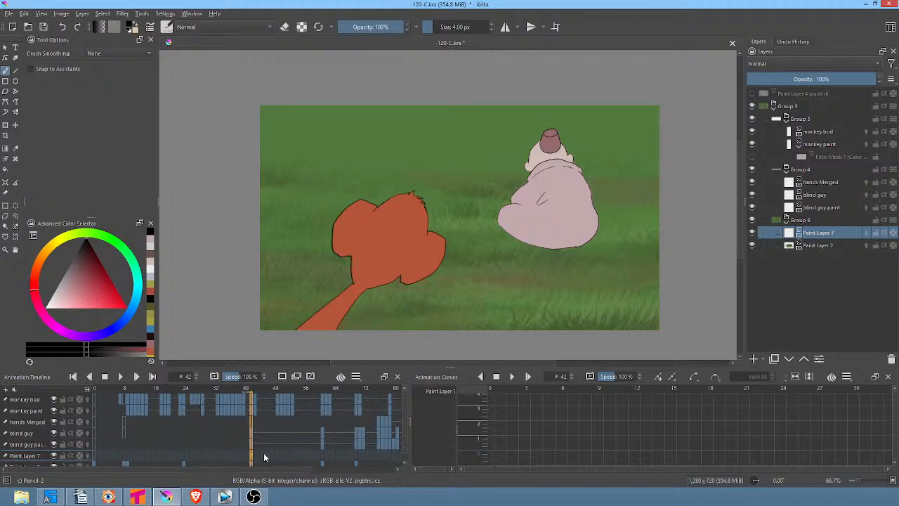
mouse_move(206, 454)
mouse_down()
mouse_move(99, 455)
mouse_move(251, 455)
mouse_up()
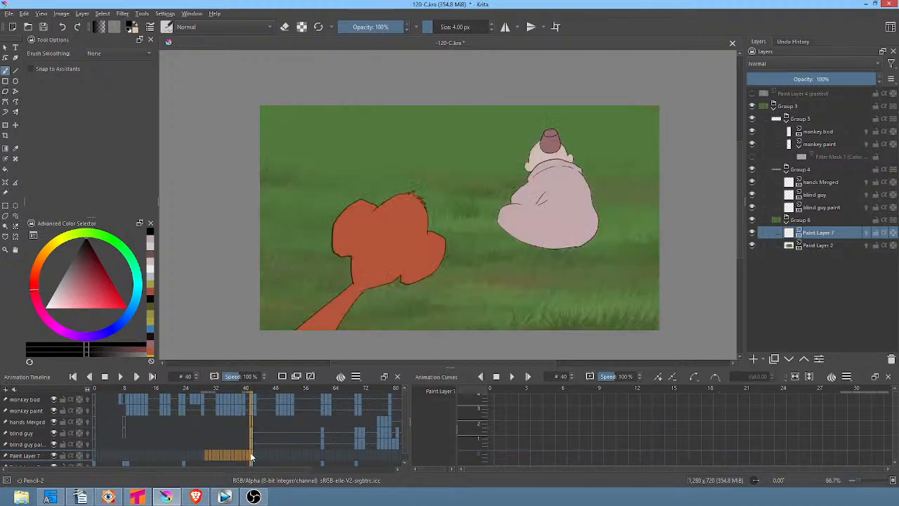
click(251, 456)
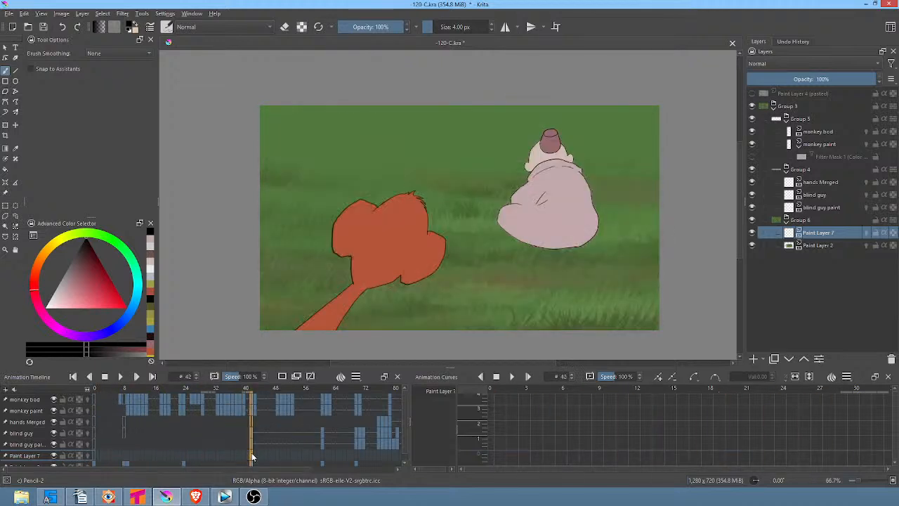
click(322, 456)
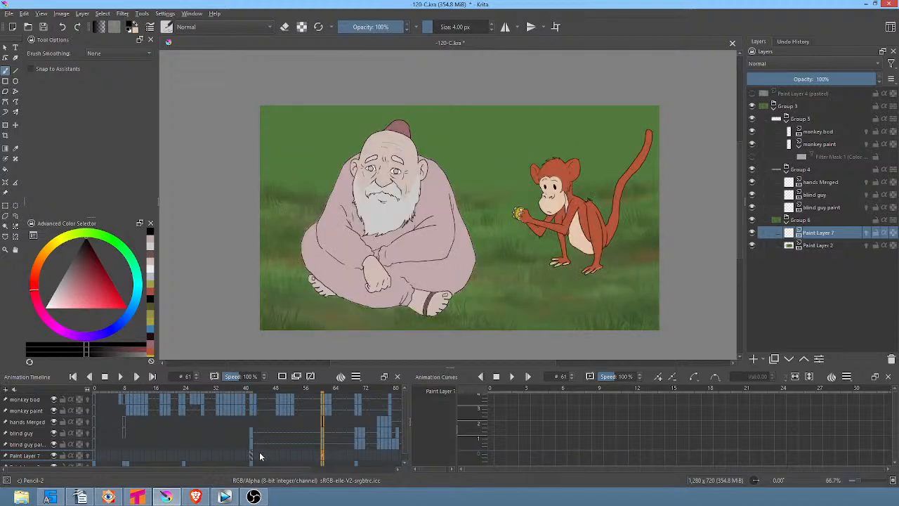
click(251, 455)
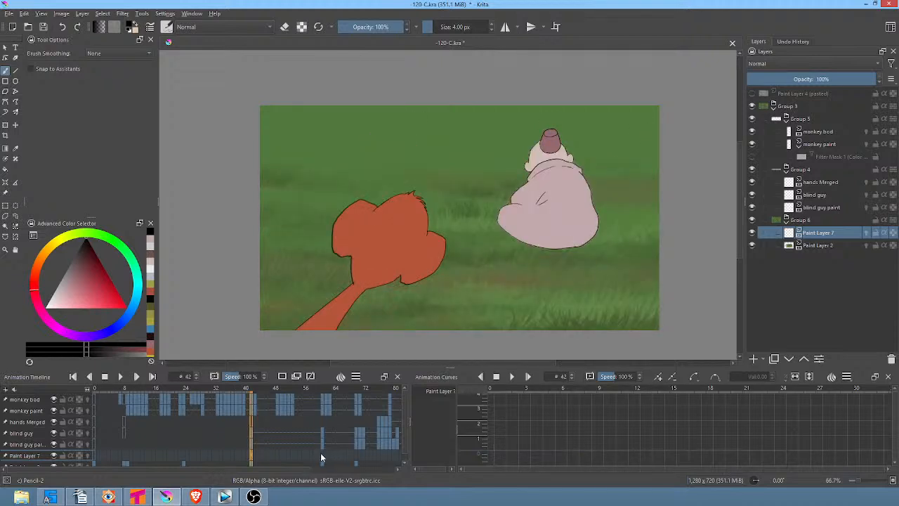
click(322, 456)
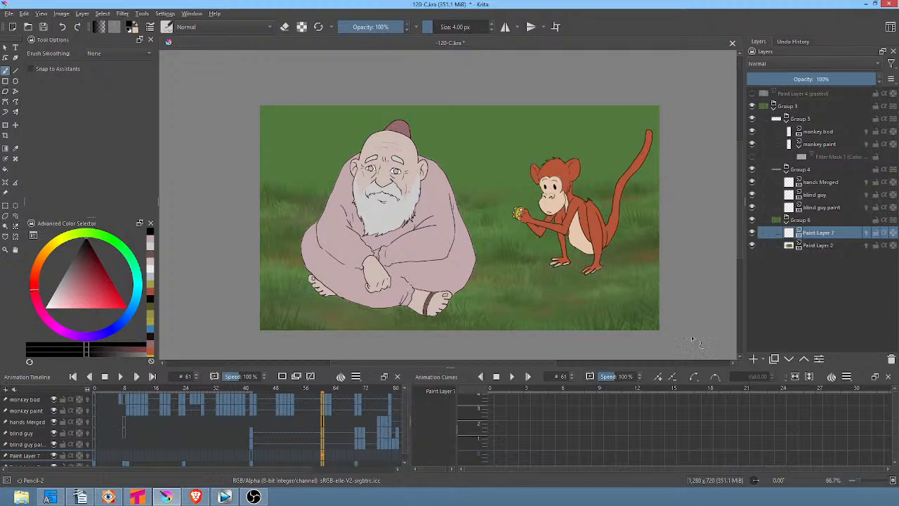
mouse_move(817, 236)
drag(402, 367, 402, 348)
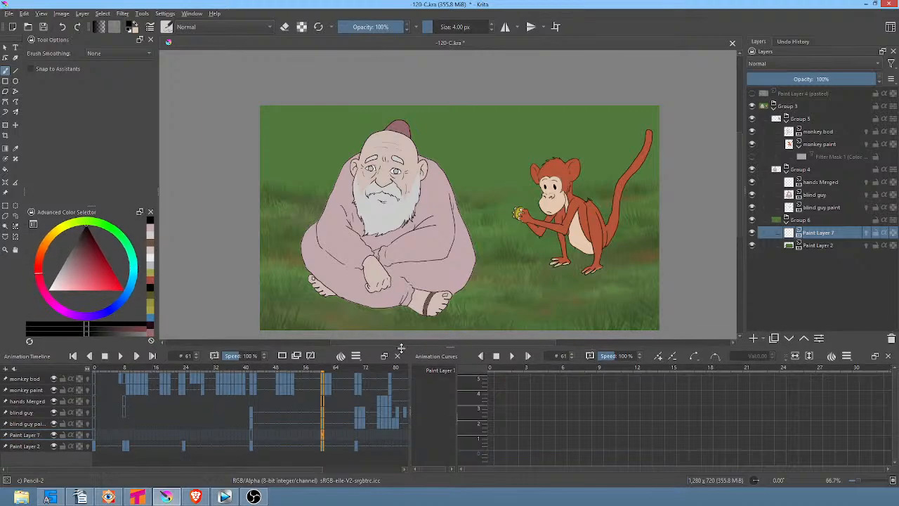
click(250, 433)
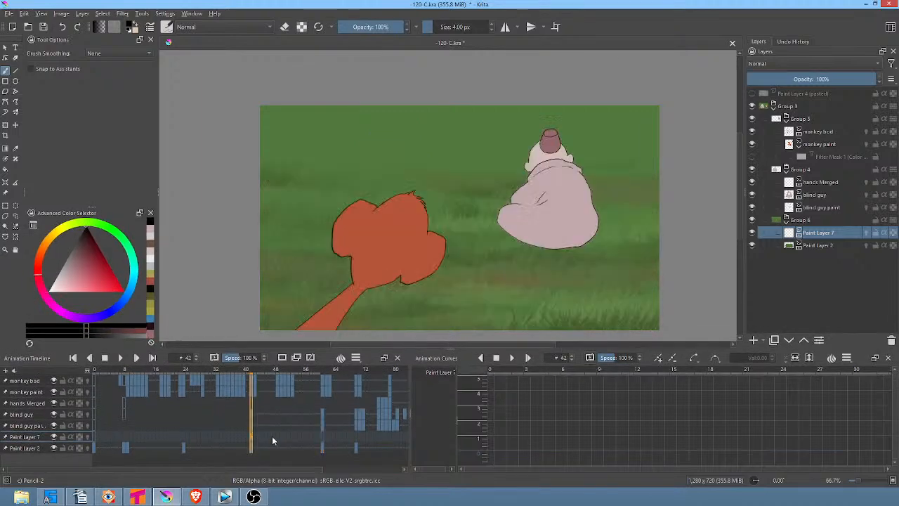
click(322, 436)
click(356, 436)
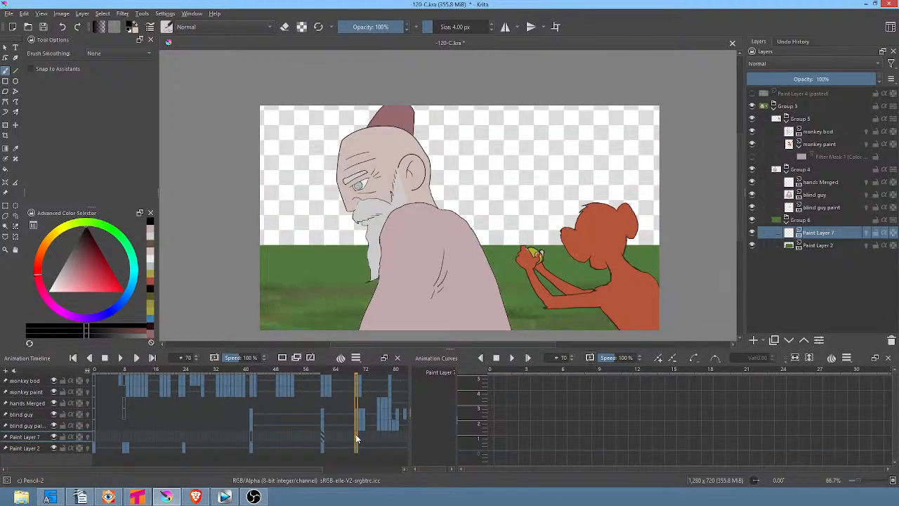
drag(828, 236, 820, 247)
click(816, 235)
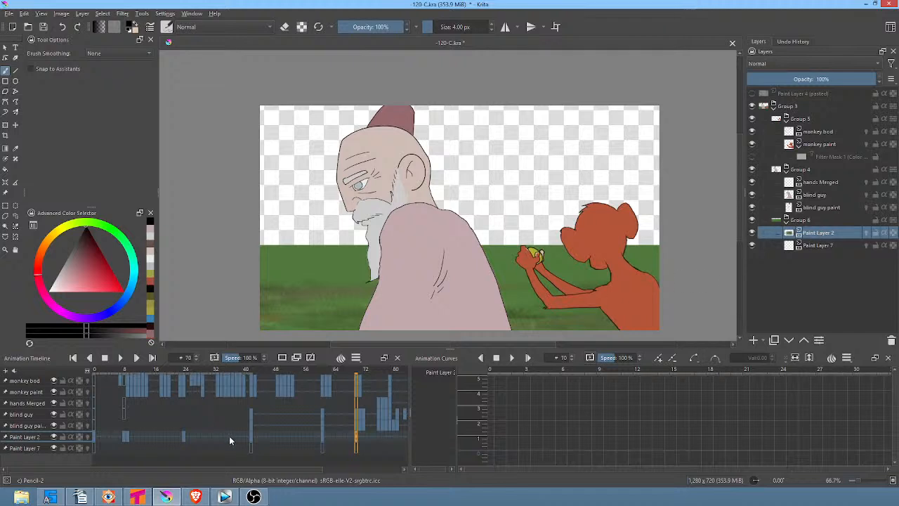
At frame 42, erase Paint Layer 2's plain green area above an uneven grass horizon using a freehand filled shape in eraser mode
click(250, 432)
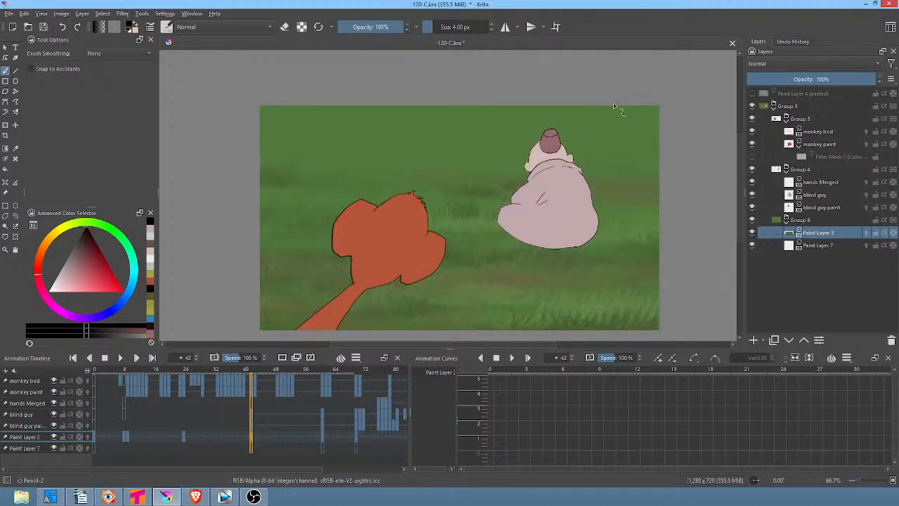
key(p)
key(e)
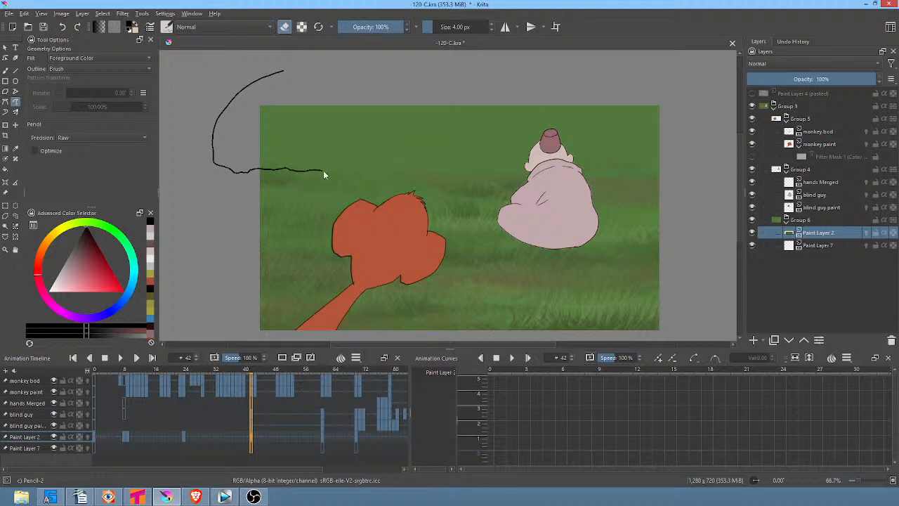
mouse_move(469, 171)
mouse_down()
mouse_move(670, 152)
mouse_move(681, 80)
mouse_up()
mouse_move(687, 164)
mouse_down()
mouse_move(524, 165)
mouse_move(520, 146)
mouse_move(668, 86)
mouse_up()
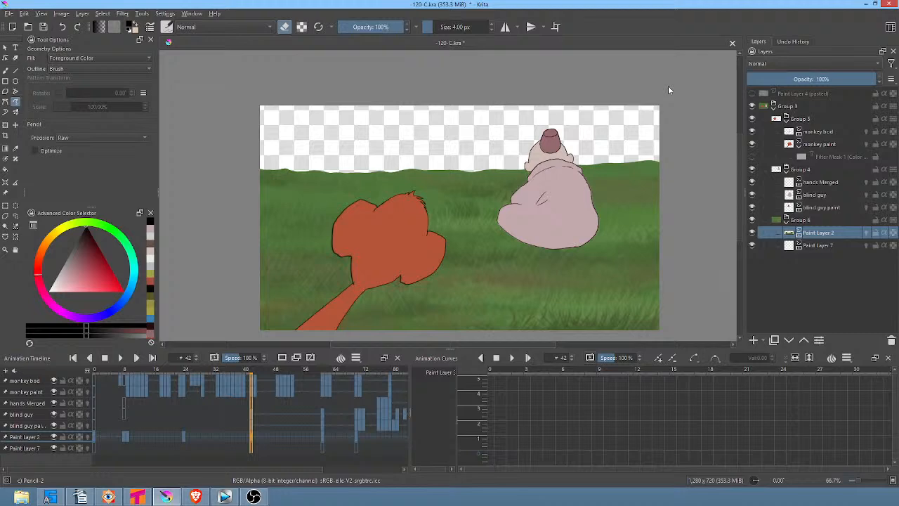
At frame 61 of Paint Layer 2, erase the background above an uneven horizon just below the top of the man's hat
key(space)
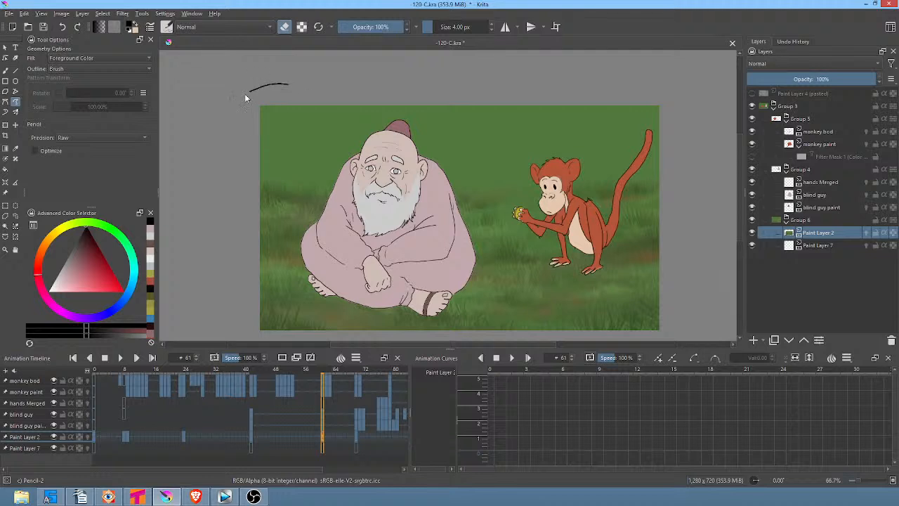
mouse_move(246, 98)
mouse_down()
mouse_move(255, 137)
mouse_move(645, 124)
mouse_move(686, 111)
mouse_move(691, 89)
mouse_up()
mouse_move(581, 73)
mouse_down()
mouse_move(430, 82)
mouse_move(258, 131)
mouse_move(542, 137)
mouse_move(678, 120)
mouse_move(671, 108)
mouse_up()
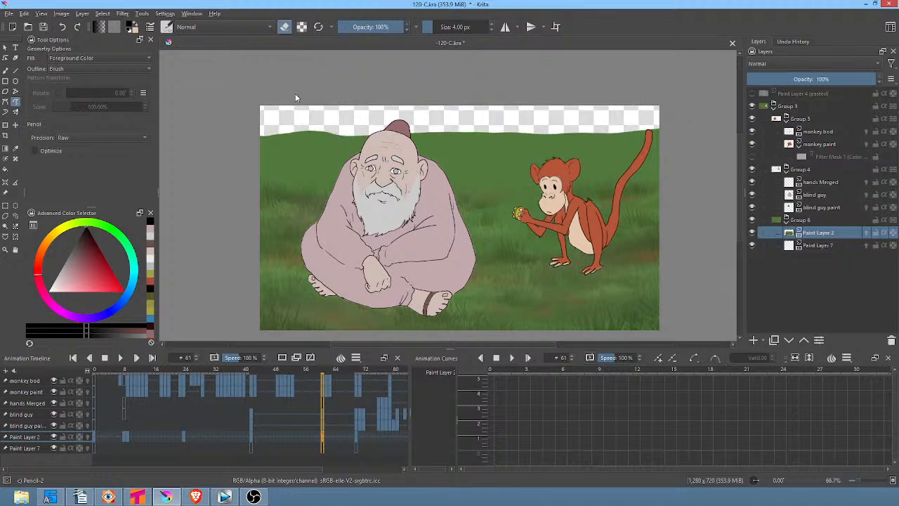
drag(304, 152, 600, 144)
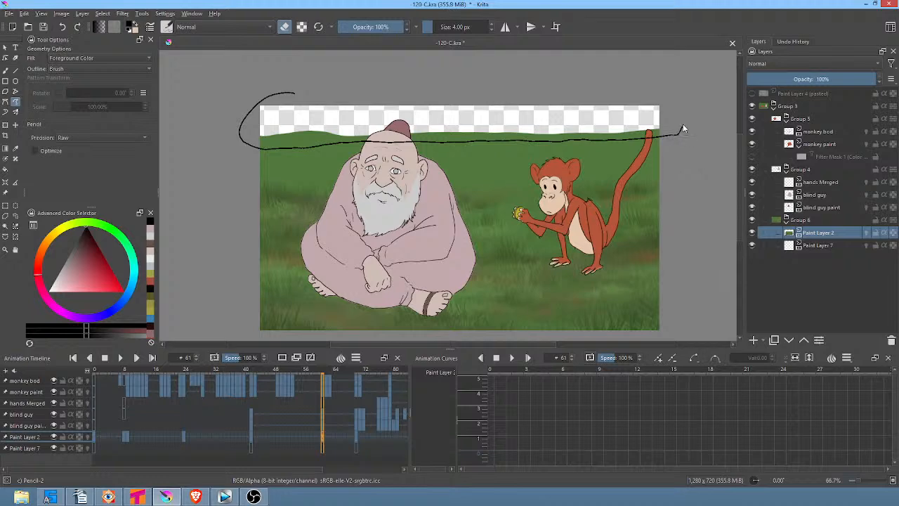
drag(681, 127, 669, 90)
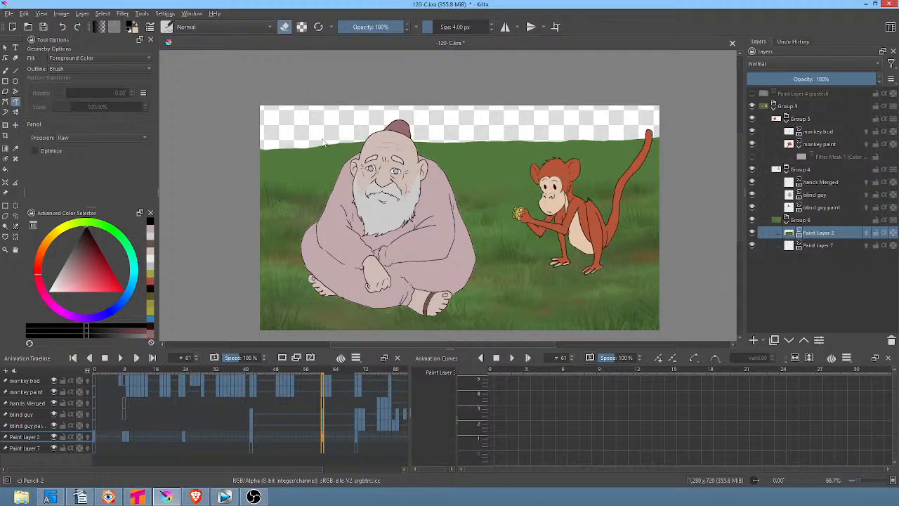
mouse_move(324, 142)
mouse_down()
mouse_move(577, 140)
mouse_move(654, 133)
mouse_move(687, 119)
mouse_up()
drag(617, 149, 257, 145)
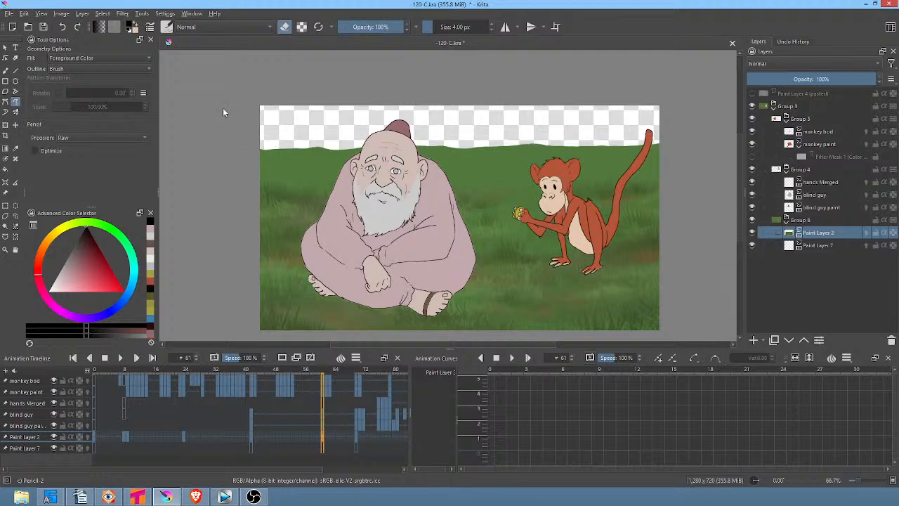
At frame 70 of Paint Layer 2, trim the straight upper edge of the grass into a softly uneven horizon
key(period)
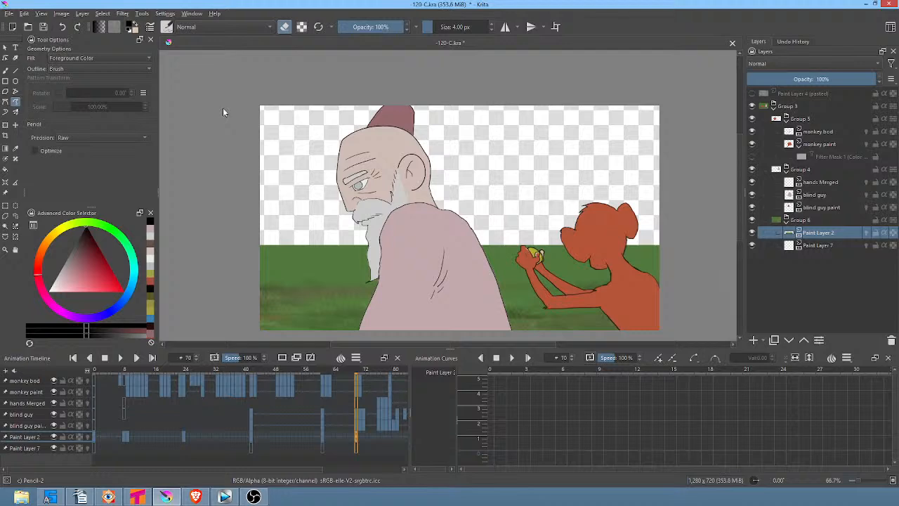
mouse_move(274, 251)
mouse_down()
mouse_move(664, 253)
mouse_move(685, 235)
mouse_up()
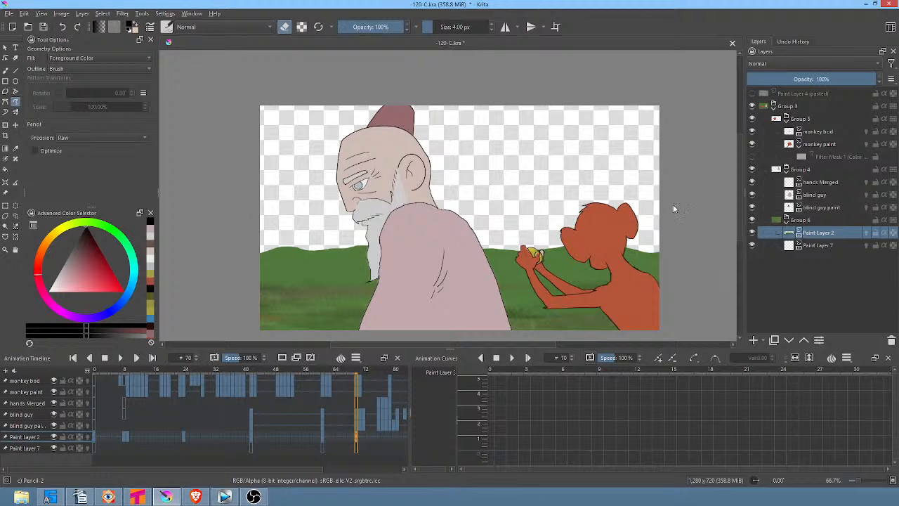
mouse_move(611, 212)
mouse_down()
mouse_move(378, 207)
mouse_move(214, 237)
mouse_up()
mouse_move(261, 261)
mouse_down()
mouse_move(673, 247)
mouse_move(616, 238)
mouse_move(454, 244)
mouse_move(521, 256)
mouse_move(688, 250)
mouse_up()
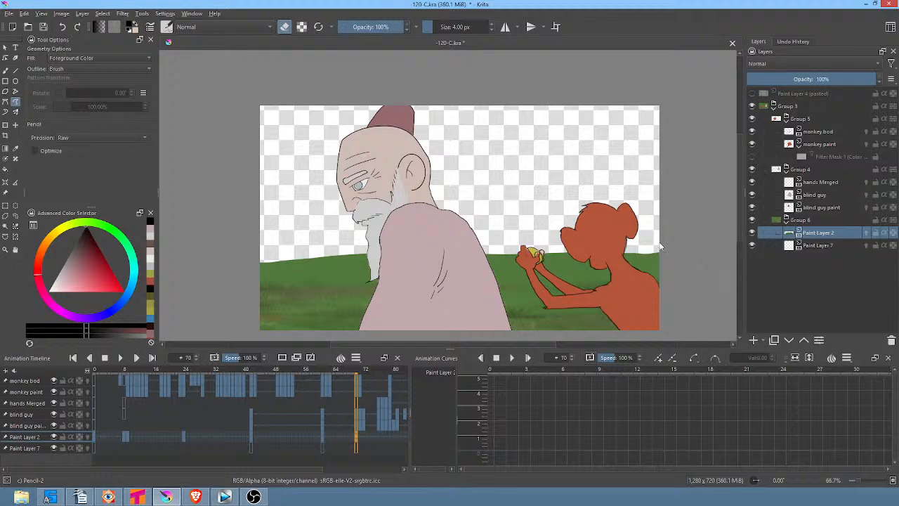
mouse_move(259, 244)
mouse_down()
mouse_move(523, 261)
mouse_move(687, 247)
mouse_up()
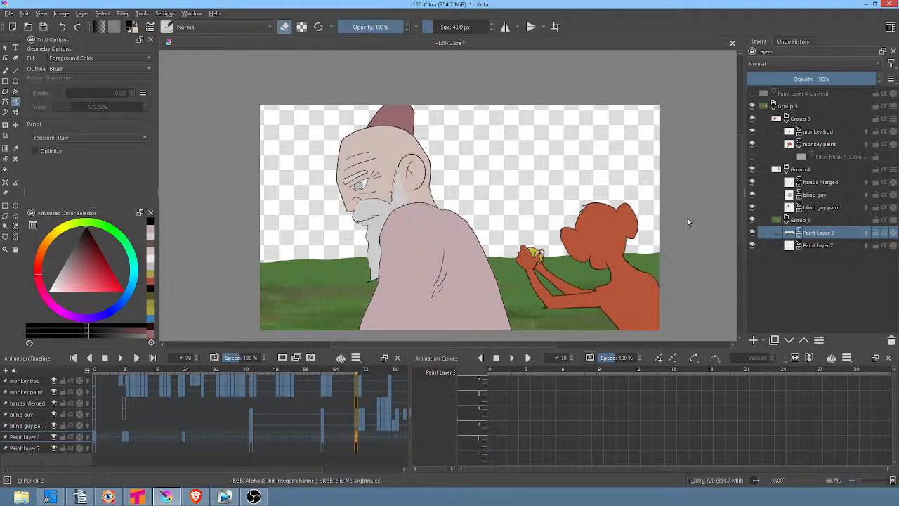
Return to frame 42, select Paint Layer 7, turn off eraser mode and pick a light blue foreground colour
key(space)
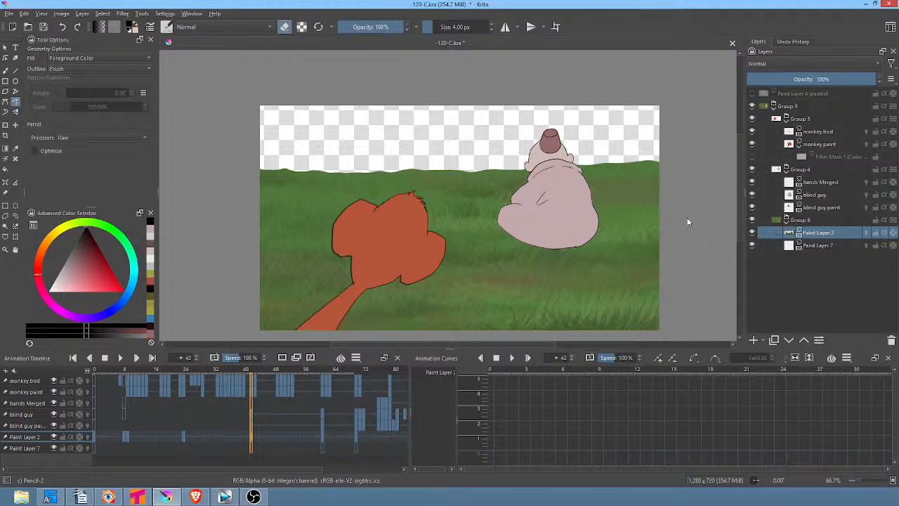
click(819, 245)
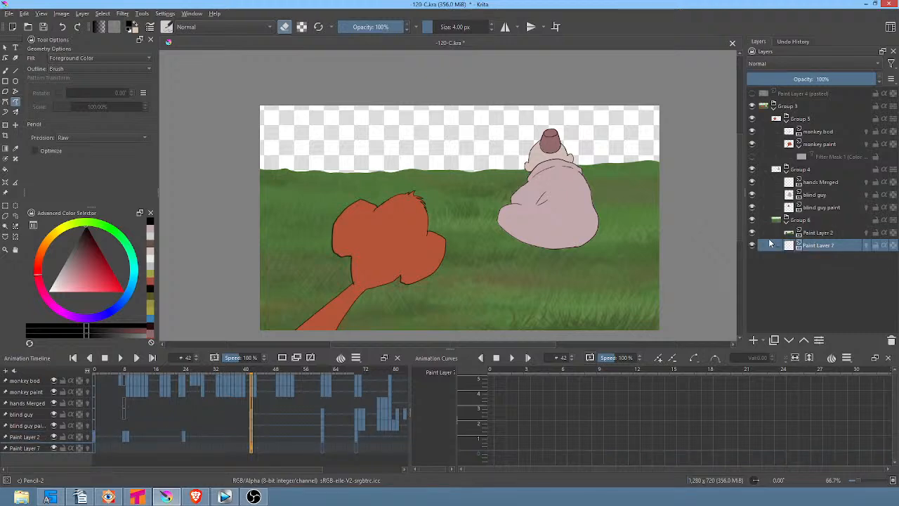
drag(321, 250, 353, 245)
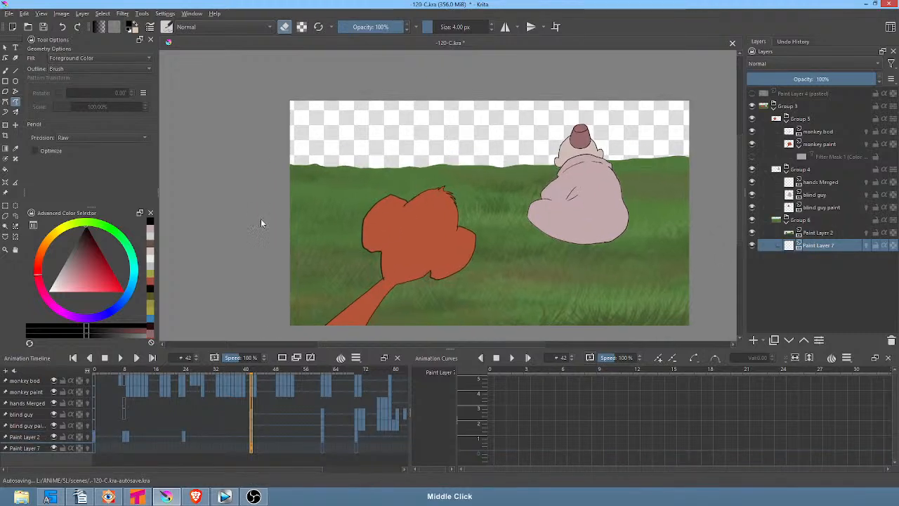
click(131, 287)
click(76, 281)
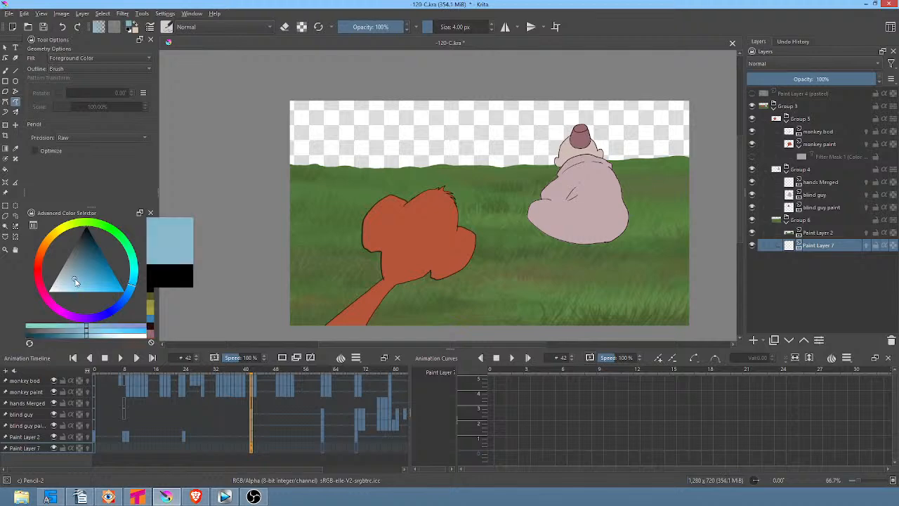
click(73, 278)
drag(584, 212, 531, 221)
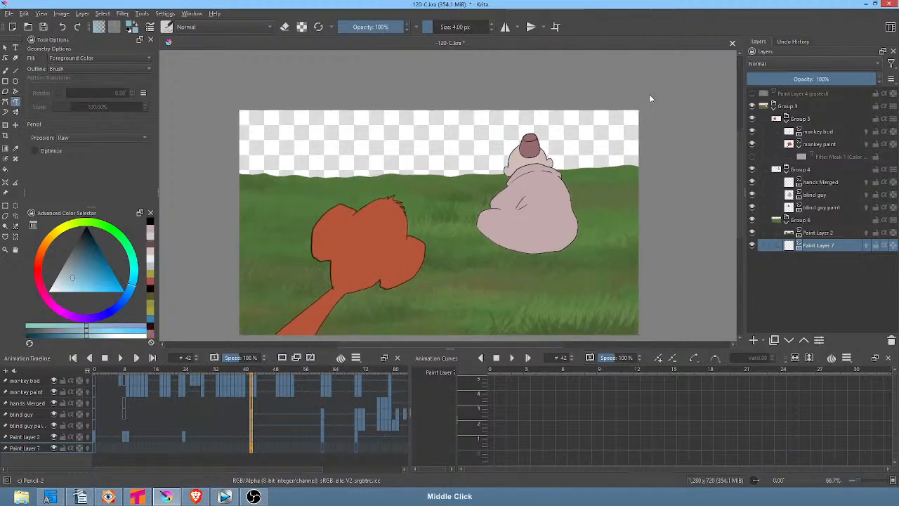
Fill the transparent sky above the grass with light blue freehand shapes at frames 42, 61 and 70 of Paint Layer 7
mouse_move(655, 92)
mouse_down()
mouse_move(257, 86)
mouse_move(350, 205)
mouse_move(656, 137)
mouse_up()
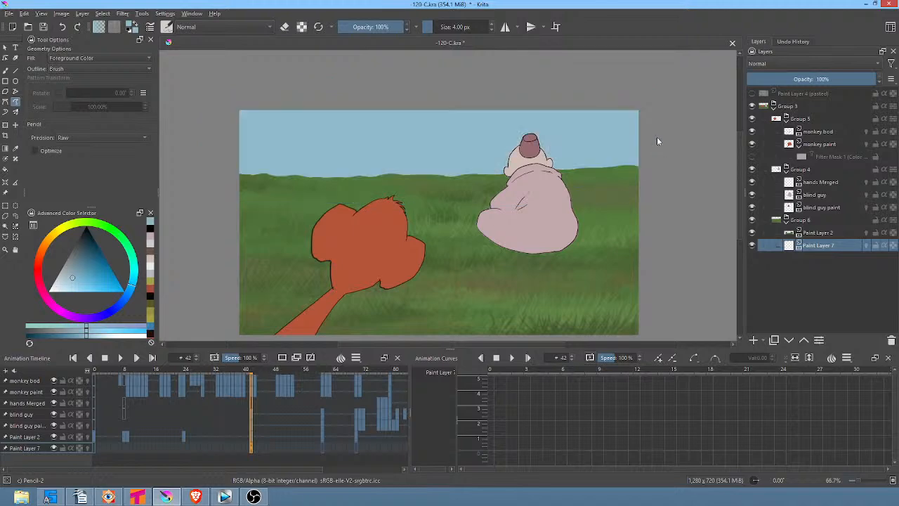
key(.)
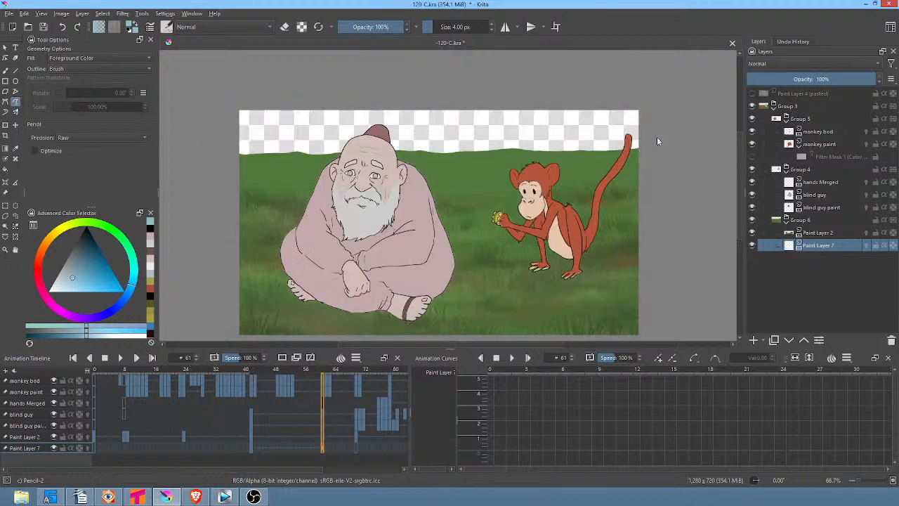
mouse_move(632, 91)
mouse_down()
mouse_move(193, 149)
mouse_move(356, 179)
mouse_move(638, 161)
mouse_move(650, 125)
mouse_up()
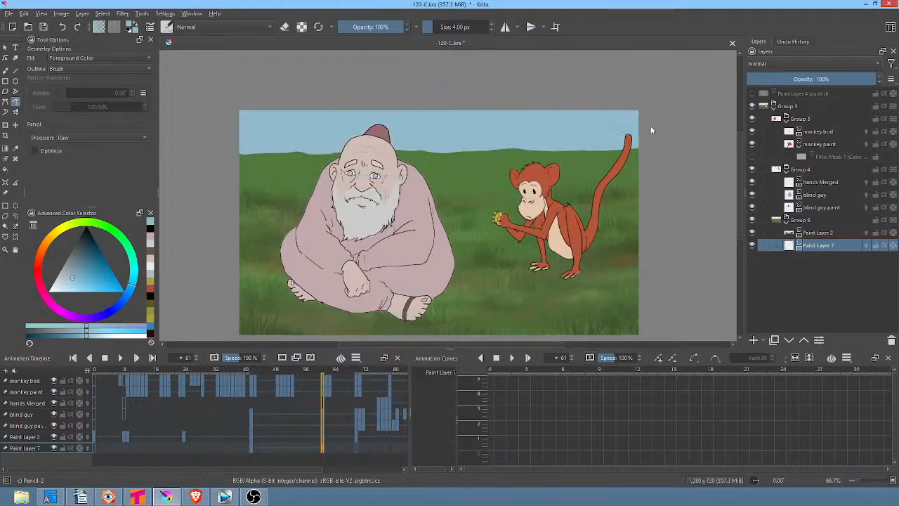
key(.)
mouse_move(628, 88)
mouse_down()
mouse_move(509, 80)
mouse_move(200, 211)
mouse_move(475, 278)
mouse_move(669, 251)
mouse_up()
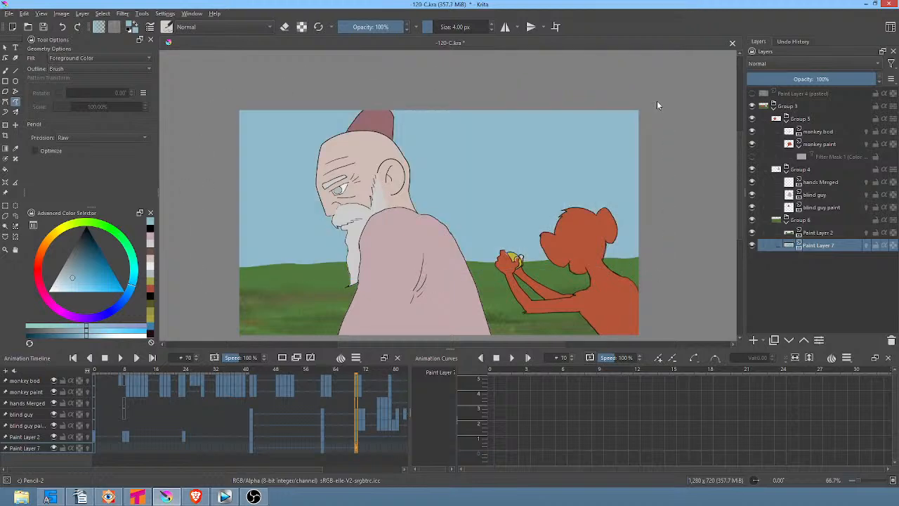
Step back through the frames and play the animation from frame 0 to review the new sky
key(period)
key(comma)
key(comma)
key(comma)
key(comma)
key(comma)
key(comma)
key(comma)
key(comma)
key(comma)
key(comma)
key(comma)
key(comma)
key(comma)
key(comma)
key(comma)
key(comma)
key(comma)
key(comma)
key(comma)
key(comma)
key(comma)
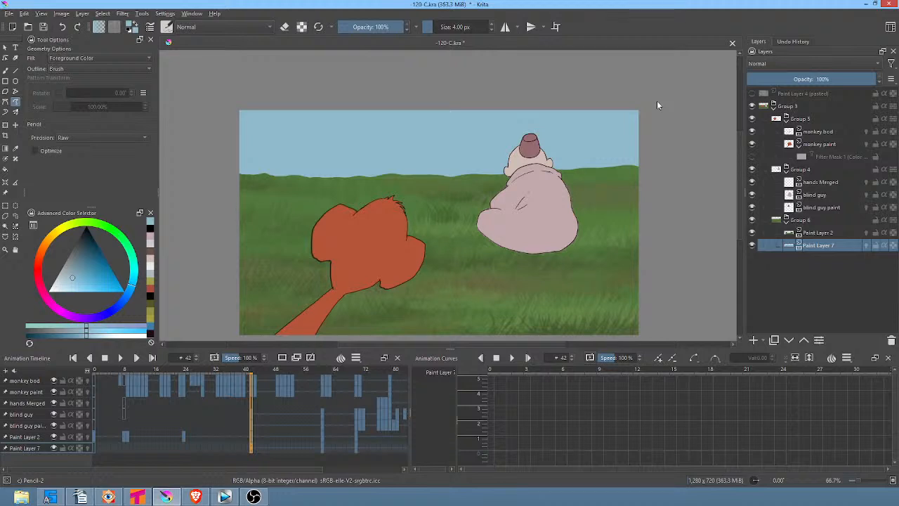
key(Home)
key(Up)
click(230, 371)
key(Home)
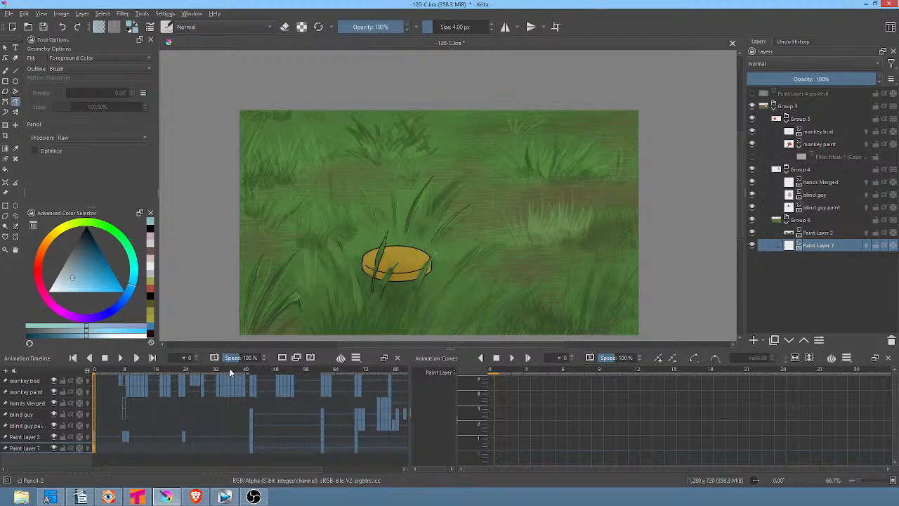
key(space)
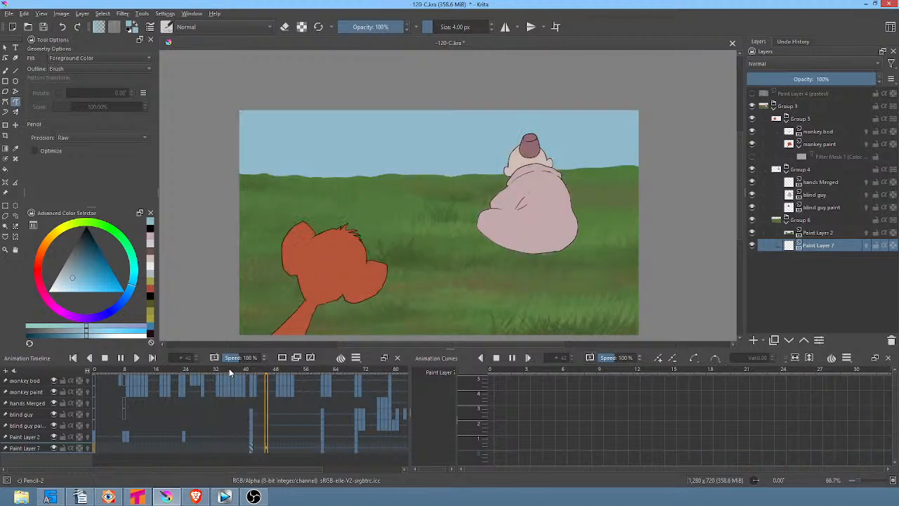
At frame 42 of Paint Layer 7, paint a paler blue band along the horizon with the Airbrush Soft brush
click(250, 431)
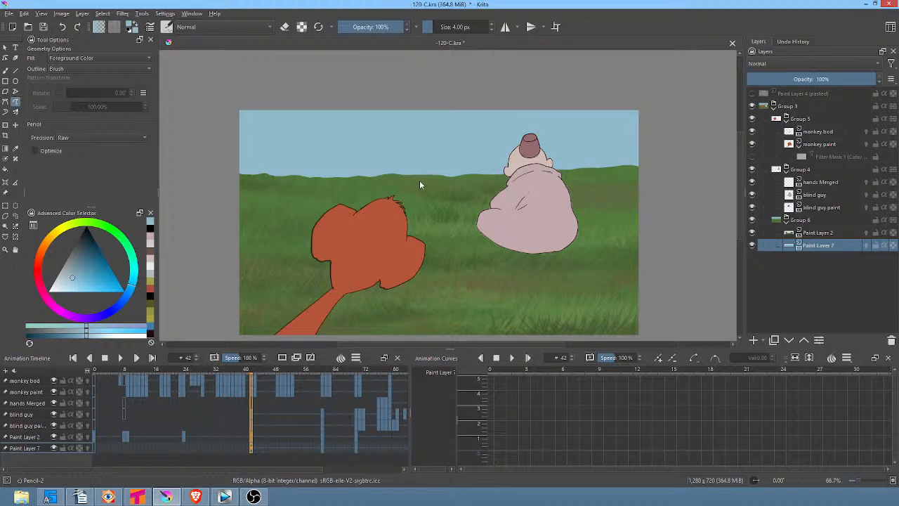
drag(72, 281, 67, 283)
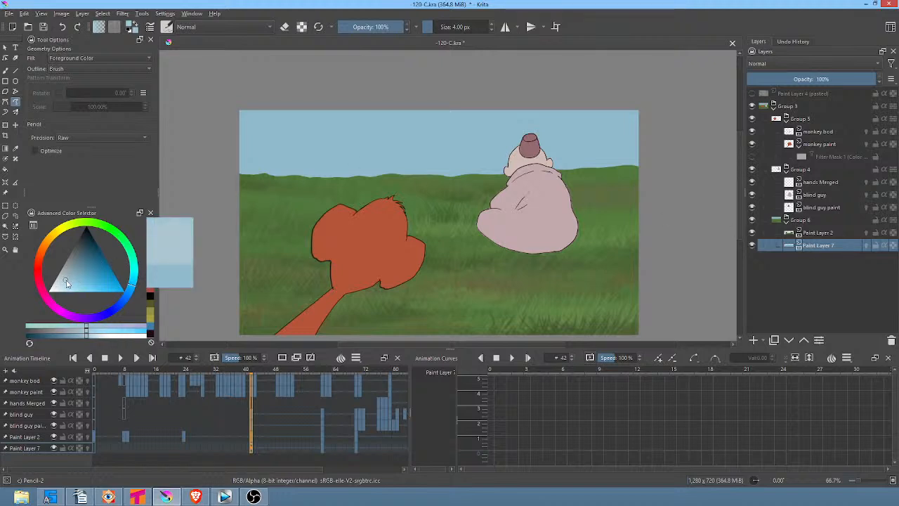
key(b)
right_click(273, 150)
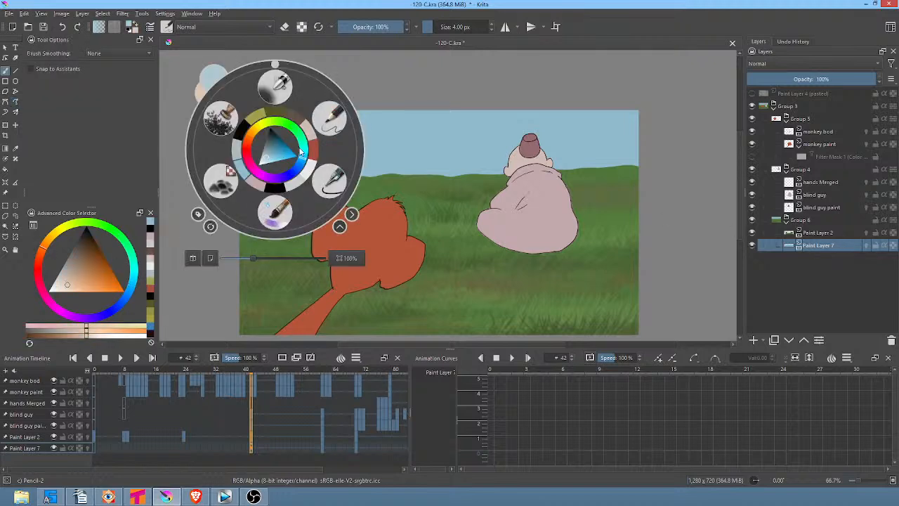
click(288, 103)
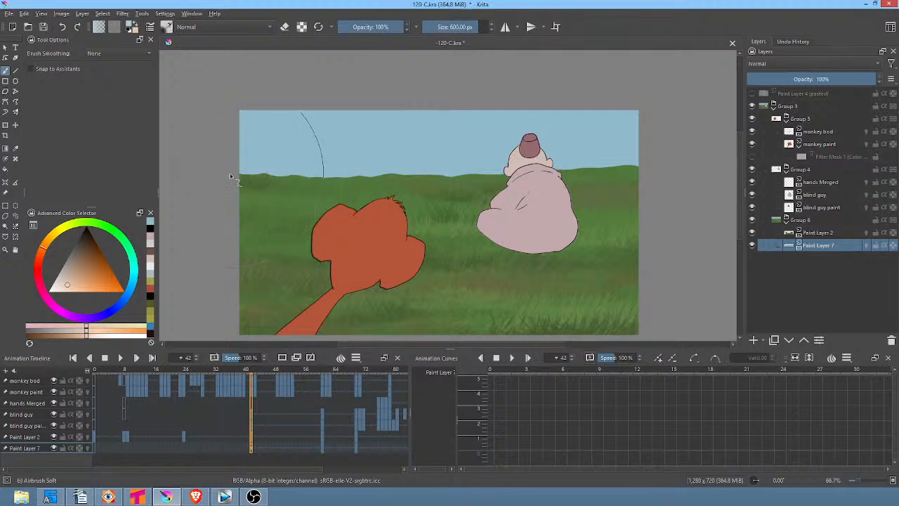
mouse_move(227, 175)
mouse_down()
mouse_move(146, 175)
mouse_move(564, 181)
mouse_move(611, 141)
mouse_move(309, 190)
mouse_move(673, 189)
mouse_up()
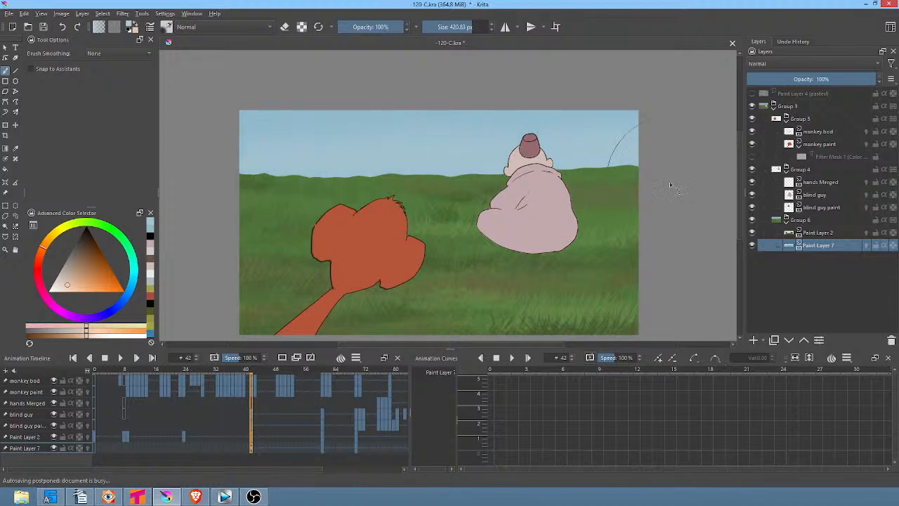
Lighten the sky near frame 42's horizon with another pale blue stroke and airbrush a deeper blue along its upper edge
ctrl+click(424, 137)
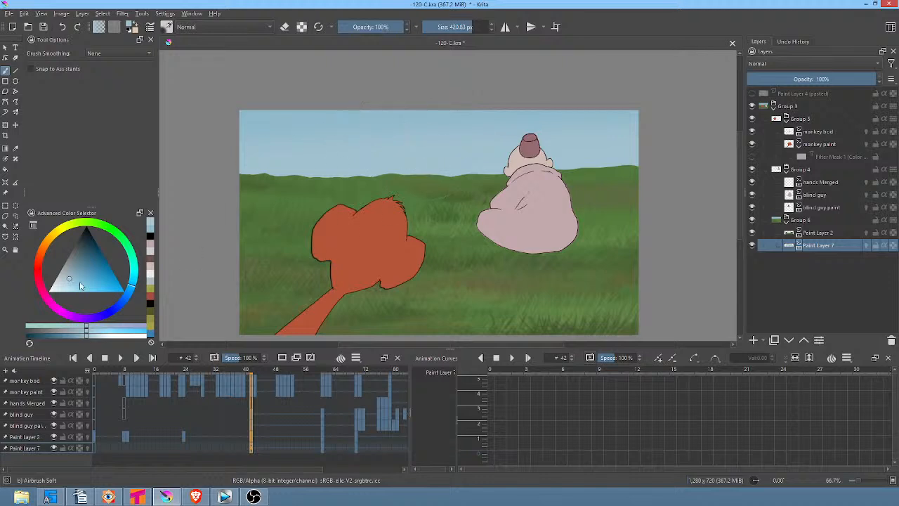
click(63, 282)
mouse_move(189, 195)
mouse_down()
mouse_move(301, 194)
mouse_move(660, 194)
mouse_up()
click(149, 242)
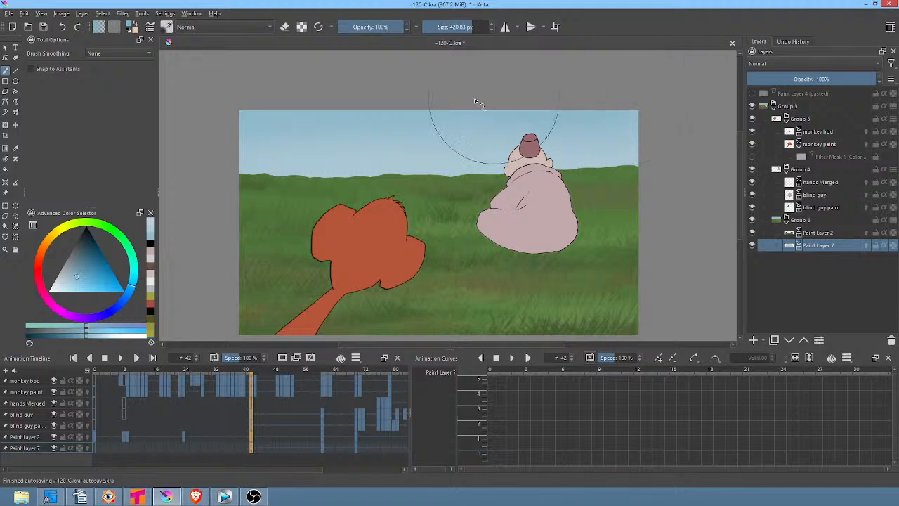
drag(685, 106, 692, 109)
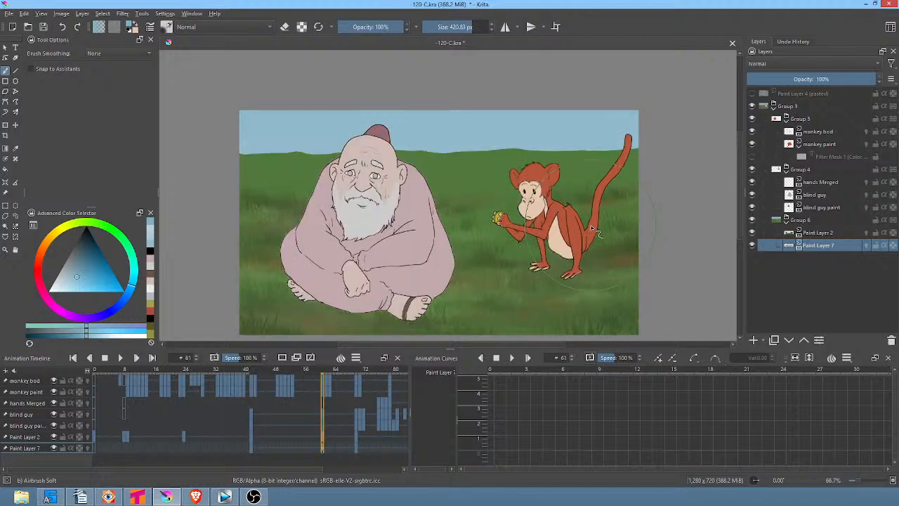
At frame 61, shade the sky from pale blue at the horizon to deeper blue above, using a 247.49 px airbrush
mouse_move(636, 188)
shift+mouse_down()
mouse_move(528, 289)
mouse_move(595, 198)
mouse_move(640, 160)
mouse_move(449, 162)
mouse_move(229, 181)
shift+mouse_up()
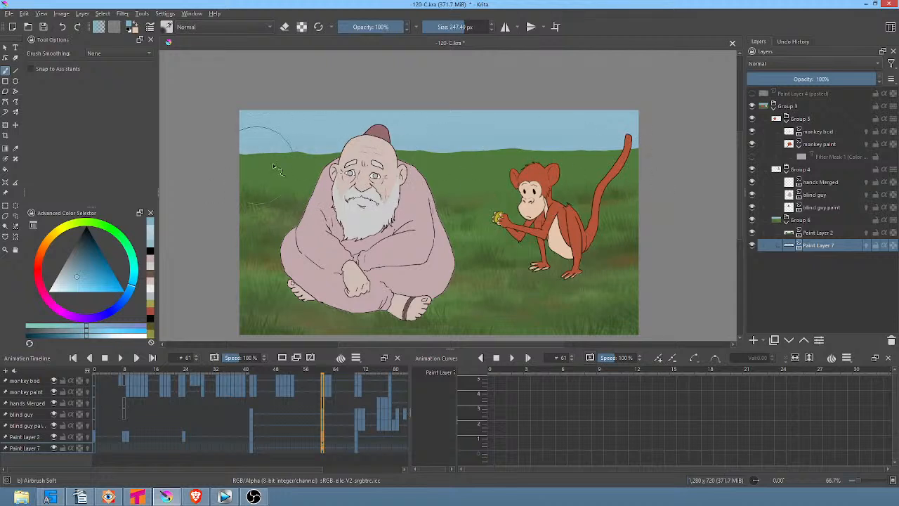
drag(273, 163, 601, 165)
click(69, 280)
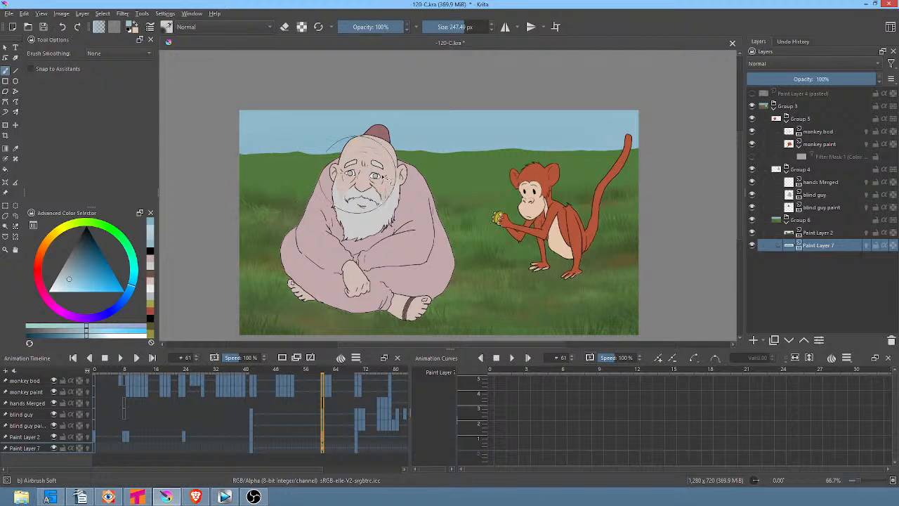
click(64, 282)
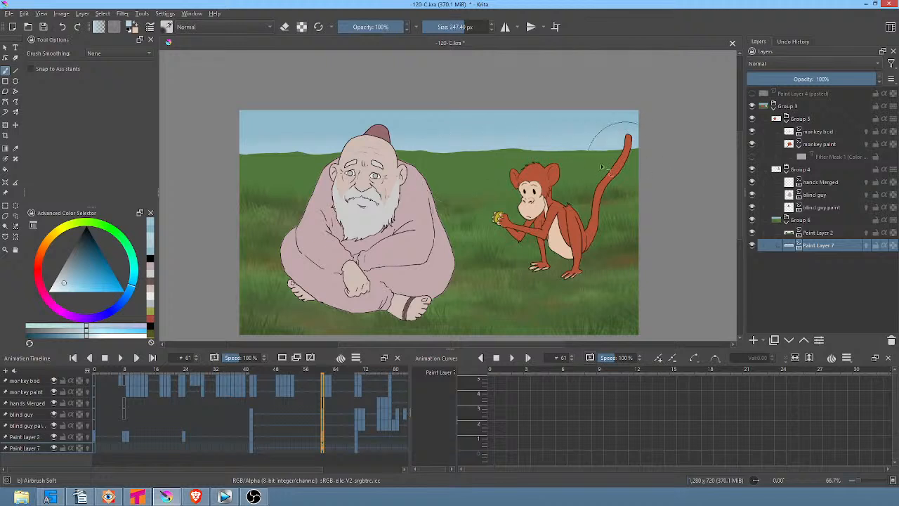
drag(601, 166, 188, 169)
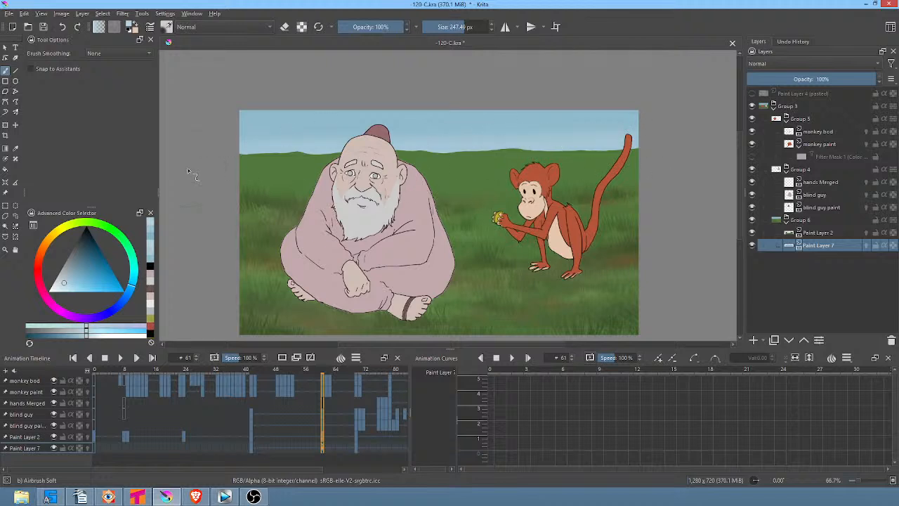
click(79, 275)
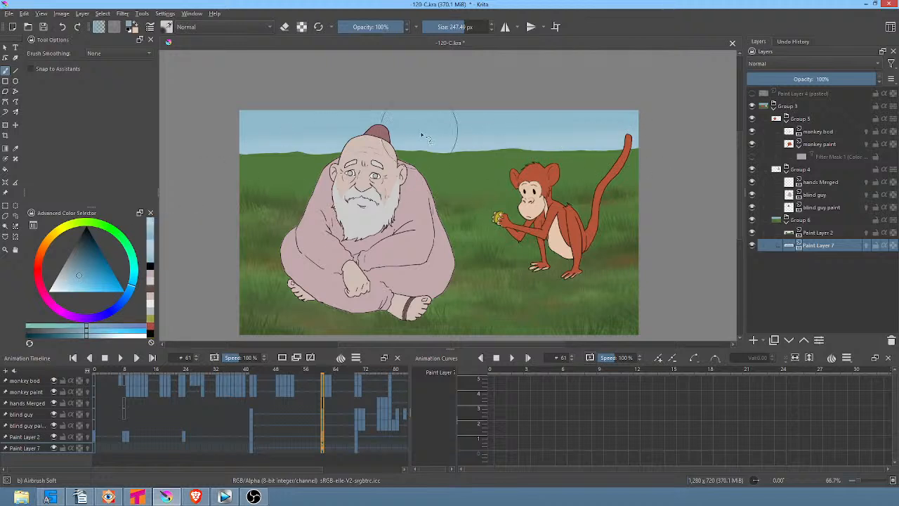
mouse_move(650, 104)
mouse_down()
mouse_move(554, 98)
mouse_move(259, 110)
mouse_move(663, 113)
mouse_up()
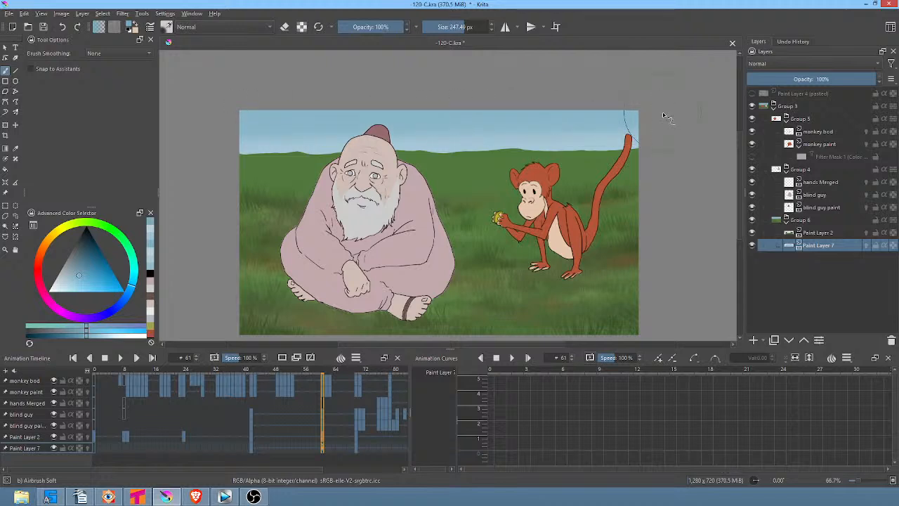
At frame 70, airbrush deeper blue across the upper sky and pale blue along the grass horizon
key(period)
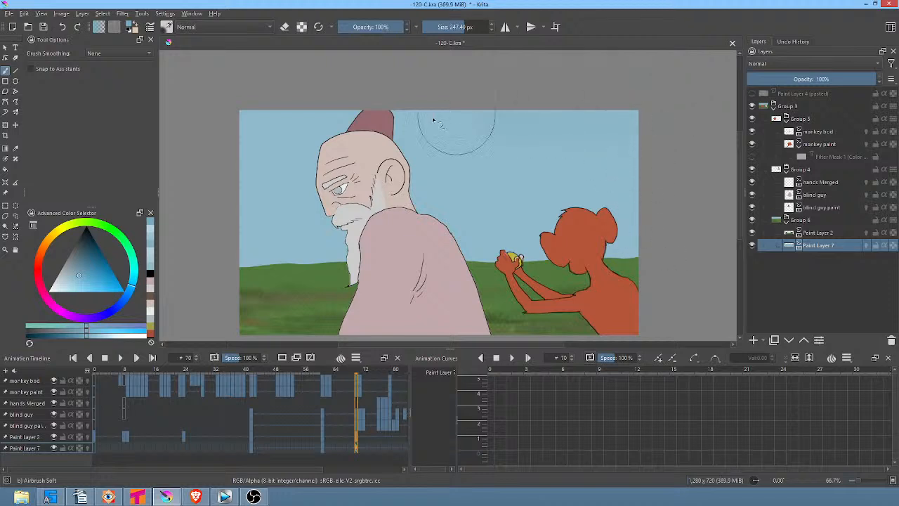
click(80, 273)
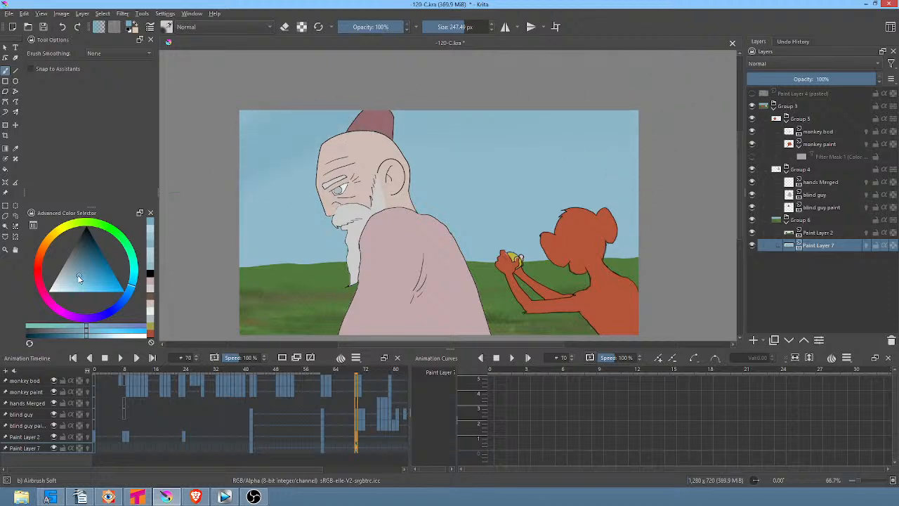
mouse_move(249, 144)
mouse_down()
mouse_move(379, 113)
mouse_move(671, 125)
mouse_move(508, 123)
mouse_move(194, 157)
mouse_move(496, 144)
mouse_move(610, 152)
mouse_up()
click(65, 281)
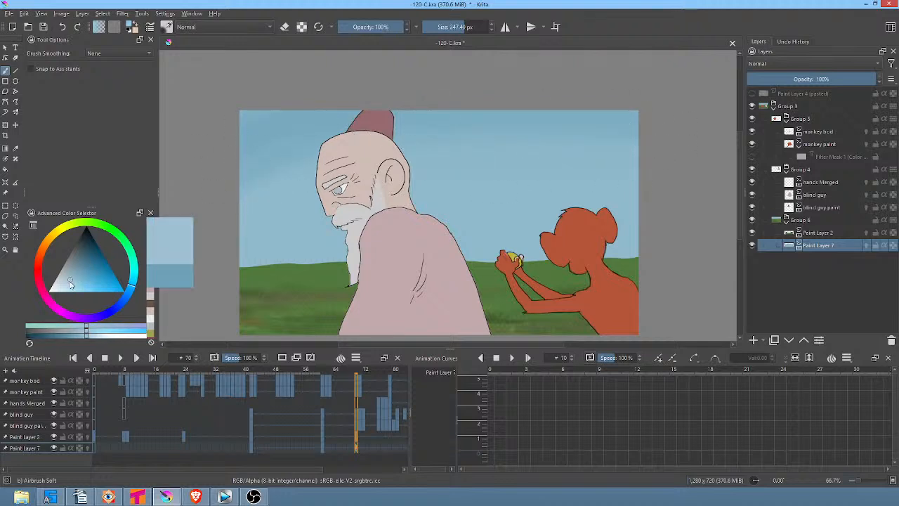
mouse_move(235, 260)
mouse_down()
mouse_move(606, 261)
mouse_move(250, 248)
mouse_move(680, 283)
mouse_up()
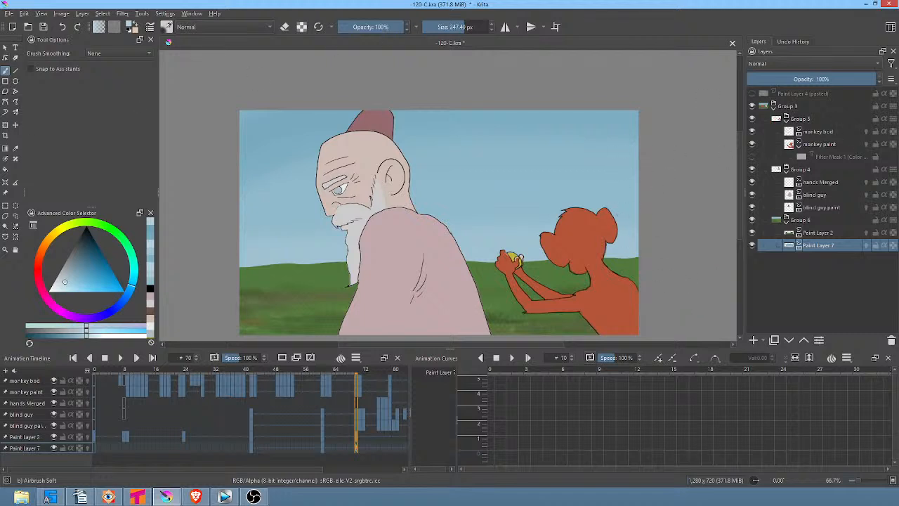
Add a new paint layer above Paint Layer 7 with blank frames at 42, 61 and 70
key(alt+Tab)
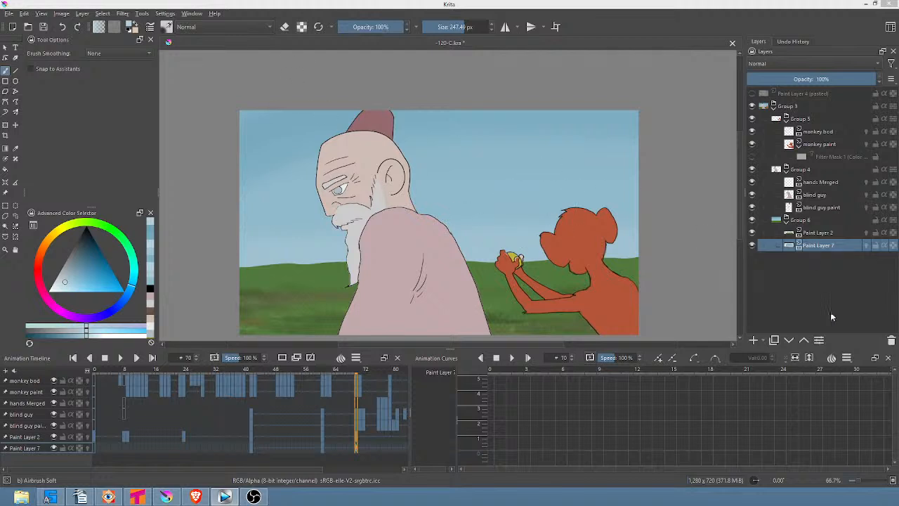
click(754, 341)
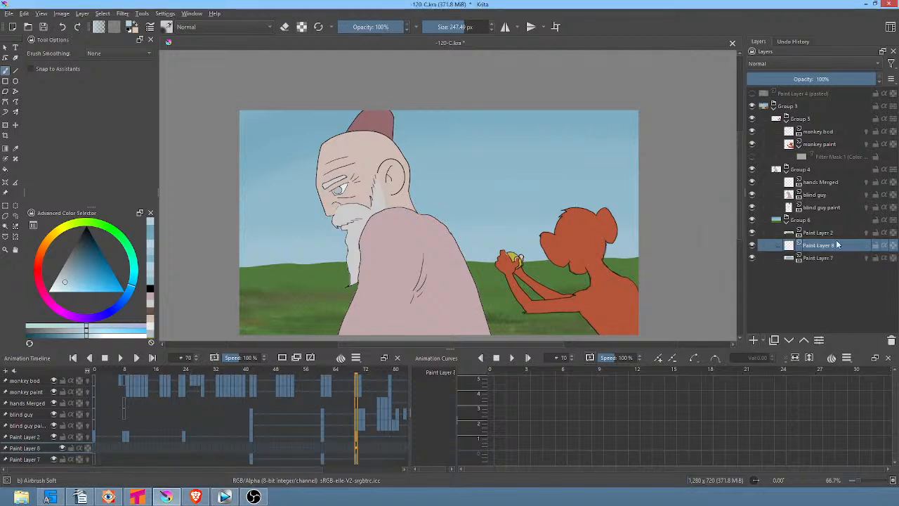
click(253, 452)
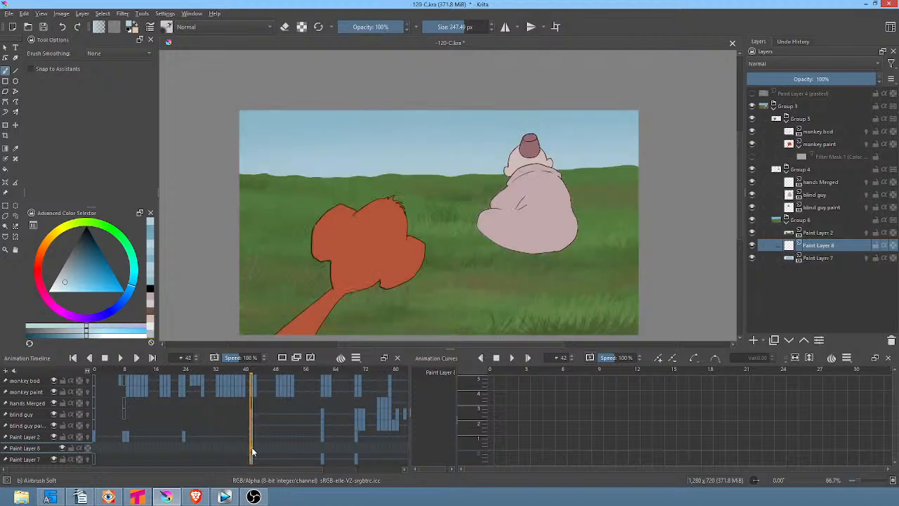
click(322, 452)
click(355, 445)
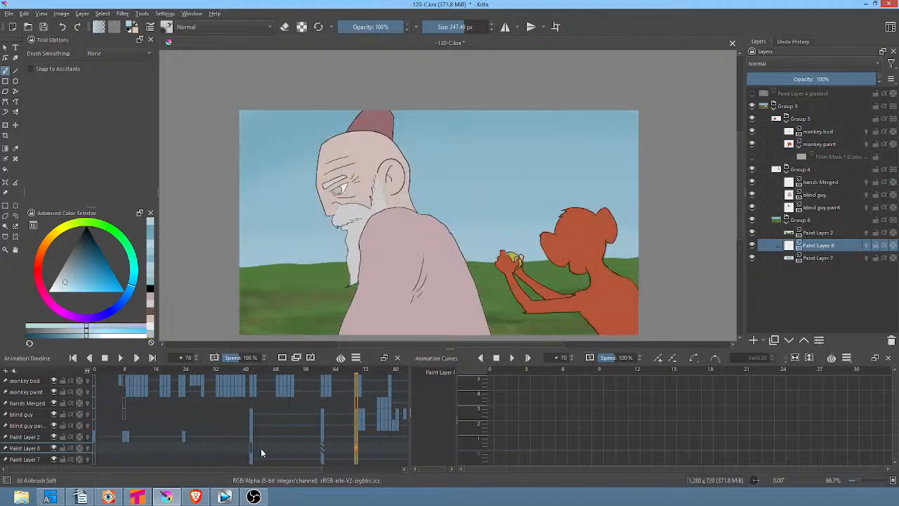
At frame 43 of Paint Layer 8, draw filled black mountain silhouettes along the horizon using the freehand path tool and Pencil-2 brush
click(254, 451)
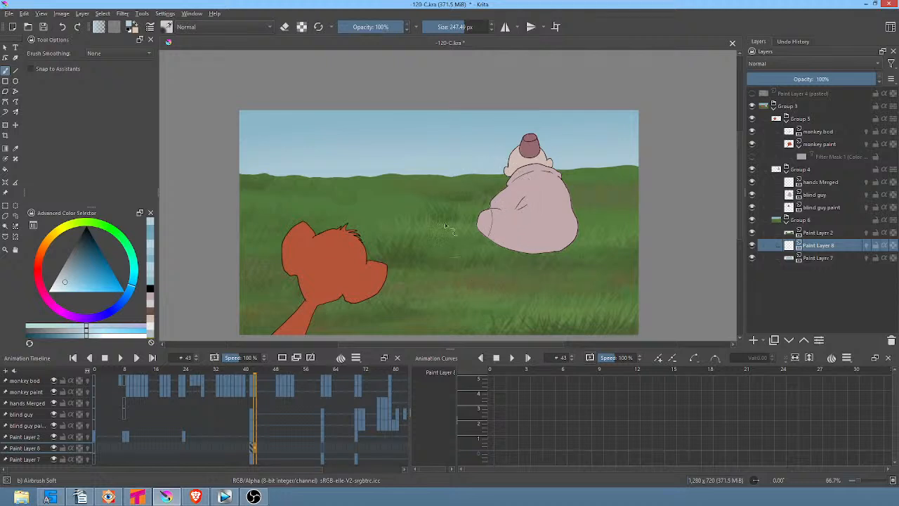
drag(85, 261, 88, 210)
key(p)
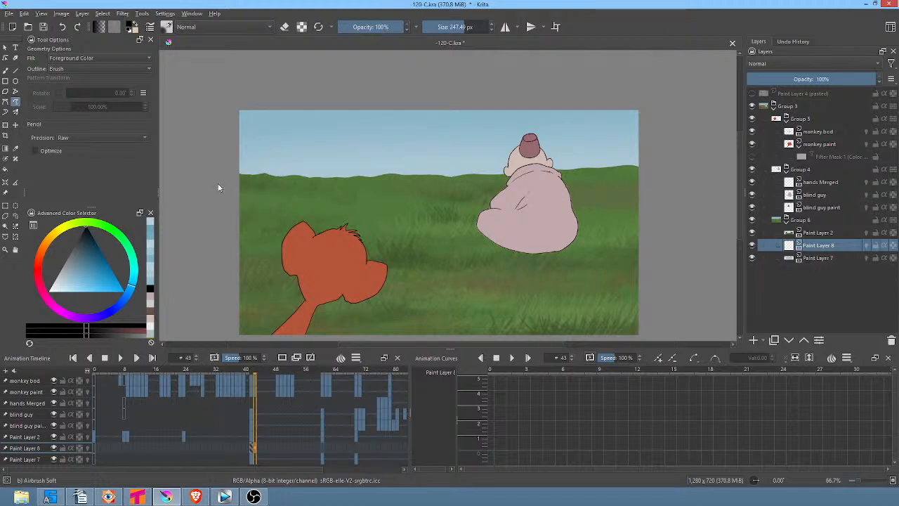
mouse_move(217, 184)
mouse_down()
mouse_move(313, 141)
mouse_move(383, 172)
mouse_up()
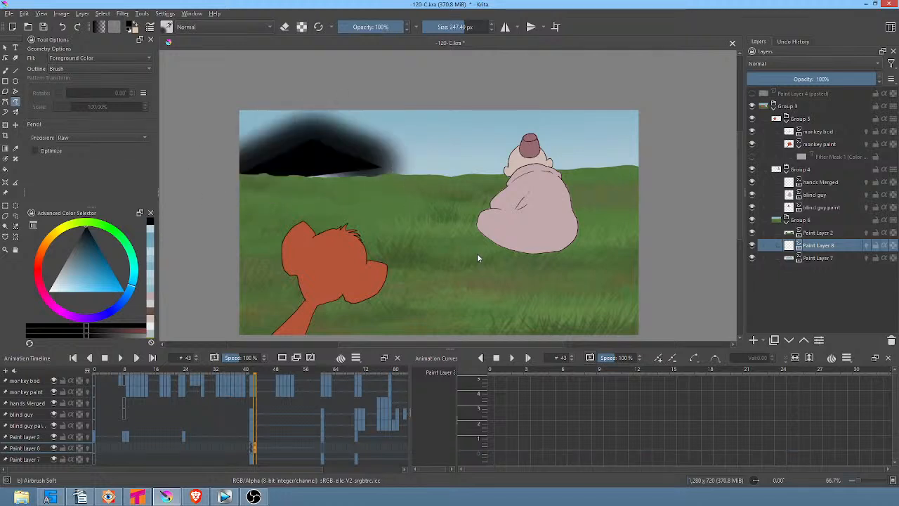
key(ctrl+z)
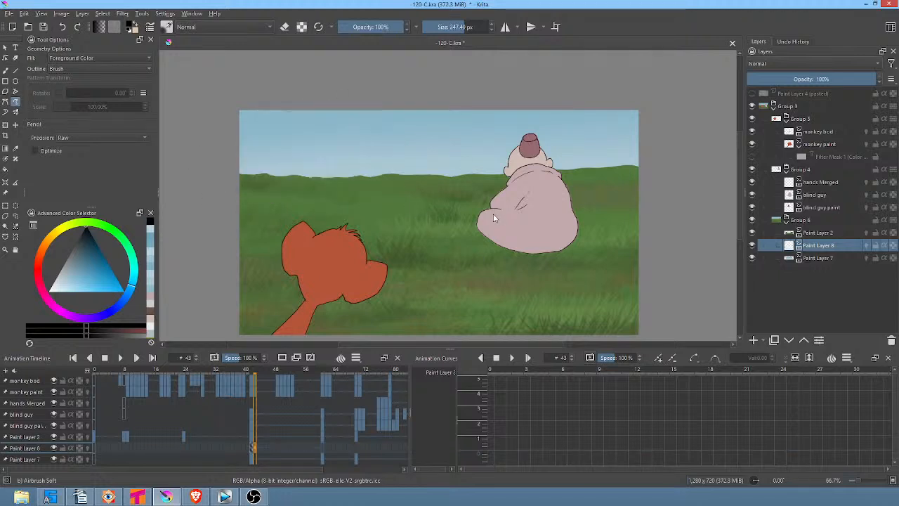
right_click(398, 204)
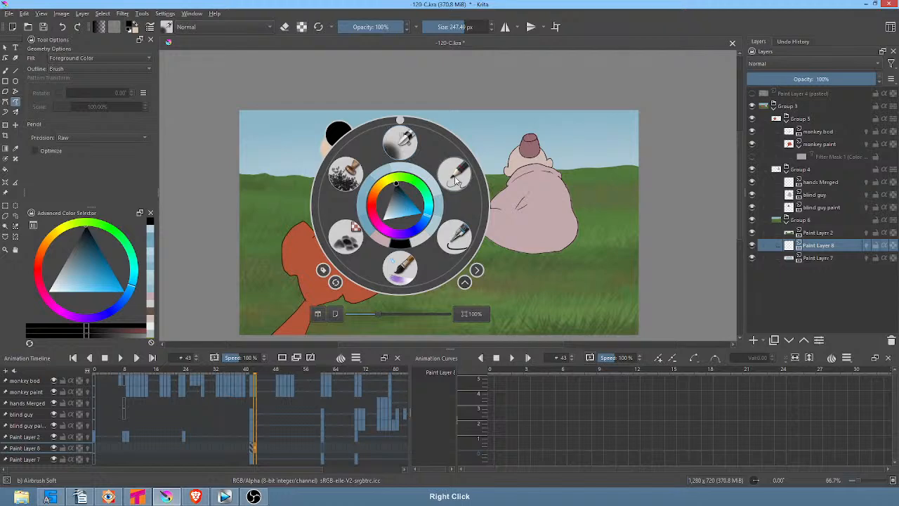
click(453, 172)
mouse_move(212, 187)
mouse_down()
mouse_move(381, 141)
mouse_move(560, 179)
mouse_move(587, 207)
mouse_up()
mouse_move(361, 197)
mouse_down()
mouse_move(576, 150)
mouse_move(658, 167)
mouse_move(666, 188)
mouse_up()
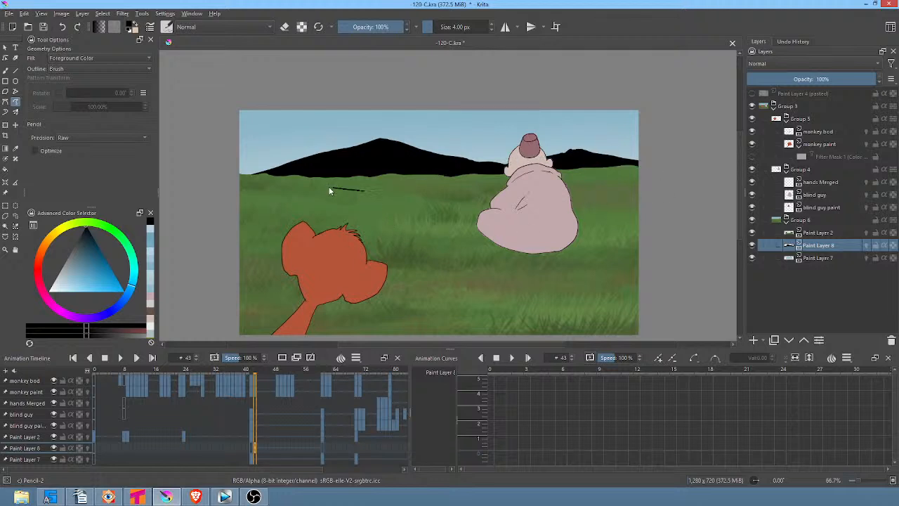
Extend the black mountains to the left edge of frame 43 and shade their slopes grey-blue with a 392.23 px Airbrush Soft brush
mouse_move(329, 190)
mouse_down()
mouse_move(250, 170)
mouse_move(198, 198)
mouse_up()
click(70, 258)
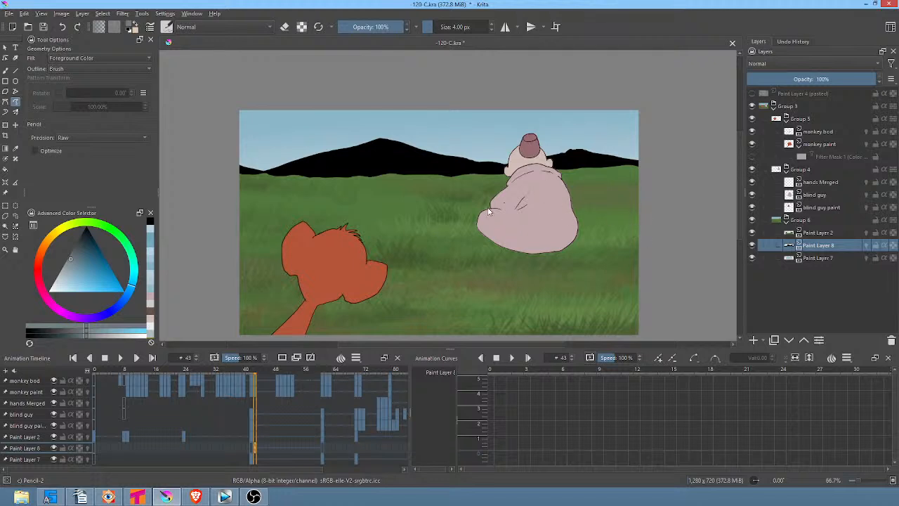
key(b)
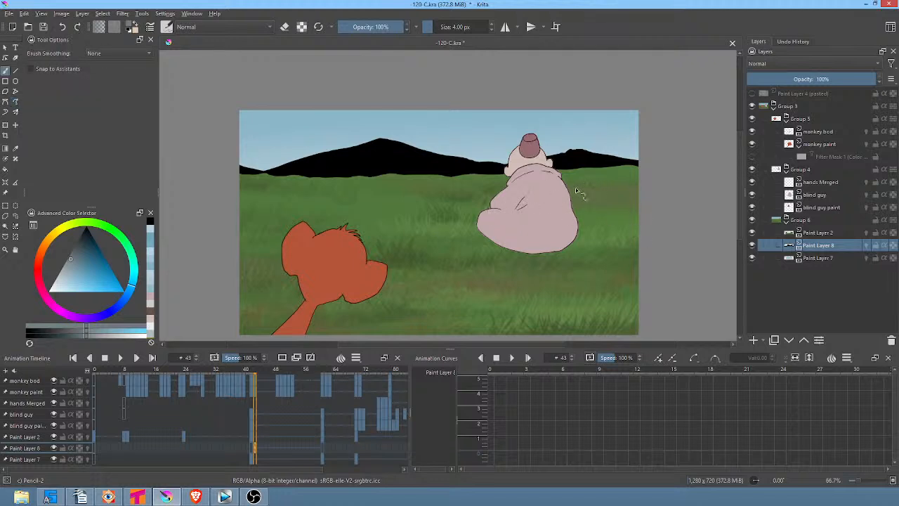
right_click(584, 214)
click(584, 149)
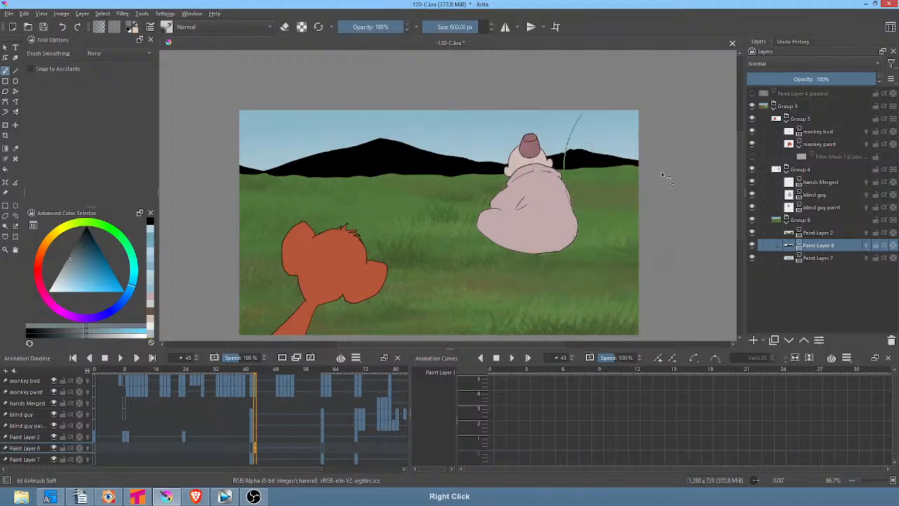
mouse_move(392, 209)
mouse_down()
mouse_move(518, 204)
mouse_move(402, 210)
mouse_up()
drag(476, 223, 286, 263)
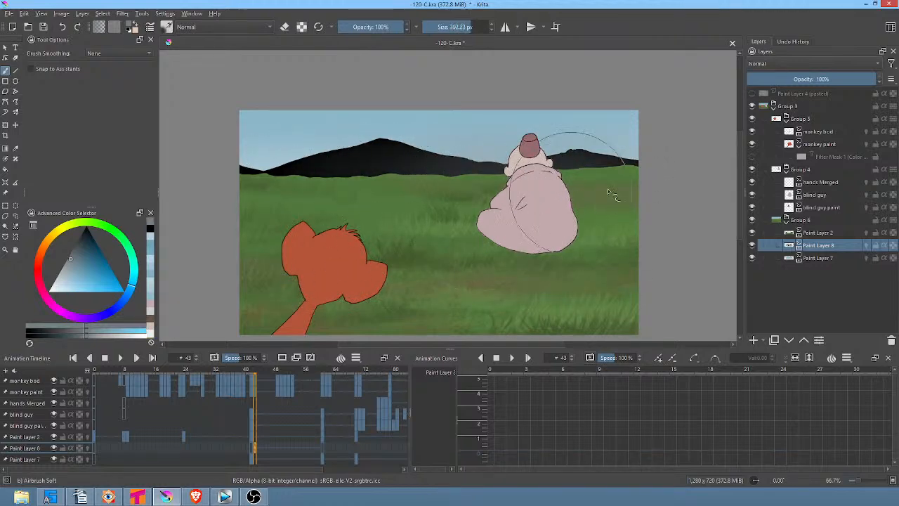
drag(617, 196, 306, 211)
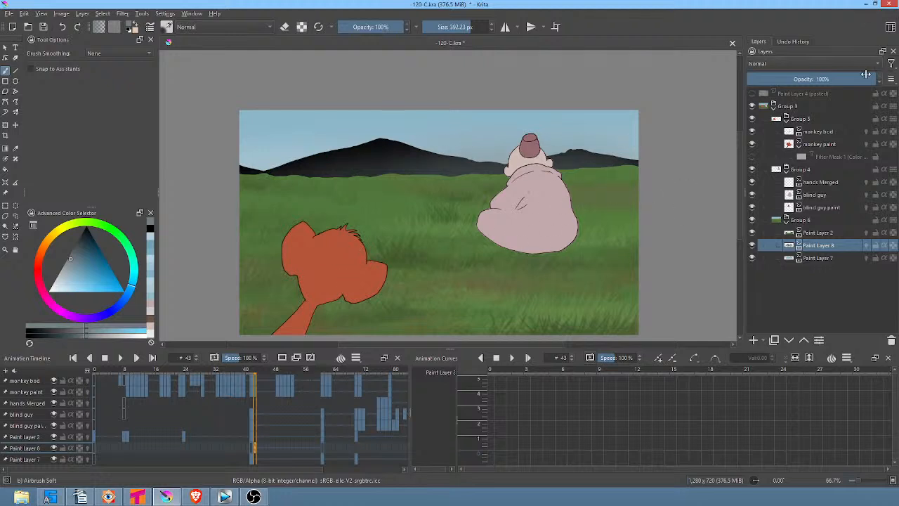
Set Paint Layer 8 to 25% opacity and lighten the base of the mountains with a pale 278.08 px airbrush
drag(866, 77, 779, 86)
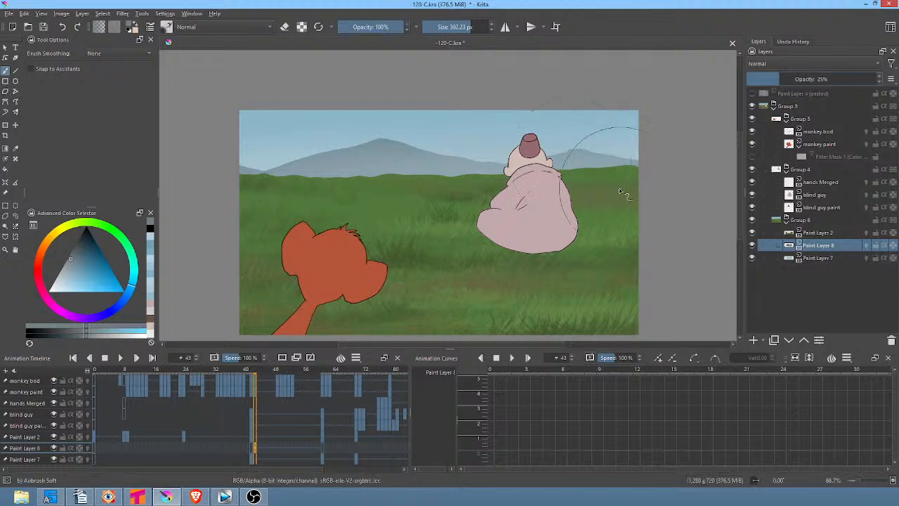
drag(606, 209, 548, 253)
mouse_move(99, 290)
mouse_down()
mouse_move(73, 271)
mouse_move(54, 279)
mouse_up()
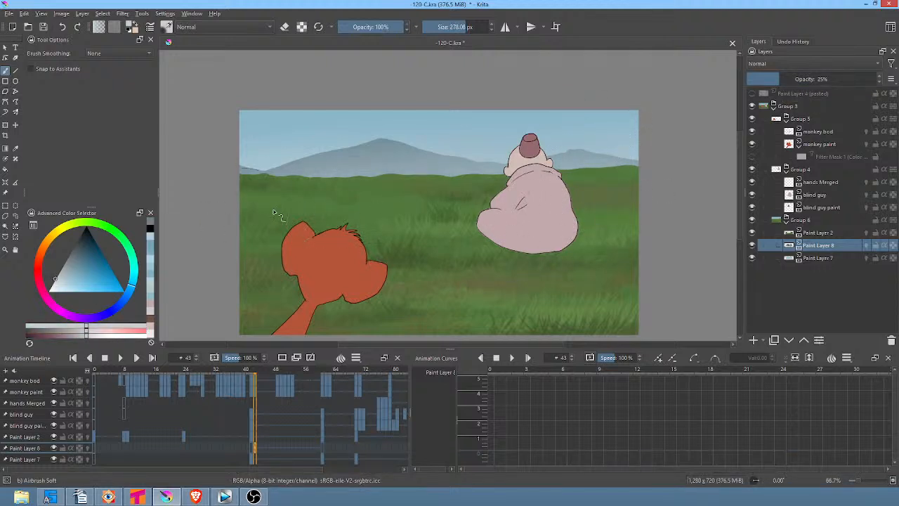
On Paint Layer 7 at frame 43, airbrush a deeper blue sampled from the sky across its upper edge
key(Right)
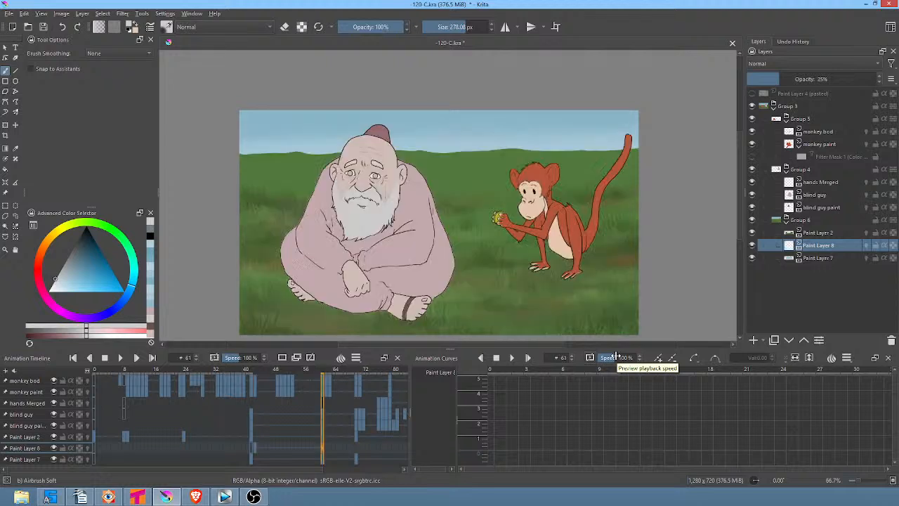
key(Left)
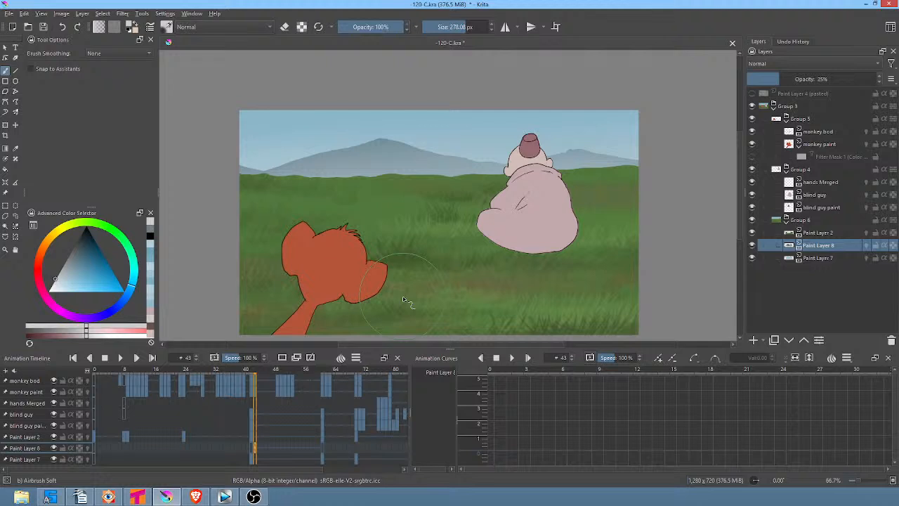
click(819, 258)
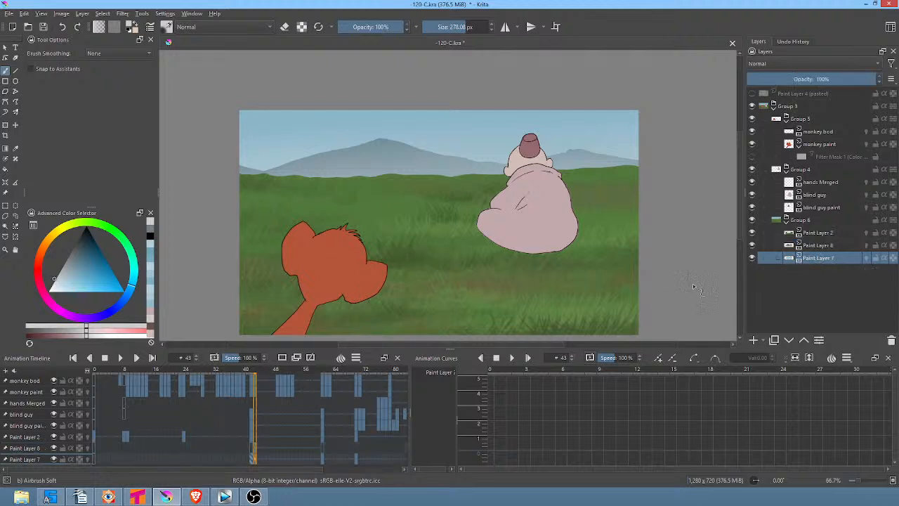
ctrl+click(437, 120)
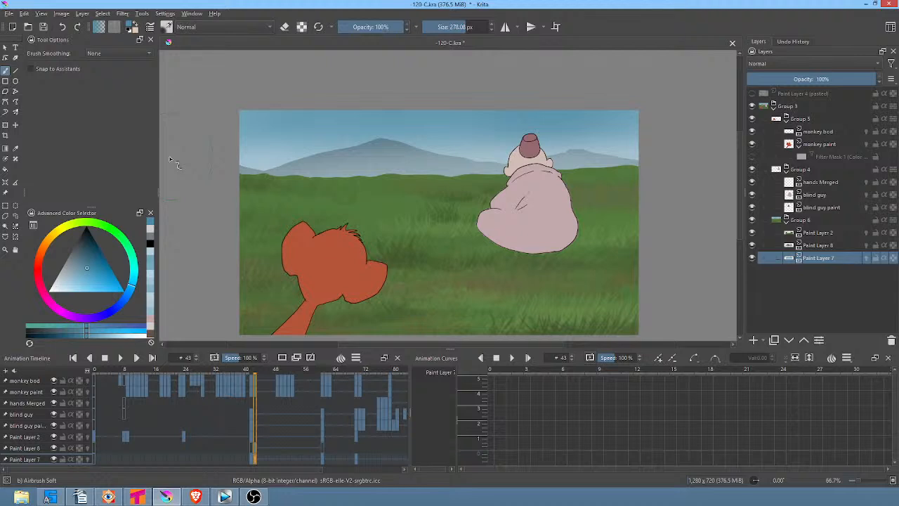
Set the brush opacity to 20%, airbrush an orange glow into the upper-right sky, and darken the upper sky with deeper blue
click(45, 245)
click(50, 242)
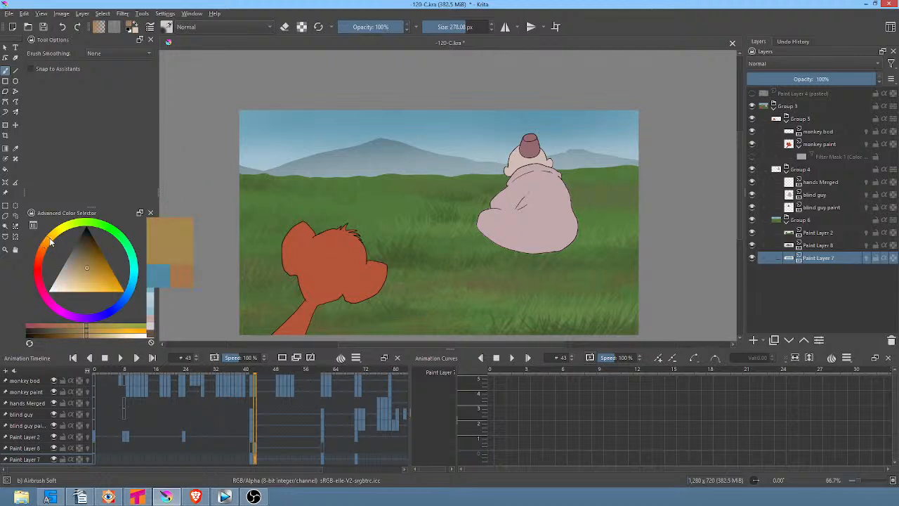
click(114, 281)
click(119, 284)
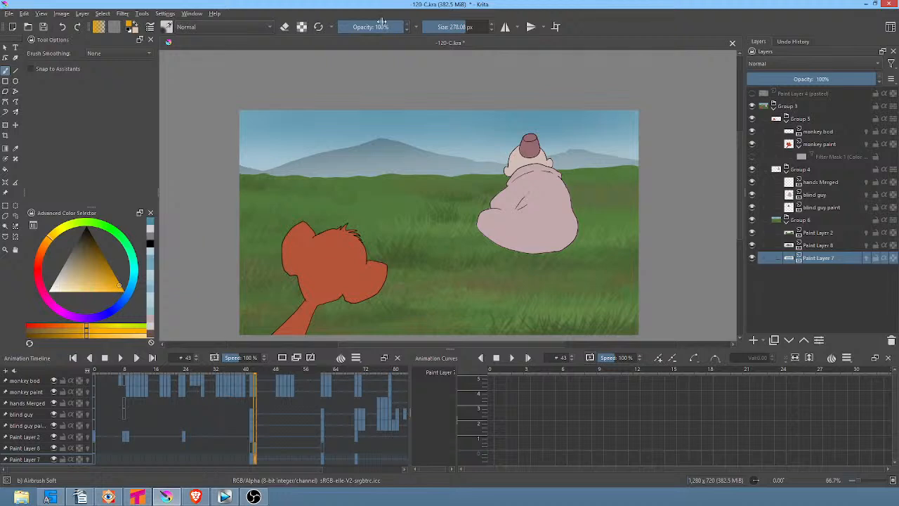
click(353, 27)
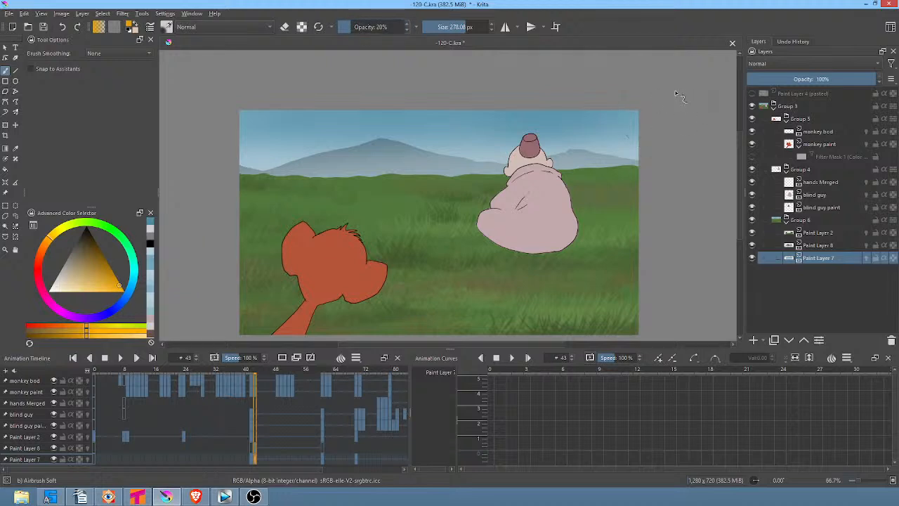
drag(679, 94, 657, 103)
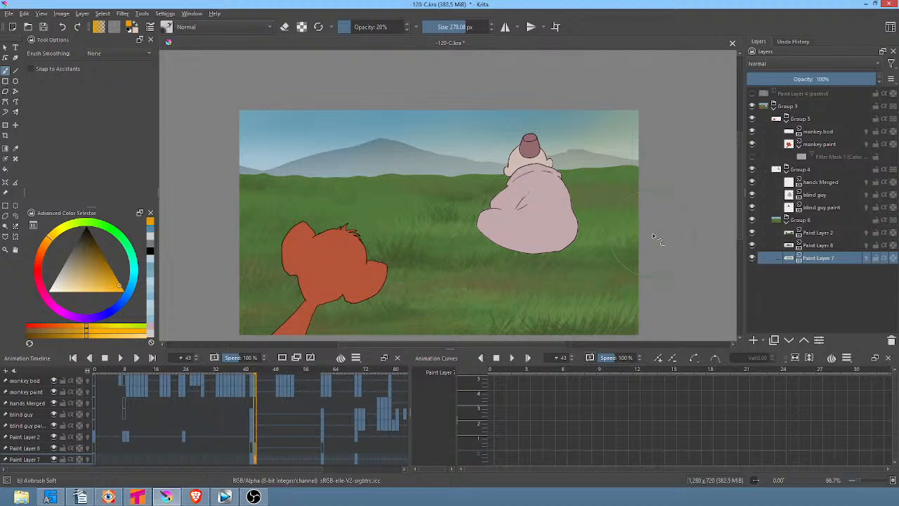
ctrl+click(449, 116)
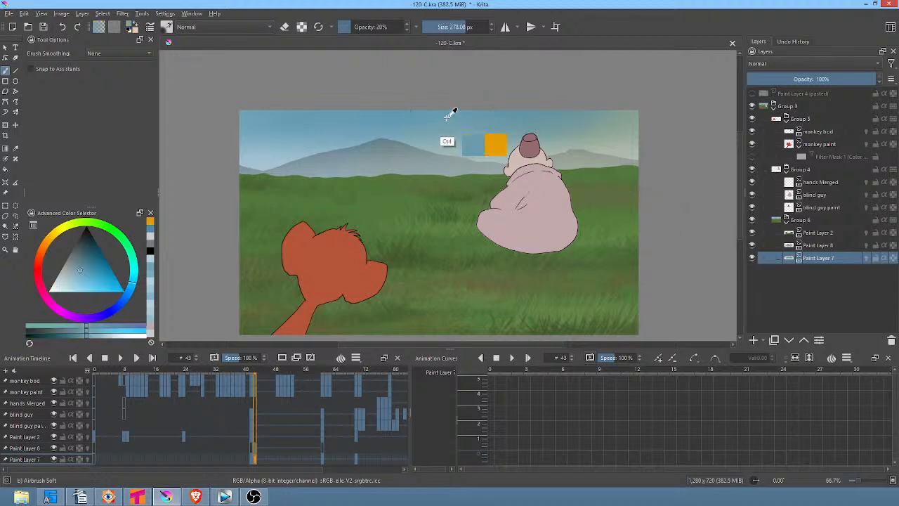
click(83, 262)
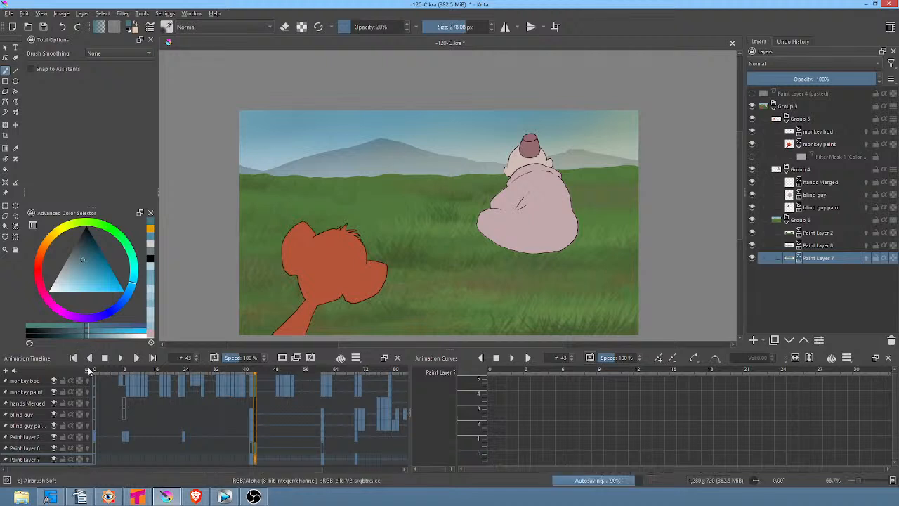
Move the painted frame 43 keyframes of Paint Layer 8 and Paint Layer 7 onto frame 42
click(259, 447)
click(252, 445)
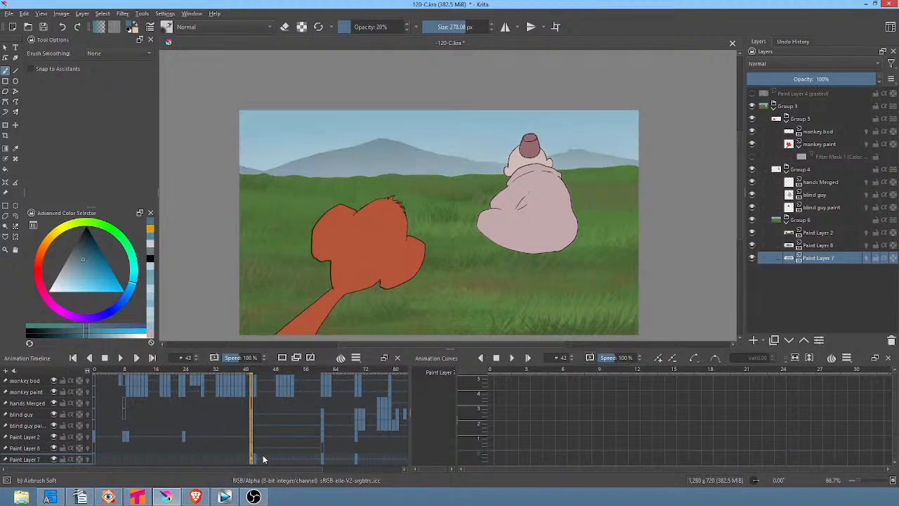
click(256, 455)
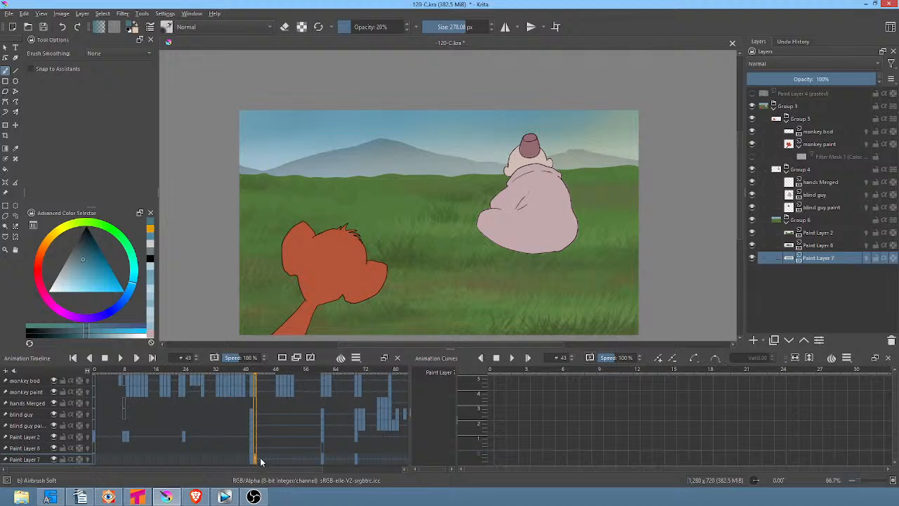
key(Left)
key(Right)
key(Left)
key(alt+Right)
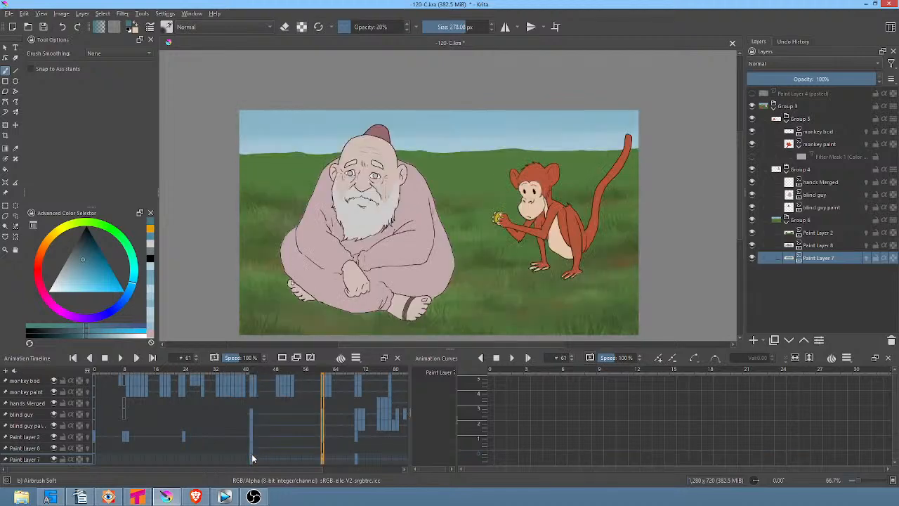
key(alt+Left)
key(alt+Right)
key(alt+Left)
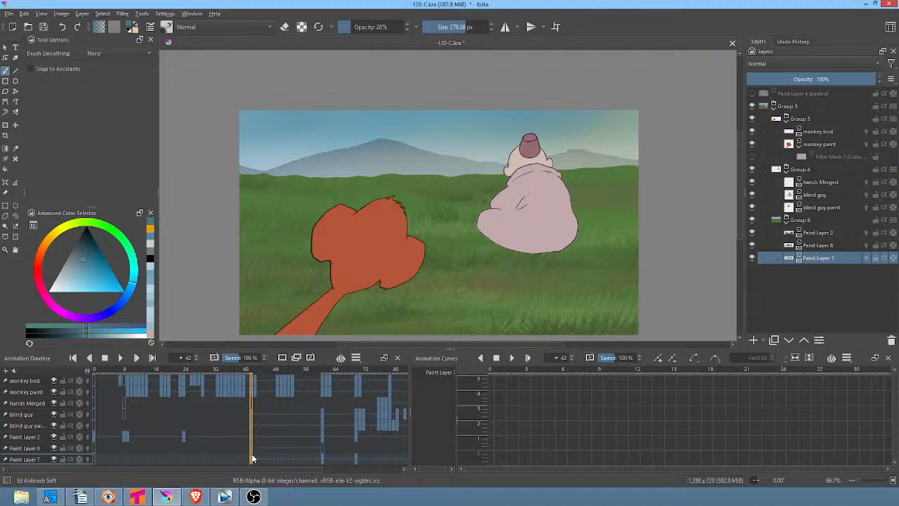
Select Paint Layer 8 and play the animation from frame 0 to check the new background in each shot
click(818, 247)
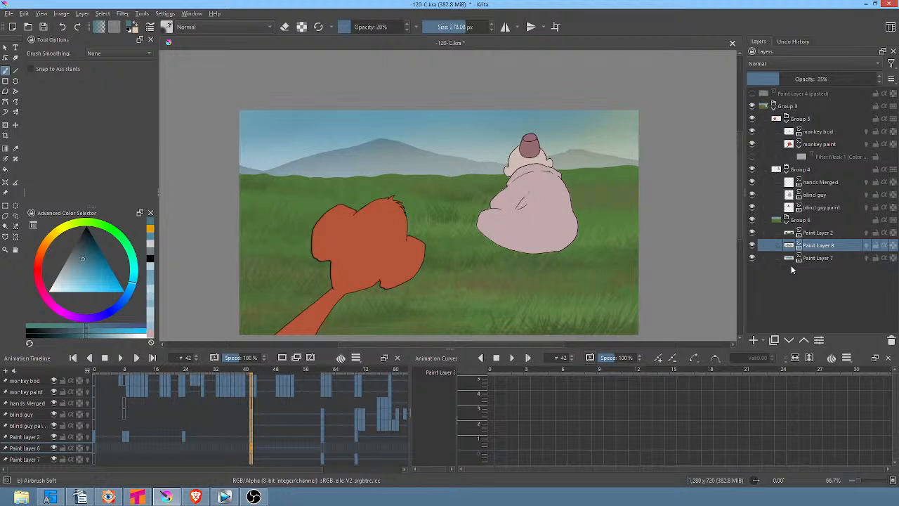
key(Home)
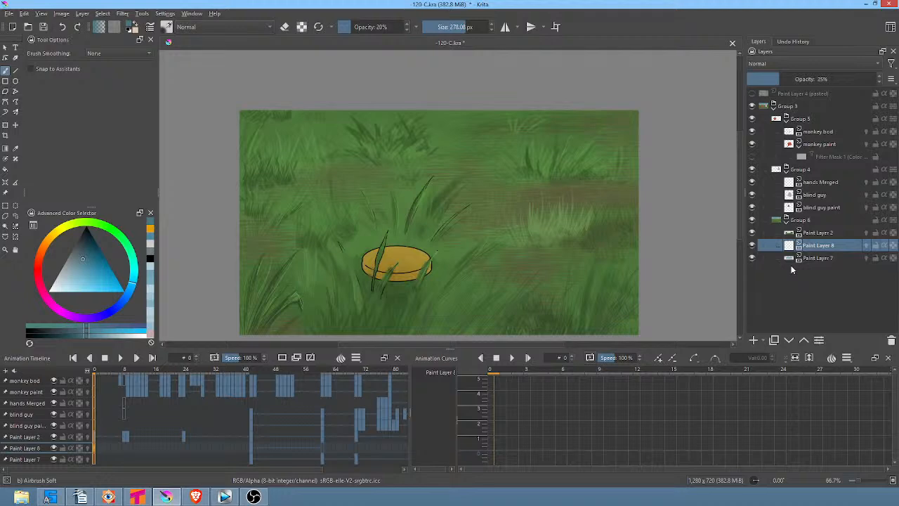
key(space)
key(space)
key(space)
key(space)
key(space)
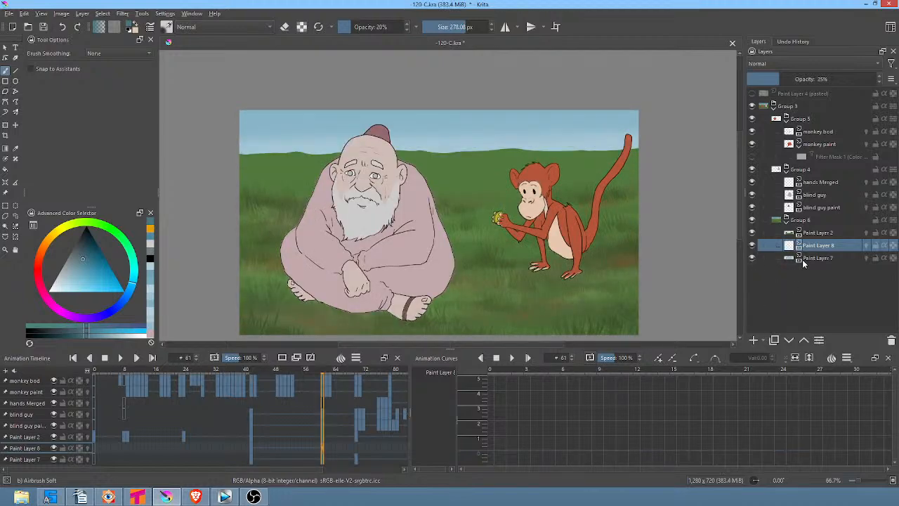
Choose a dark yellow colour and the Airbrush Soft brush for tinting the sky at frame 61
click(57, 234)
click(100, 264)
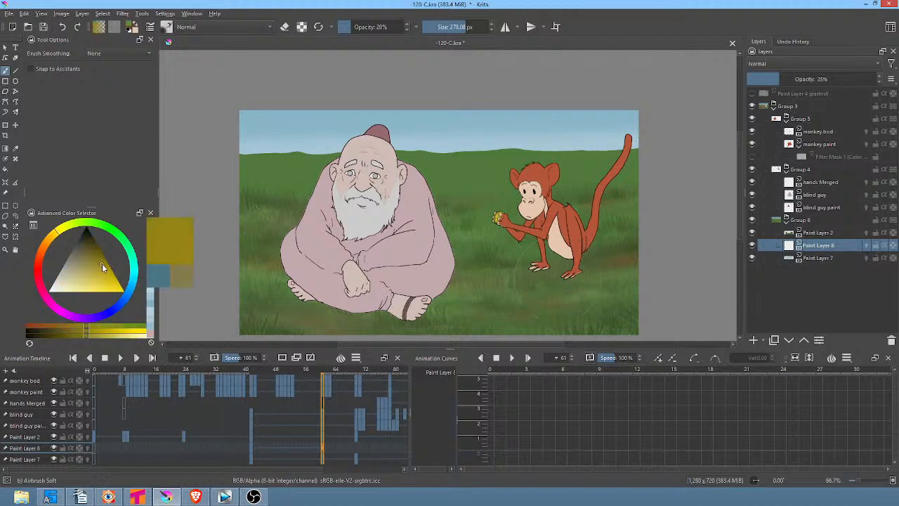
right_click(527, 161)
click(533, 93)
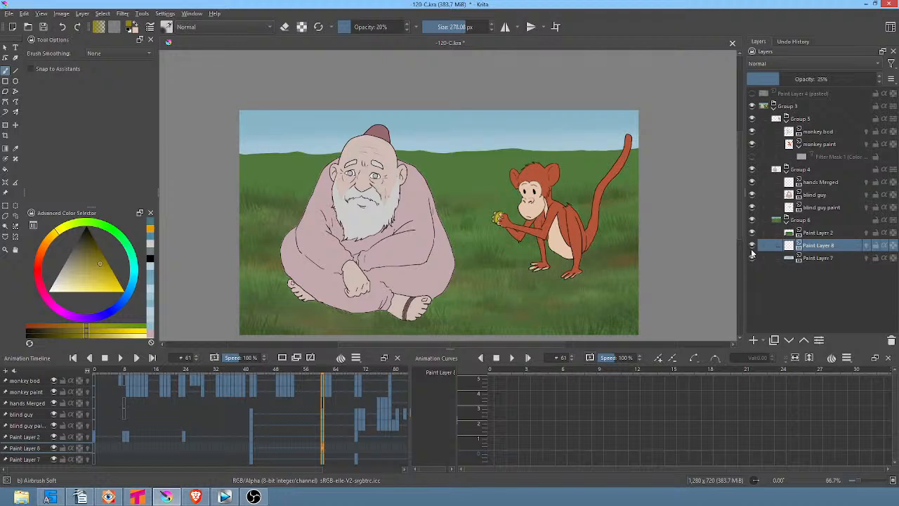
At frame 42, switch Paint Layer 8, Paint Layer 2 and Paint Layer 7 off and on to check what each contains
key(comma)
click(753, 246)
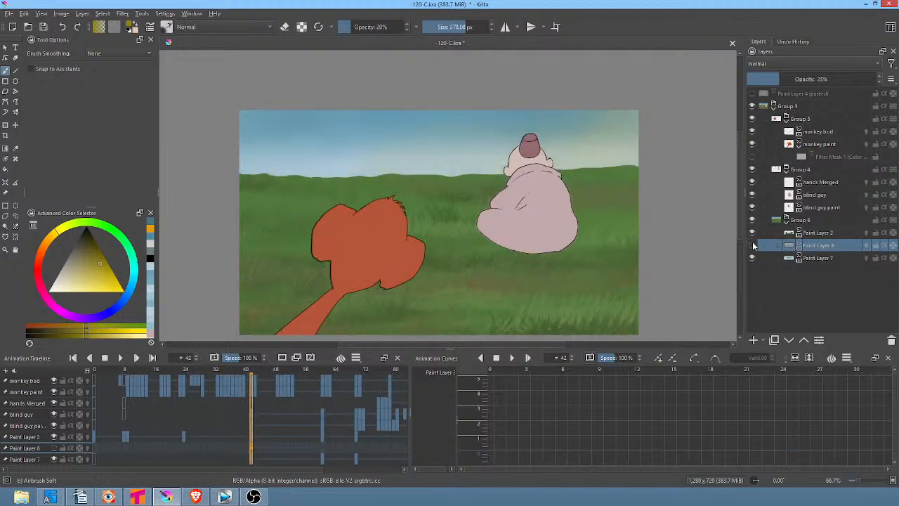
click(753, 245)
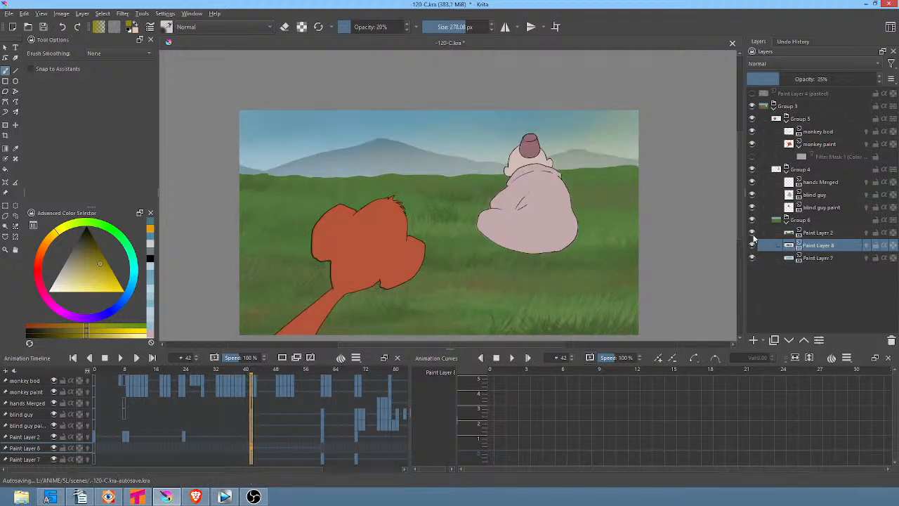
click(752, 233)
click(752, 233)
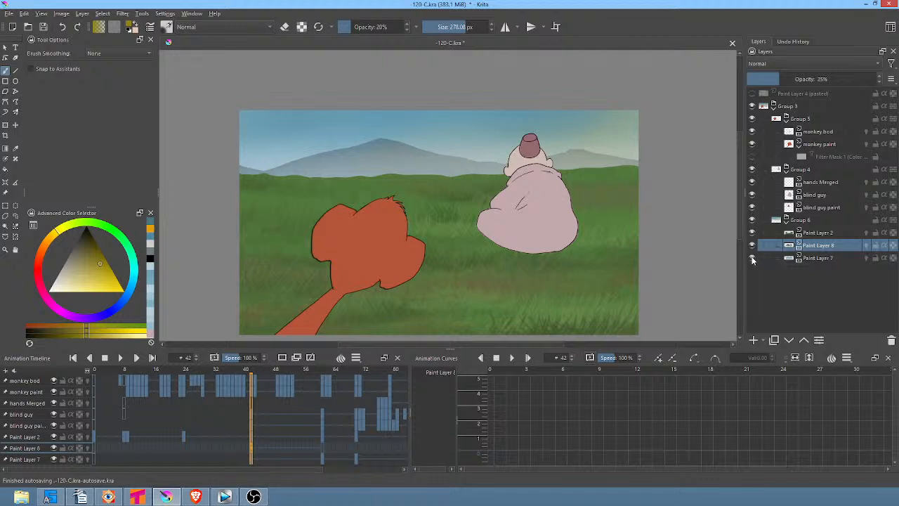
click(752, 259)
click(752, 258)
click(752, 259)
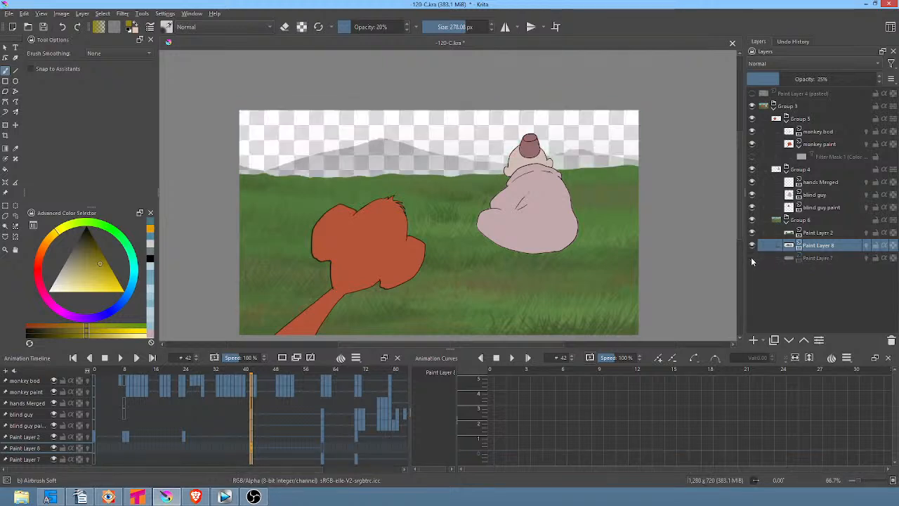
click(752, 259)
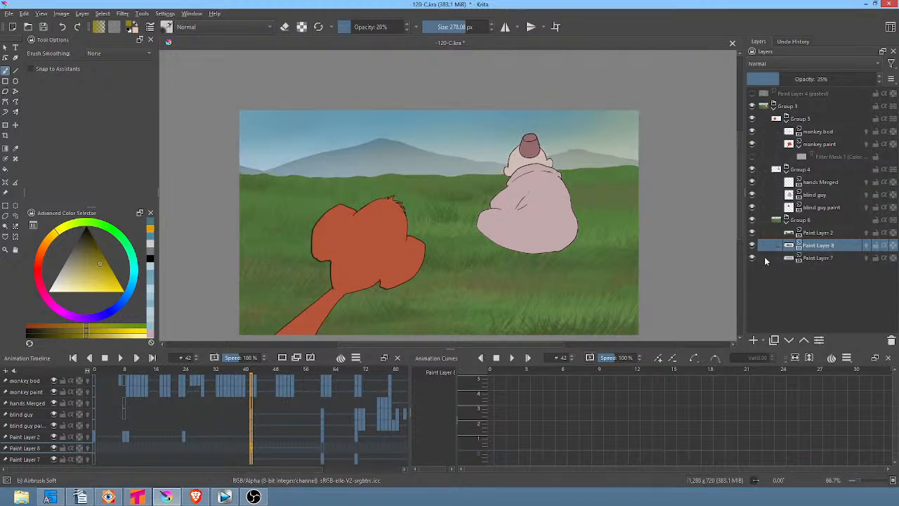
On Paint Layer 7 at frame 61, airbrush a brighter yellow glow from the upper-left sky toward the middle at 20% opacity
click(784, 258)
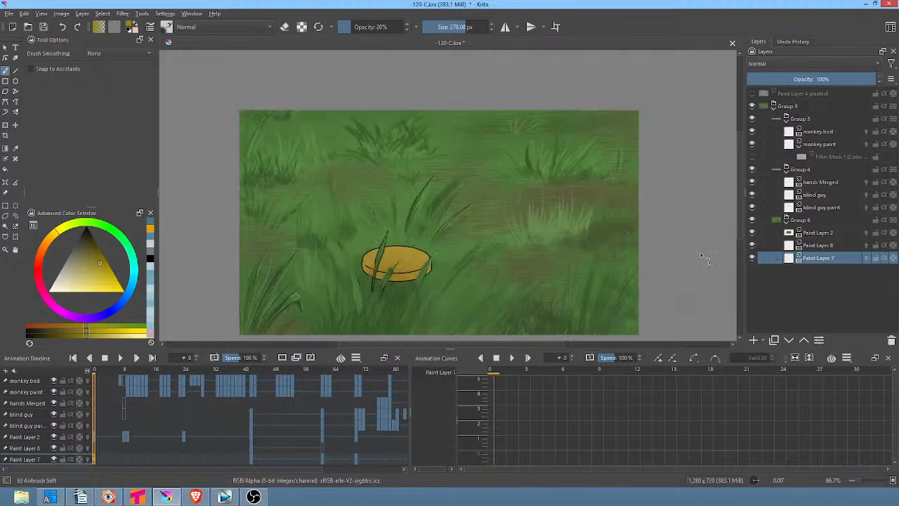
key(.)
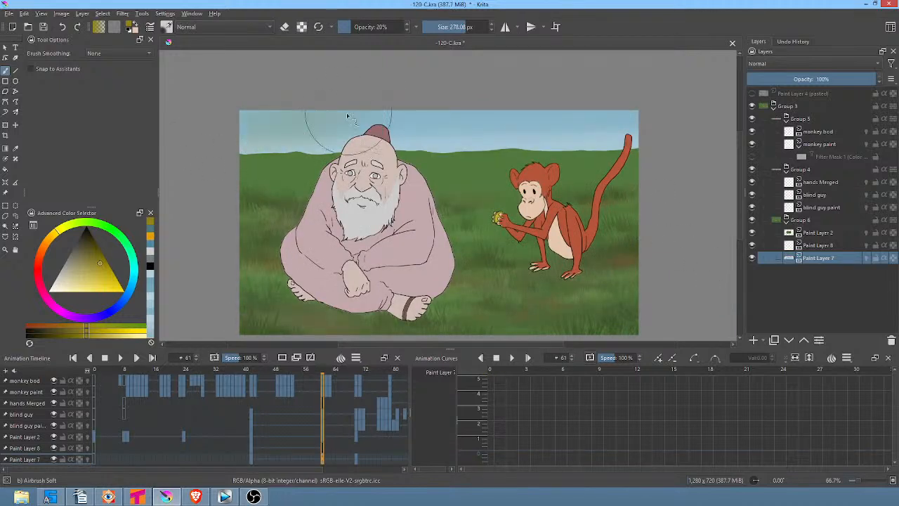
click(106, 286)
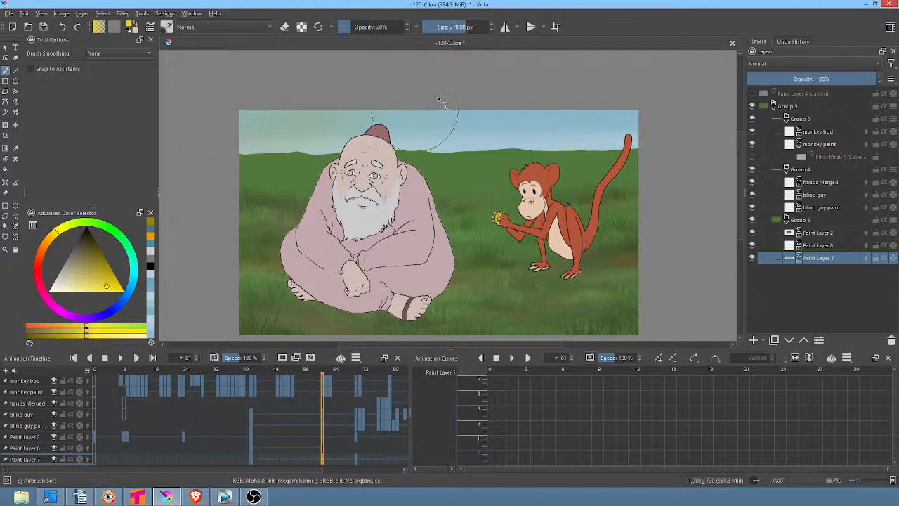
mouse_move(453, 102)
mouse_down()
mouse_move(476, 100)
mouse_move(371, 147)
mouse_move(395, 153)
mouse_move(441, 140)
mouse_move(440, 169)
mouse_move(415, 150)
mouse_move(511, 107)
mouse_up()
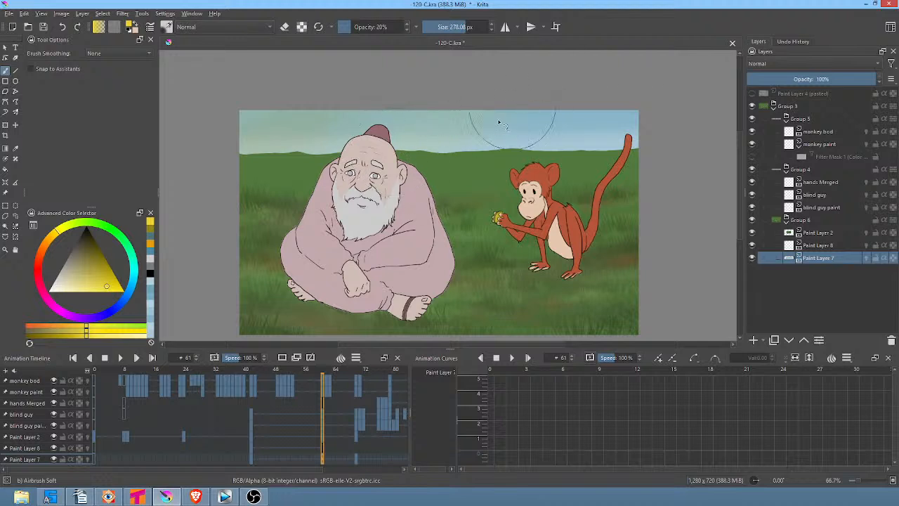
Sample the light blue of the upper-right sky at frame 61 and airbrush it across the upper sky at 20% opacity
ctrl+click(603, 117)
click(89, 272)
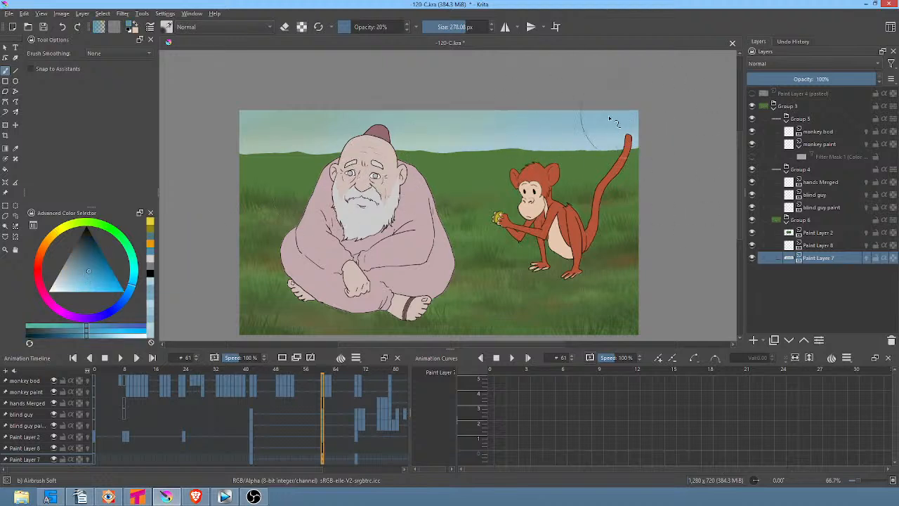
mouse_move(608, 116)
mouse_down()
mouse_move(573, 107)
mouse_move(660, 98)
mouse_move(488, 116)
mouse_move(579, 92)
mouse_move(427, 116)
mouse_move(597, 93)
mouse_move(435, 115)
mouse_move(585, 91)
mouse_move(436, 116)
mouse_move(495, 98)
mouse_move(551, 108)
mouse_move(424, 111)
mouse_move(590, 102)
mouse_move(373, 122)
mouse_move(587, 90)
mouse_move(631, 103)
mouse_move(558, 104)
mouse_move(662, 117)
mouse_move(384, 113)
mouse_move(420, 88)
mouse_up()
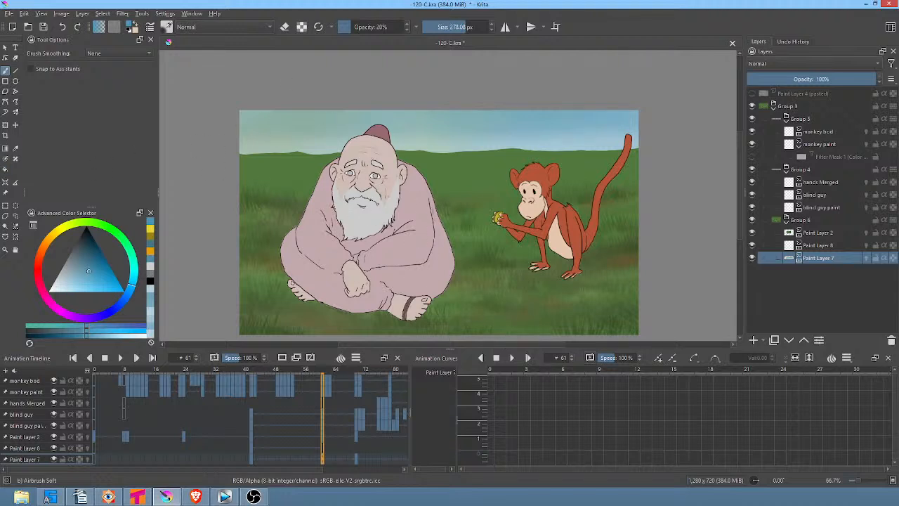
click(224, 497)
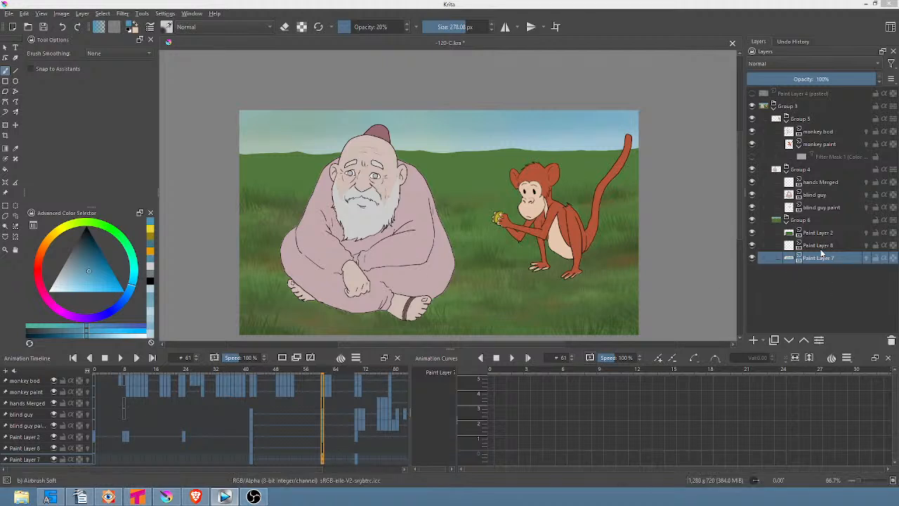
Switch Paint Layer 8 and Paint Layer 7 off and on to identify the sky artwork, and rename Paint Layer 7 as sky
click(764, 247)
click(753, 246)
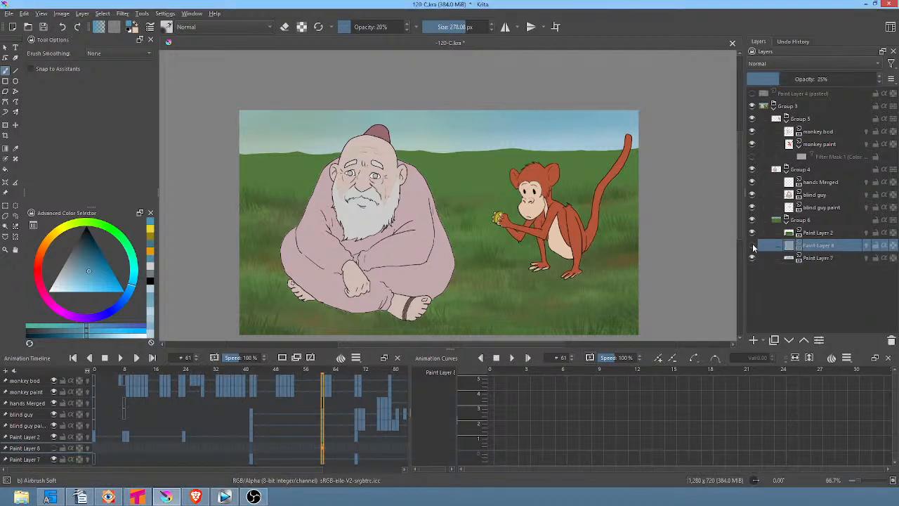
click(752, 247)
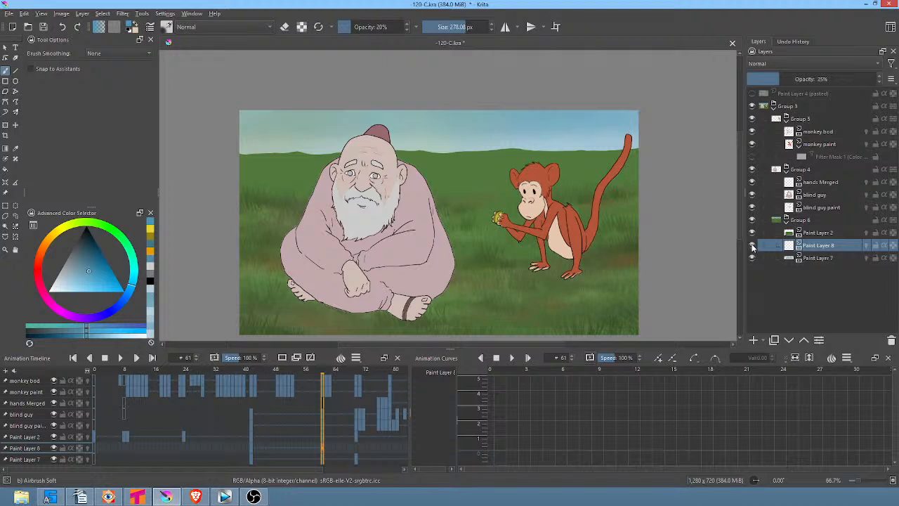
mouse_move(752, 247)
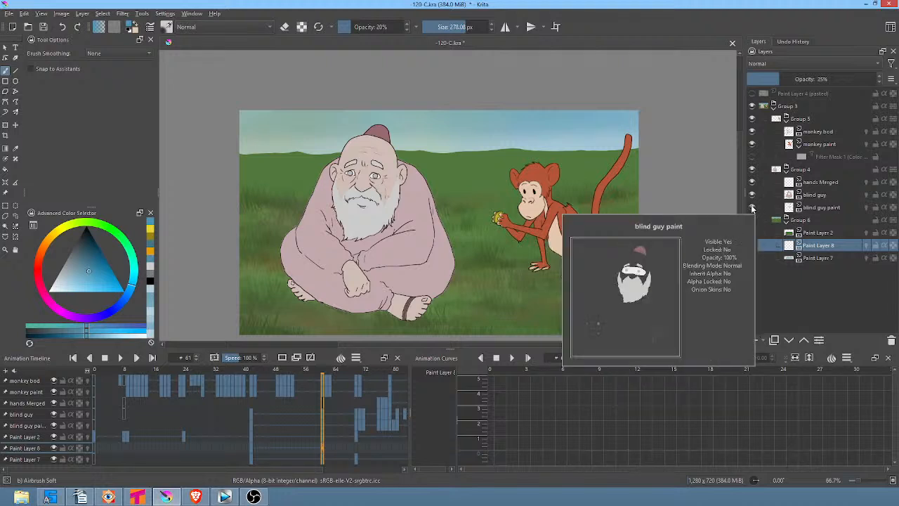
click(752, 257)
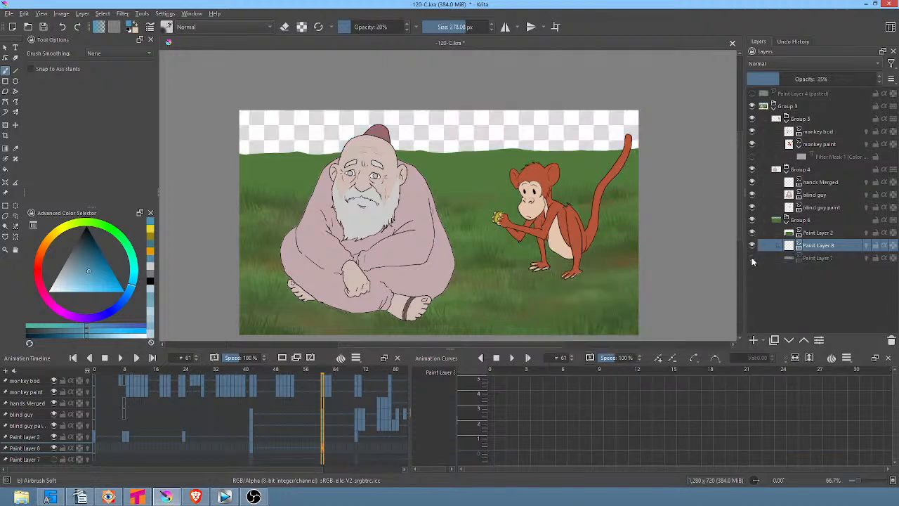
click(752, 258)
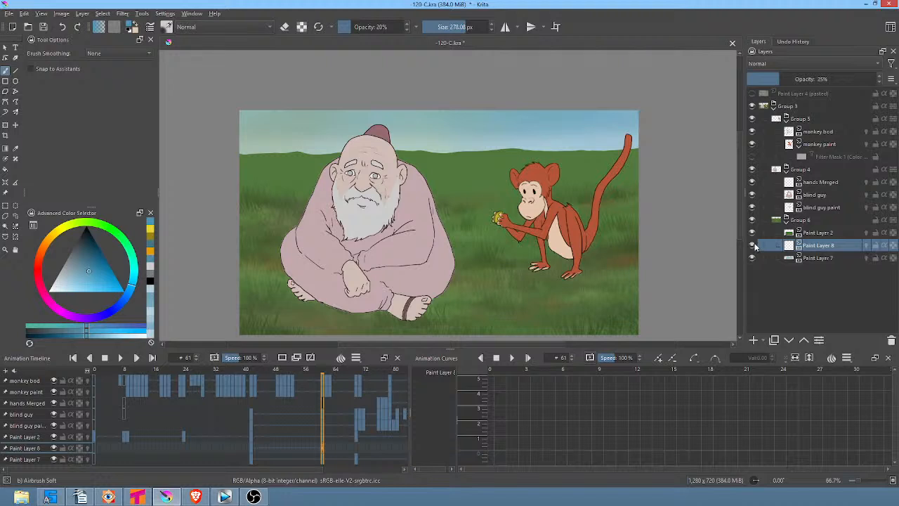
double_click(835, 258)
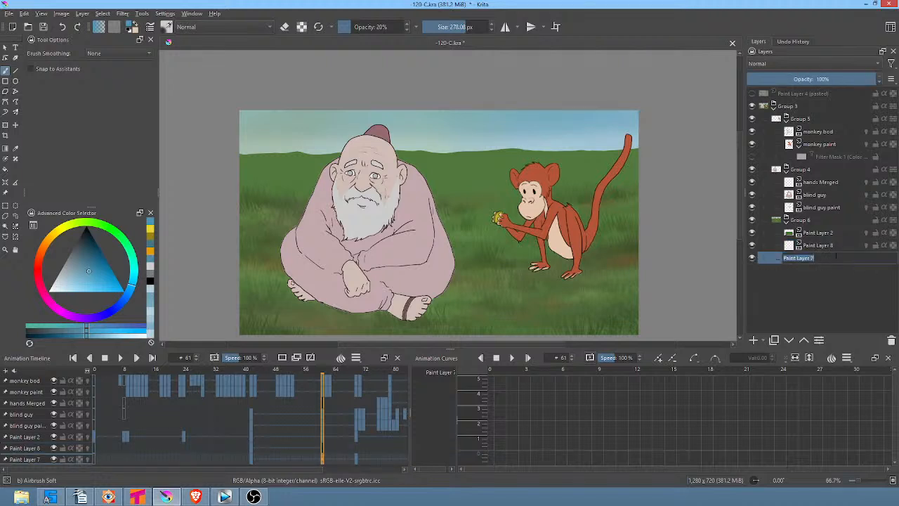
text(sky)
key(Return)
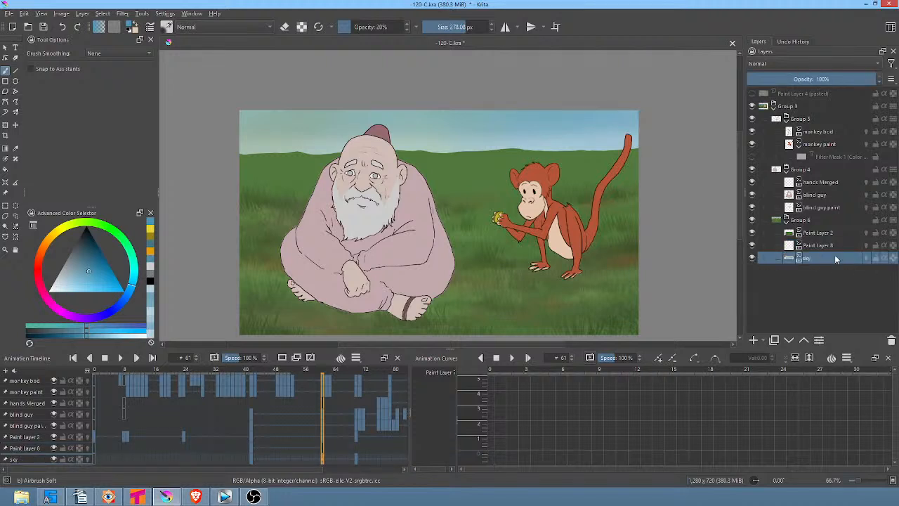
Switch Paint Layer 8 off and on at frames 61 and 42 to check its content, and rename it as mtn
click(833, 247)
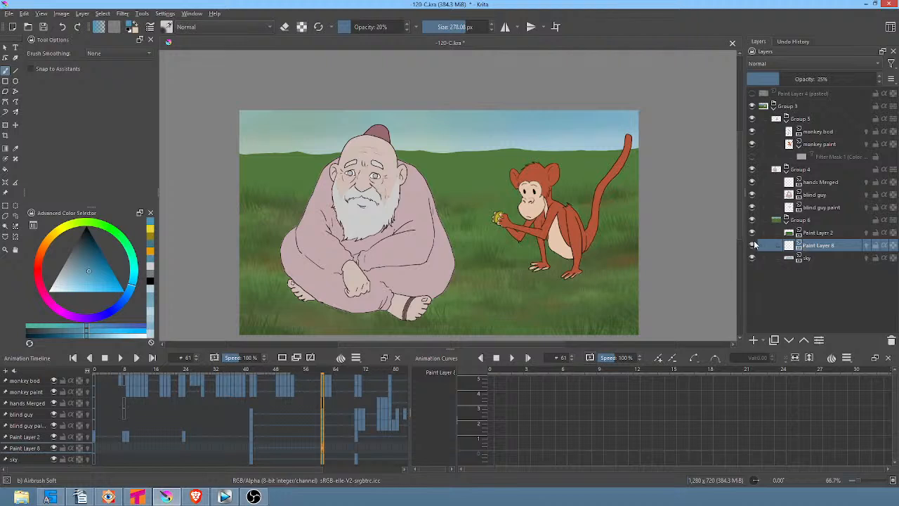
click(753, 245)
click(752, 245)
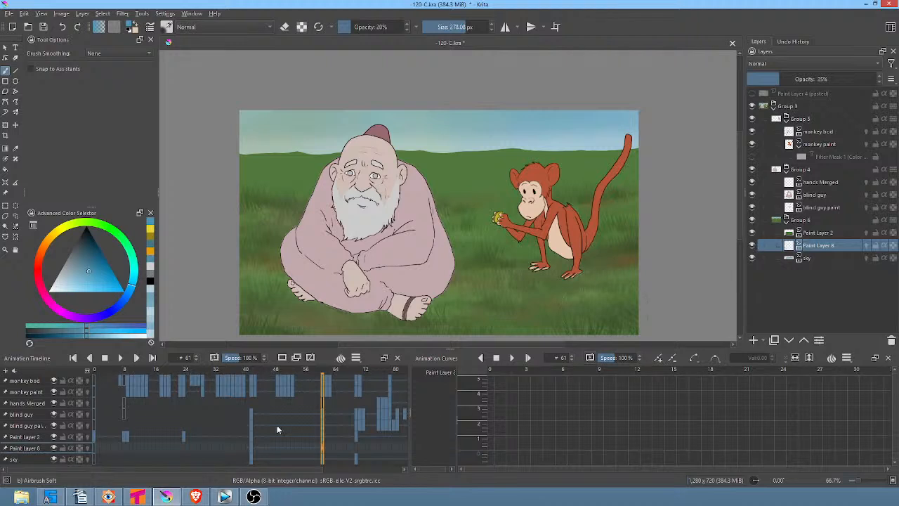
click(251, 422)
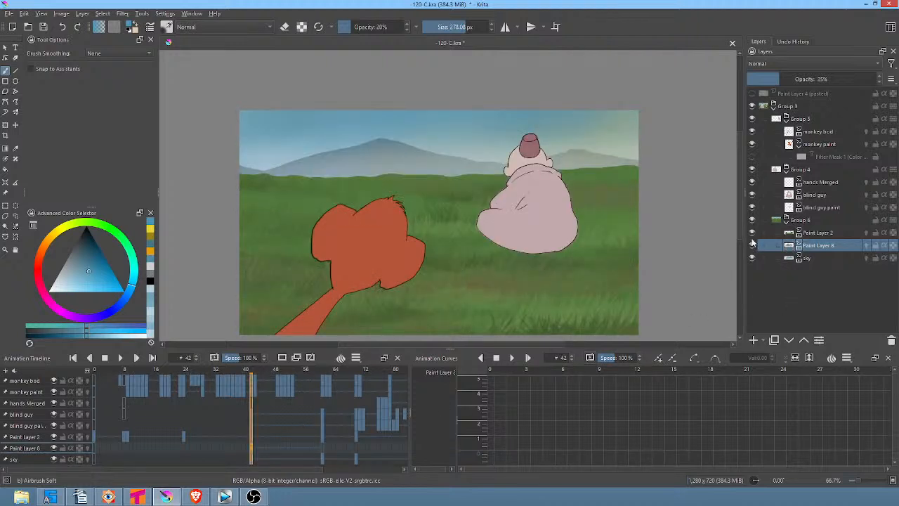
click(752, 245)
click(752, 246)
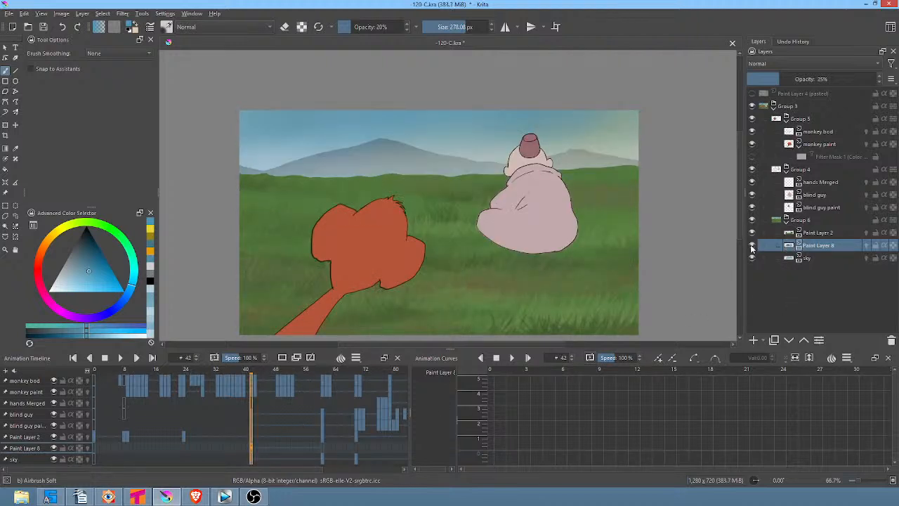
double_click(834, 246)
text(mo)
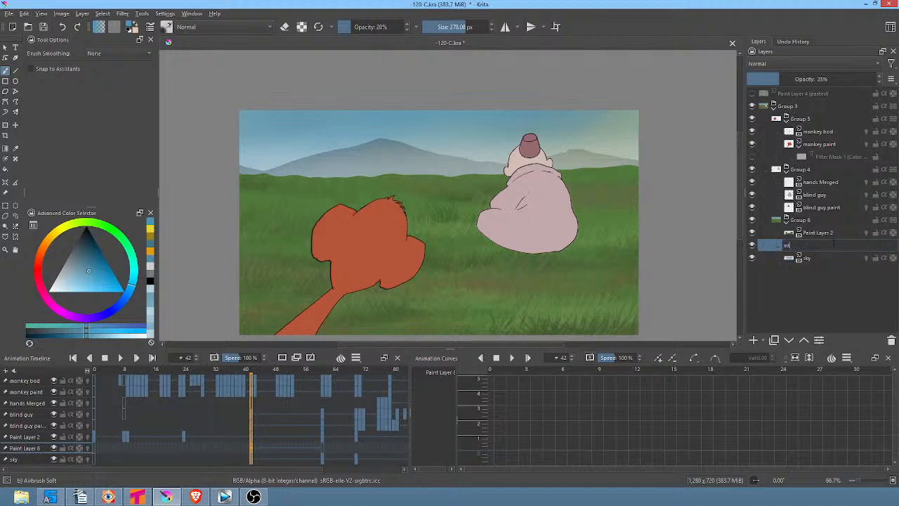
text(n)
key(Return)
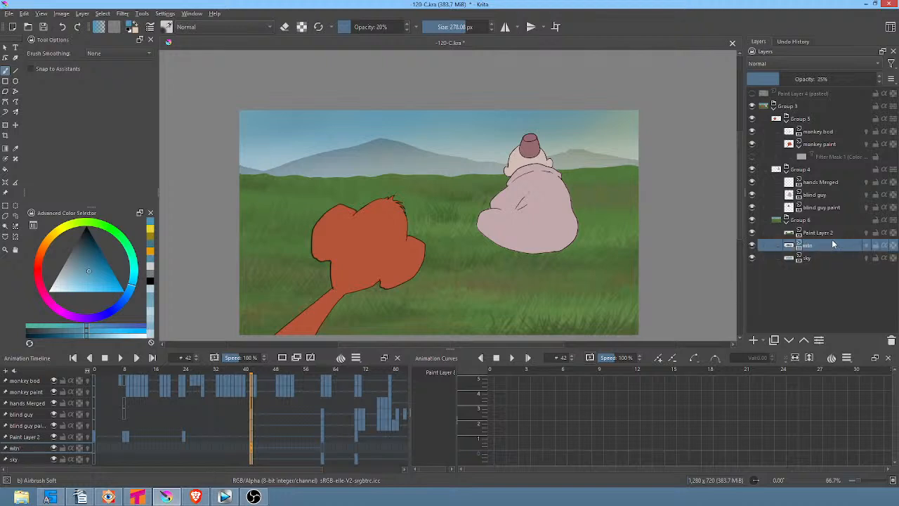
Rename Paint Layer 2 as grass after checking its content at frame 42, and save the file
click(831, 237)
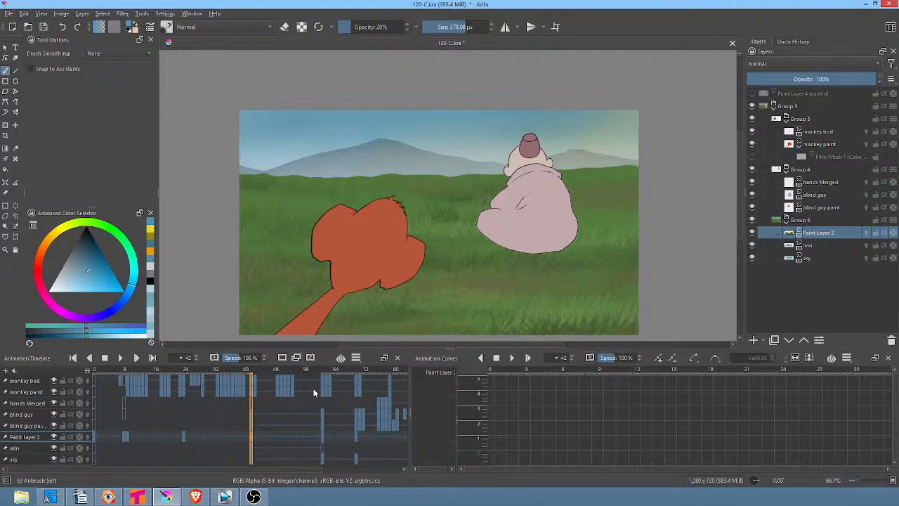
click(752, 232)
click(752, 233)
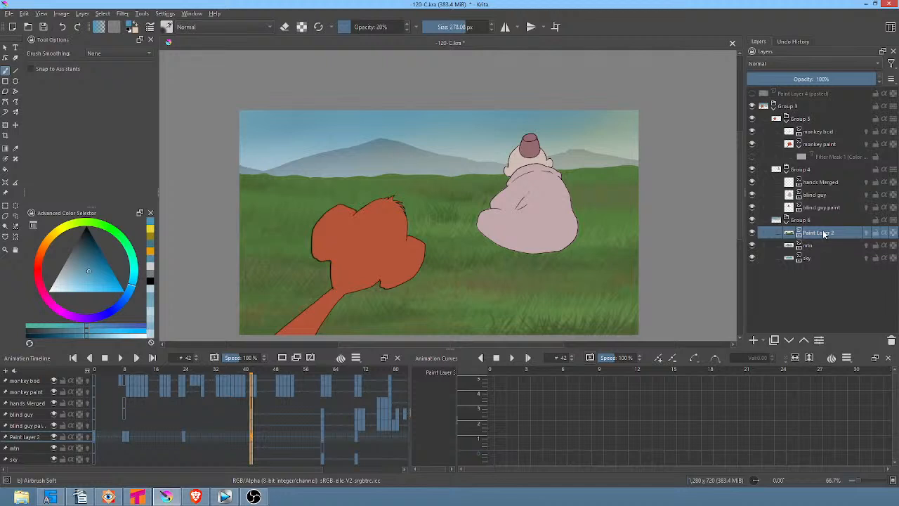
double_click(824, 233)
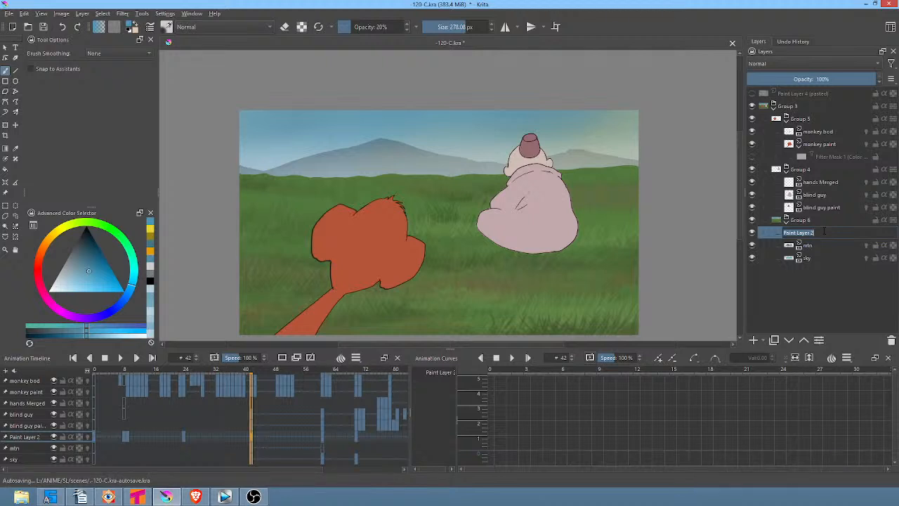
text(grass)
key(Return)
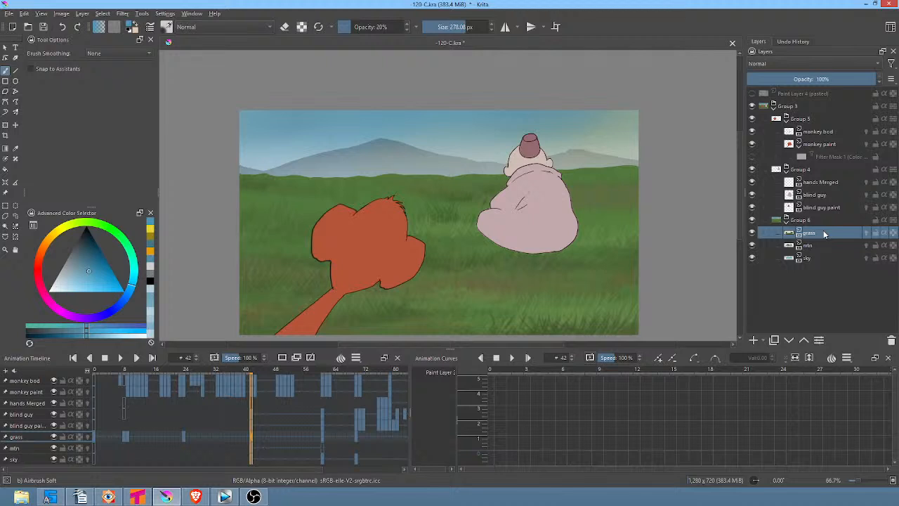
click(43, 28)
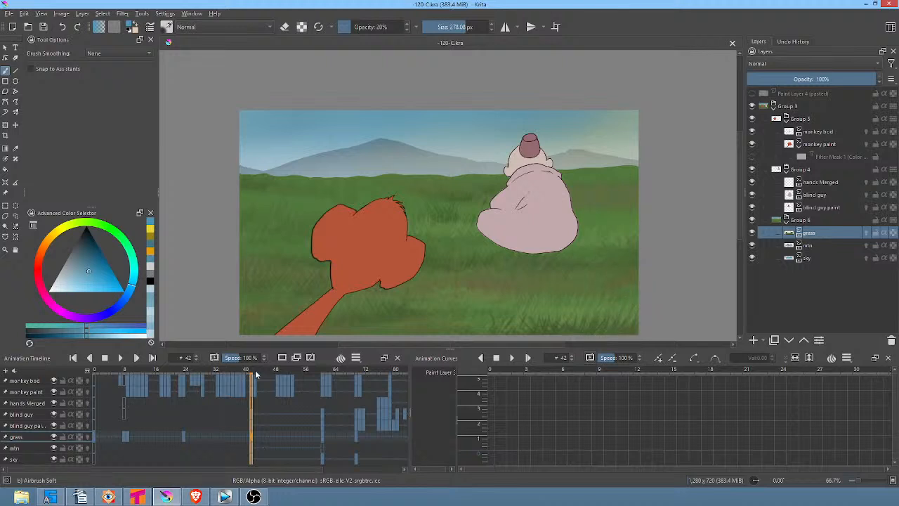
Switch the grass and sky layers off and on at frame 42 to check what each contains
mouse_move(253, 375)
mouse_down()
mouse_move(271, 374)
mouse_move(253, 374)
mouse_up()
click(825, 233)
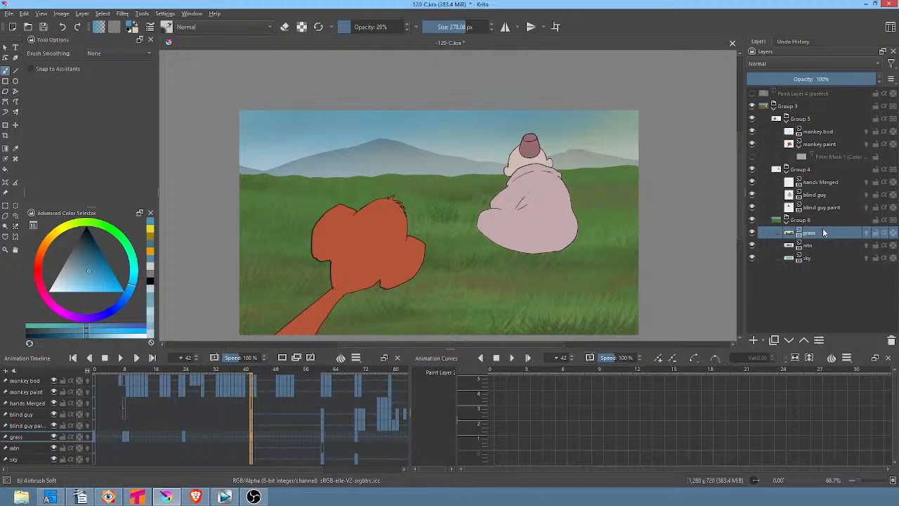
click(752, 233)
click(752, 232)
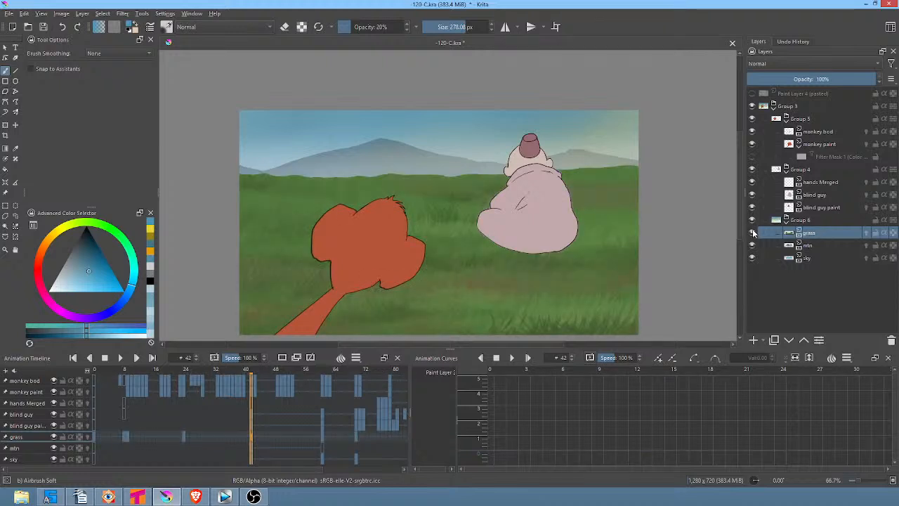
click(823, 258)
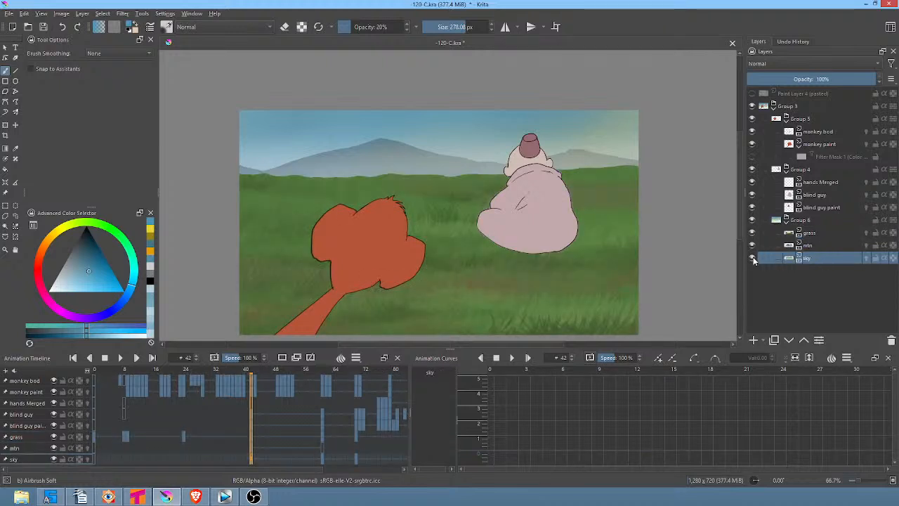
click(753, 258)
click(752, 259)
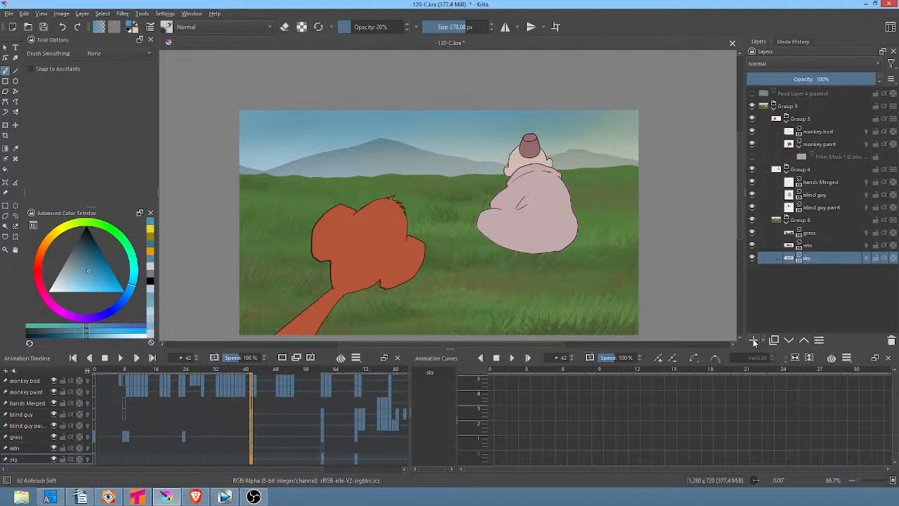
Add a new paint layer directly above the sky layer and name it cloud
key(Insert)
double_click(825, 260)
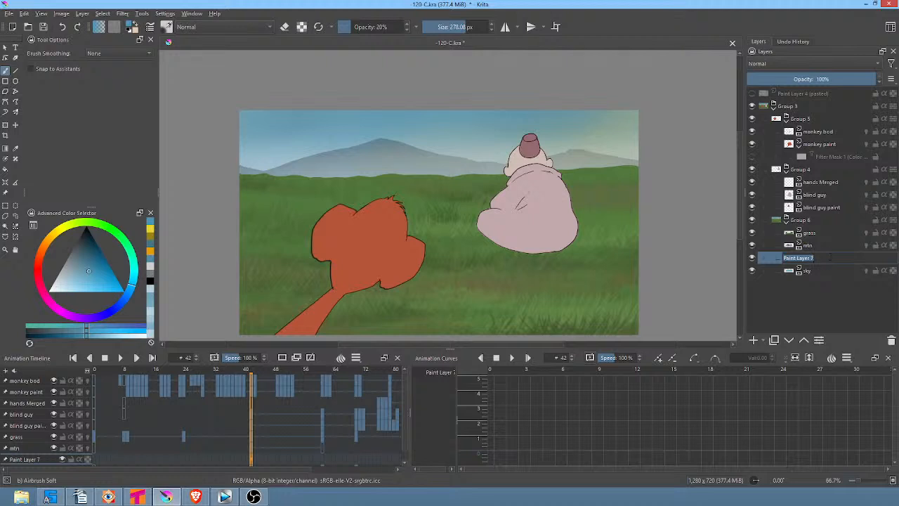
text(cloud)
key(Return)
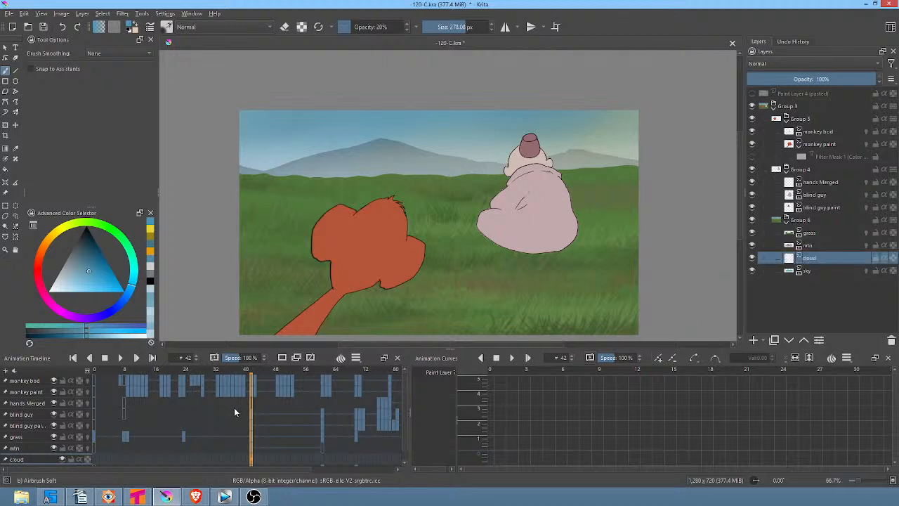
Add blank keyframes to the cloud layer at frames 42, 61 and 70
click(251, 461)
click(322, 458)
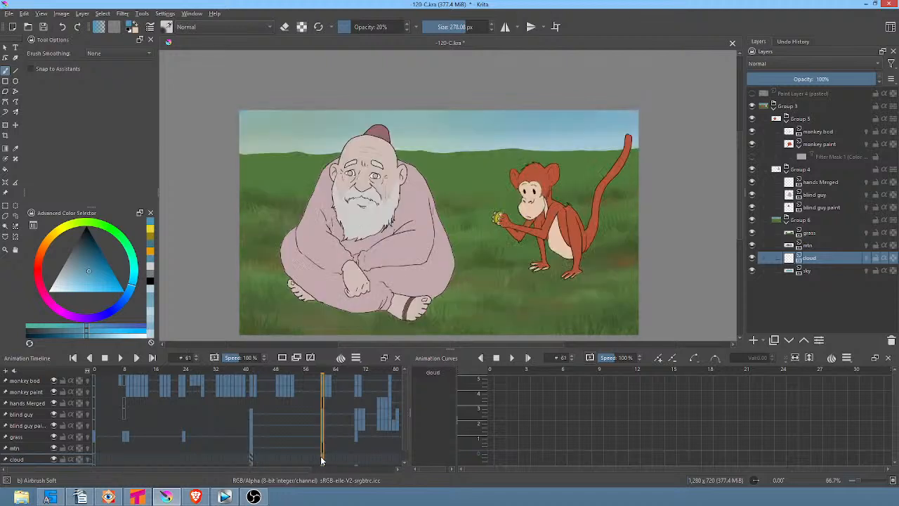
click(357, 458)
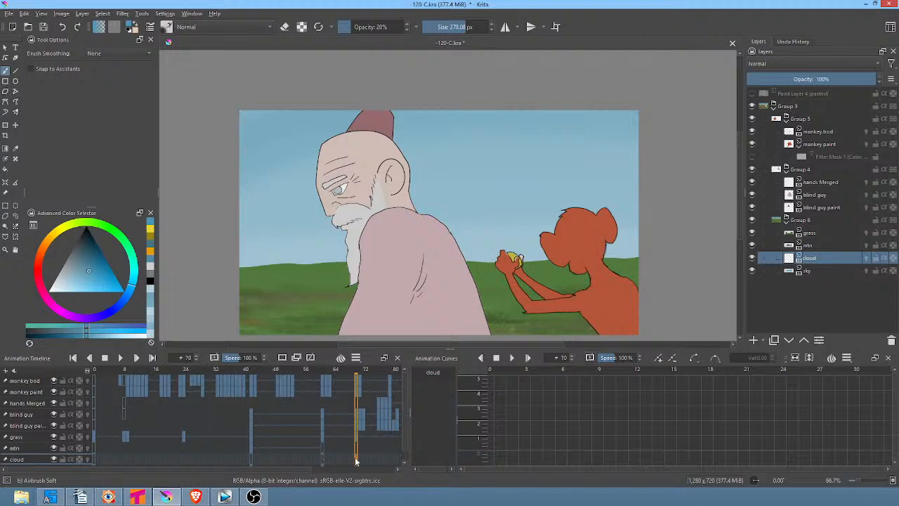
Check the mtn layer's keyframes at frames 61, 70 and 42, and return to frame 61
click(322, 446)
click(355, 449)
click(323, 445)
click(357, 447)
click(820, 247)
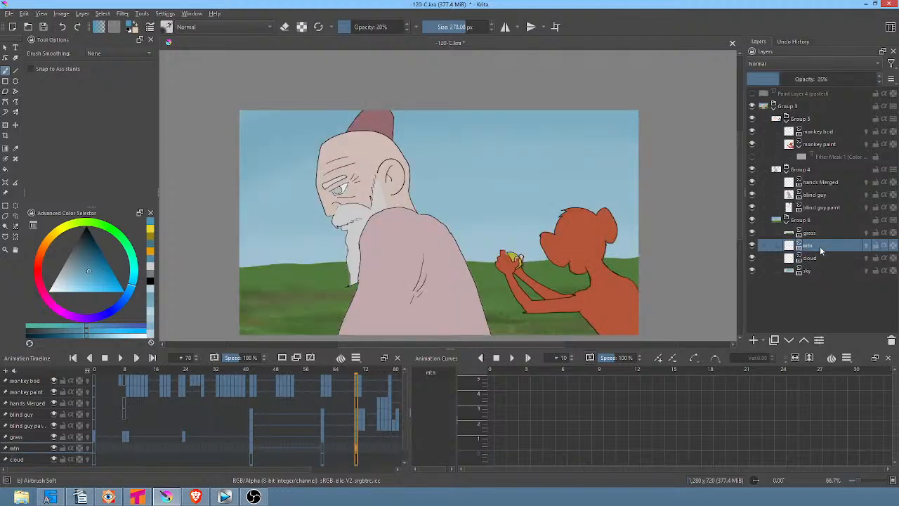
click(252, 441)
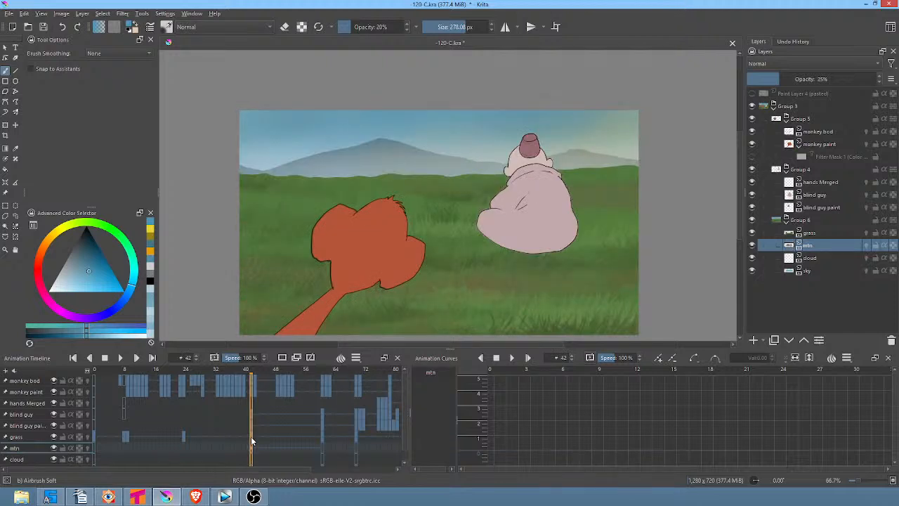
key(alt+Right)
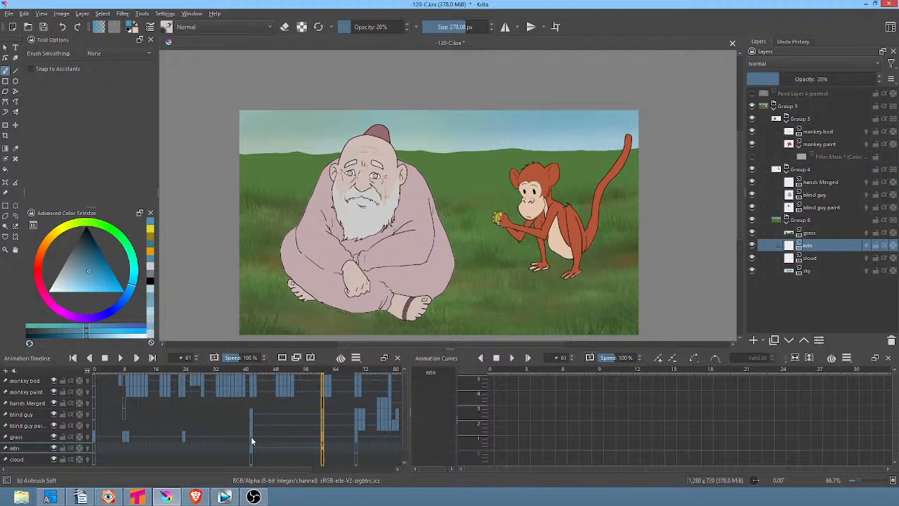
On the grass layer, paint sampled brown earth onto the hill behind the monkey's tail with the 60 px Wet Textured Soft brush
click(818, 238)
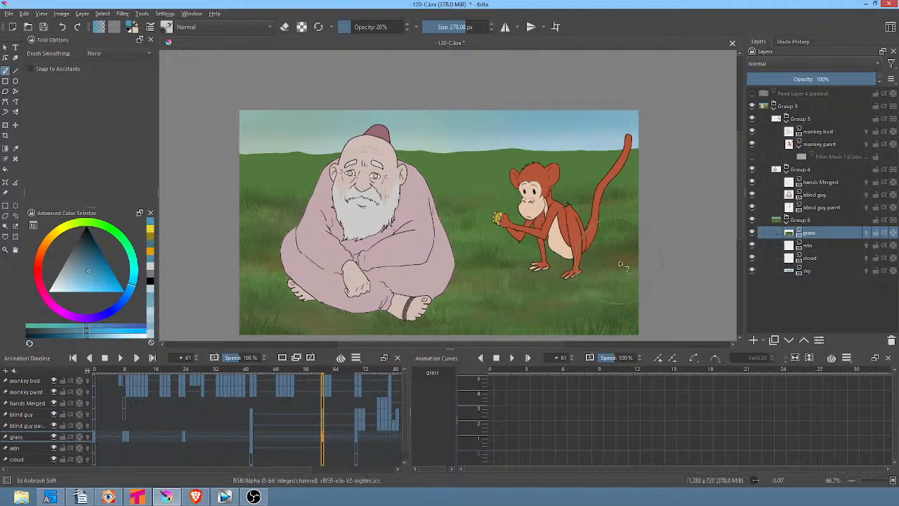
key(ctrl)
right_click(620, 260)
click(625, 281)
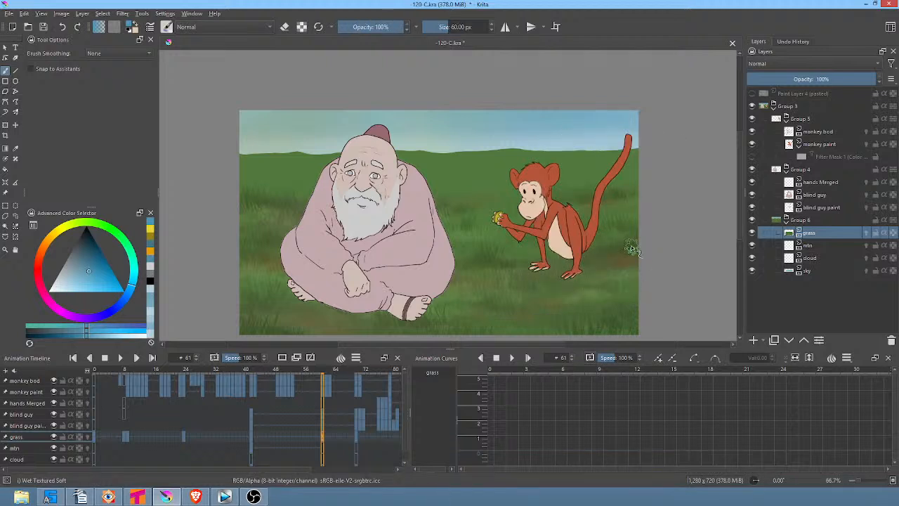
key(ctrl)
ctrl+click(629, 258)
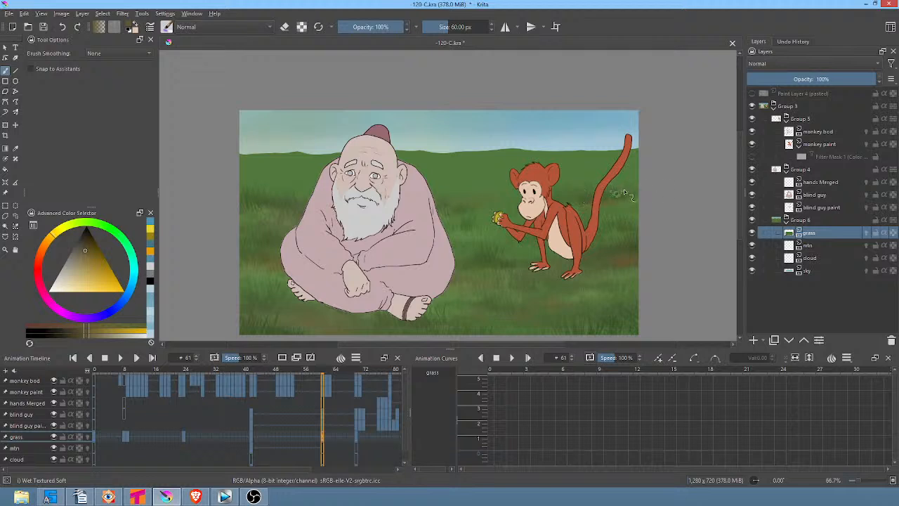
drag(608, 188, 646, 199)
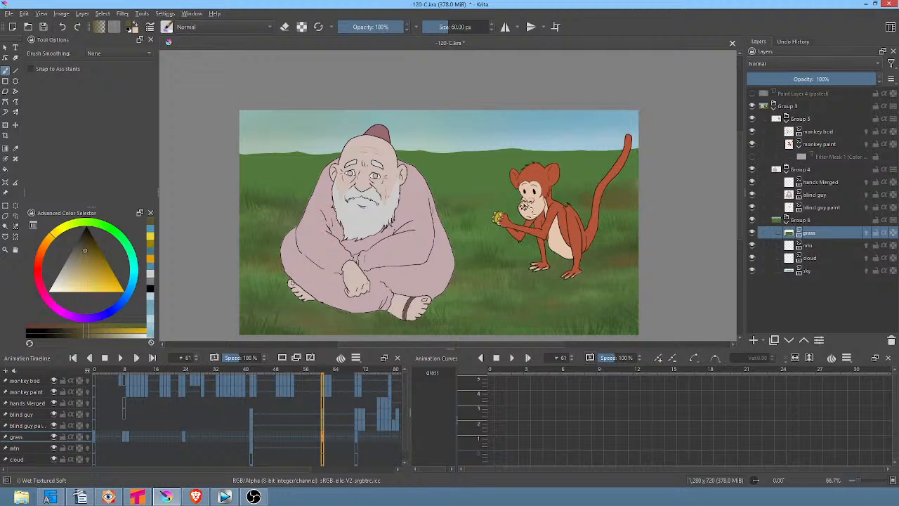
drag(612, 193, 639, 179)
Paint darker brown shading along the hilltops behind the monkey and at the canvas's left edge
drag(87, 249, 82, 243)
mouse_move(660, 168)
mouse_down()
mouse_move(611, 184)
mouse_move(583, 181)
mouse_move(627, 169)
mouse_up()
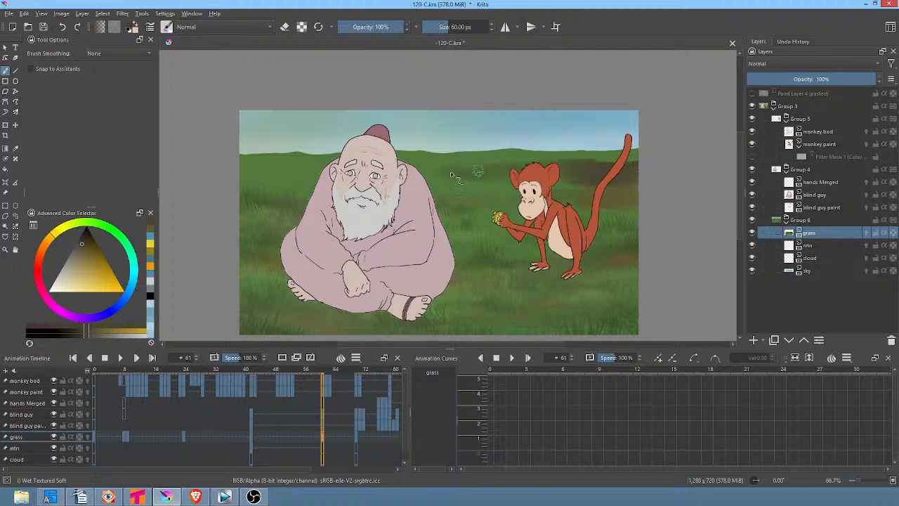
mouse_move(476, 165)
mouse_down()
mouse_move(595, 161)
mouse_move(583, 162)
mouse_up()
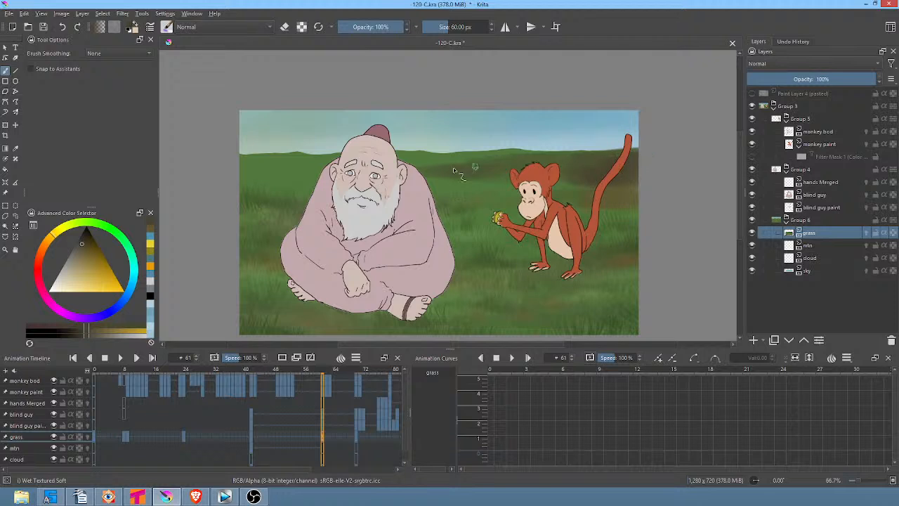
mouse_move(232, 181)
mouse_down()
mouse_move(232, 170)
mouse_move(255, 169)
mouse_move(263, 187)
mouse_up()
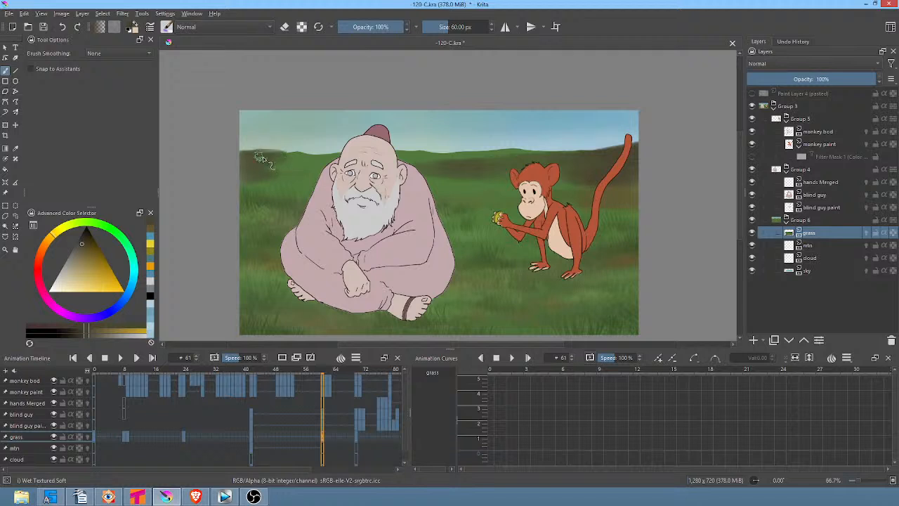
Blend sampled grass green over the hill beside the blind man and raise its horizon slightly
ctrl+click(289, 181)
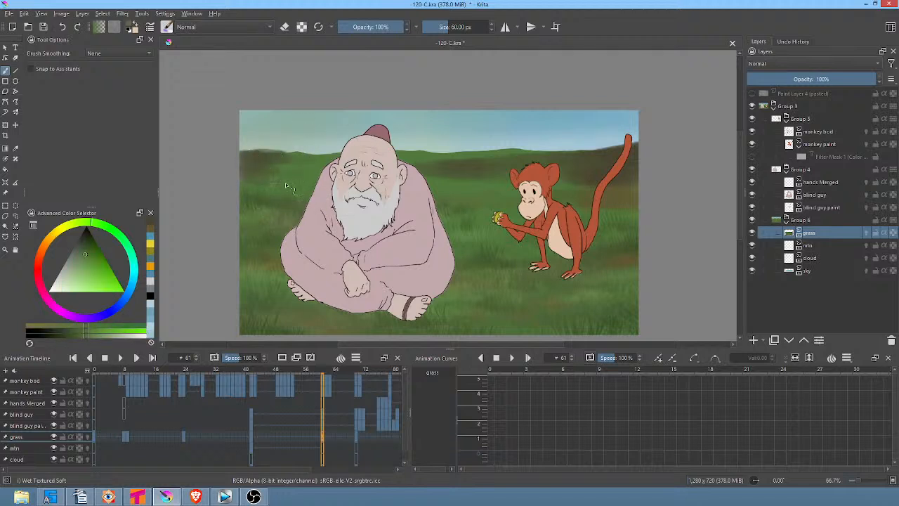
mouse_move(271, 180)
mouse_down()
mouse_move(264, 169)
mouse_move(276, 173)
mouse_up()
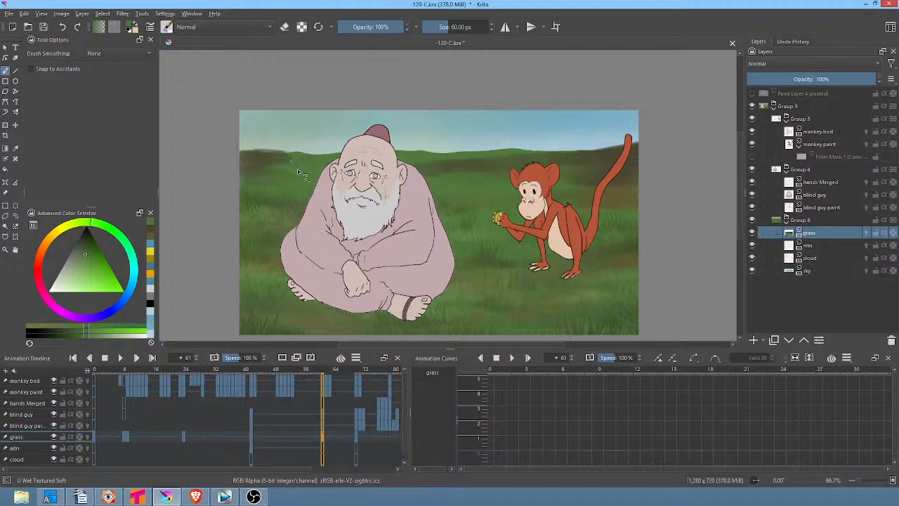
mouse_move(298, 155)
mouse_down()
mouse_move(299, 156)
mouse_move(241, 154)
mouse_move(291, 163)
mouse_up()
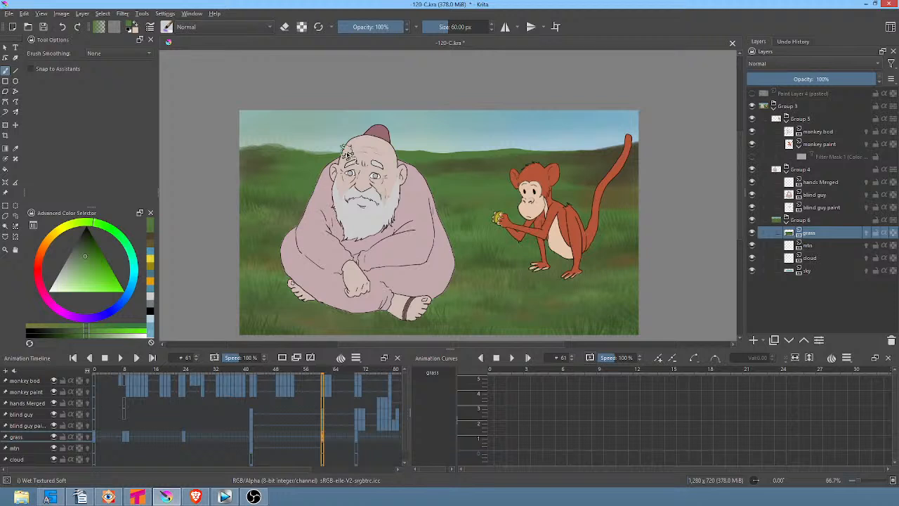
Paint brown rock towers with a rounded base on the horizon beside the blind man's head
ctrl+click(257, 145)
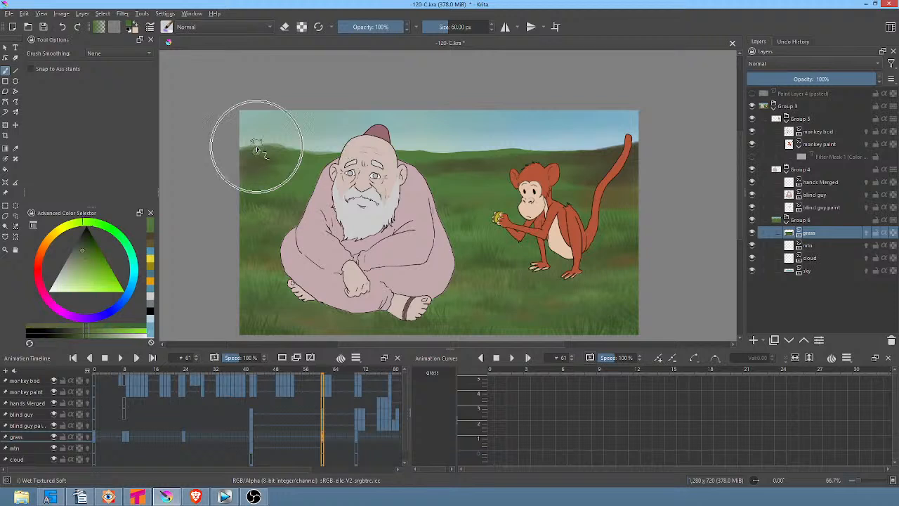
click(49, 241)
click(80, 252)
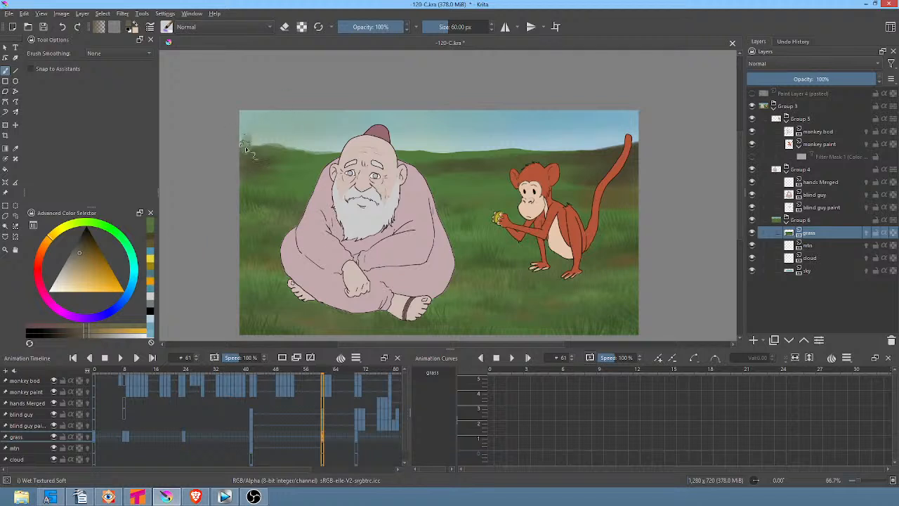
mouse_move(245, 149)
mouse_down()
mouse_move(272, 118)
mouse_move(264, 137)
mouse_move(270, 119)
mouse_move(280, 134)
mouse_move(281, 123)
mouse_move(268, 129)
mouse_move(278, 120)
mouse_move(276, 99)
mouse_move(298, 152)
mouse_up()
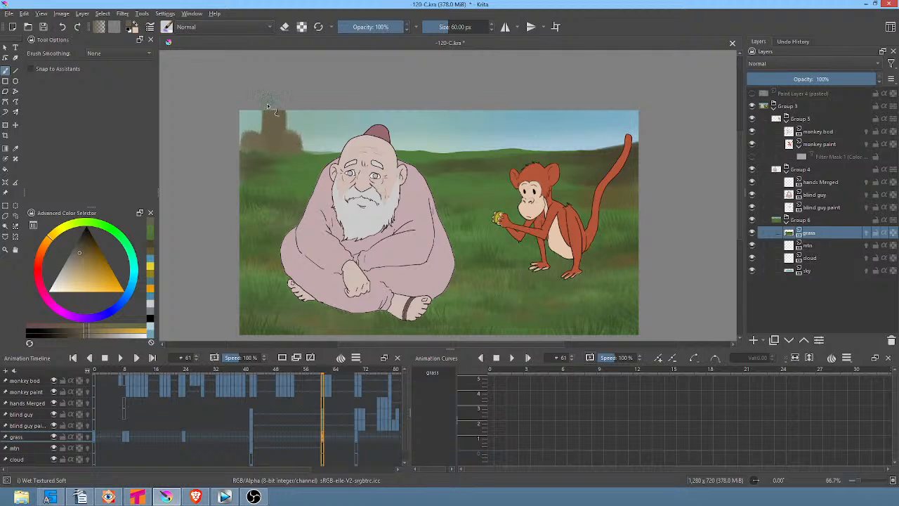
mouse_move(266, 120)
mouse_down()
mouse_move(264, 104)
mouse_move(292, 116)
mouse_move(286, 133)
mouse_up()
mouse_move(291, 105)
mouse_down()
mouse_move(290, 132)
mouse_move(285, 102)
mouse_move(272, 133)
mouse_move(260, 106)
mouse_up()
mouse_move(301, 138)
mouse_down()
mouse_move(302, 145)
mouse_move(309, 134)
mouse_move(307, 146)
mouse_move(310, 113)
mouse_up()
mouse_move(311, 155)
mouse_down()
mouse_move(313, 112)
mouse_move(315, 144)
mouse_move(329, 139)
mouse_move(325, 146)
mouse_up()
Widen the second rock tower toward the blind man's head using colours sampled from the hill and the rocks
ctrl+click(309, 162)
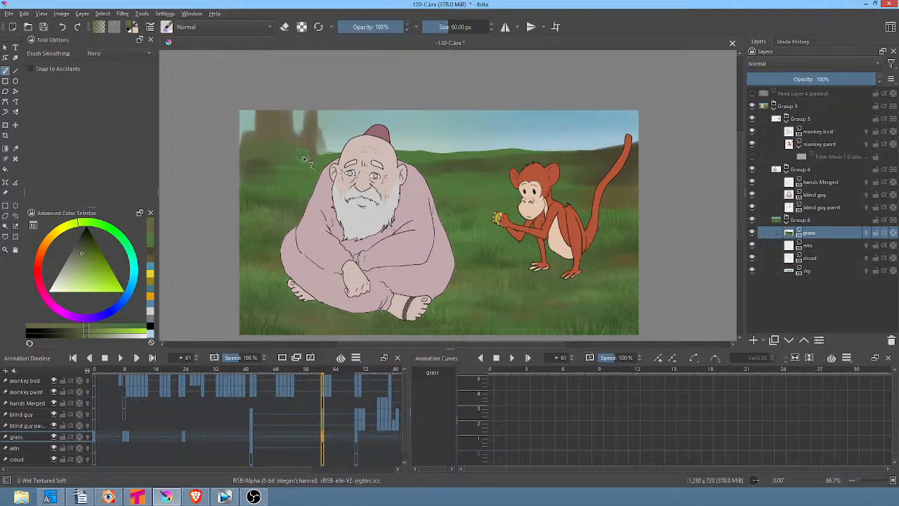
ctrl+click(306, 132)
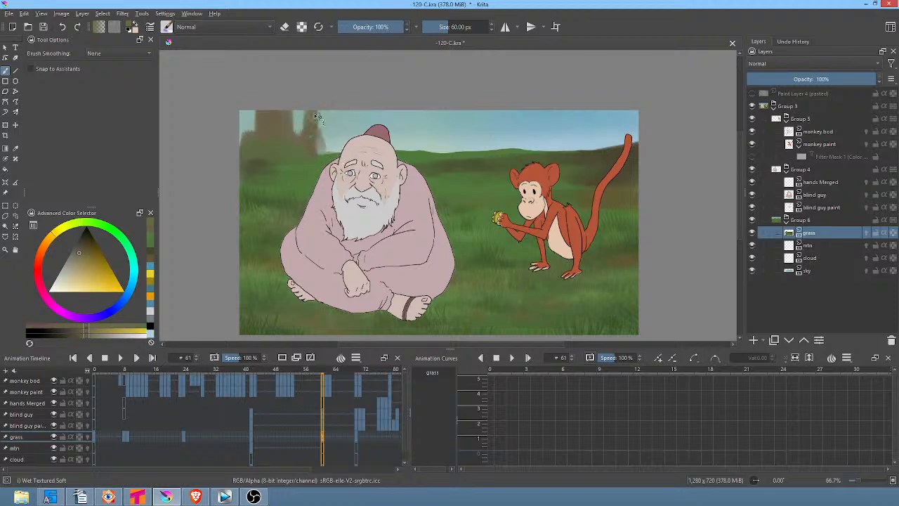
mouse_move(325, 155)
mouse_down()
mouse_move(338, 162)
mouse_move(338, 121)
mouse_up()
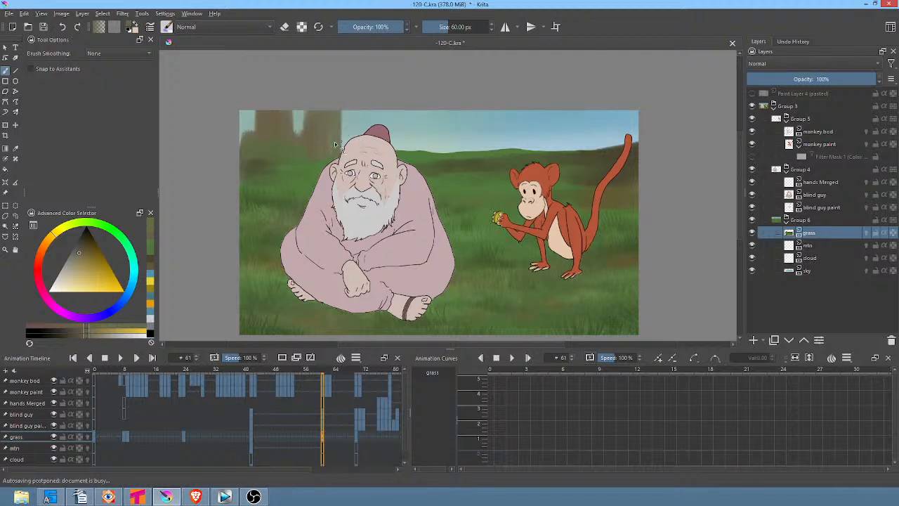
Hide the blind man's Group 4 and the monkey's Group 5 so only the background shows
click(752, 169)
click(752, 106)
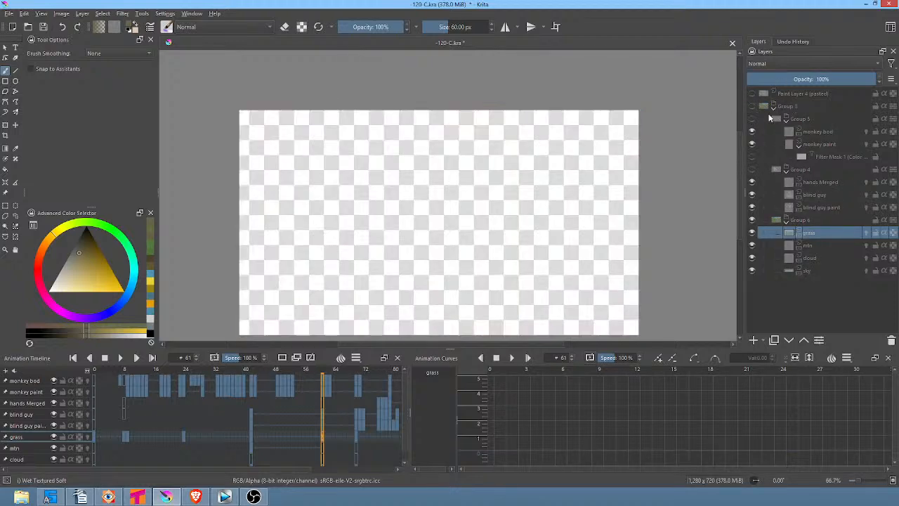
click(751, 107)
click(752, 106)
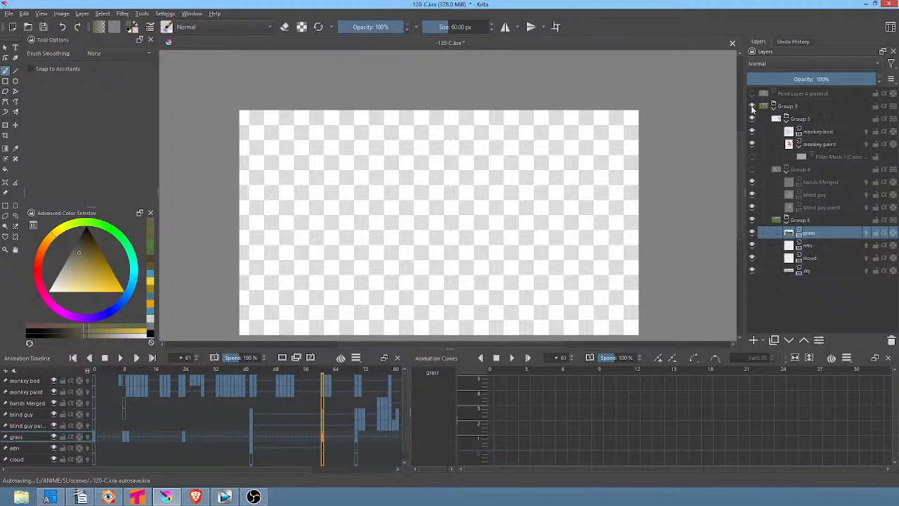
click(752, 106)
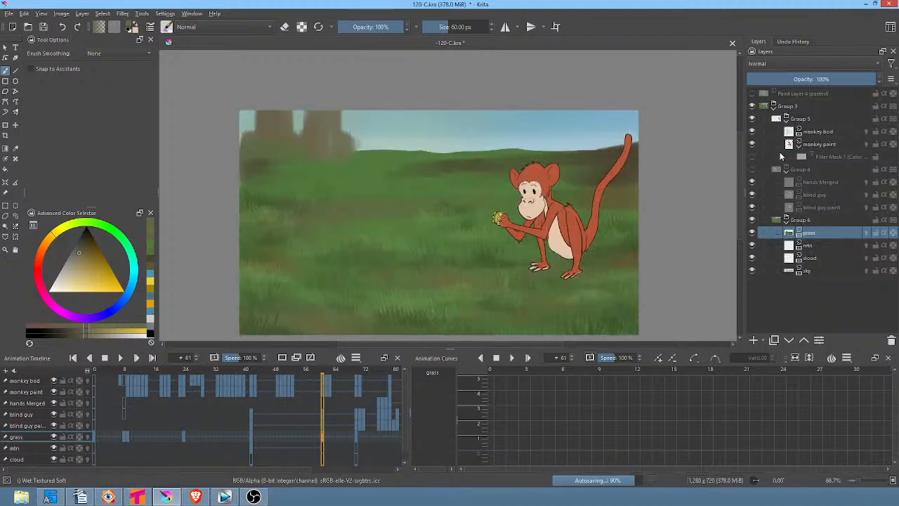
click(753, 107)
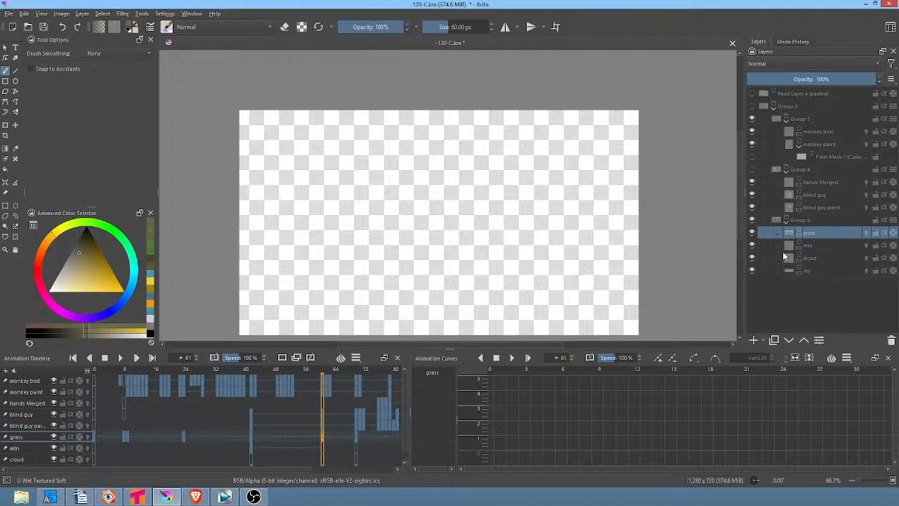
click(752, 106)
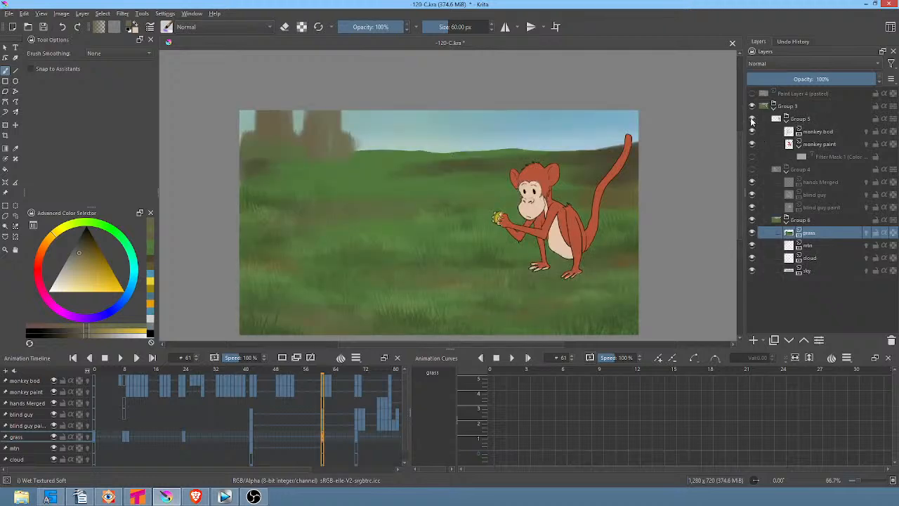
click(752, 119)
mouse_move(750, 127)
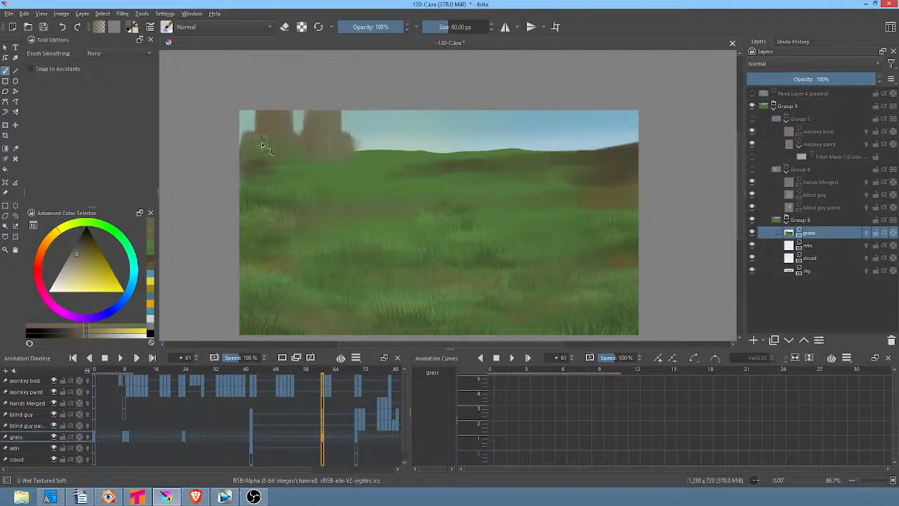
Round off the second tower's outer base in brown and blend its foot with green sampled from the hill
click(79, 258)
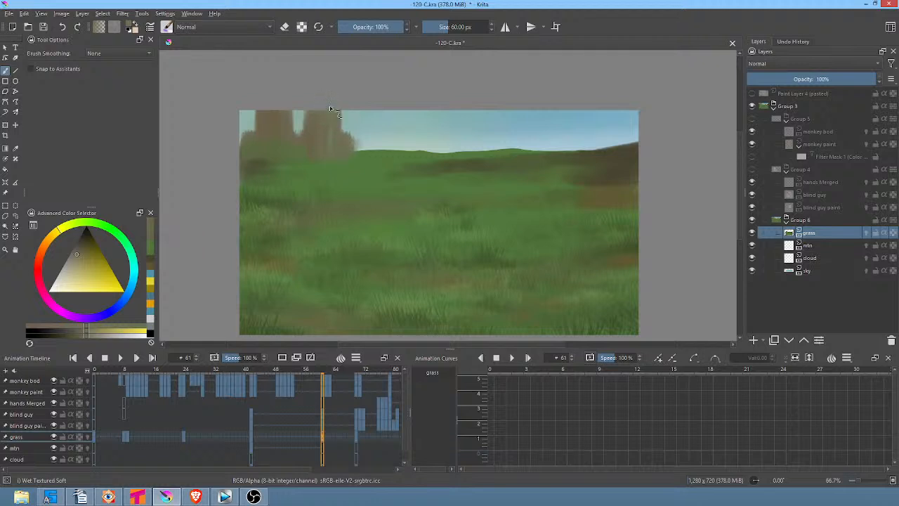
drag(333, 150, 357, 144)
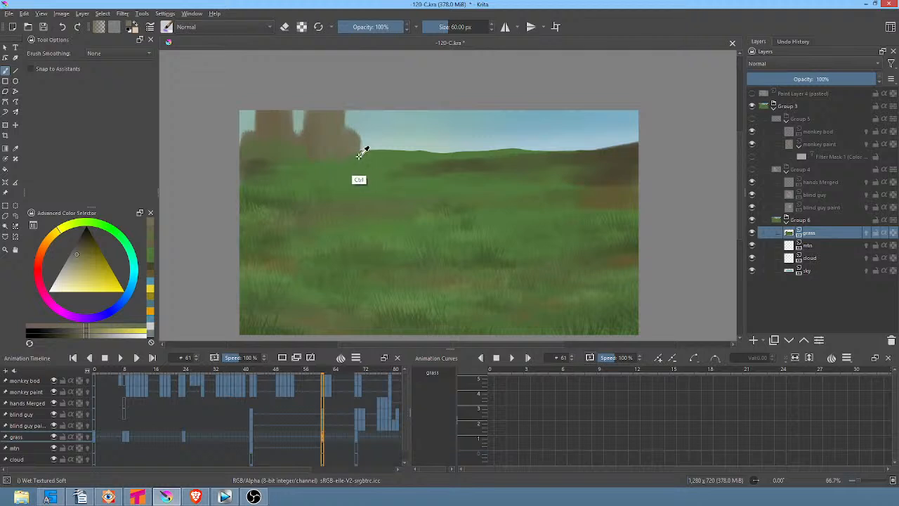
ctrl+click(360, 153)
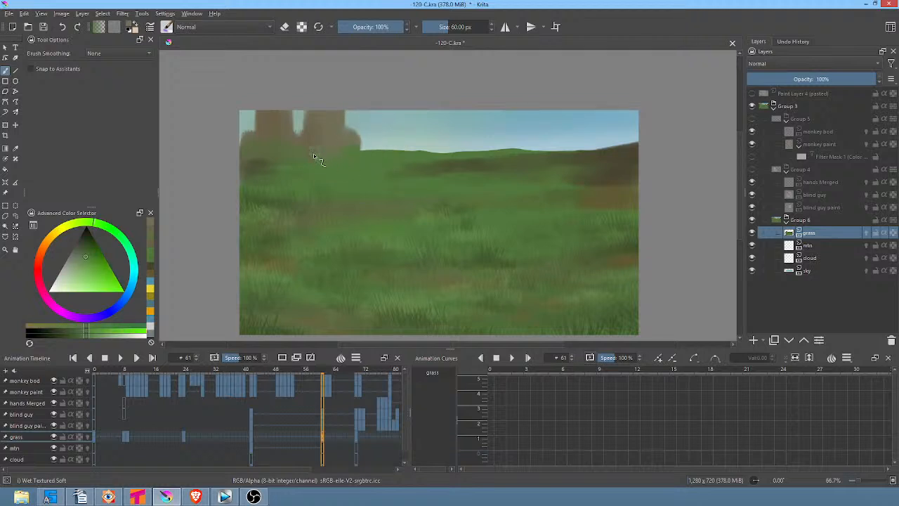
mouse_move(359, 157)
mouse_down()
mouse_move(325, 158)
mouse_move(344, 168)
mouse_up()
ctrl+click(329, 170)
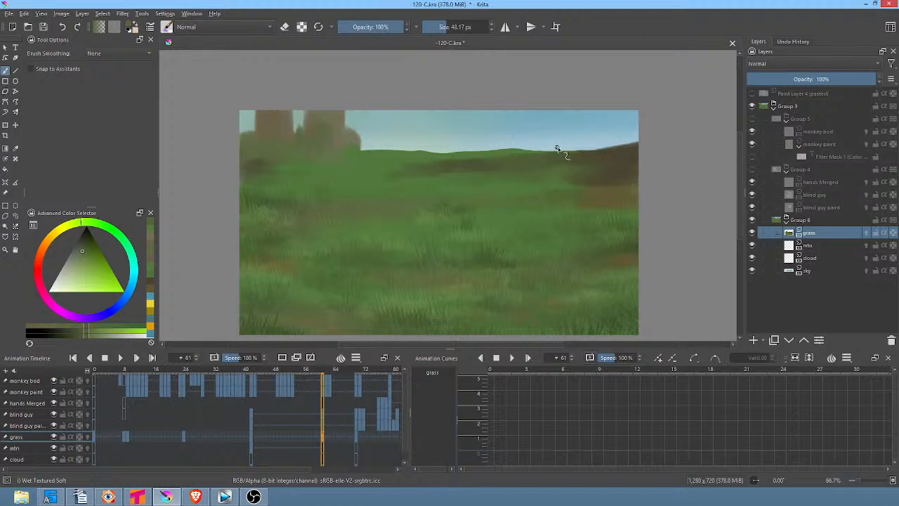
Undo a test stroke on the far horizon, and shade the rock towers with sampled browns, reducing the brush to 28.88 px
drag(556, 148, 559, 133)
key(ctrl+z)
ctrl+click(341, 123)
mouse_move(335, 126)
mouse_down()
mouse_move(331, 142)
mouse_move(320, 127)
mouse_up()
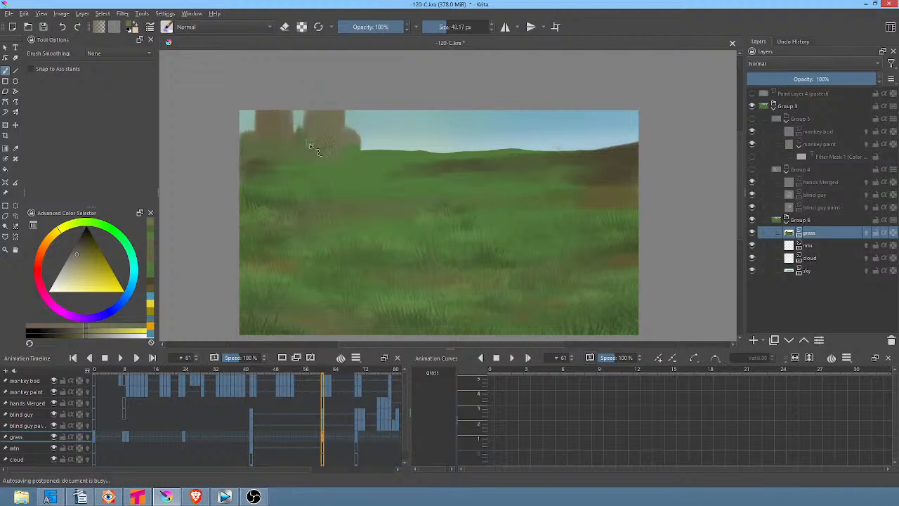
ctrl+click(276, 127)
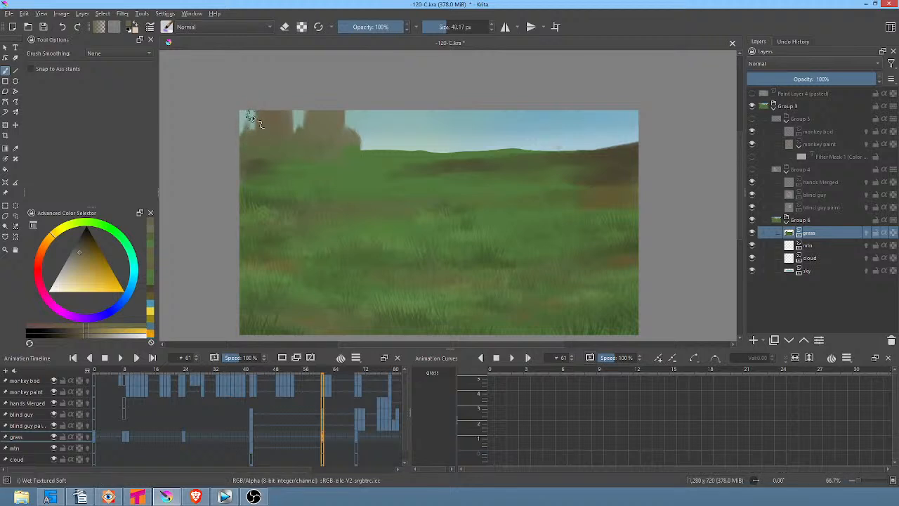
mouse_move(345, 139)
shift+mouse_down()
mouse_move(320, 162)
mouse_move(306, 162)
shift+mouse_up()
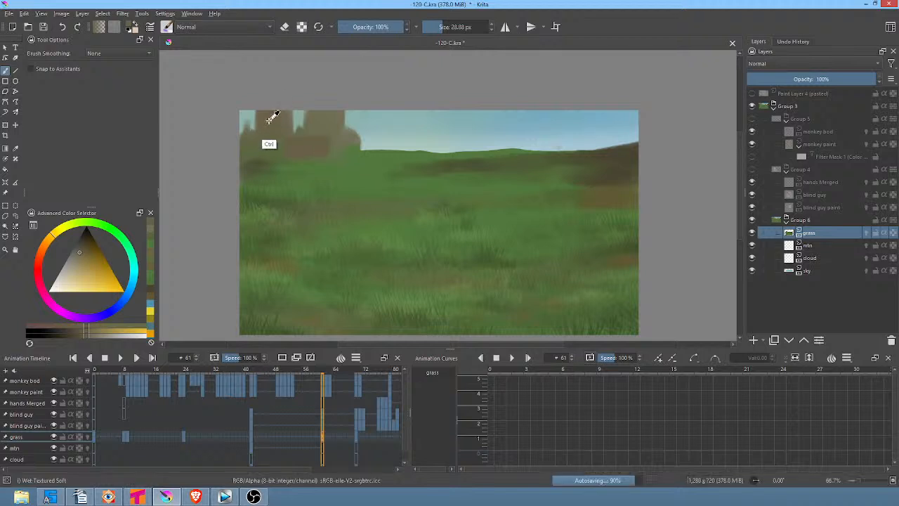
ctrl+click(267, 151)
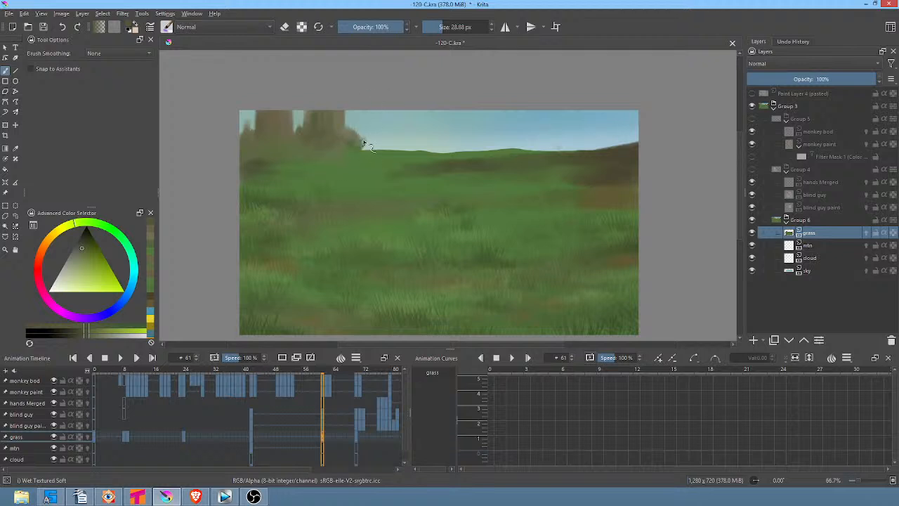
Paint a small third rock tower beside the second one, shade it with sampled rock browns and blend its foot with sampled grass green
drag(364, 144, 367, 123)
mouse_move(373, 153)
mouse_down()
mouse_move(367, 122)
mouse_move(378, 147)
mouse_up()
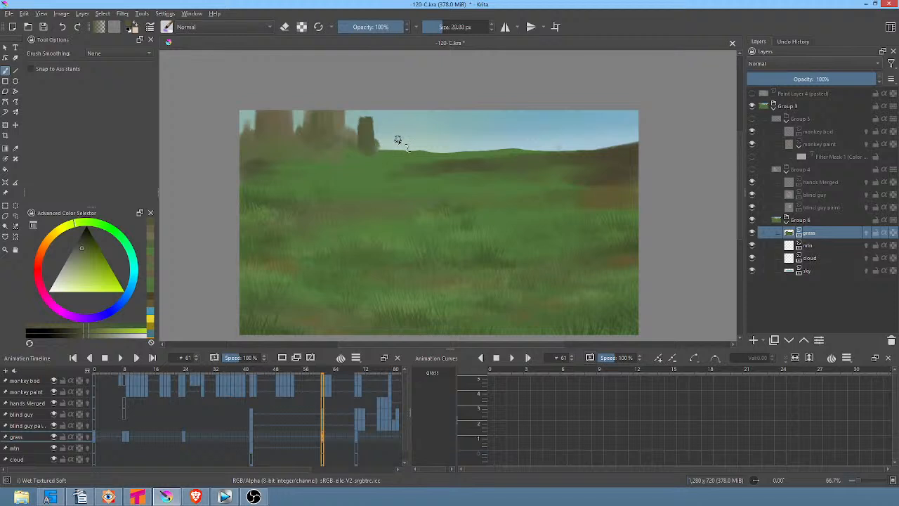
ctrl+click(281, 145)
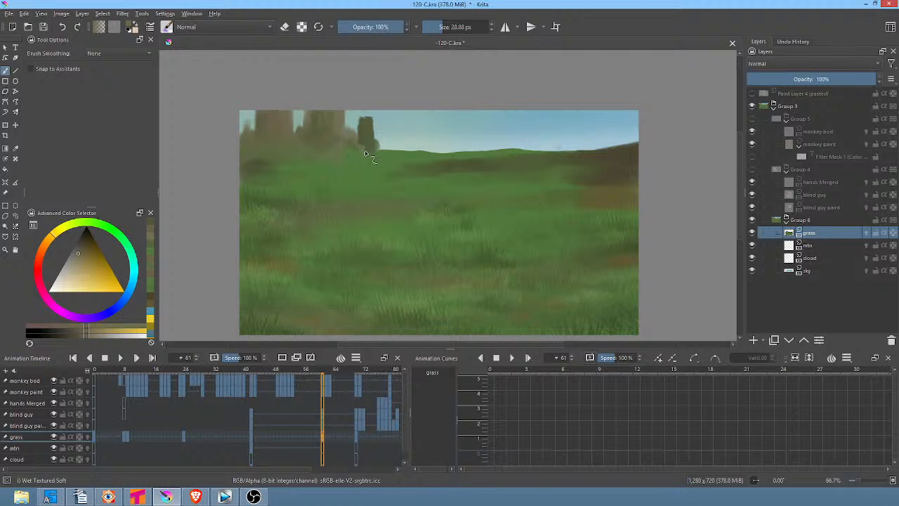
drag(371, 154, 391, 156)
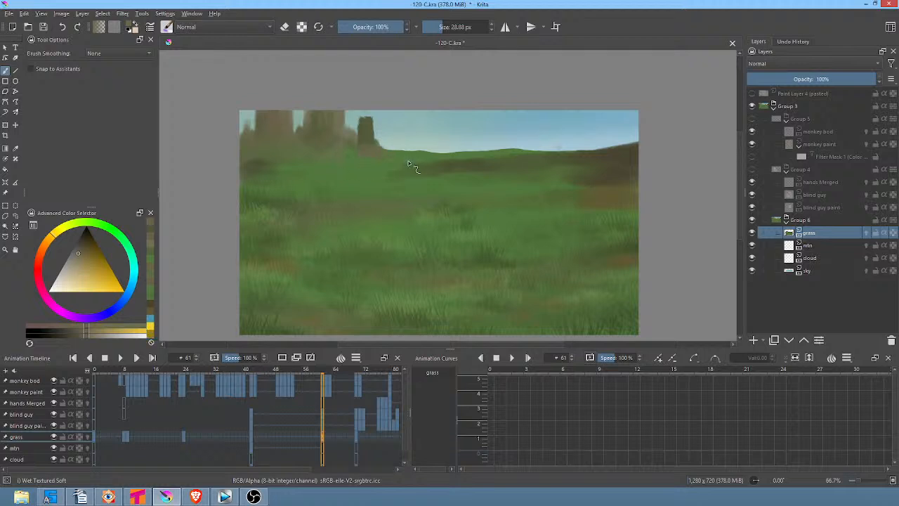
ctrl+click(390, 161)
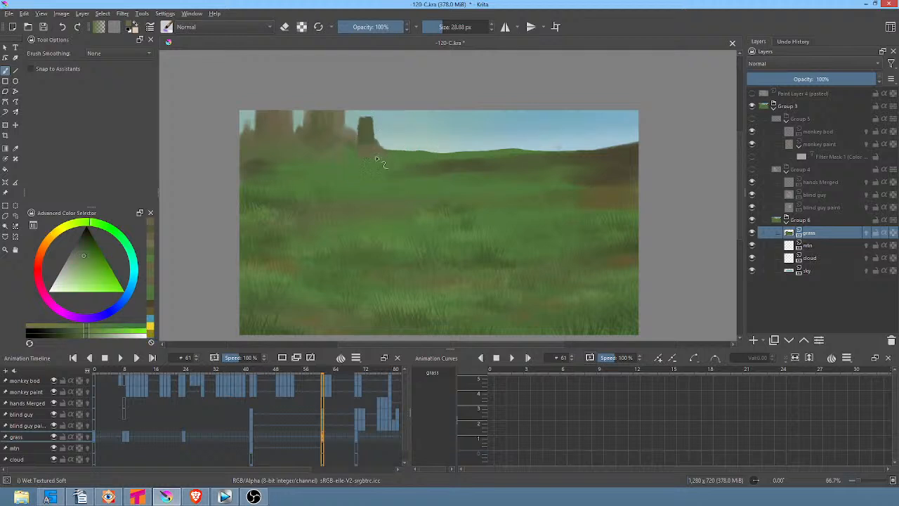
drag(387, 148, 448, 158)
ctrl+click(366, 137)
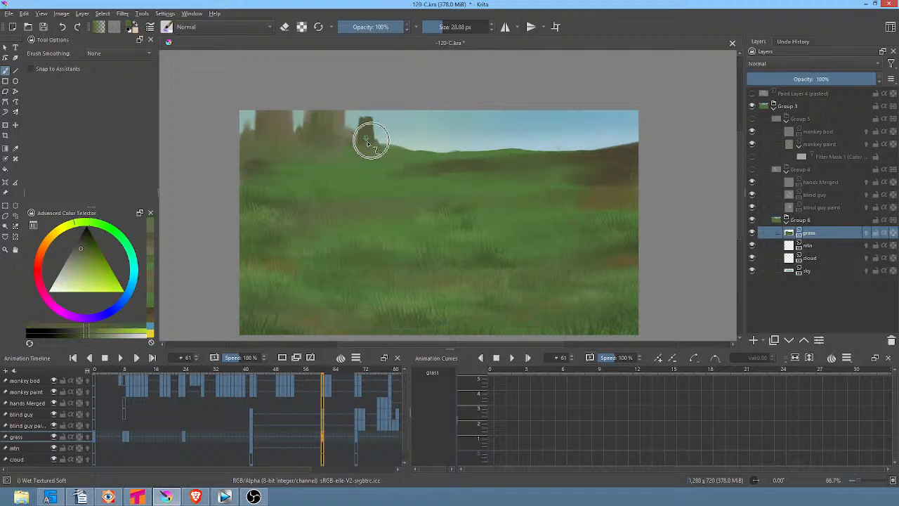
drag(370, 149, 340, 146)
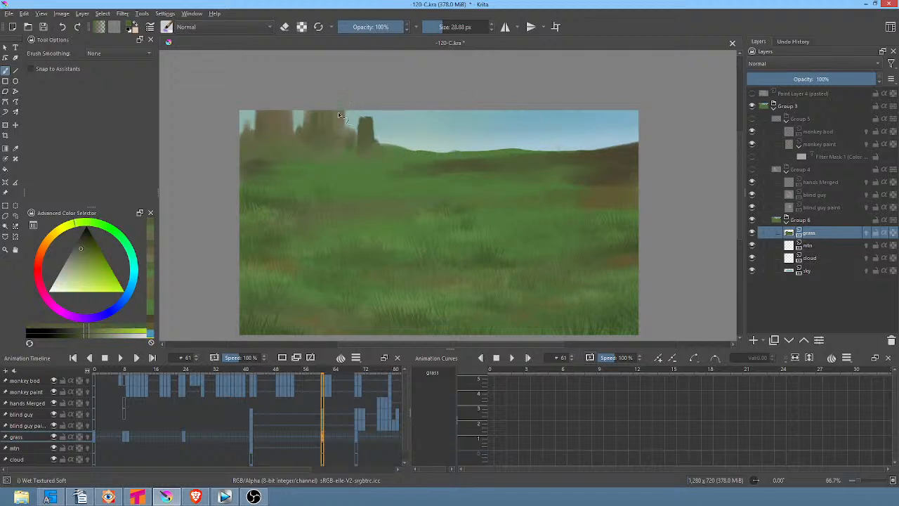
Sample brown beside the third tower and paint a row of low distant rocks tapering along the horizon
ctrl+click(352, 135)
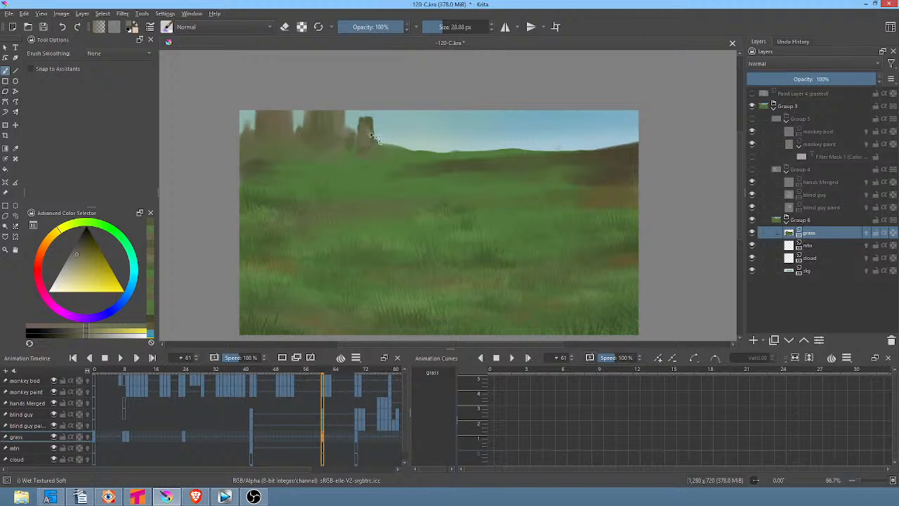
mouse_move(385, 150)
mouse_down()
mouse_move(404, 140)
mouse_move(405, 150)
mouse_up()
mouse_move(415, 147)
mouse_down()
mouse_move(418, 136)
mouse_move(396, 147)
mouse_up()
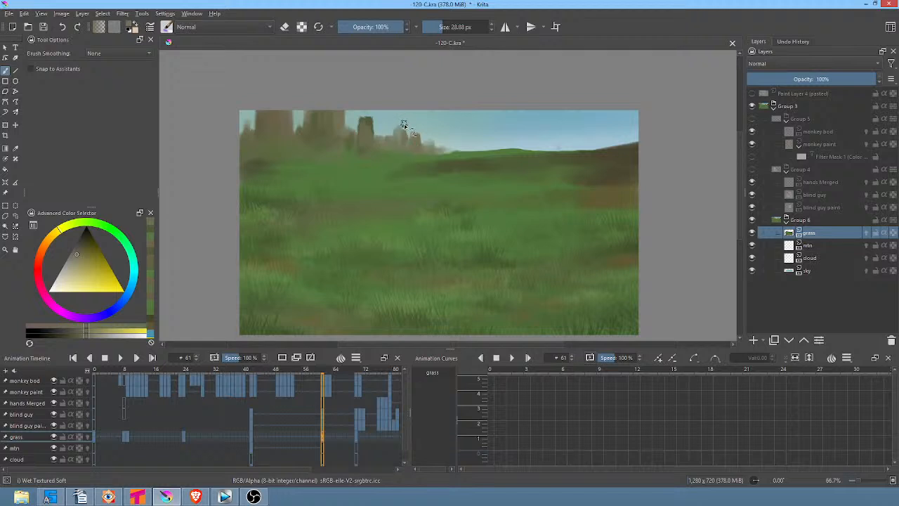
drag(456, 153, 492, 153)
On the mtn layer, paint faint hazy rock towers in the sky above the dark hill
key(Page_Down)
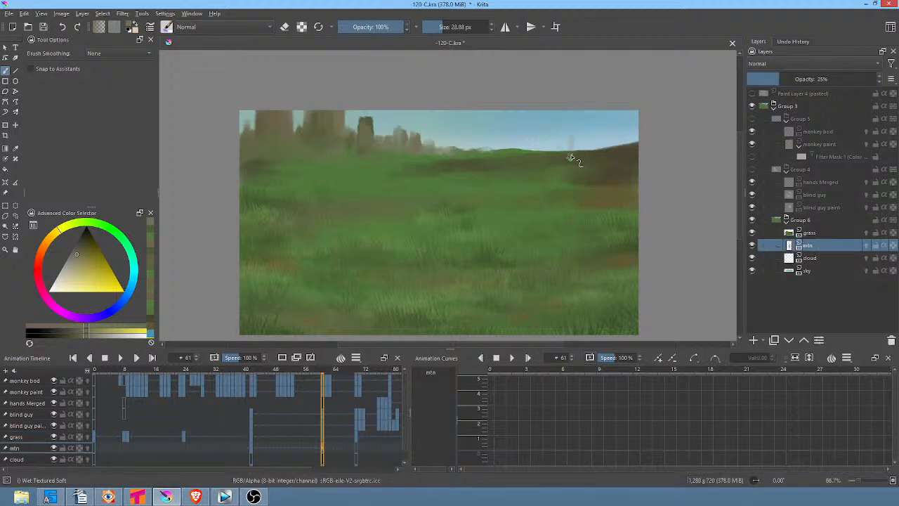
mouse_move(570, 156)
mouse_down()
mouse_move(574, 136)
mouse_move(584, 134)
mouse_move(587, 152)
mouse_up()
mouse_move(595, 120)
mouse_down()
mouse_move(608, 111)
mouse_move(618, 155)
mouse_move(623, 125)
mouse_move(635, 140)
mouse_up()
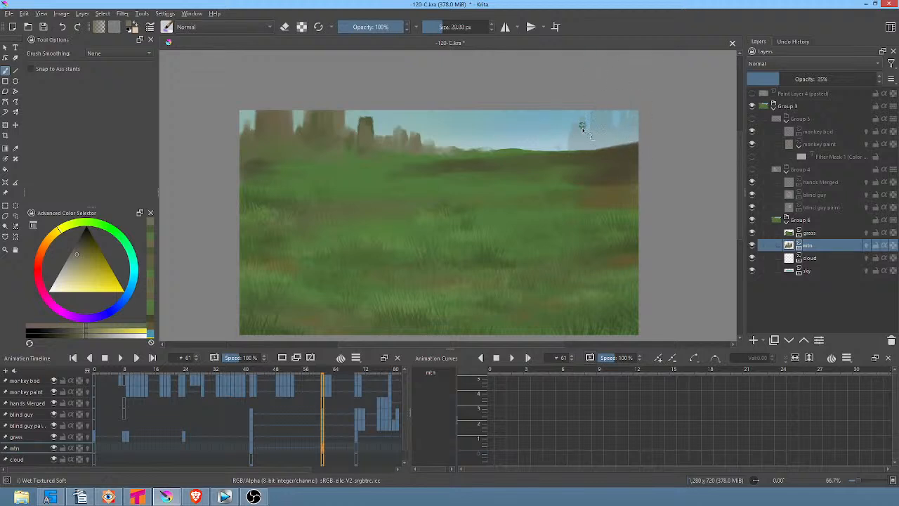
mouse_move(581, 126)
mouse_down()
mouse_move(569, 155)
mouse_move(557, 140)
mouse_move(553, 149)
mouse_move(548, 142)
mouse_move(525, 151)
mouse_move(566, 151)
mouse_move(565, 134)
mouse_move(621, 129)
mouse_up()
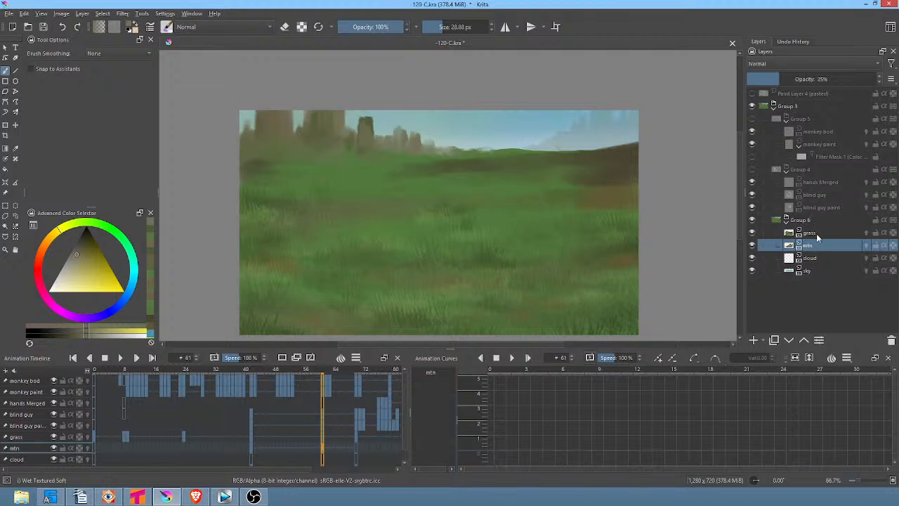
On the grass layer, add small brown rocks on the dark hill's crest and blend their base with sampled hill brown
key(Page_Up)
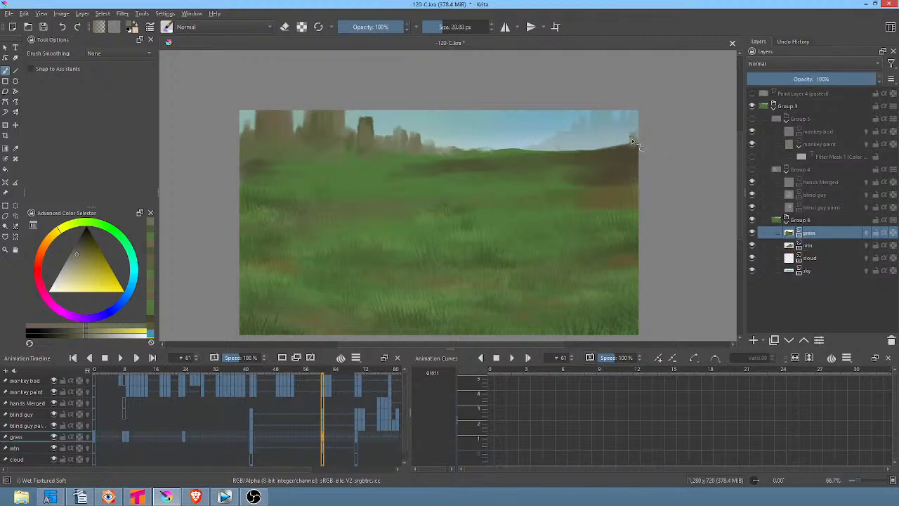
mouse_move(622, 141)
mouse_down()
mouse_move(615, 111)
mouse_move(618, 140)
mouse_up()
ctrl+click(598, 151)
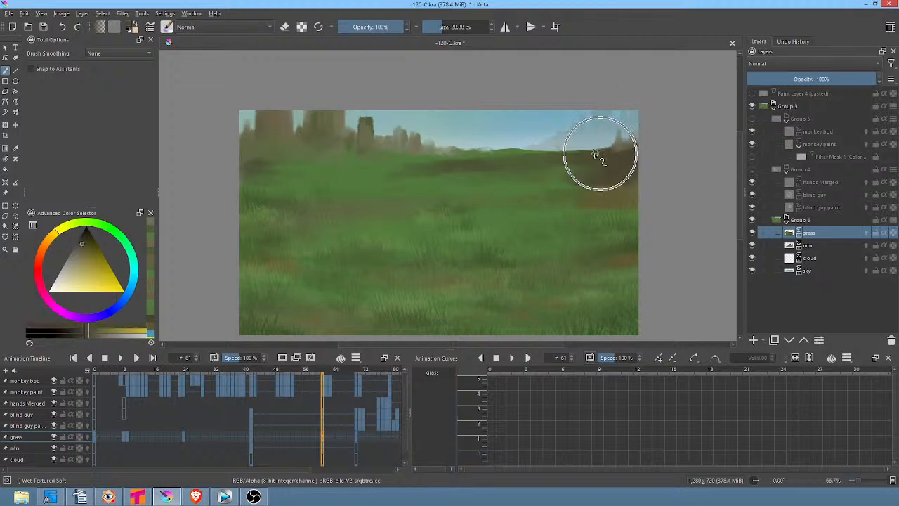
drag(627, 153, 583, 156)
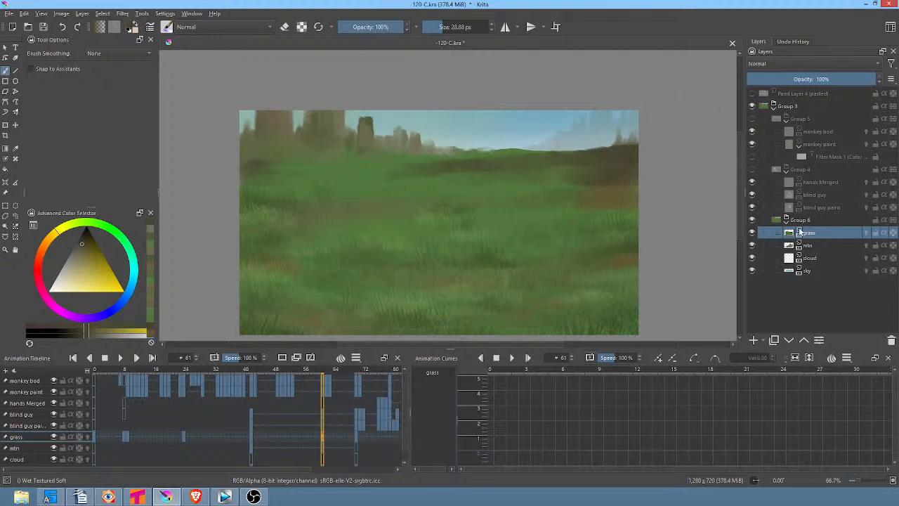
On the mtn layer, paint more hazy towers over the middle horizon and reinforce the ones behind the dark hill
click(816, 246)
click(819, 259)
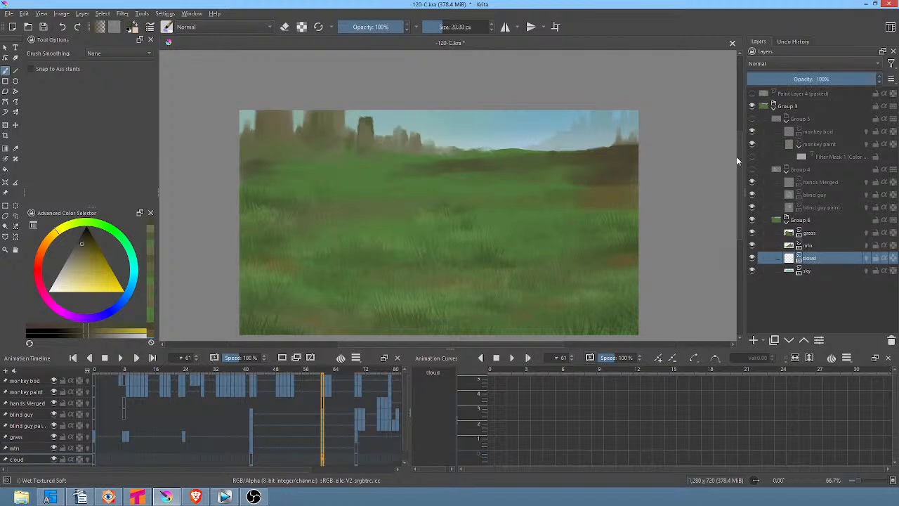
click(813, 270)
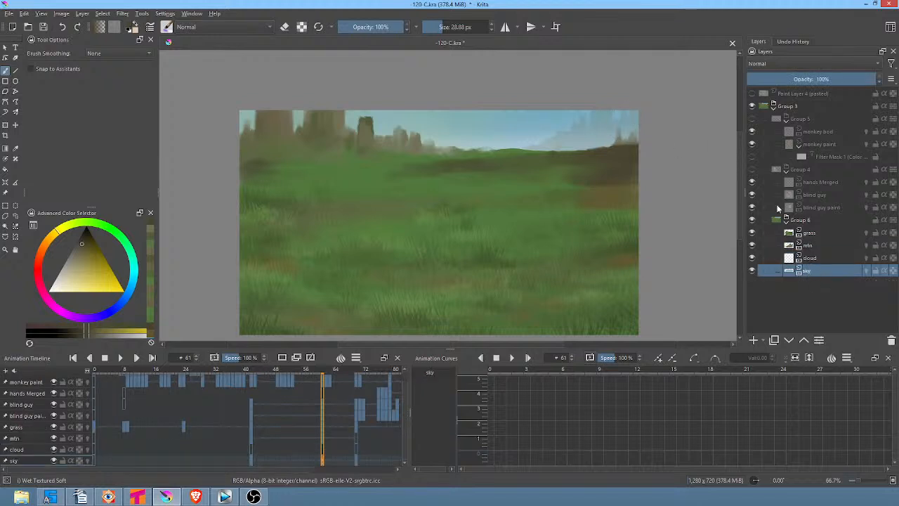
click(807, 246)
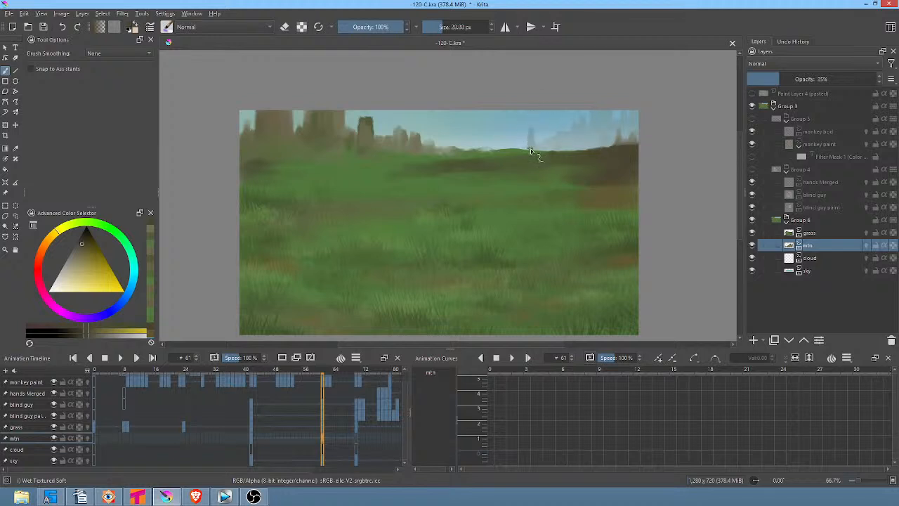
drag(526, 131, 526, 150)
drag(510, 149, 494, 150)
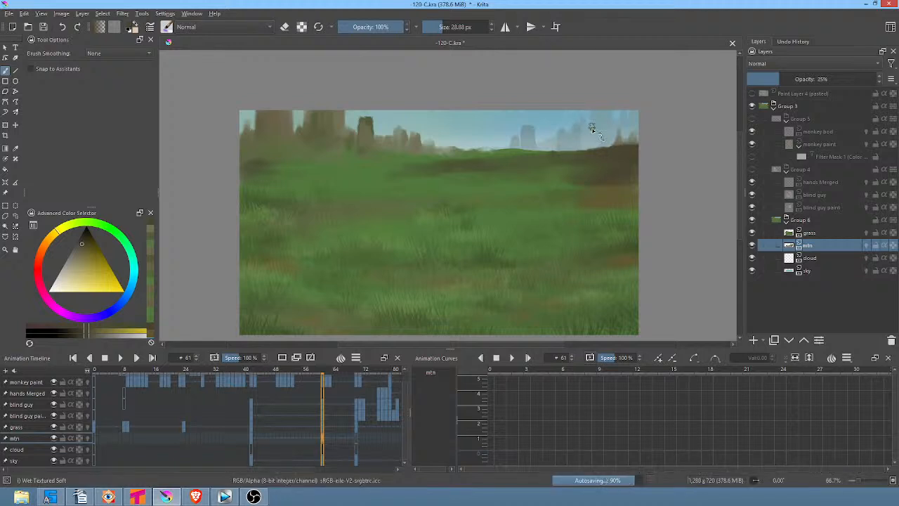
drag(592, 126, 599, 152)
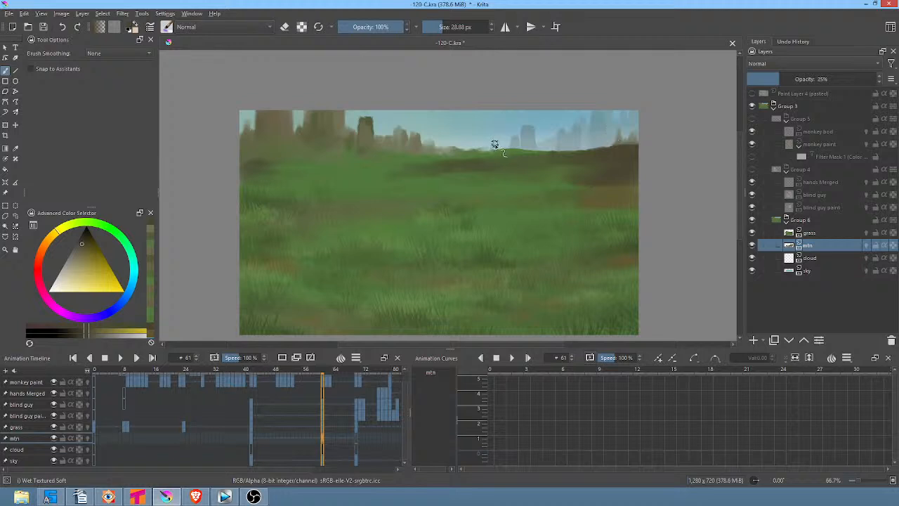
mouse_move(489, 140)
mouse_down()
mouse_move(489, 153)
mouse_move(492, 138)
mouse_move(506, 143)
mouse_move(501, 135)
mouse_up()
On the grass layer, rework the distant hill with sampled dark and light greens, and enlarge the brush to 64.29 px
click(821, 233)
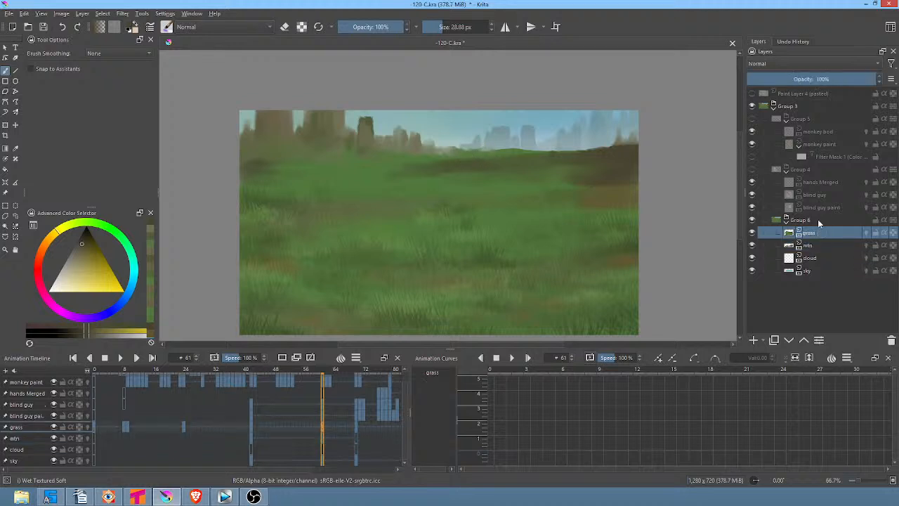
ctrl+click(453, 169)
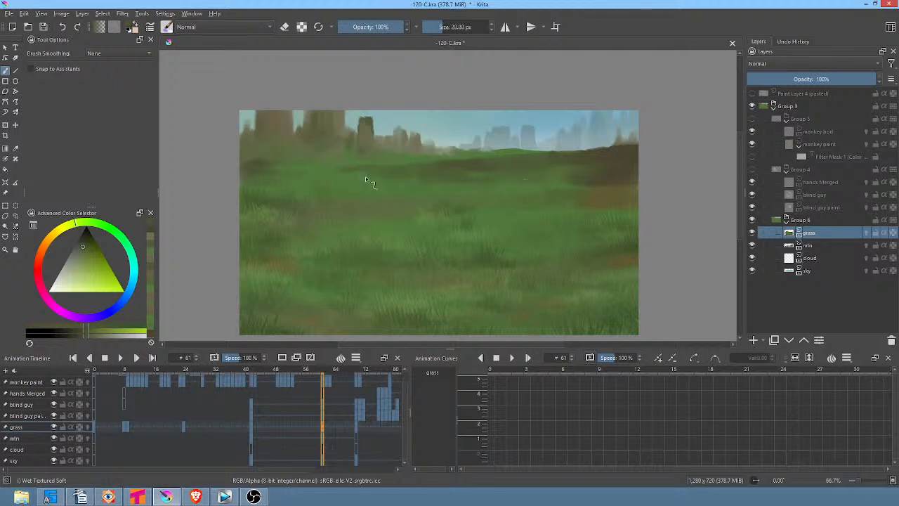
ctrl+click(482, 185)
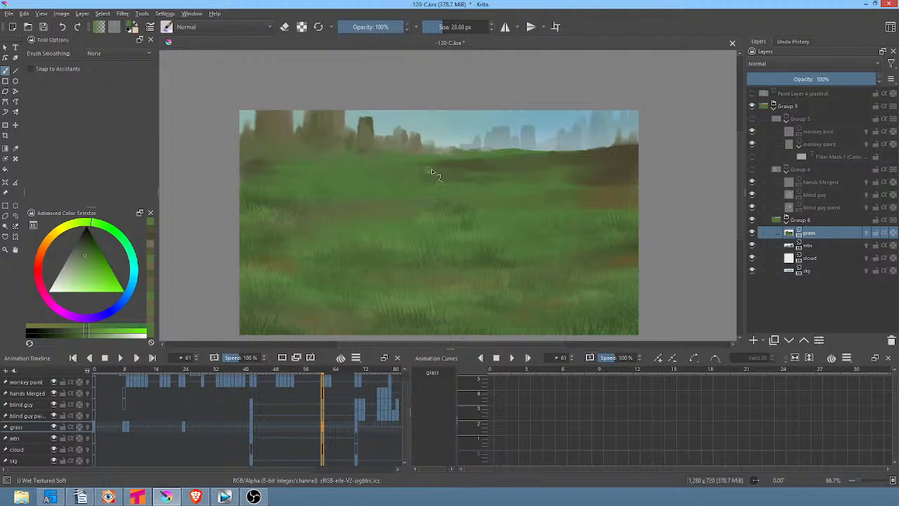
ctrl+click(475, 168)
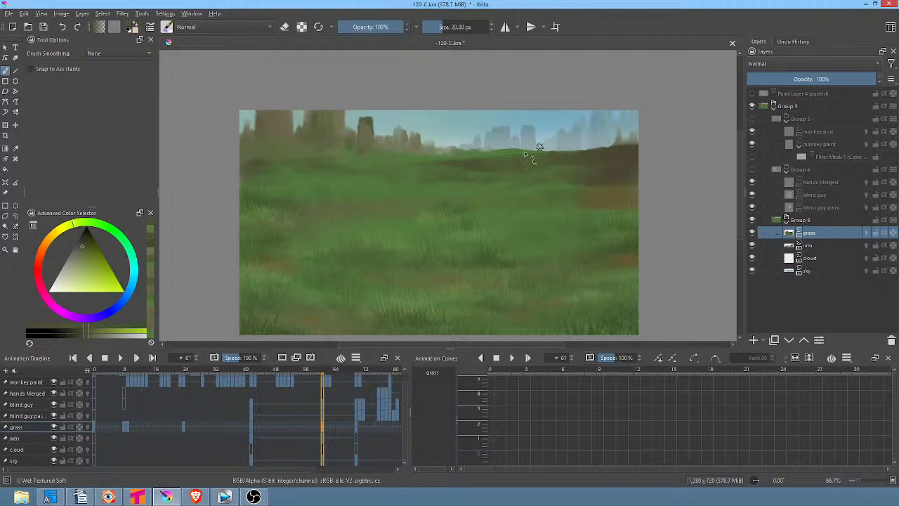
ctrl+click(542, 208)
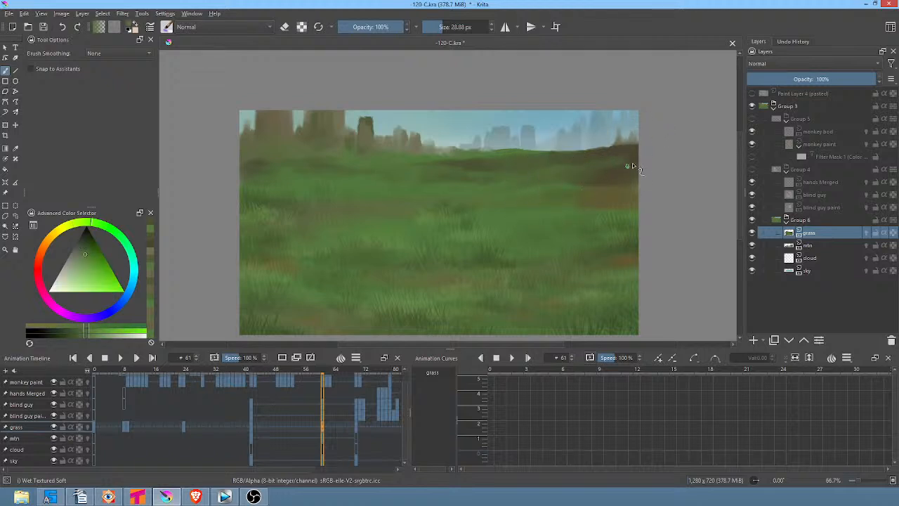
drag(631, 166, 660, 150)
drag(615, 169, 645, 170)
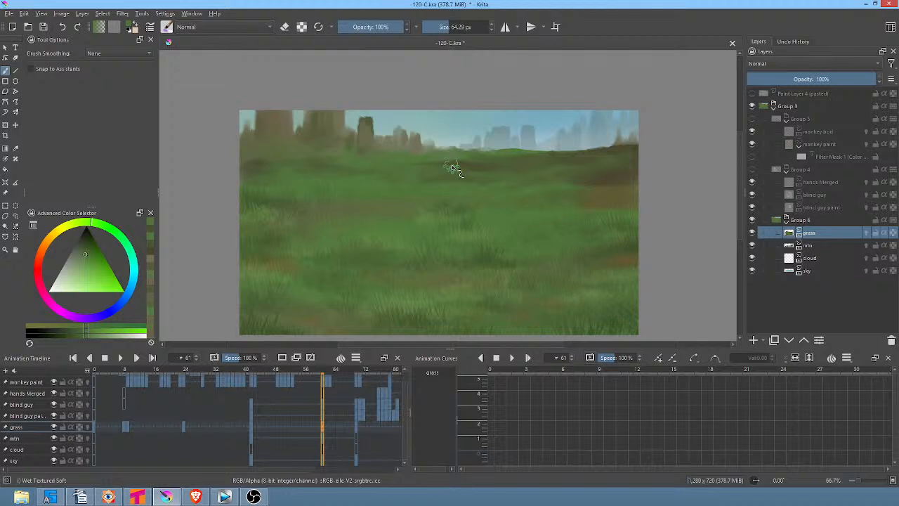
drag(512, 208, 550, 207)
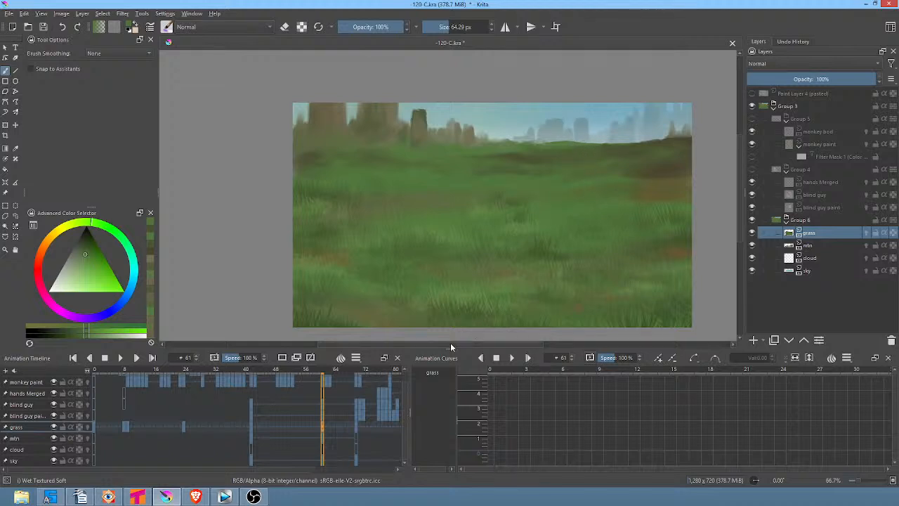
Go to the shot at frame 70 and show the monkey's Group 5 and the blind man's Group 4, leaving Filter Mask 1 hidden
key(Down)
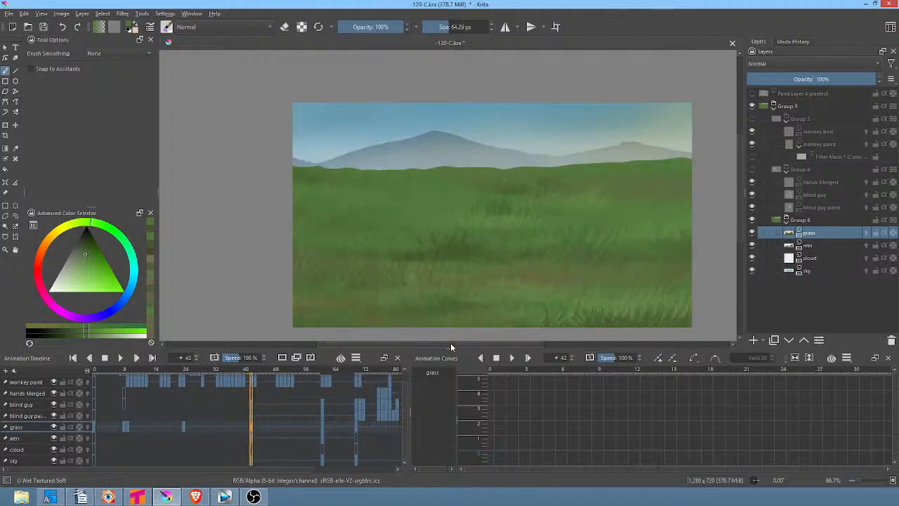
key(Up)
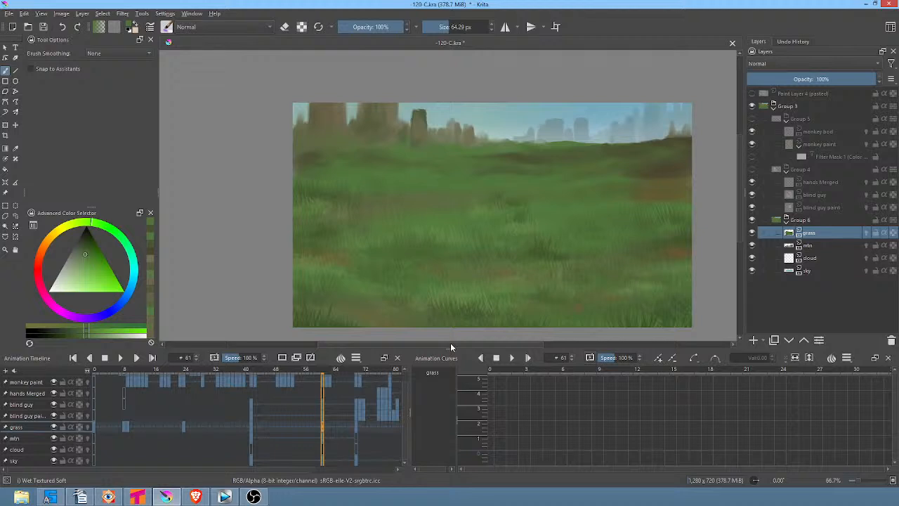
key(Up)
key(Down)
key(Up)
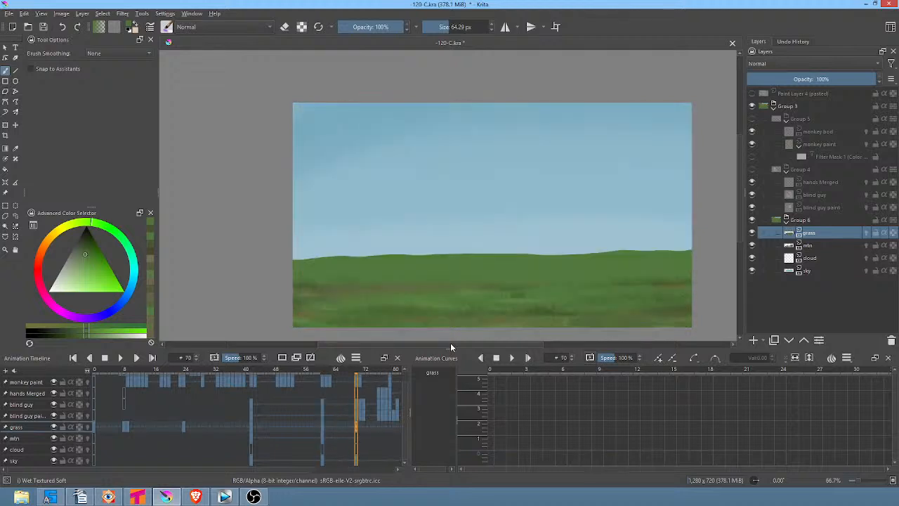
click(752, 119)
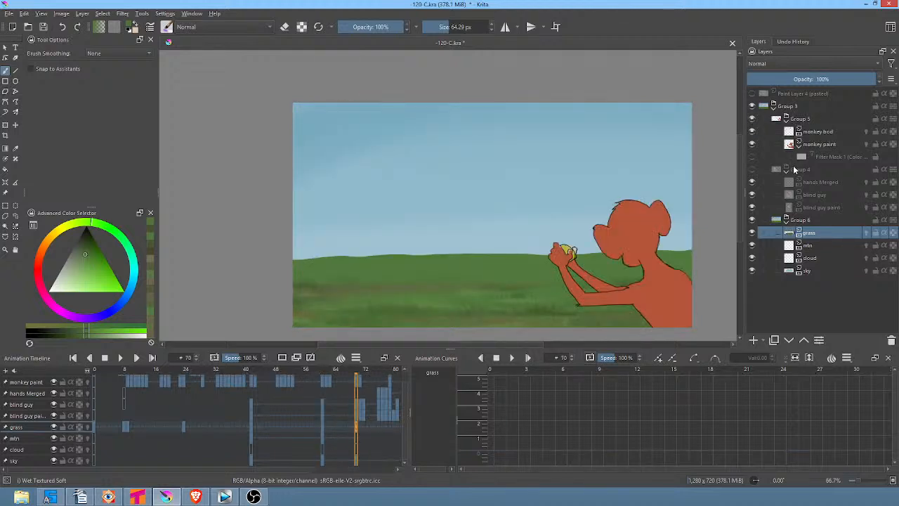
click(753, 157)
click(752, 169)
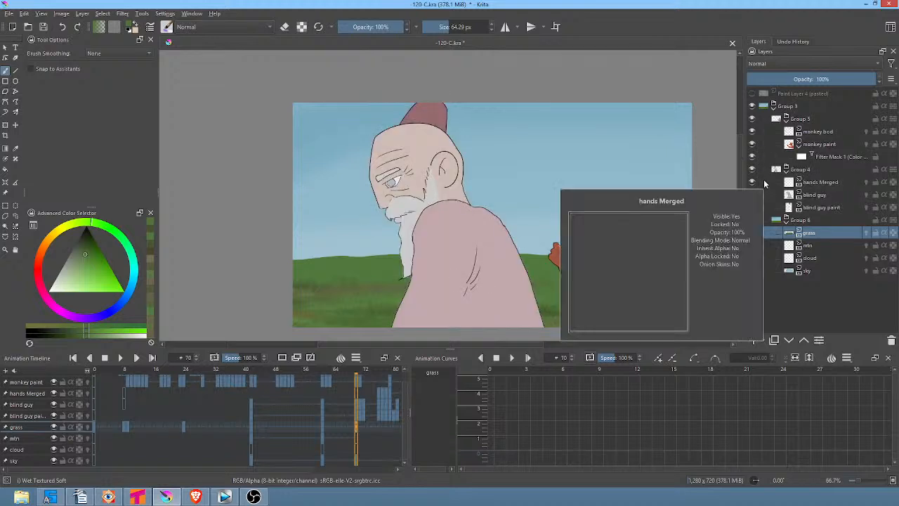
click(752, 156)
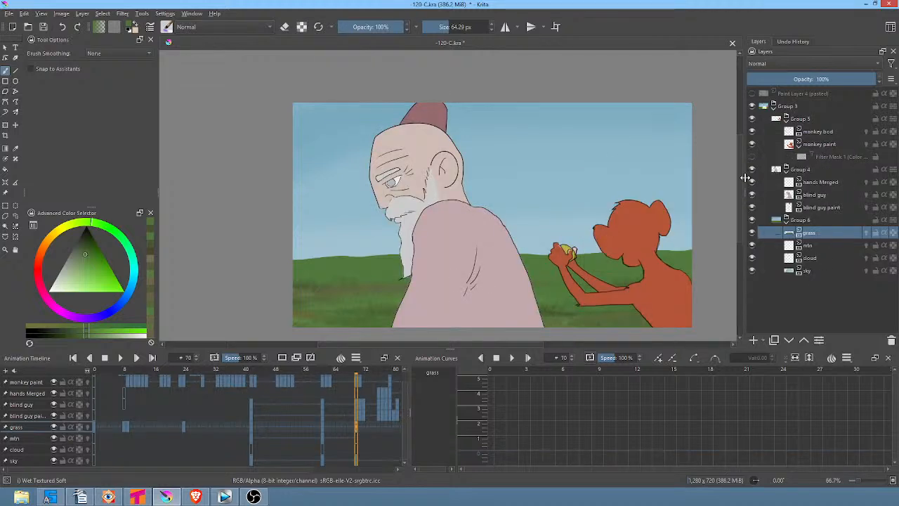
click(752, 158)
click(752, 158)
On the mtn layer at frame 70, paint low hazy mountains behind the blind man and monkey in muted dark red, with a lighter base
key(Left)
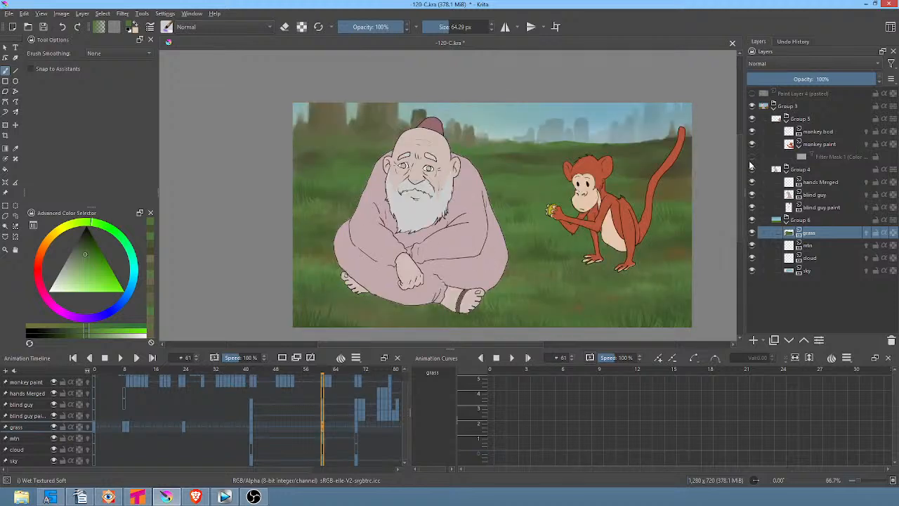
key(Right)
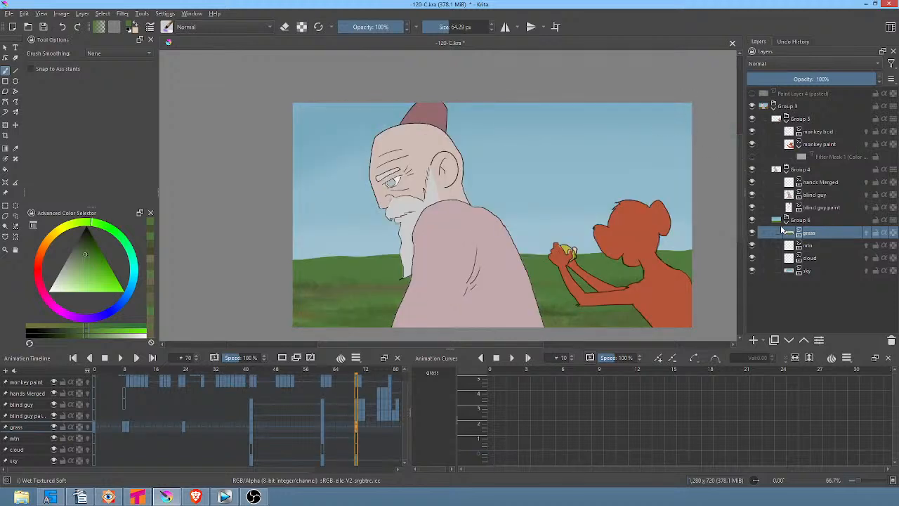
click(812, 246)
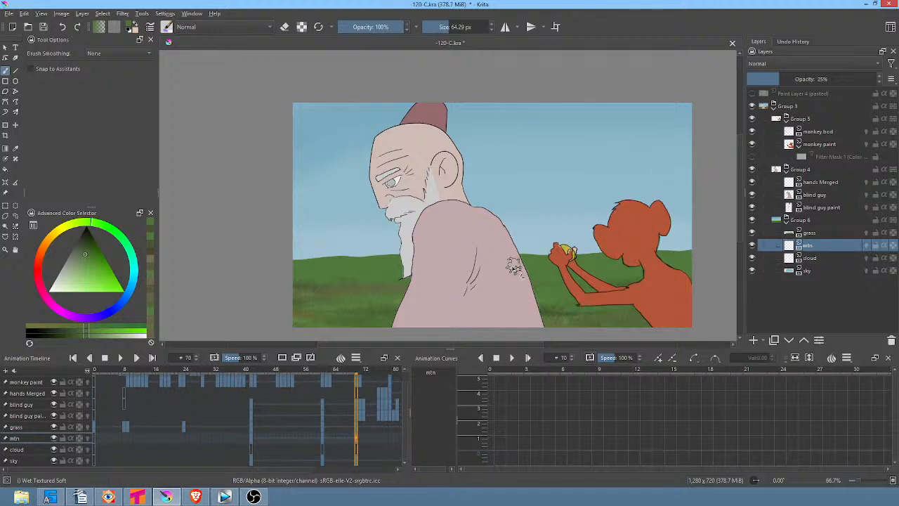
drag(85, 261, 82, 249)
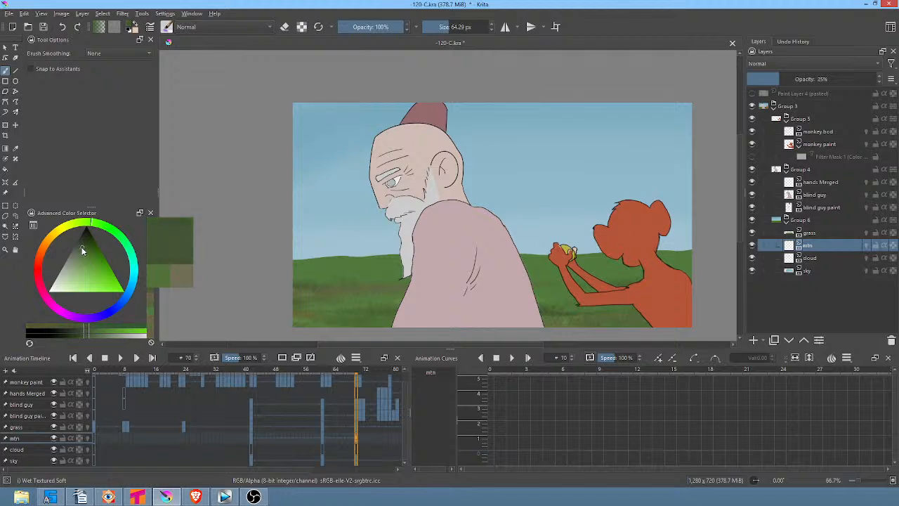
click(39, 265)
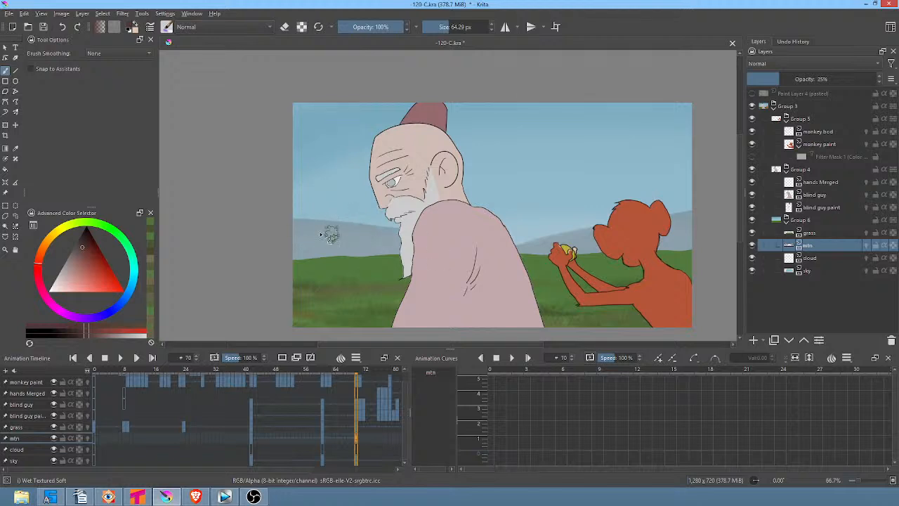
click(75, 262)
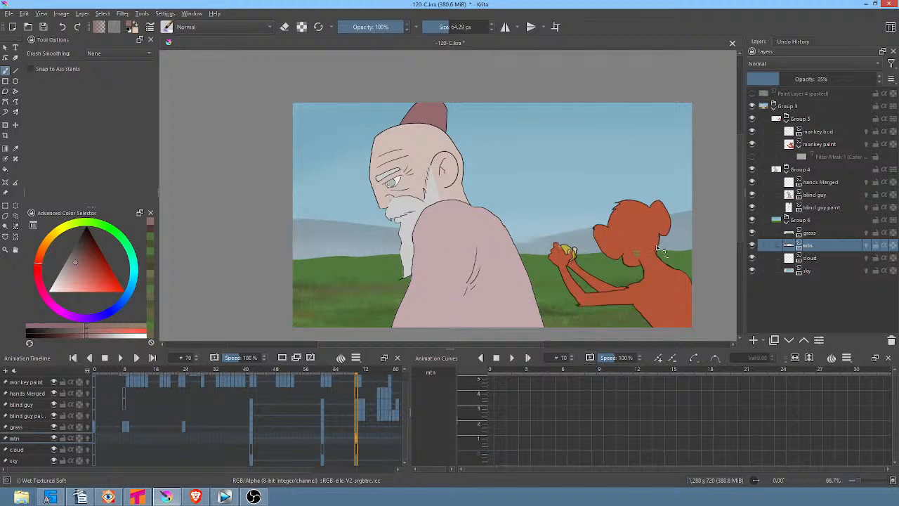
Paint a stepped cluster of hazy rock towers behind the monkey in darker muted red, and trim the towers' outlines with the eraser
click(81, 254)
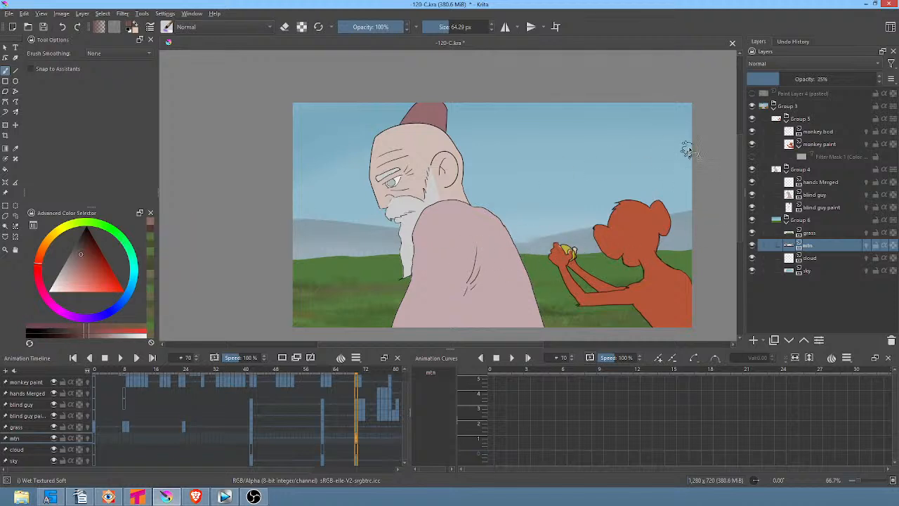
mouse_move(687, 149)
mouse_down()
mouse_move(693, 229)
mouse_move(698, 91)
mouse_move(692, 228)
mouse_move(676, 115)
mouse_move(680, 220)
mouse_move(658, 141)
mouse_move(665, 218)
mouse_move(660, 164)
mouse_move(661, 178)
mouse_move(660, 164)
mouse_move(656, 181)
mouse_move(652, 168)
mouse_move(644, 176)
mouse_move(641, 206)
mouse_move(631, 193)
mouse_move(629, 169)
mouse_move(654, 153)
mouse_move(661, 162)
mouse_move(648, 168)
mouse_move(630, 194)
mouse_up()
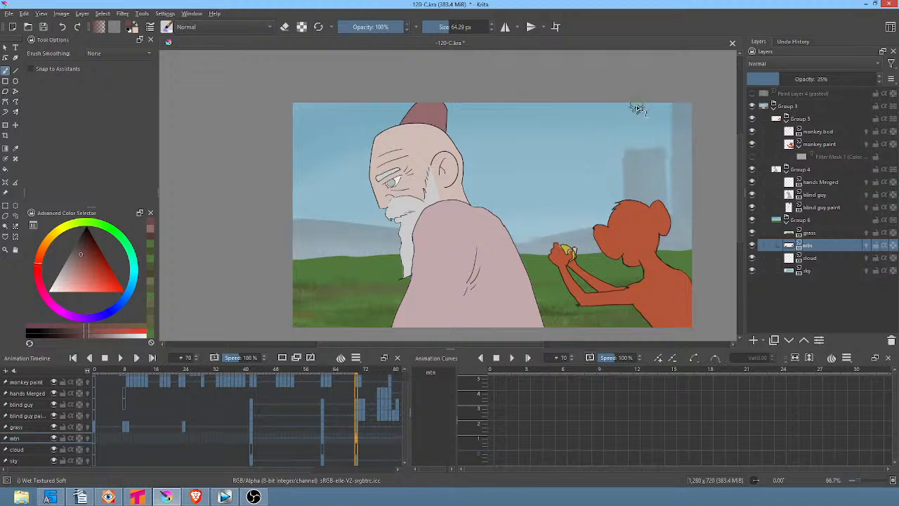
key(l)
key(l)
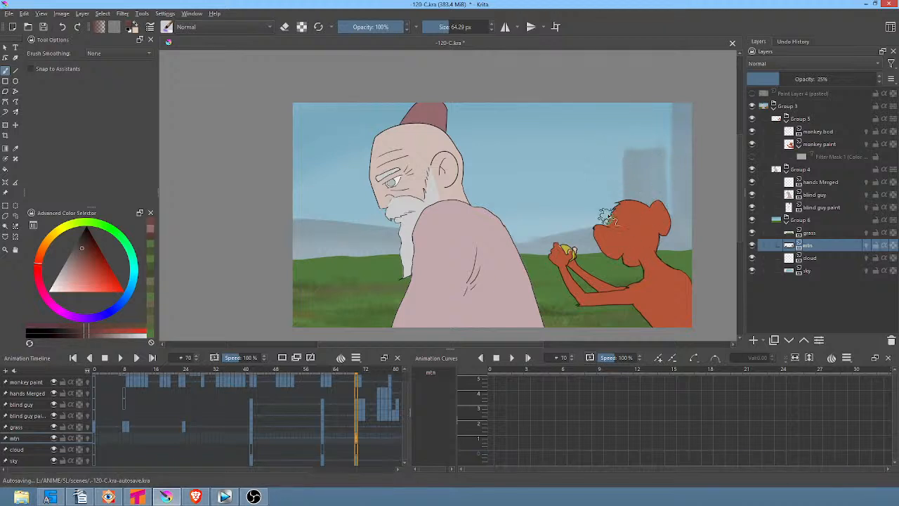
mouse_move(606, 212)
mouse_down()
mouse_move(608, 241)
mouse_move(609, 213)
mouse_move(624, 209)
mouse_move(601, 203)
mouse_move(603, 229)
mouse_move(604, 207)
mouse_move(618, 208)
mouse_up()
mouse_move(629, 173)
mouse_down()
mouse_move(656, 163)
mouse_move(662, 188)
mouse_move(651, 215)
mouse_move(650, 155)
mouse_move(644, 184)
mouse_move(654, 170)
mouse_move(664, 199)
mouse_up()
mouse_move(679, 170)
mouse_down()
mouse_move(688, 102)
mouse_move(687, 212)
mouse_move(683, 135)
mouse_move(682, 206)
mouse_move(683, 152)
mouse_move(680, 189)
mouse_up()
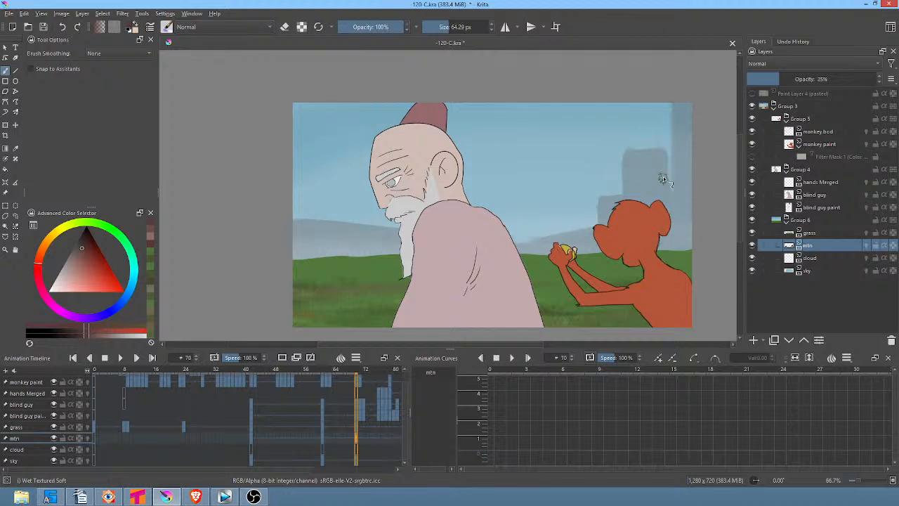
mouse_move(608, 203)
mouse_down()
mouse_move(599, 236)
mouse_move(595, 188)
mouse_move(598, 239)
mouse_move(589, 197)
mouse_move(600, 187)
mouse_move(590, 186)
mouse_move(591, 241)
mouse_move(613, 200)
mouse_up()
mouse_move(586, 190)
mouse_down()
mouse_move(579, 241)
mouse_move(577, 213)
mouse_move(569, 229)
mouse_move(555, 198)
mouse_move(554, 227)
mouse_up()
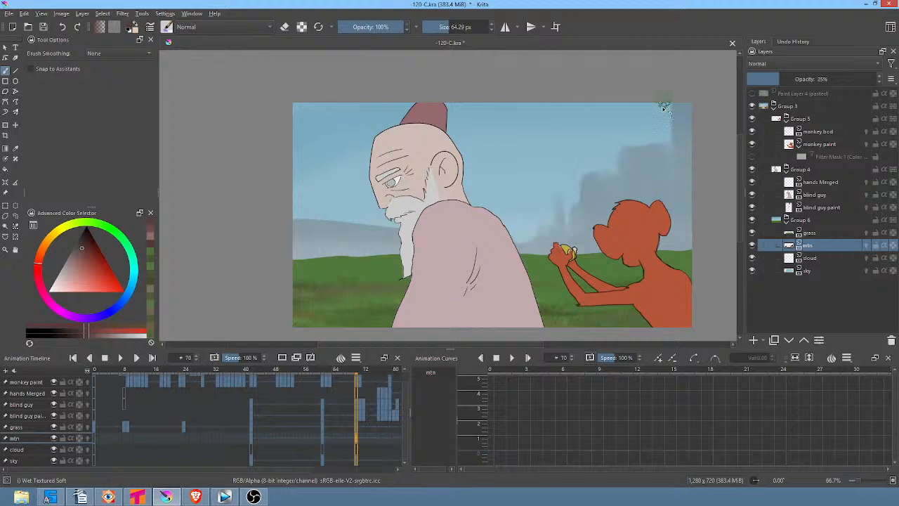
key(e)
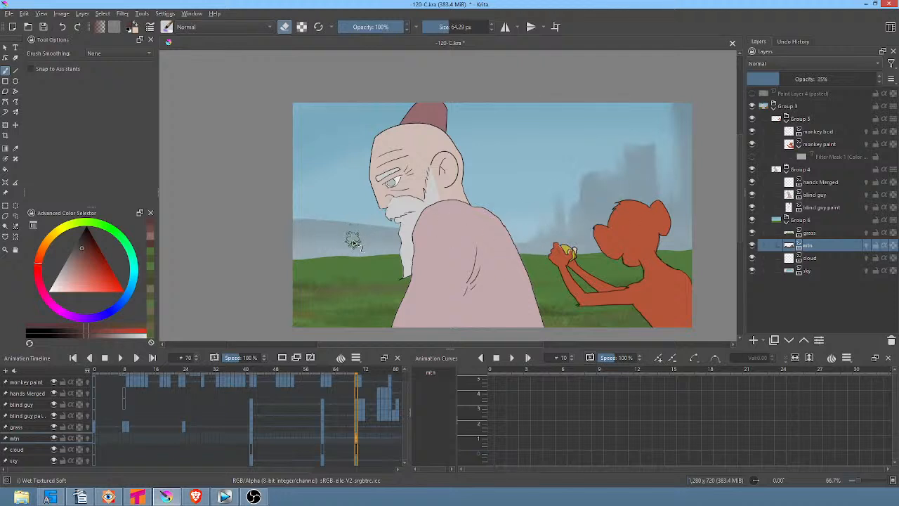
Repaint the mountain in front of the blind man's face in darker red-brown and dark green, and erase its upper part
click(83, 240)
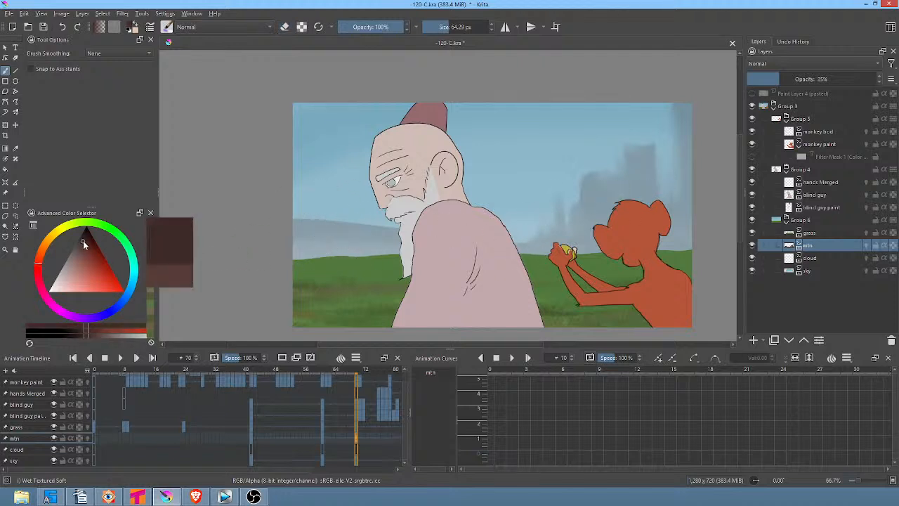
key(e)
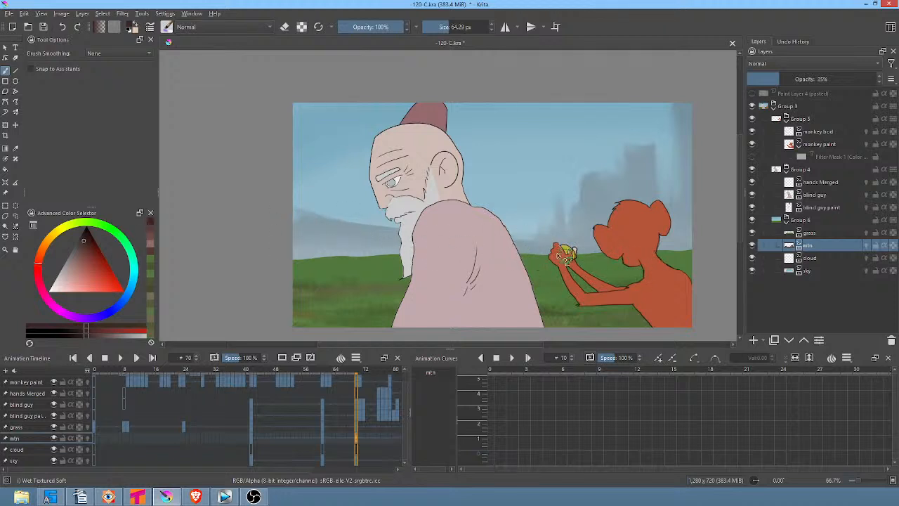
drag(99, 230, 90, 244)
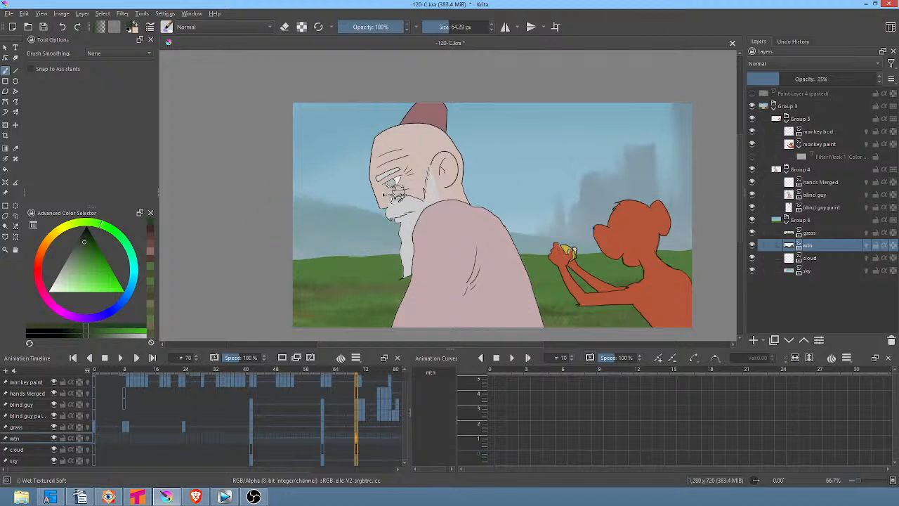
key(e)
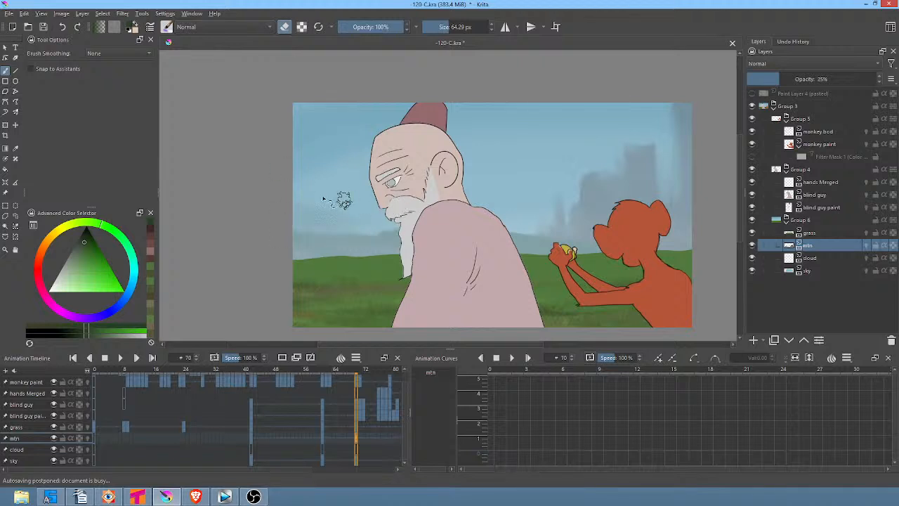
On the grass layer, paint over the hill edge in front of the blind man with sampled greens, softening it into the distant haze
click(807, 232)
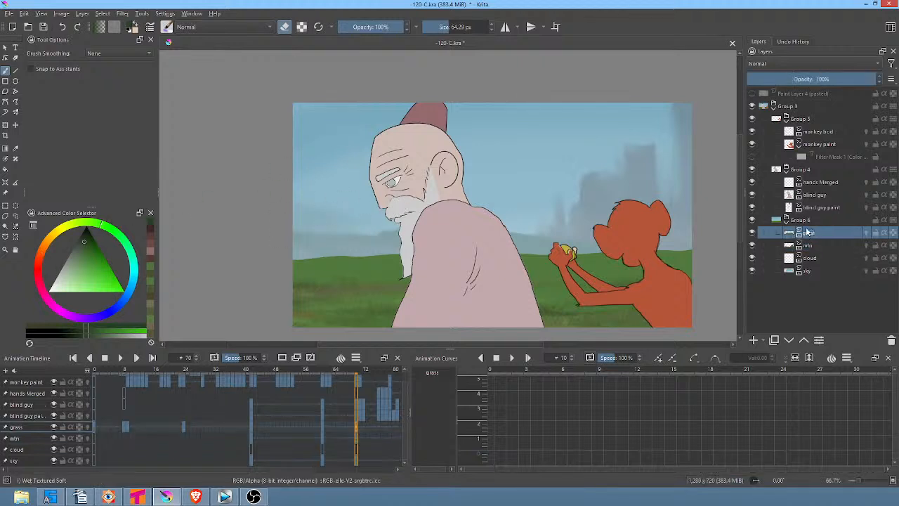
ctrl+click(351, 279)
ctrl+click(343, 298)
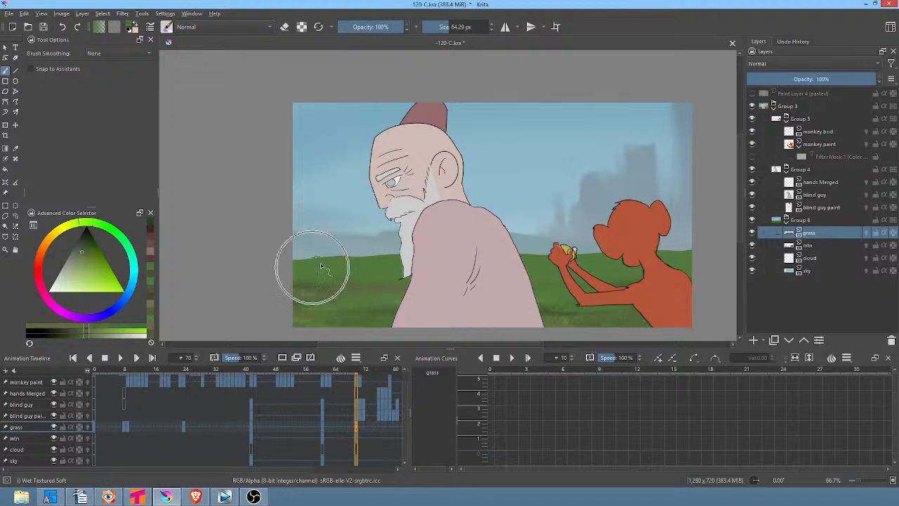
mouse_move(334, 271)
mouse_down()
mouse_move(291, 258)
mouse_move(390, 258)
mouse_move(288, 243)
mouse_move(370, 251)
mouse_up()
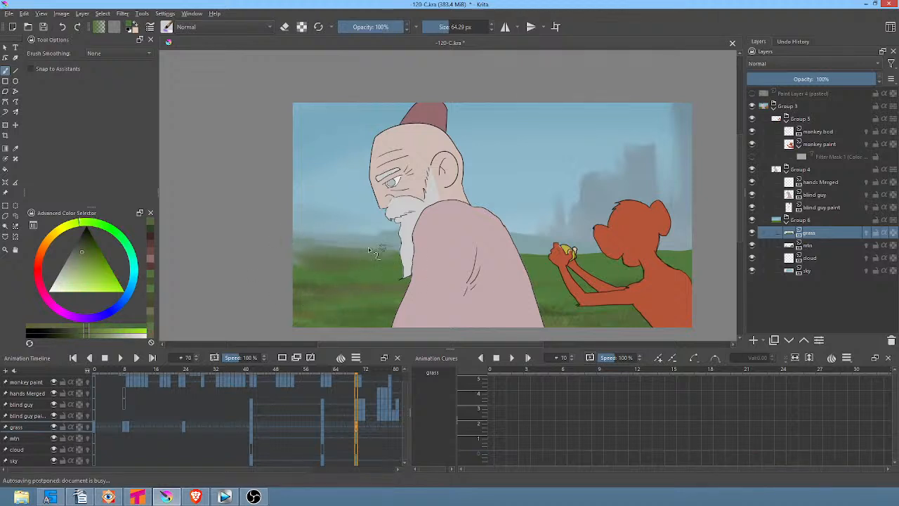
drag(312, 257, 347, 250)
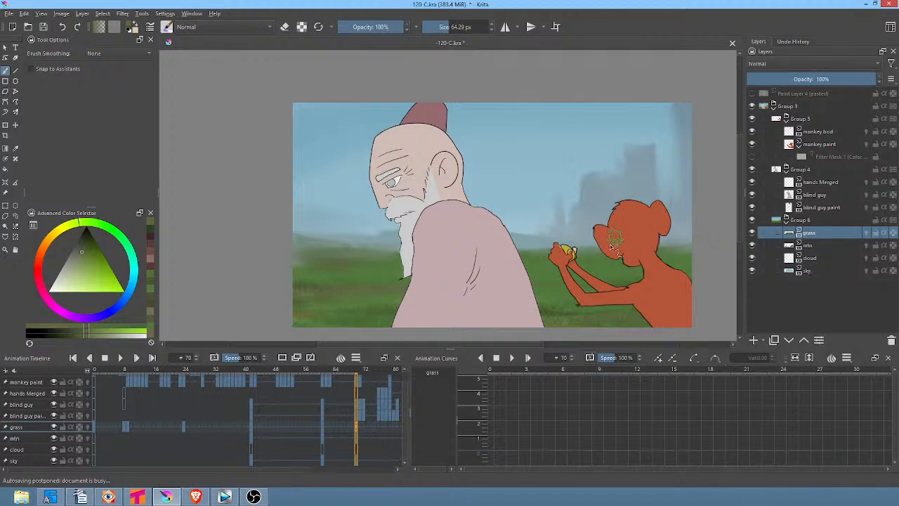
Select the cloud layer and go back to the shot at frame 42
click(822, 258)
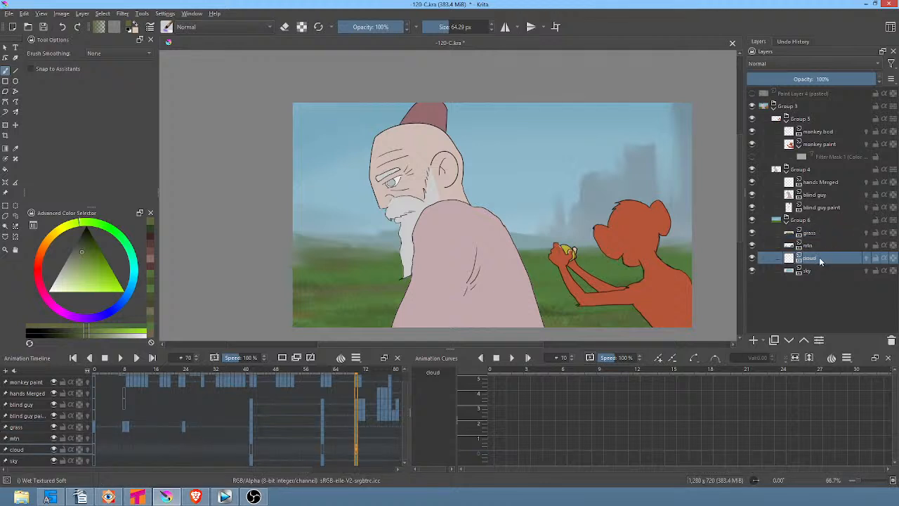
key(Left)
key(Left)
key(Left)
key(Left)
key(Left)
key(Left)
key(Left)
key(Left)
key(Left)
key(Left)
key(Left)
key(Left)
key(Left)
key(Left)
key(Left)
key(Left)
key(Left)
key(Left)
key(Left)
key(Left)
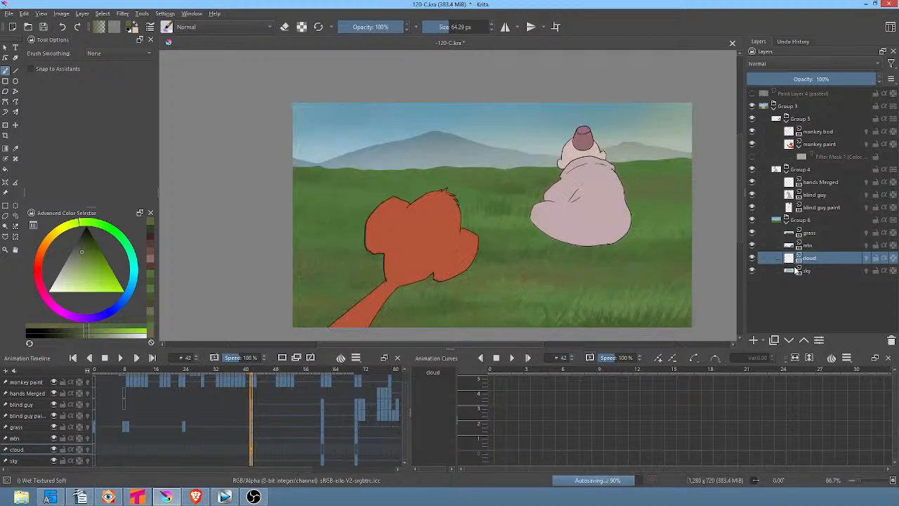
Choose the Texture Snow Pile brush at 130 px with a near-white colour for the cloud layer
right_click(627, 123)
click(572, 181)
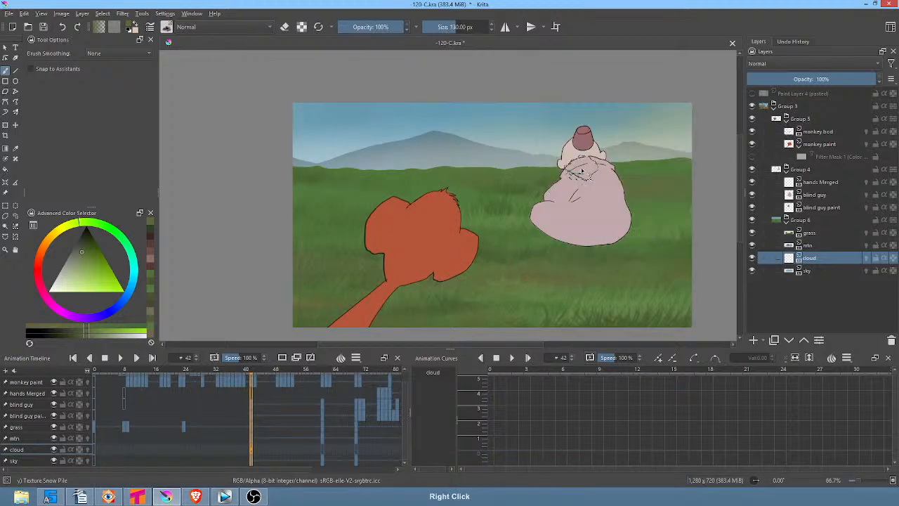
click(52, 288)
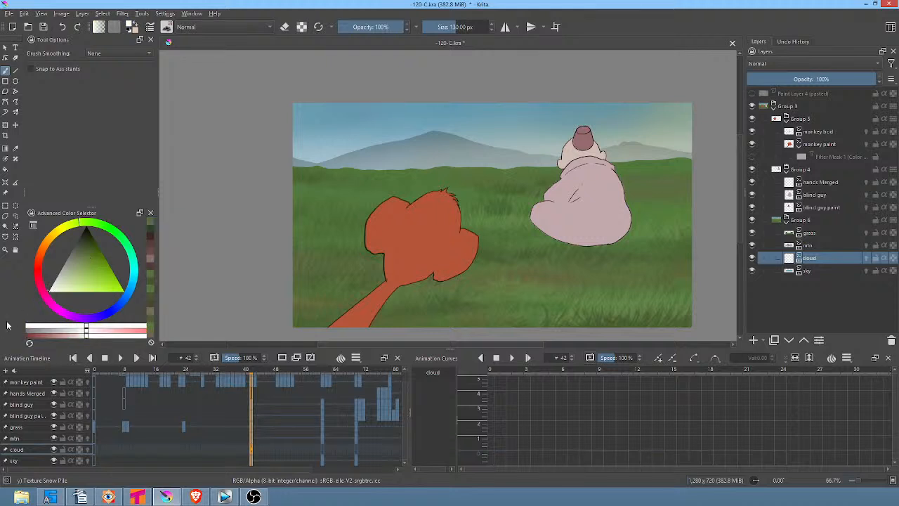
Paint white clouds along the upper sky on frame 42 and lower the cloud layer's opacity to 28%
mouse_move(324, 111)
mouse_down()
mouse_move(355, 113)
mouse_move(395, 103)
mouse_move(380, 120)
mouse_move(391, 122)
mouse_move(307, 131)
mouse_up()
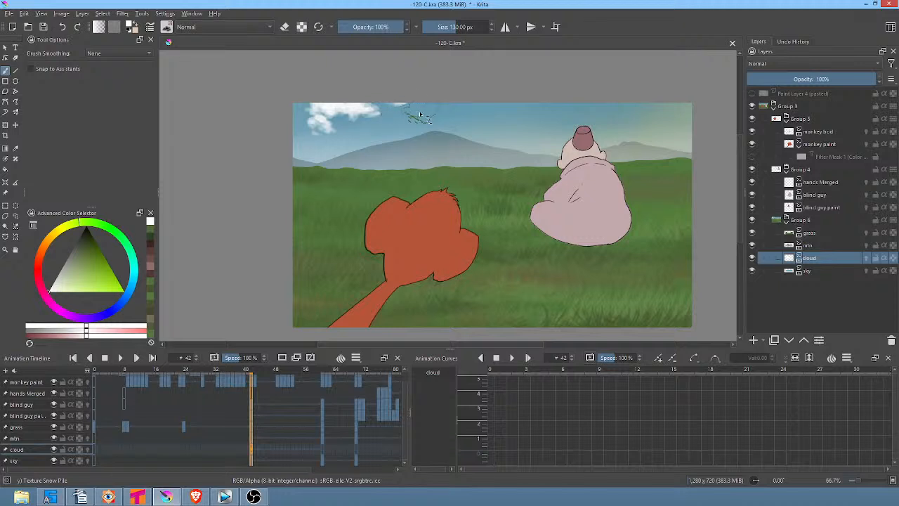
mouse_move(443, 119)
mouse_down()
mouse_move(501, 91)
mouse_move(481, 98)
mouse_move(584, 100)
mouse_up()
drag(673, 104, 697, 103)
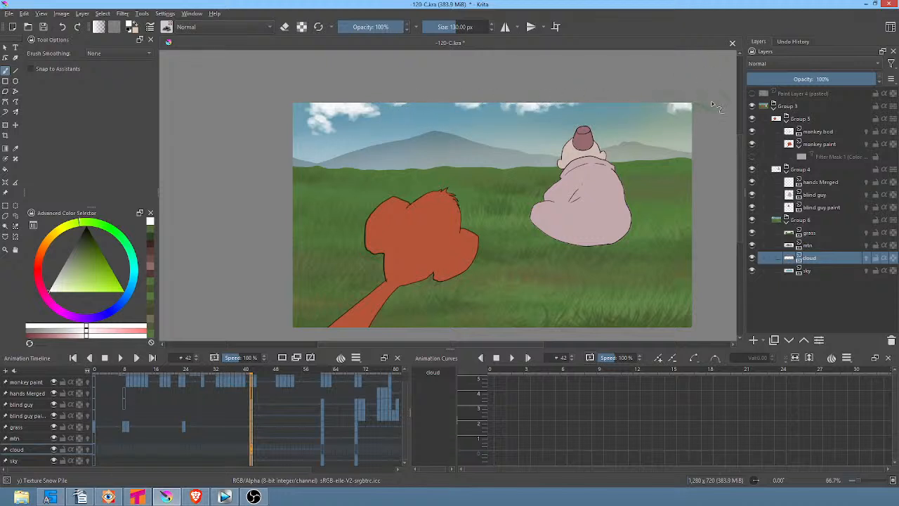
drag(861, 79, 782, 79)
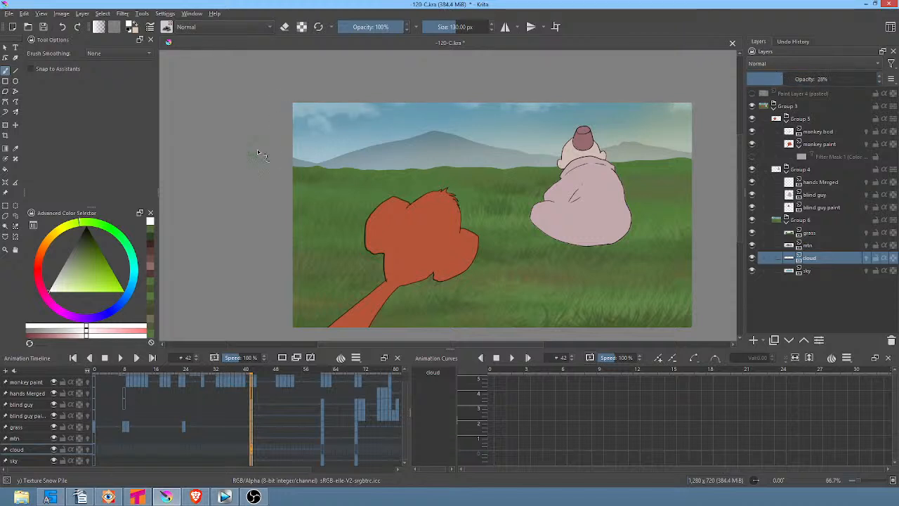
Paint clouds on the cloud layer in the sky above the monkey on frame 61
key(.)
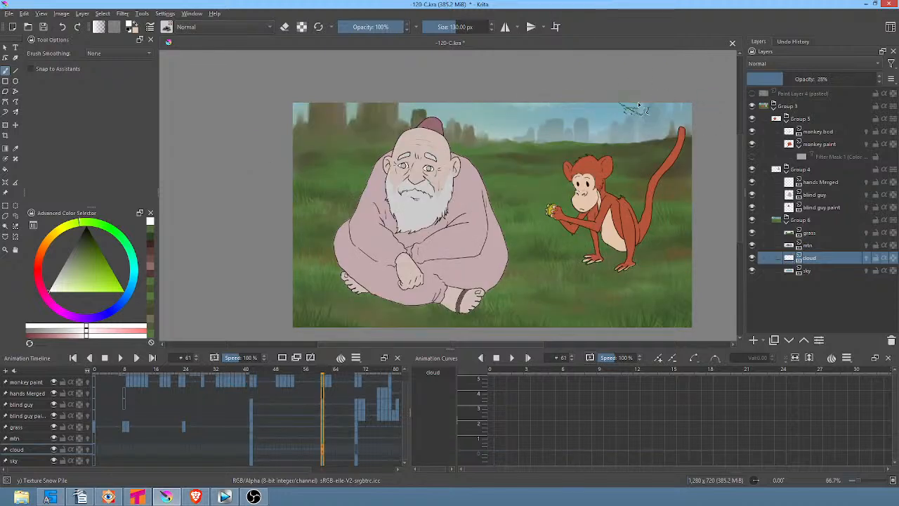
mouse_move(632, 105)
mouse_down()
mouse_move(650, 115)
mouse_move(707, 111)
mouse_up()
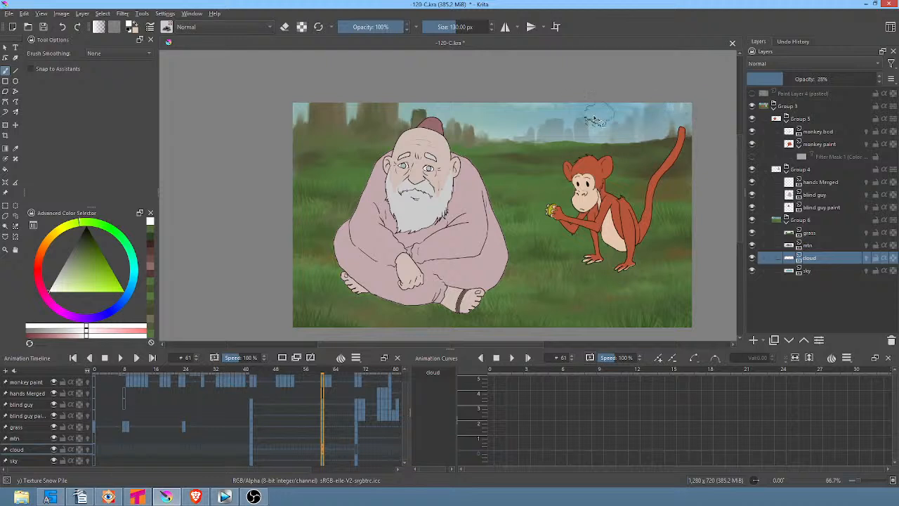
drag(597, 123, 623, 123)
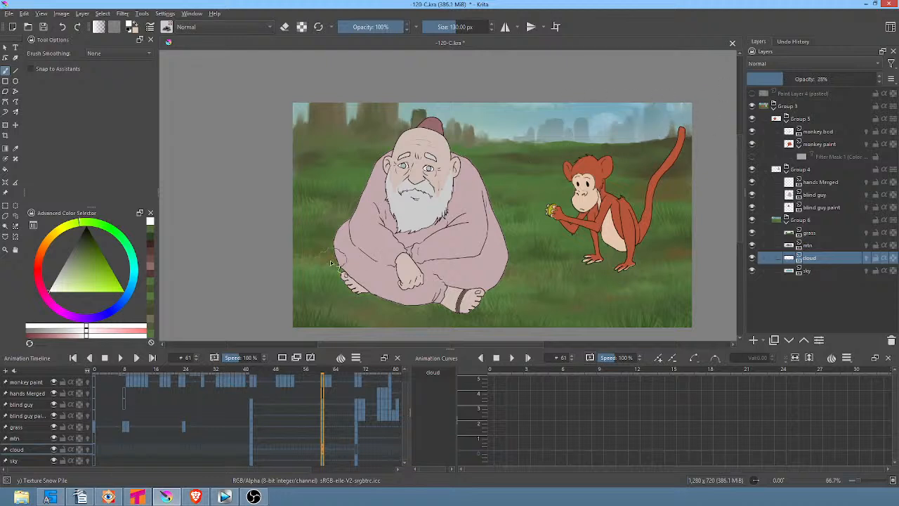
Paint soft clouds in the sky around the old man on frame 70 with the brush opacity at 40%
click(356, 371)
mouse_move(325, 136)
mouse_down()
mouse_move(358, 109)
mouse_move(368, 118)
mouse_move(323, 155)
mouse_move(343, 126)
mouse_up()
key(ctrl+z)
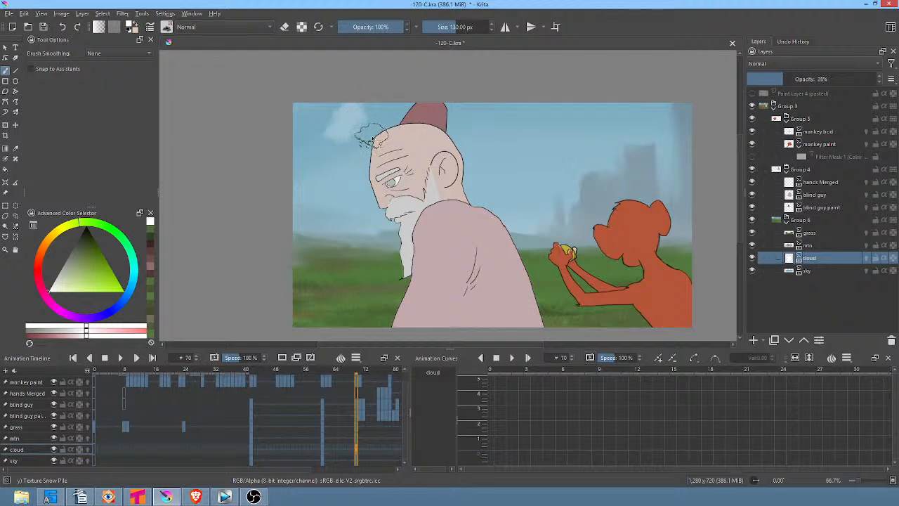
key(ctrl+z)
drag(380, 27, 364, 27)
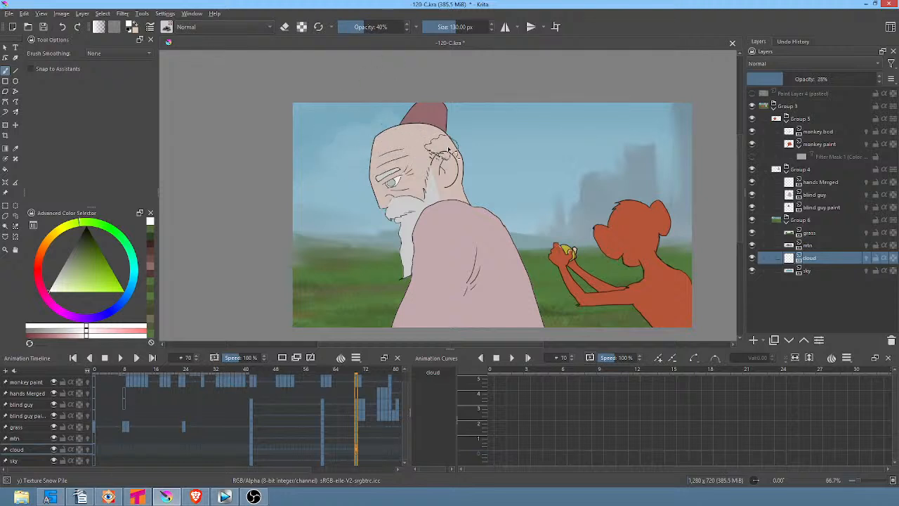
drag(569, 144, 644, 132)
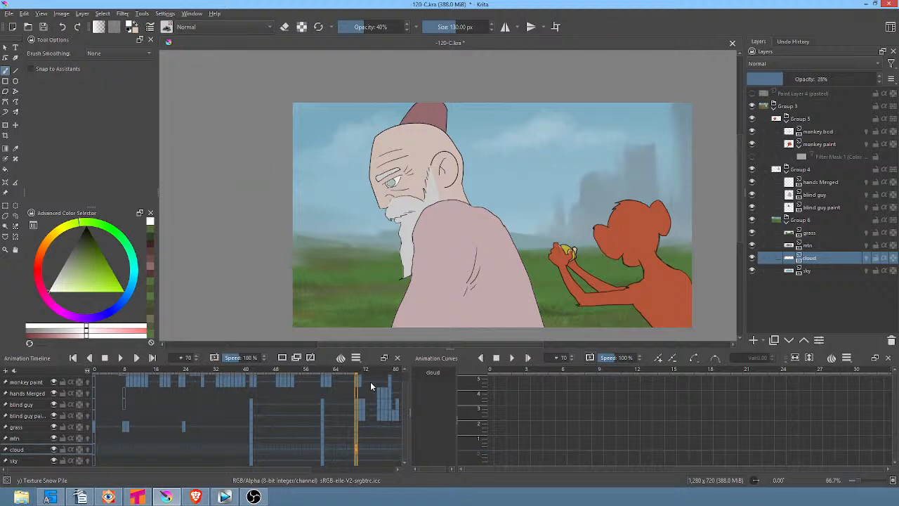
Review the animation by scrubbing back and forth through the frames, checking the backgrounds and clouds in each shot
drag(371, 383, 247, 380)
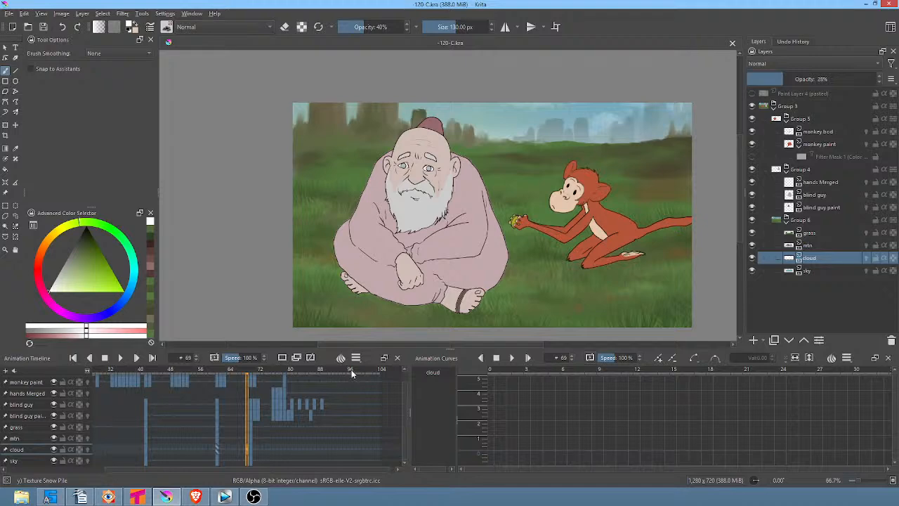
drag(369, 368, 219, 381)
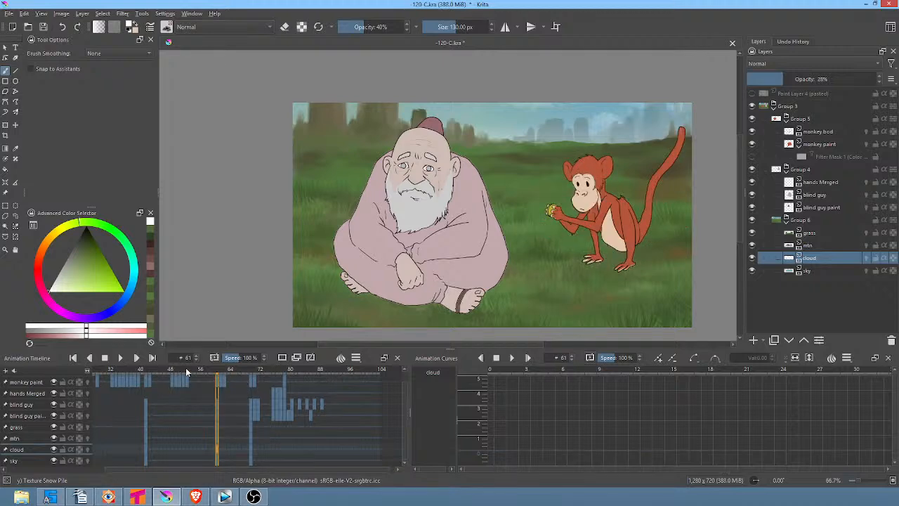
drag(187, 372, 137, 379)
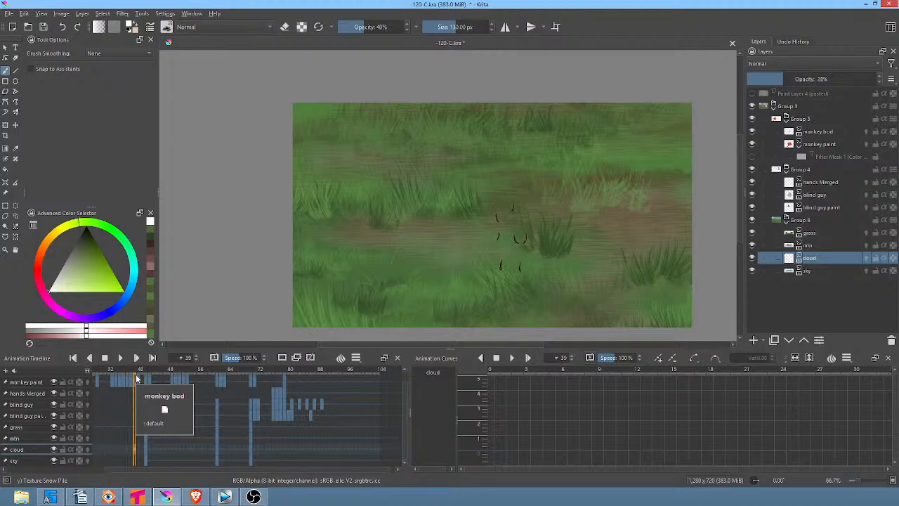
key(Left)
key(Left)
key(Left)
key(Left)
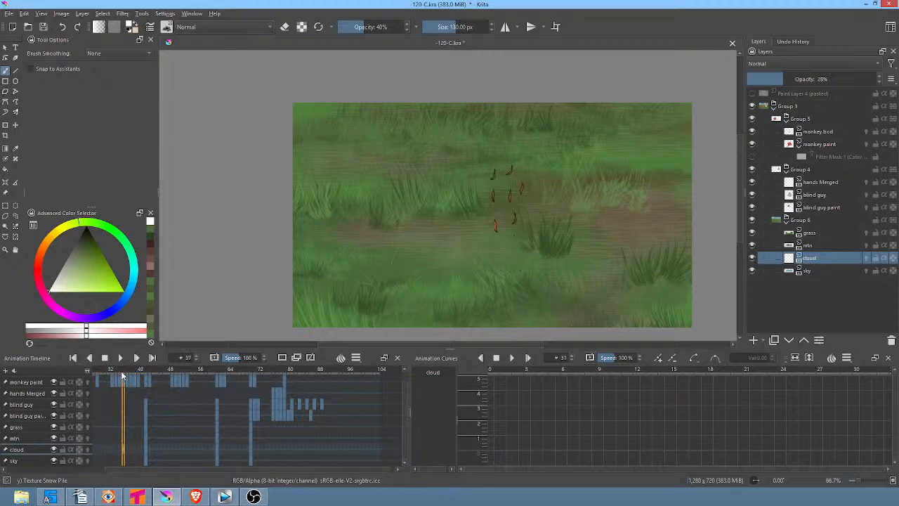
scroll(193, 399, left, 5)
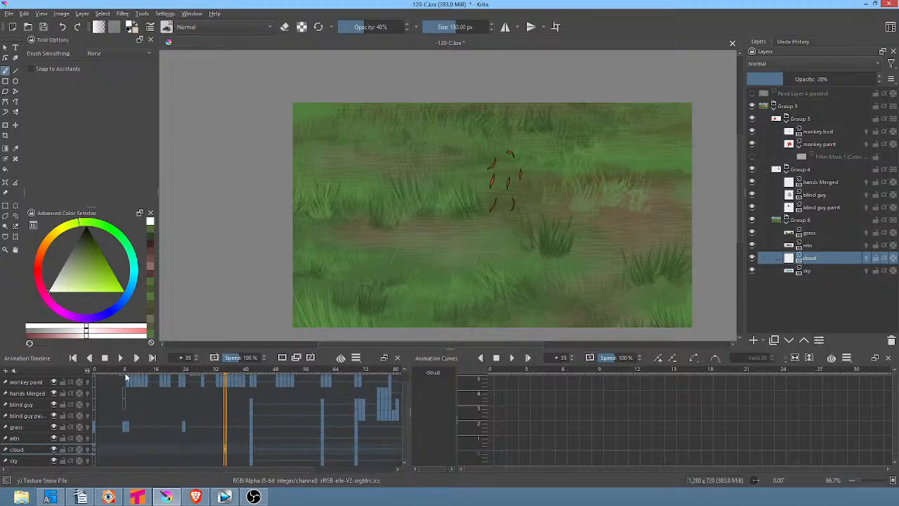
click(110, 374)
drag(110, 376, 220, 377)
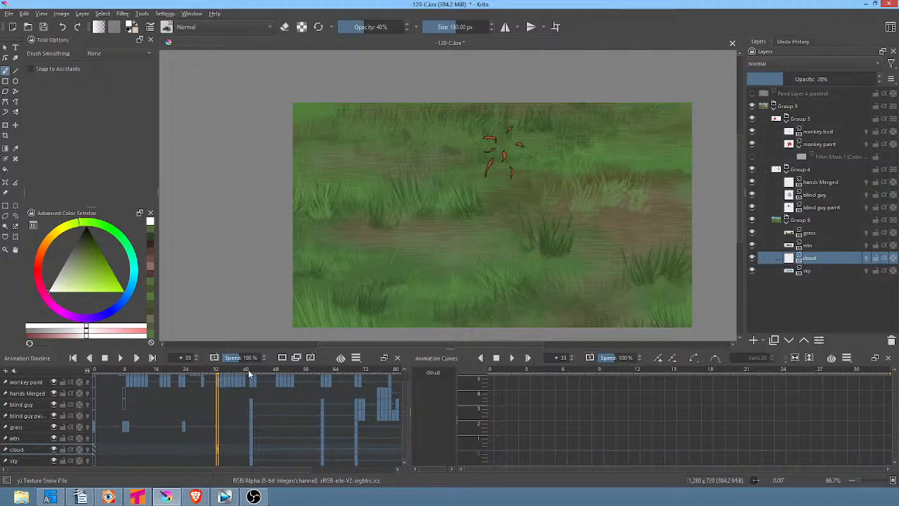
mouse_move(246, 370)
mouse_down()
mouse_move(180, 373)
mouse_move(250, 371)
mouse_up()
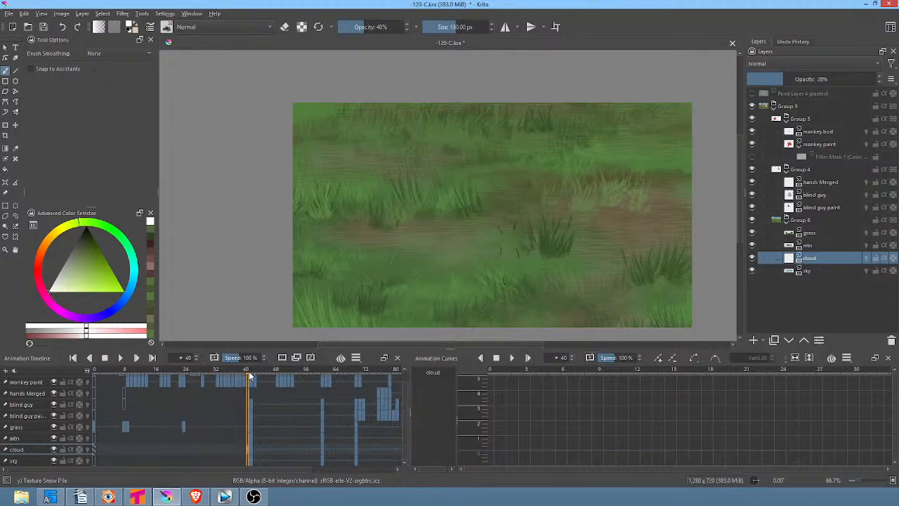
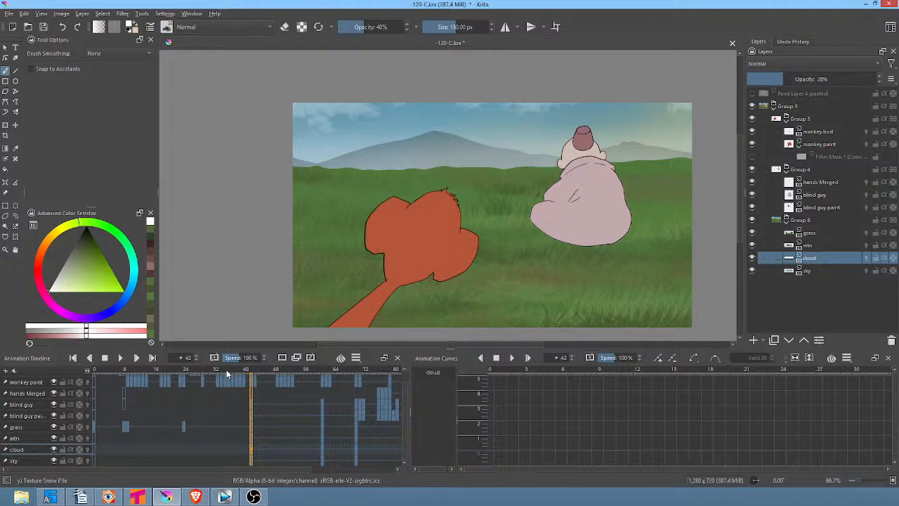
drag(225, 367, 371, 362)
drag(361, 403, 222, 399)
drag(268, 367, 59, 360)
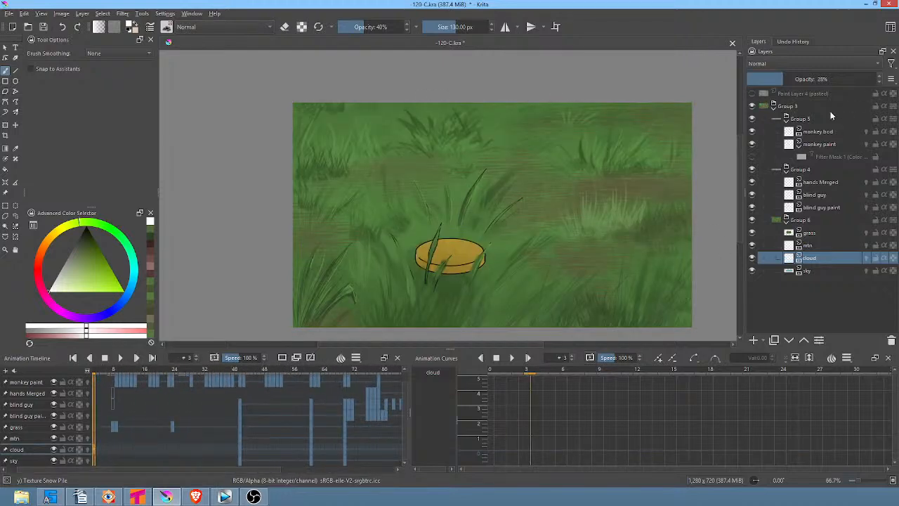
Hide the background Group 6, save the file and go to frame 42
click(753, 221)
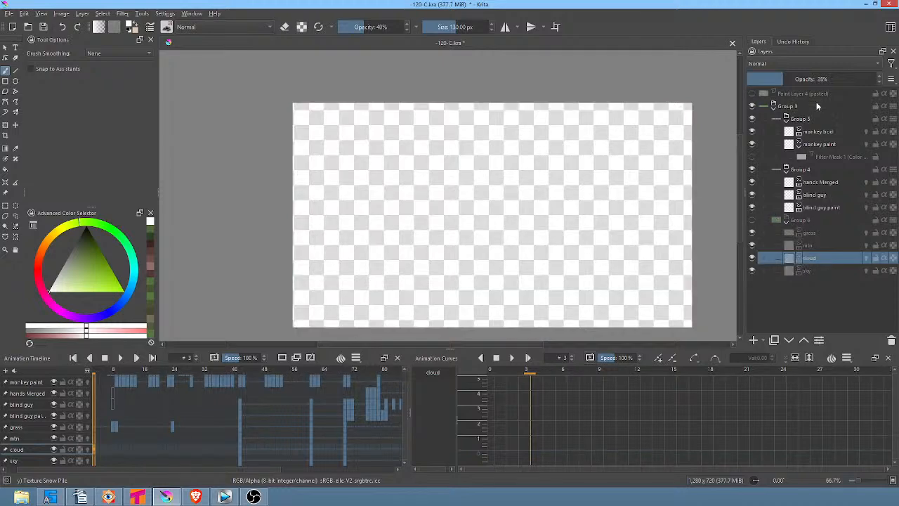
mouse_move(815, 110)
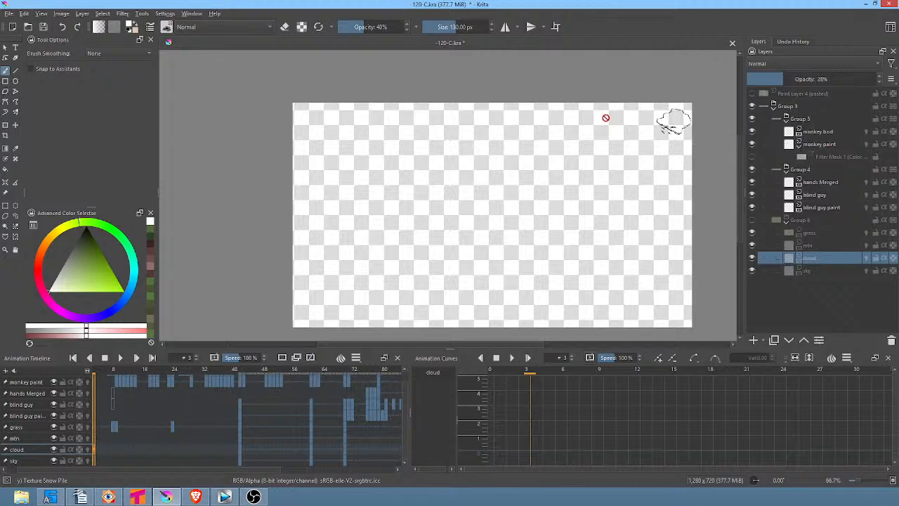
click(44, 27)
click(241, 370)
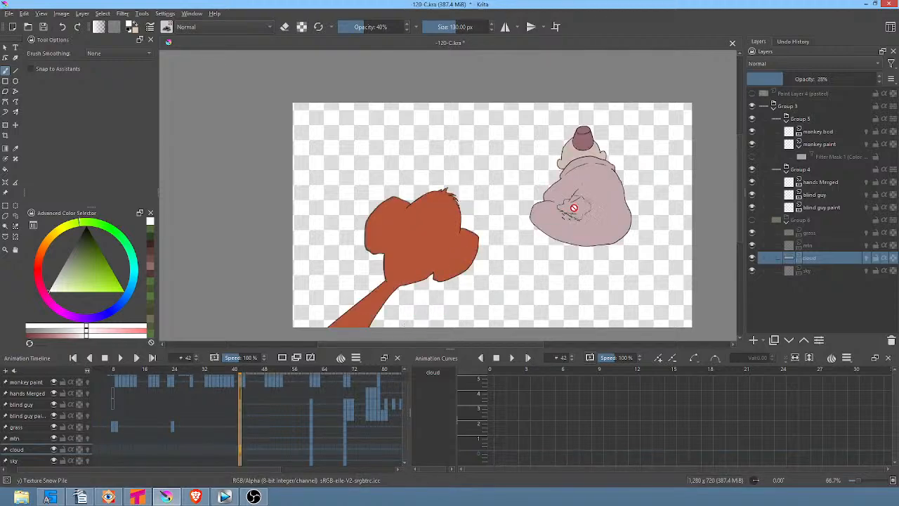
Collapse Group 5 and Group 4 and add a new paint layer above Group 5
click(786, 119)
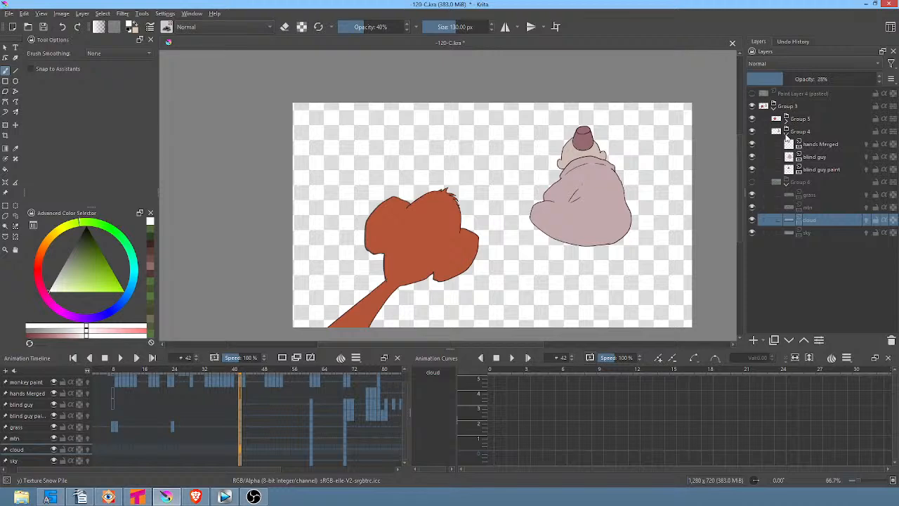
click(786, 132)
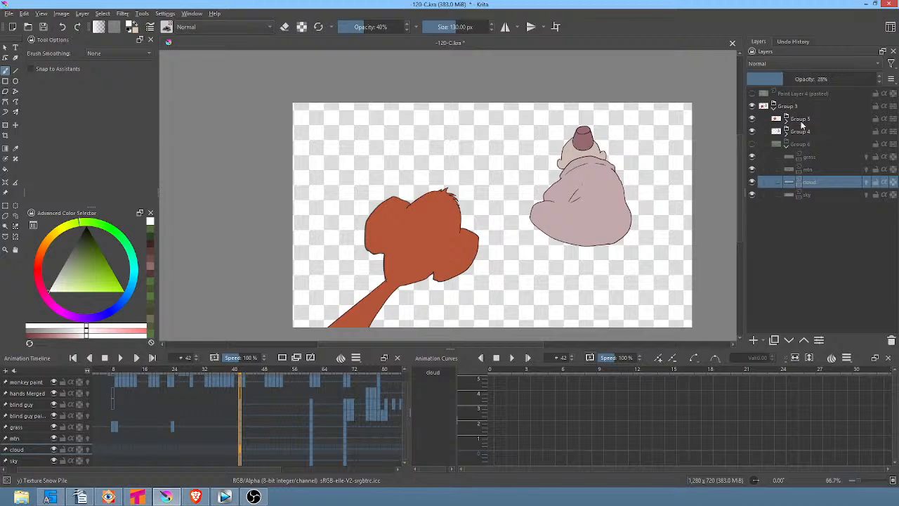
click(800, 120)
click(753, 339)
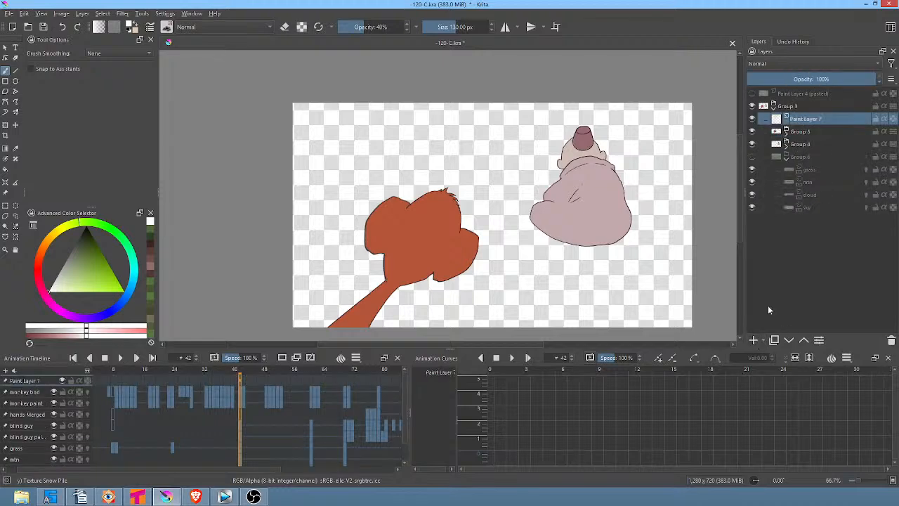
Draw a black filled freehand shape over the seated man's lower body, using the Pencil-2 brush and the Freehand Path tool
mouse_move(689, 190)
mouse_down()
mouse_move(646, 176)
mouse_move(640, 160)
mouse_up()
right_click(640, 160)
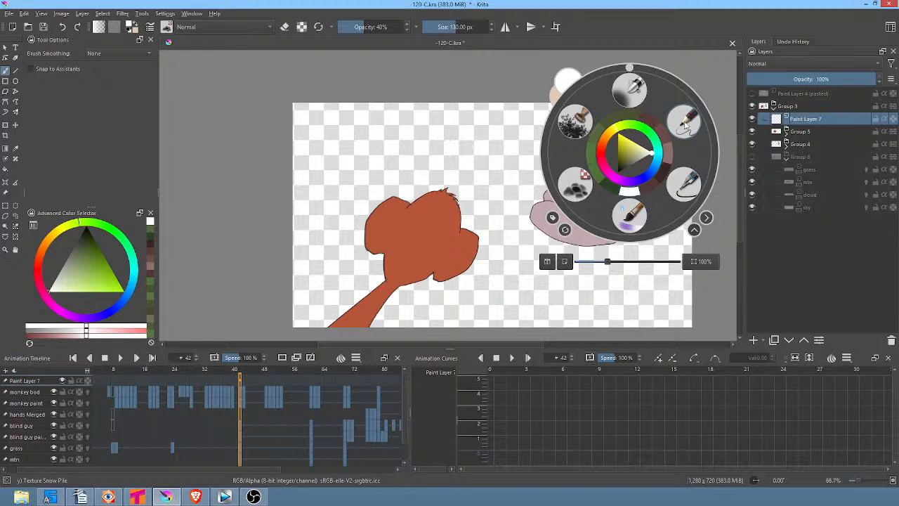
click(683, 125)
key(p)
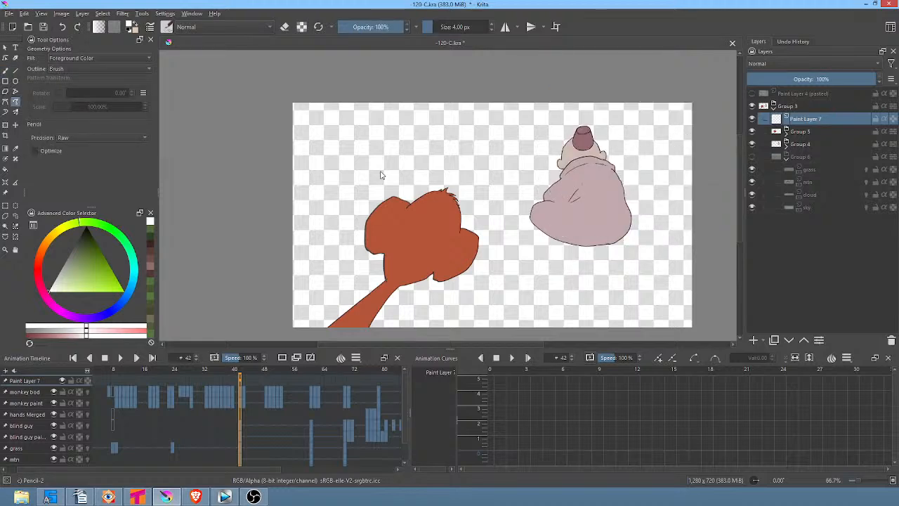
click(92, 248)
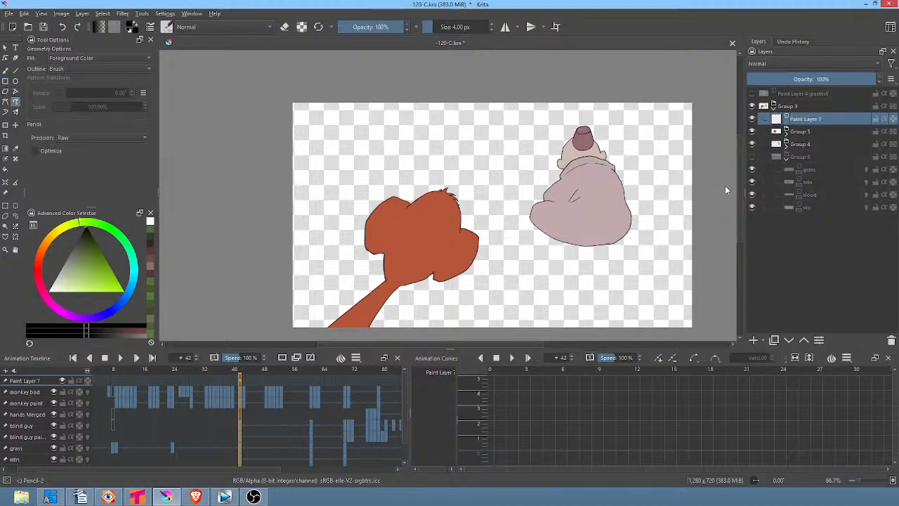
mouse_move(619, 154)
mouse_down()
mouse_move(624, 201)
mouse_move(538, 245)
mouse_move(522, 288)
mouse_move(632, 260)
mouse_move(646, 203)
mouse_move(640, 165)
mouse_up()
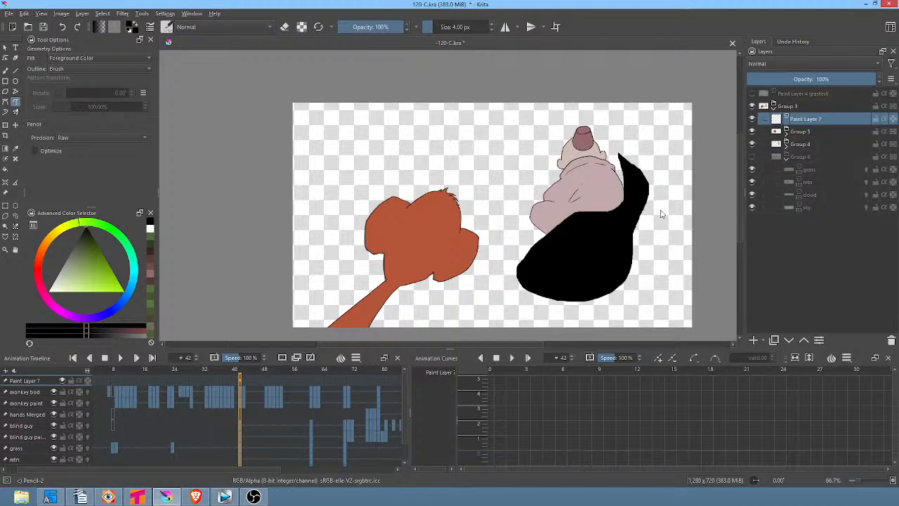
Test Inherit Alpha on the black shape's layer and compare the clipping with the background Group 6 shown and hidden
click(886, 119)
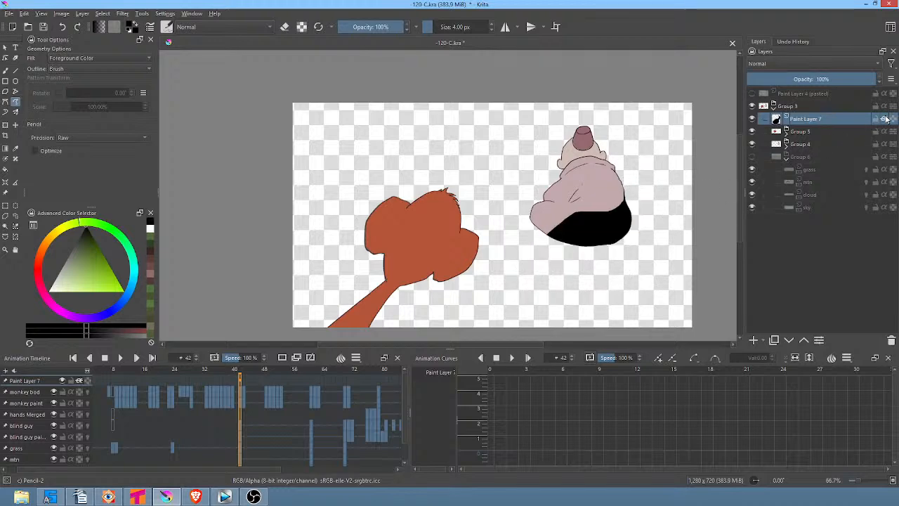
click(887, 119)
click(886, 119)
mouse_move(751, 158)
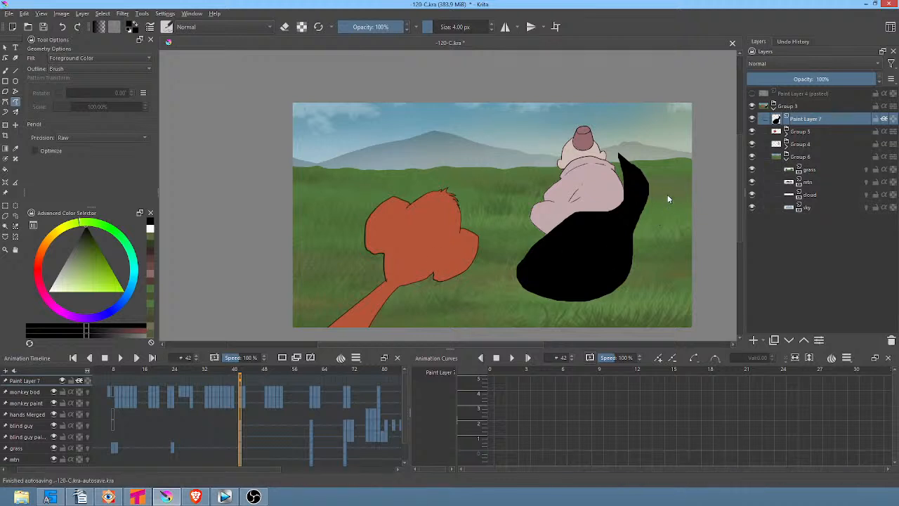
click(752, 157)
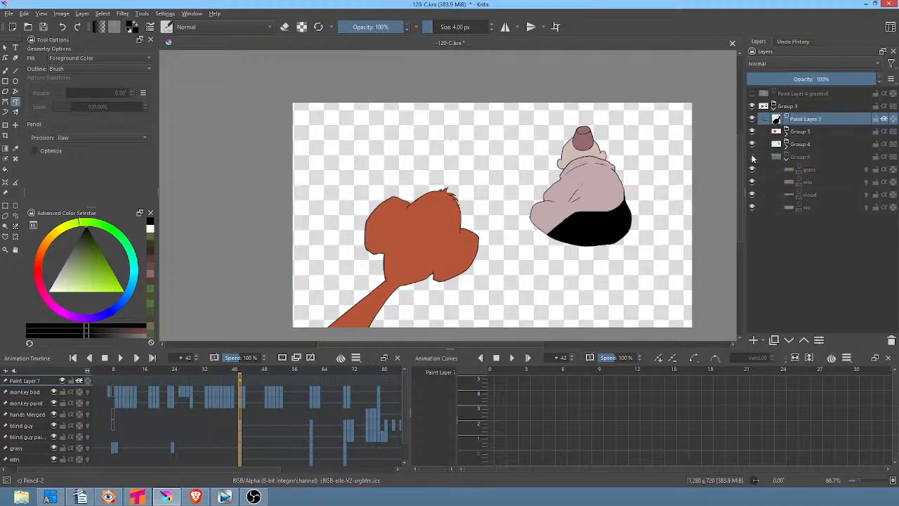
click(752, 157)
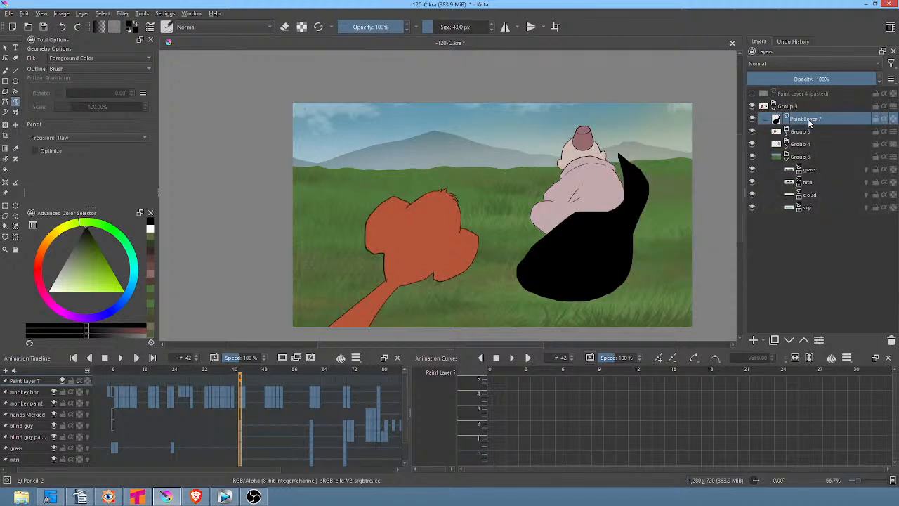
Move the black shape's layer to the top inside Group 5 and turn on its Inherit Alpha
drag(809, 125, 817, 128)
click(786, 132)
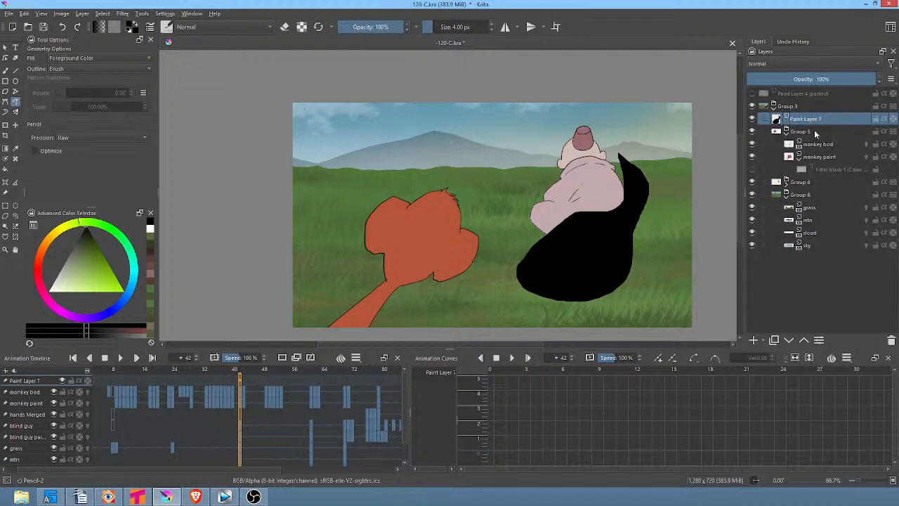
drag(800, 121, 814, 134)
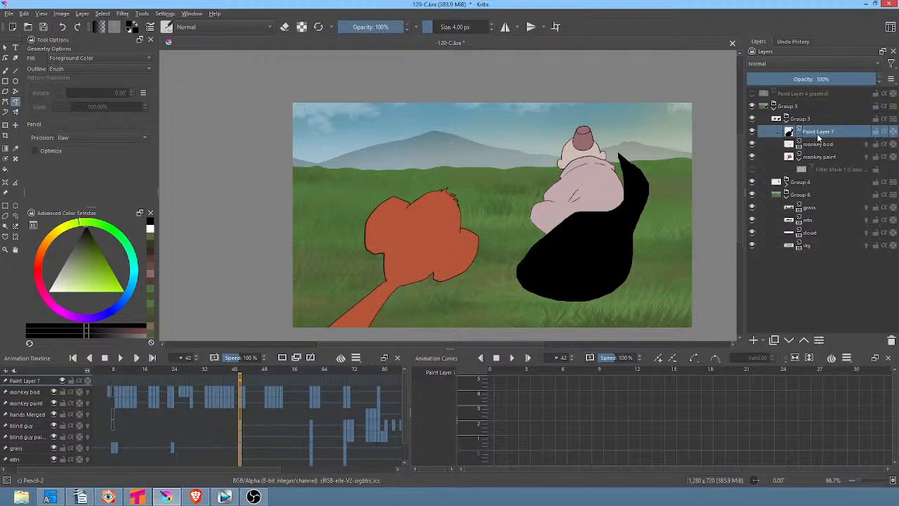
click(884, 131)
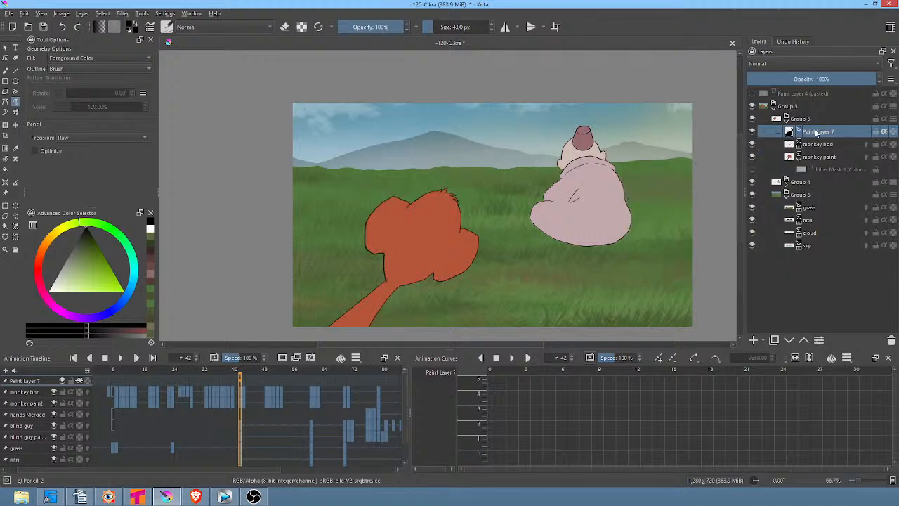
Move the black shape's layer out of Group 5 to the top of Group 4 and toggle its Inherit Alpha to compare the clipping
click(786, 182)
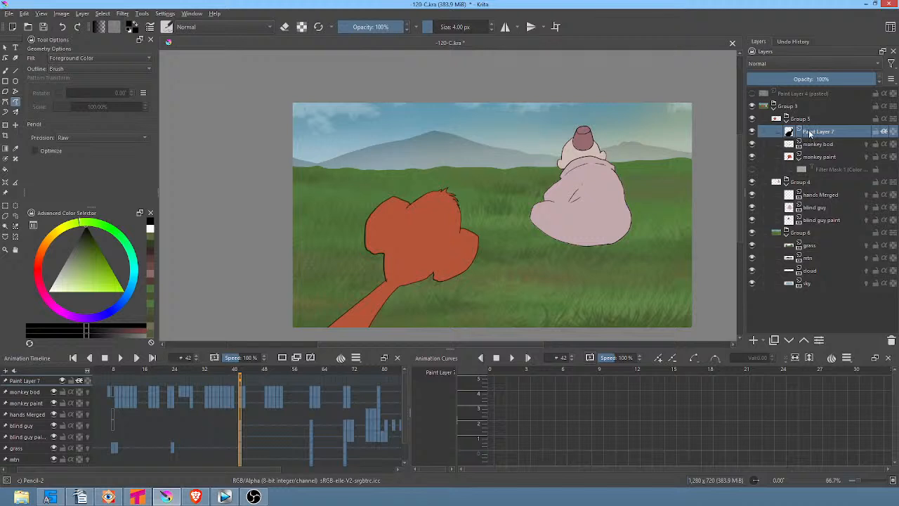
mouse_move(809, 134)
mouse_down()
mouse_move(804, 179)
mouse_move(844, 191)
mouse_up()
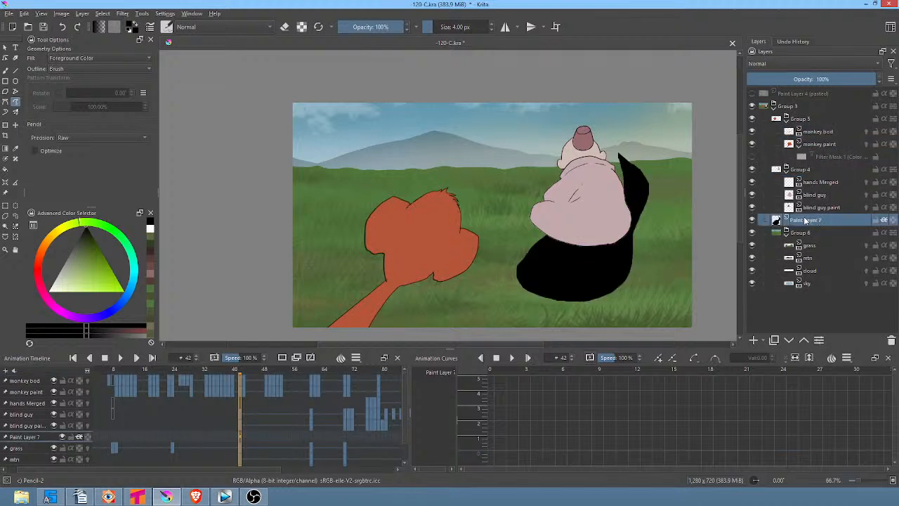
mouse_move(806, 220)
mouse_down()
mouse_move(808, 188)
mouse_move(828, 184)
mouse_up()
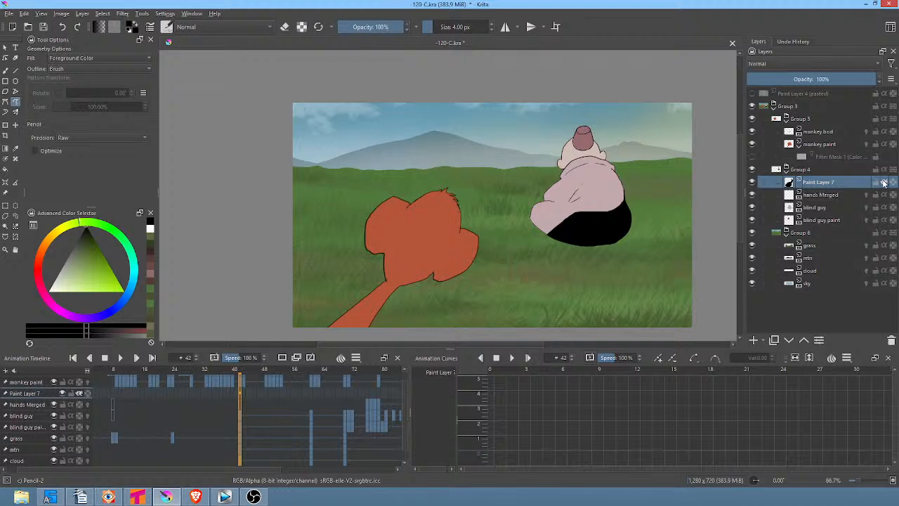
click(884, 182)
click(884, 182)
Collapse Group 5 and Group 6, leave Group 4 expanded, and select Paint Layer 7 inside it
click(787, 171)
click(804, 171)
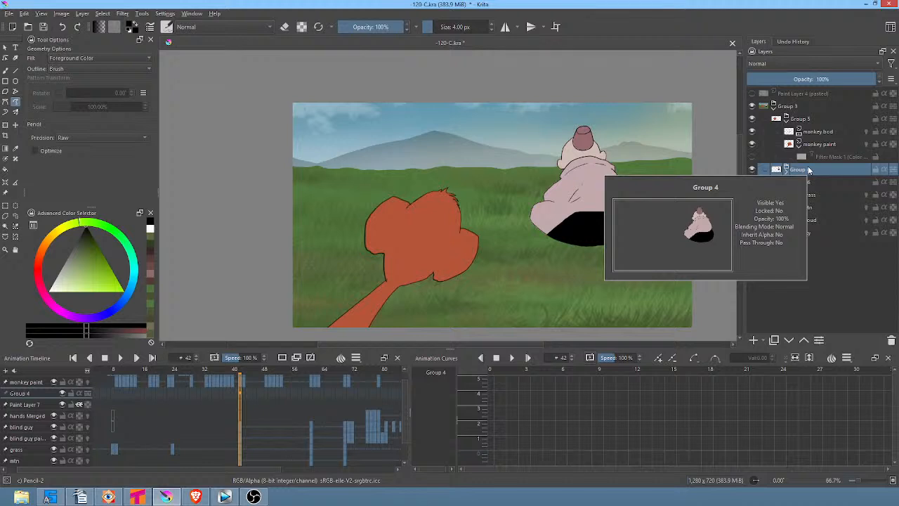
click(786, 120)
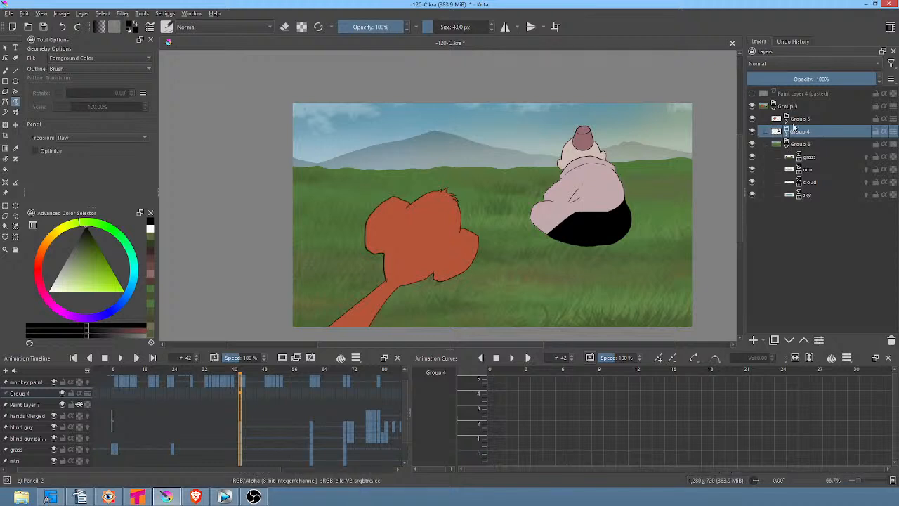
click(796, 121)
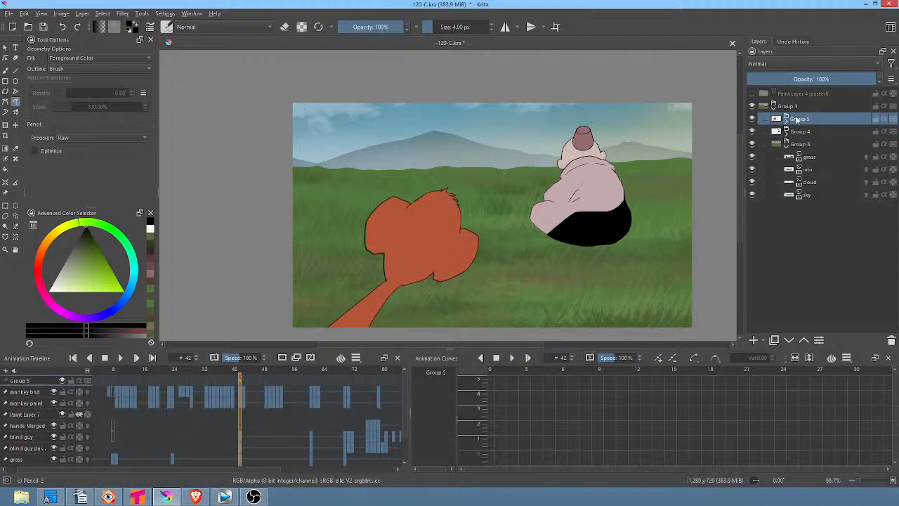
mouse_move(792, 121)
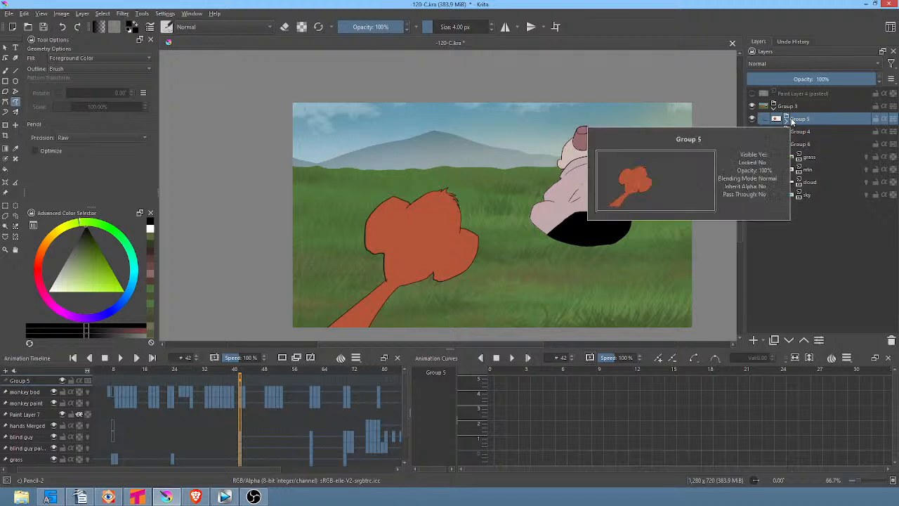
click(796, 146)
click(786, 146)
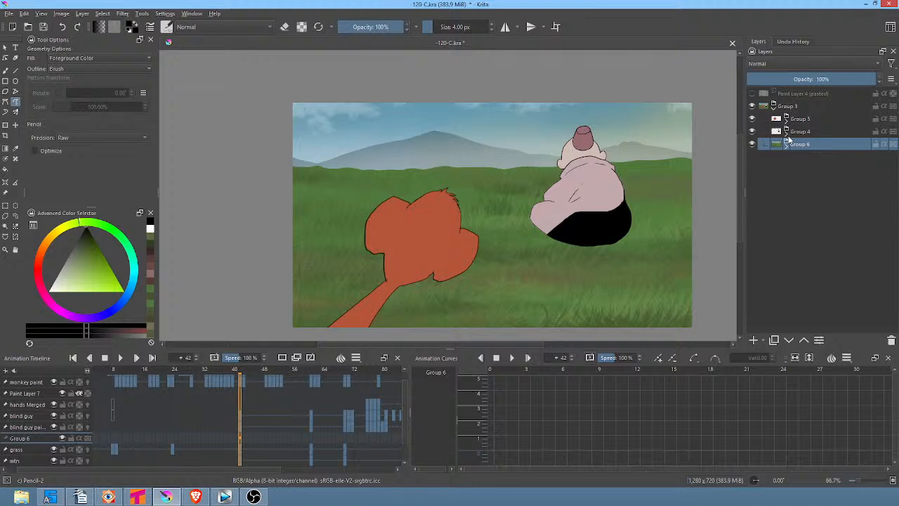
click(786, 132)
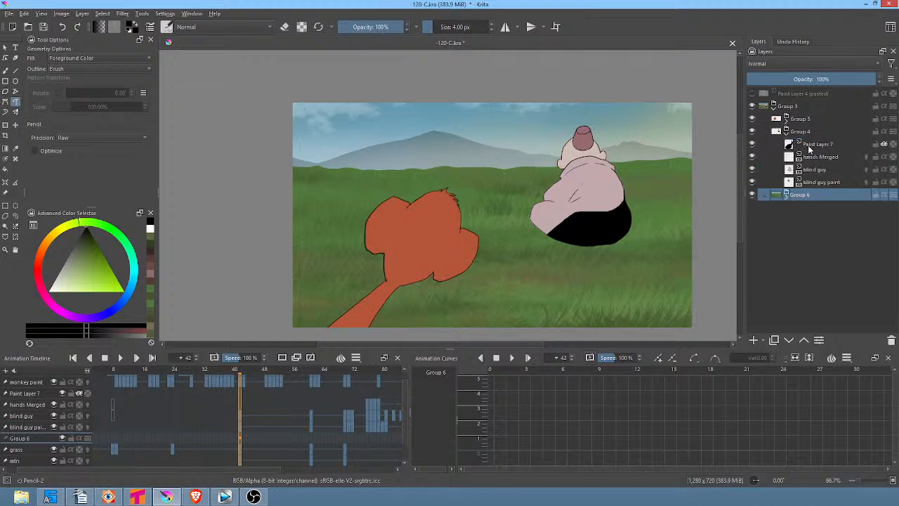
click(809, 145)
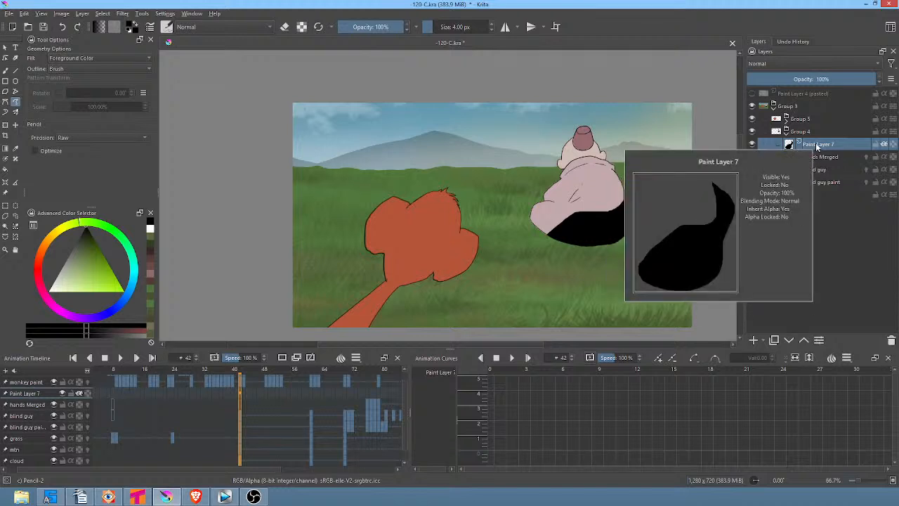
Scrub the animation back to frame 1 and return to frame 42 to check the black shape's layer
click(237, 370)
drag(217, 376, 49, 387)
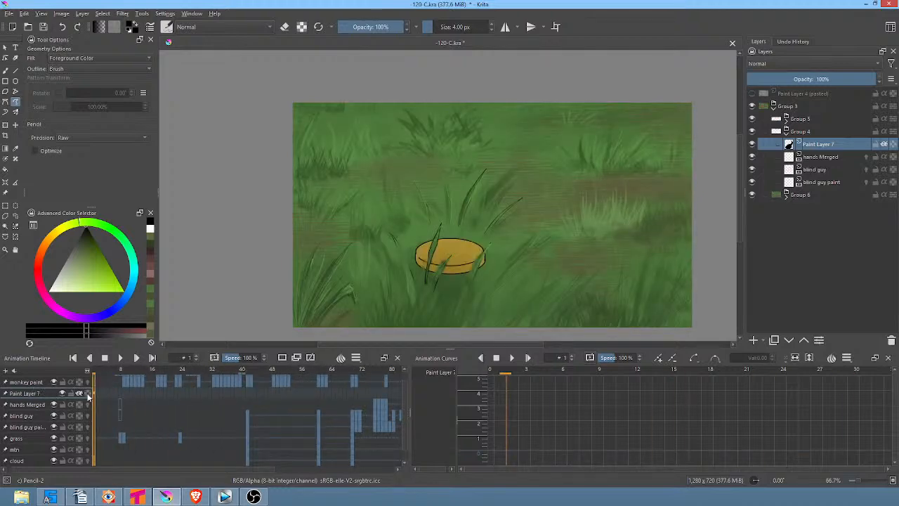
drag(92, 398, 252, 394)
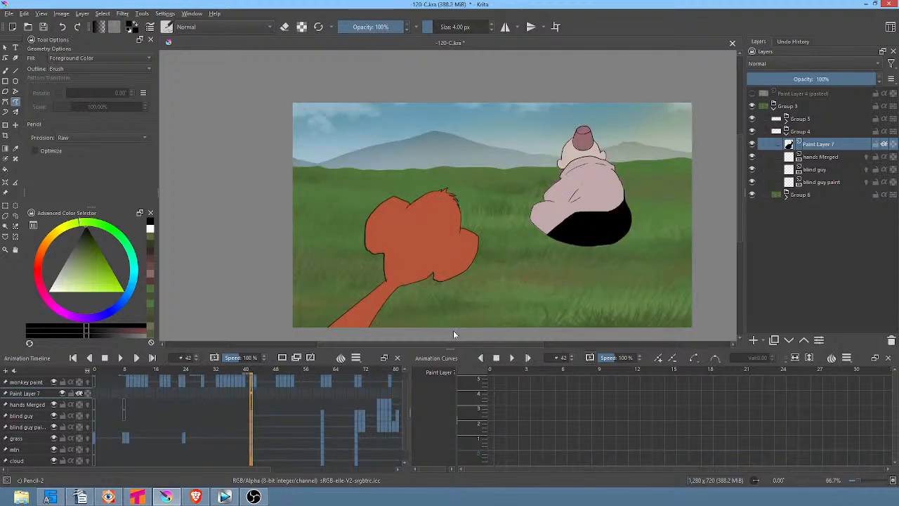
Rename the black shape's layer to "shd" and Group 4 to "beggar"
double_click(822, 144)
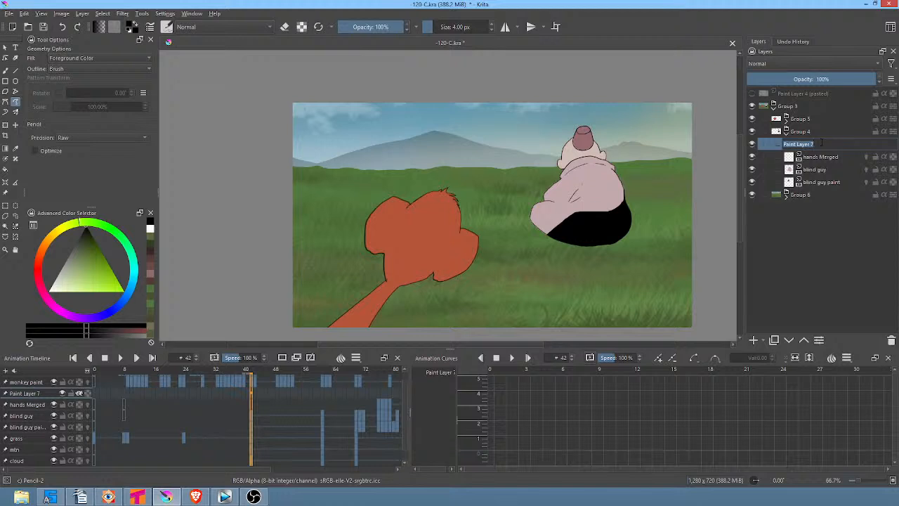
text(shd)
key(Return)
double_click(824, 132)
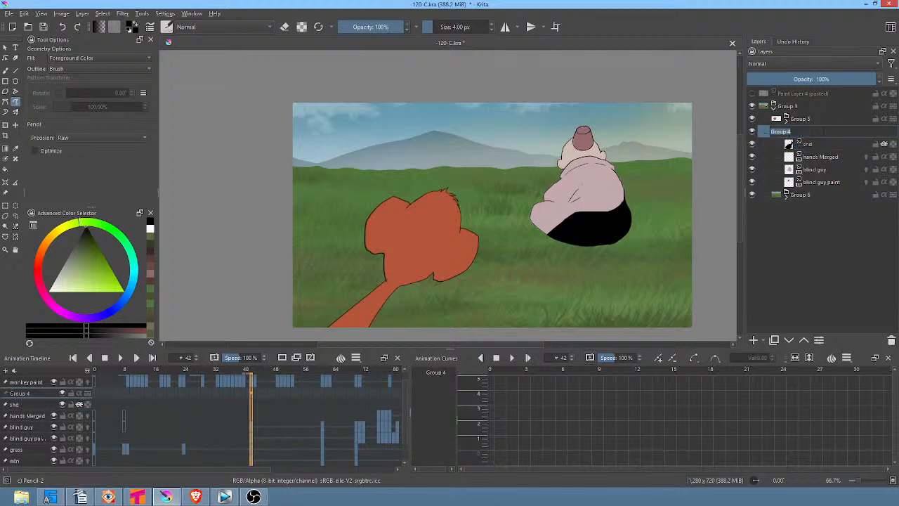
text(beggar)
key(Return)
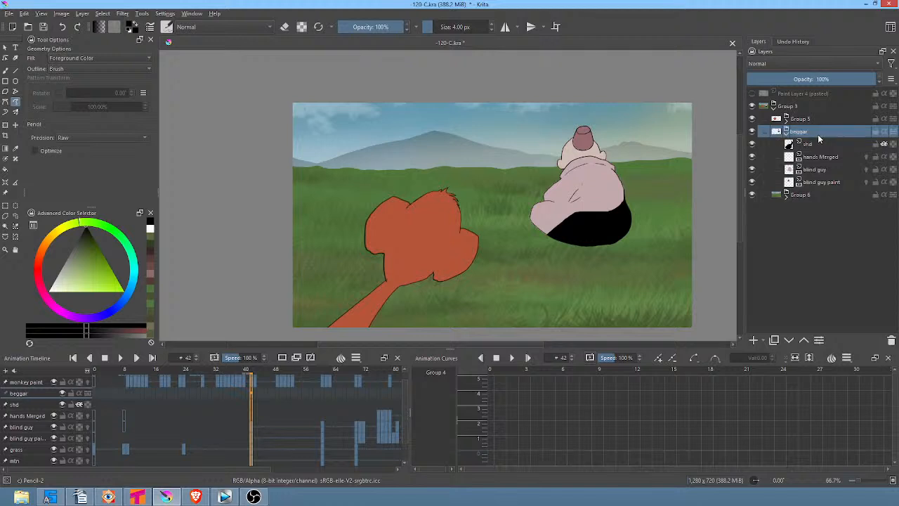
Add a new paint layer in the beggar group and move it to the bottom, below blind guy paint
click(815, 144)
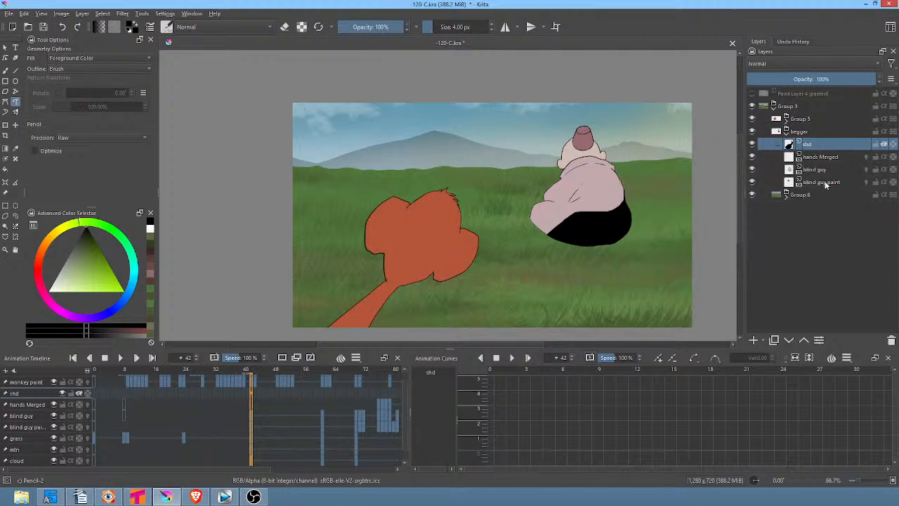
click(754, 341)
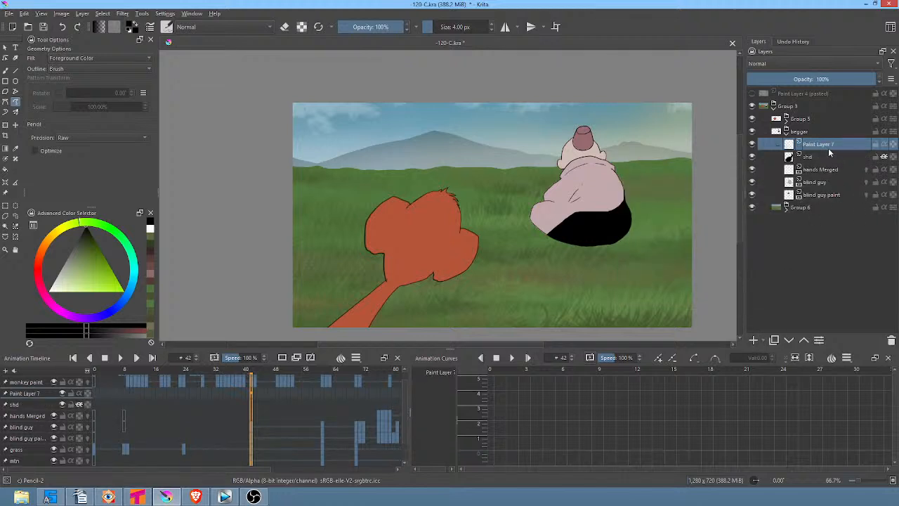
drag(826, 145, 839, 197)
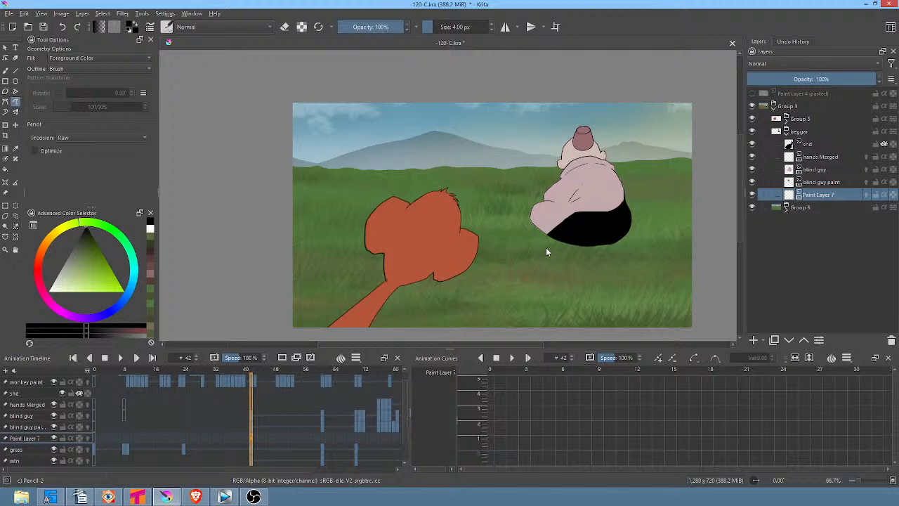
Draw a flat black ground shadow extending to both sides beneath the seated man and set its layer's opacity to 20%
drag(583, 227, 496, 243)
drag(573, 253, 668, 237)
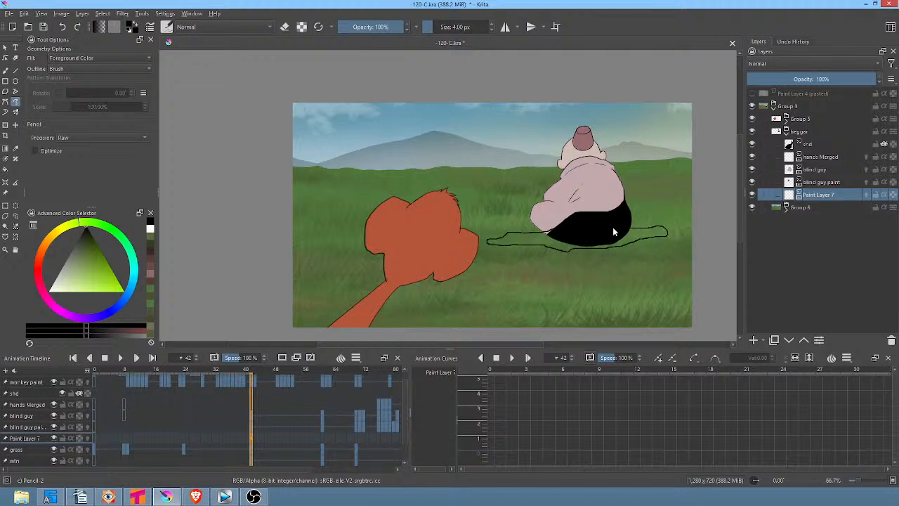
drag(613, 232, 569, 232)
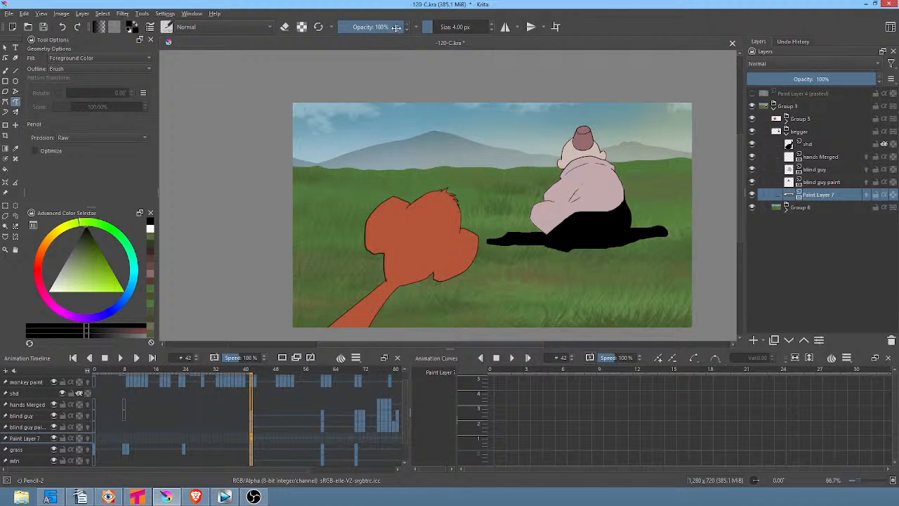
drag(866, 77, 772, 89)
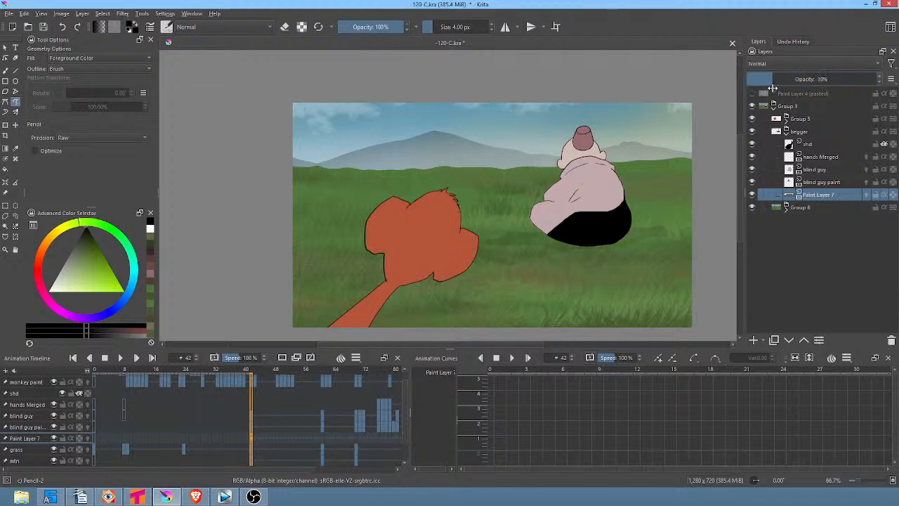
Apply a Blur filter with horizontal and vertical radius 6 and circle shape to the ground shadow layer
click(123, 16)
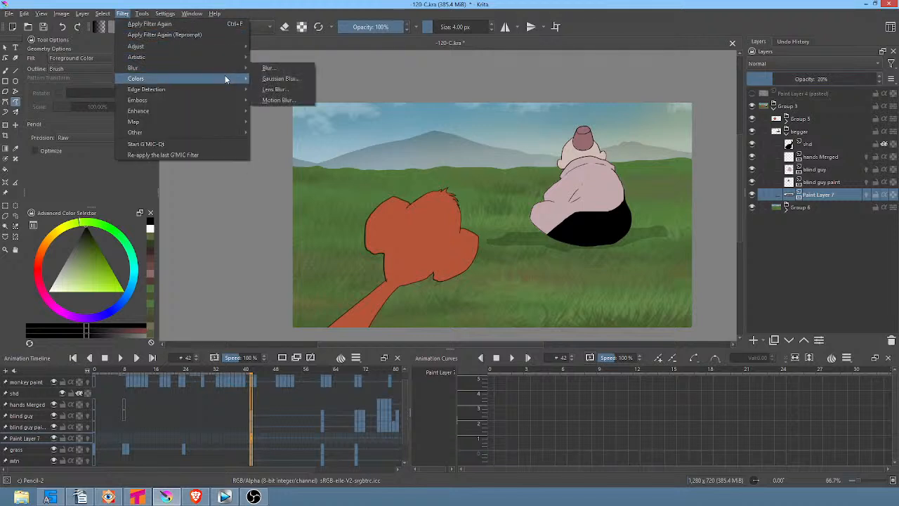
mouse_move(224, 57)
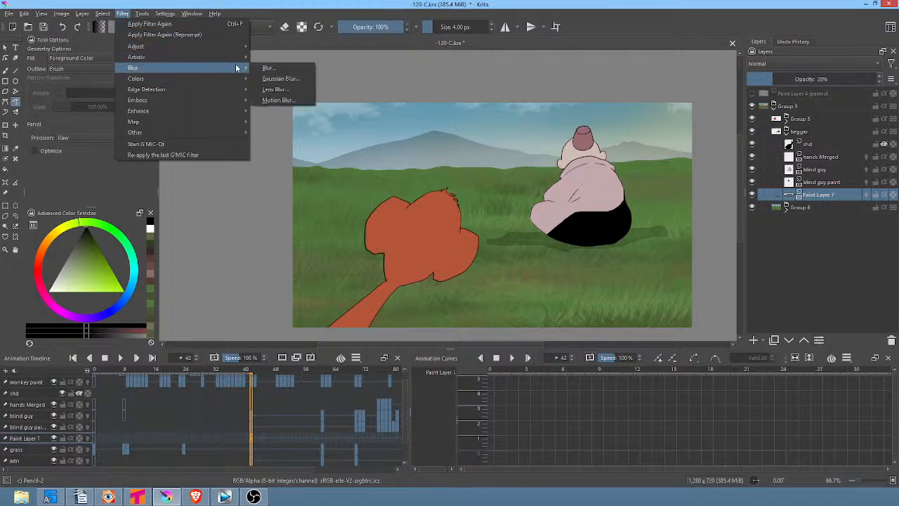
click(273, 67)
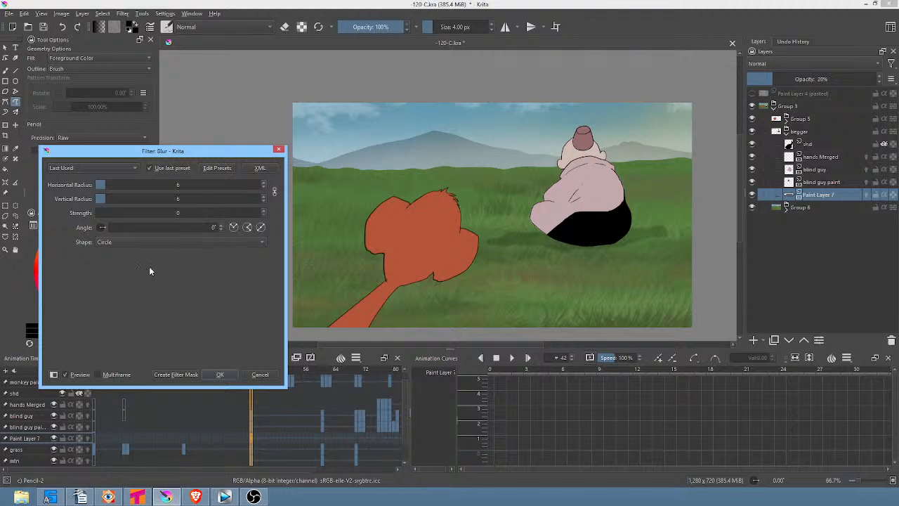
click(222, 374)
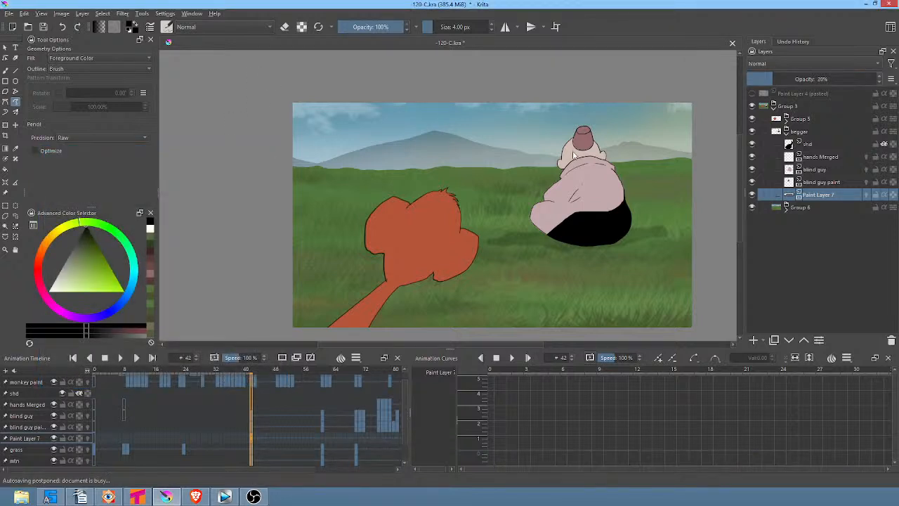
Erase the upper part of the black shape on the shd layer, leaving a band along the robe's lower edge
click(810, 145)
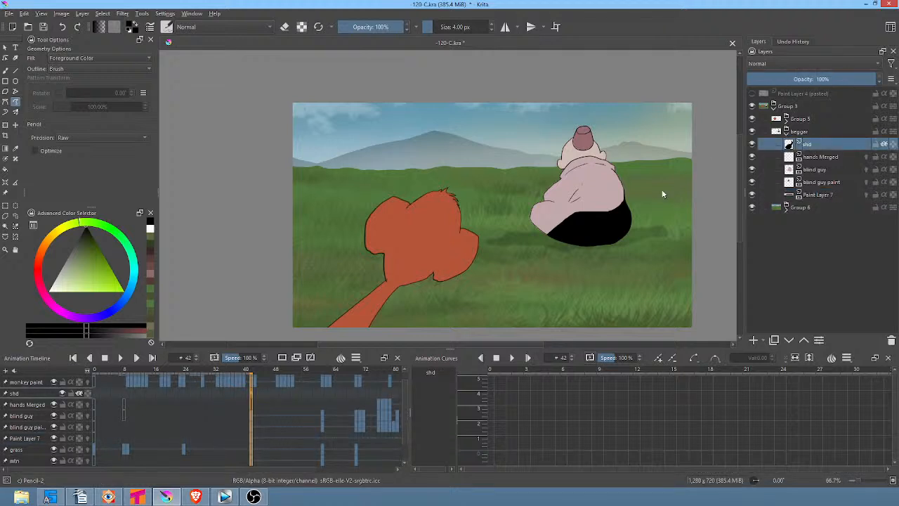
key(e)
mouse_move(611, 184)
mouse_down()
mouse_move(577, 228)
mouse_move(628, 211)
mouse_up()
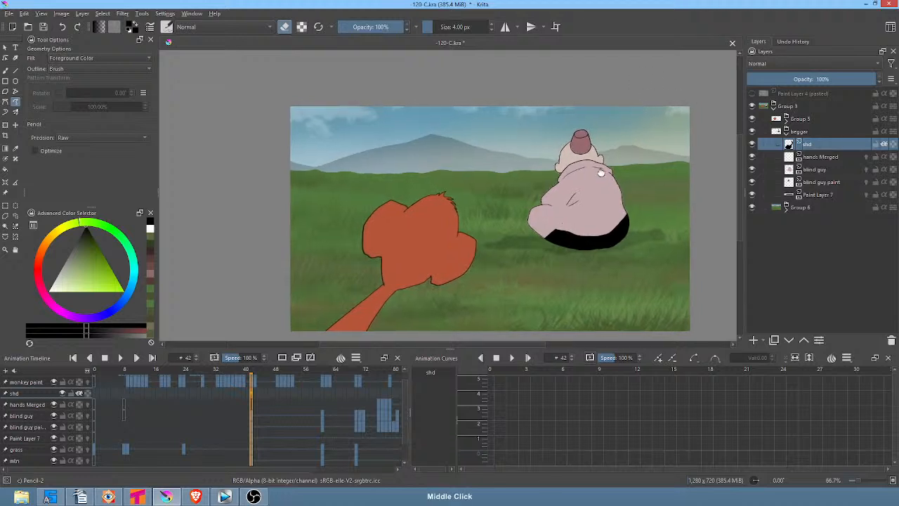
drag(611, 173, 543, 145)
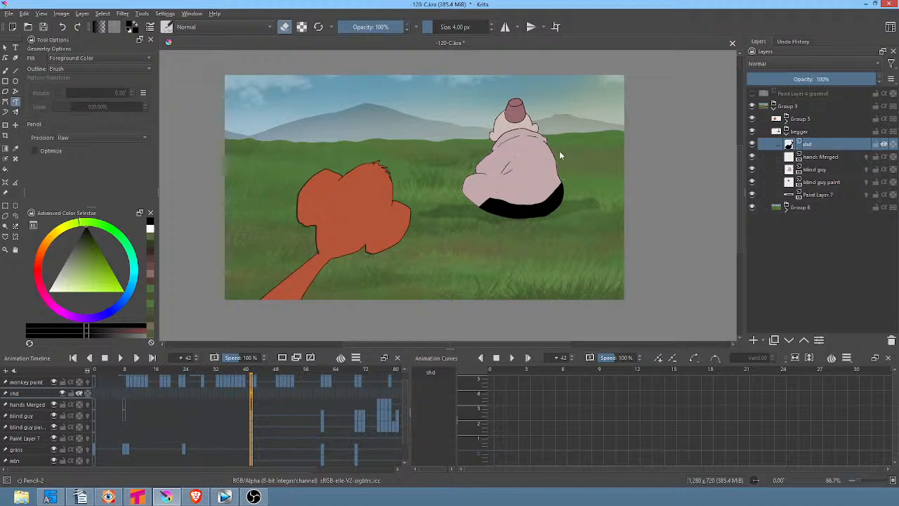
Turn off erasing and fill more black shading on the shd layer along the robe's lower edge and on the head
click(285, 26)
mouse_move(557, 153)
mouse_down()
mouse_move(569, 199)
mouse_move(479, 195)
mouse_move(489, 223)
mouse_move(511, 219)
mouse_up()
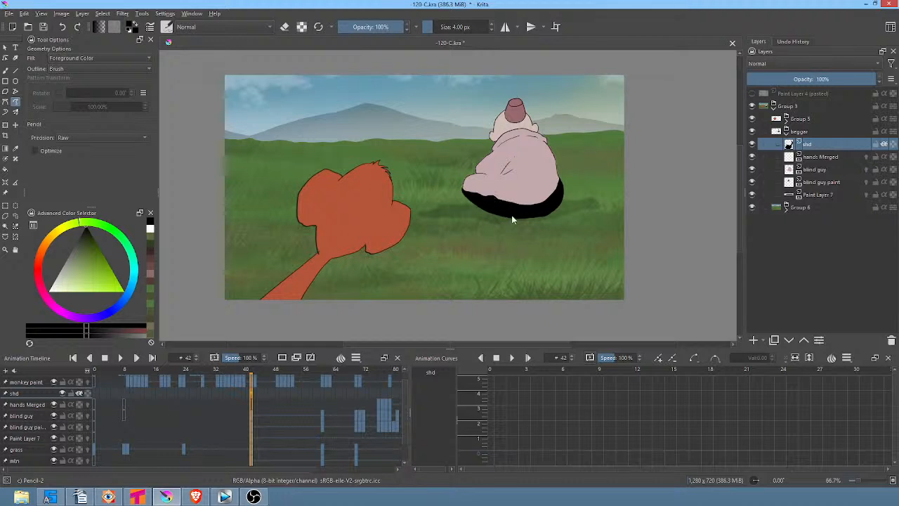
scroll(536, 156, up, 3)
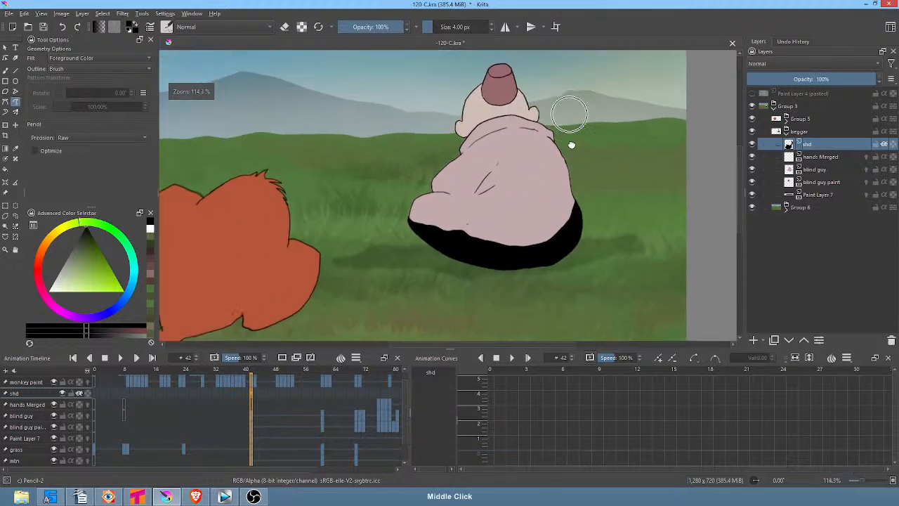
mouse_move(577, 150)
mouse_down()
mouse_move(541, 157)
mouse_move(570, 154)
mouse_move(576, 144)
mouse_up()
mouse_move(557, 104)
mouse_down()
mouse_move(566, 126)
mouse_move(555, 100)
mouse_move(540, 97)
mouse_move(526, 151)
mouse_move(571, 140)
mouse_move(573, 117)
mouse_up()
Set the shd layer's opacity to 12% and draw shadow shapes along the folds of the man's robe
drag(856, 80, 763, 85)
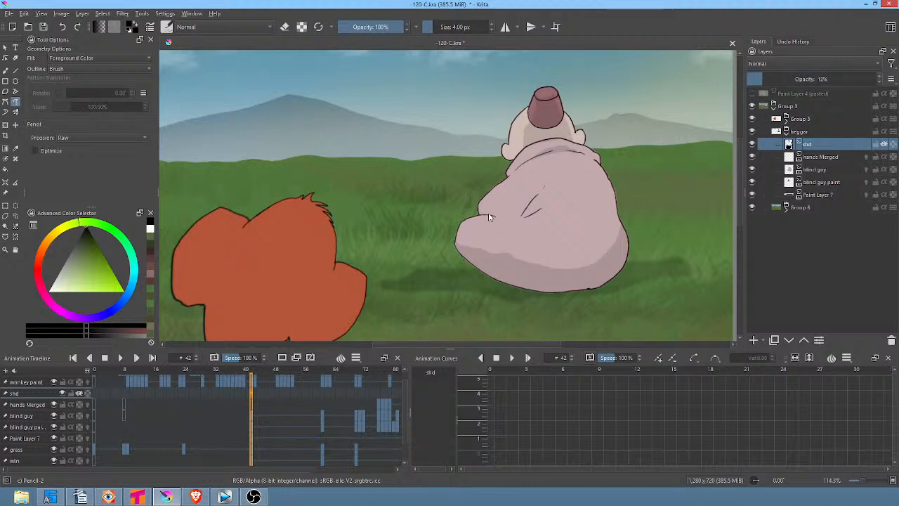
mouse_move(519, 225)
mouse_down()
mouse_move(536, 202)
mouse_move(488, 216)
mouse_up()
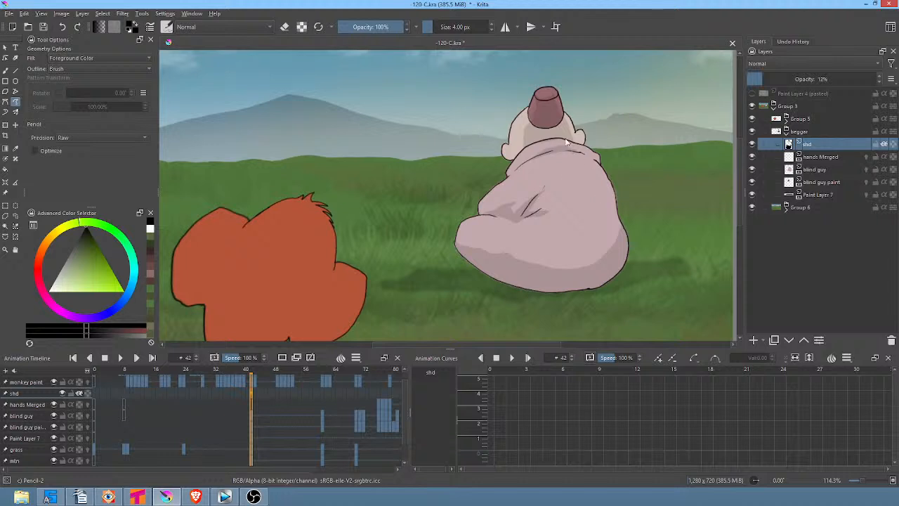
middle_click(576, 187)
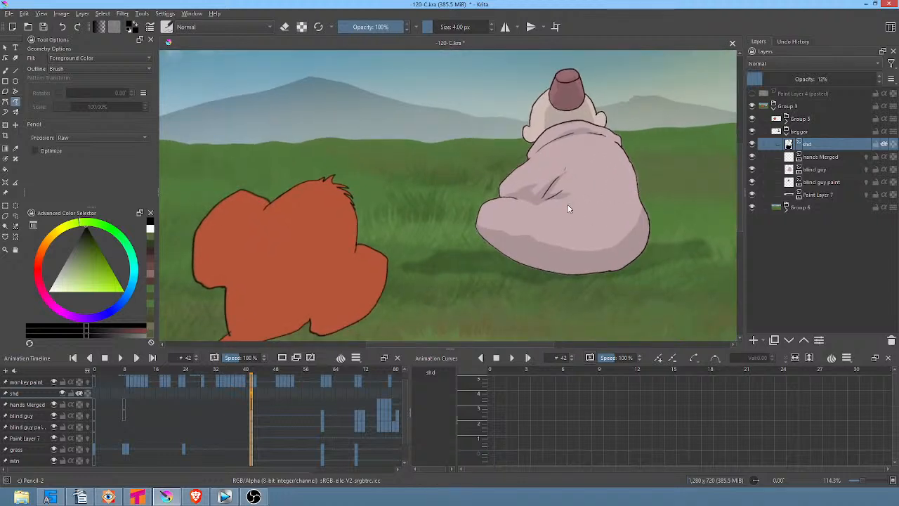
drag(592, 215, 598, 212)
Go to frame 61, where the bearded man and the monkey appear together
drag(387, 409, 296, 392)
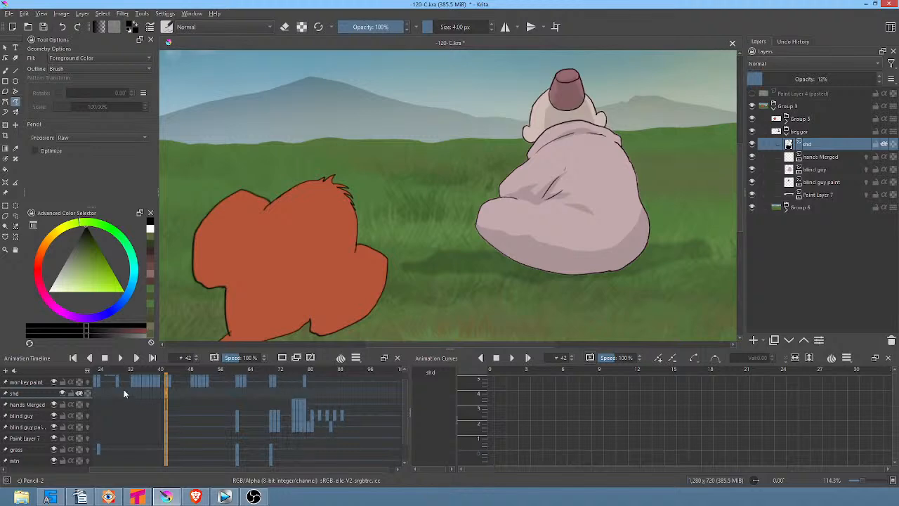
drag(167, 366, 236, 372)
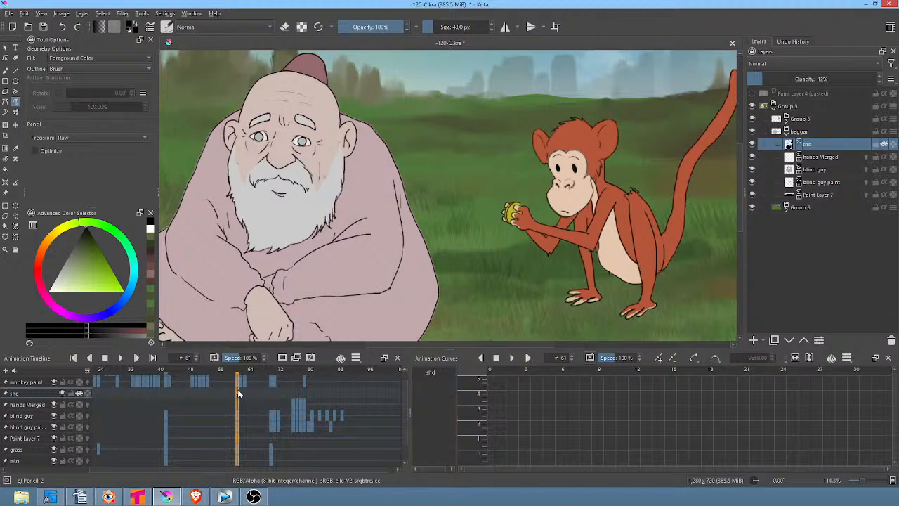
Give the shd layer a keyframe at frame 42 and a blank keyframe at frame 61
click(165, 394)
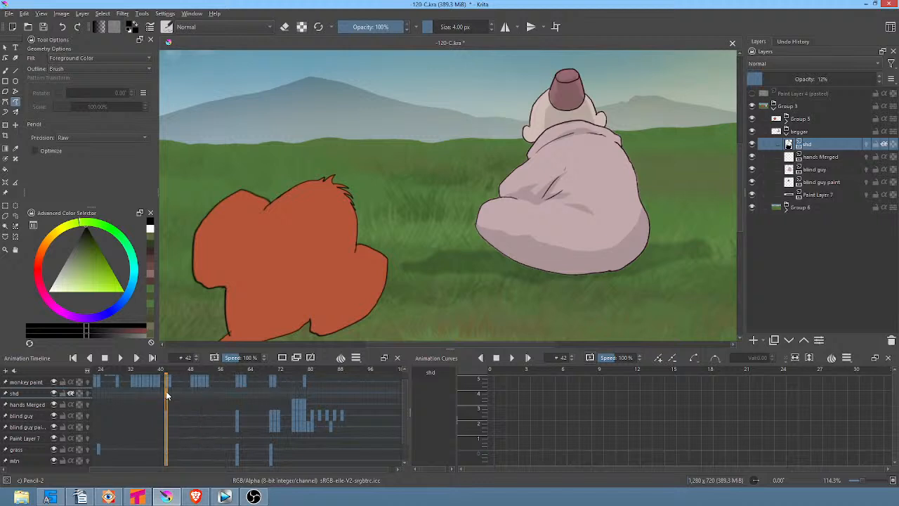
click(170, 391)
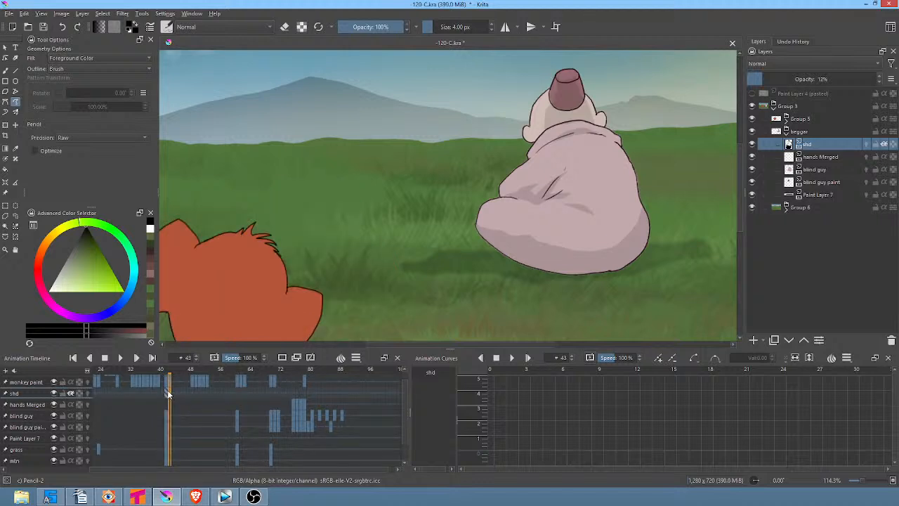
click(166, 390)
drag(166, 377, 238, 392)
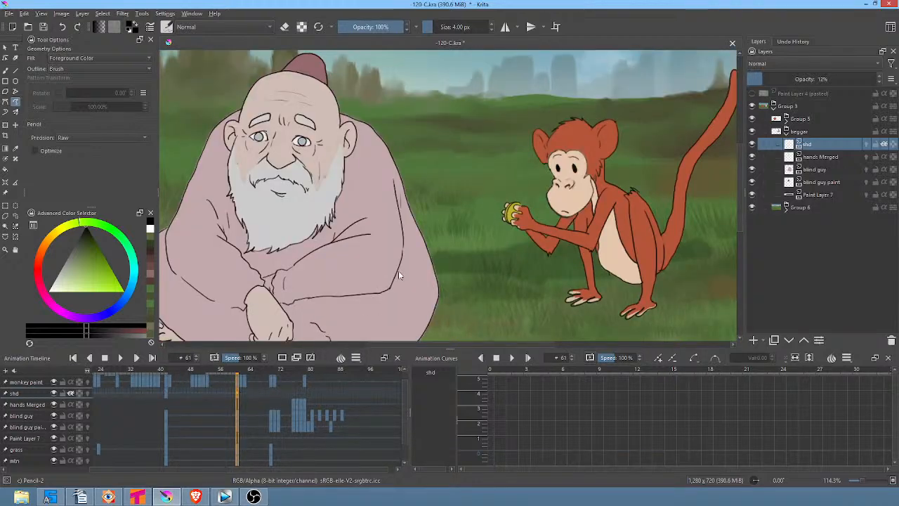
Try one broad shadow shape over the bearded man's face and upper robe on the shd layer, and undo it
drag(399, 271, 628, 306)
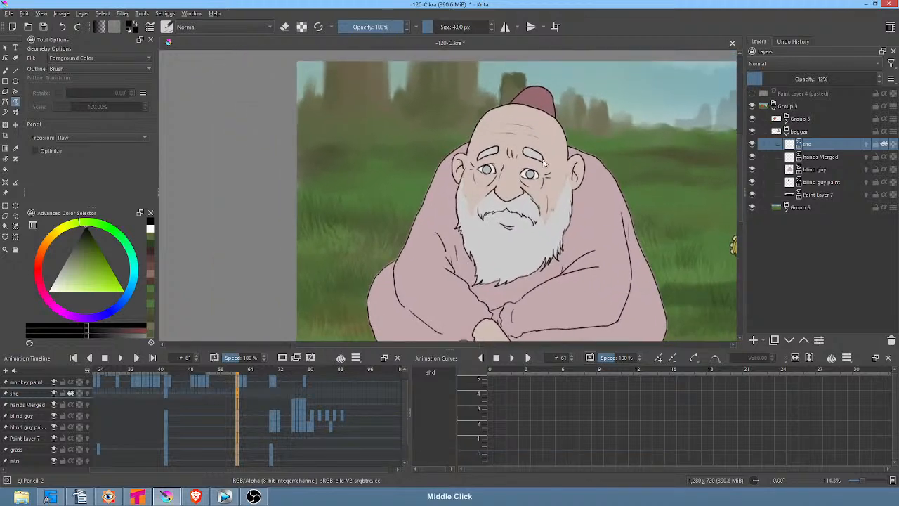
mouse_move(544, 162)
mouse_down()
mouse_move(531, 146)
mouse_move(521, 155)
mouse_move(504, 135)
mouse_move(486, 134)
mouse_move(464, 166)
mouse_move(461, 194)
mouse_move(430, 227)
mouse_move(433, 275)
mouse_move(472, 313)
mouse_move(536, 313)
mouse_move(608, 259)
mouse_move(572, 169)
mouse_move(549, 142)
mouse_up()
middle_click(634, 231)
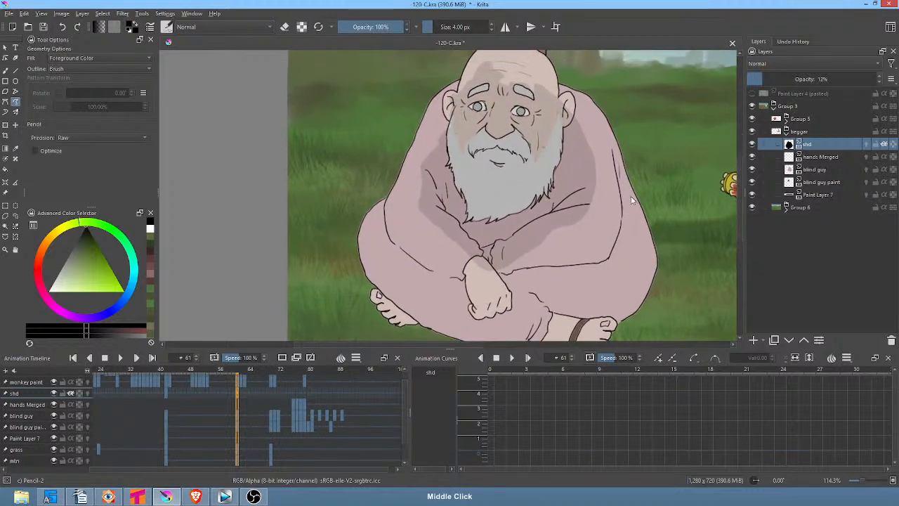
key(ctrl+z)
middle_click(620, 238)
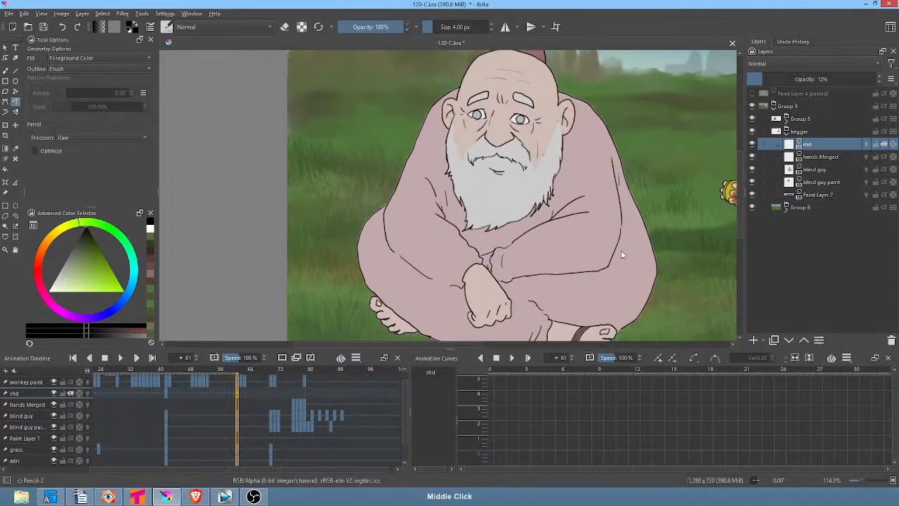
middle_click(621, 254)
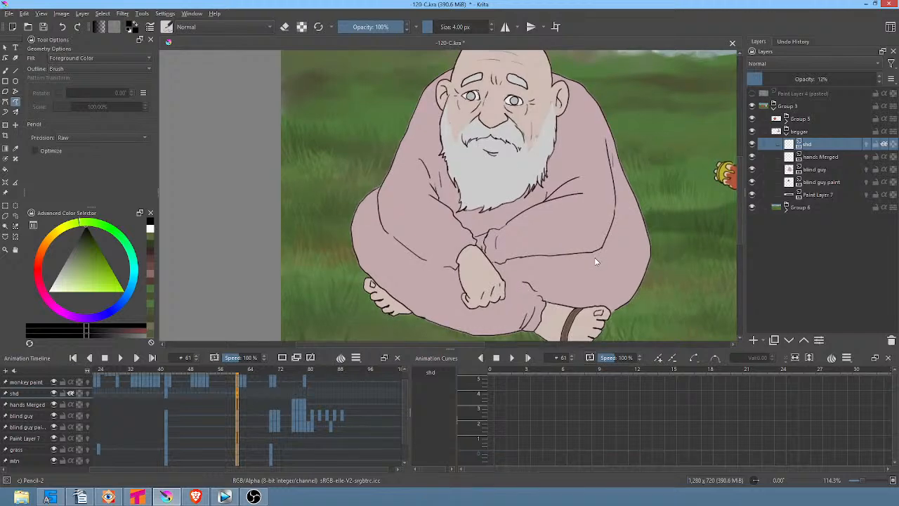
Draw shadow shapes on the shd layer under the nose, around the eyes, on the beard and on the robe behind it
middle_click(579, 185)
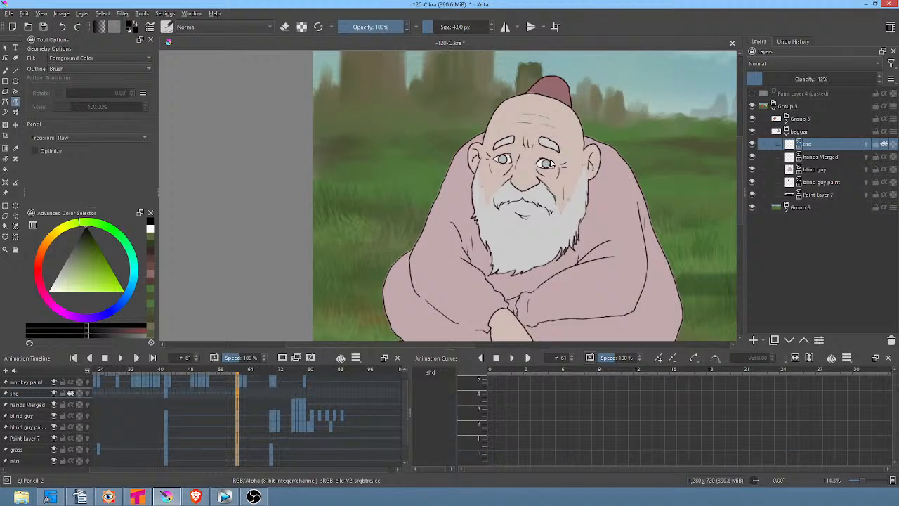
mouse_move(542, 181)
mouse_down()
mouse_move(531, 191)
mouse_move(511, 182)
mouse_move(528, 200)
mouse_move(544, 184)
mouse_up()
key(ctrl+z)
key(ctrl+z)
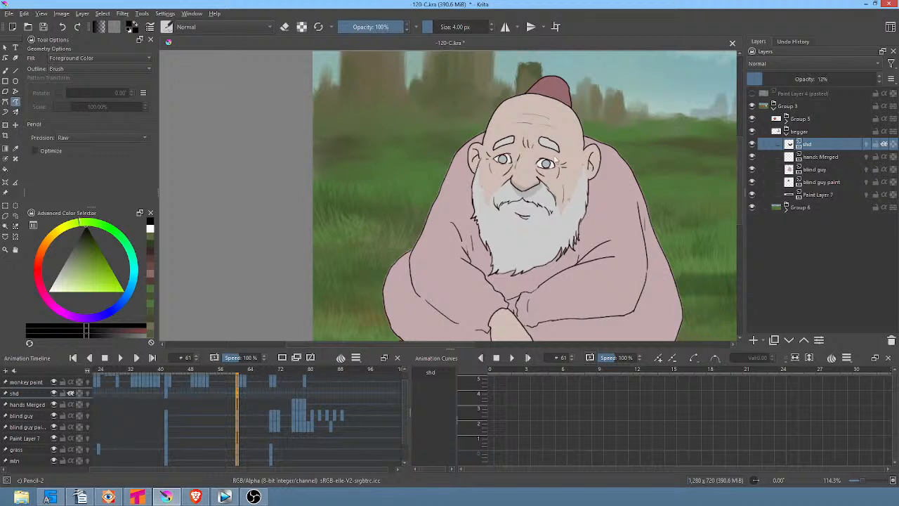
mouse_move(555, 144)
mouse_down()
mouse_move(536, 154)
mouse_move(542, 179)
mouse_move(565, 160)
mouse_move(517, 139)
mouse_move(494, 147)
mouse_move(490, 174)
mouse_move(520, 177)
mouse_move(523, 144)
mouse_up()
key(ctrl+z)
key(ctrl+z)
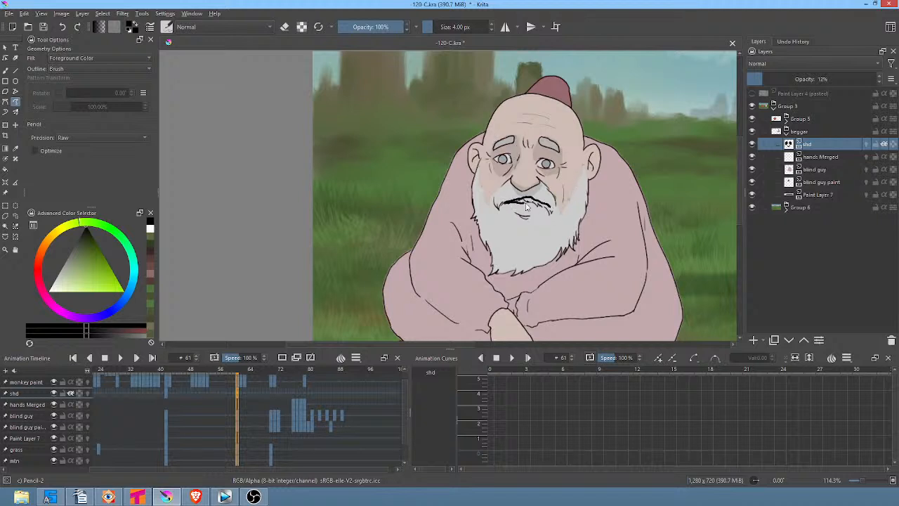
mouse_move(585, 201)
mouse_down()
mouse_move(567, 241)
mouse_move(527, 259)
mouse_move(496, 244)
mouse_move(479, 220)
mouse_move(472, 254)
mouse_move(484, 275)
mouse_move(510, 299)
mouse_move(527, 298)
mouse_move(589, 262)
mouse_move(608, 243)
mouse_move(597, 198)
mouse_move(588, 199)
mouse_up()
scroll(589, 188, down, 3)
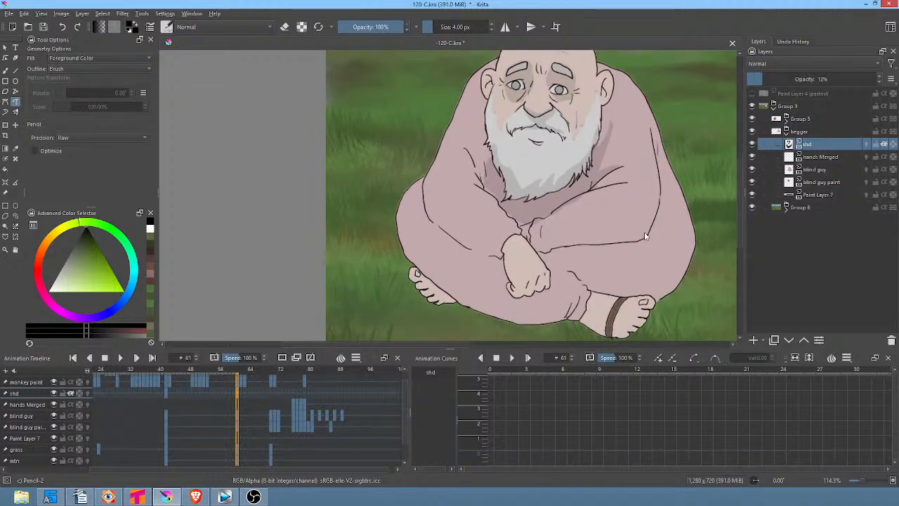
Shade the underside of the man's right-hand sleeve and the robe over the knee beneath it
mouse_move(653, 227)
mouse_down()
mouse_move(648, 241)
mouse_move(603, 238)
mouse_move(627, 217)
mouse_up()
mouse_move(569, 243)
mouse_down()
mouse_move(533, 247)
mouse_move(554, 267)
mouse_move(648, 271)
mouse_move(655, 260)
mouse_move(642, 258)
mouse_move(660, 219)
mouse_move(659, 199)
mouse_move(640, 238)
mouse_move(692, 237)
mouse_move(669, 275)
mouse_move(576, 278)
mouse_move(595, 294)
mouse_move(655, 304)
mouse_up()
drag(709, 227, 708, 220)
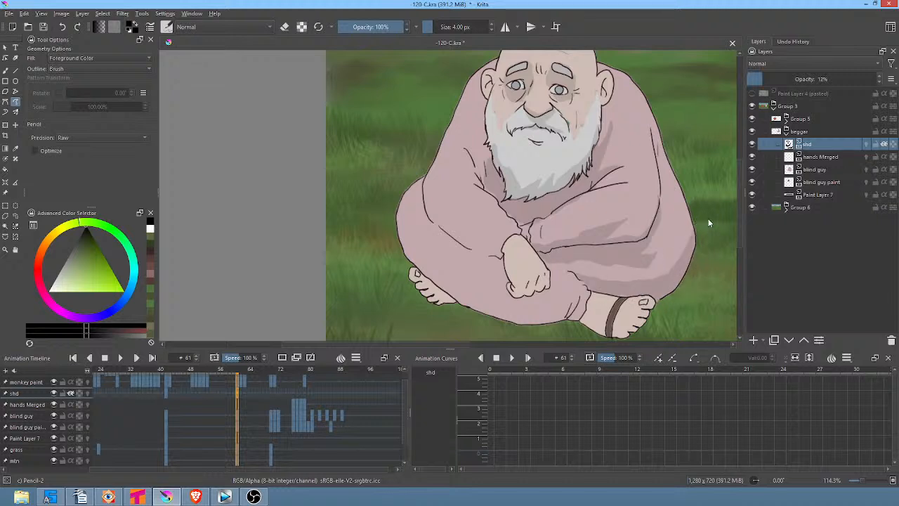
Shade the folded hand, the left-hand sleeve and knee, the lower robe folds and the bare ankle
mouse_move(541, 279)
mouse_down()
mouse_move(516, 284)
mouse_move(502, 248)
mouse_move(479, 226)
mouse_move(441, 214)
mouse_move(431, 179)
mouse_move(412, 199)
mouse_move(455, 280)
mouse_move(521, 306)
mouse_move(545, 304)
mouse_move(555, 281)
mouse_up()
mouse_move(601, 324)
mouse_down()
mouse_move(590, 335)
mouse_move(599, 302)
mouse_move(588, 320)
mouse_move(436, 271)
mouse_move(397, 217)
mouse_move(484, 325)
mouse_move(502, 318)
mouse_up()
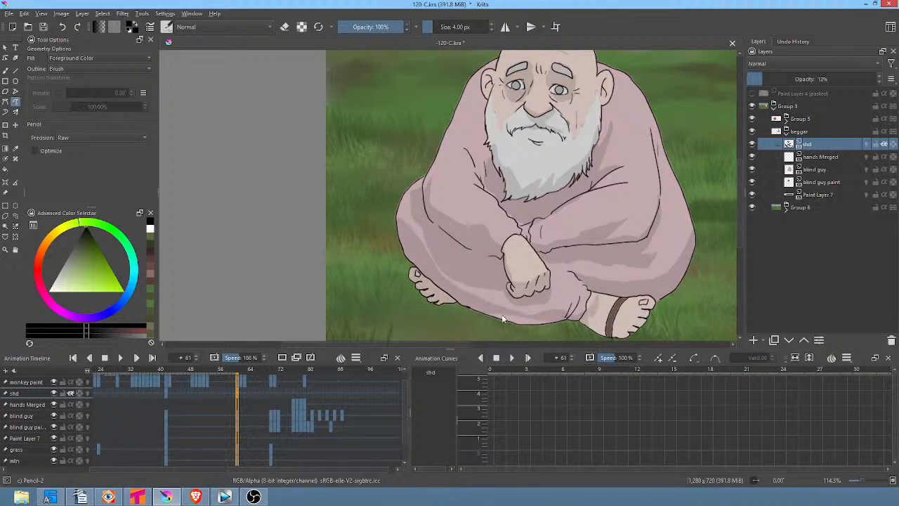
mouse_move(432, 233)
mouse_down()
mouse_move(403, 274)
mouse_move(515, 316)
mouse_move(436, 251)
mouse_up()
drag(543, 321, 587, 314)
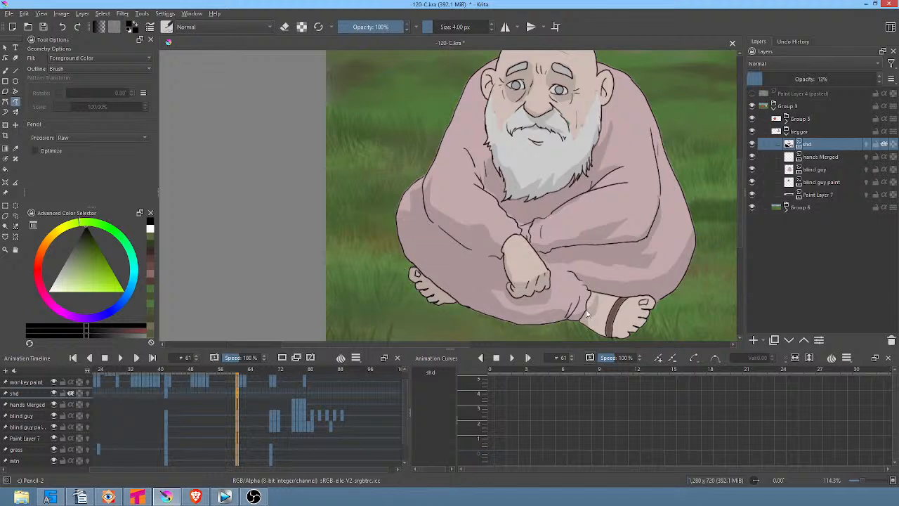
mouse_move(652, 303)
mouse_down()
mouse_move(634, 309)
mouse_move(639, 323)
mouse_move(619, 330)
mouse_move(601, 298)
mouse_move(609, 344)
mouse_up()
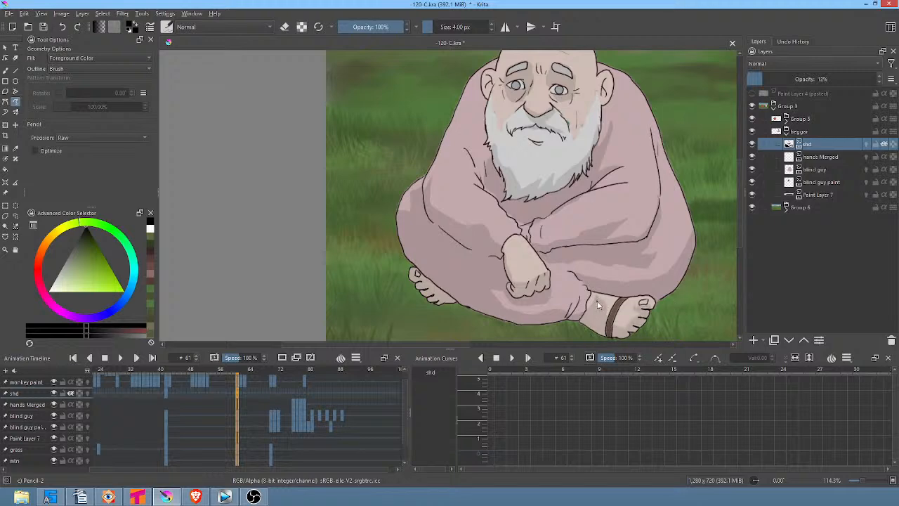
Draw a wide ground shadow on Paint Layer 7 around the seated man at frame 61
click(818, 196)
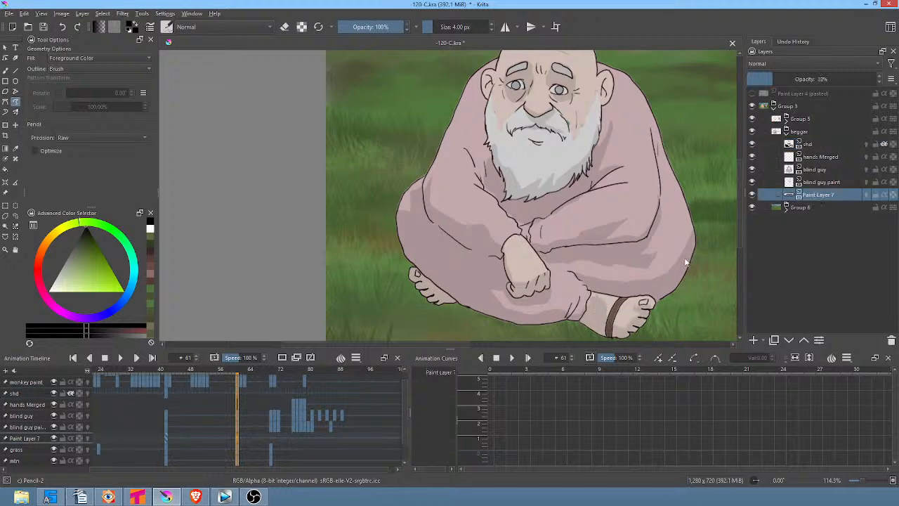
drag(642, 230, 648, 201)
scroll(628, 184, down, 3)
drag(592, 187, 417, 204)
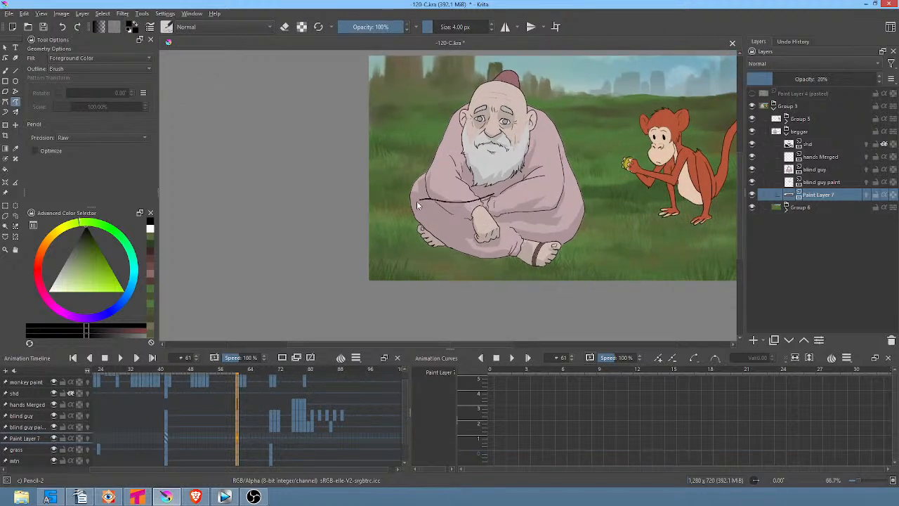
drag(498, 270, 589, 269)
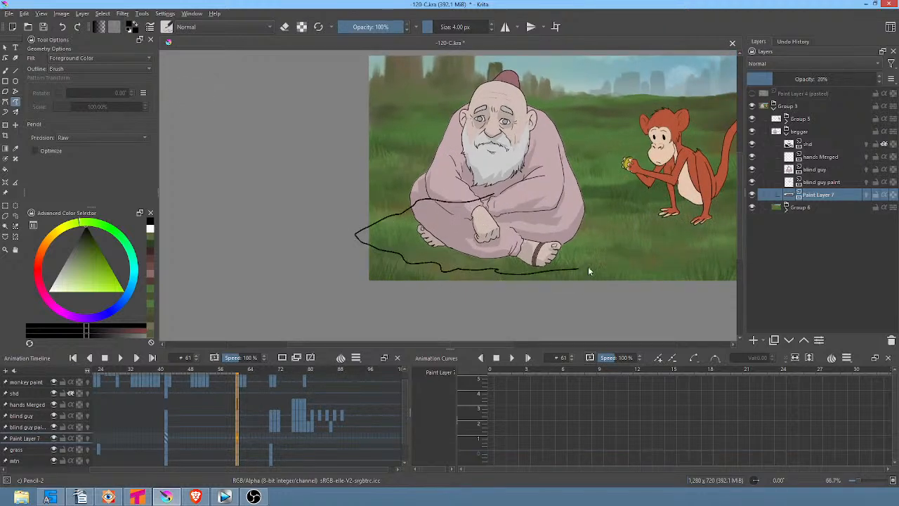
drag(677, 242, 621, 219)
drag(529, 210, 492, 215)
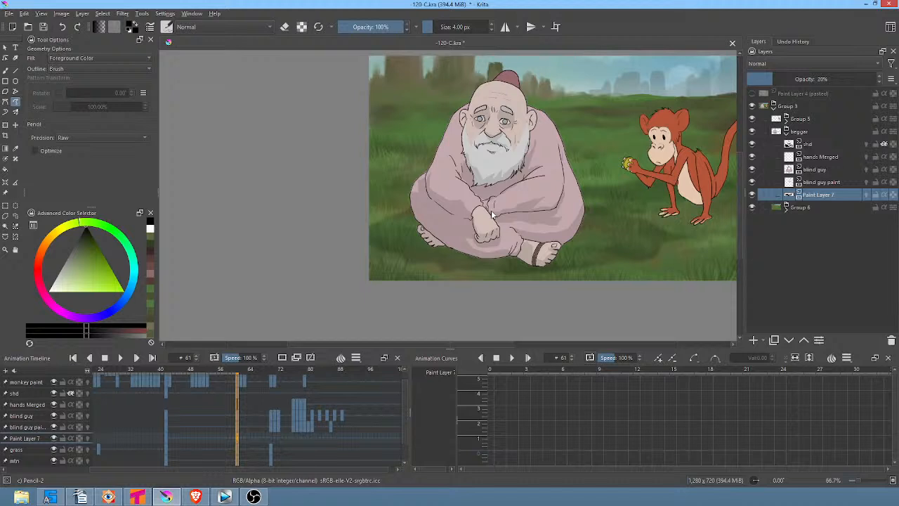
drag(591, 159, 532, 192)
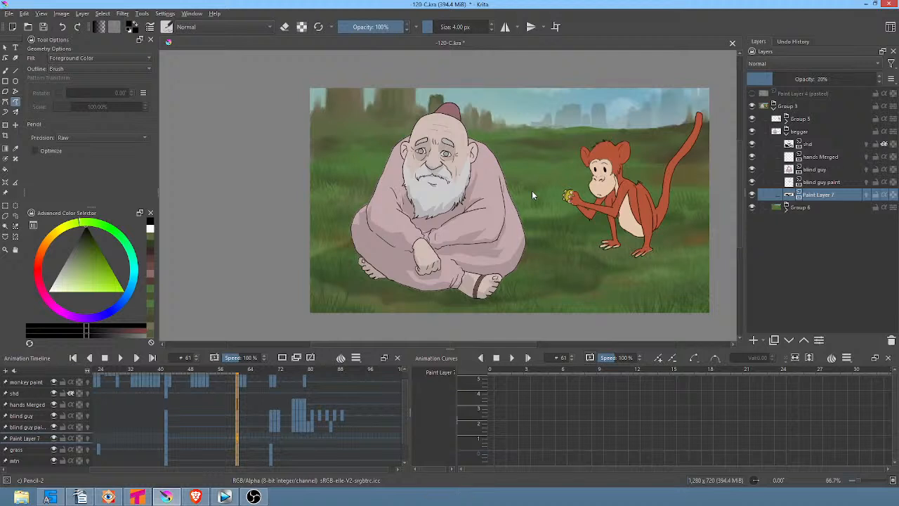
Select the beggar group, go to frame 42 and start a Liquify transform on it
click(797, 133)
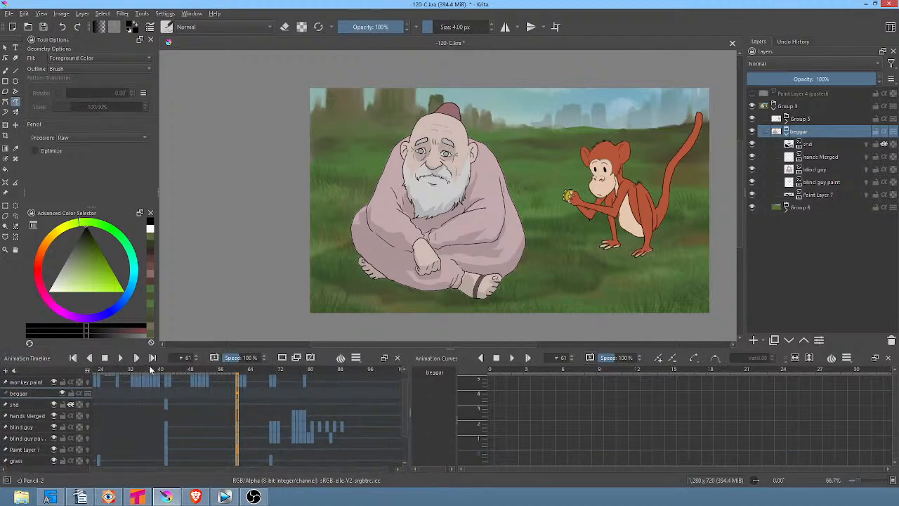
mouse_move(117, 368)
mouse_down()
mouse_move(134, 370)
mouse_move(95, 371)
mouse_move(215, 378)
mouse_move(94, 379)
mouse_move(126, 383)
mouse_up()
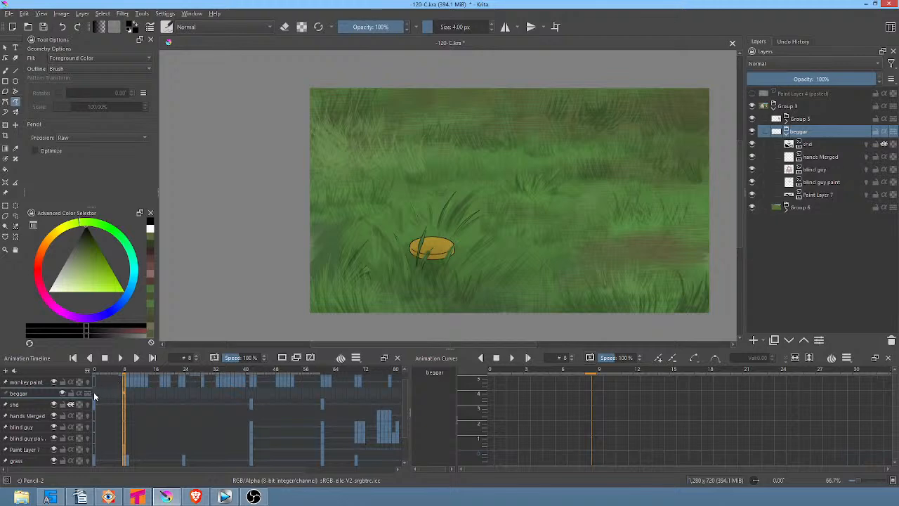
click(92, 390)
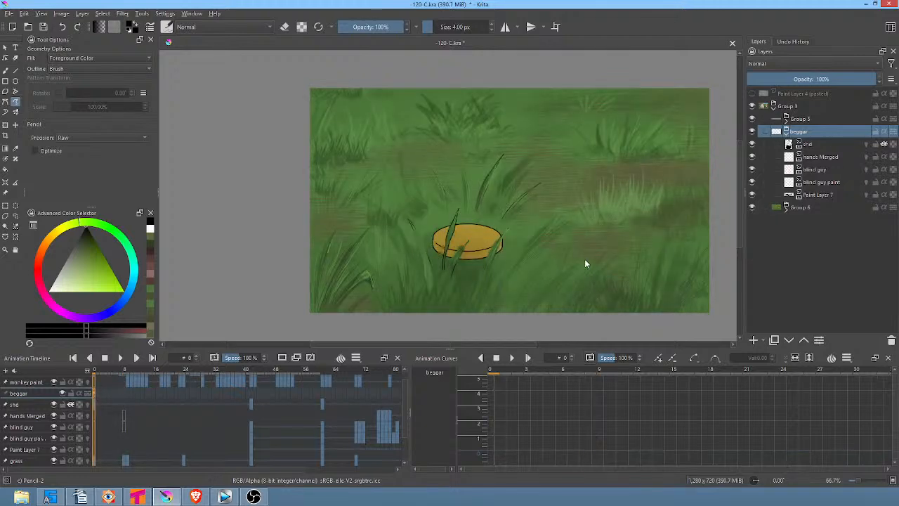
click(125, 368)
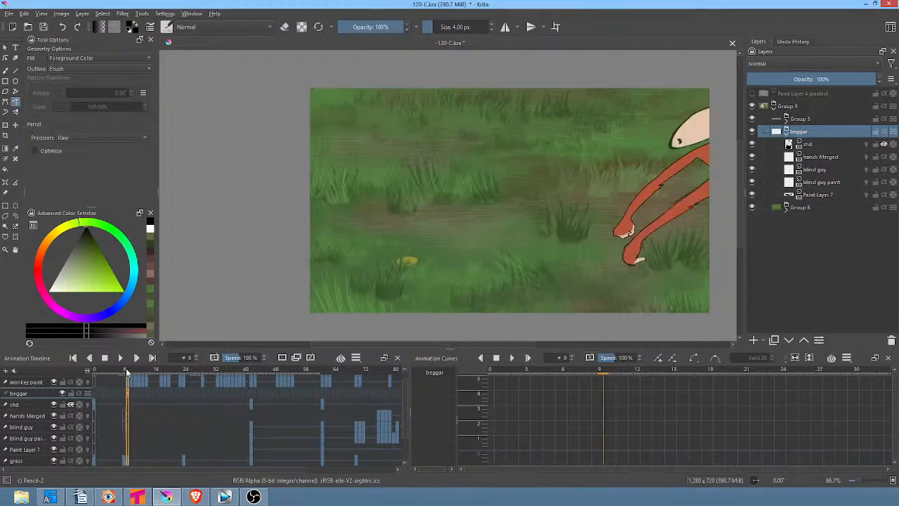
drag(126, 369, 251, 380)
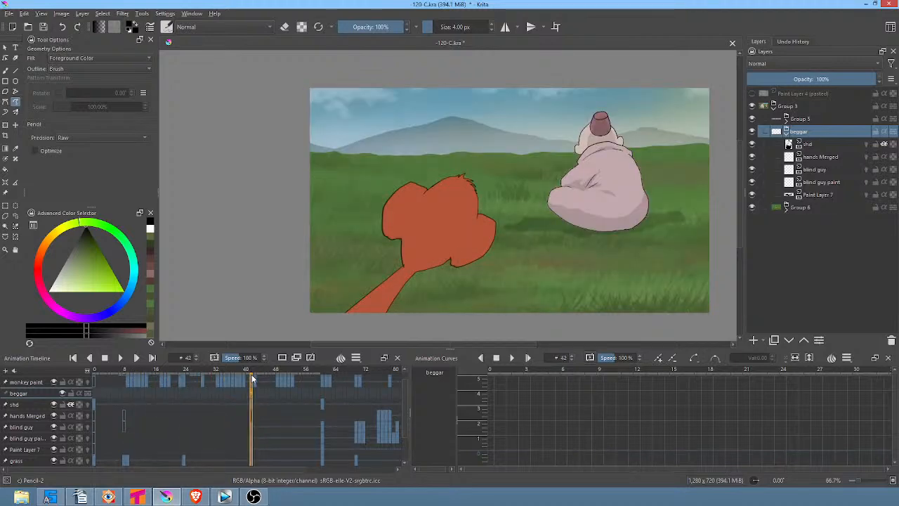
key(ctrl+t)
right_click(596, 152)
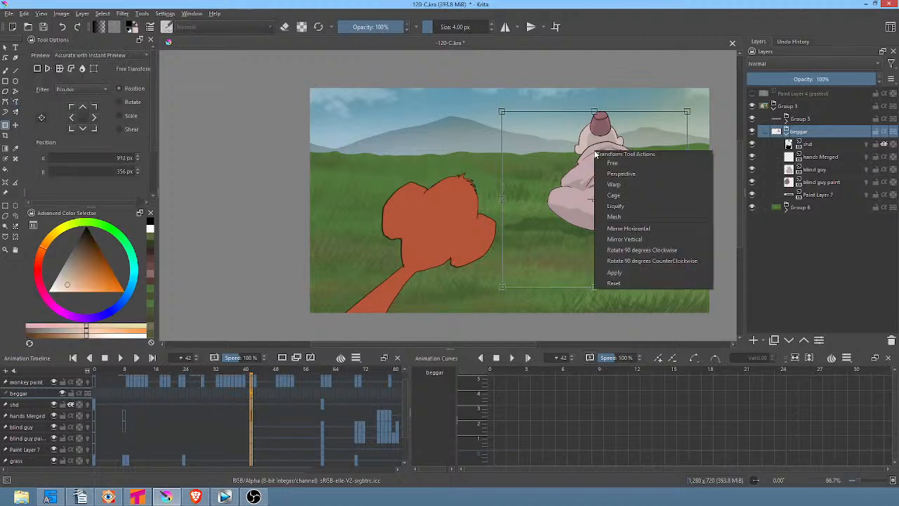
click(615, 205)
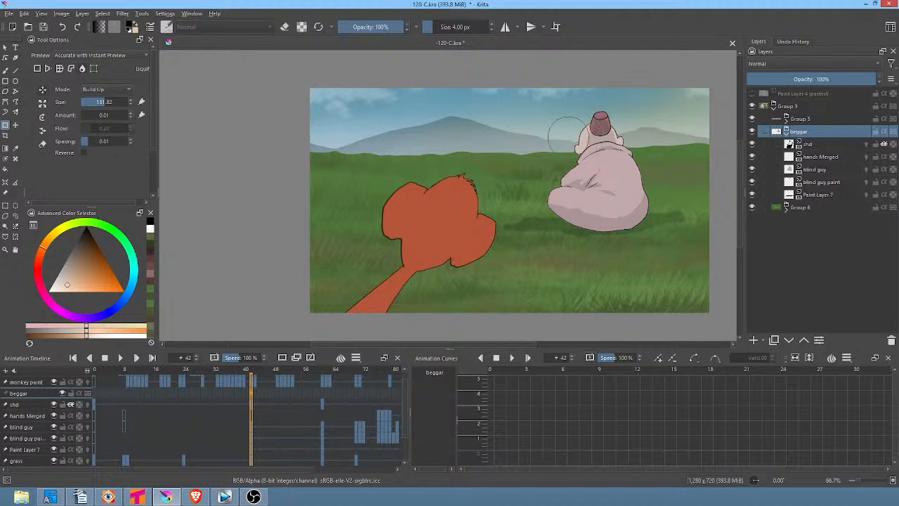
At frame 42, mirror the canvas horizontally, push the beggar's larger ear and that side of his head inward with Liquify at size 78.11, and unmirror it
drag(571, 137, 577, 136)
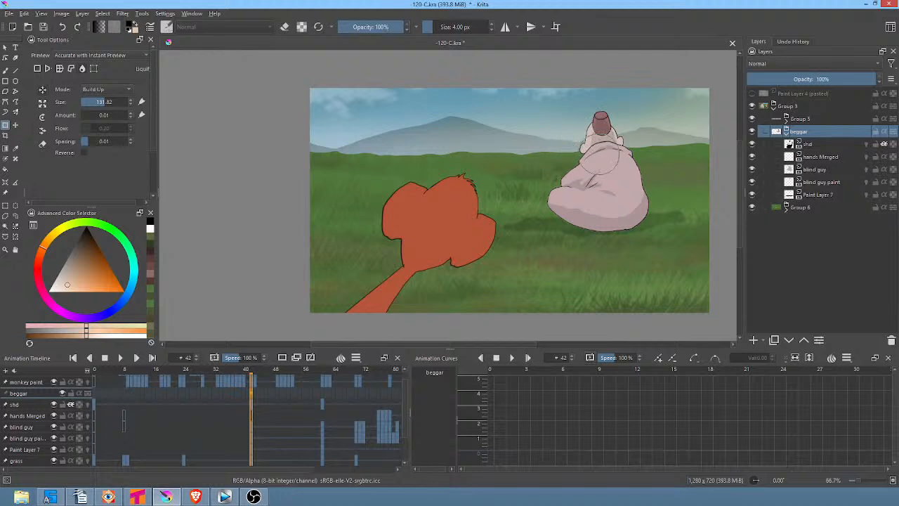
key(ctrl+z)
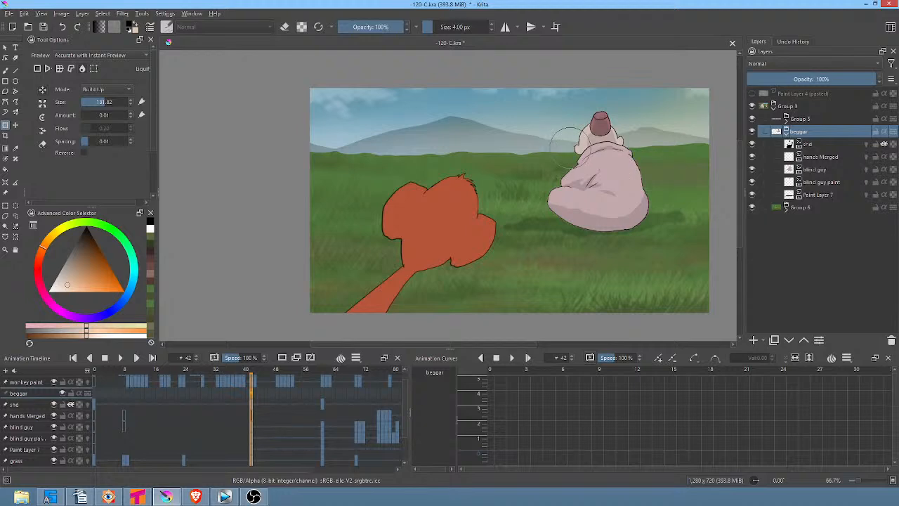
drag(597, 148, 566, 211)
drag(560, 220, 624, 178)
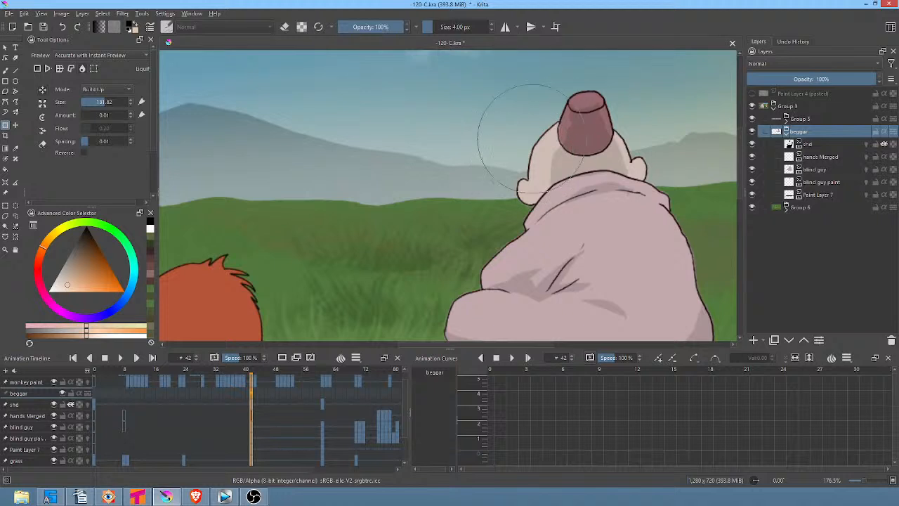
key(m)
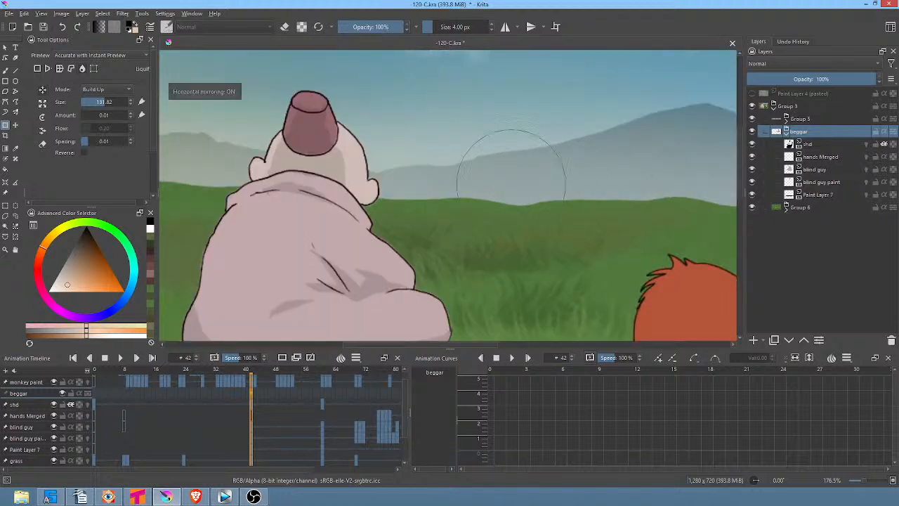
drag(501, 170, 610, 178)
drag(540, 181, 494, 198)
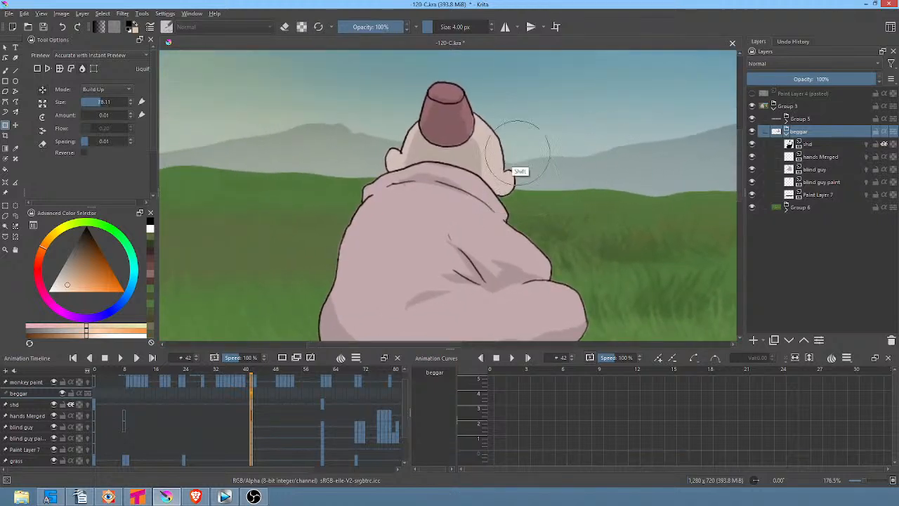
mouse_move(510, 143)
mouse_down()
mouse_move(517, 163)
mouse_move(510, 179)
mouse_move(514, 167)
mouse_move(522, 194)
mouse_up()
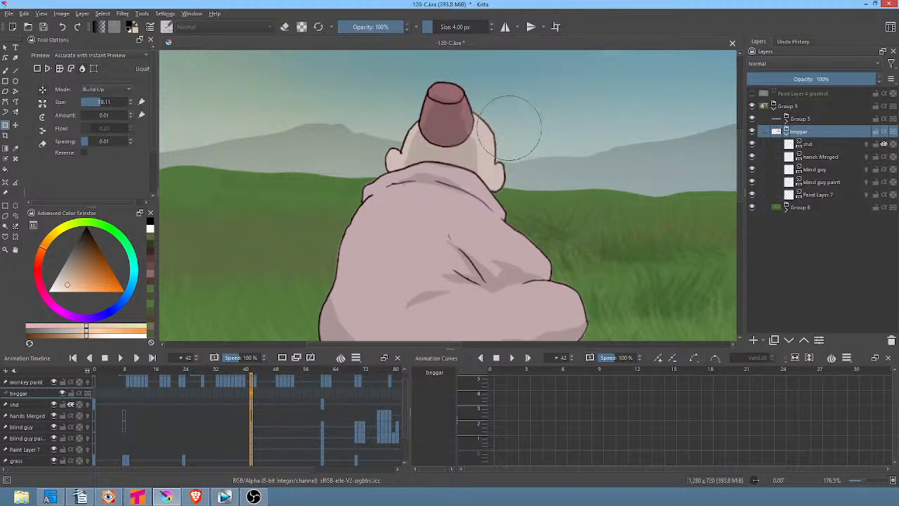
mouse_move(509, 129)
mouse_down()
mouse_move(482, 82)
mouse_move(422, 88)
mouse_move(464, 84)
mouse_move(457, 81)
mouse_up()
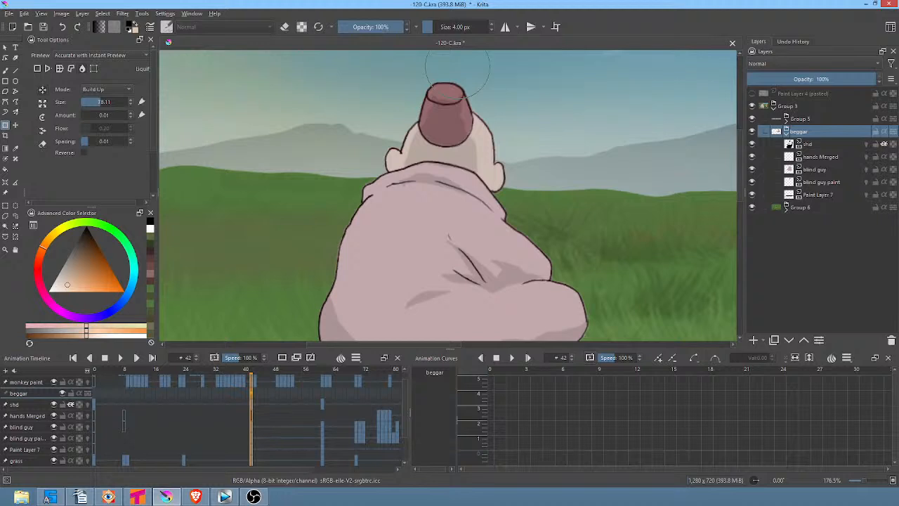
key(m)
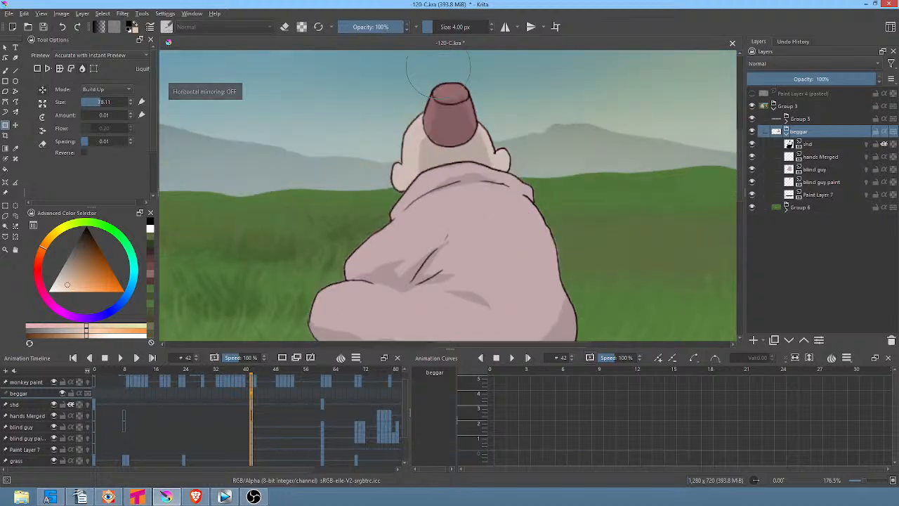
scroll(549, 147, down, 3)
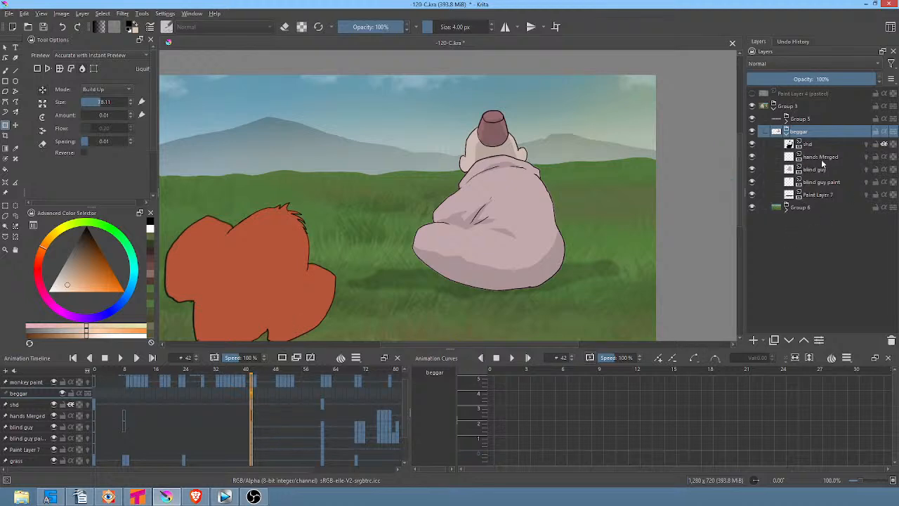
Select the blind guy layer and go to frame 61, framing the seated man's face
click(818, 169)
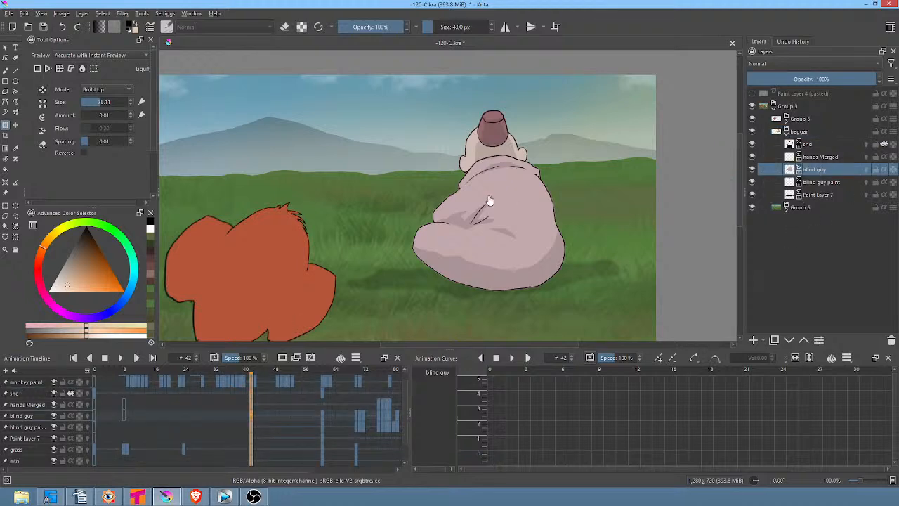
key(Up)
drag(426, 192, 527, 199)
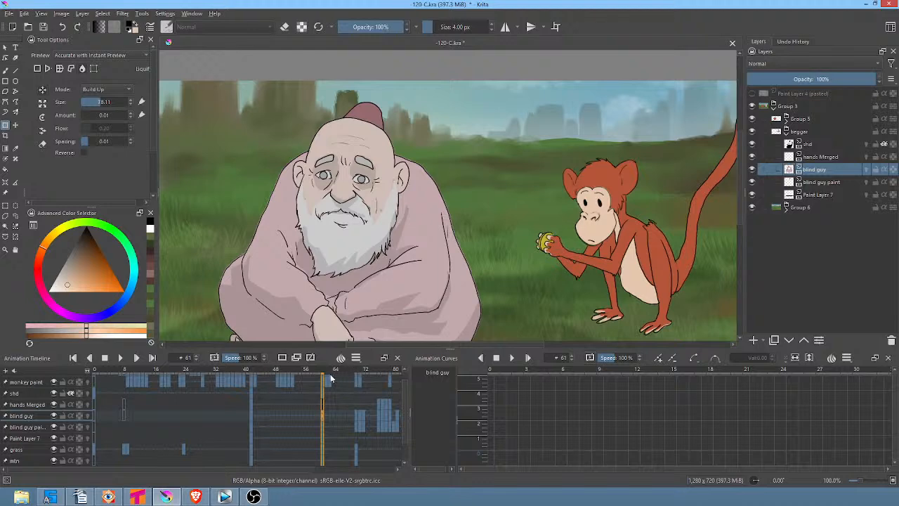
mouse_move(326, 376)
mouse_down()
mouse_move(369, 371)
mouse_move(324, 372)
mouse_up()
drag(365, 203, 512, 205)
drag(512, 205, 513, 186)
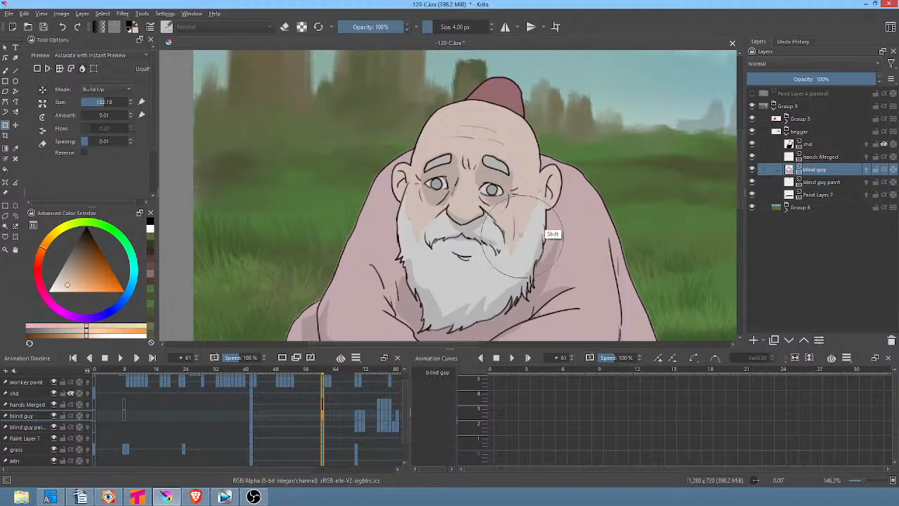
Try to push the man's right-hand cheek and ear inward on the blind guy layer with a larger Liquify brush, and undo it
mouse_move(524, 239)
shift+mouse_down()
mouse_move(586, 188)
mouse_move(541, 182)
mouse_move(538, 172)
shift+mouse_up()
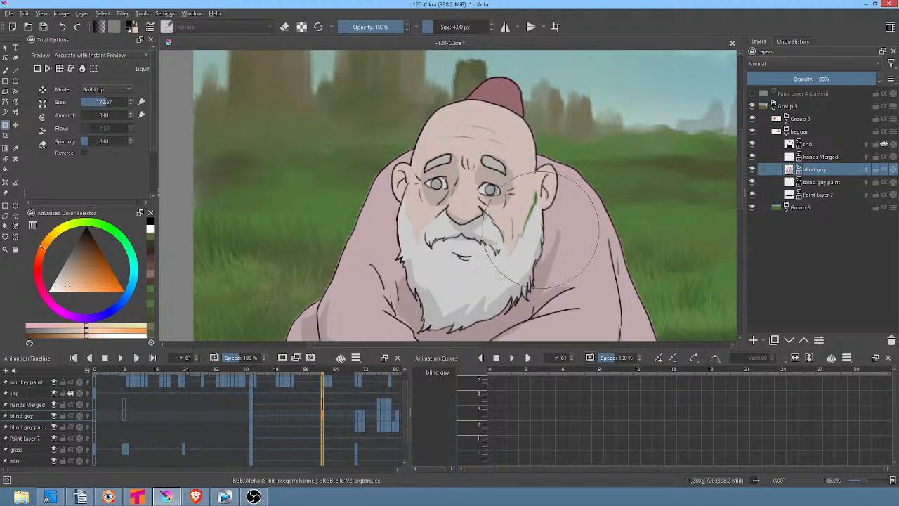
drag(546, 228, 539, 229)
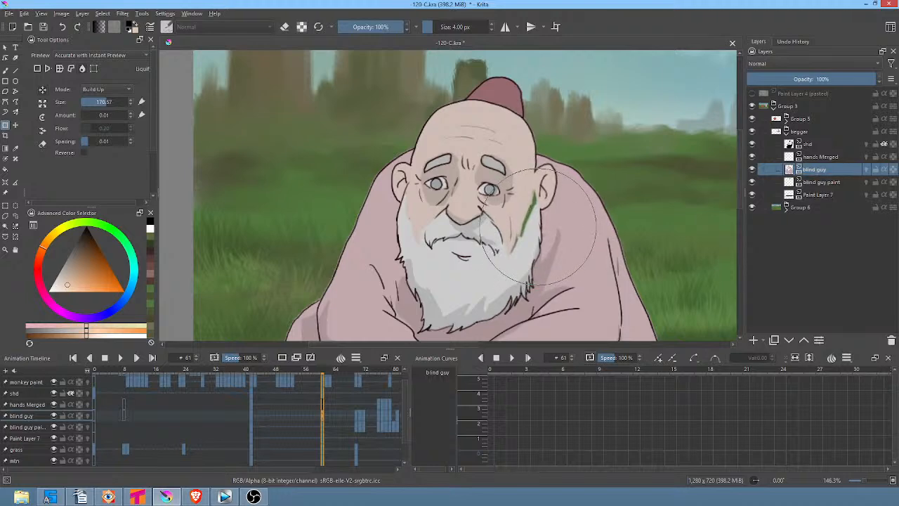
key(ctrl+z)
key(ctrl+z)
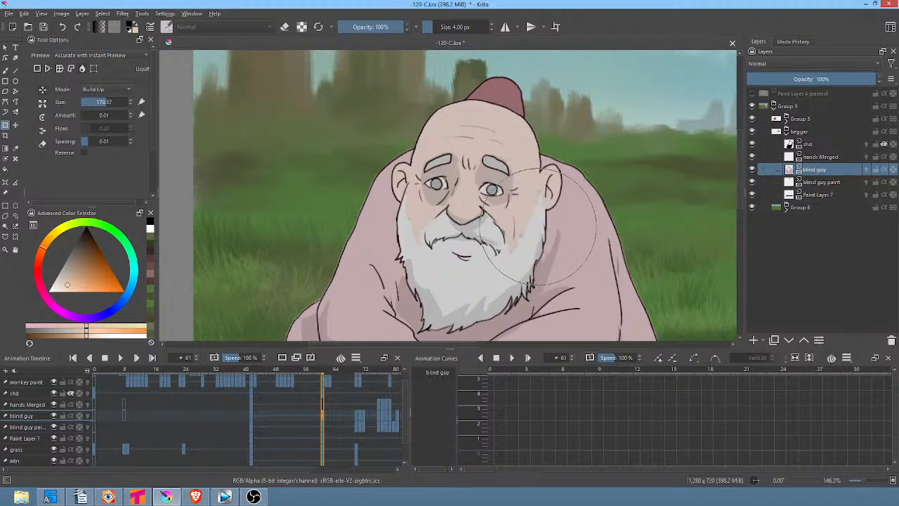
Select the beggar group and push both sides of the man's face inward with the Liquify brush at size 170.57
click(809, 134)
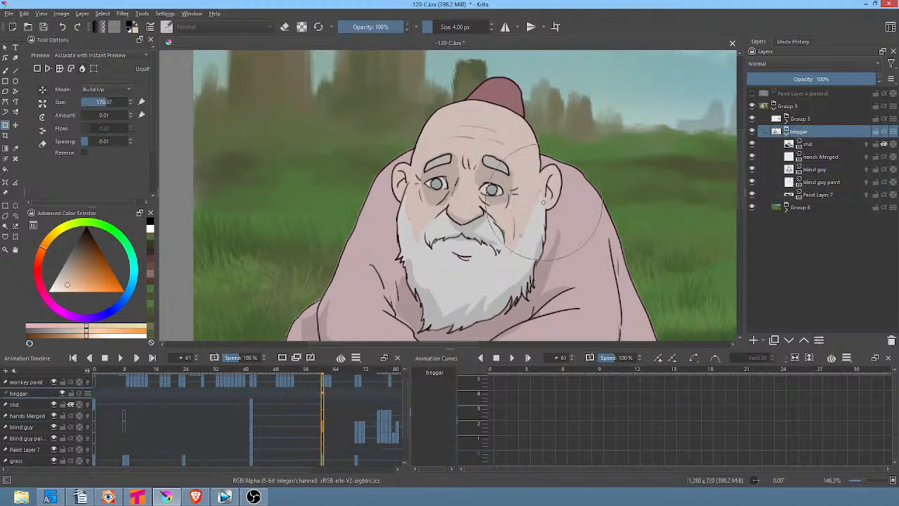
mouse_move(550, 194)
mouse_down()
mouse_move(542, 229)
mouse_move(552, 219)
mouse_move(555, 243)
mouse_up()
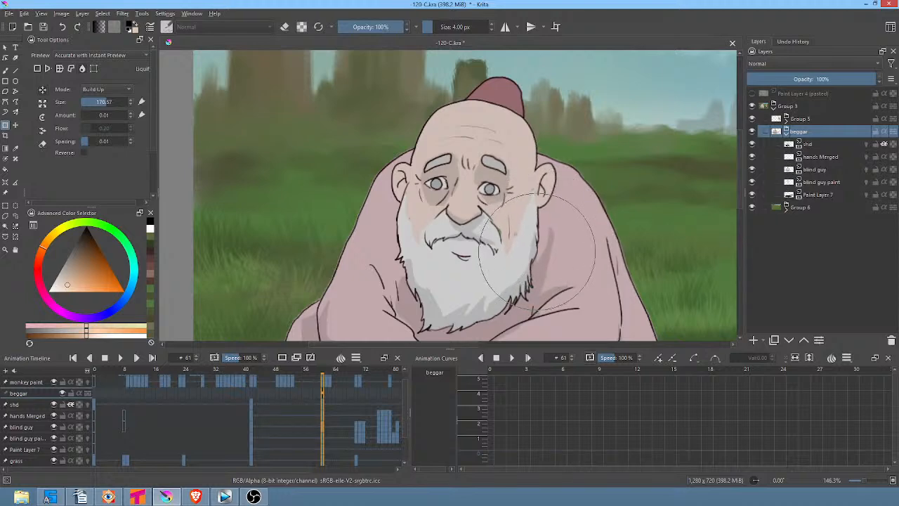
drag(394, 207, 397, 204)
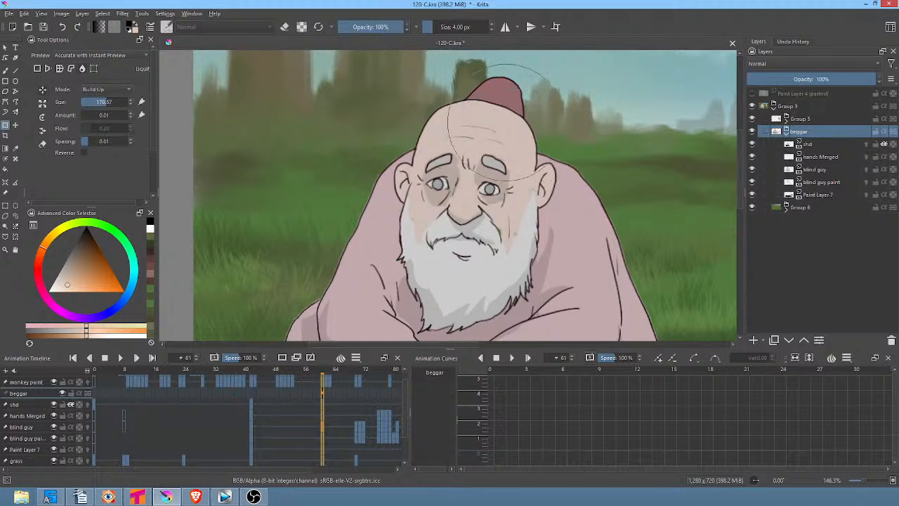
Reduce the Liquify brush size to 88.25 and nudge the right-hand edge of the man's beard inward
shift+drag(506, 163, 453, 205)
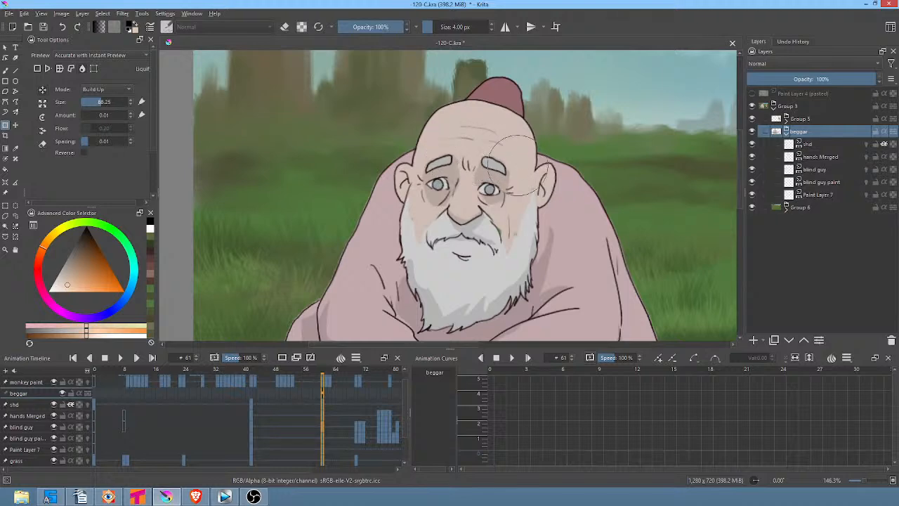
drag(553, 231, 589, 209)
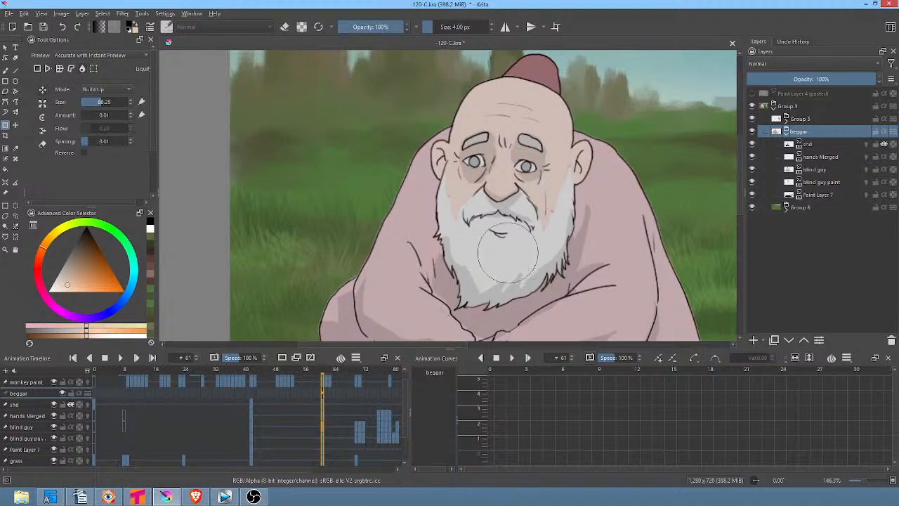
scroll(476, 288, down, 1)
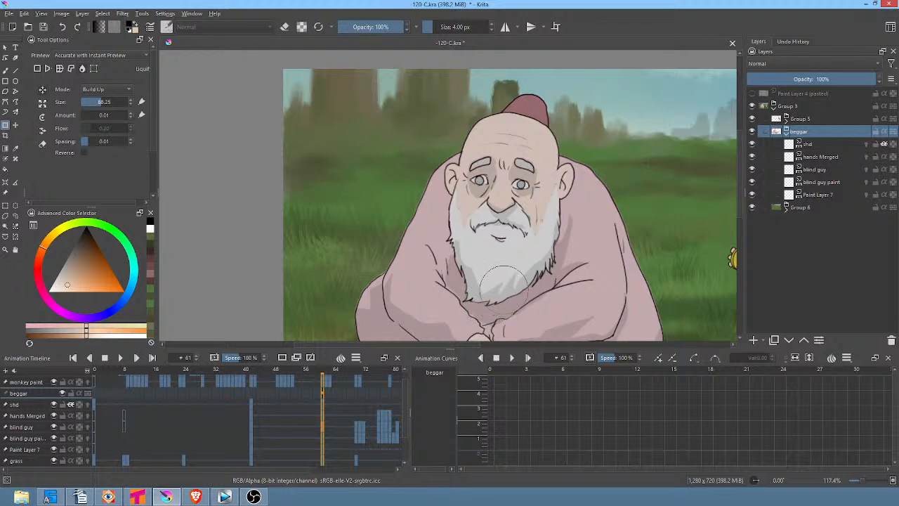
mouse_move(592, 234)
mouse_down()
mouse_move(606, 181)
mouse_move(605, 200)
mouse_up()
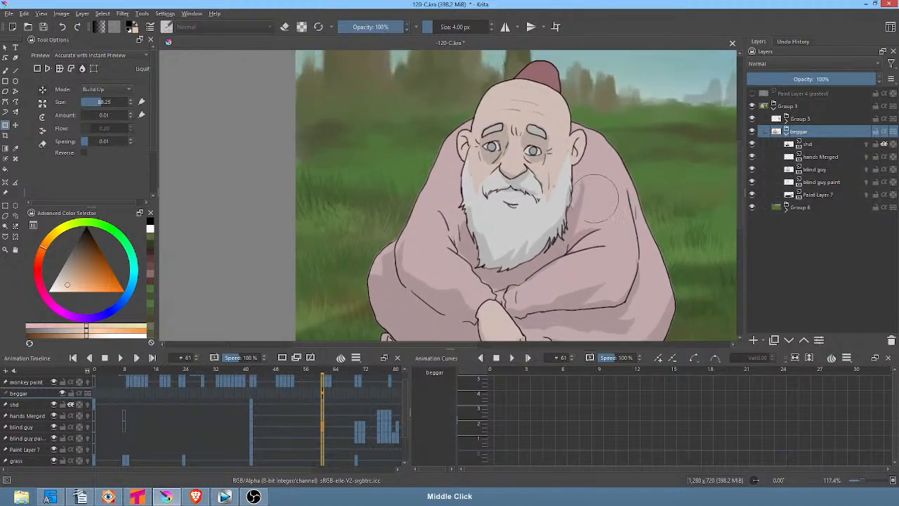
mouse_move(568, 236)
mouse_down()
mouse_move(560, 226)
mouse_move(569, 213)
mouse_move(565, 229)
mouse_up()
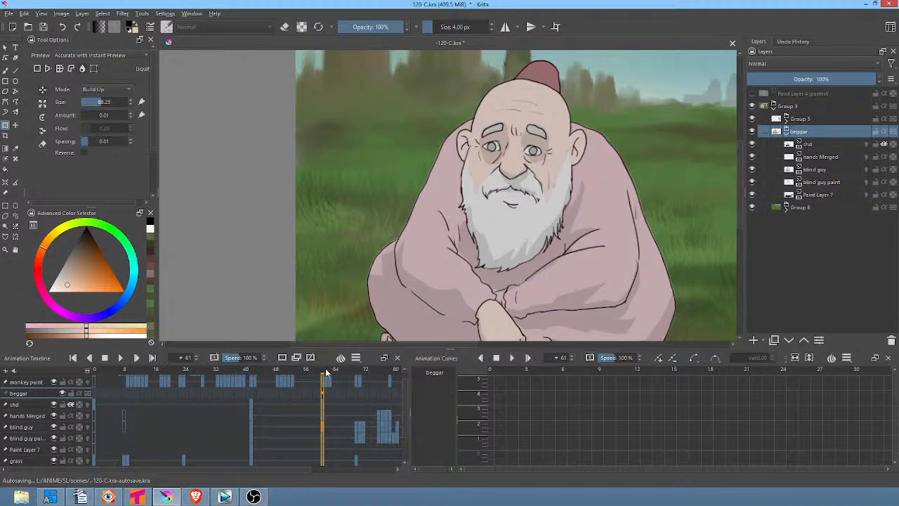
Scrub between frames 61, 67 and 70 to compare the reshaped beggar across the animation
drag(326, 373, 344, 369)
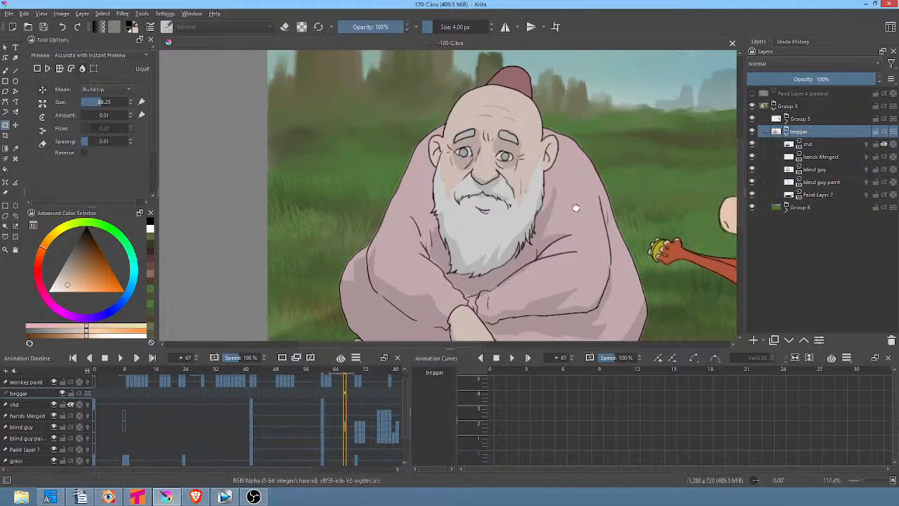
scroll(575, 208, down, 1)
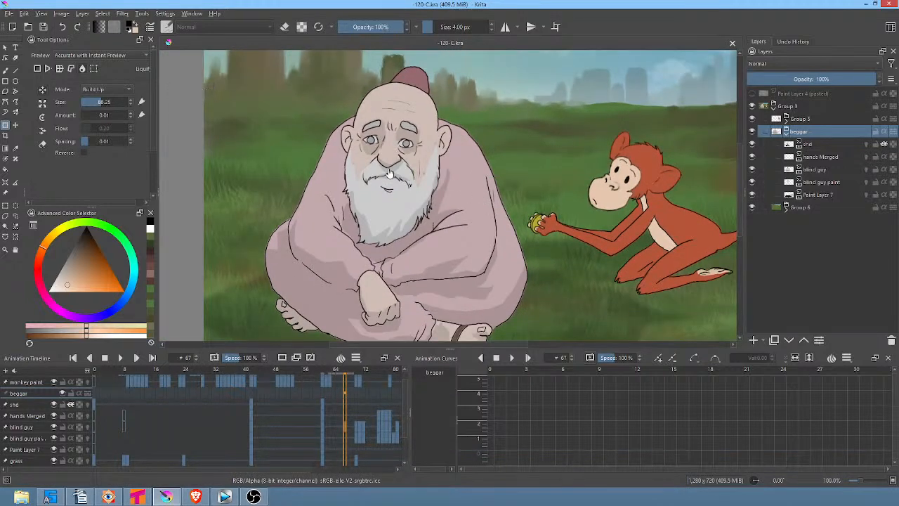
mouse_move(326, 370)
mouse_down()
mouse_move(370, 374)
mouse_move(324, 380)
mouse_up()
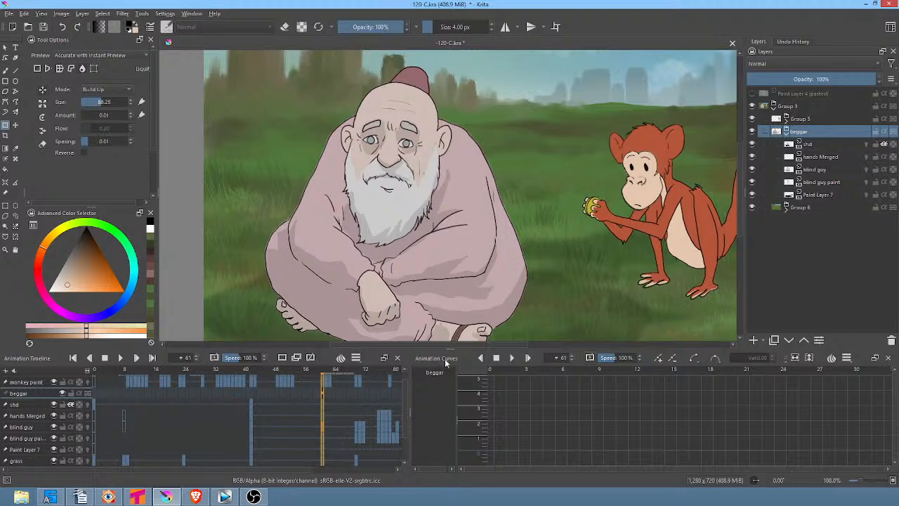
drag(327, 376, 355, 377)
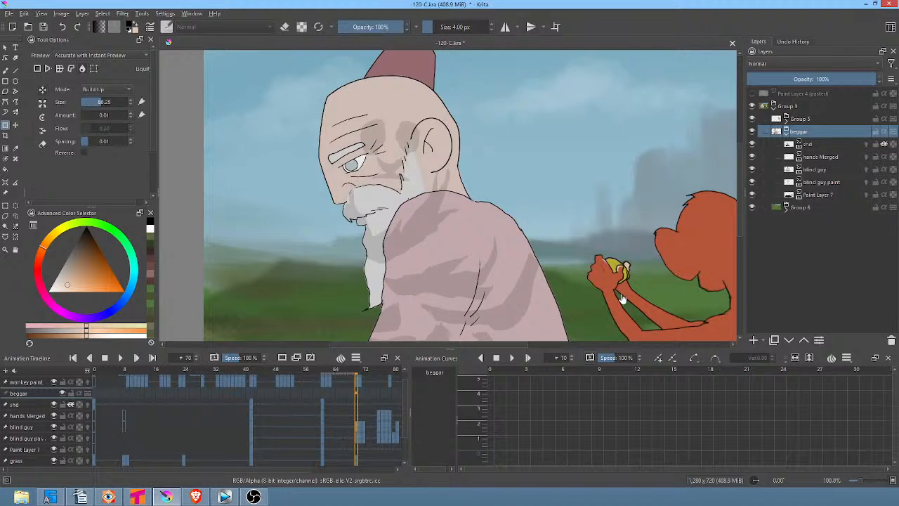
Select the shd layer at frame 70 and toggle its visibility to inspect the shading on the old man
click(821, 143)
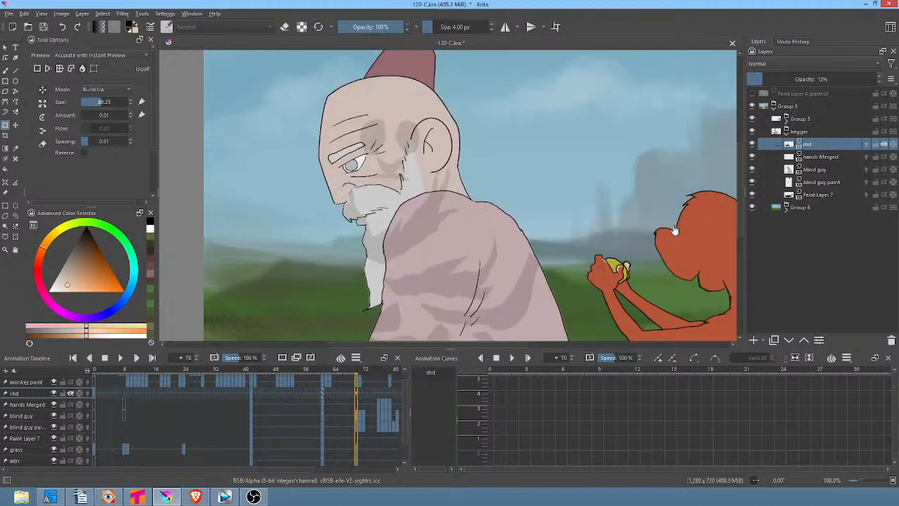
click(54, 393)
click(54, 392)
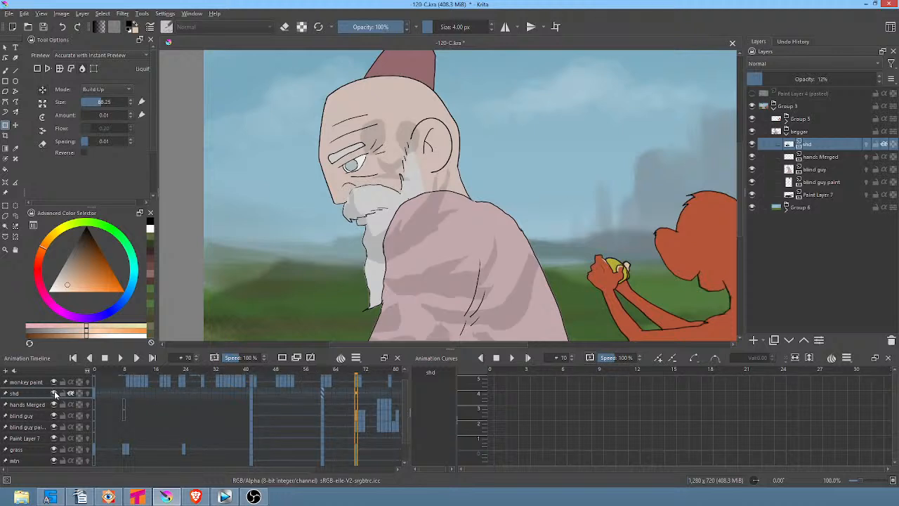
click(55, 392)
click(55, 392)
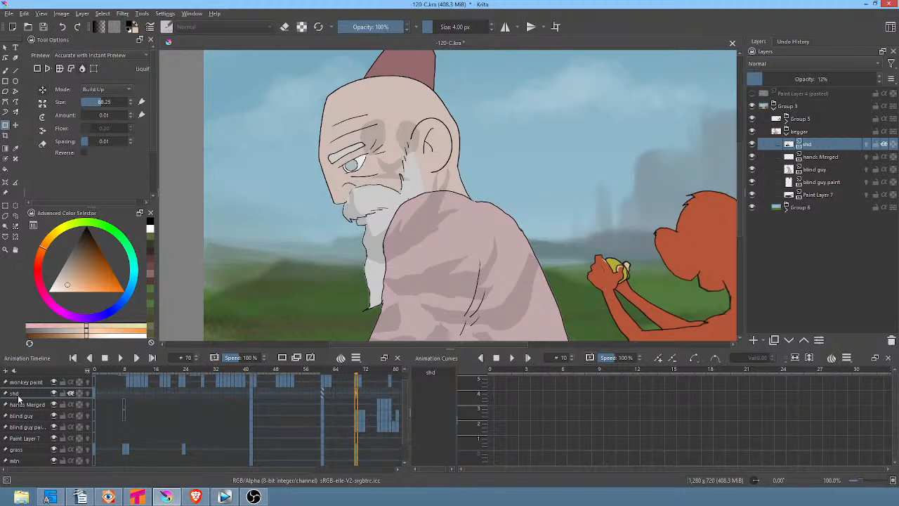
click(816, 160)
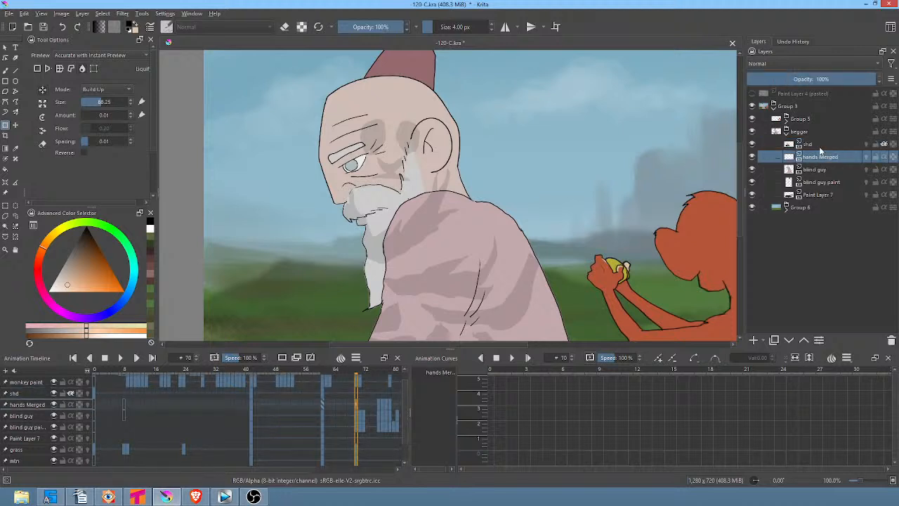
click(821, 148)
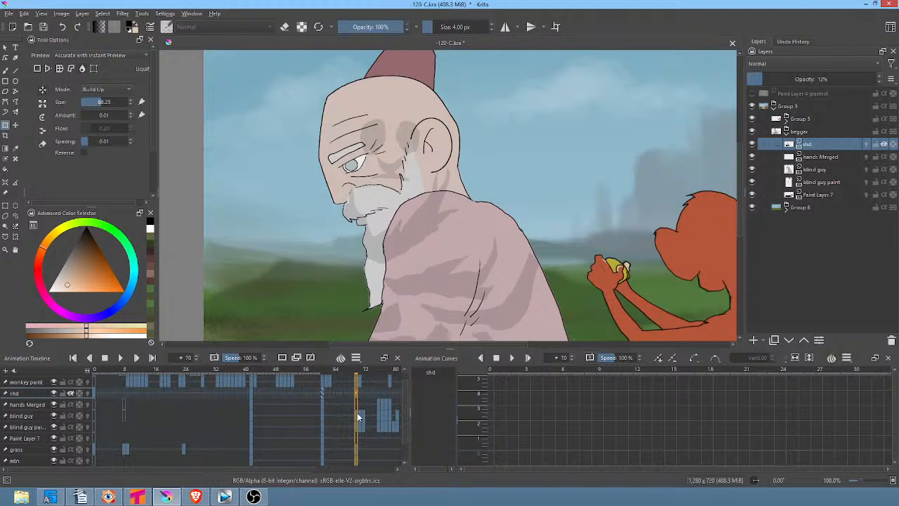
Check the beggar's shading at frames 72, 61 and 42
click(363, 418)
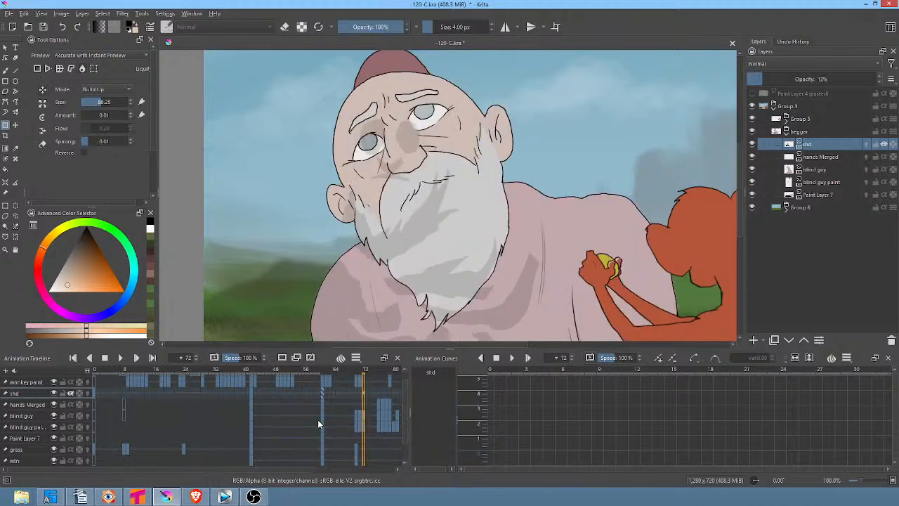
click(323, 419)
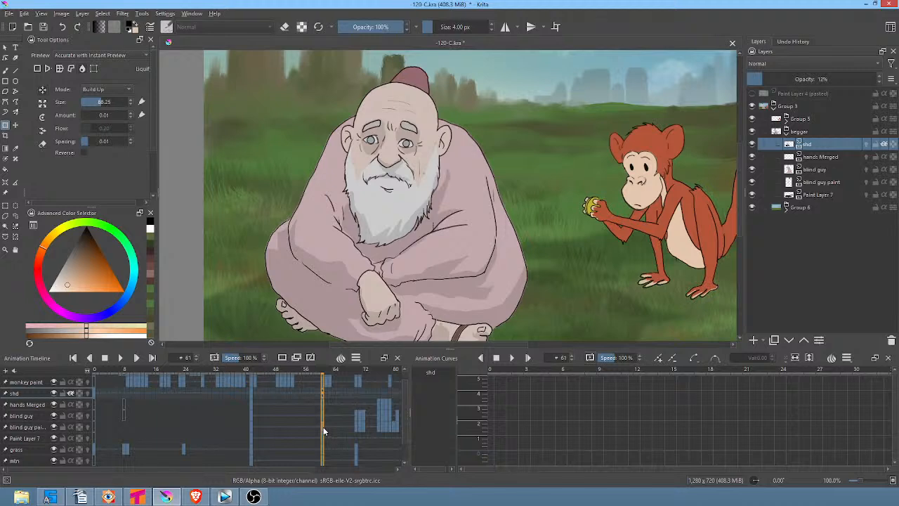
click(252, 427)
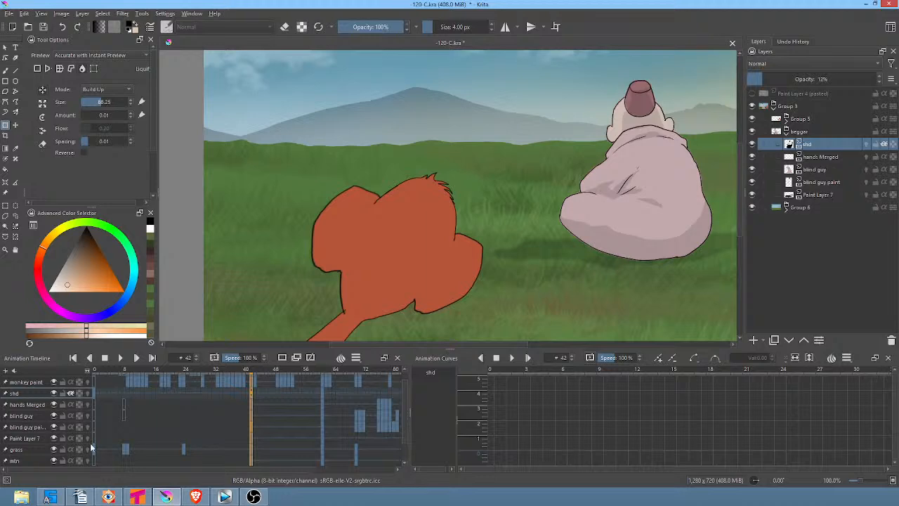
Check the beggar's shading at frames 78, 79, 61 and 63
scroll(311, 421, right, 2)
click(331, 413)
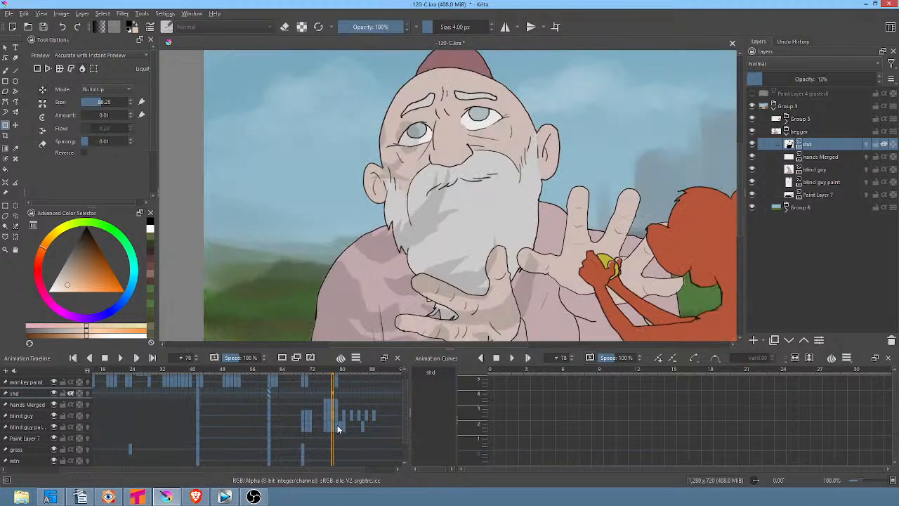
click(335, 401)
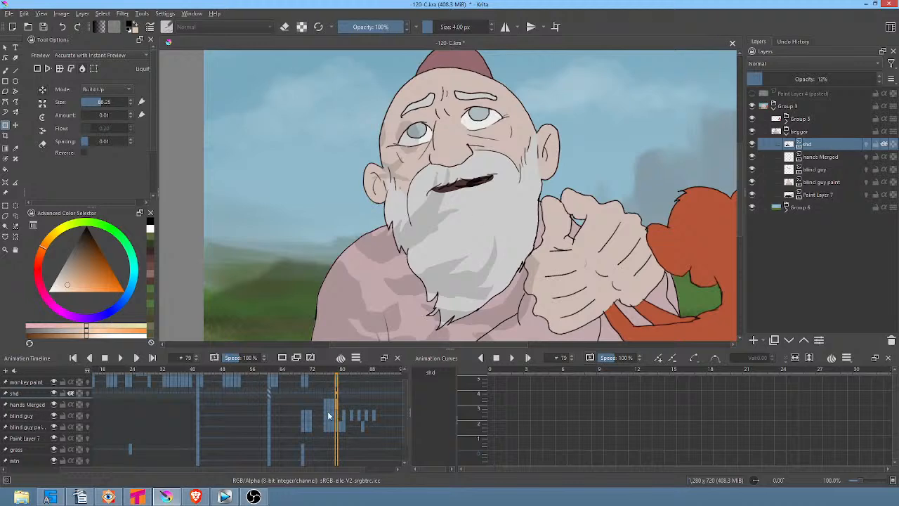
click(269, 393)
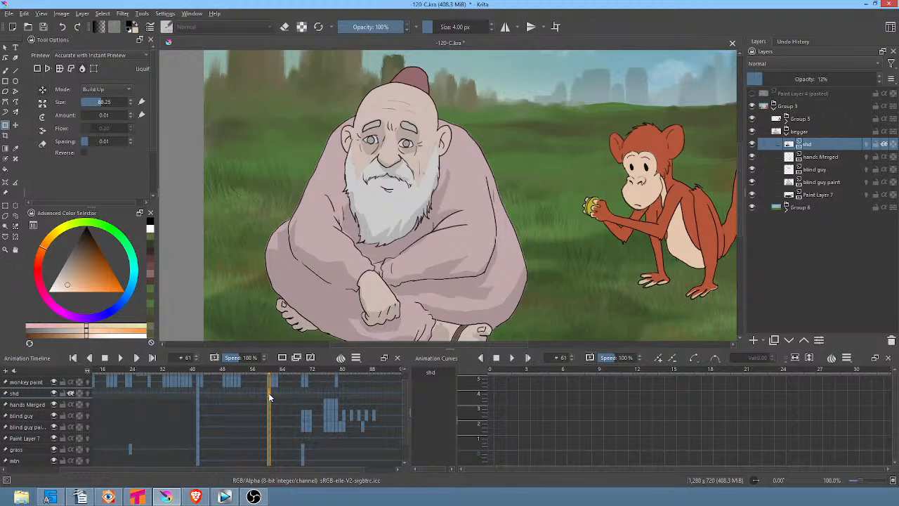
click(277, 392)
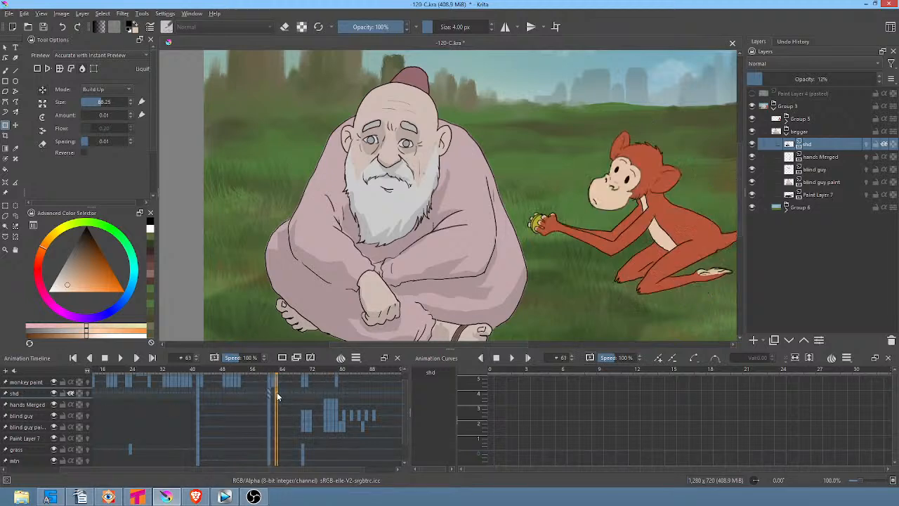
click(270, 393)
Clear the beggar's old shading on the shd layer at frame 70
drag(288, 392, 303, 392)
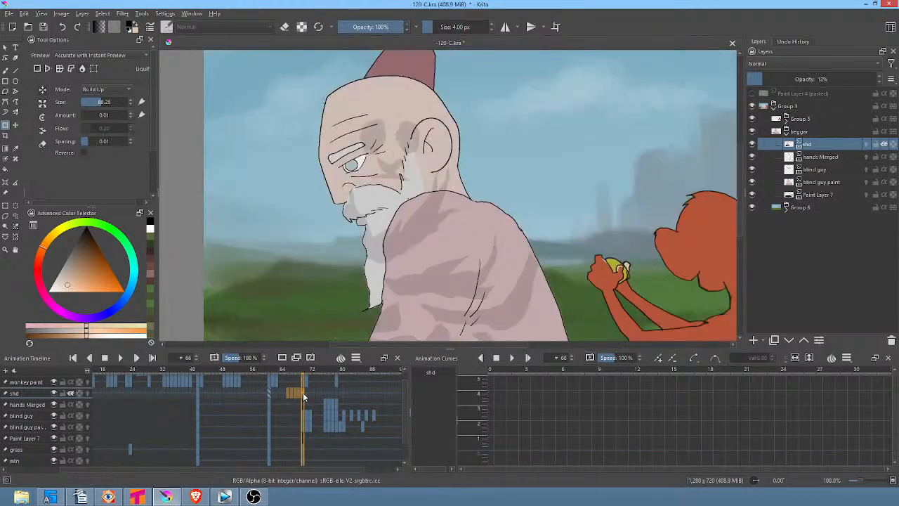
key(Delete)
key(Delete)
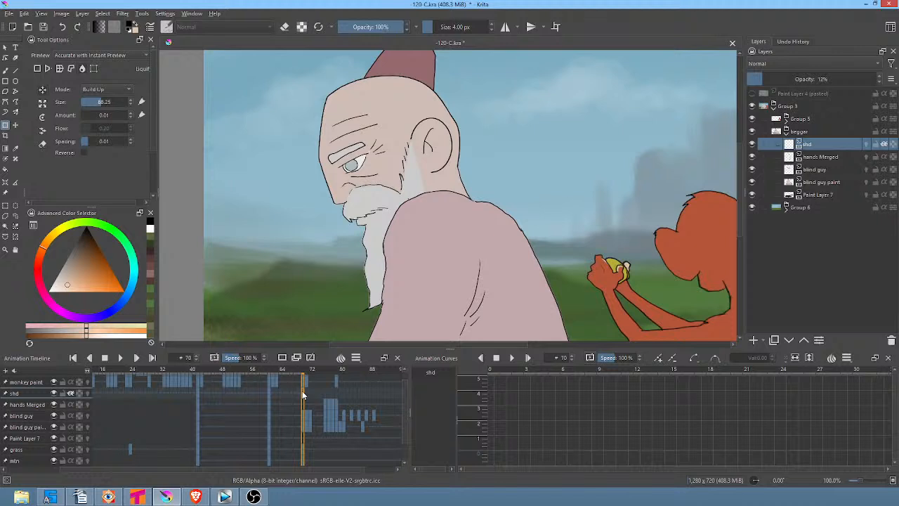
Rename Paint Layer 7 to "cast shadow" and clear its content at frame 70
click(823, 195)
double_click(823, 195)
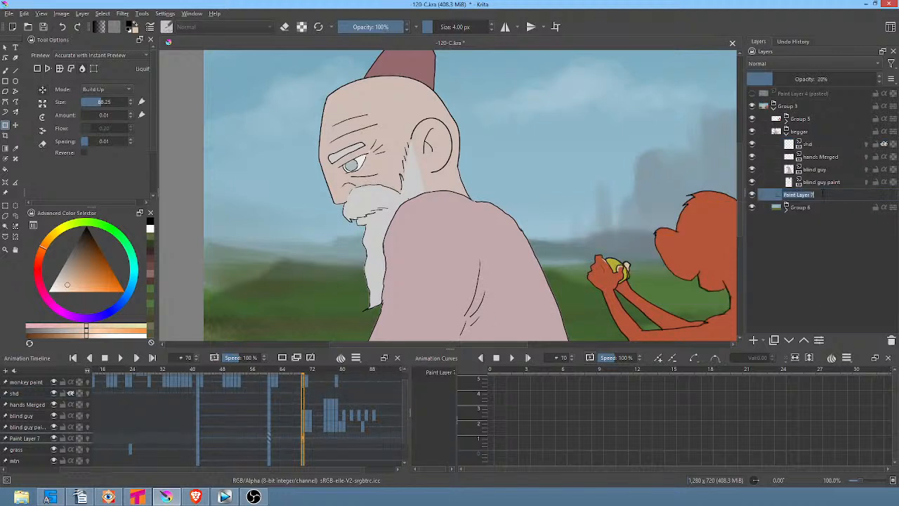
text(cast shadow)
key(Return)
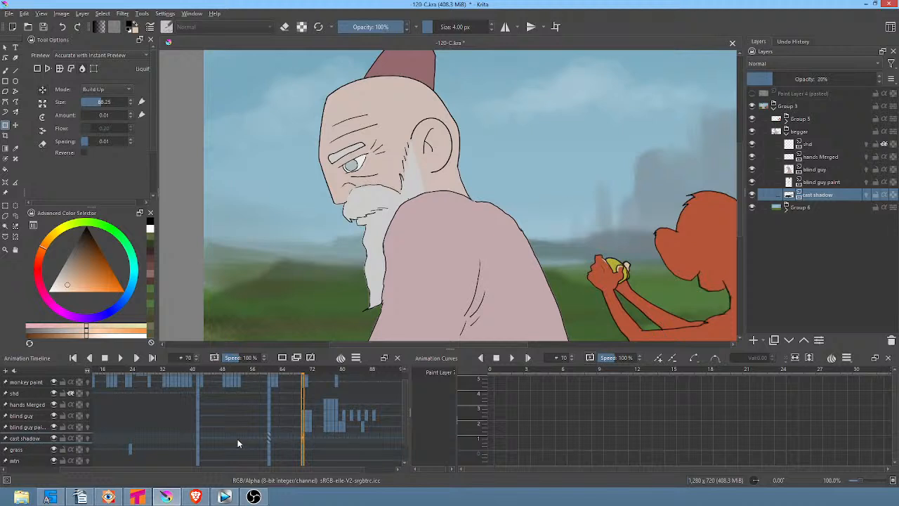
key(Delete)
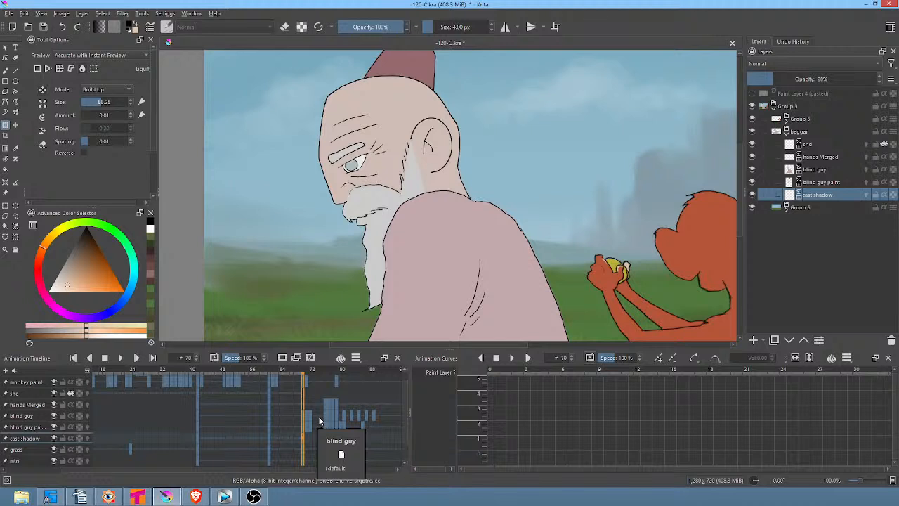
On the shd layer at frame 70, draw black freehand-path shading on the beggar's ear, neck, nose underside and eye socket
click(815, 145)
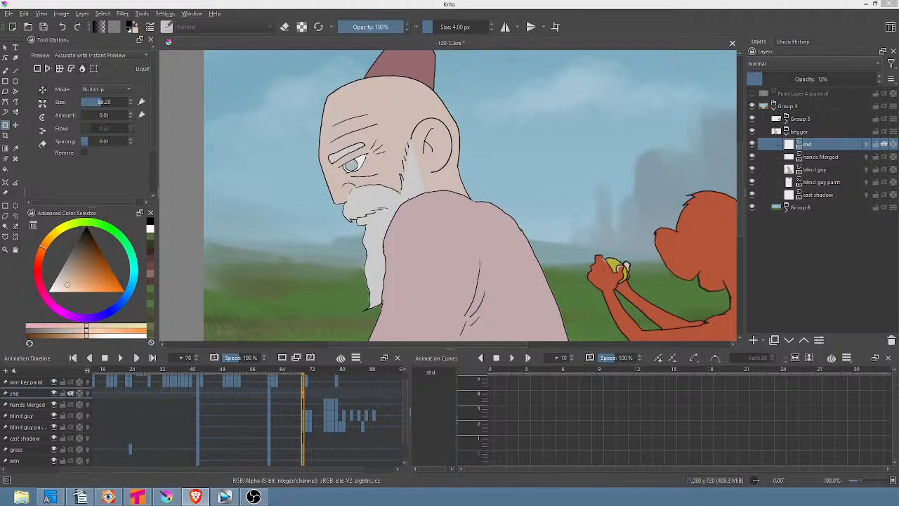
drag(441, 166, 523, 203)
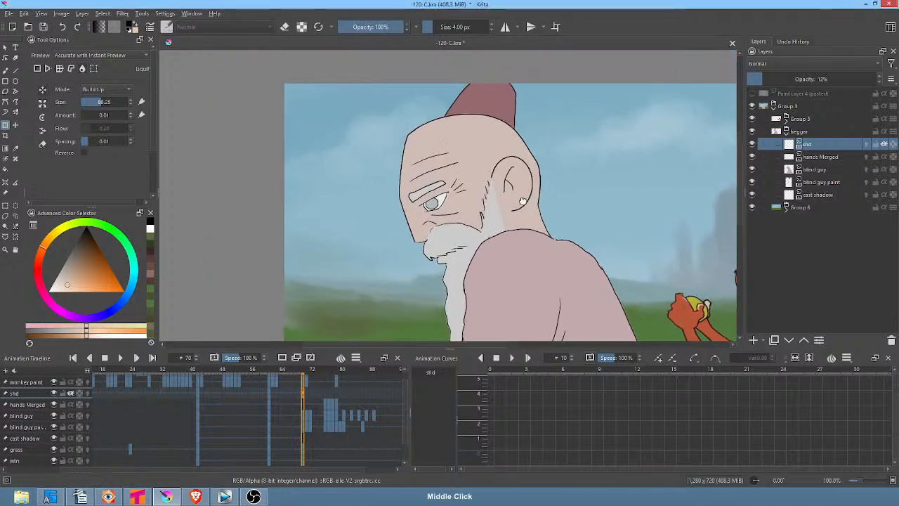
key(b)
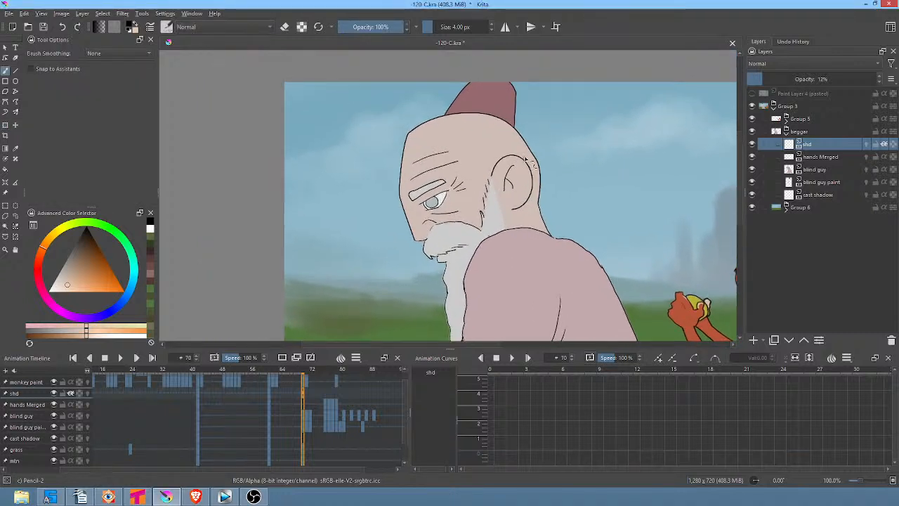
key(p)
click(84, 257)
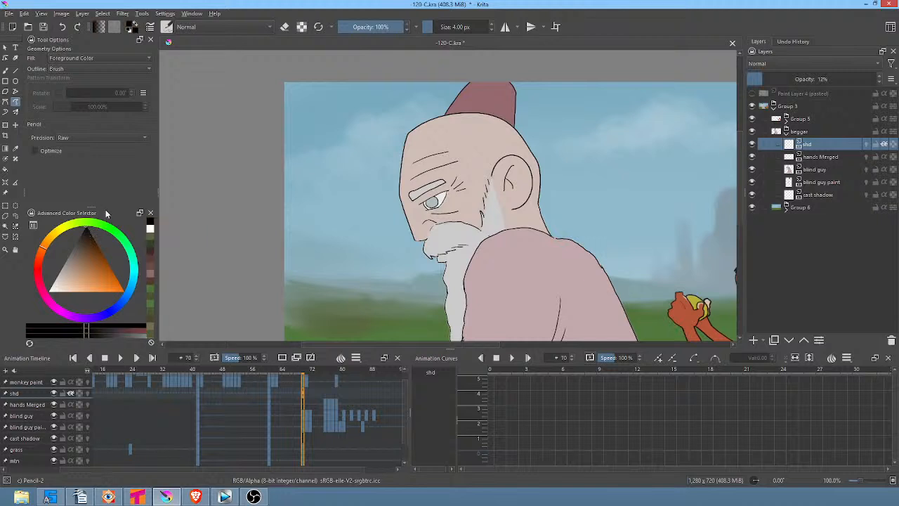
mouse_move(524, 169)
mouse_down()
mouse_move(520, 177)
mouse_move(514, 166)
mouse_move(506, 191)
mouse_move(531, 205)
mouse_move(511, 222)
mouse_move(532, 199)
mouse_up()
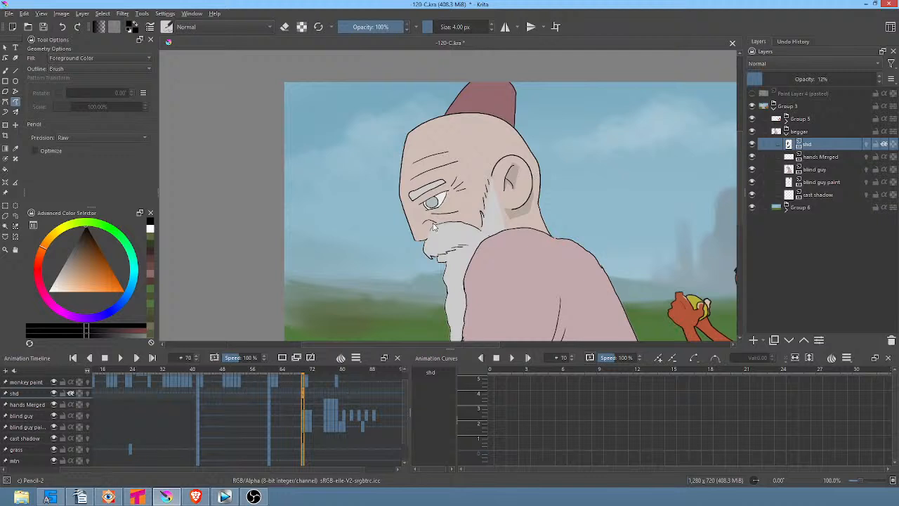
mouse_move(430, 233)
mouse_down()
mouse_move(421, 250)
mouse_move(442, 237)
mouse_move(431, 230)
mouse_up()
mouse_move(456, 181)
mouse_down()
mouse_move(414, 200)
mouse_move(423, 211)
mouse_move(438, 222)
mouse_move(462, 215)
mouse_move(454, 179)
mouse_up()
Shade the lower part and back edge of the beggar's robe with jagged fold shapes at frame 70
drag(562, 220, 550, 148)
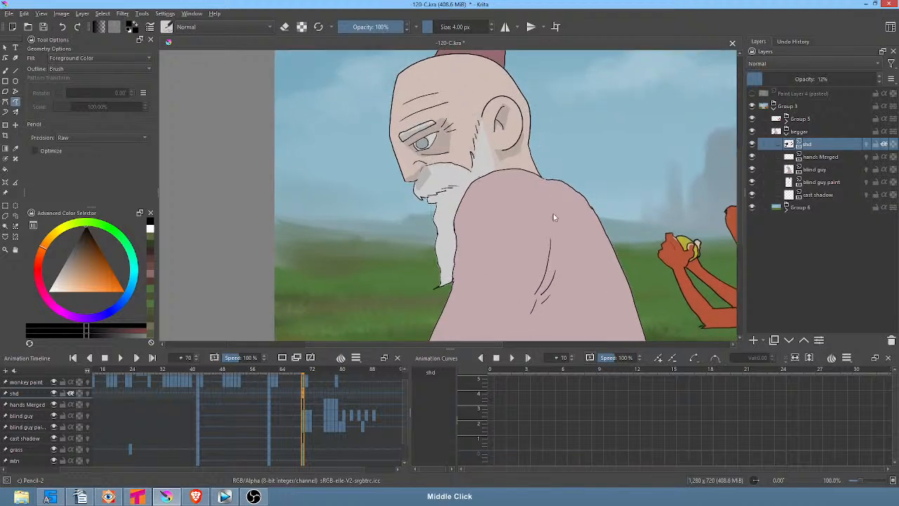
mouse_move(555, 233)
mouse_down()
mouse_move(528, 141)
mouse_move(511, 161)
mouse_up()
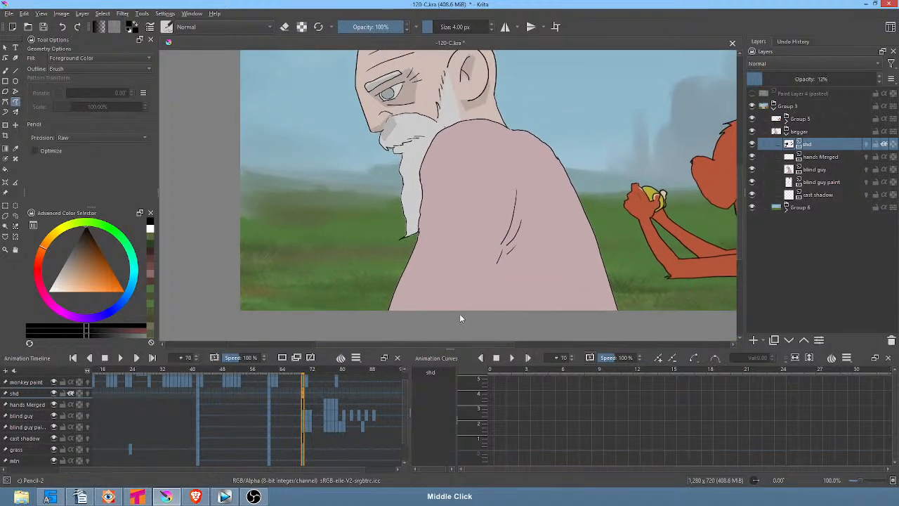
mouse_move(460, 313)
mouse_down()
mouse_move(482, 265)
mouse_move(483, 287)
mouse_move(514, 201)
mouse_move(515, 265)
mouse_move(535, 262)
mouse_move(525, 295)
mouse_move(563, 287)
mouse_move(580, 267)
mouse_move(568, 195)
mouse_move(581, 211)
mouse_move(564, 146)
mouse_move(622, 273)
mouse_move(630, 326)
mouse_move(456, 327)
mouse_up()
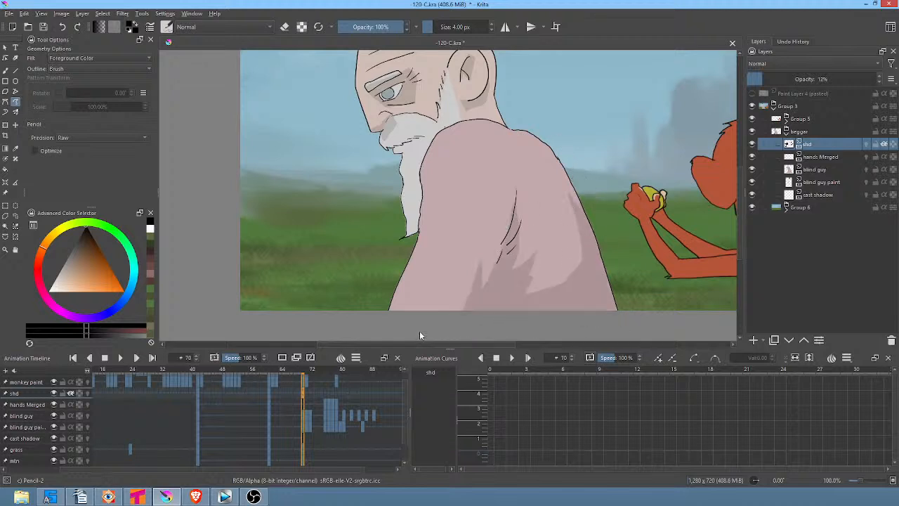
drag(439, 278, 429, 316)
drag(528, 203, 552, 243)
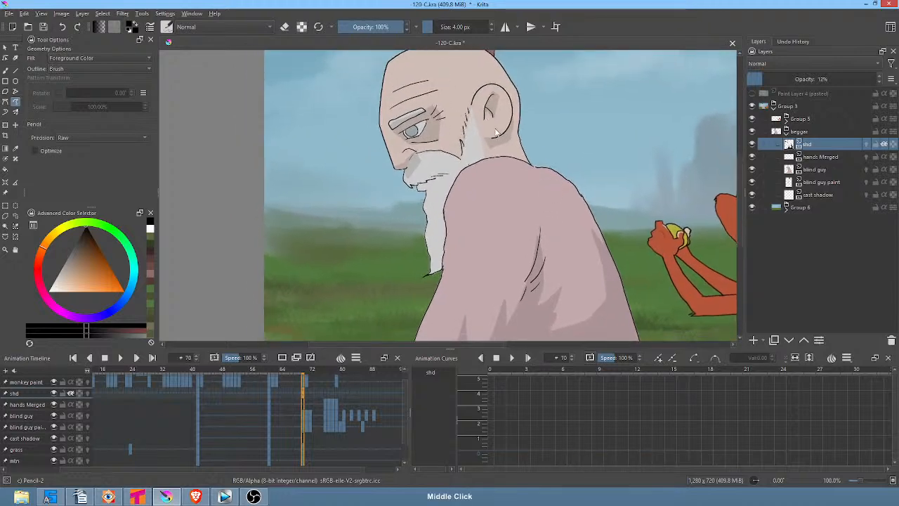
Add shading under the beggar's moustache, along his beard and on the robe's shoulder fold at frame 70
drag(495, 148, 495, 184)
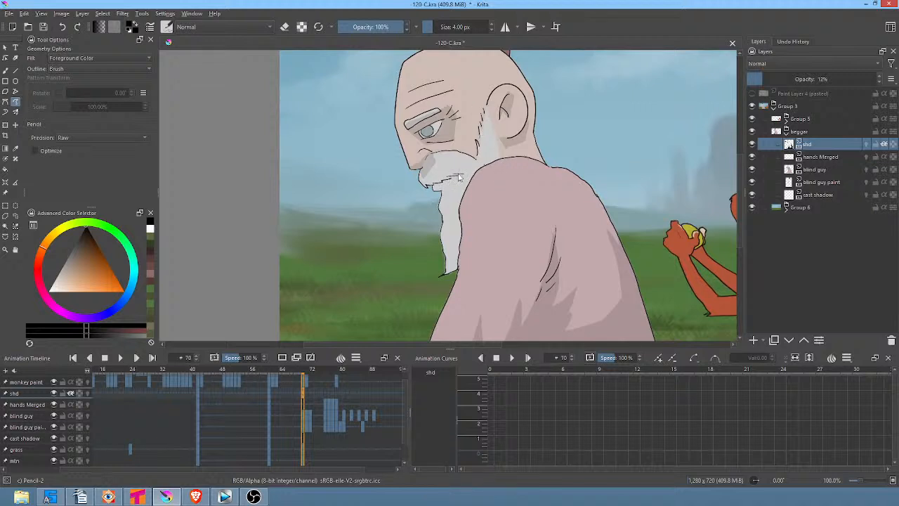
mouse_move(461, 174)
mouse_down()
mouse_move(424, 191)
mouse_move(464, 176)
mouse_up()
key(ctrl+z)
mouse_move(547, 191)
mouse_down()
mouse_move(532, 243)
mouse_move(528, 235)
mouse_move(547, 251)
mouse_move(554, 204)
mouse_move(555, 213)
mouse_up()
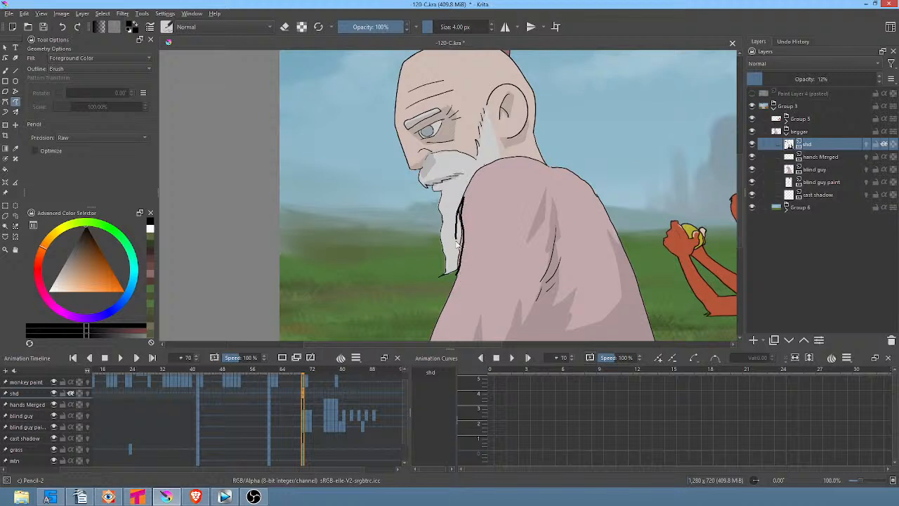
key(ctrl+z)
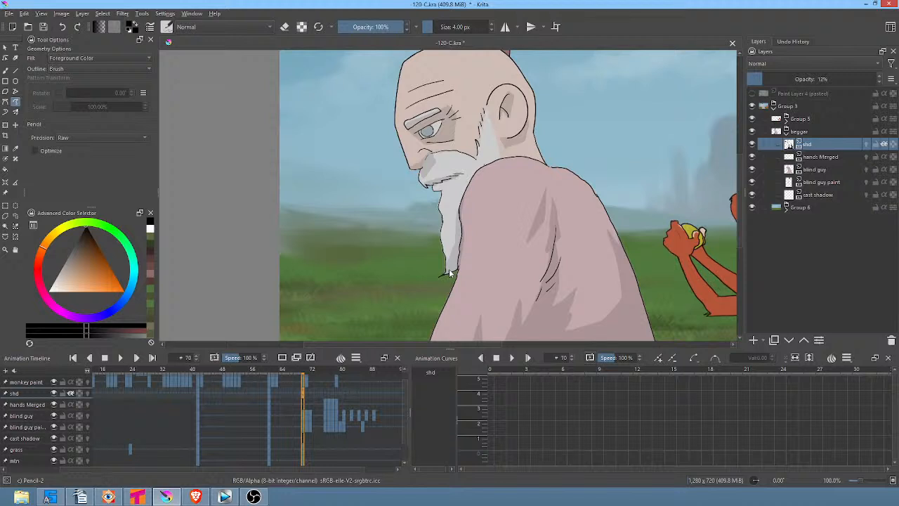
middle_click(488, 171)
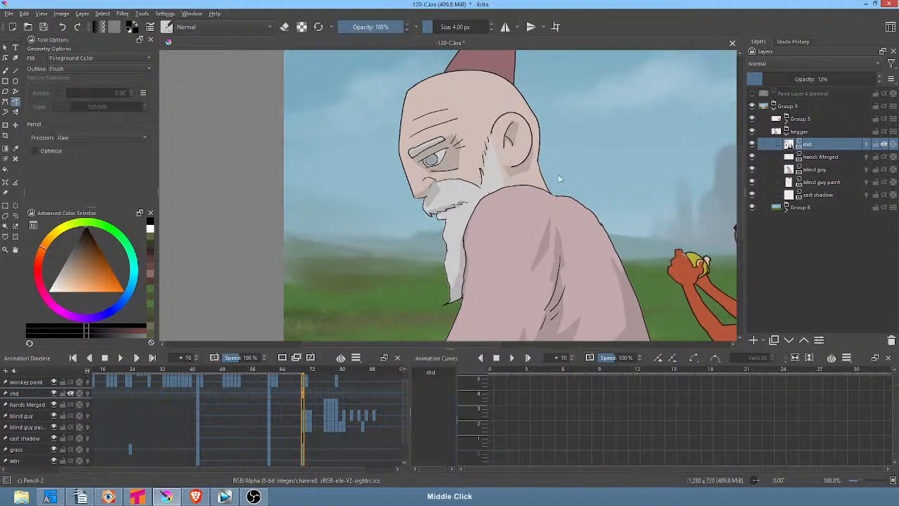
Clear the shd layer's shading at frame 71 and draw a new shadow beneath the beggar's nose
key(period)
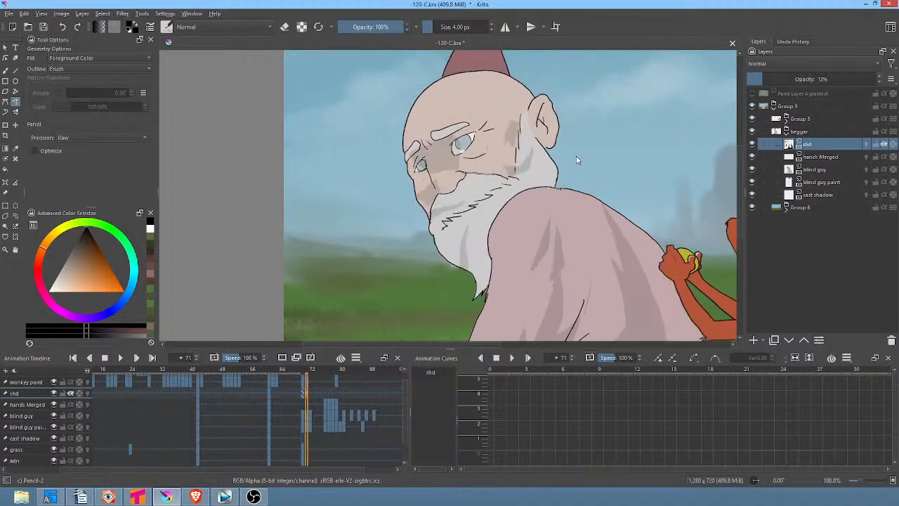
key(Delete)
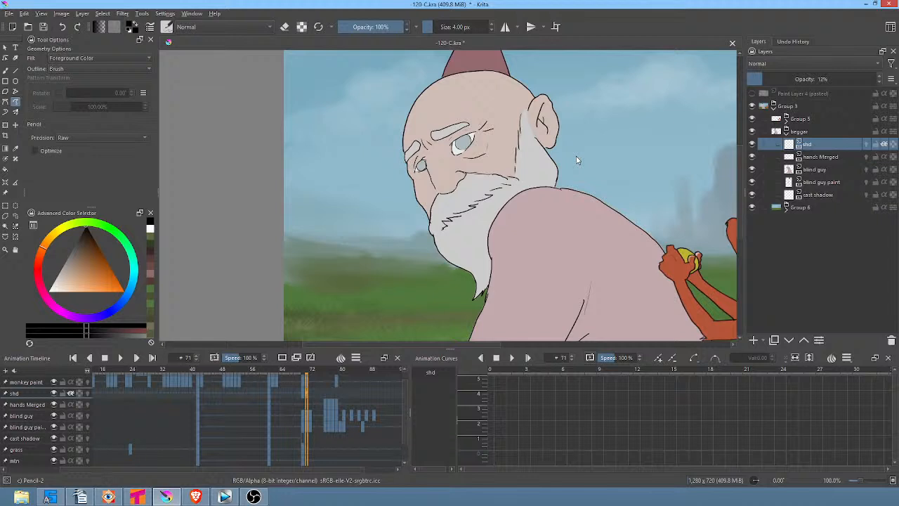
middle_click(538, 190)
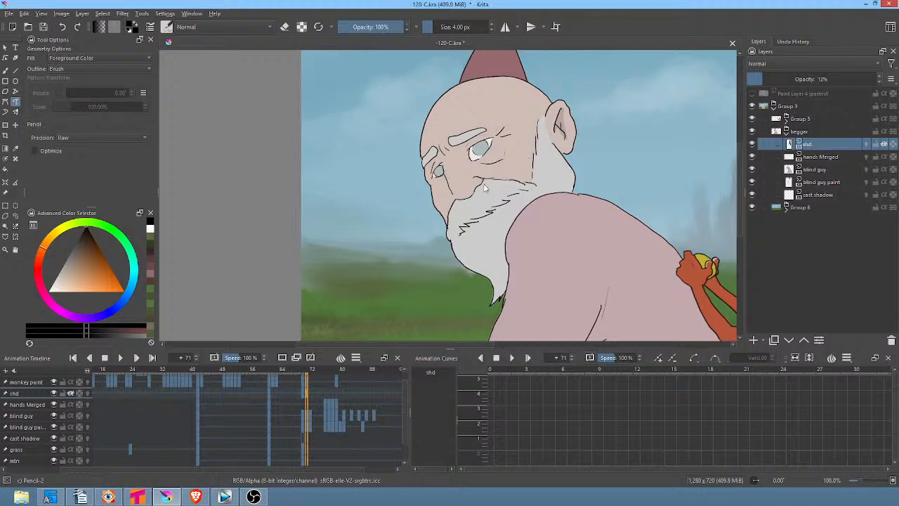
key(ctrl+z)
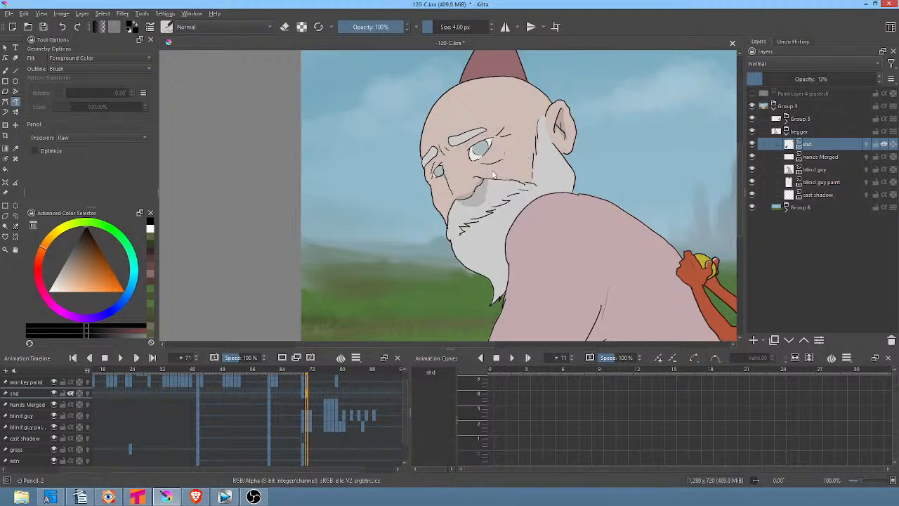
Shade beneath the beggar's moustache and along the beard's edge beside his shoulder at frame 71
middle_click(493, 175)
drag(560, 189, 525, 218)
key(ctrl+z)
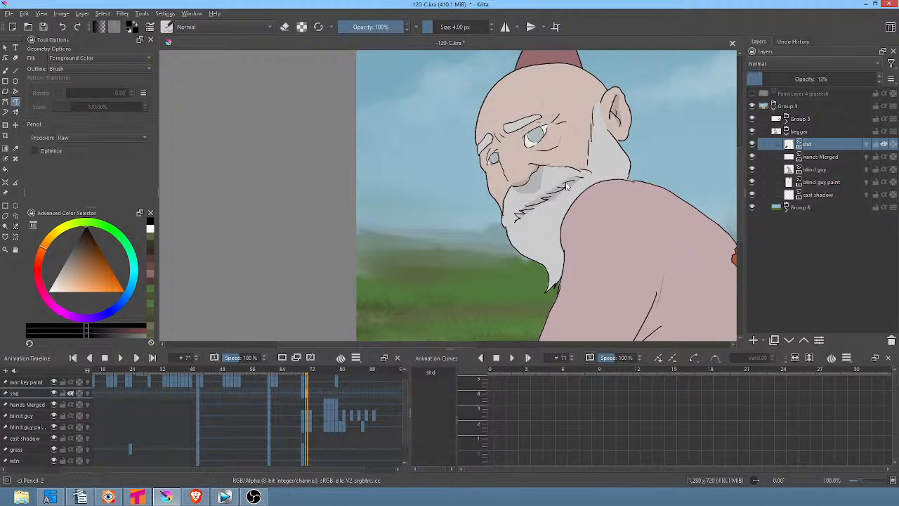
drag(557, 190, 532, 201)
key(ctrl+z)
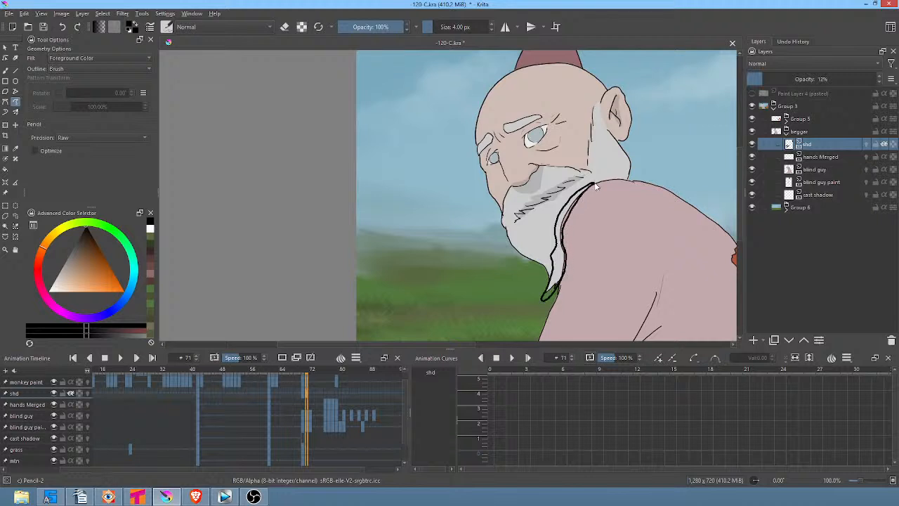
drag(595, 183, 553, 204)
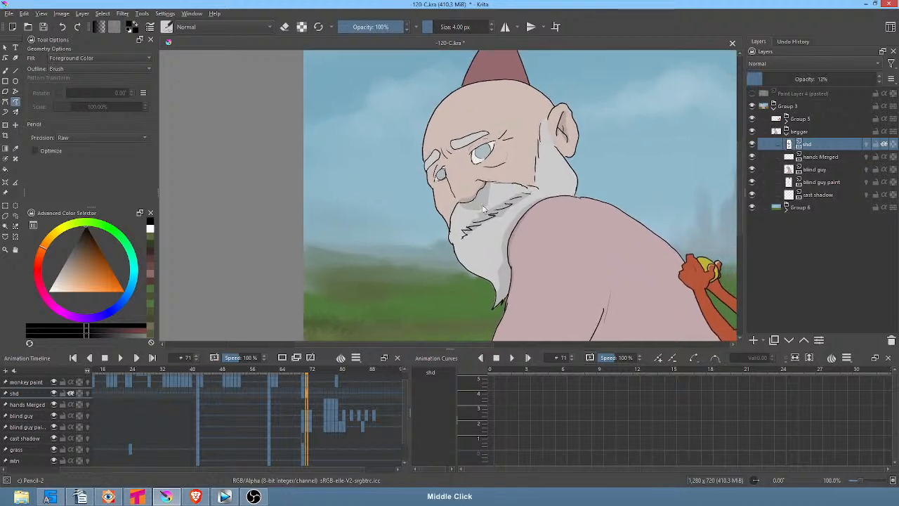
Select the whole canvas on the beggar group and bring the drawing at frame 71 into a Tahoma2D scene
click(806, 131)
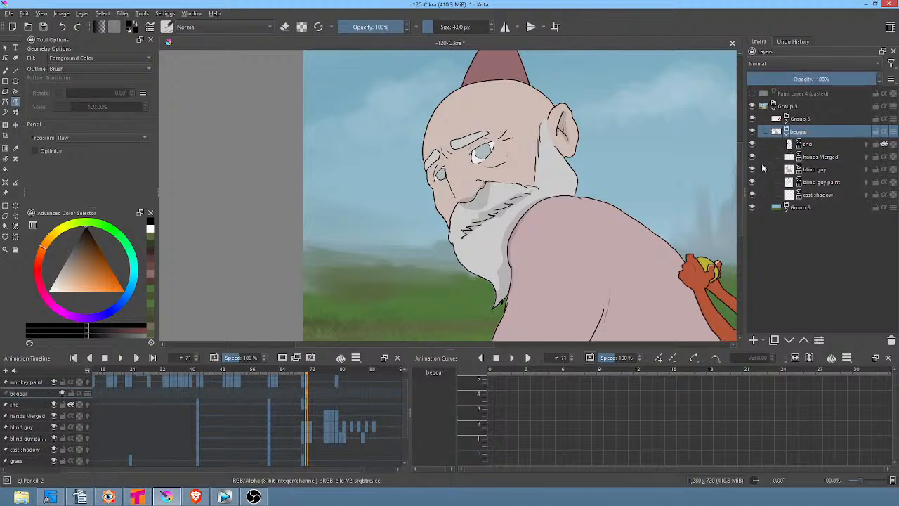
scroll(682, 171, down, 1)
drag(682, 171, 548, 174)
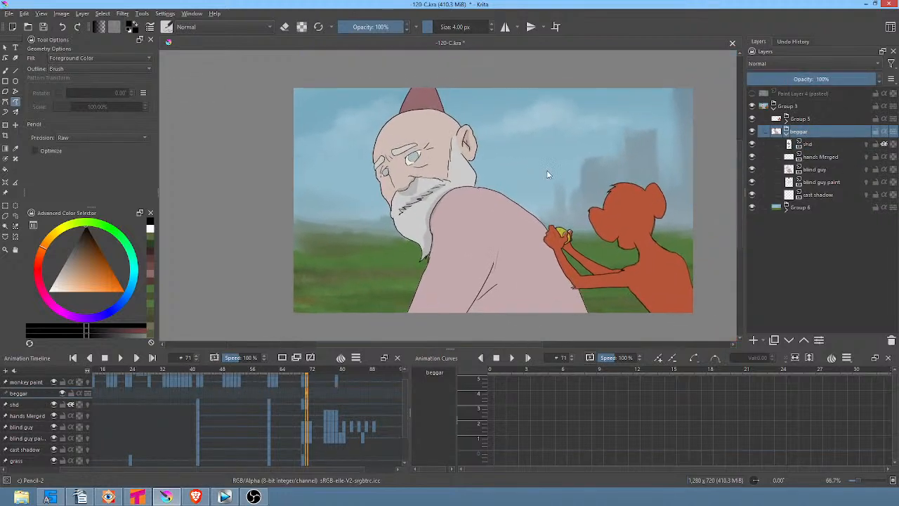
key(ctrl+a)
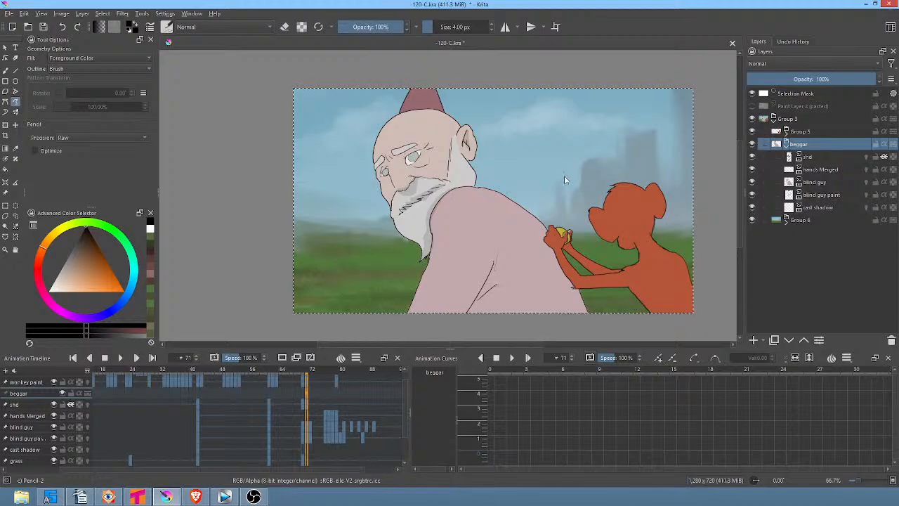
click(137, 497)
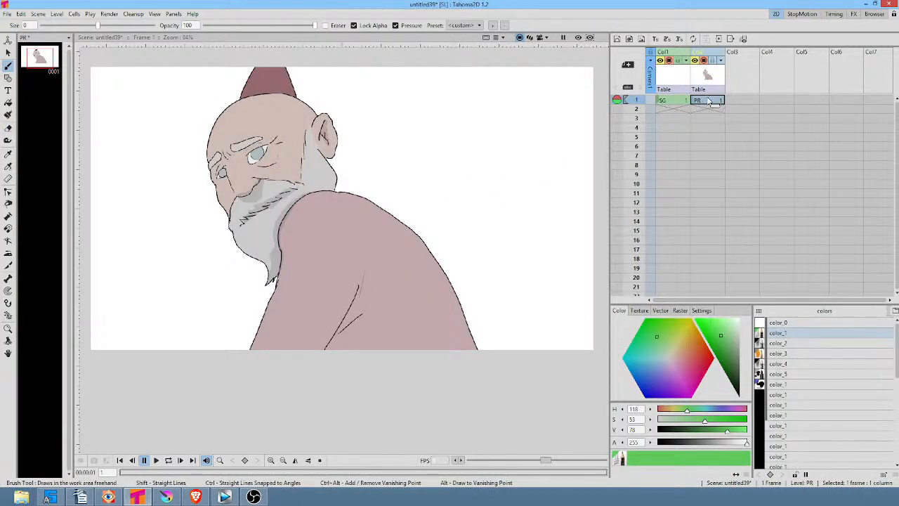
Create a Plastic mesh for the beggar drawing with 24 px mesh edges and a 5-pixel margin
key(x)
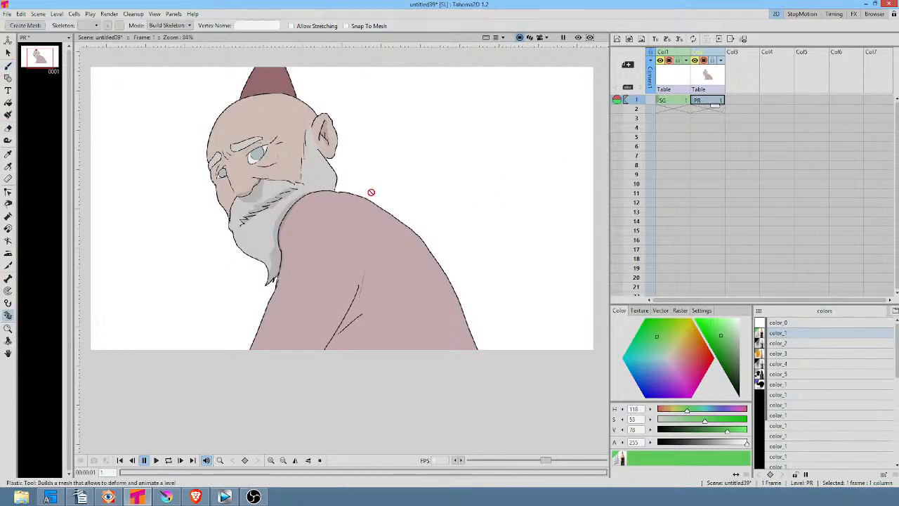
click(34, 26)
click(382, 399)
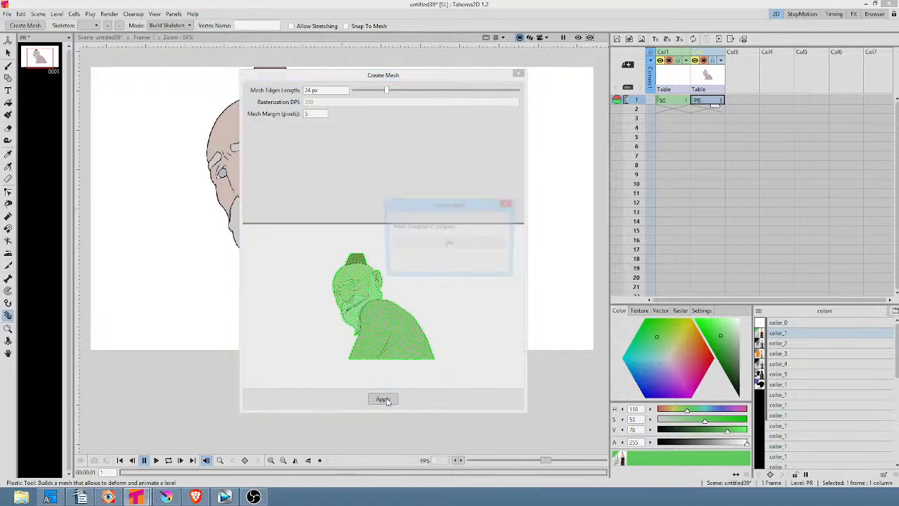
Build a skeleton chain on the beggar mesh from below the torso through the shoulder, neck and face to the hat
click(391, 391)
click(368, 253)
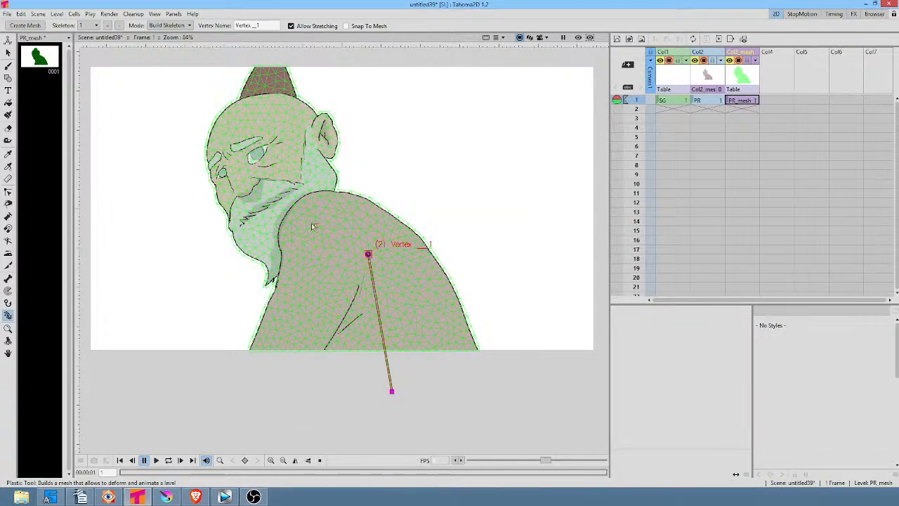
click(306, 219)
click(278, 177)
click(266, 132)
click(273, 78)
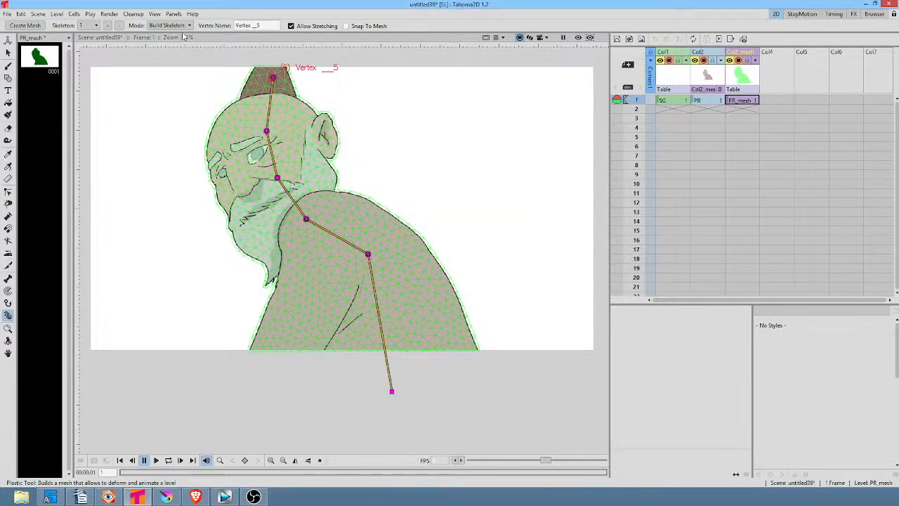
Switch to Animate mode and tilt the beggar's head back using the skeleton's neck and face vertices
click(169, 26)
click(166, 55)
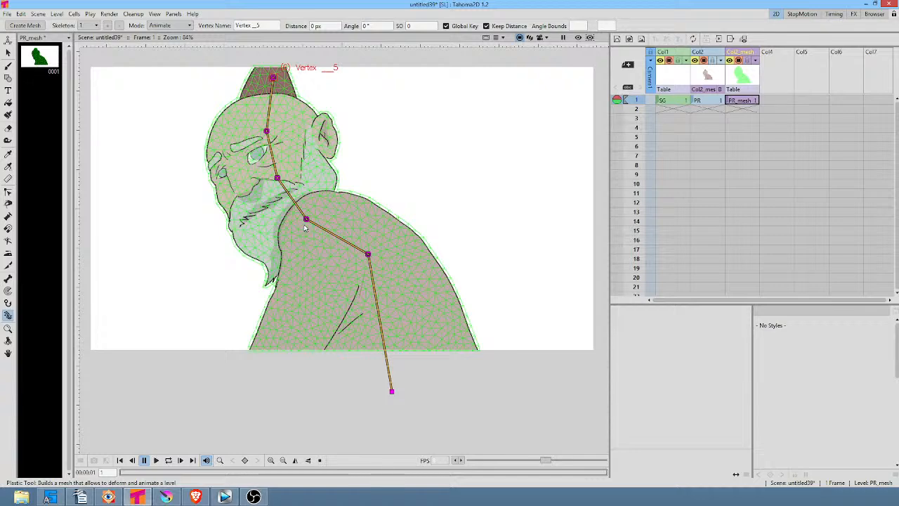
drag(306, 219, 289, 198)
click(281, 180)
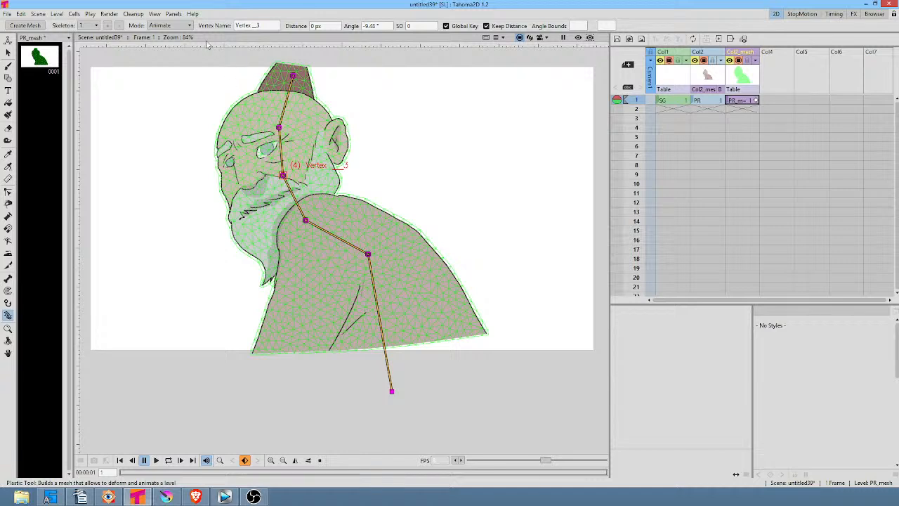
Return to Build Skeleton mode, move the root beneath the torso, and add a three-vertex branch along the lower back
click(168, 25)
click(165, 48)
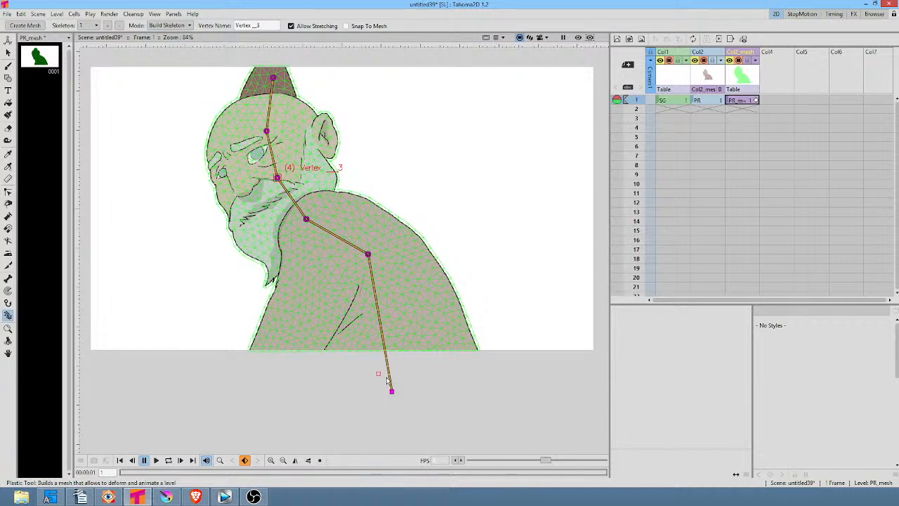
drag(390, 388, 376, 389)
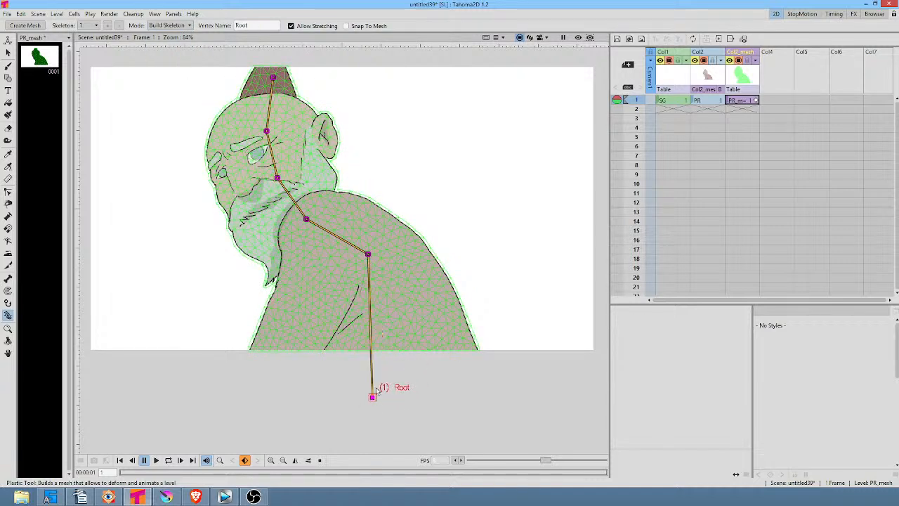
click(398, 342)
click(458, 340)
click(445, 309)
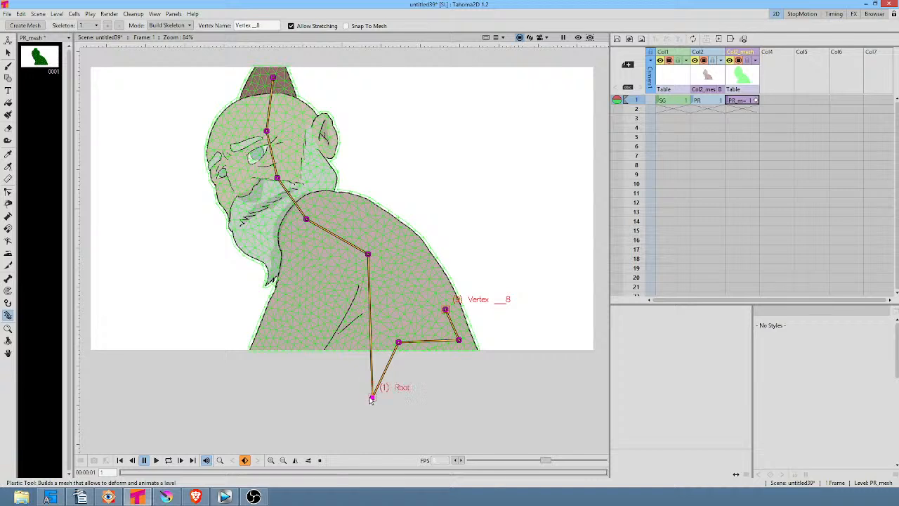
Add a second three-vertex branch from the root toward the front lower edge of the beggar's robe
click(372, 398)
click(331, 332)
click(269, 338)
click(273, 322)
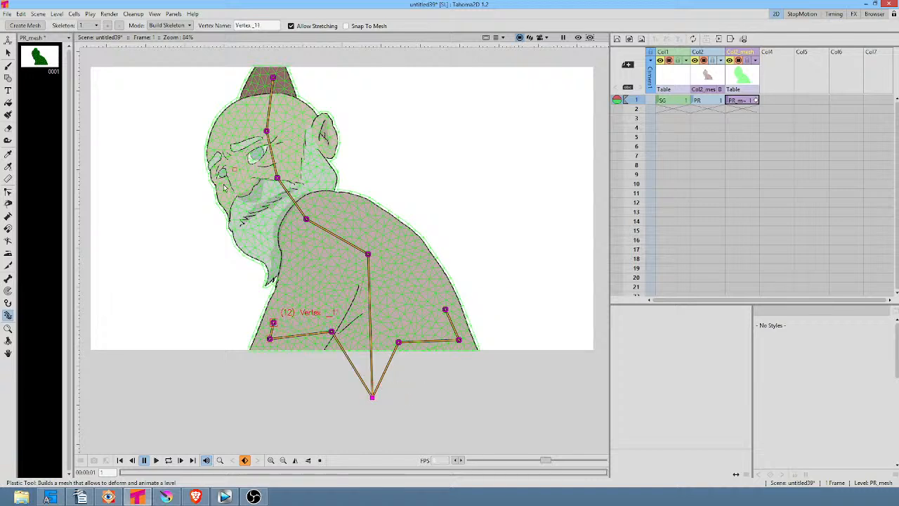
Switch to Animate mode and pose the beggar's head with the face, neck and forehead vertices
click(172, 25)
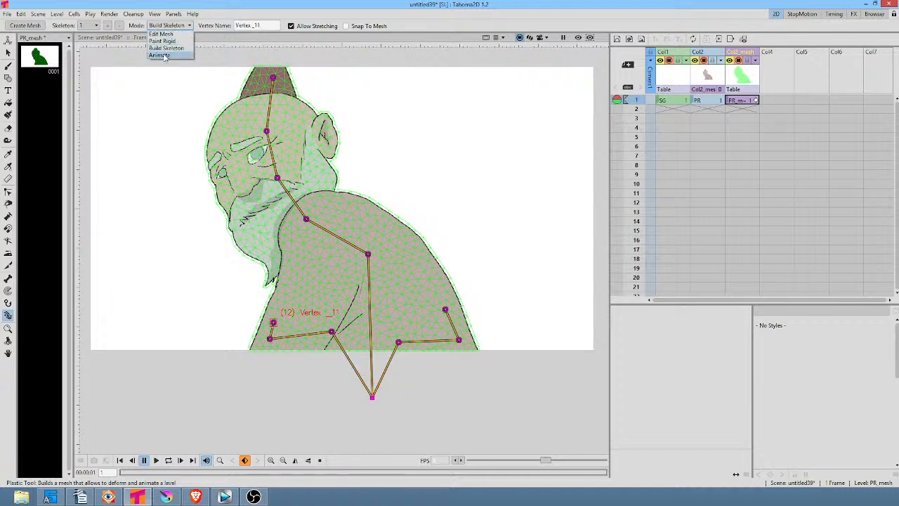
click(169, 56)
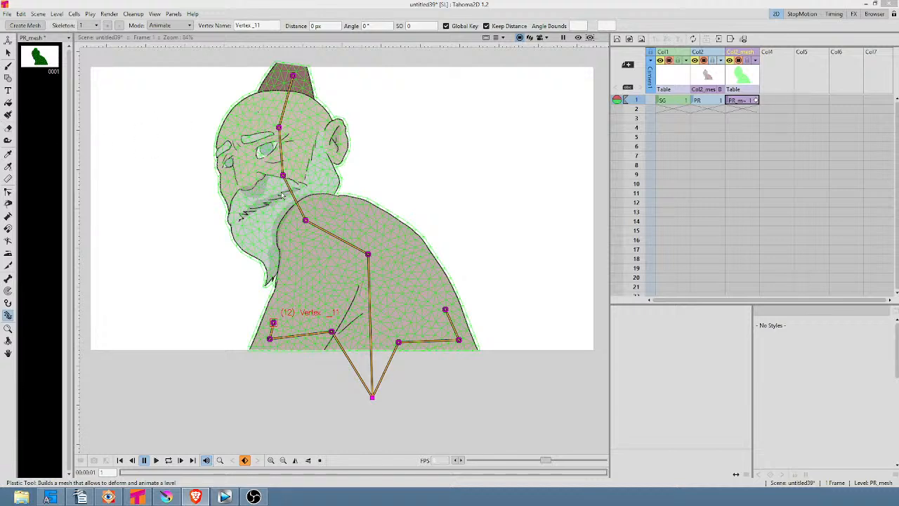
drag(282, 175, 275, 180)
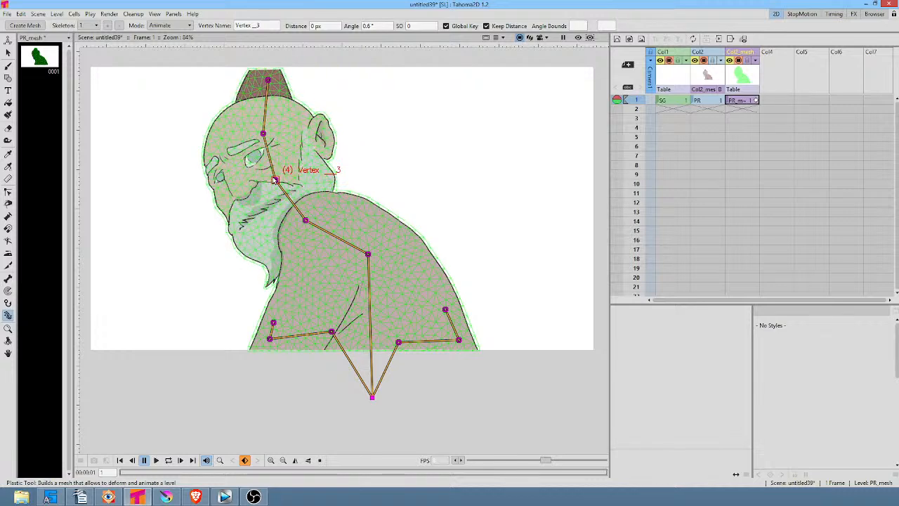
drag(305, 222, 308, 216)
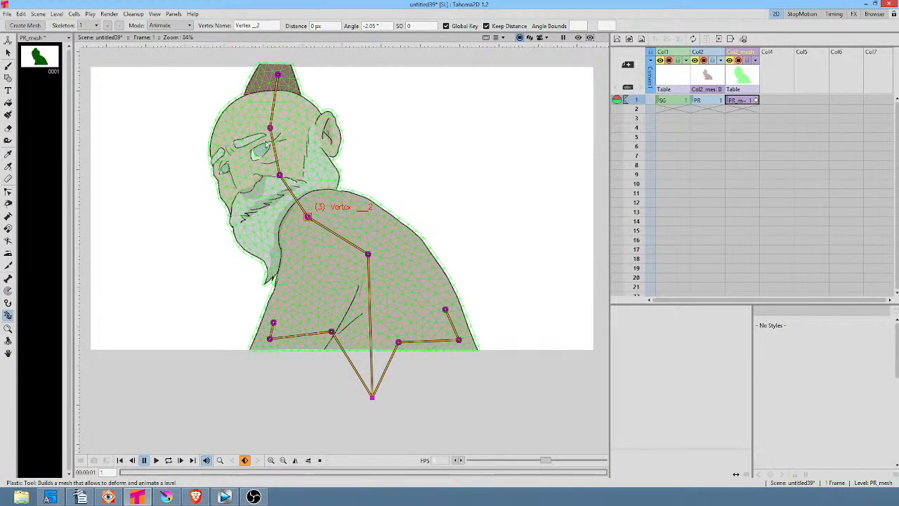
drag(269, 129, 270, 130)
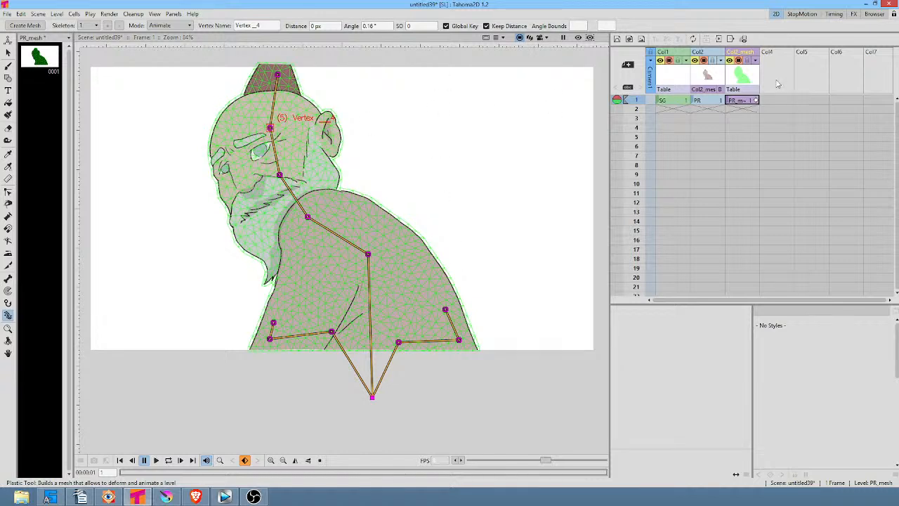
Undo the poses, both root branches and the root move, back to the short chain ending at the beggar's neck
key(ctrl+z)
key(ctrl+z)
key(ctrl+z)
key(ctrl+z)
key(ctrl+z)
key(ctrl+z)
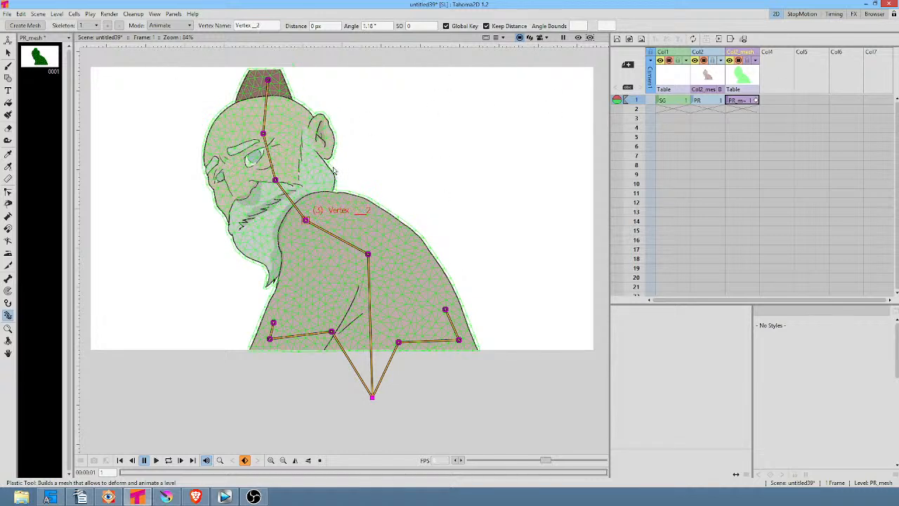
key(ctrl+z)
key(ctrl+z)
key(ctrl+z)
key(ctrl+z)
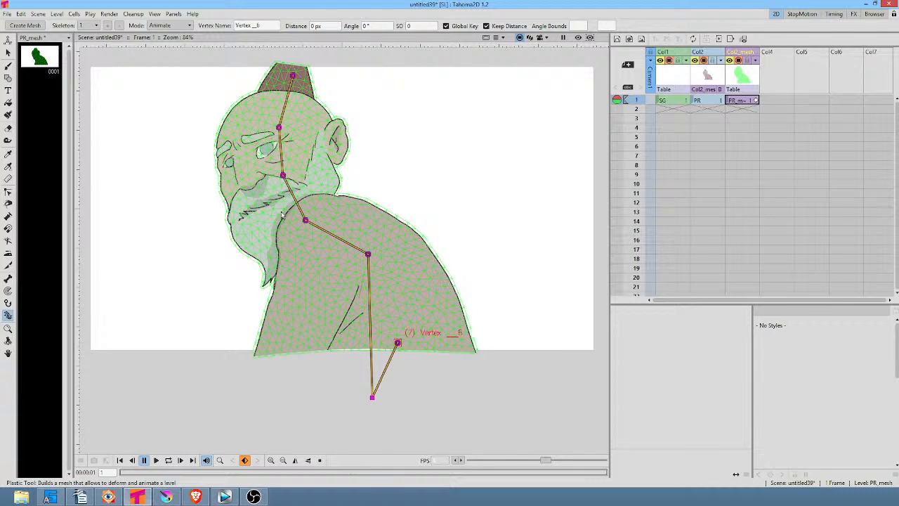
key(ctrl+z)
key(ctrl+z)
key(ctrl+z)
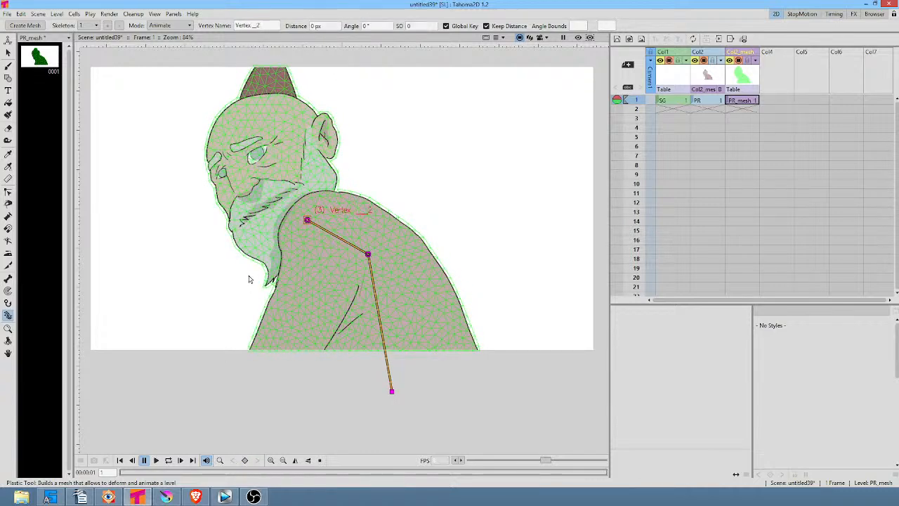
Switch to Krita and shade around the beggar's eyes, cheek and beard on the shd layer at frame 71
click(167, 498)
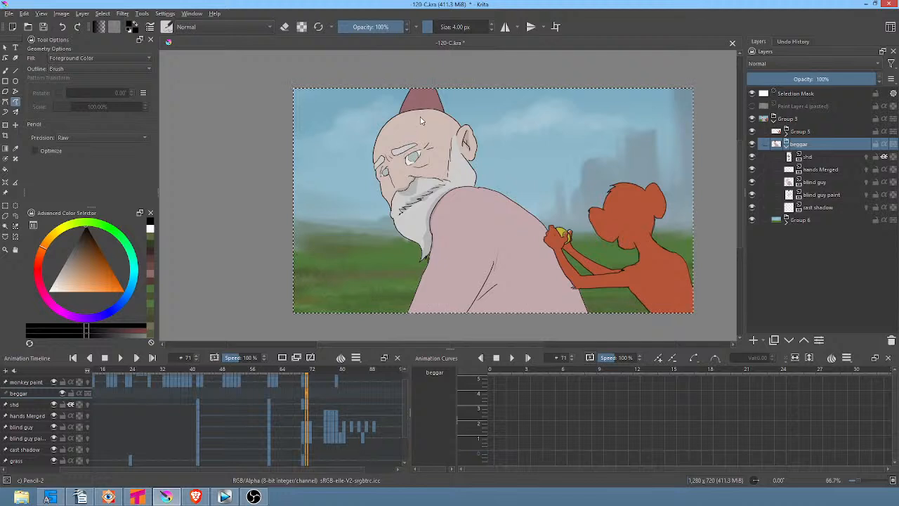
drag(422, 125, 450, 126)
click(815, 157)
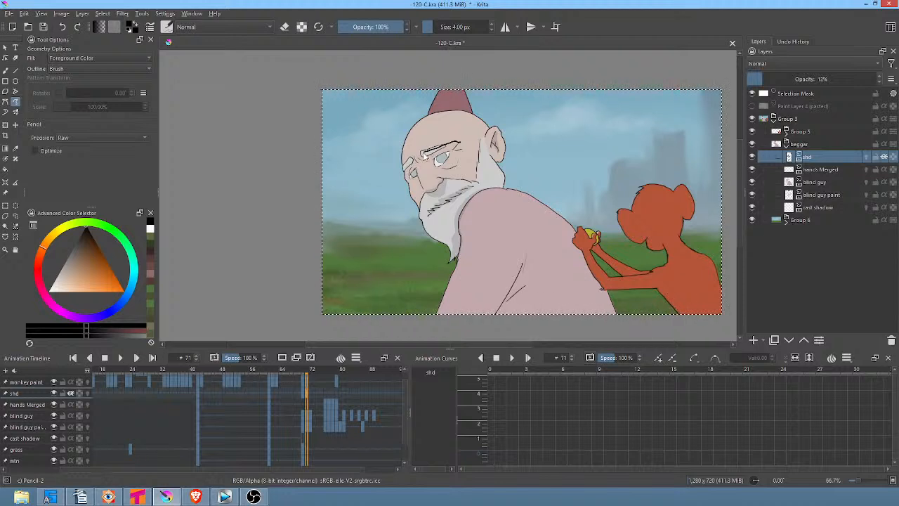
drag(455, 170, 460, 143)
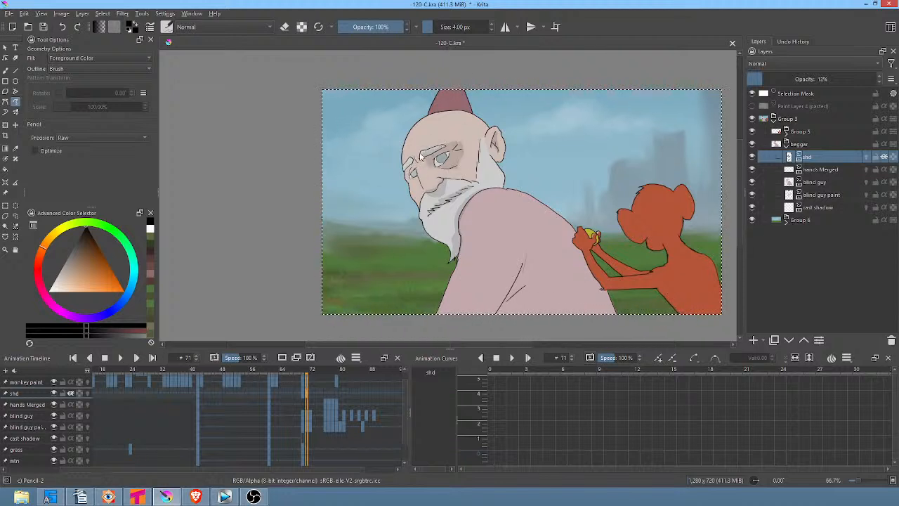
mouse_move(417, 168)
mouse_down()
mouse_move(414, 158)
mouse_move(405, 191)
mouse_move(419, 198)
mouse_move(420, 164)
mouse_up()
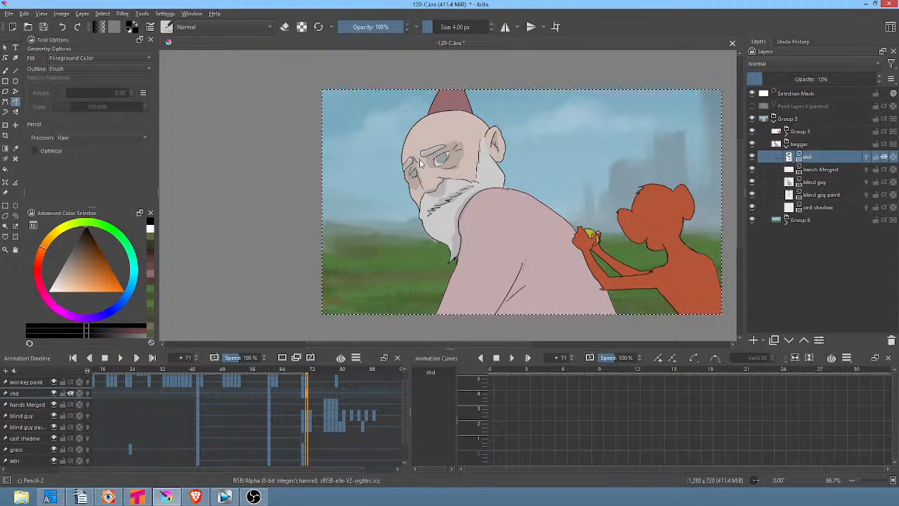
mouse_move(431, 196)
mouse_down()
mouse_move(414, 181)
mouse_move(431, 199)
mouse_move(414, 223)
mouse_move(421, 192)
mouse_up()
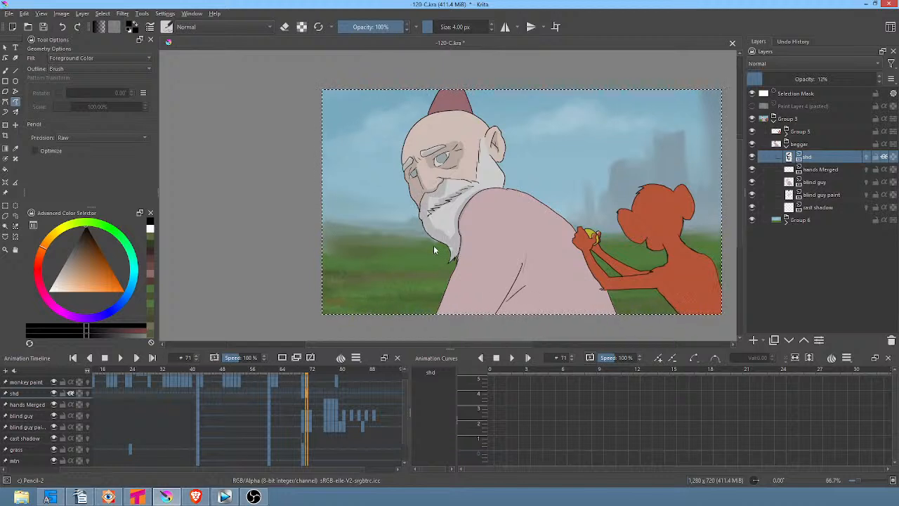
Shade the folds along the lower part of the beggar's robe at frame 71
middle_click(524, 254)
mouse_move(436, 290)
mouse_down()
mouse_move(477, 260)
mouse_move(465, 286)
mouse_move(510, 231)
mouse_move(500, 292)
mouse_move(533, 261)
mouse_move(542, 291)
mouse_up()
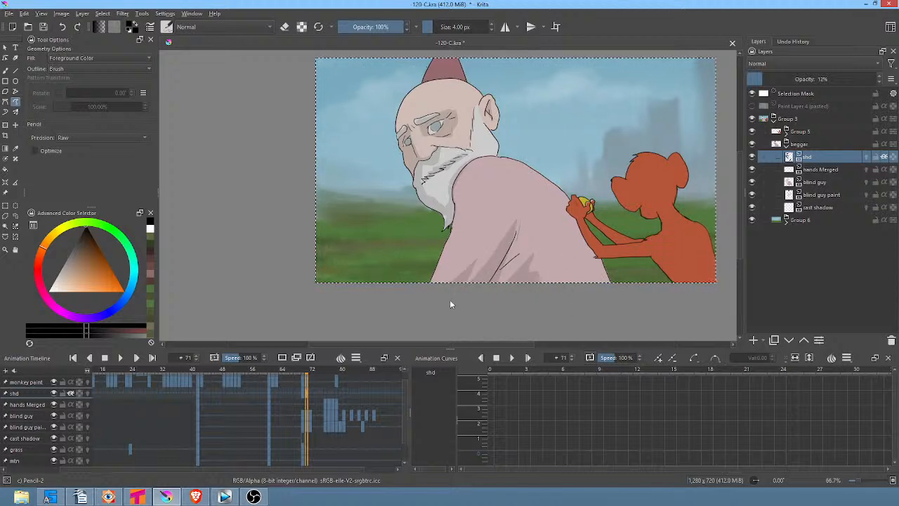
drag(576, 247, 499, 267)
Play the animation and examine the shading at frames 60 and 61
key(space)
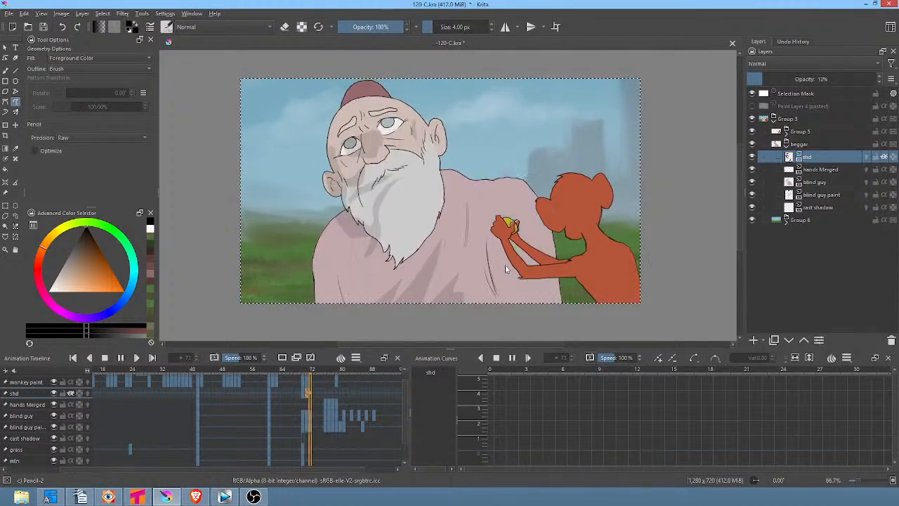
key(space)
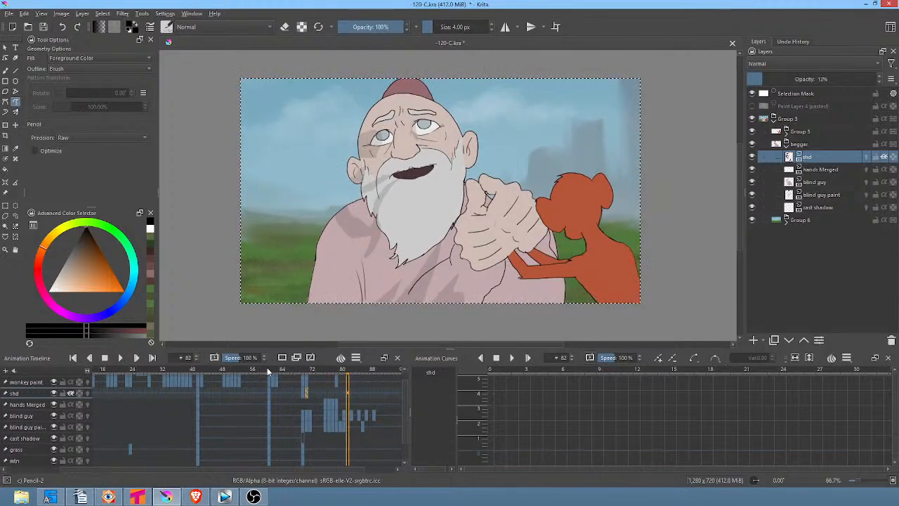
click(271, 371)
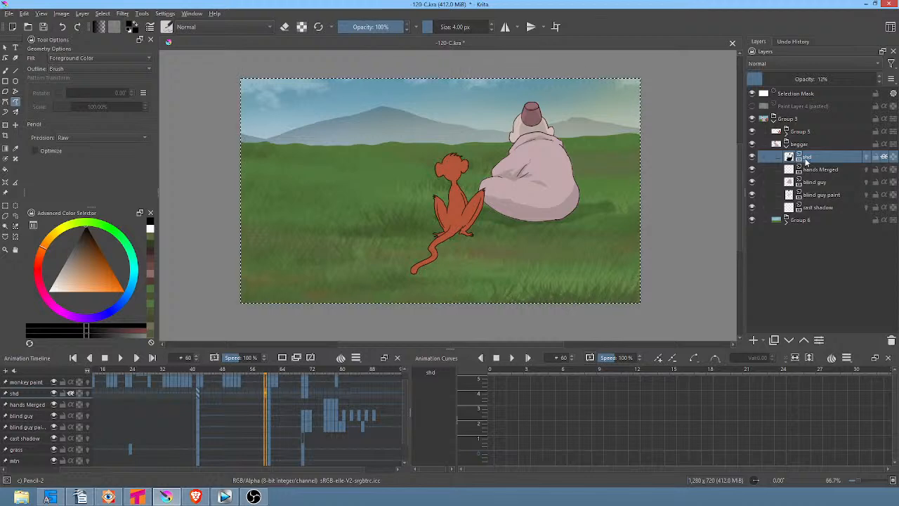
click(268, 377)
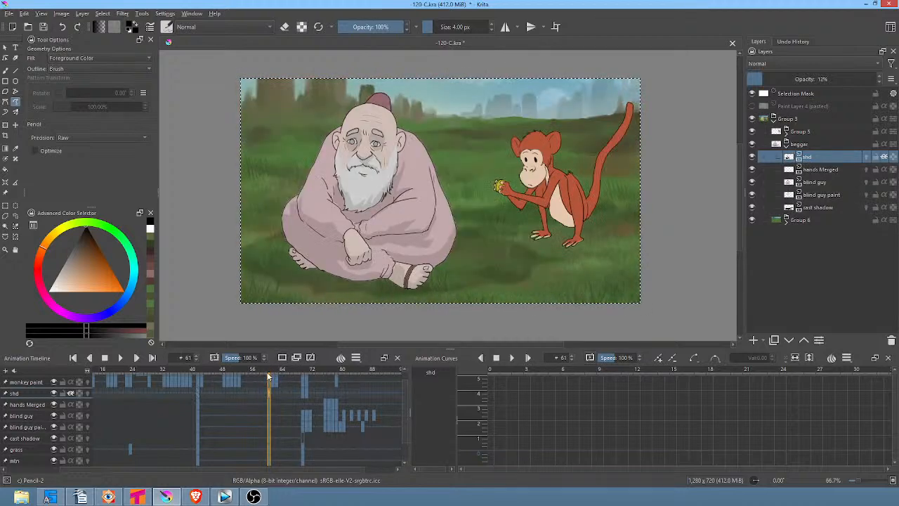
Add a blank frame to the shd layer at frame 72 and play the surrounding frames
drag(270, 371, 307, 388)
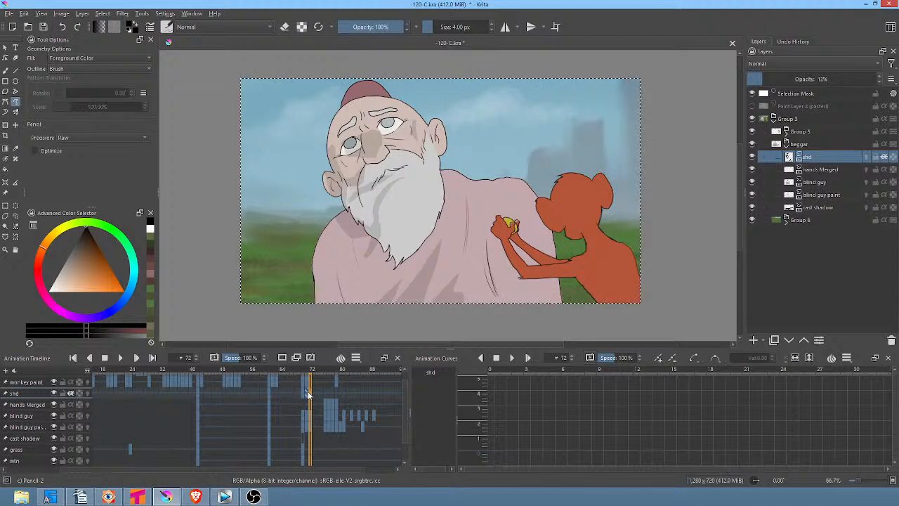
click(311, 390)
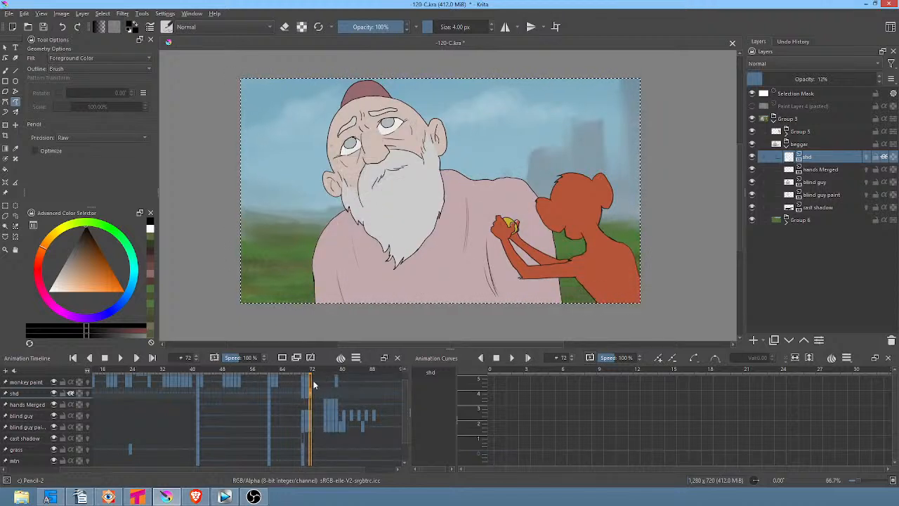
key(space)
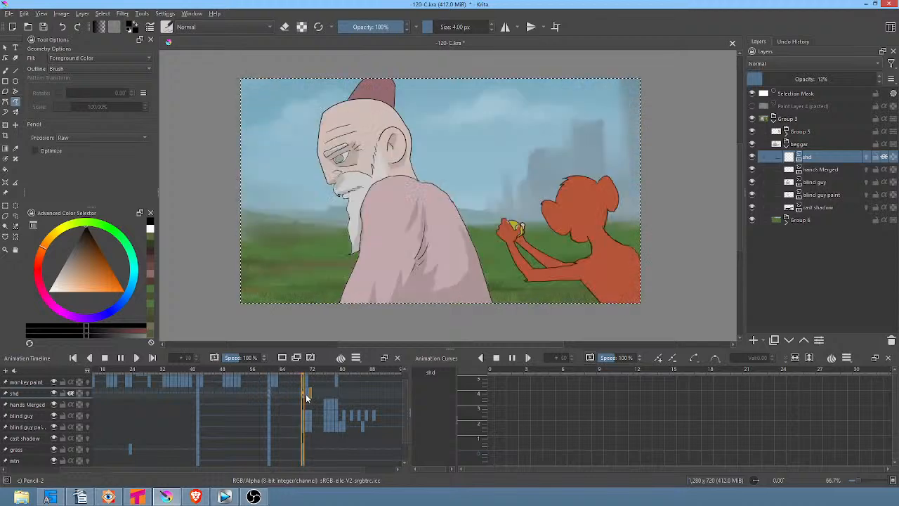
key(space)
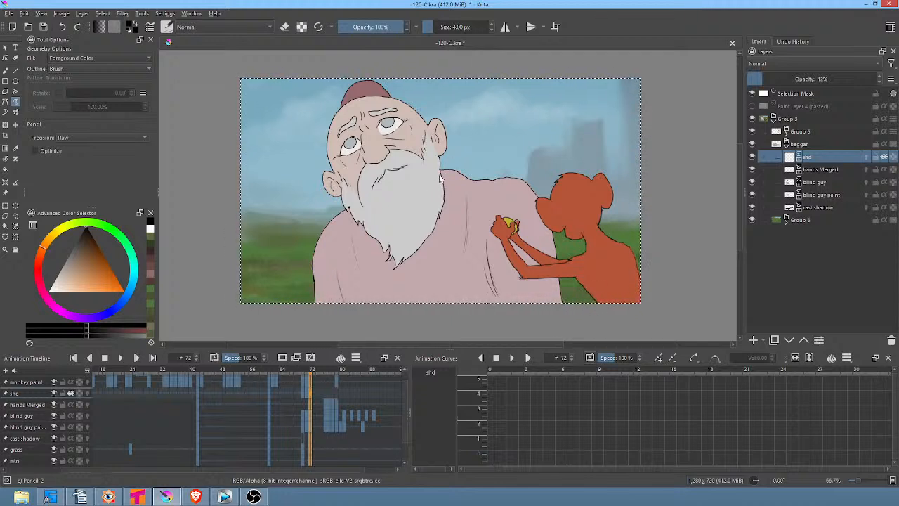
Shade the beggar's beard, the robe beneath it, the underside of his nose and his eye sockets at frame 72
mouse_move(443, 177)
mouse_down()
mouse_move(442, 202)
mouse_move(415, 242)
mouse_move(404, 247)
mouse_move(362, 232)
mouse_move(393, 279)
mouse_move(426, 253)
mouse_move(443, 204)
mouse_move(441, 176)
mouse_up()
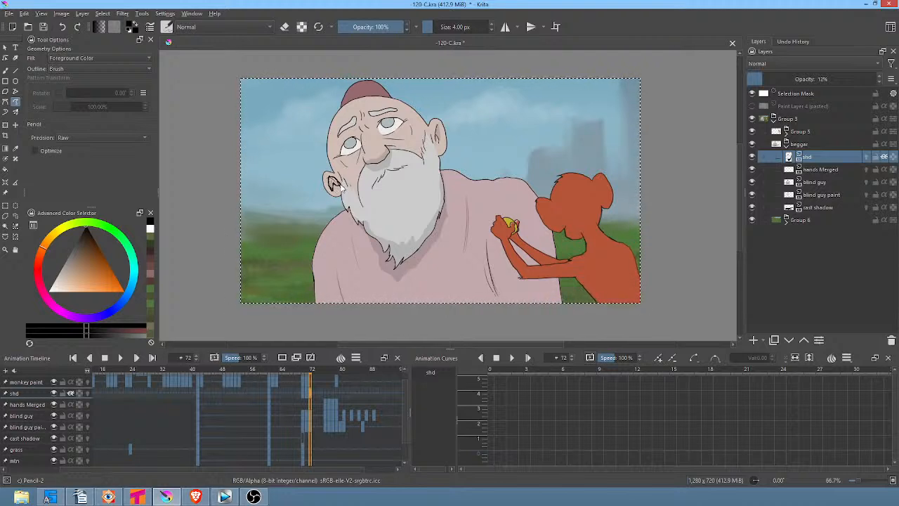
mouse_move(397, 109)
mouse_down()
mouse_move(372, 115)
mouse_move(380, 137)
mouse_up()
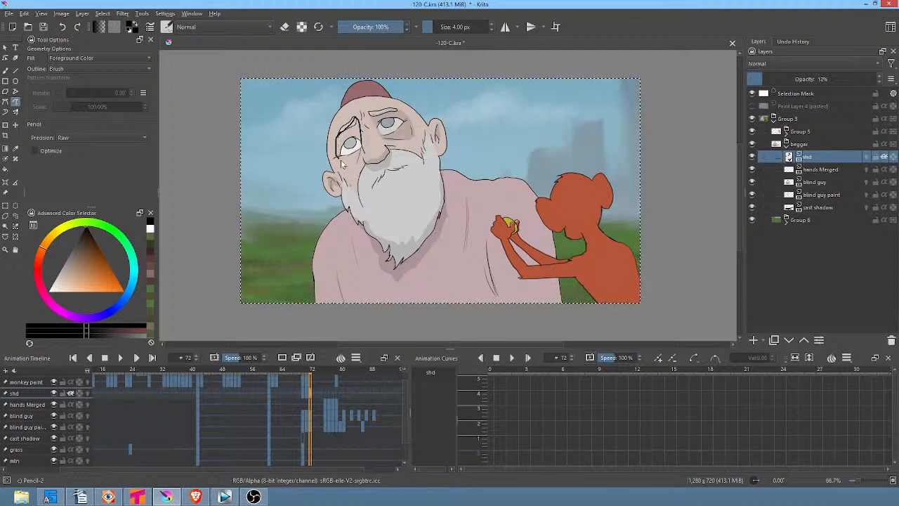
mouse_move(363, 146)
mouse_down()
mouse_move(350, 166)
mouse_move(337, 143)
mouse_move(364, 144)
mouse_up()
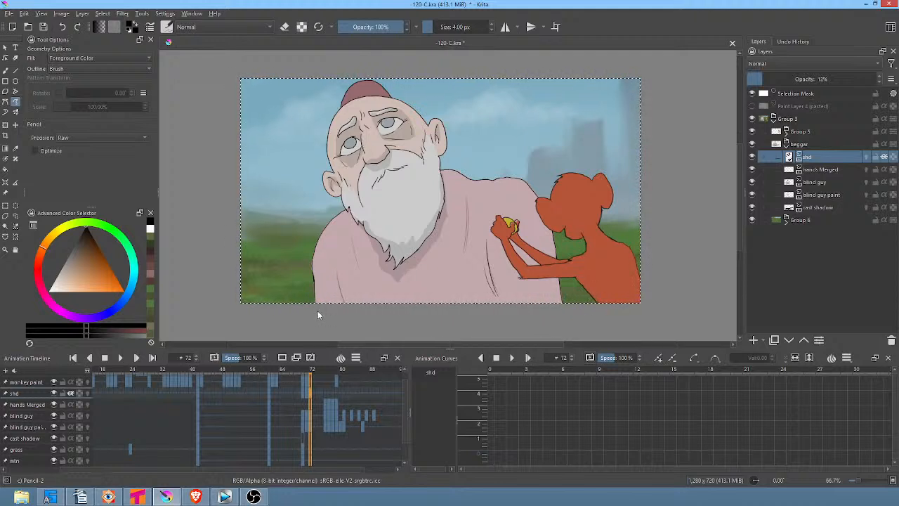
Shade the folds across the lower part and side of the beggar's robe at frame 72
mouse_move(313, 311)
mouse_down()
mouse_move(317, 253)
mouse_move(321, 271)
mouse_move(377, 320)
mouse_move(387, 295)
mouse_move(401, 290)
mouse_move(457, 294)
mouse_move(479, 247)
mouse_move(489, 279)
mouse_move(513, 286)
mouse_move(537, 239)
mouse_move(560, 311)
mouse_up()
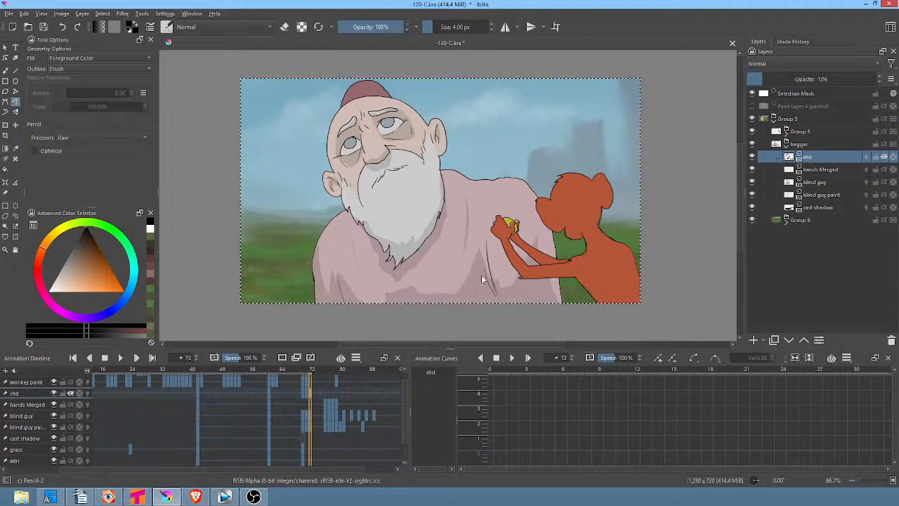
mouse_move(493, 292)
mouse_down()
mouse_move(491, 240)
mouse_move(505, 298)
mouse_move(496, 296)
mouse_move(491, 239)
mouse_move(497, 294)
mouse_up()
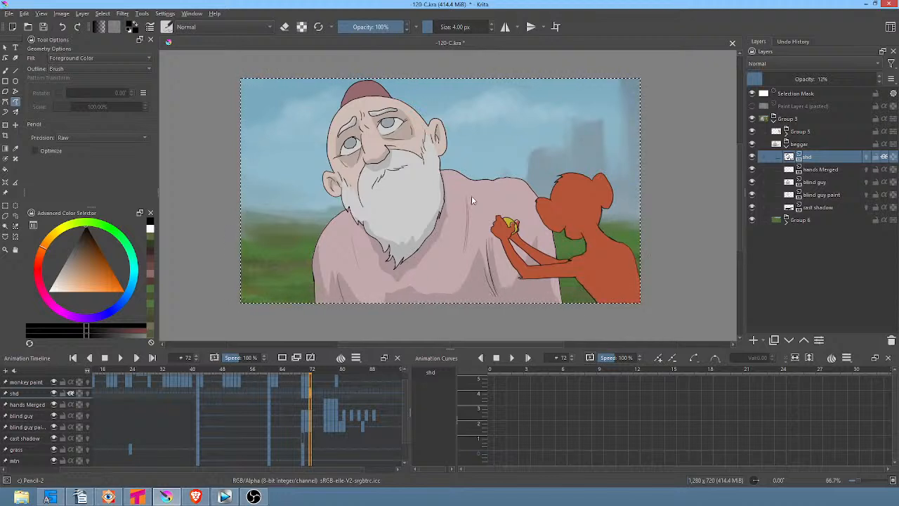
Shade the long fold running down the middle of the beggar's robe at frame 72
drag(466, 191, 463, 213)
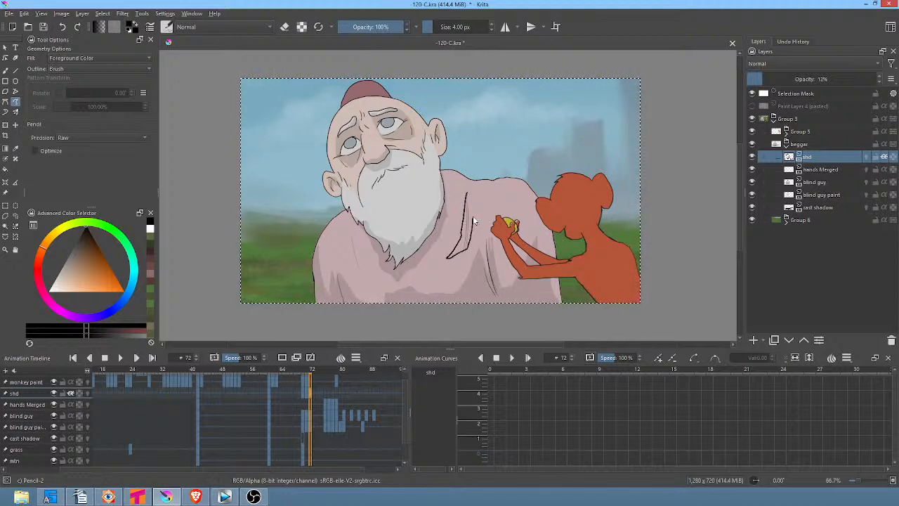
key(ctrl+z)
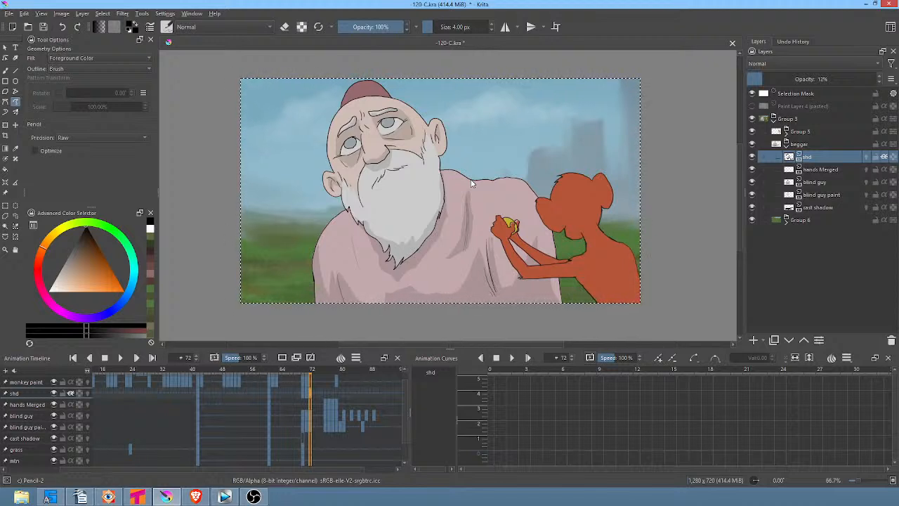
Rotate the shading at frame 76 slightly clockwise and move it to about X 649, Y 369 px to fit the beggar's pose
click(313, 392)
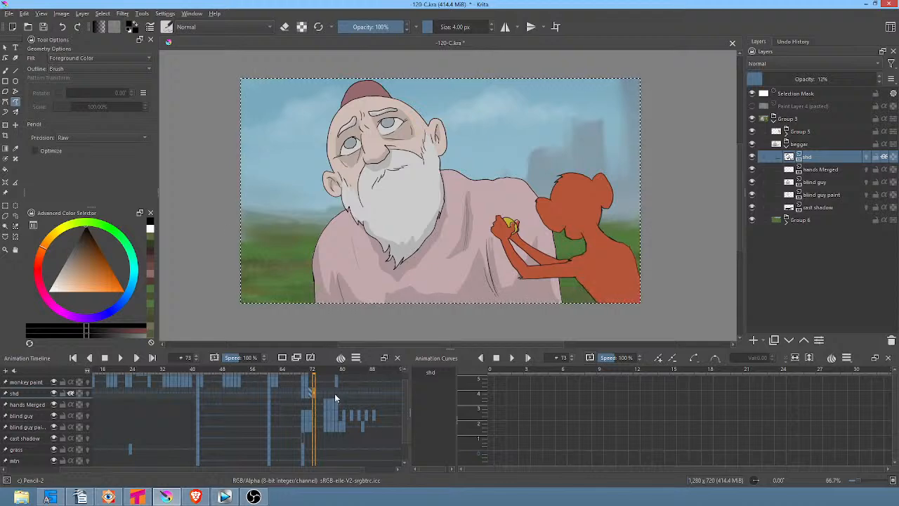
drag(317, 372, 327, 373)
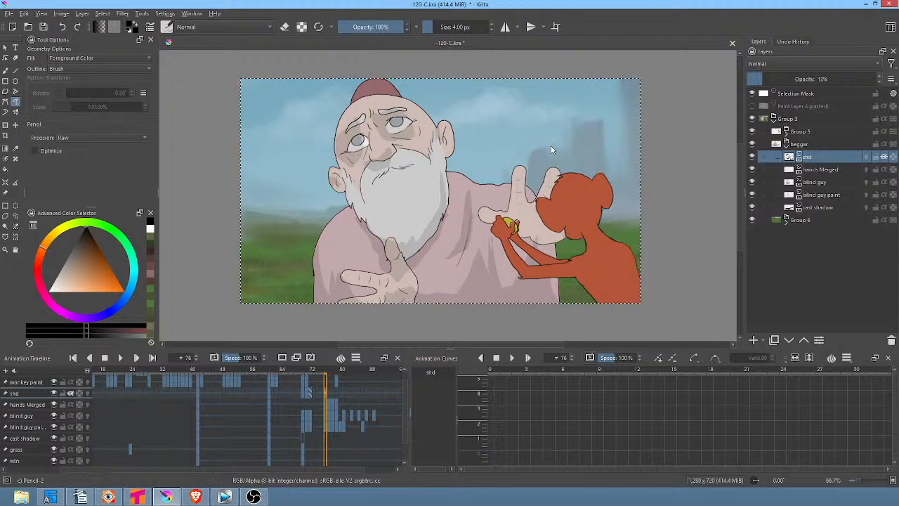
key(ctrl+t)
key(Return)
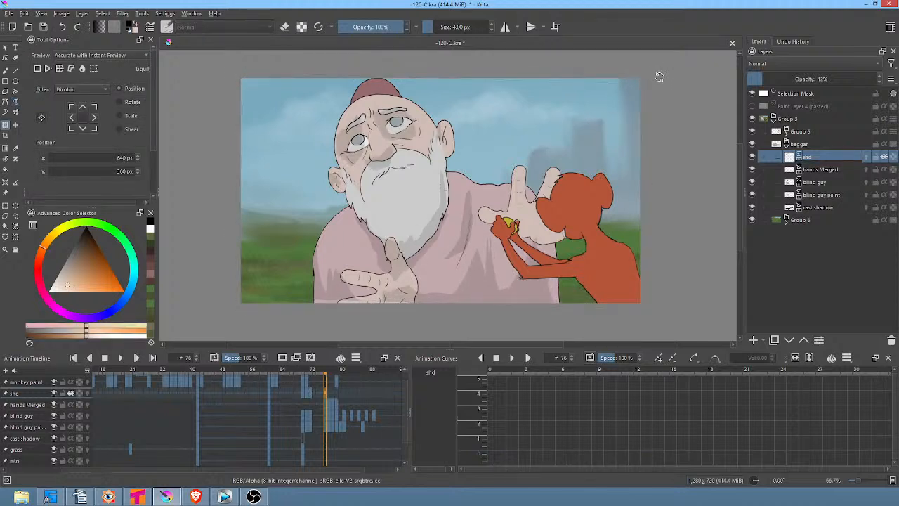
drag(662, 77, 604, 121)
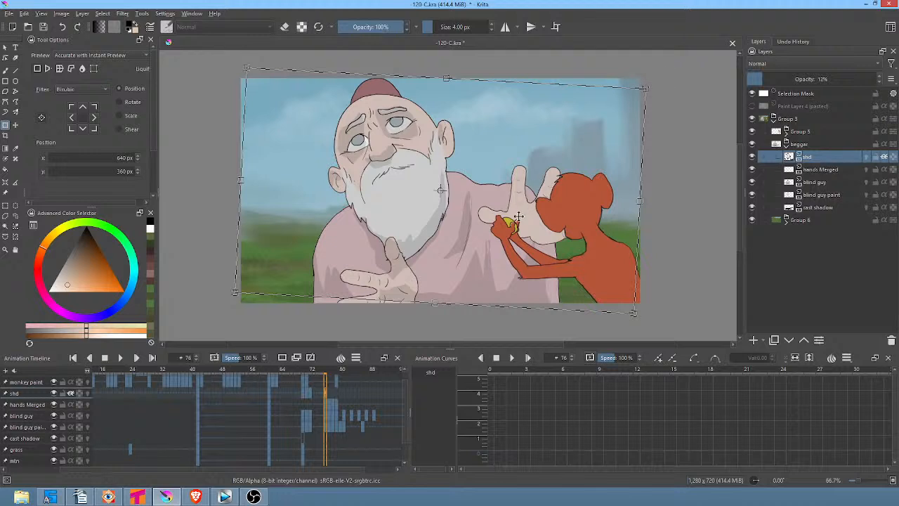
key(Return)
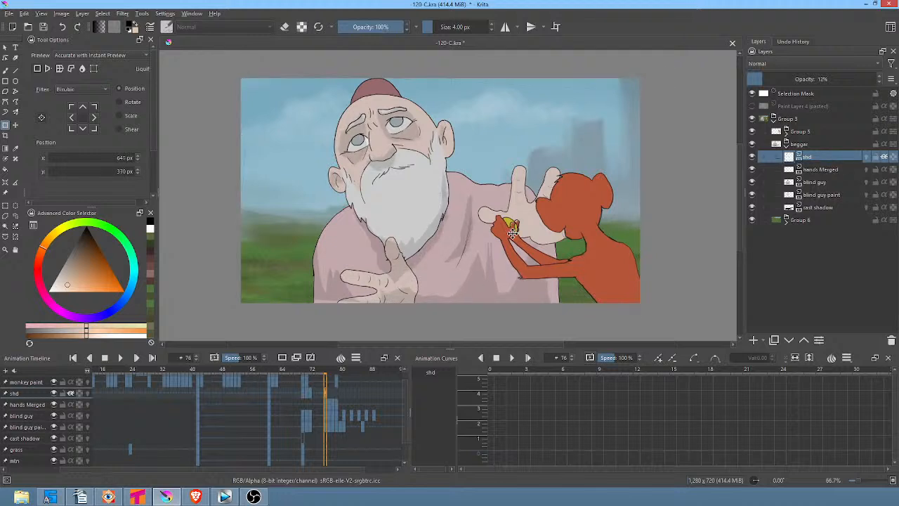
click(513, 234)
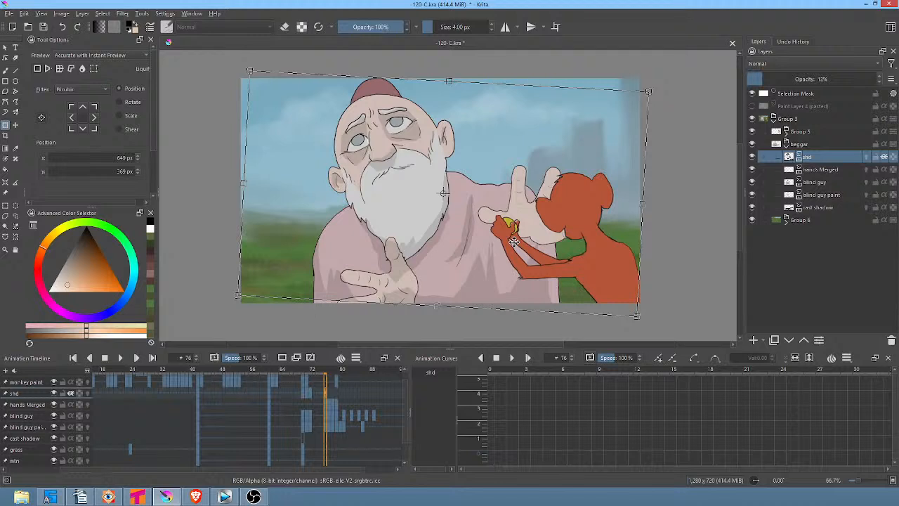
Clear the selection and shade the beggar's lower and raised hands with the pencil at frame 76
key(p)
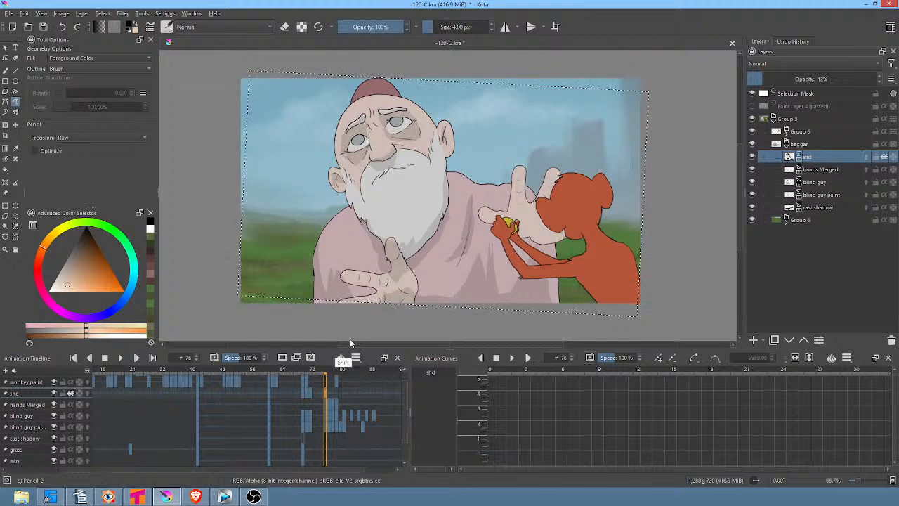
key(ctrl+shift+a)
mouse_move(312, 306)
mouse_down()
mouse_move(361, 321)
mouse_move(364, 300)
mouse_move(354, 295)
mouse_up()
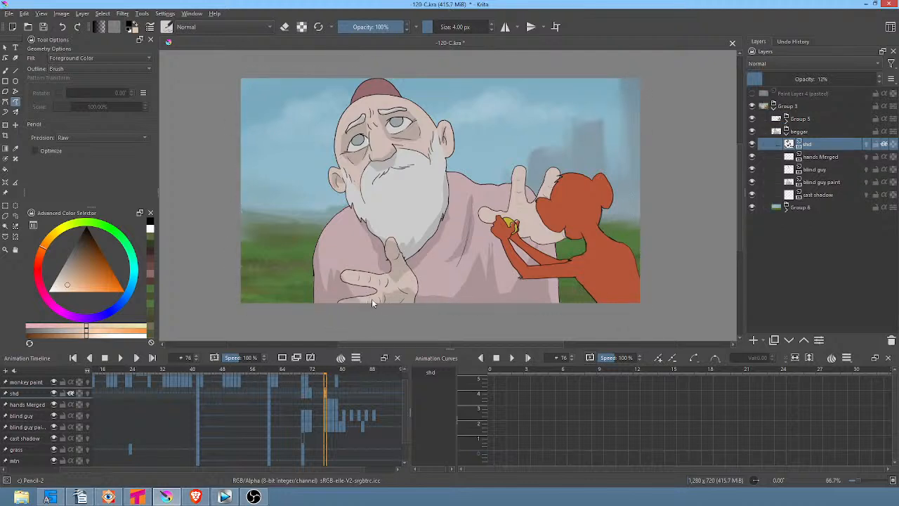
mouse_move(414, 286)
mouse_down()
mouse_move(401, 264)
mouse_move(377, 283)
mouse_move(347, 276)
mouse_move(377, 290)
mouse_move(357, 300)
mouse_up()
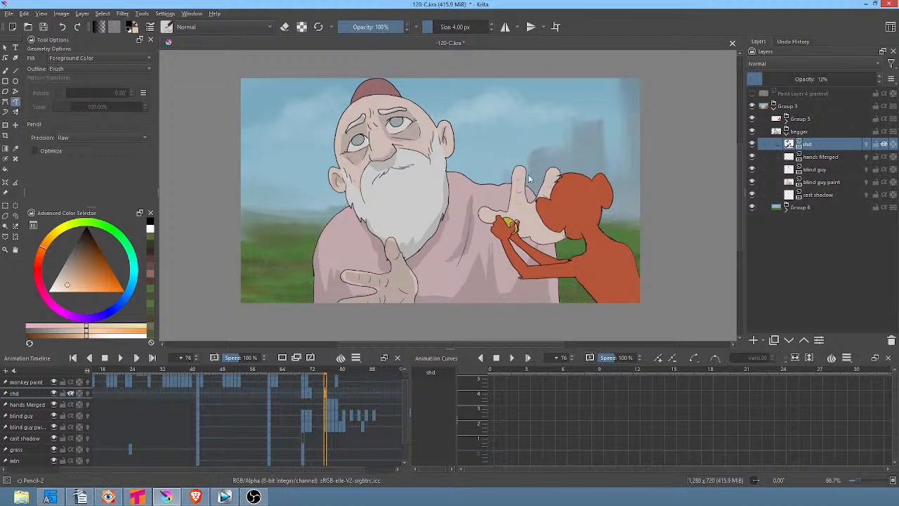
mouse_move(522, 176)
mouse_down()
mouse_move(509, 214)
mouse_move(490, 211)
mouse_move(490, 224)
mouse_move(557, 244)
mouse_move(569, 220)
mouse_move(555, 177)
mouse_move(526, 206)
mouse_move(521, 175)
mouse_up()
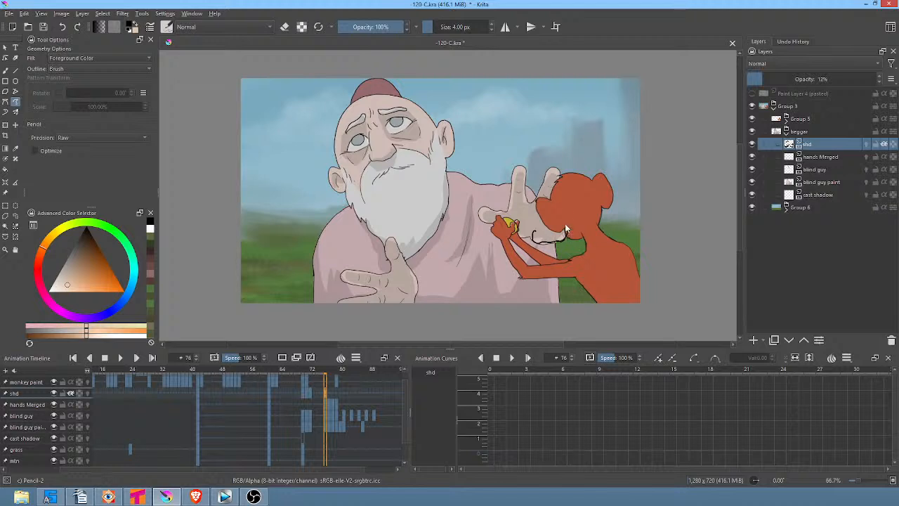
key(ctrl+z)
Rotate the shading at frame 77 clockwise and move it to about X 659, Y 444 px to match the turned head
click(329, 396)
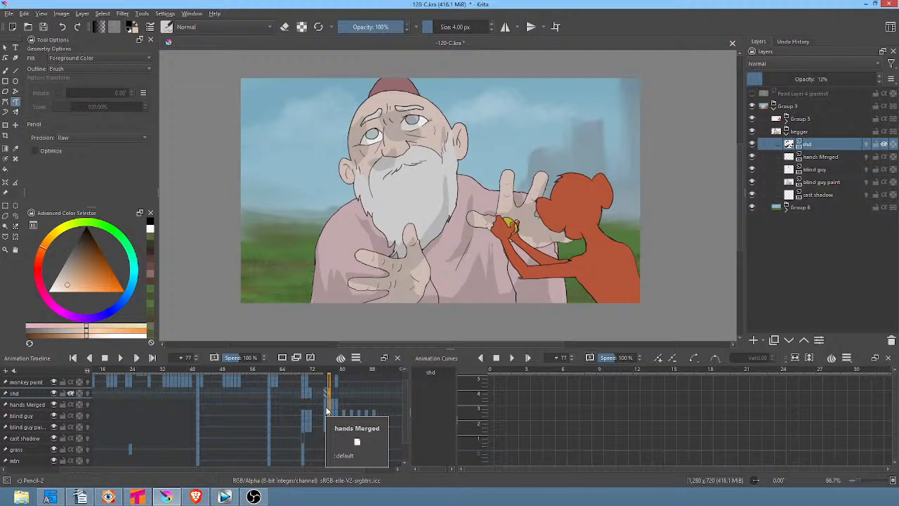
key(ctrl+t)
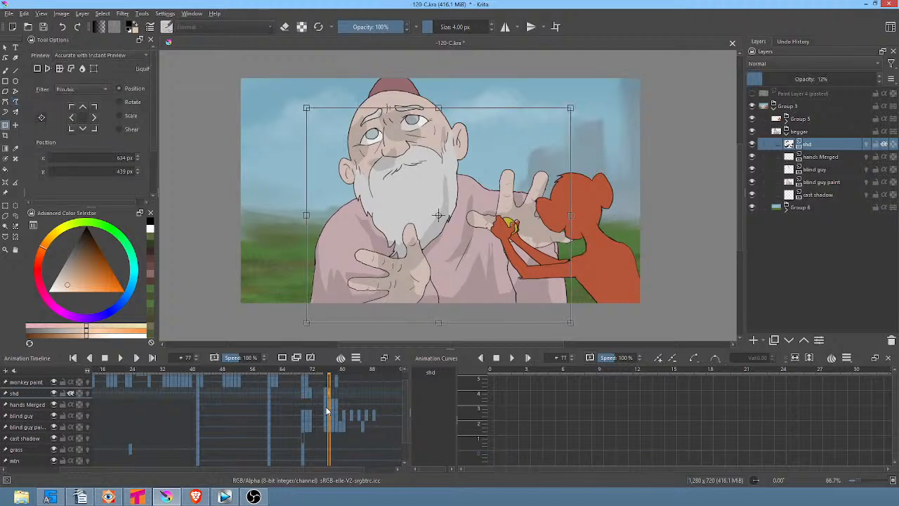
key(Return)
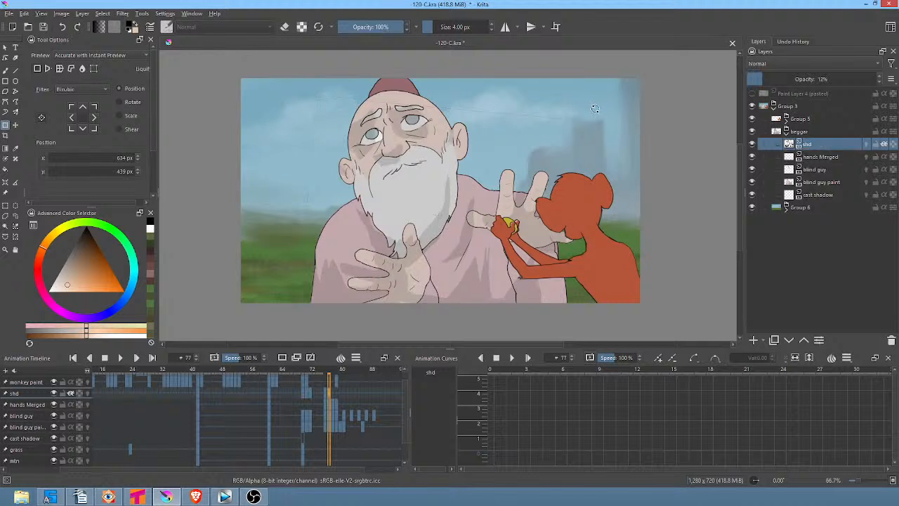
drag(465, 210, 471, 212)
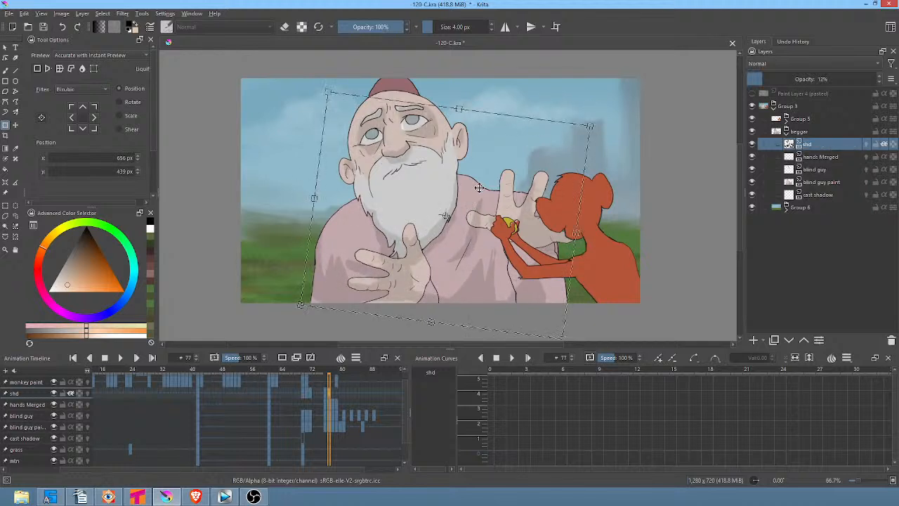
drag(604, 115, 602, 119)
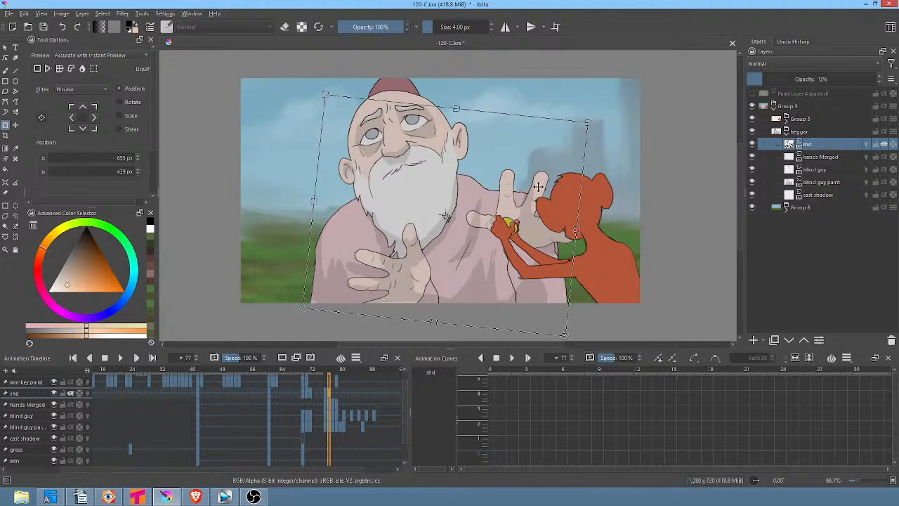
drag(526, 194, 525, 195)
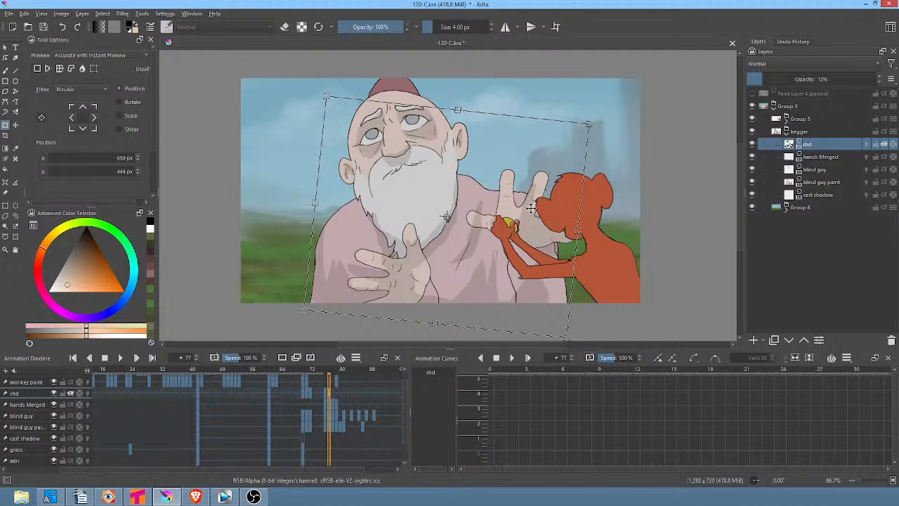
Rotate the shading at frame 78 clockwise and move it to about X 652, Y 459 px over the beggar
key(Right)
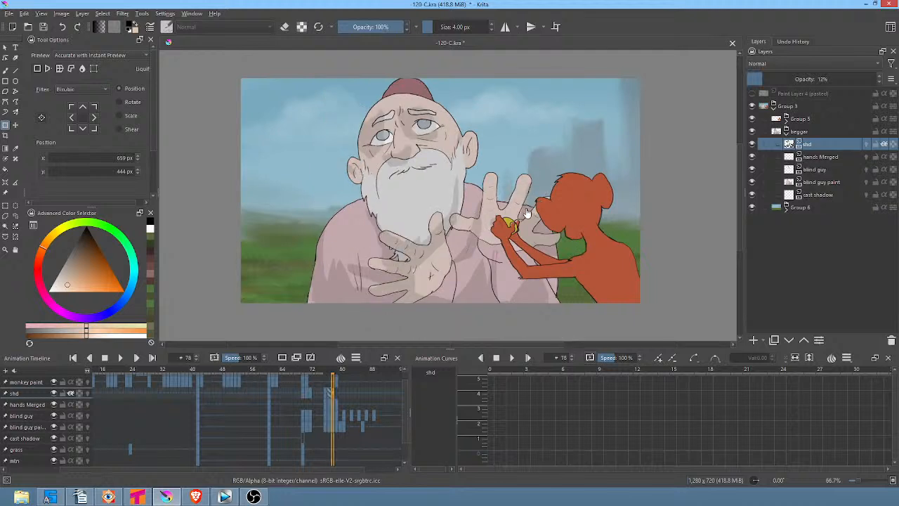
click(490, 245)
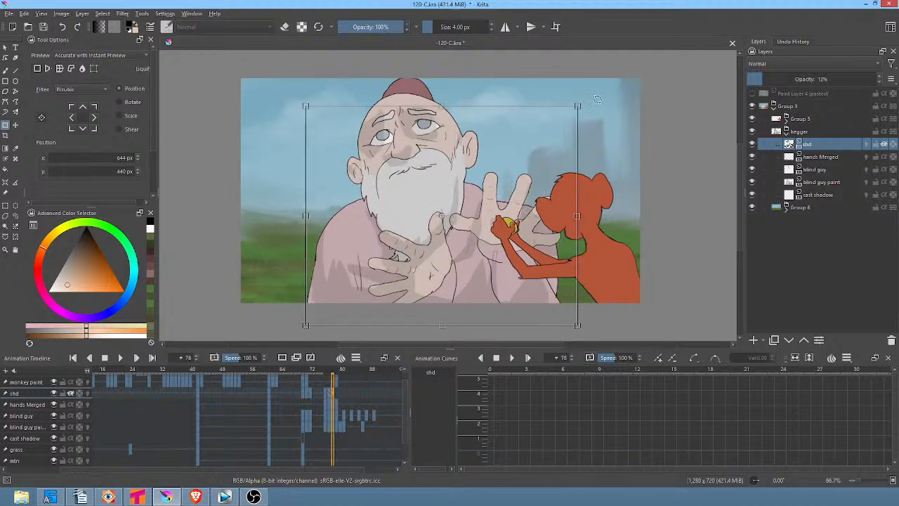
key(Return)
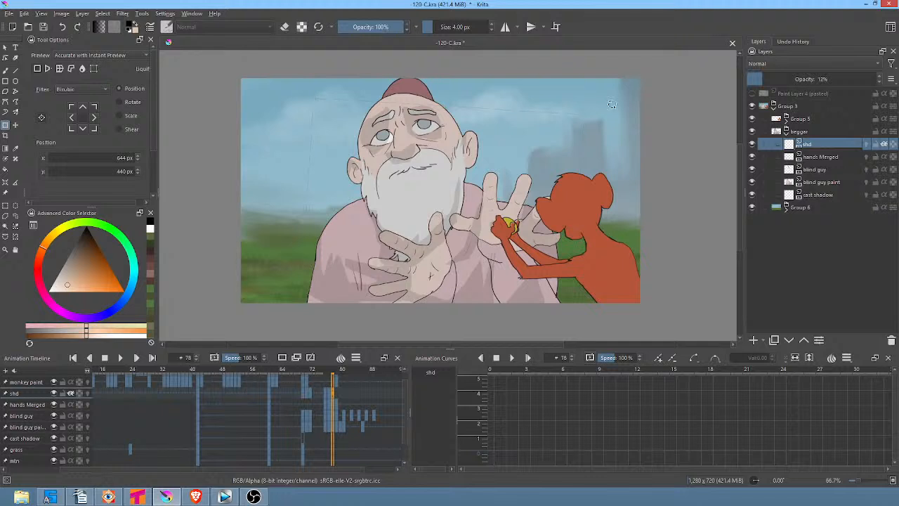
click(559, 142)
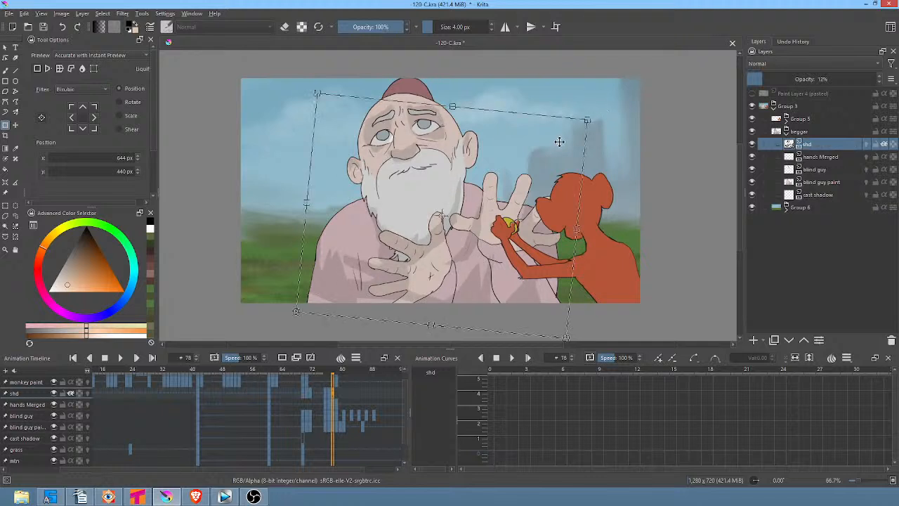
key(Return)
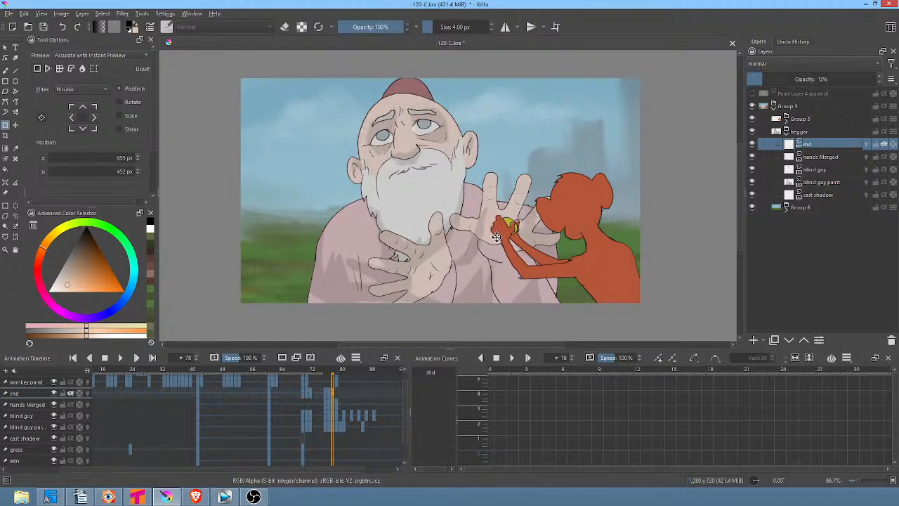
drag(497, 236, 496, 237)
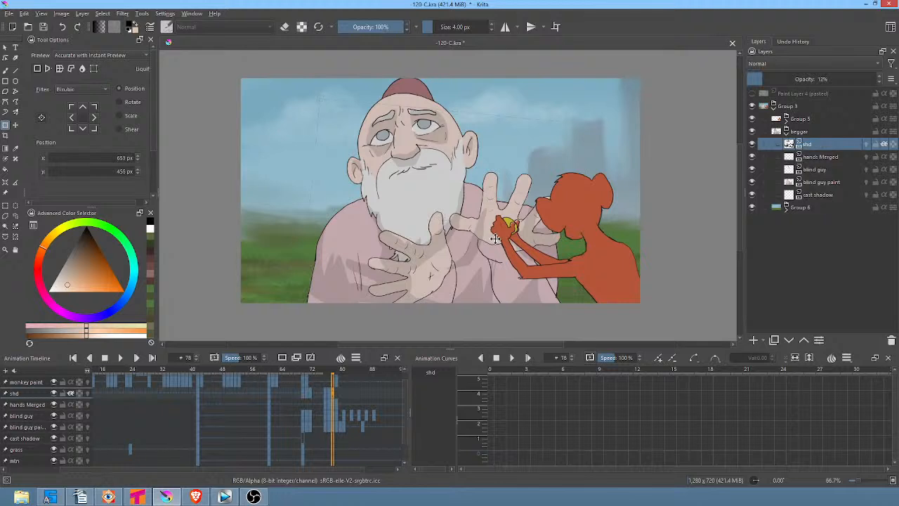
click(495, 237)
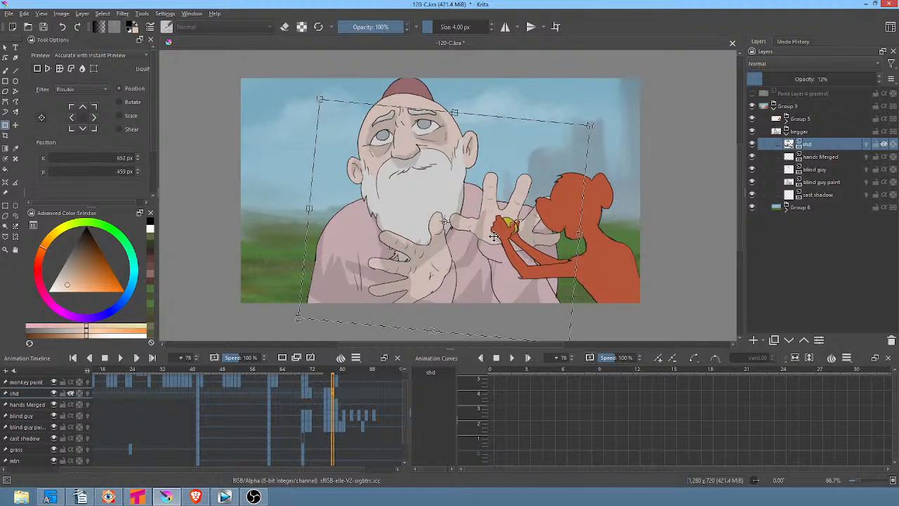
Step back and forth through the frames around 78 and 79 and examine how the shading fits the beggar
key(Right)
key(Right)
key(Left)
key(Left)
key(Left)
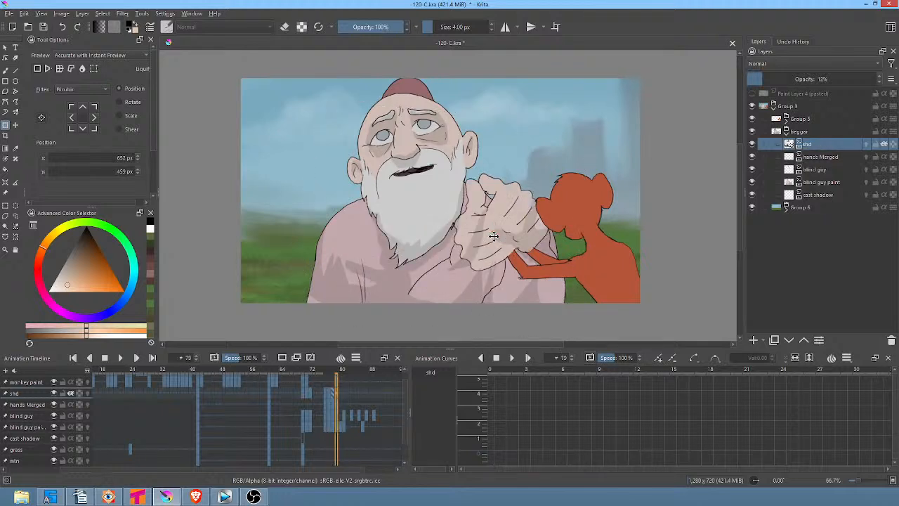
key(Right)
key(Right)
key(Left)
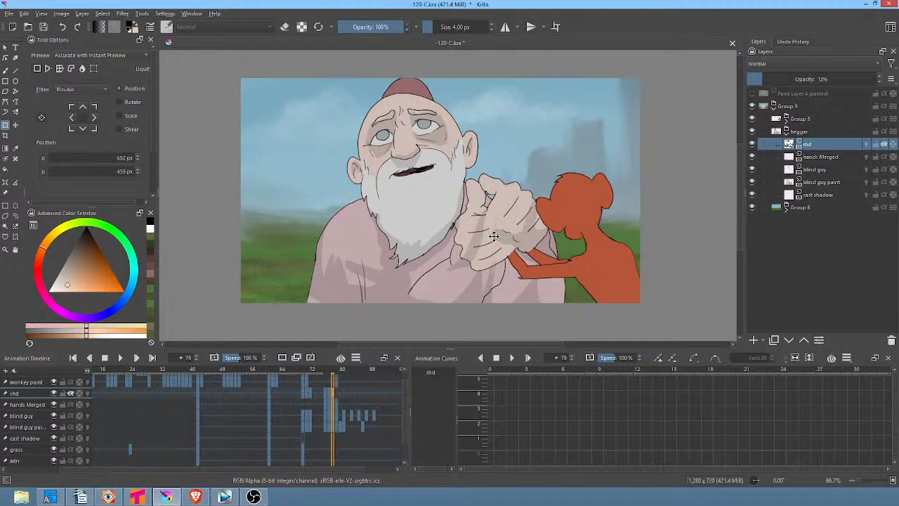
Erase the misplaced shading over the clasped hands, the sleeve beside them and the robe's front at frame 79
key(Right)
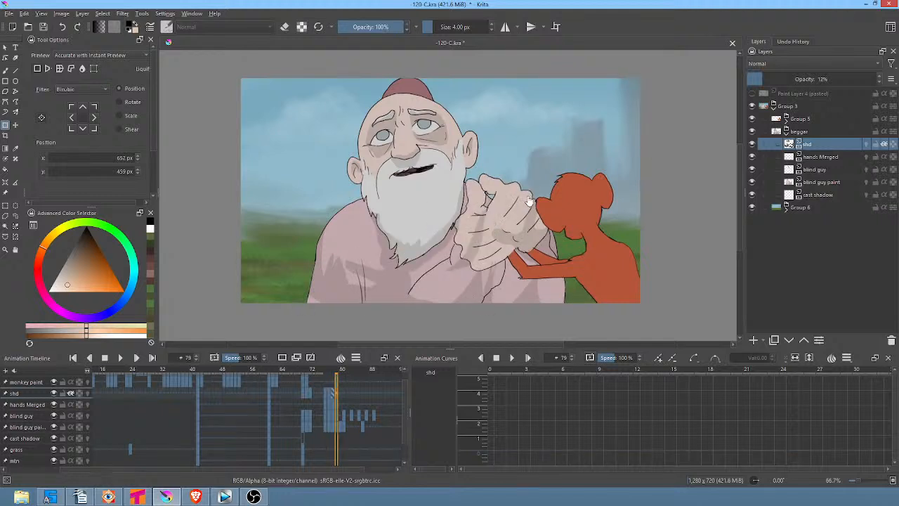
key(p)
mouse_move(542, 162)
mouse_down()
mouse_move(496, 181)
mouse_move(459, 246)
mouse_move(473, 276)
mouse_move(519, 269)
mouse_move(575, 209)
mouse_move(528, 146)
mouse_move(465, 218)
mouse_move(447, 305)
mouse_up()
key(e)
drag(509, 342, 514, 340)
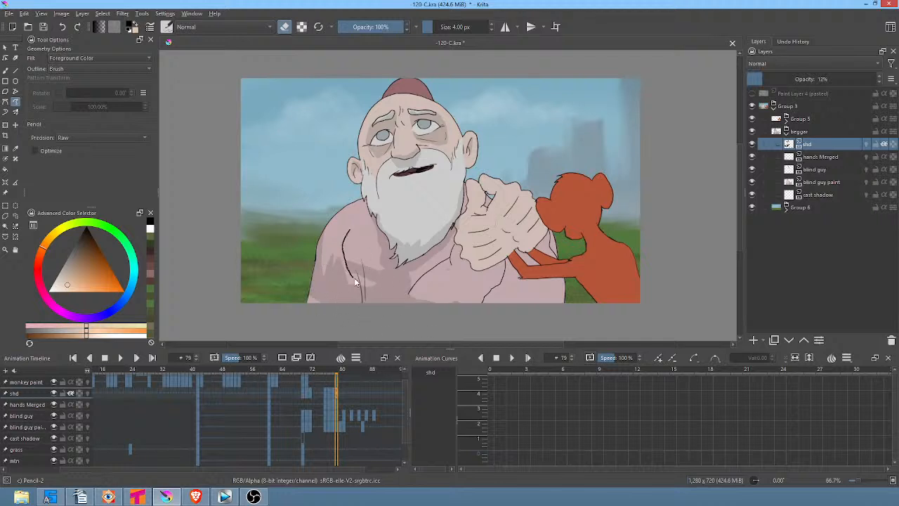
mouse_move(354, 278)
mouse_down()
mouse_move(379, 278)
mouse_move(375, 236)
mouse_up()
Erase the misplaced fold shading across the sleeve and the lower front of the robe at frame 78
key(Left)
key(Left)
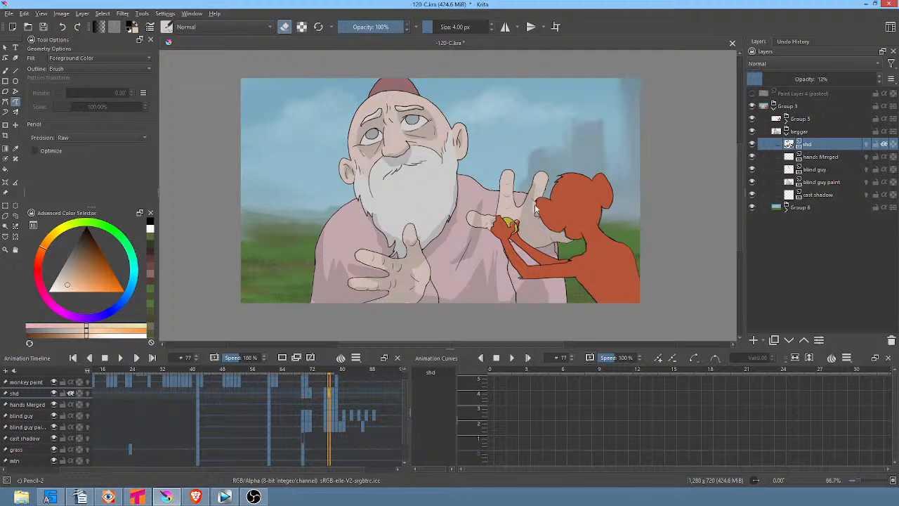
key(Right)
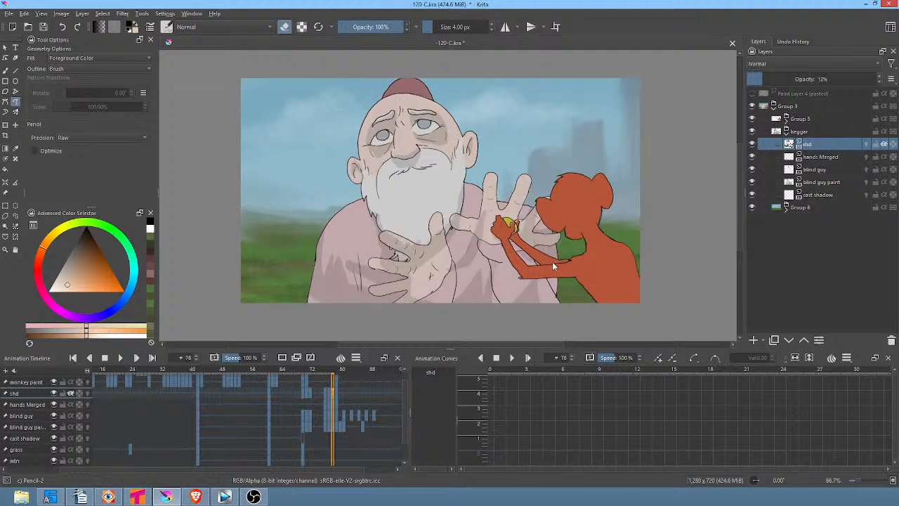
drag(460, 333, 575, 288)
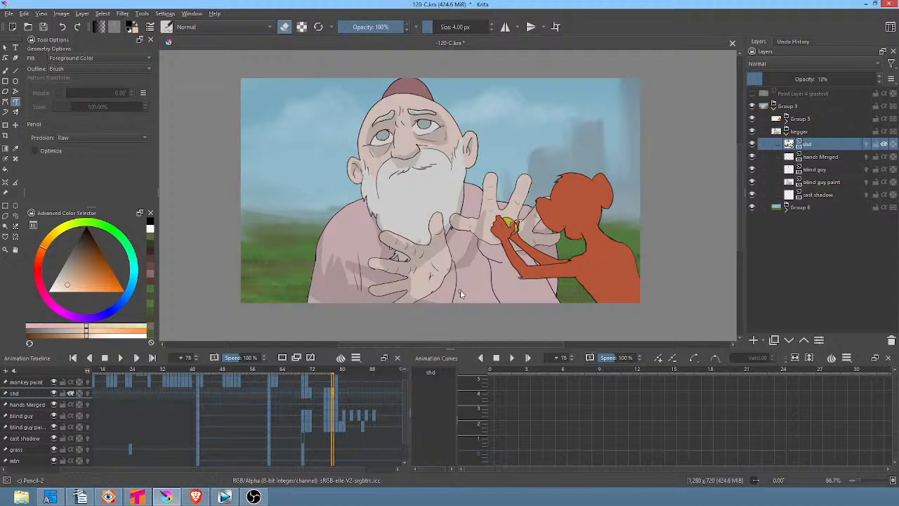
mouse_move(459, 292)
mouse_down()
mouse_move(418, 287)
mouse_move(344, 253)
mouse_move(419, 317)
mouse_up()
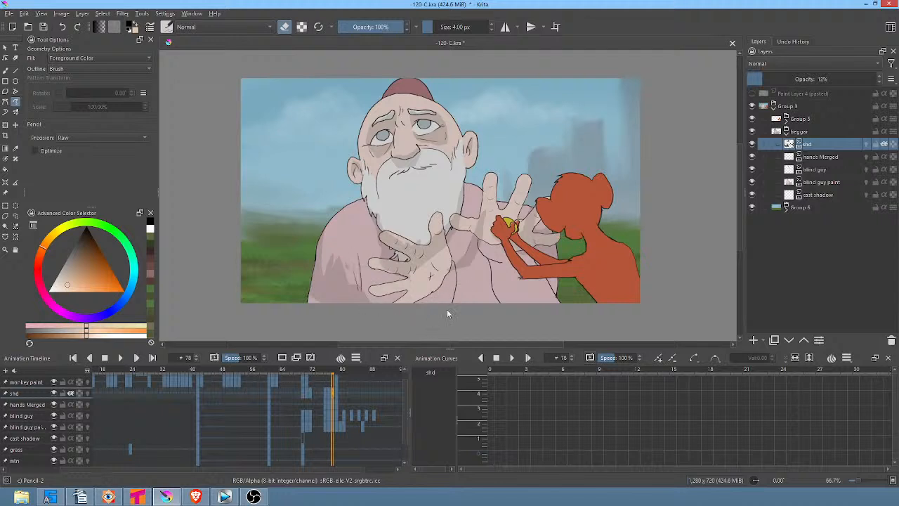
Compare the shading across frames 76 to 79 and switch eraser mode off
key(Right)
key(Left)
key(Left)
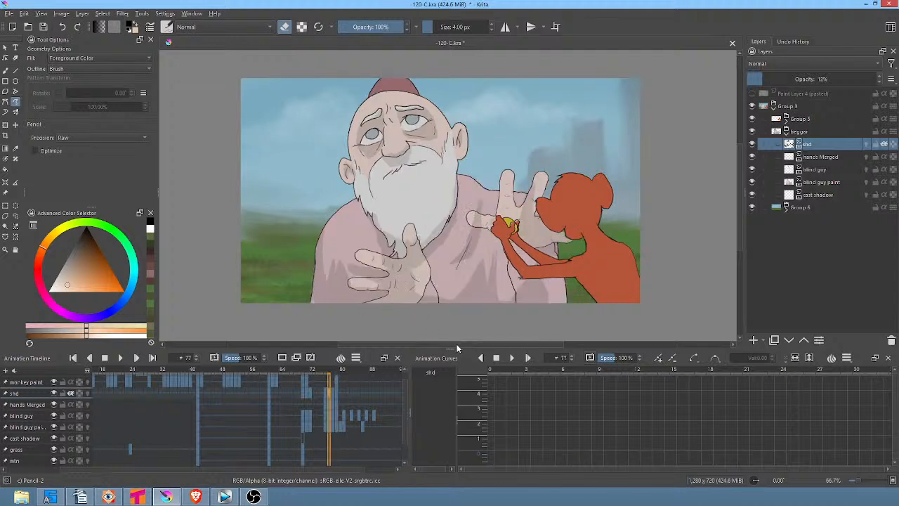
key(Right)
key(e)
key(Left)
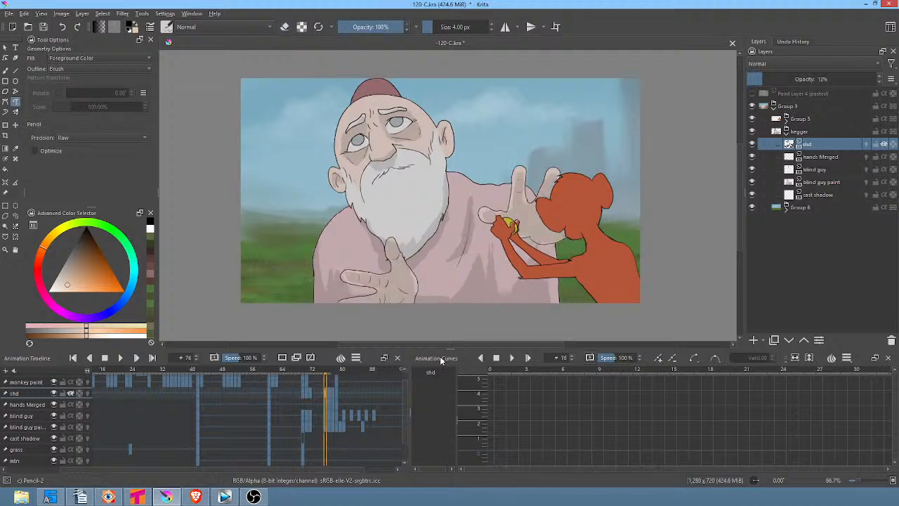
Step back and forth between frames 76 and 78 and compare the beggar's shading on the robe and sleeve
key(Right)
key(Left)
key(Left)
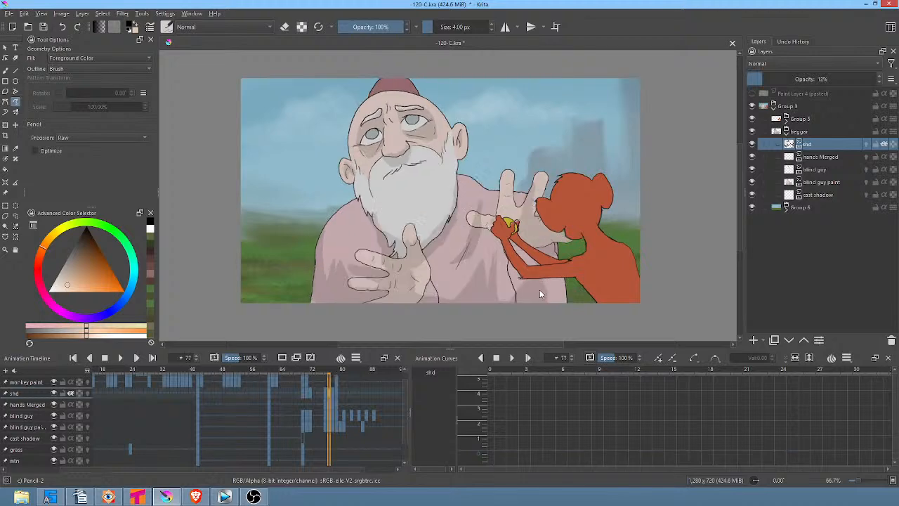
key(Right)
key(Right)
key(Left)
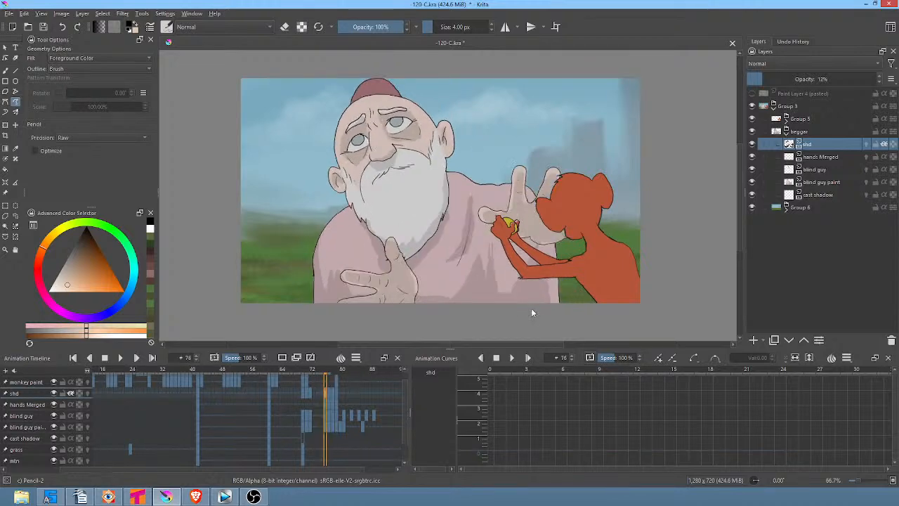
key(Right)
mouse_move(520, 311)
mouse_down()
mouse_move(518, 260)
mouse_move(537, 255)
mouse_move(561, 286)
mouse_move(559, 325)
mouse_up()
key(ctrl+z)
key(ctrl+z)
Shade the beggar's sleeve below the raised hand at frame 78 and check it against frames 76 and 77
key(Right)
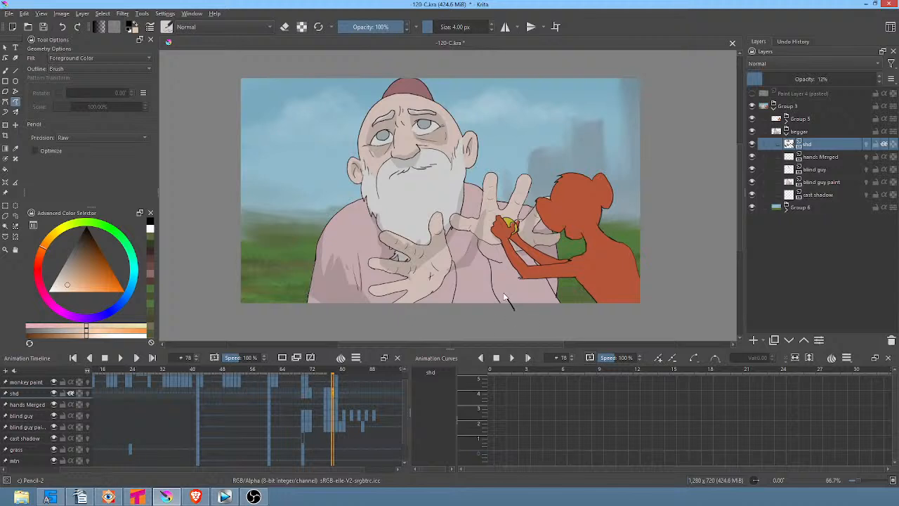
mouse_move(505, 296)
mouse_down()
mouse_move(490, 252)
mouse_move(460, 227)
mouse_move(481, 223)
mouse_move(488, 187)
mouse_move(503, 219)
mouse_move(526, 186)
mouse_move(511, 237)
mouse_move(516, 252)
mouse_move(541, 205)
mouse_up()
key(Left)
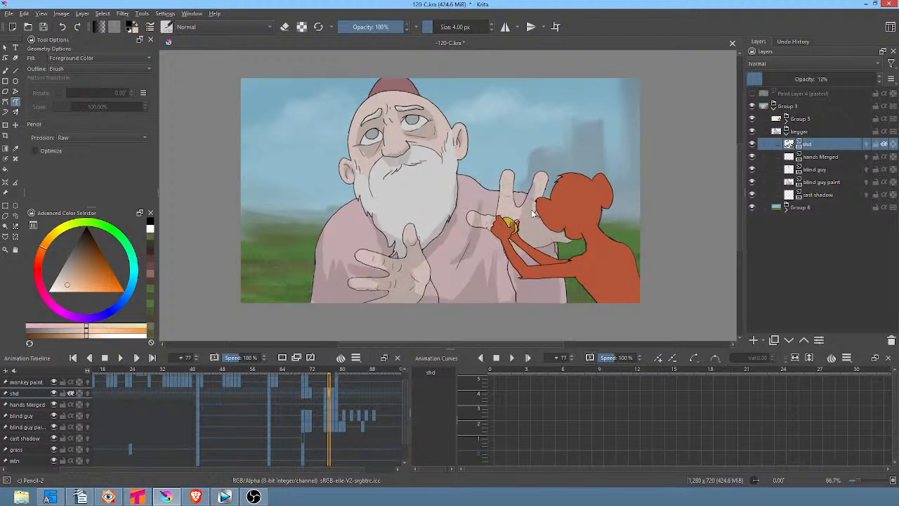
key(Right)
key(Left)
key(Left)
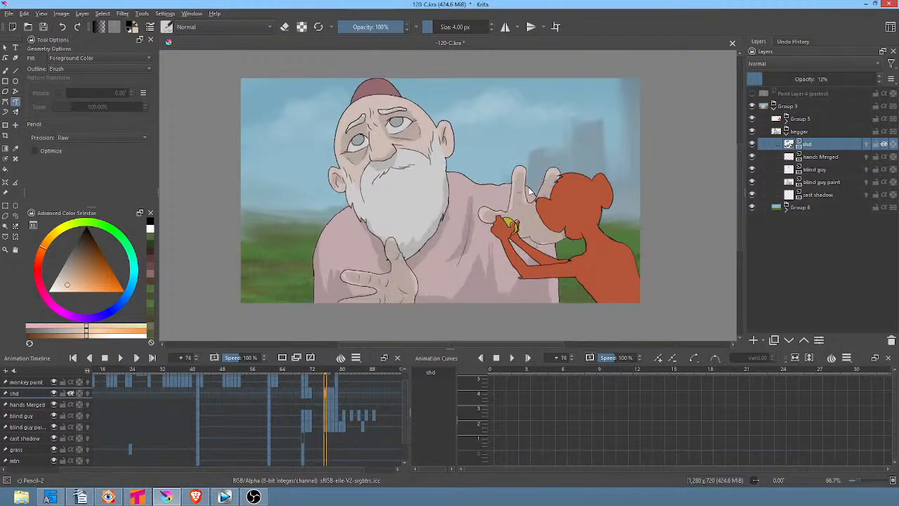
Shade the palm of the raised hand behind the monkey's arms at frame 77, checking it against frame 76
key(Right)
mouse_move(496, 228)
mouse_down()
mouse_move(477, 226)
mouse_move(497, 216)
mouse_move(504, 176)
mouse_move(513, 194)
mouse_move(531, 198)
mouse_move(539, 177)
mouse_move(540, 227)
mouse_up()
key(Left)
key(Right)
key(Left)
key(Right)
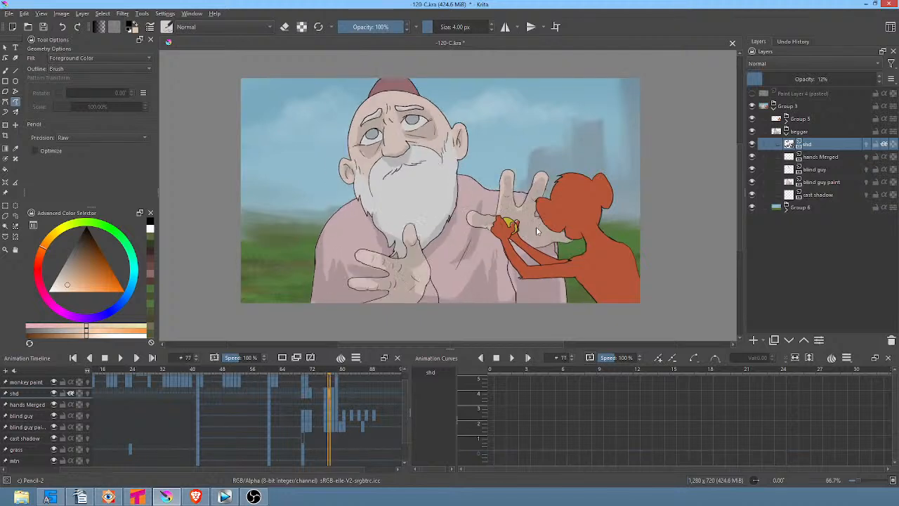
Extend the shading over the raised hand's palm at frame 76
key(Left)
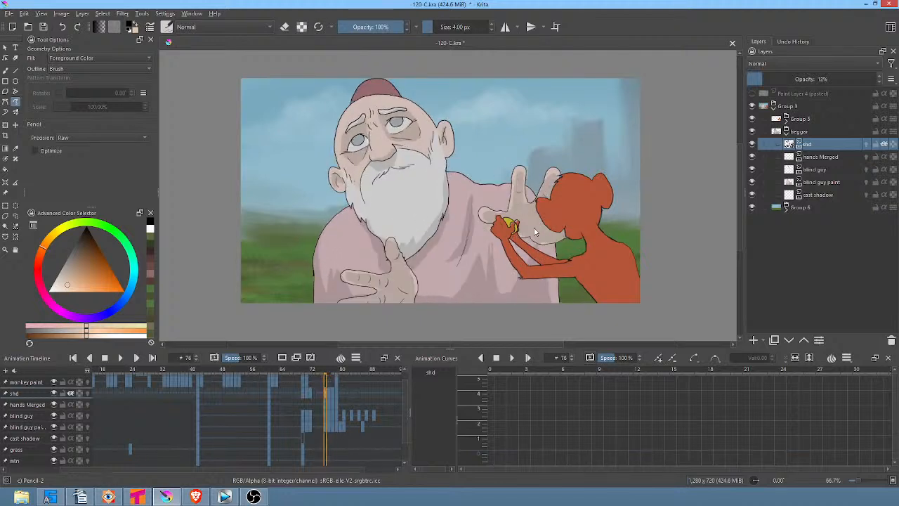
drag(534, 232, 514, 261)
drag(544, 287, 546, 227)
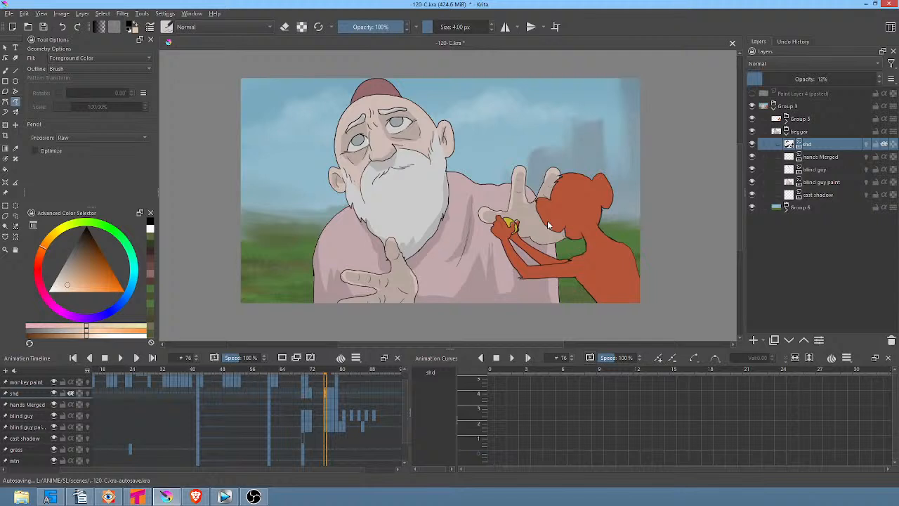
Shade the raised hand's palm and fingers beside the monkey's face at frame 78
key(Right)
key(Right)
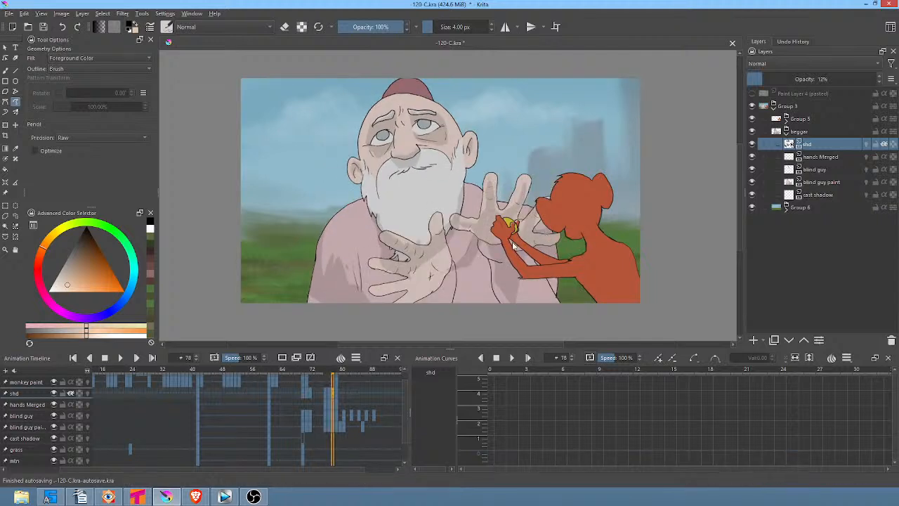
mouse_move(508, 234)
mouse_down()
mouse_move(495, 280)
mouse_move(533, 320)
mouse_move(560, 314)
mouse_move(515, 221)
mouse_move(525, 183)
mouse_move(496, 221)
mouse_move(491, 180)
mouse_move(500, 229)
mouse_move(460, 221)
mouse_move(465, 233)
mouse_move(486, 225)
mouse_up()
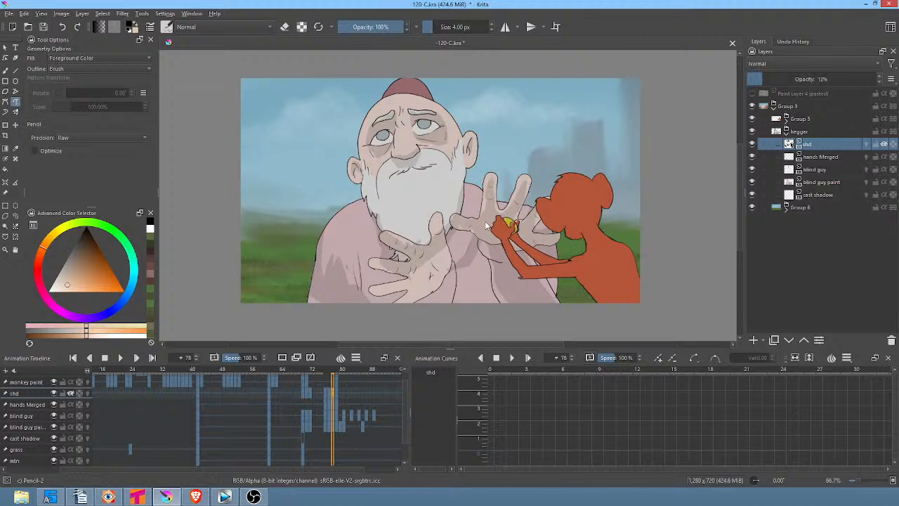
Shade the clasped hands and the robe's sleeve around and beneath them at frame 79
key(Right)
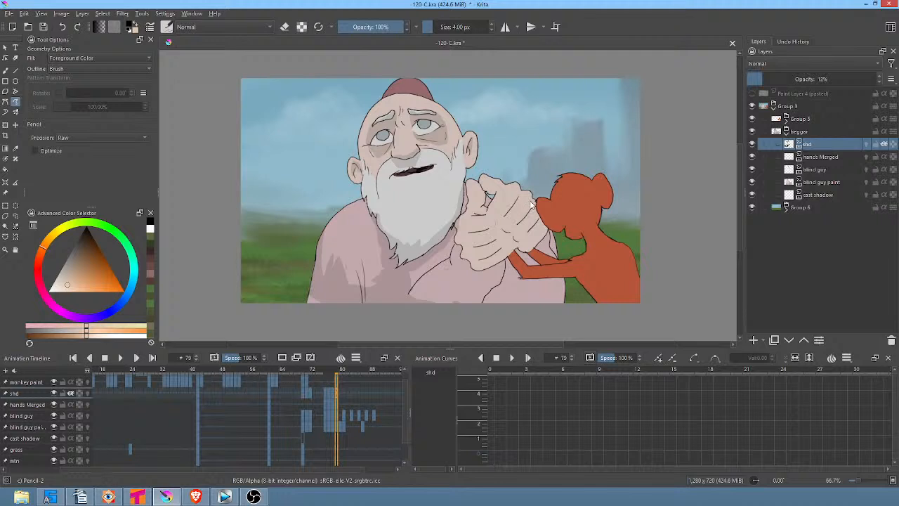
mouse_move(532, 203)
mouse_down()
mouse_move(488, 183)
mouse_move(491, 212)
mouse_move(484, 216)
mouse_move(486, 196)
mouse_move(475, 198)
mouse_move(472, 219)
mouse_move(490, 223)
mouse_move(516, 256)
mouse_move(549, 238)
mouse_move(533, 202)
mouse_up()
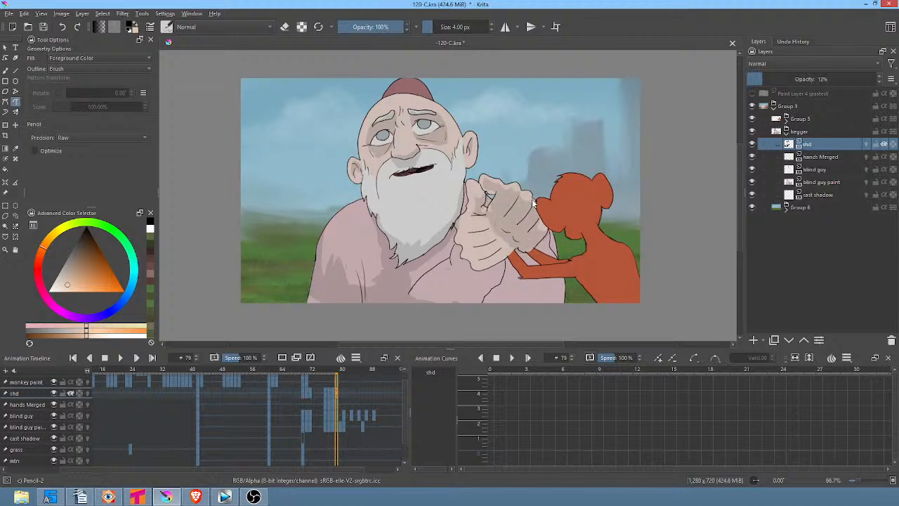
mouse_move(542, 242)
mouse_down()
mouse_move(517, 250)
mouse_move(478, 214)
mouse_move(498, 265)
mouse_move(481, 272)
mouse_move(467, 263)
mouse_move(452, 318)
mouse_move(514, 324)
mouse_move(560, 315)
mouse_move(560, 257)
mouse_up()
key(Left)
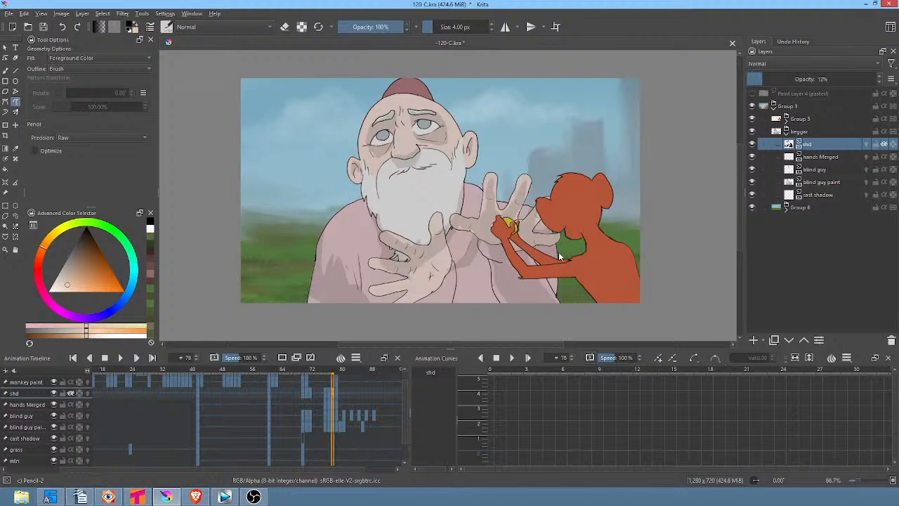
key(Right)
drag(472, 261, 434, 289)
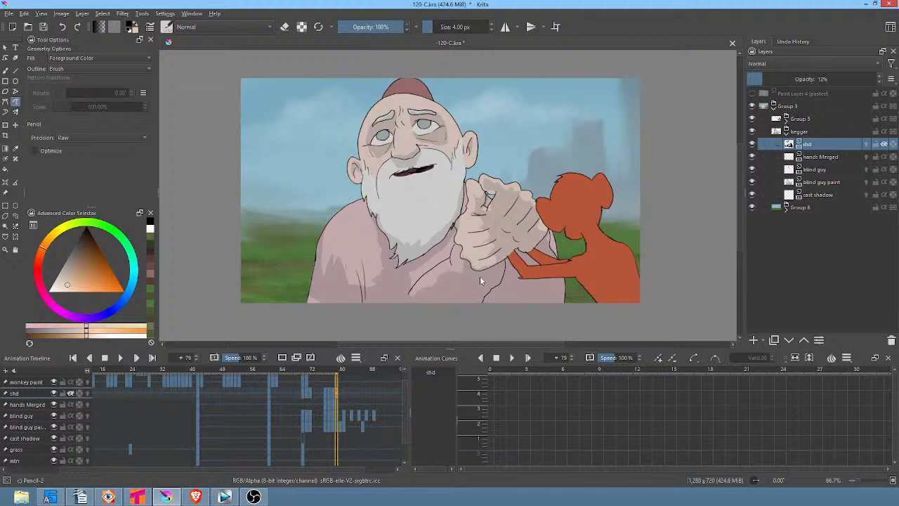
Shade the hand held over the chest and the robe's lower front at frame 78, comparing with frame 77
key(Left)
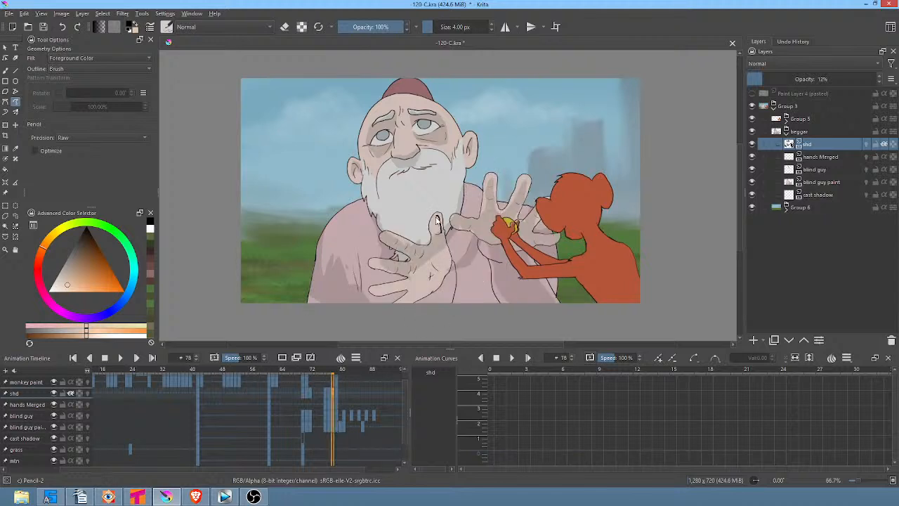
mouse_move(436, 220)
mouse_down()
mouse_move(425, 251)
mouse_move(414, 246)
mouse_move(404, 269)
mouse_move(371, 265)
mouse_move(407, 281)
mouse_move(376, 298)
mouse_move(413, 294)
mouse_move(403, 303)
mouse_move(413, 319)
mouse_move(445, 311)
mouse_move(450, 246)
mouse_up()
key(Left)
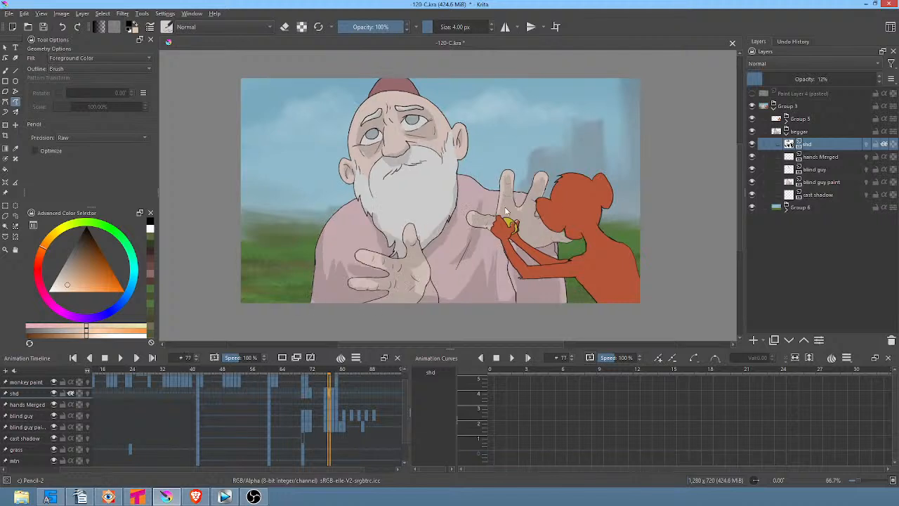
key(Right)
mouse_move(442, 307)
mouse_down()
mouse_move(487, 265)
mouse_move(509, 304)
mouse_move(491, 317)
mouse_up()
key(Left)
key(Right)
key(Left)
key(Right)
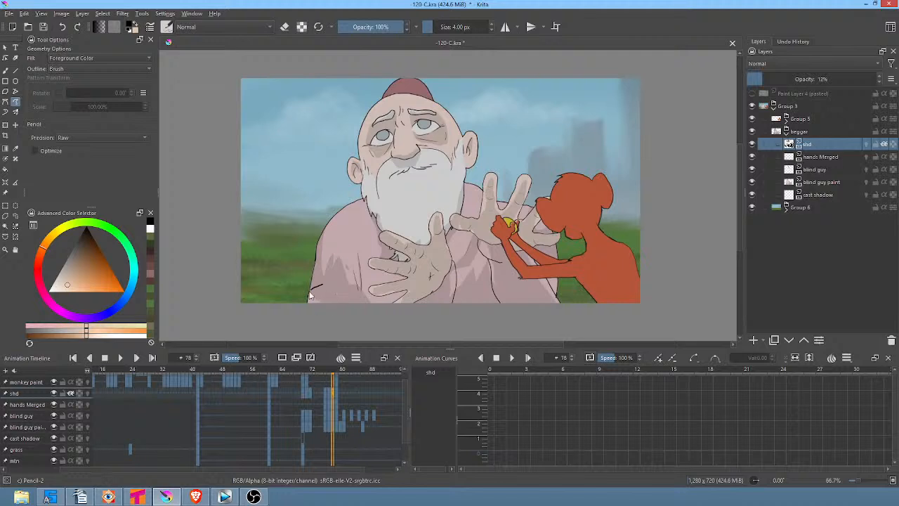
Compare the hand and robe shading across frames 76 to 78
key(Left)
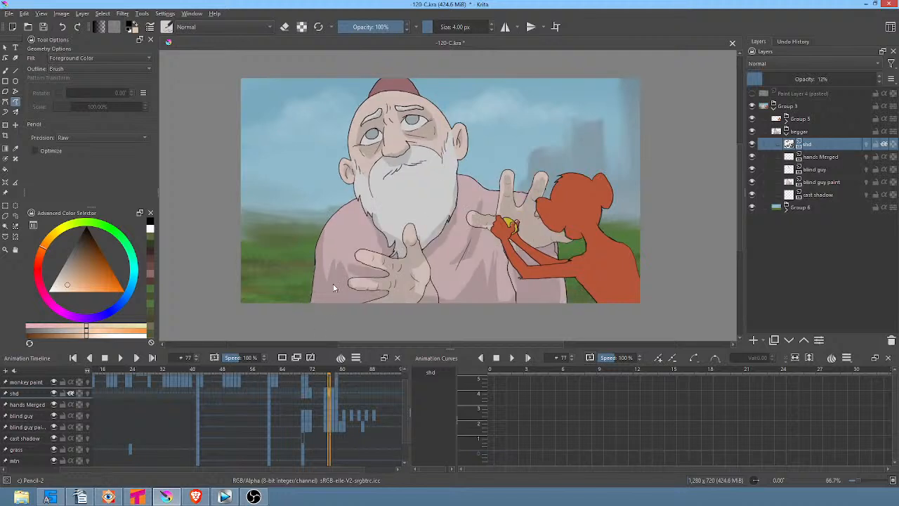
key(Left)
key(Right)
key(Left)
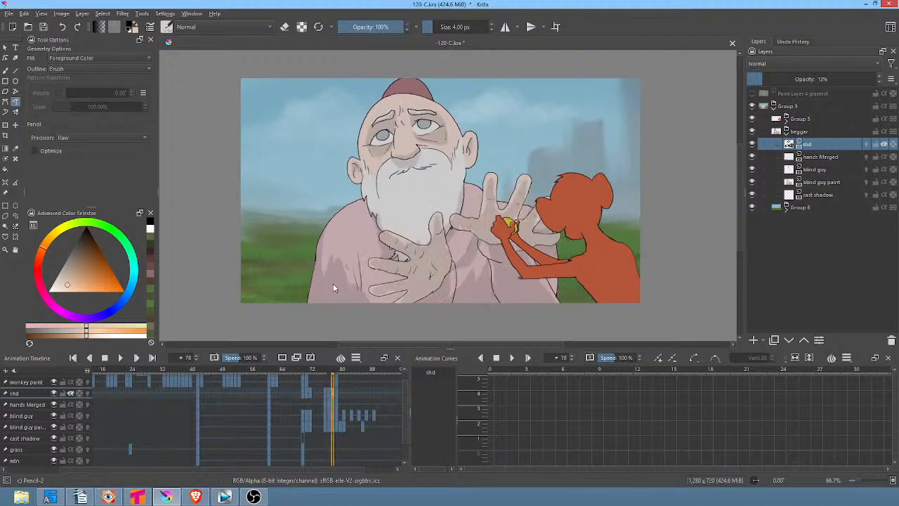
key(Right)
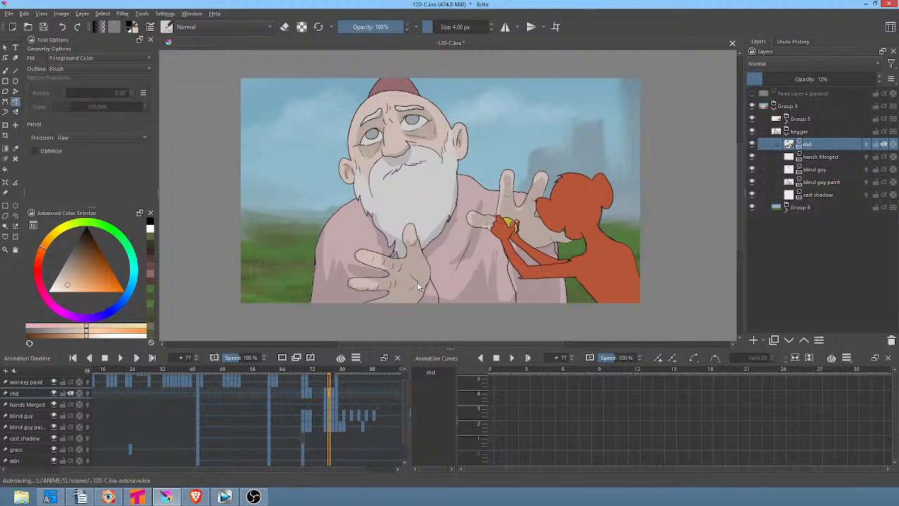
key(Left)
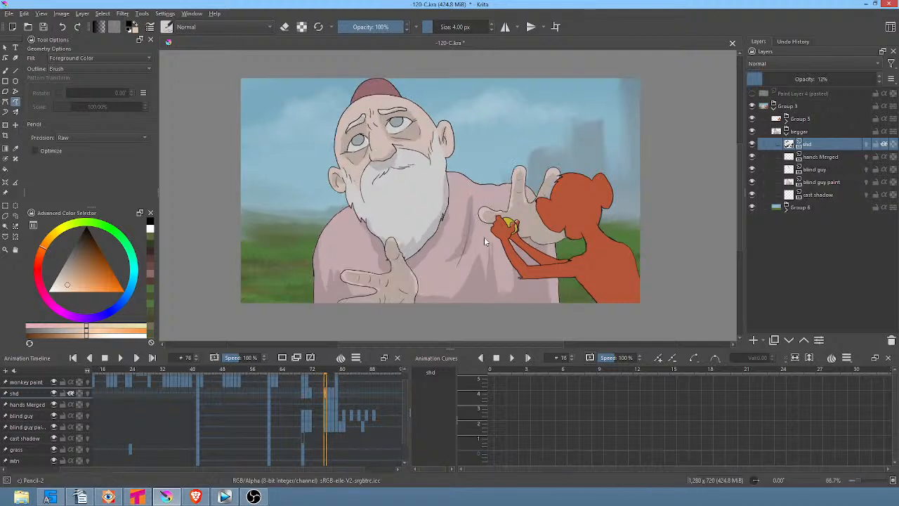
Add a fold shadow across the robe's chest between the two hands at frame 77 and compare it with frame 78
key(Right)
drag(472, 237, 448, 267)
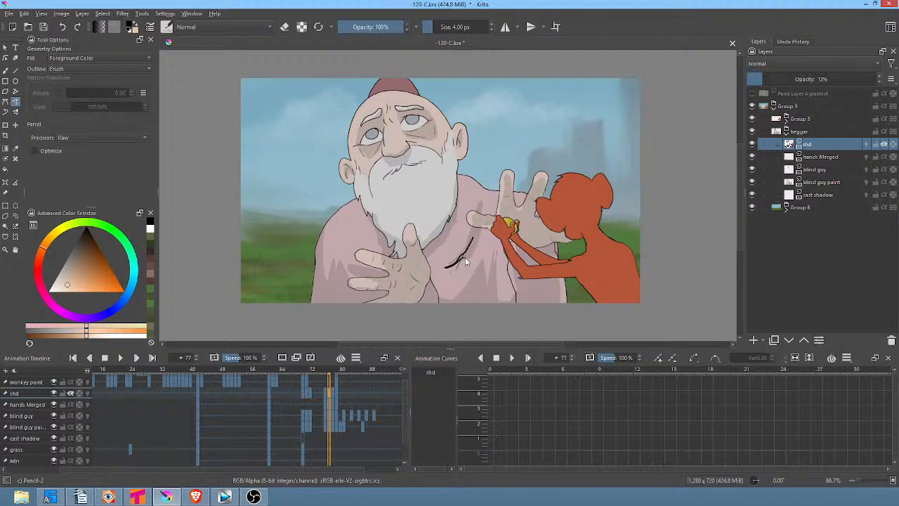
key(Right)
key(Left)
key(Right)
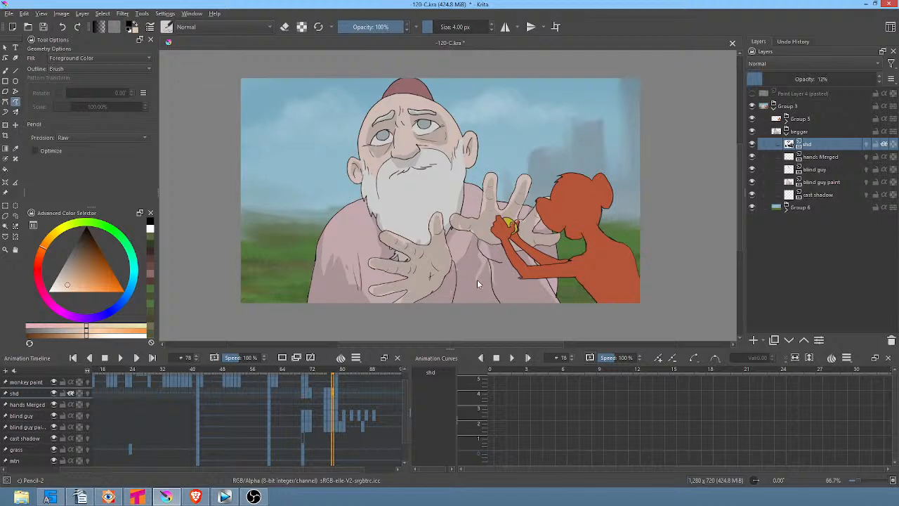
mouse_move(475, 247)
mouse_down()
mouse_move(450, 241)
mouse_move(453, 273)
mouse_up()
key(ctrl+z)
key(.)
Add shading to the lower edge of the sleeve on the side away from the monkey at frame 78
key(Left)
key(Right)
mouse_move(330, 296)
mouse_down()
mouse_move(322, 328)
mouse_move(337, 319)
mouse_up()
key(Left)
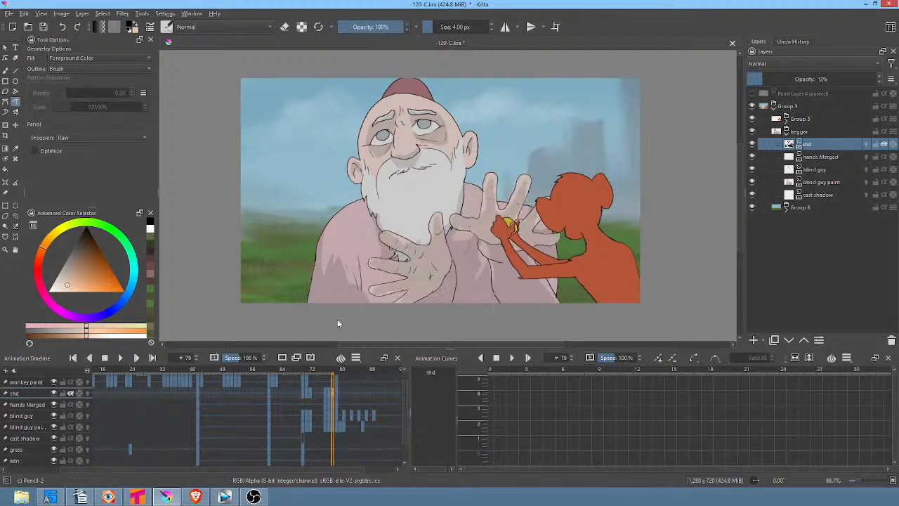
Review the shading by stepping repeatedly between frames 72 and 78, and play the animation from its first frame
key(Right)
key(Left)
key(Left)
key(Left)
key(Left)
key(Left)
key(Left)
key(Left)
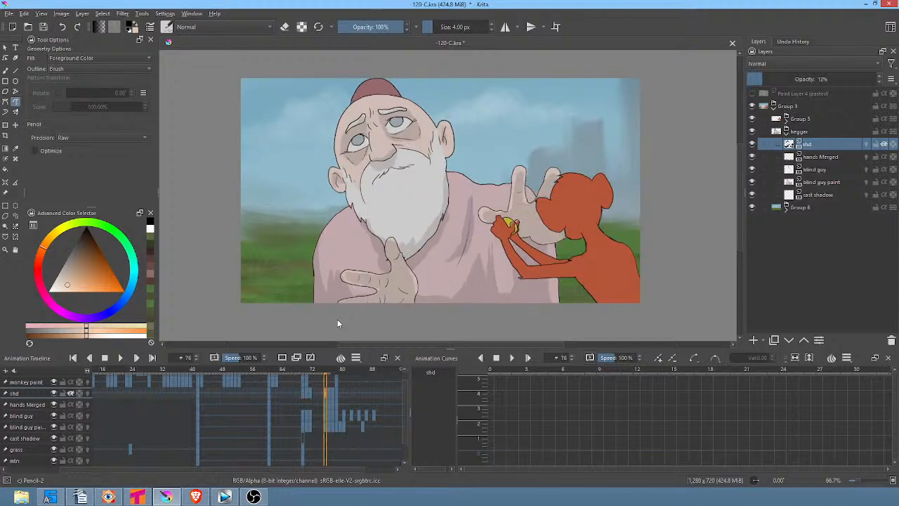
key(Right)
key(Right)
key(Right)
key(Right)
key(Right)
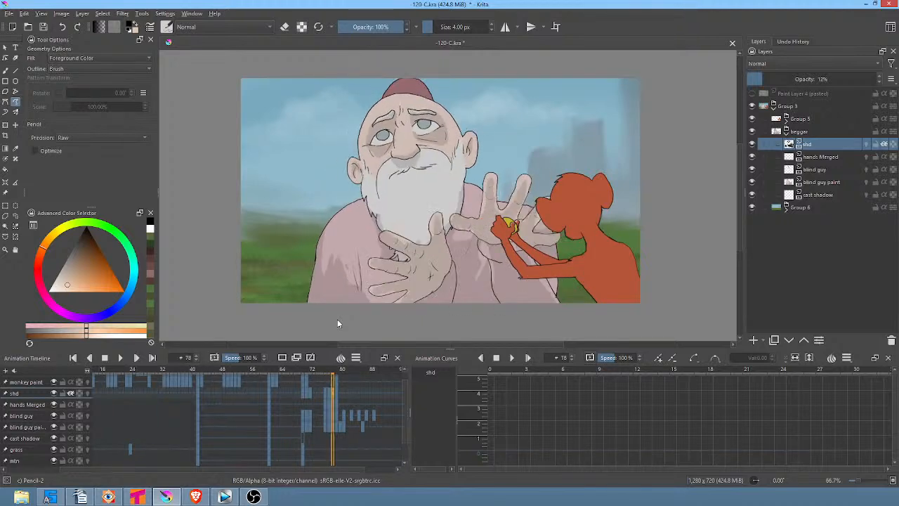
key(Left)
key(Left)
key(Left)
key(Left)
key(Left)
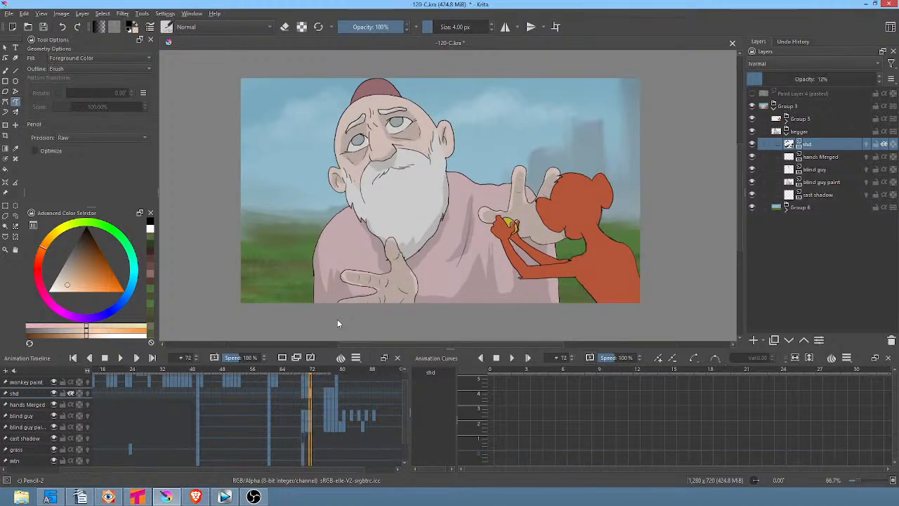
key(Home)
key(space)
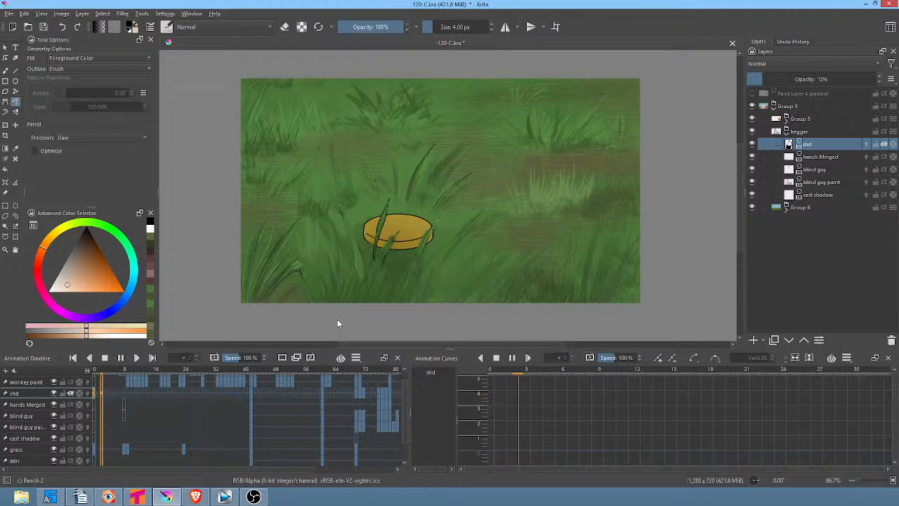
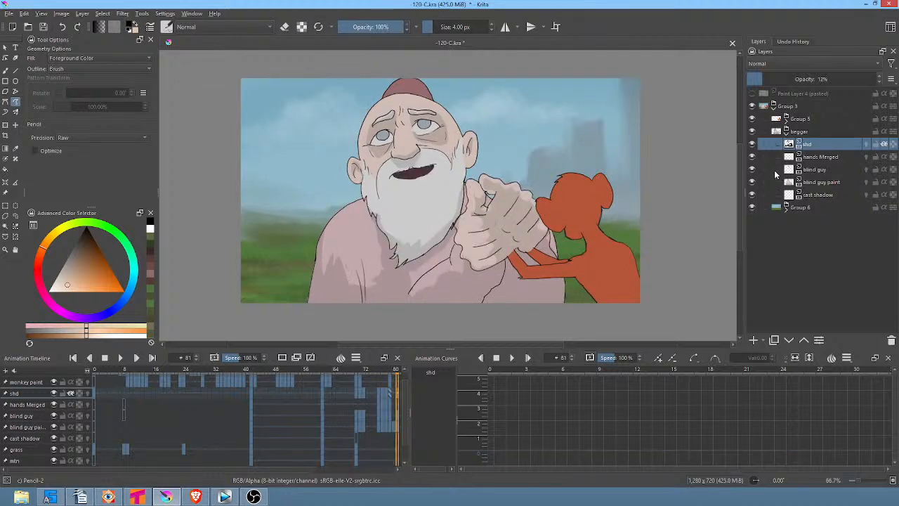
Toggle the blind guy layer's visibility to check its line art at frame 81, and make that layer active
click(752, 170)
click(752, 170)
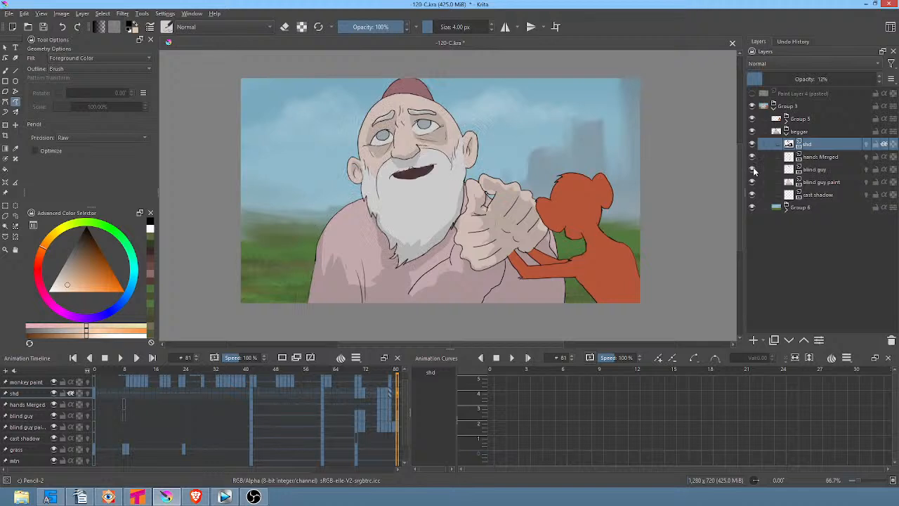
click(753, 170)
click(752, 170)
click(830, 171)
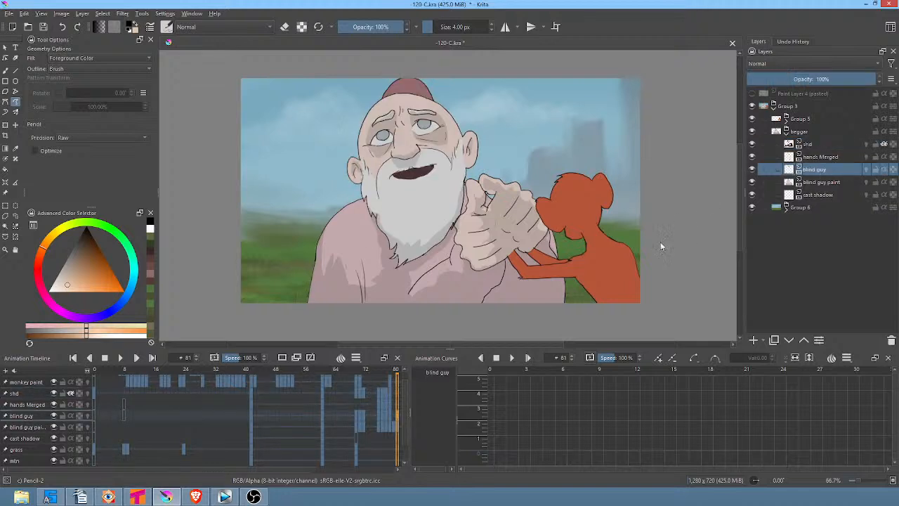
Fill the beggar's open mouth with solid black sampled from its line art on the blind guy layer at frame 79
key(Left)
key(Left)
key(Left)
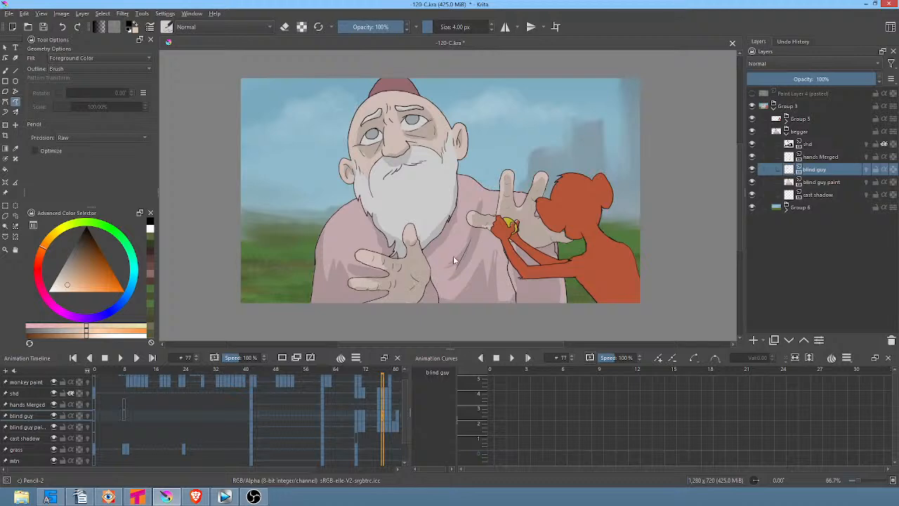
key(Right)
scroll(460, 239, down, 1)
scroll(433, 198, up, 4)
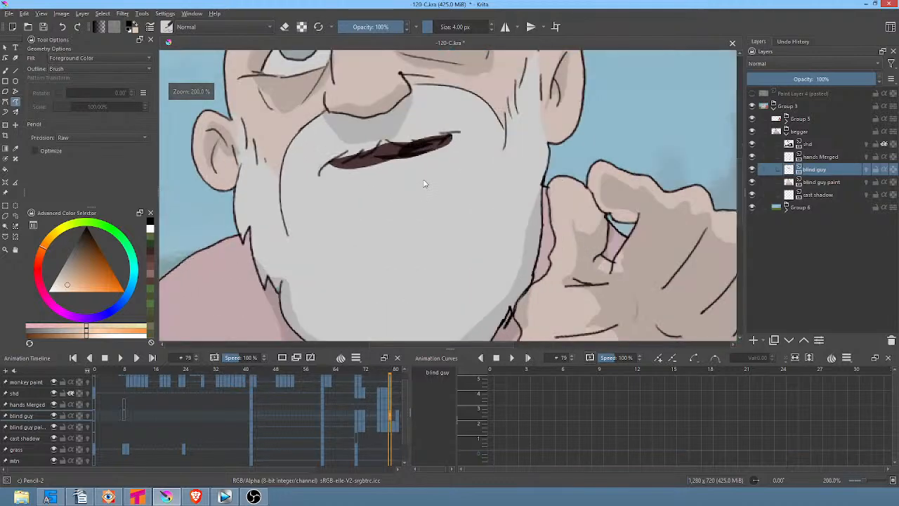
drag(433, 197, 531, 227)
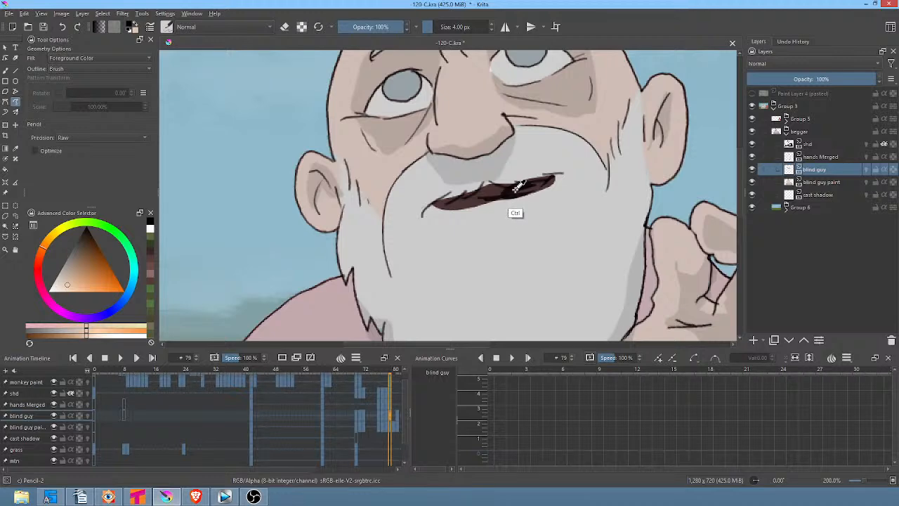
ctrl+click(519, 194)
mouse_move(541, 184)
mouse_down()
mouse_move(446, 206)
mouse_move(539, 184)
mouse_move(549, 191)
mouse_move(547, 179)
mouse_move(534, 185)
mouse_move(553, 177)
mouse_move(438, 205)
mouse_up()
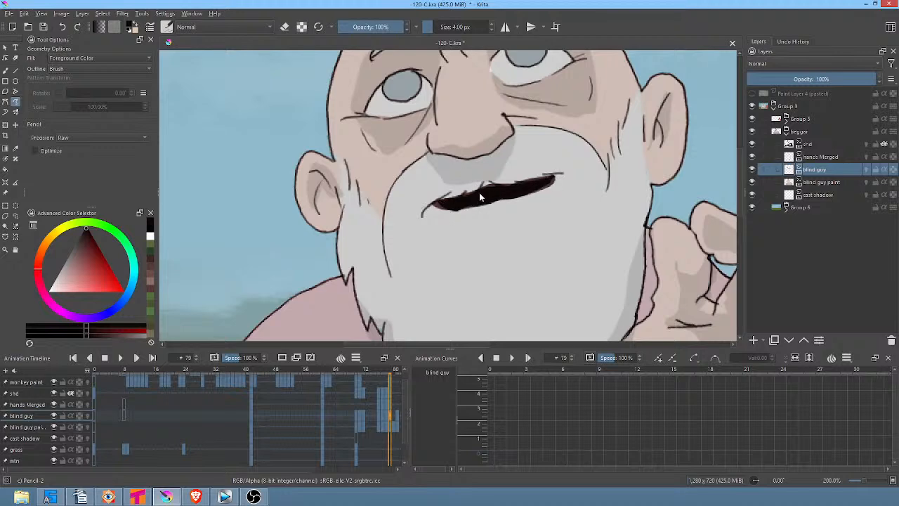
Close the corner of the beggar's open mouth and fill the mouth with solid black at frame 81
key(period)
key(period)
drag(544, 179, 533, 188)
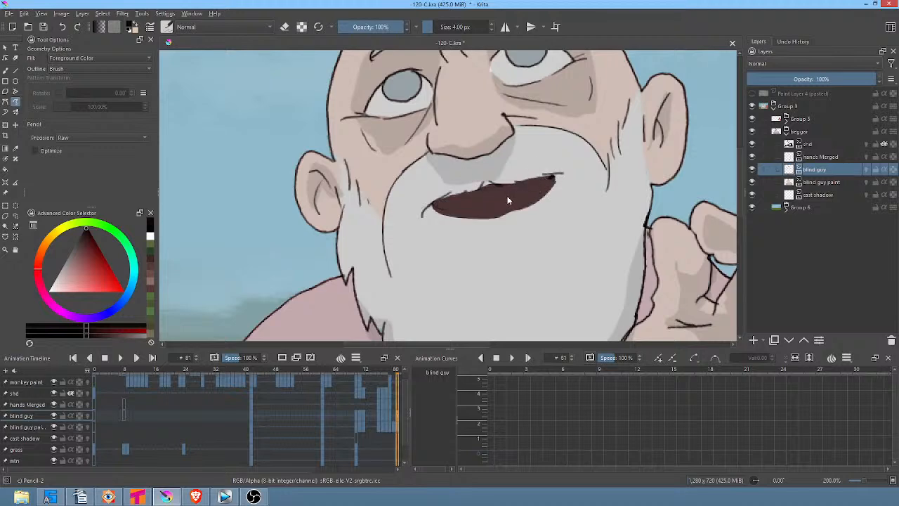
key(f)
click(517, 205)
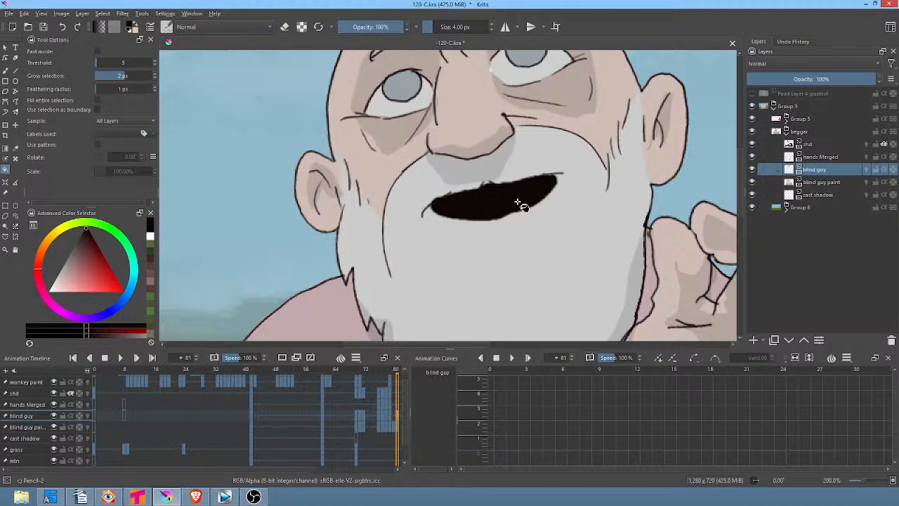
Fill the beggar's open mouth with solid black on the blind guy layer at frames 83 and 85
key(period)
key(period)
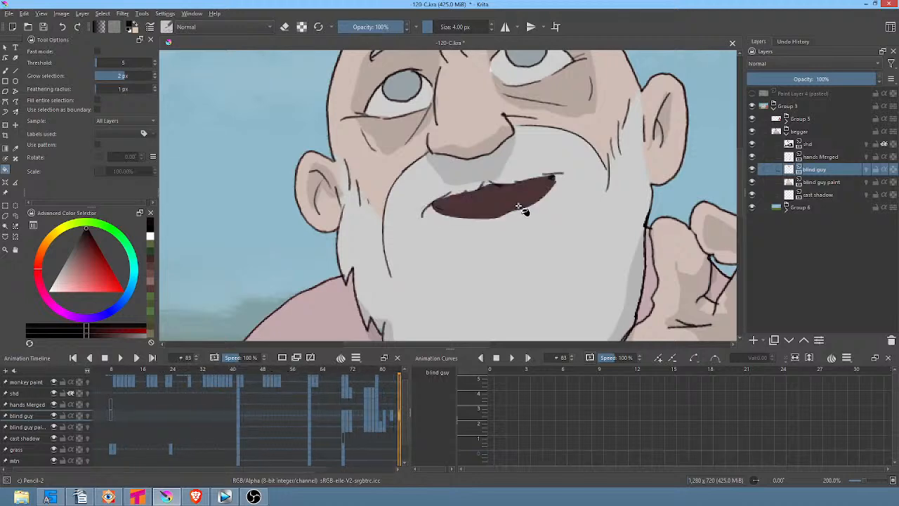
key(period)
key(period)
key(period)
key(period)
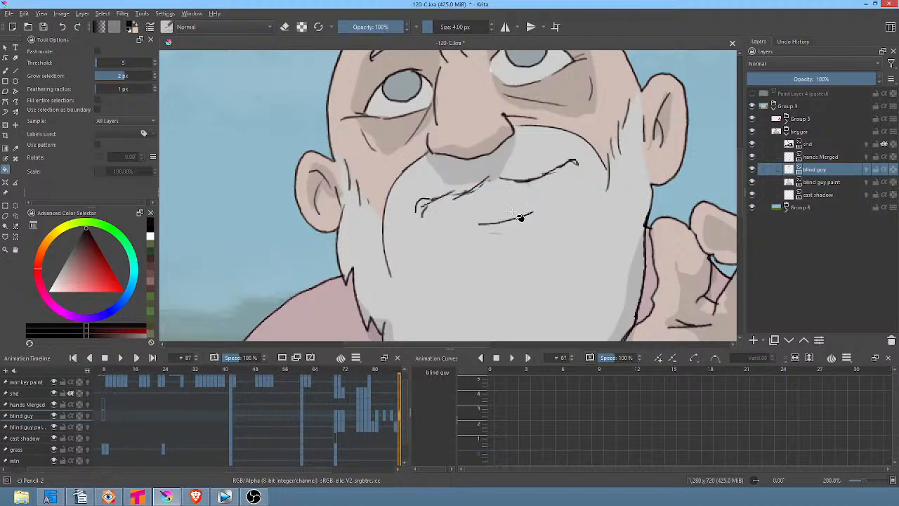
Review the filled mouths by stepping back from frame 87 through frame 78, and return to frame 79
key(comma)
key(comma)
key(comma)
key(comma)
key(comma)
key(comma)
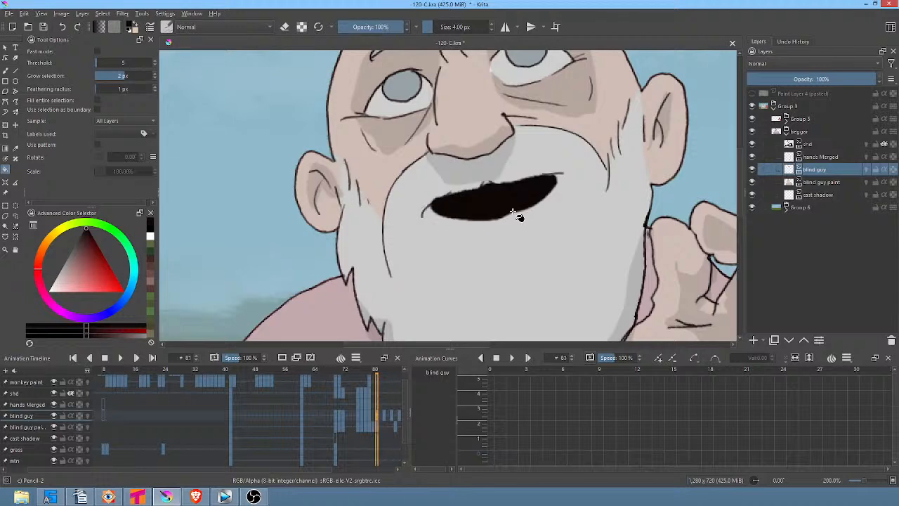
key(comma)
key(comma)
key(comma)
key(period)
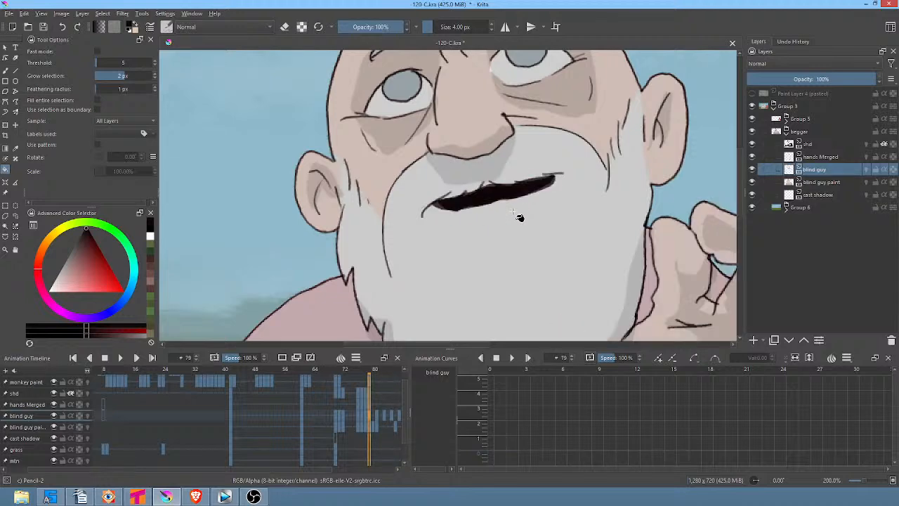
Select the mouth's black fill at frame 79 as a contiguous area and lighten it with a Color Adjustment curve, raising the black point's output to 61
key(l)
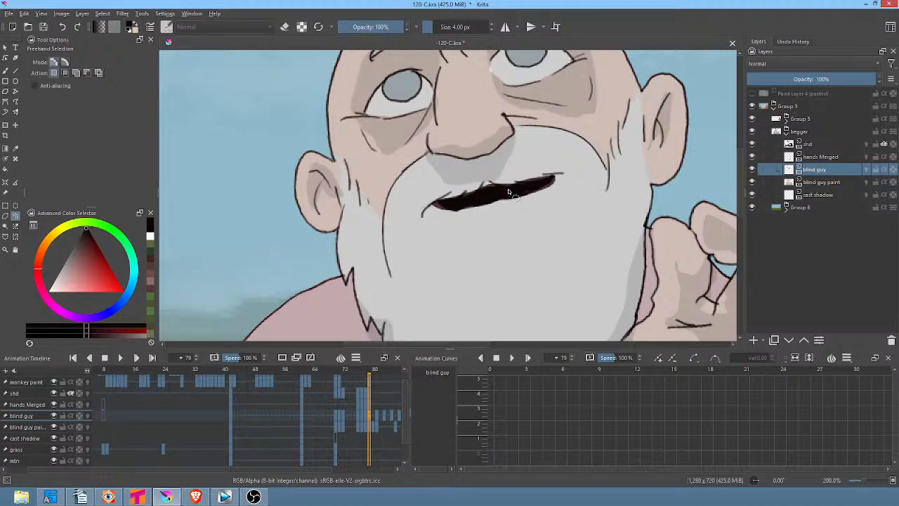
click(16, 225)
click(511, 189)
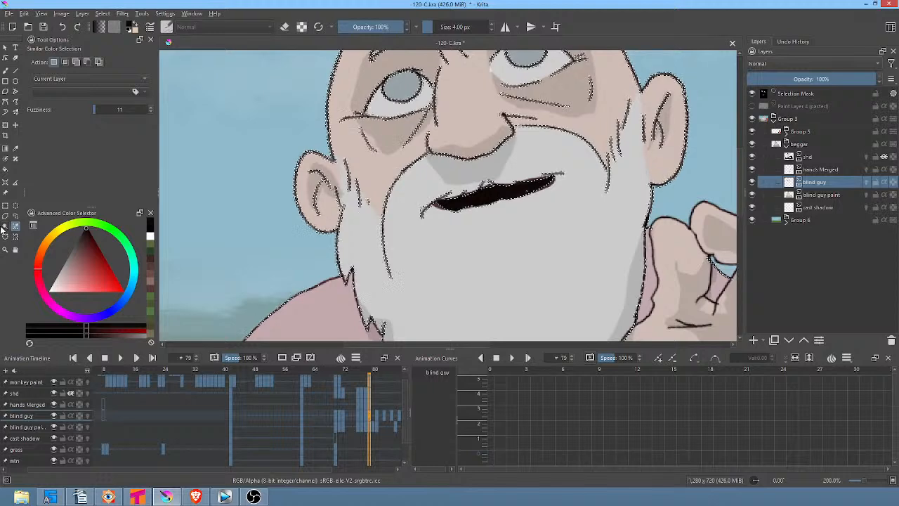
click(5, 225)
click(501, 190)
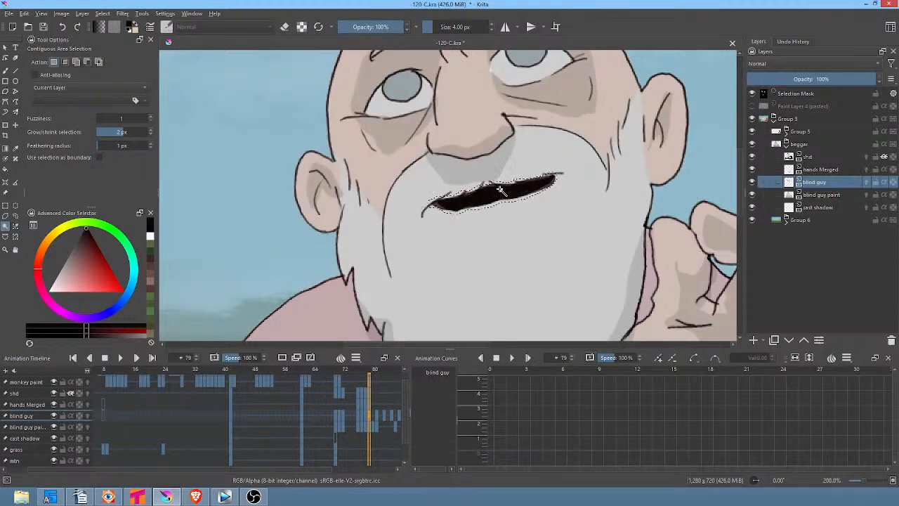
key(ctrl+m)
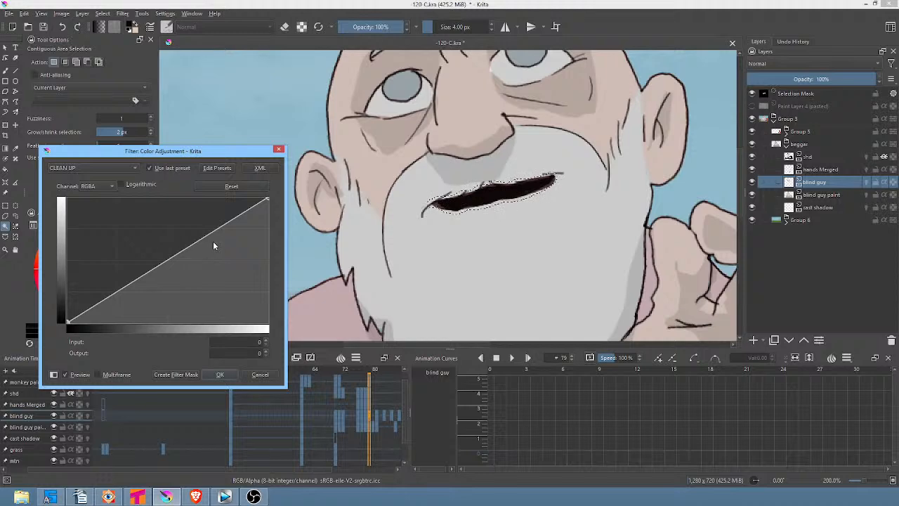
drag(67, 321, 56, 292)
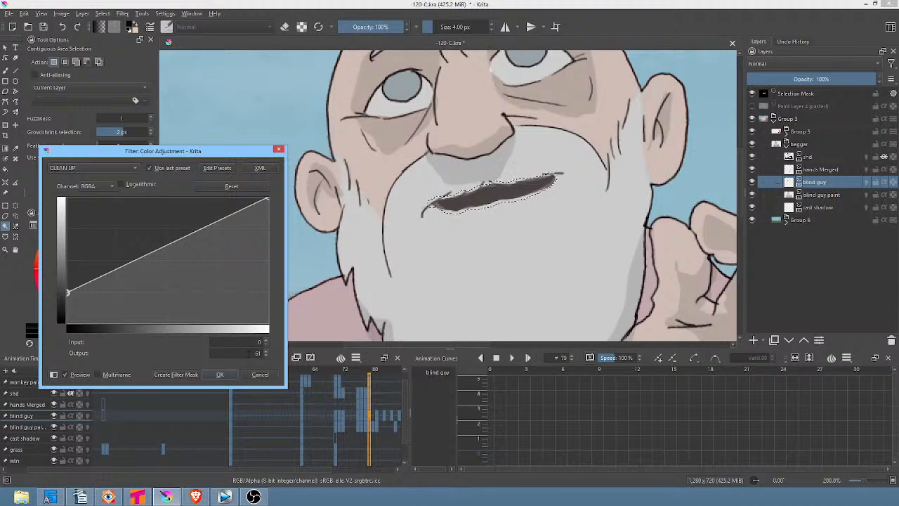
click(218, 375)
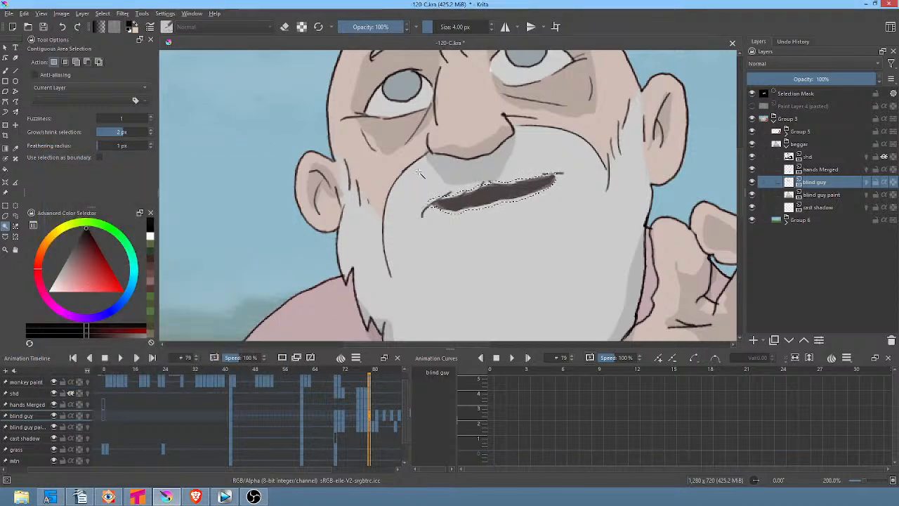
Select the beggar's black mouth fill in turn at frames 81, 83 and 85, and clear the selection at frame 87
key(period)
key(period)
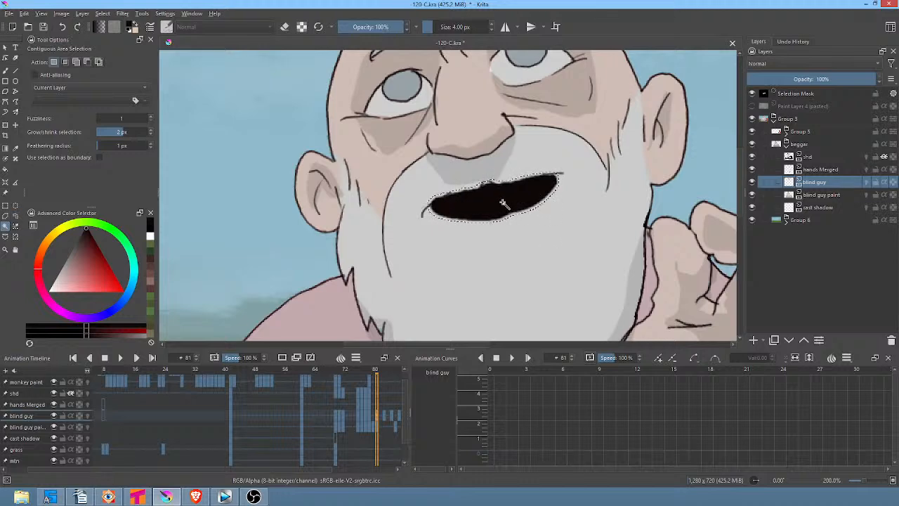
key(period)
key(period)
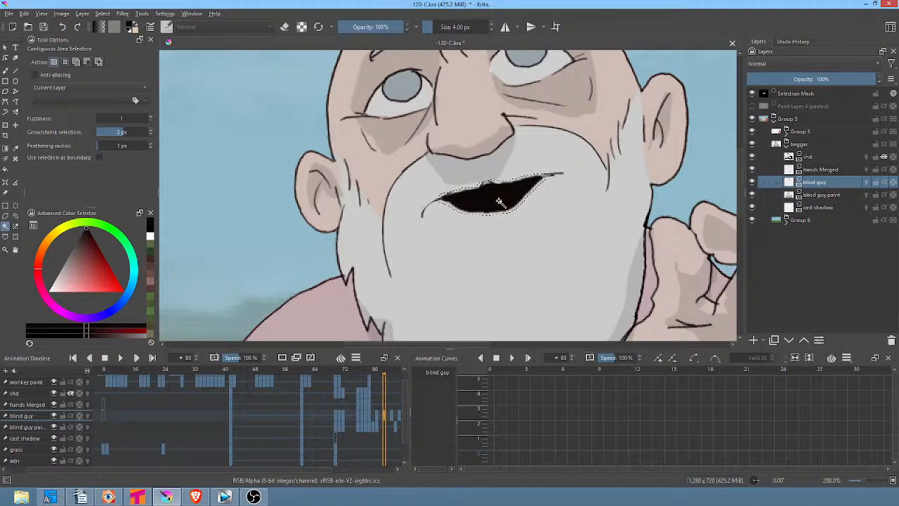
key(period)
key(period)
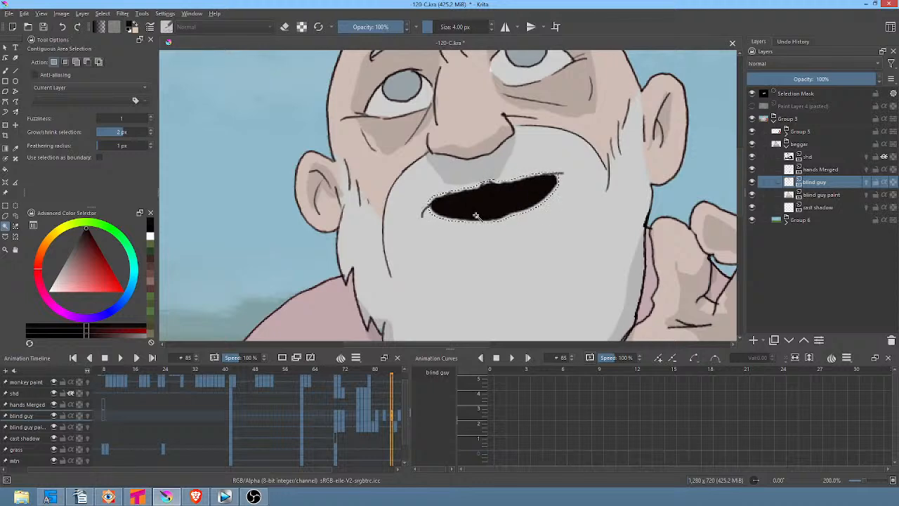
key(period)
key(period)
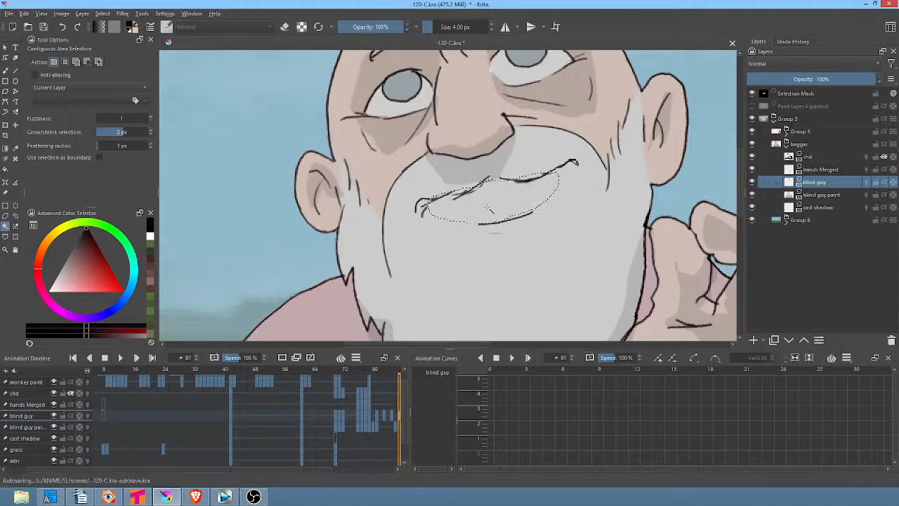
key(ctrl+shift+a)
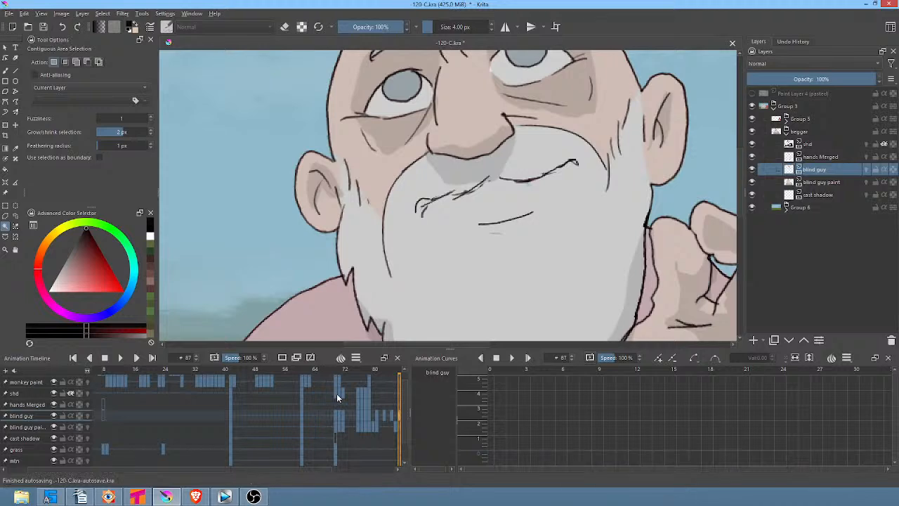
Check the whole picture at frame 86, go back to frame 76 and save the document
key(comma)
scroll(491, 197, down, 5)
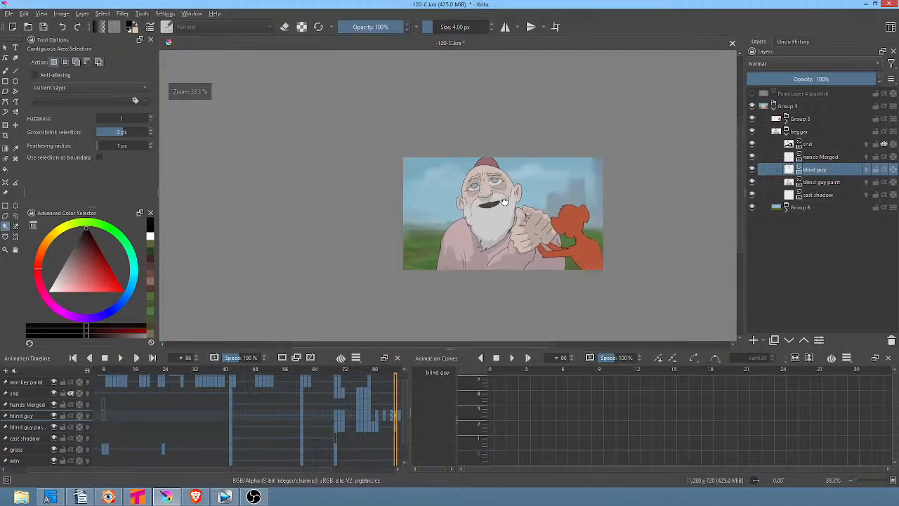
scroll(492, 198, up, 3)
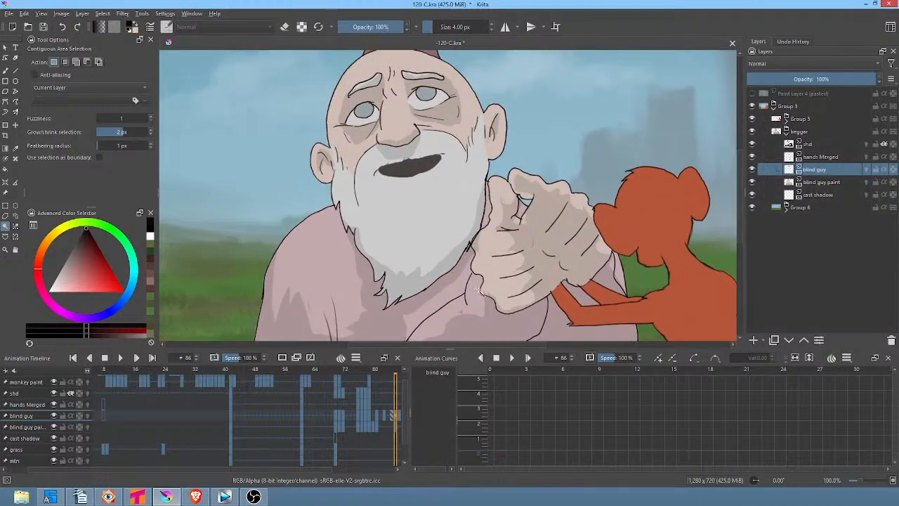
mouse_move(391, 379)
mouse_down()
mouse_move(323, 377)
mouse_move(357, 377)
mouse_up()
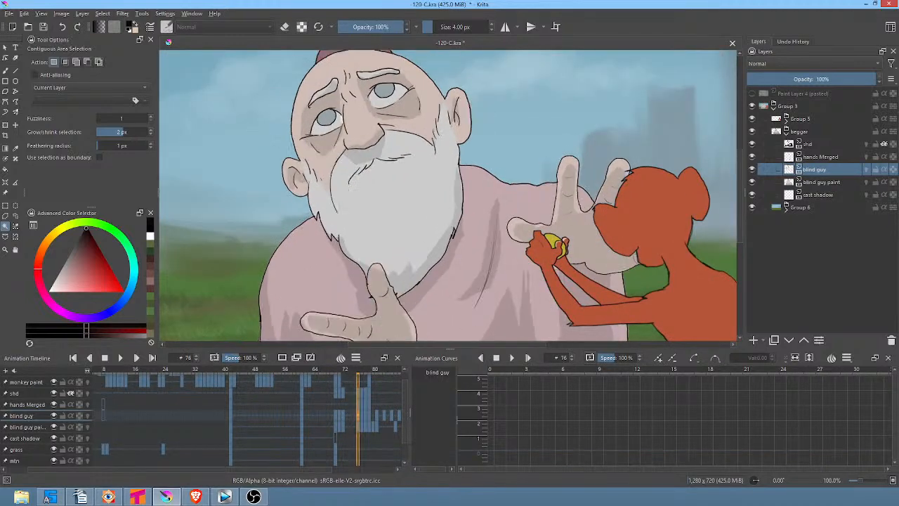
click(43, 26)
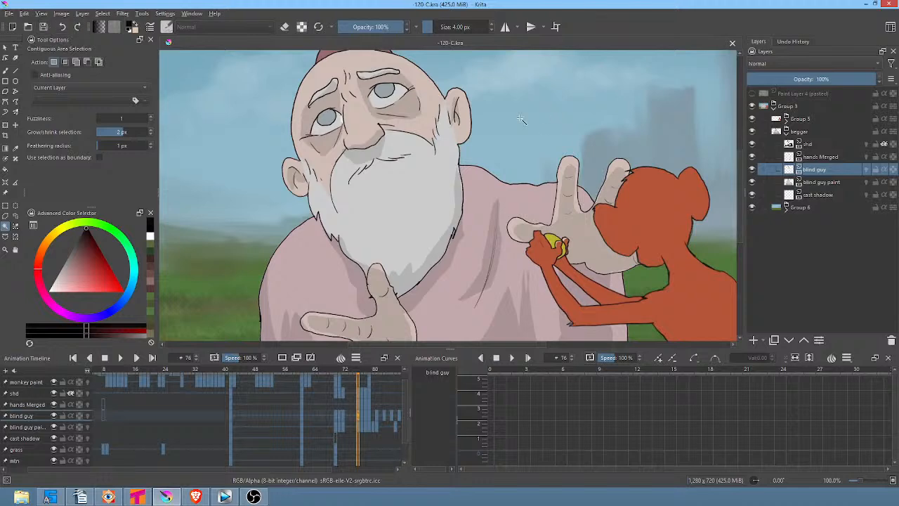
Make the shd layer active and toggle the visibility of the beggar group, hands Merged and blind guy layers to check their contents
click(827, 146)
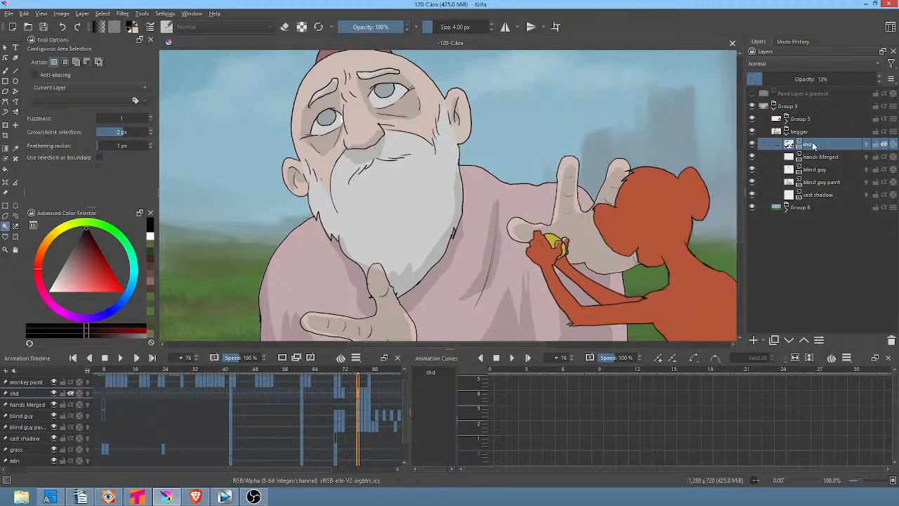
click(752, 131)
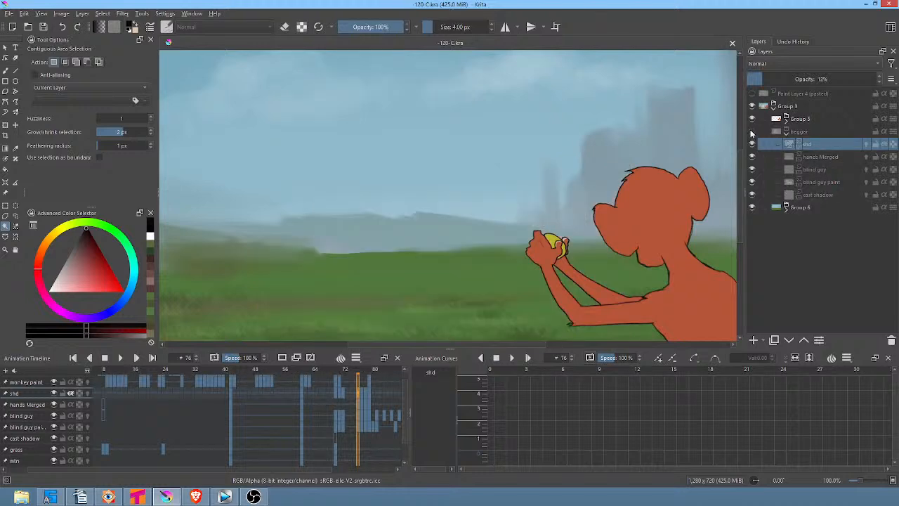
click(752, 132)
click(752, 156)
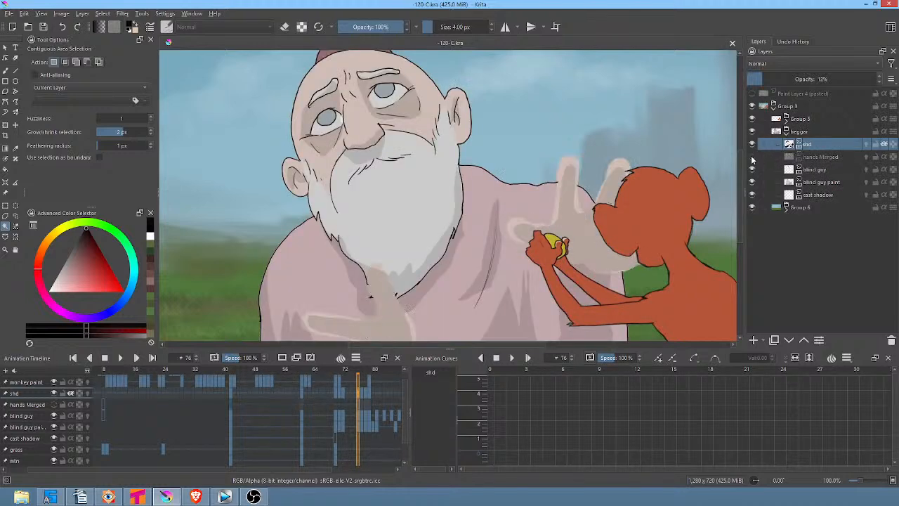
click(752, 156)
click(752, 169)
click(752, 169)
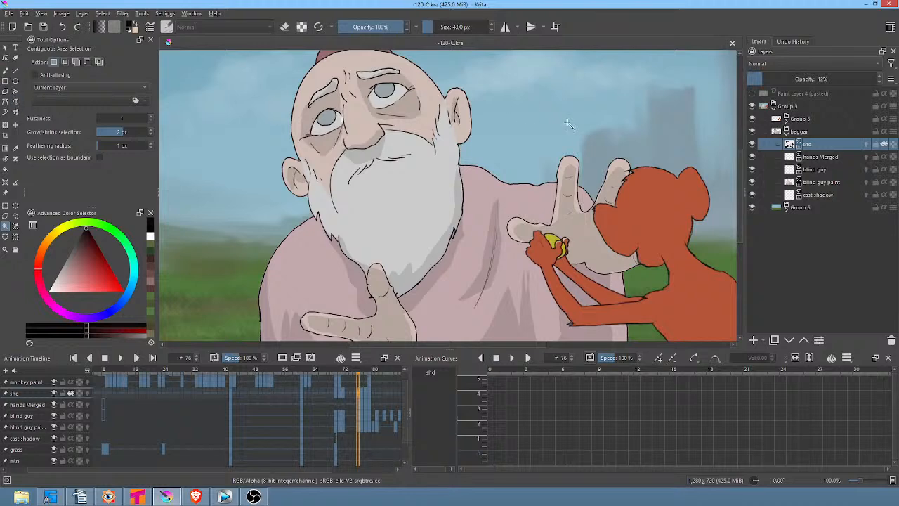
Toggle Inherit Alpha on the shd layer to check its effect, keep it enabled and save the document
click(885, 145)
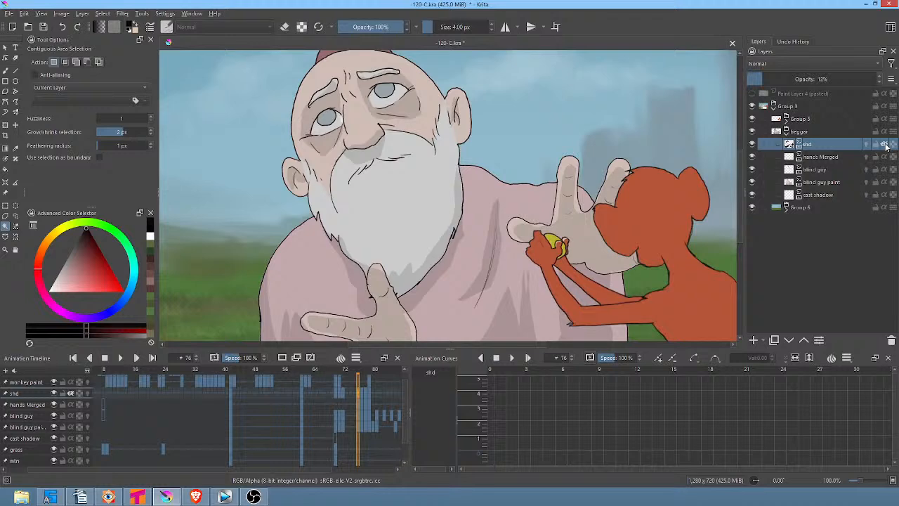
key(ctrl+s)
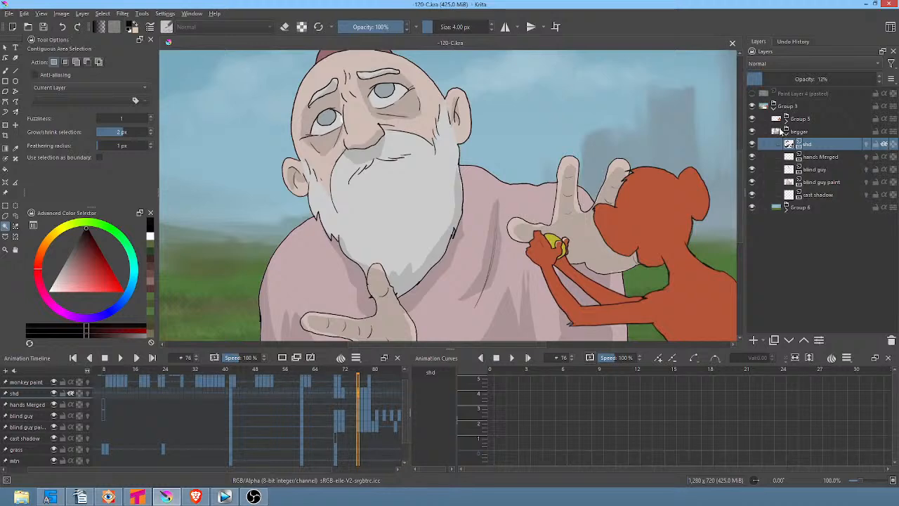
Isolate the beggar by hiding the monkey's Group 5 and the background's Group 6, and make the beggar group active
click(752, 118)
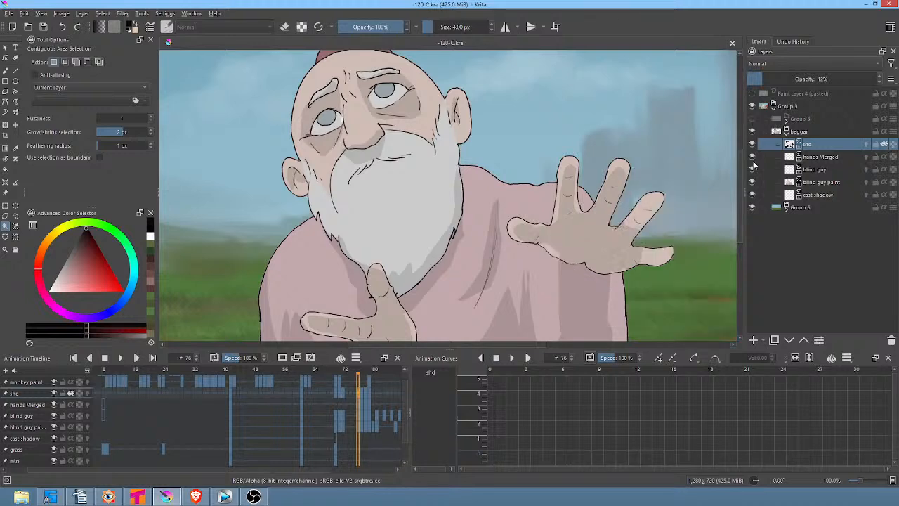
click(752, 207)
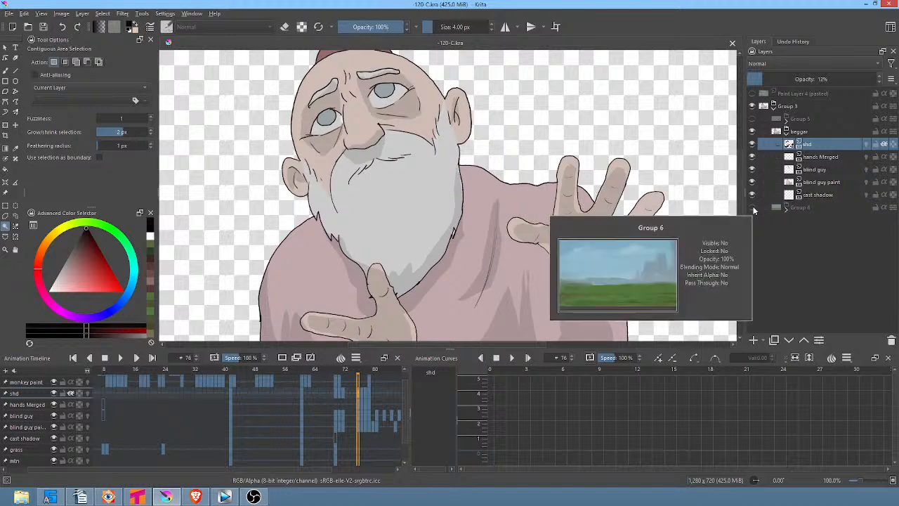
click(804, 134)
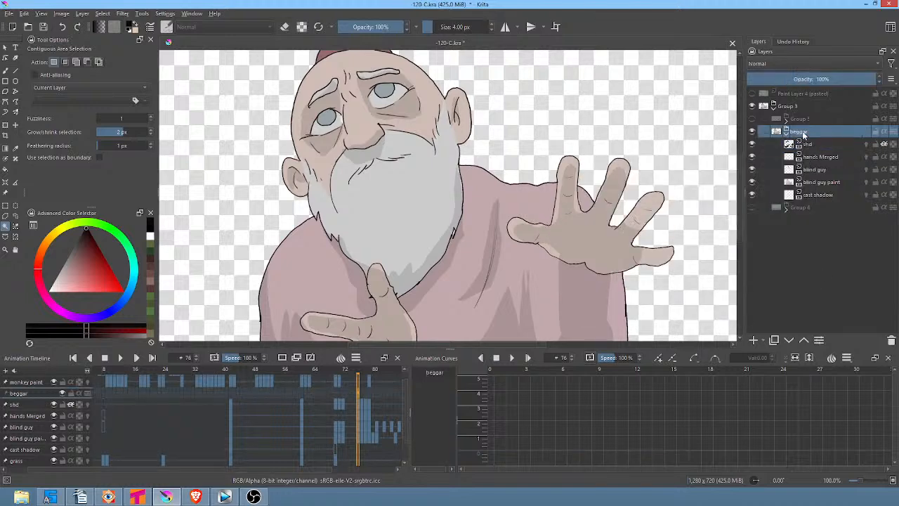
Examine the beggar group's layers by collapsing and reopening it, reselect the group, and toggle the Group 6 background on and off
click(811, 145)
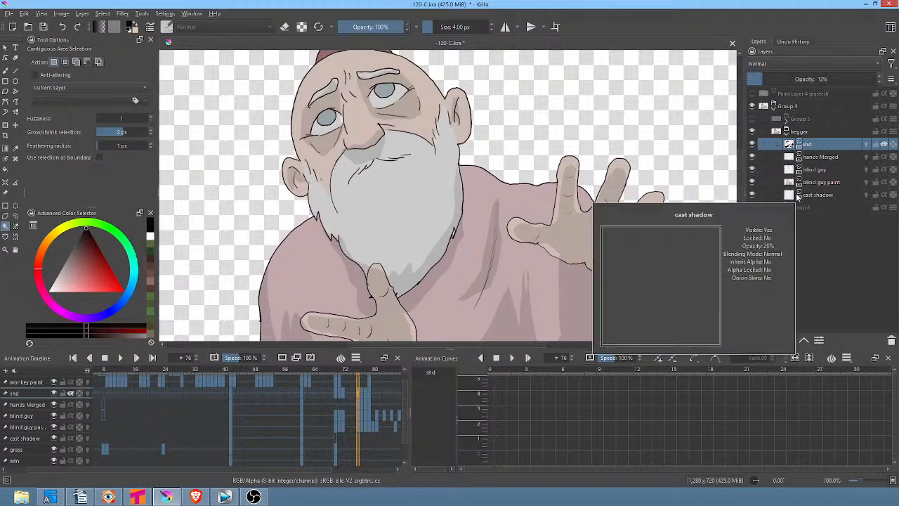
click(787, 137)
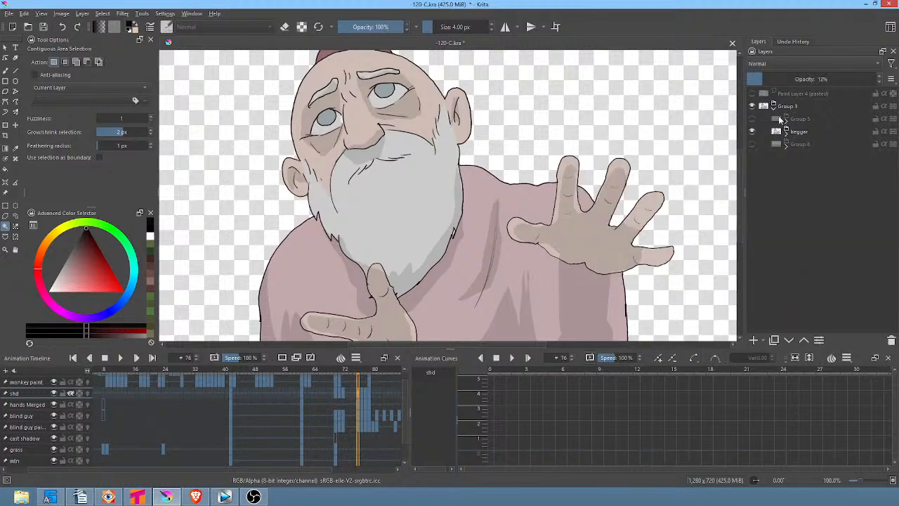
click(787, 134)
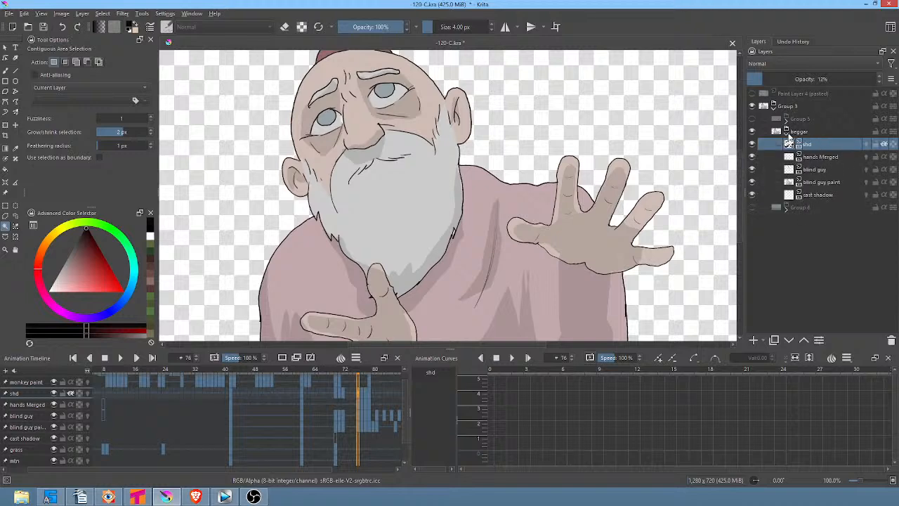
click(800, 133)
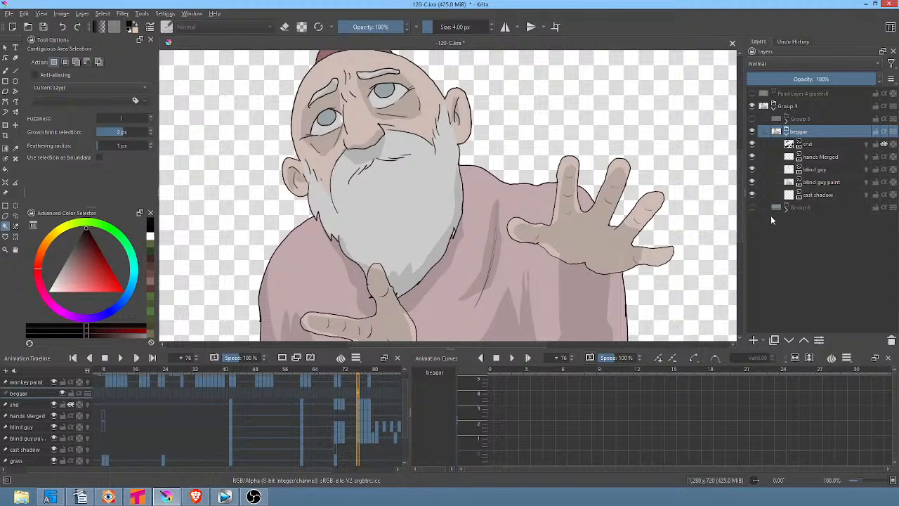
click(752, 208)
click(752, 207)
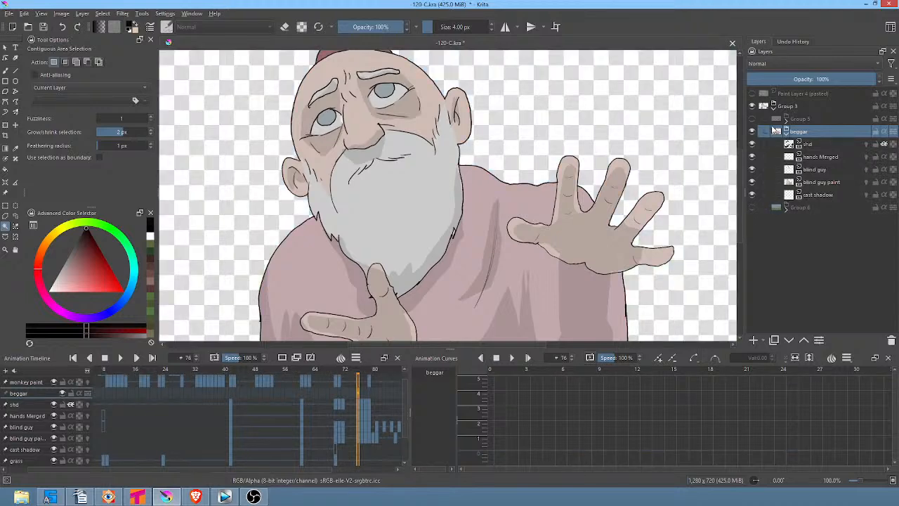
Make the beggar's shd layer active and toggle Inherit Alpha to compare the shading edges around the raised hand
click(753, 119)
click(753, 119)
click(825, 146)
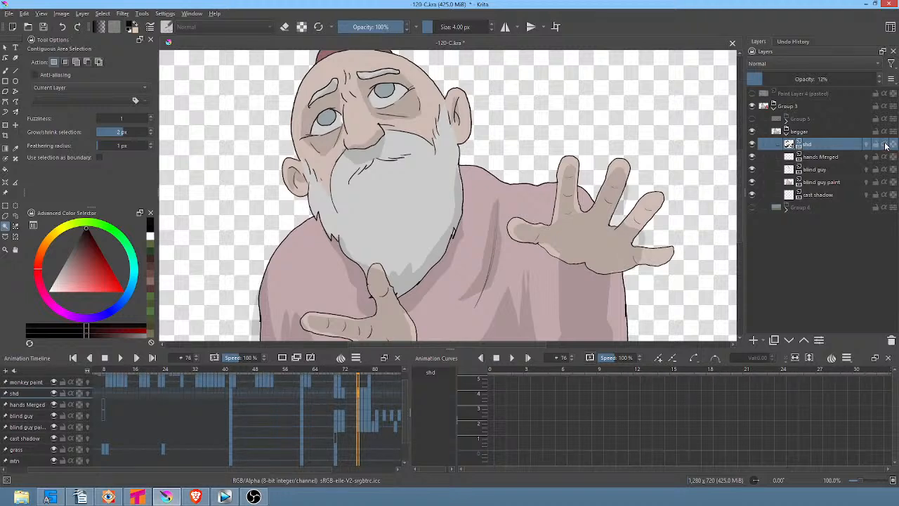
scroll(615, 249, up, 3)
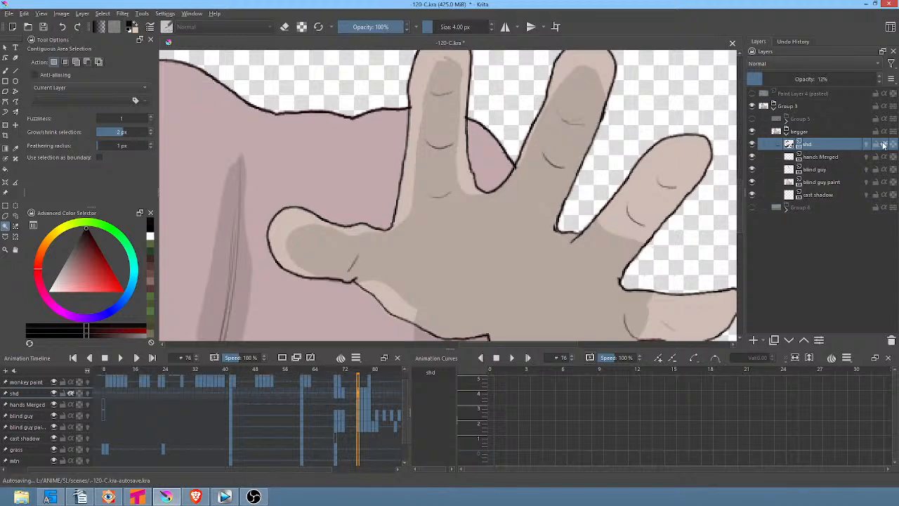
click(883, 144)
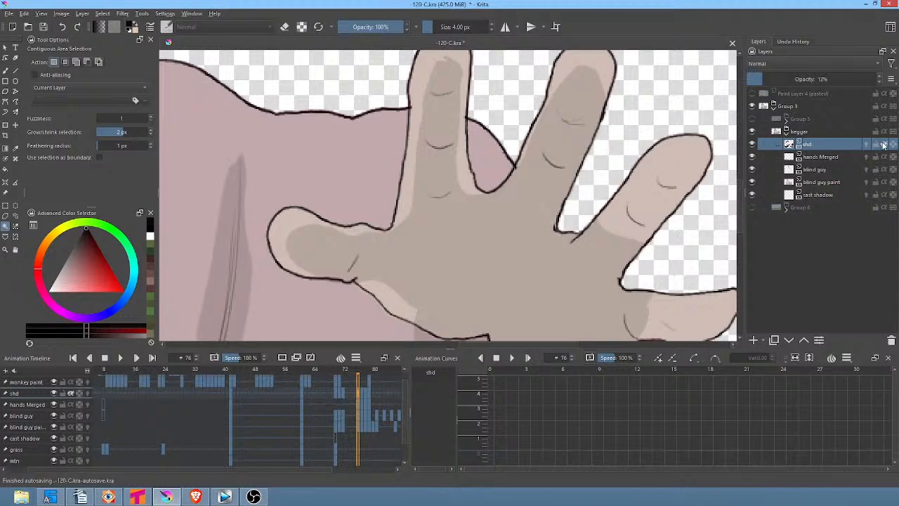
click(883, 144)
click(884, 144)
key(1)
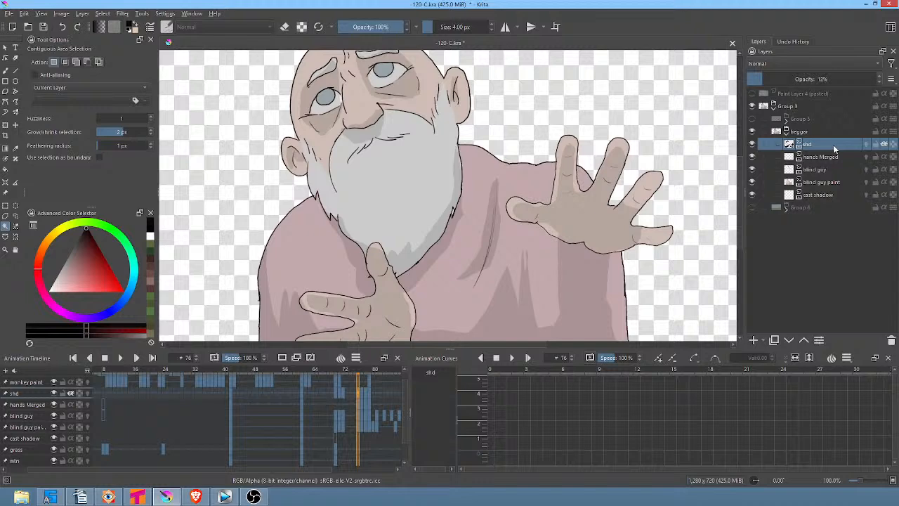
click(885, 146)
Shade the outer fingers of the beggar's raised hand on the shd layer with filled freehand shapes, undoing the first attempt
key(p)
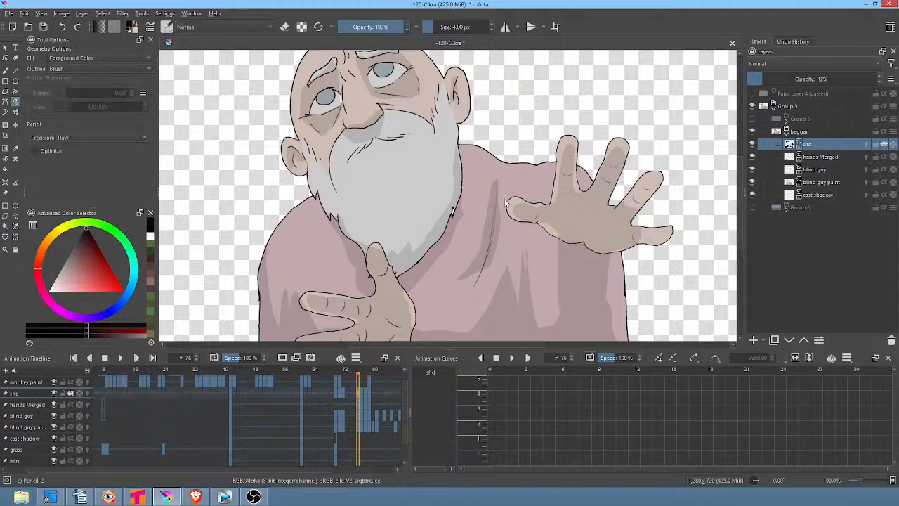
drag(618, 211, 658, 177)
key(ctrl+z)
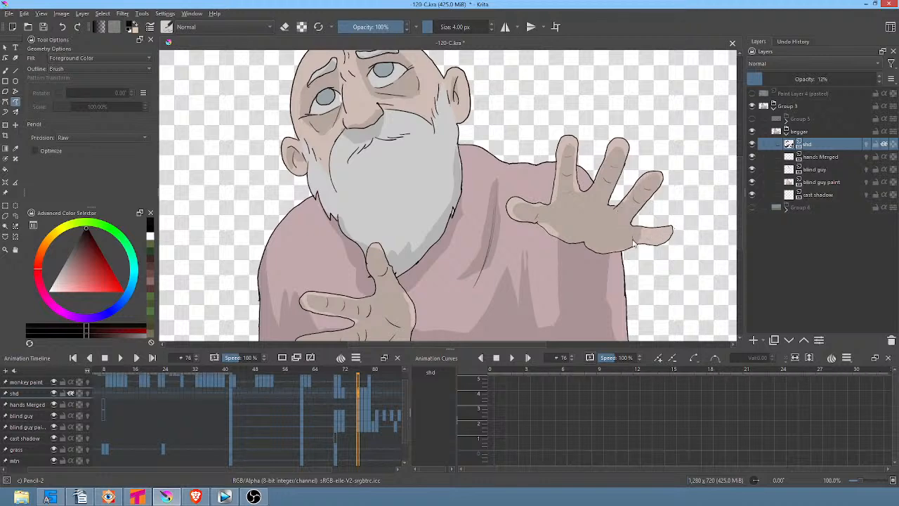
mouse_move(630, 238)
mouse_down()
mouse_move(672, 242)
mouse_move(634, 257)
mouse_up()
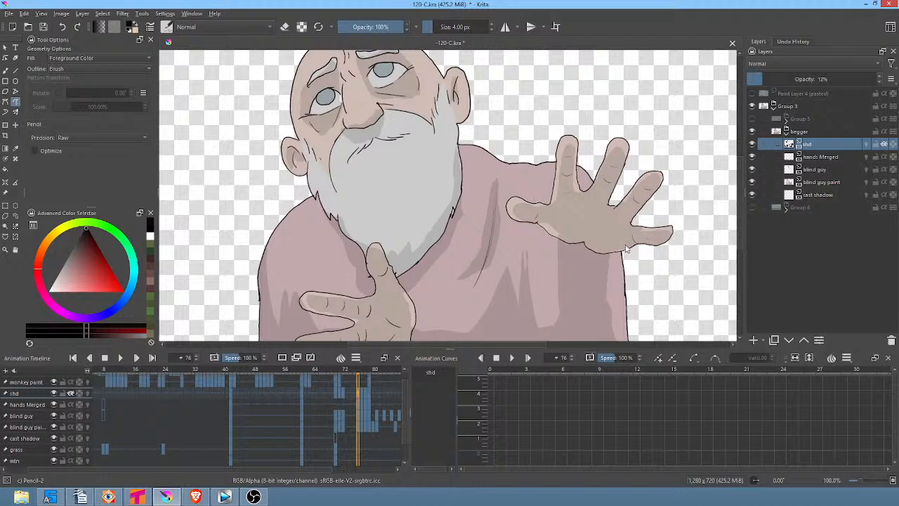
Isolate the blind guy paint layer, try a black filled shape over the raised hand and undo it
click(833, 184)
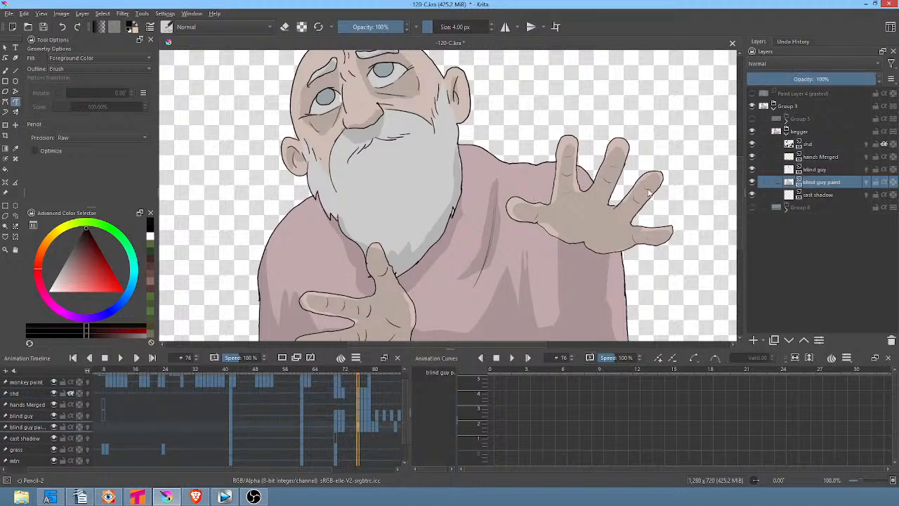
key(i)
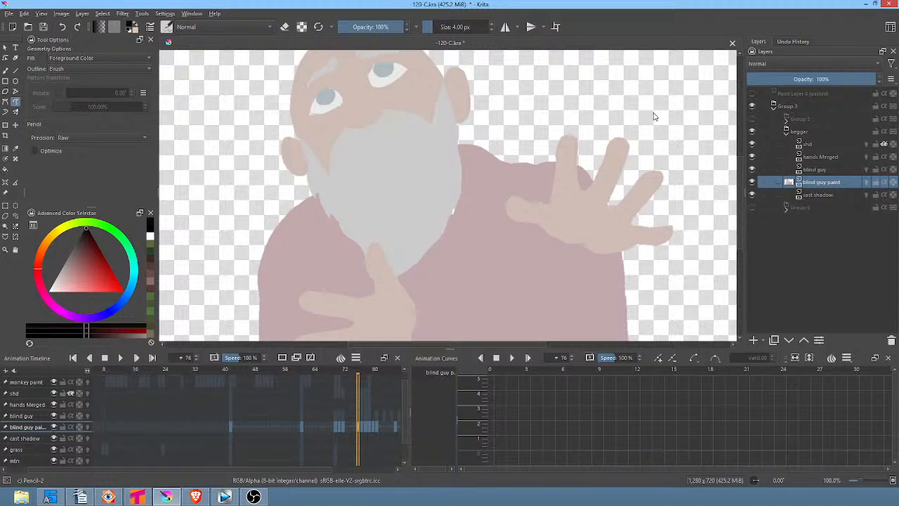
mouse_move(656, 108)
mouse_down()
mouse_move(694, 186)
mouse_move(683, 116)
mouse_up()
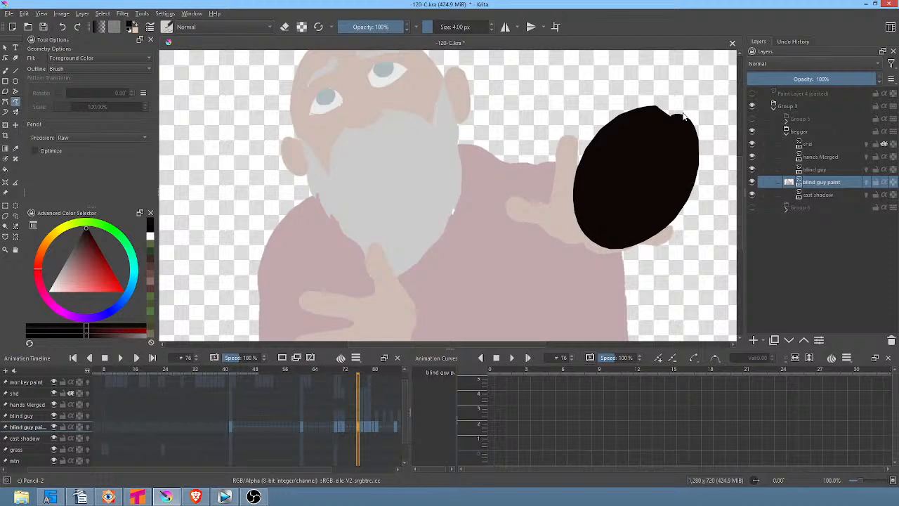
key(ctrl+z)
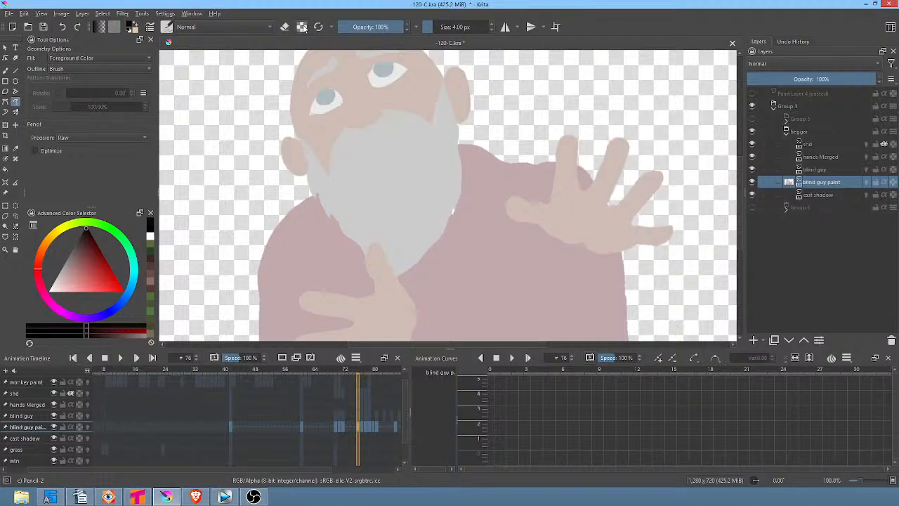
Turn on Preserve Alpha, lower the brush opacity to 14%, try a translucent shade over the raised fingers and undo it
click(302, 27)
drag(394, 28, 341, 28)
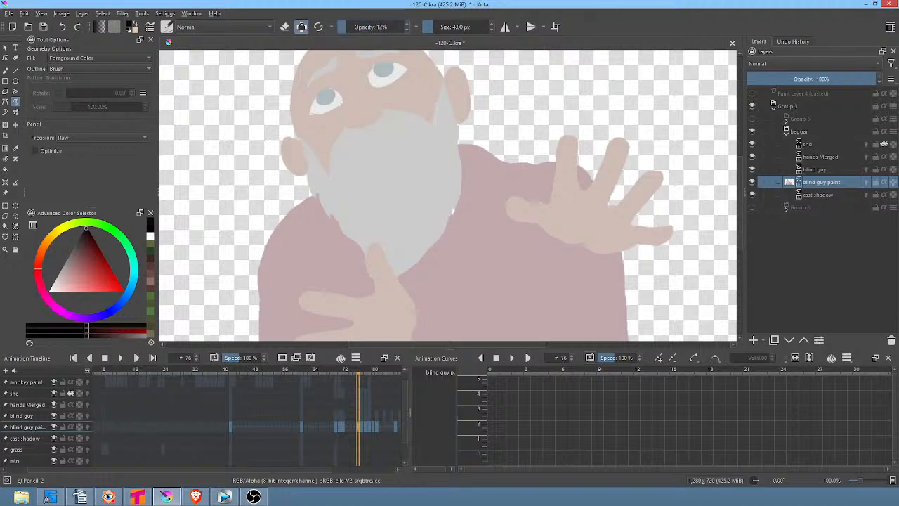
mouse_move(669, 129)
mouse_down()
mouse_move(608, 123)
mouse_move(676, 135)
mouse_up()
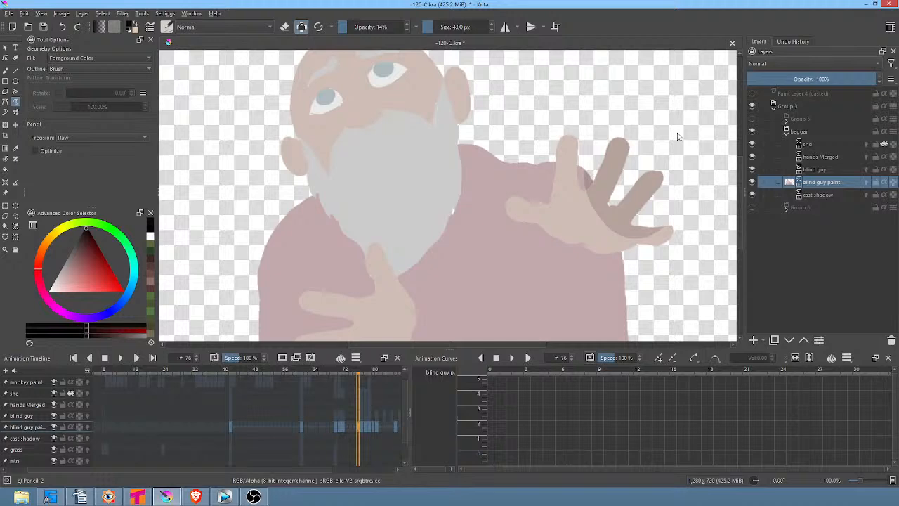
key(ctrl+z)
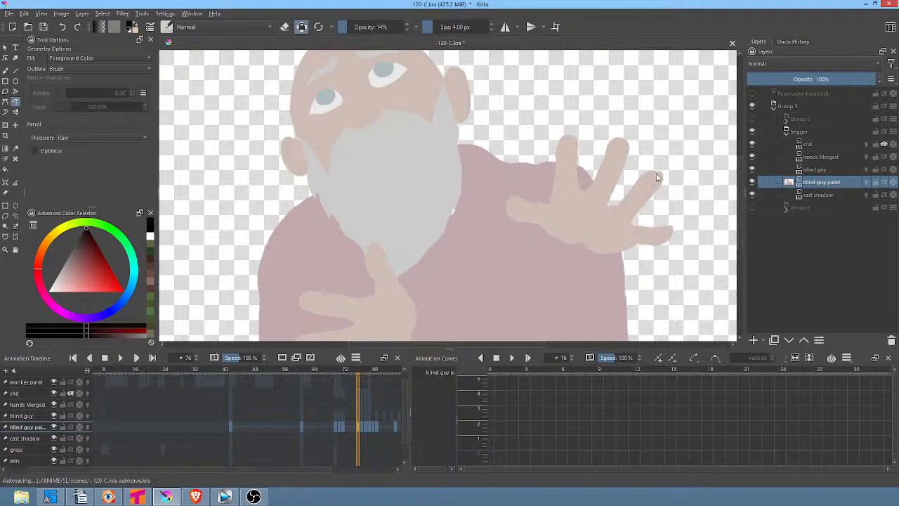
Try overlapping translucent shades across the little finger and the robe below the raised hand, and undo them
mouse_move(656, 254)
mouse_down()
mouse_move(582, 260)
mouse_move(622, 309)
mouse_up()
mouse_move(685, 219)
mouse_down()
mouse_move(639, 196)
mouse_move(623, 287)
mouse_move(678, 240)
mouse_move(644, 209)
mouse_move(673, 235)
mouse_up()
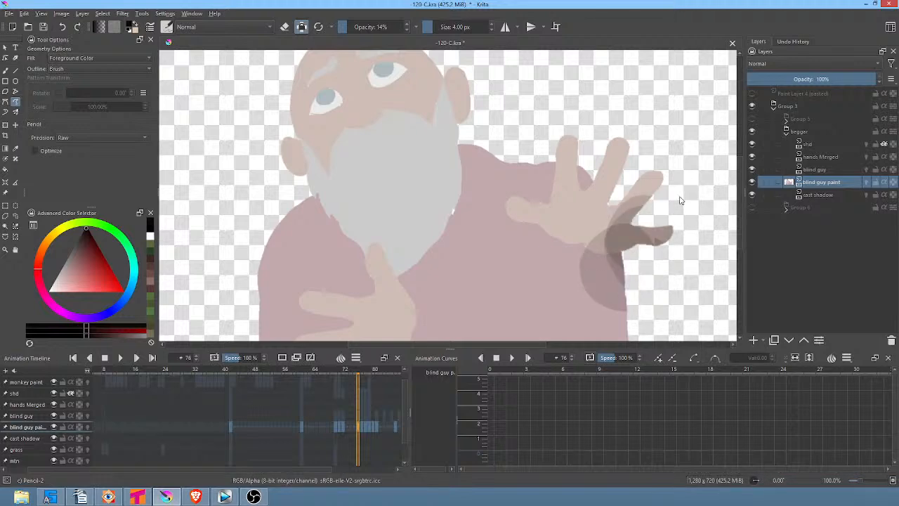
key(ctrl+z)
key(ctrl+z)
key(ctrl+z)
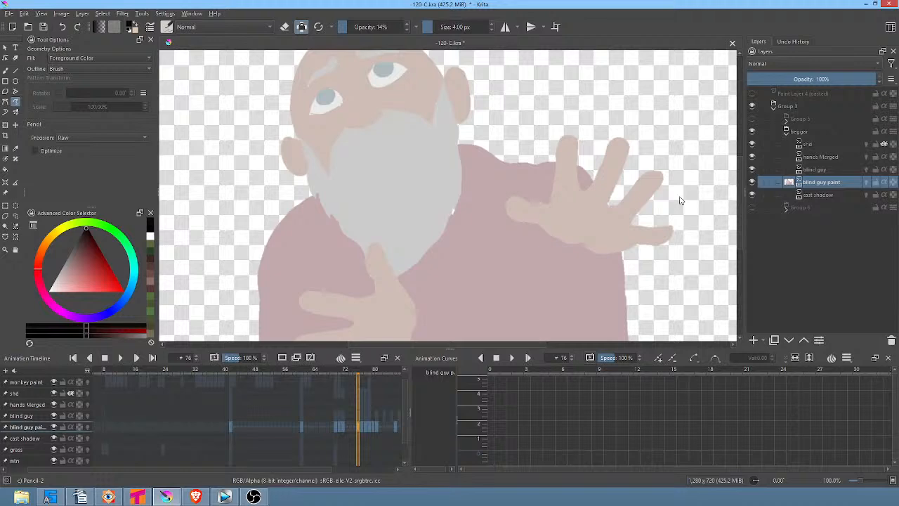
Turn off Preserve Alpha, restore the brush opacity to 100% and end the isolation of the blind guy paint layer
click(301, 27)
drag(340, 26, 410, 30)
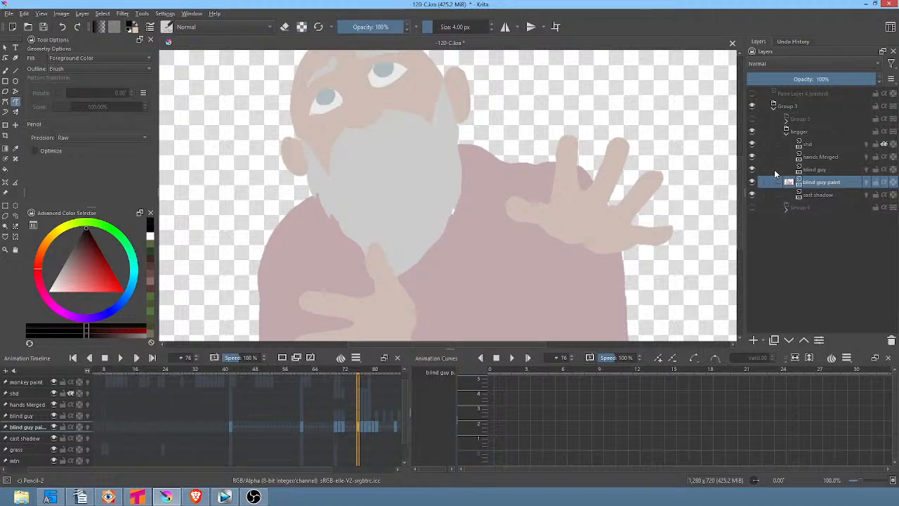
key(i)
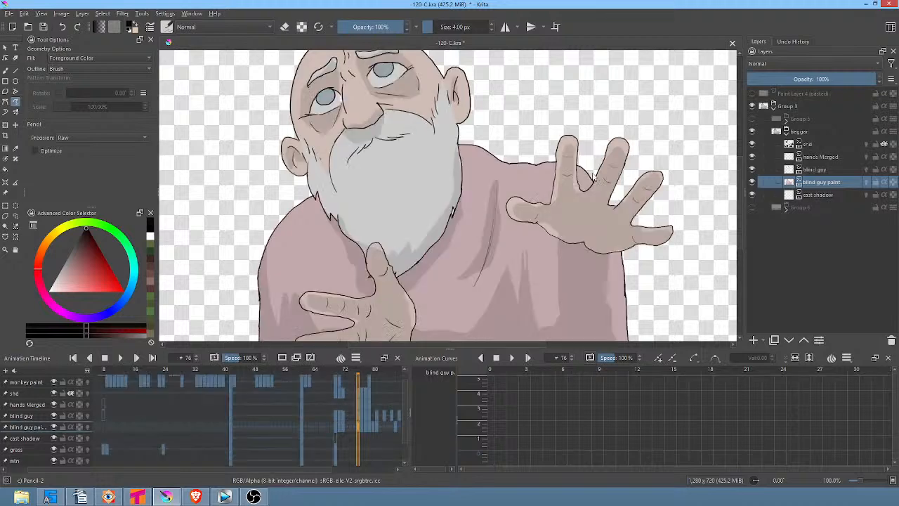
Make the beggar's shd layer active, keep its opacity at 12% and collapse the beggar group
click(828, 149)
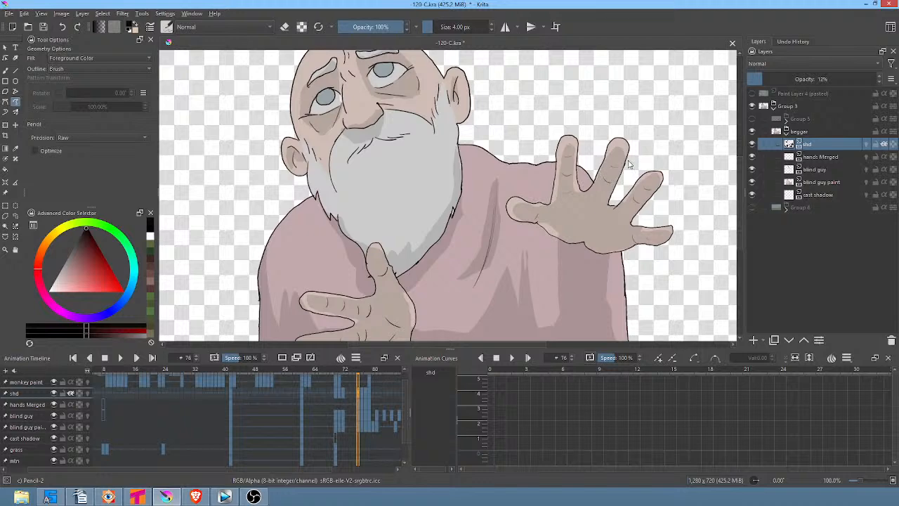
mouse_move(767, 80)
mouse_down()
mouse_move(878, 79)
mouse_move(766, 81)
mouse_up()
click(785, 132)
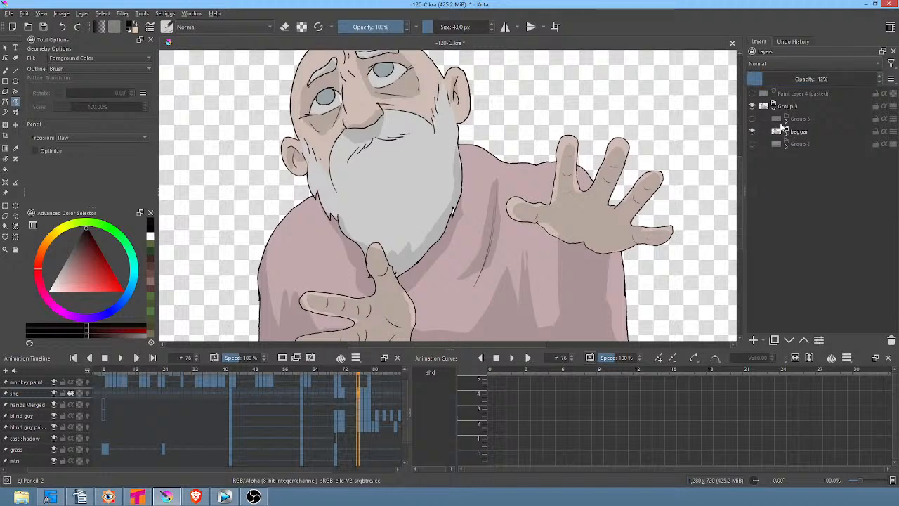
Show and expand Group 5, and rename it monkey
click(753, 118)
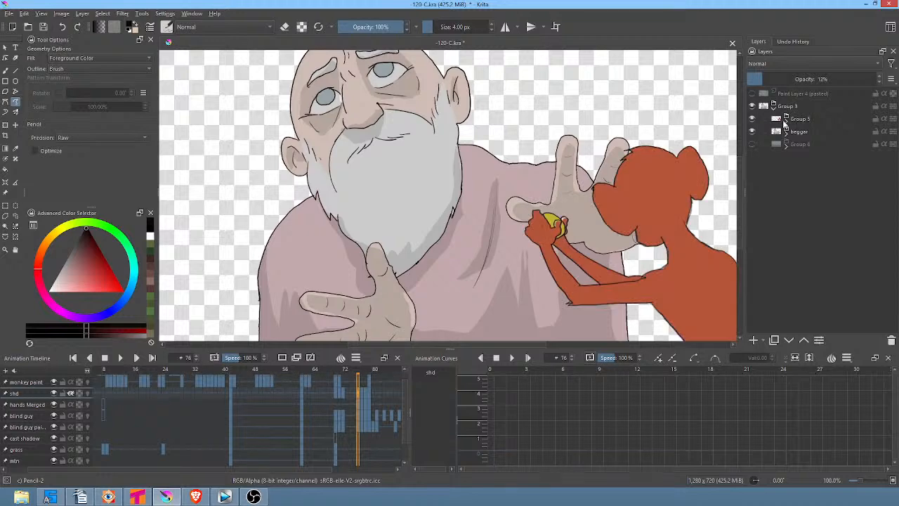
click(786, 119)
double_click(781, 119)
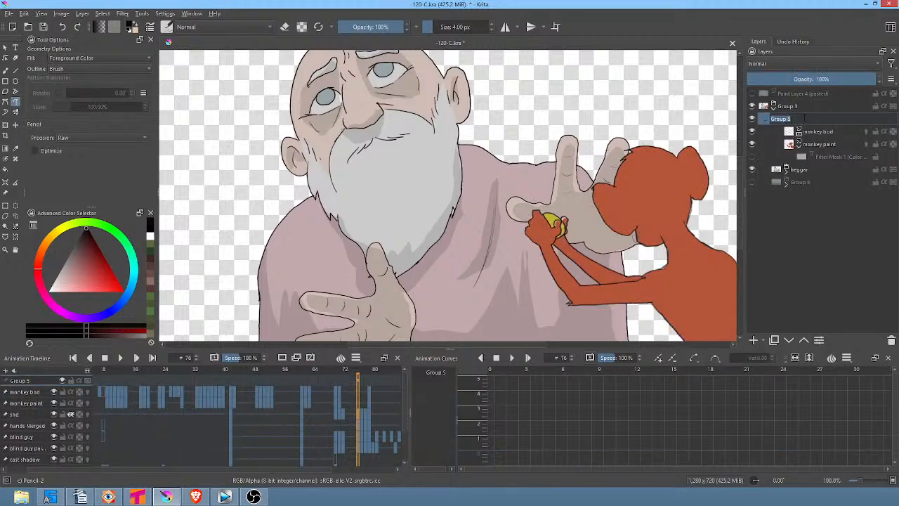
text(monkey)
key(Return)
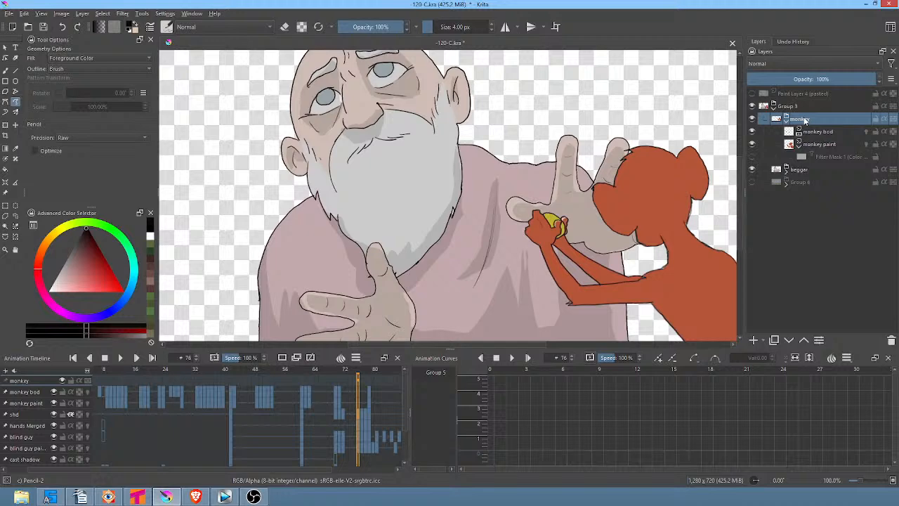
Make the monkey bod layer active, toggle the monkey paint's filter mask on and off, and go to frame 9
click(812, 132)
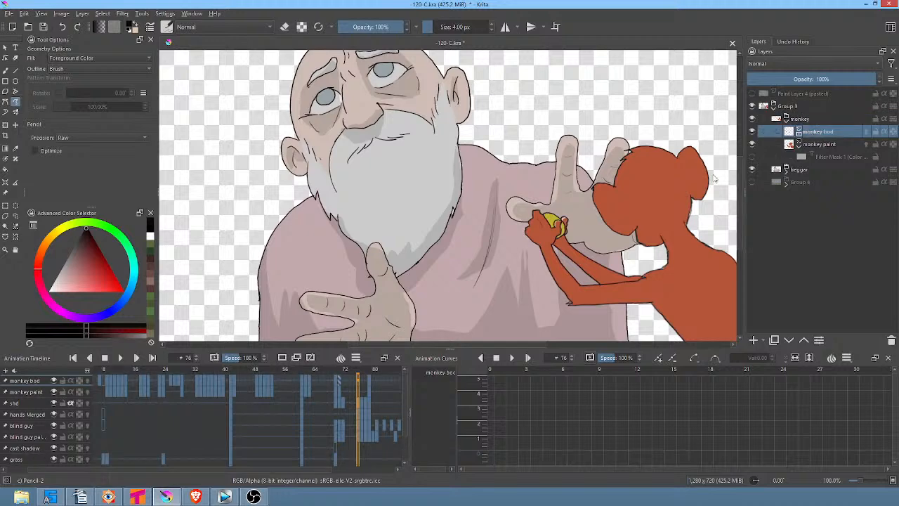
click(753, 157)
click(752, 157)
drag(358, 373, 73, 370)
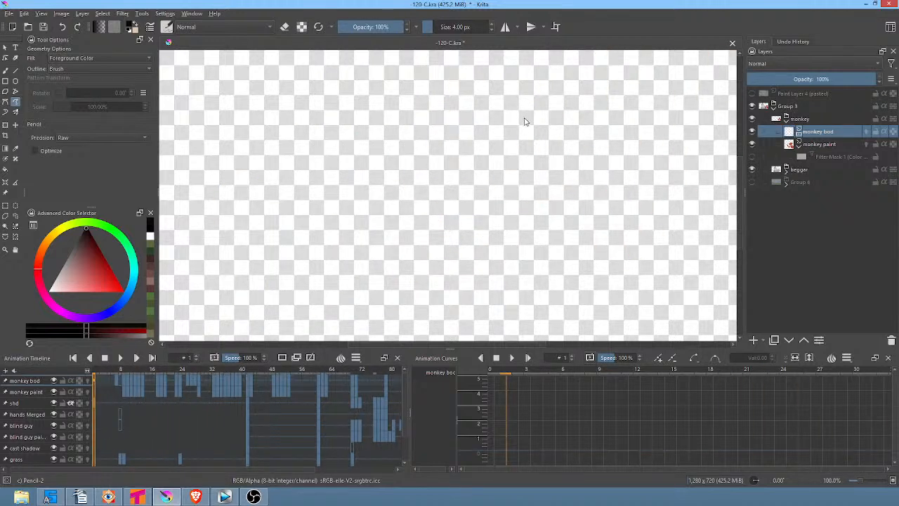
scroll(534, 120, down, 1)
mouse_move(534, 118)
mouse_down()
mouse_move(533, 191)
mouse_move(529, 134)
mouse_up()
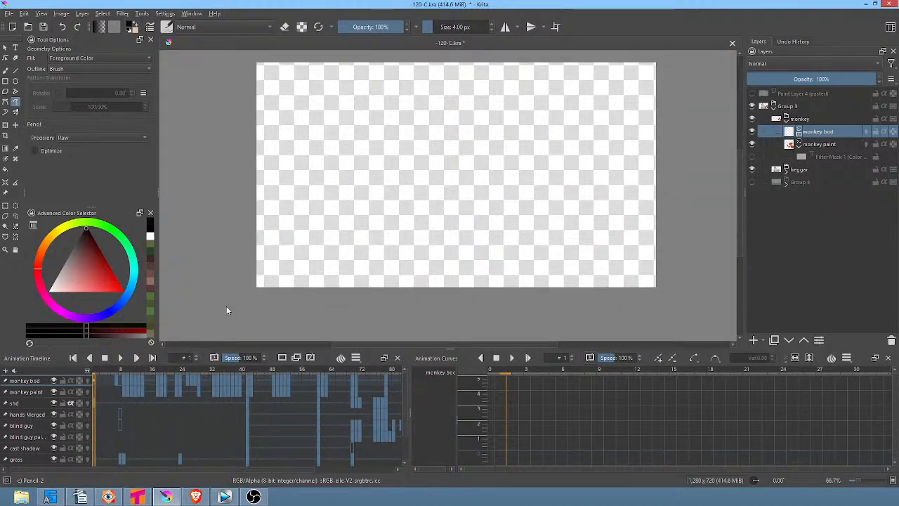
mouse_move(96, 373)
mouse_down()
mouse_move(130, 369)
mouse_move(125, 374)
mouse_up()
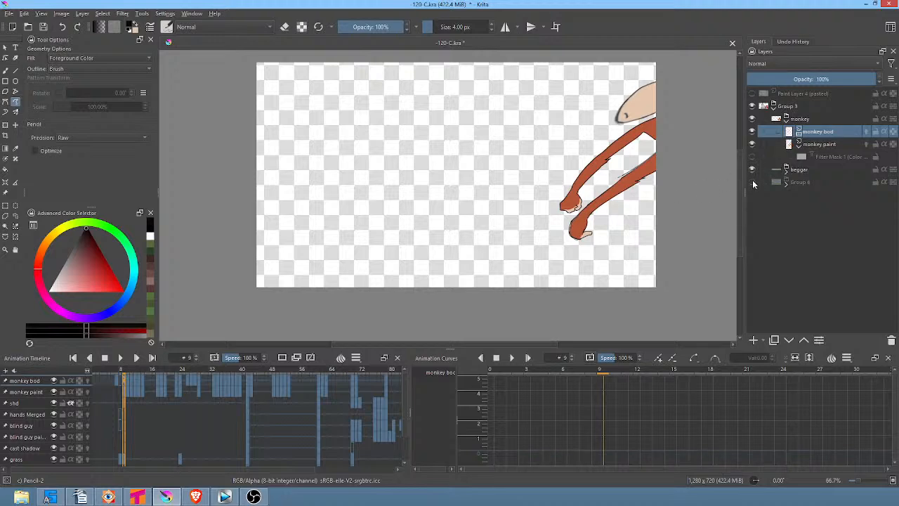
Check the monkey paint and monkey bod layers, toggling the visibility of monkey bod and leaving it active
click(815, 144)
click(830, 133)
mouse_move(837, 131)
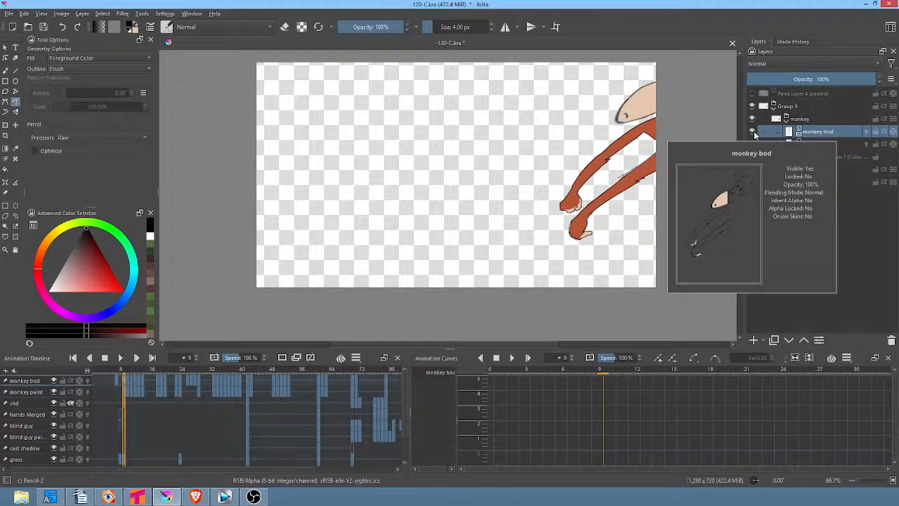
click(753, 132)
click(753, 132)
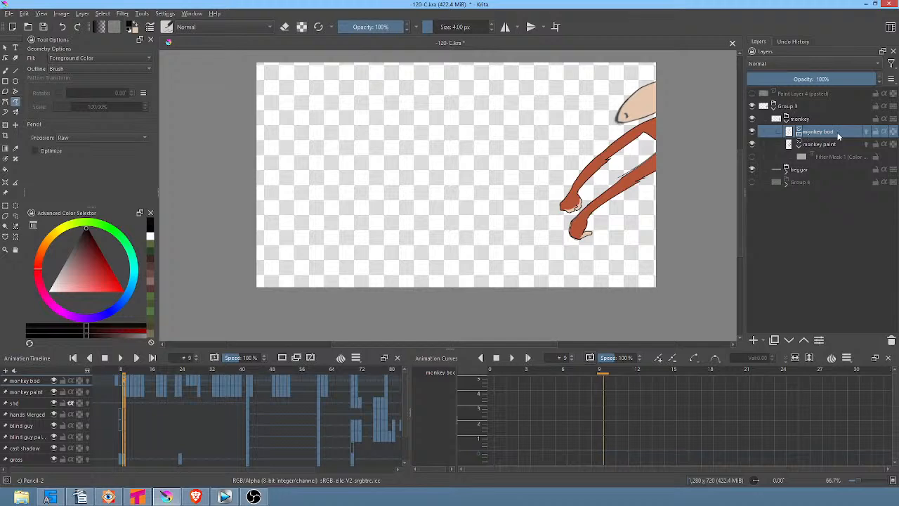
Add a paint layer above monkey bod, name it shd and enable Inherit Alpha on it
click(754, 340)
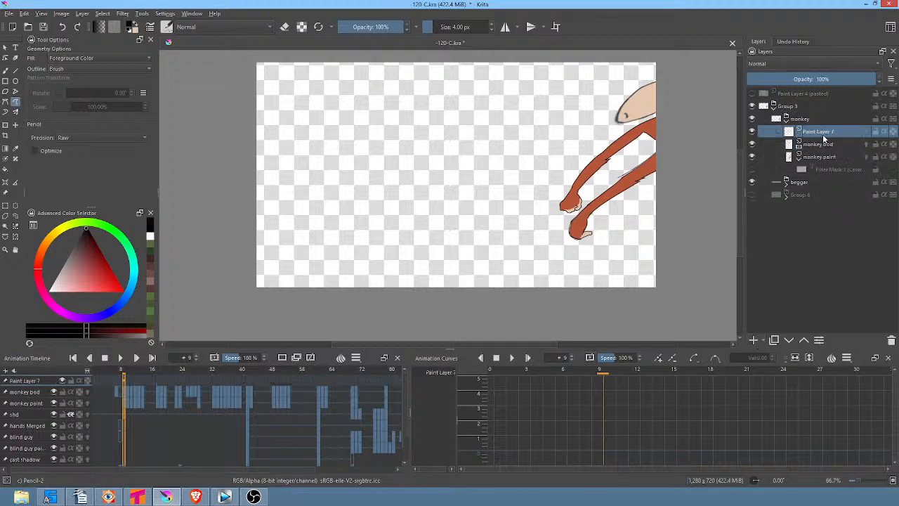
double_click(824, 135)
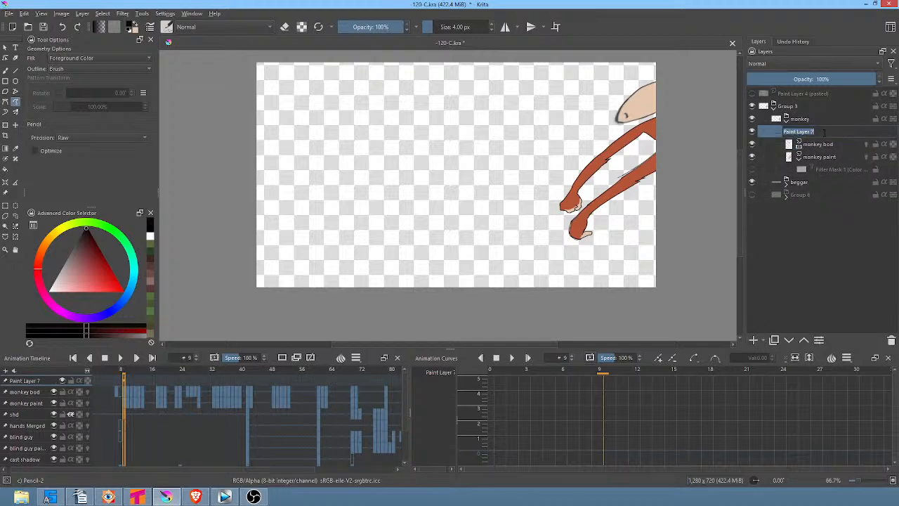
text(shd)
key(Return)
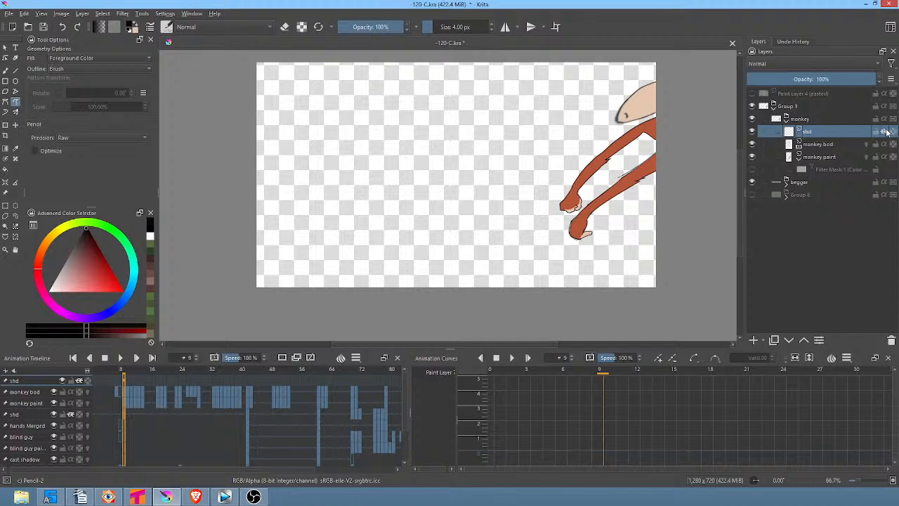
Shade the undersides of the monkey's two arms and muzzle on frame 9 with black filled freehand shapes
mouse_move(651, 168)
mouse_down()
mouse_move(590, 223)
mouse_move(653, 184)
mouse_up()
mouse_move(664, 134)
mouse_down()
mouse_move(642, 139)
mouse_move(609, 163)
mouse_move(611, 172)
mouse_move(657, 139)
mouse_up()
mouse_move(668, 102)
mouse_down()
mouse_move(621, 120)
mouse_move(658, 112)
mouse_move(678, 90)
mouse_up()
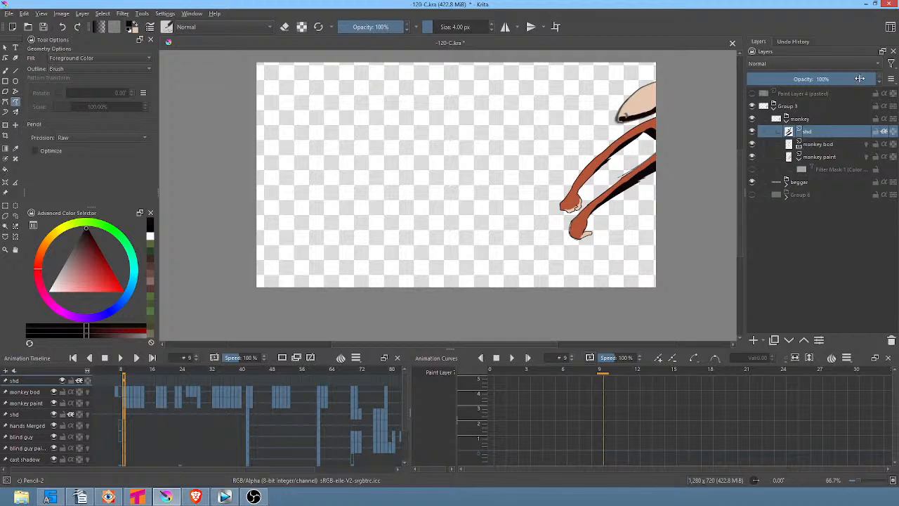
Set the monkey's shd layer opacity to 12% and move to frame 10
drag(822, 80, 829, 79)
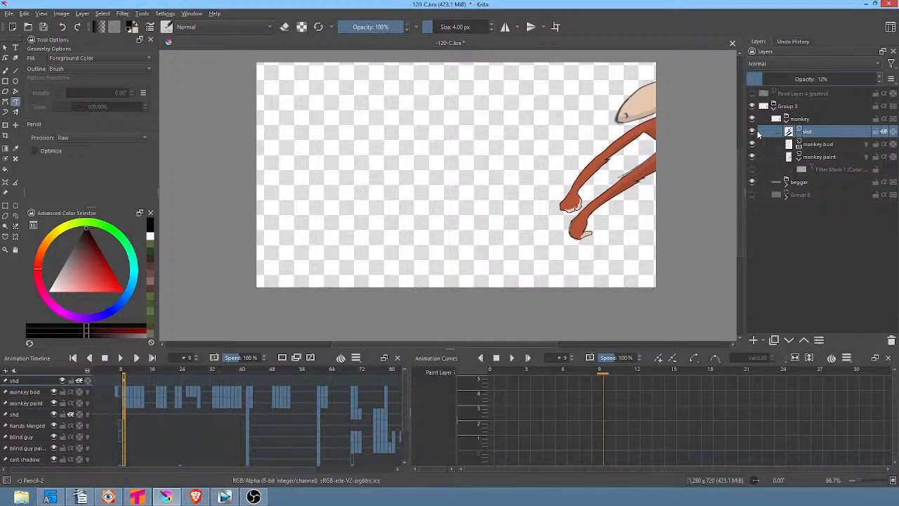
mouse_move(757, 133)
click(129, 414)
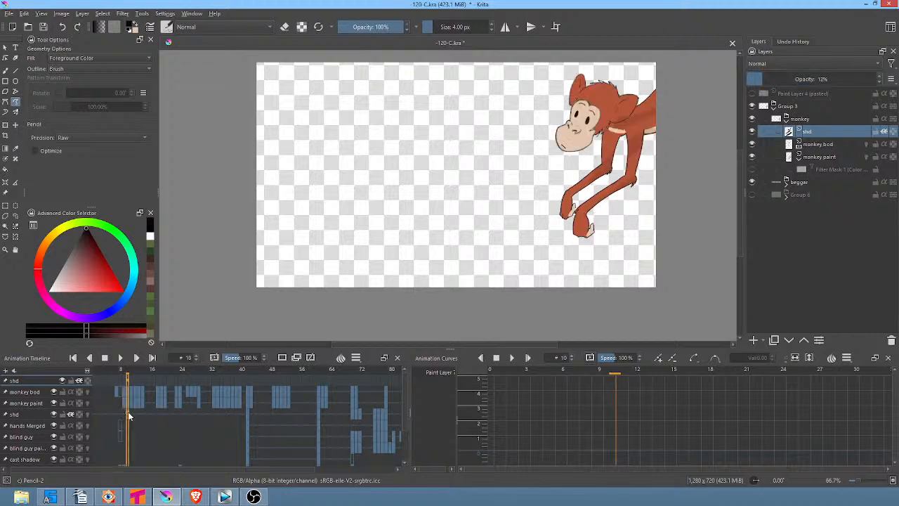
Compare frames 9 and 10, then erase the carried-over shading from frame 10 on the monkey's shd layer with a filled freehand shape
click(123, 420)
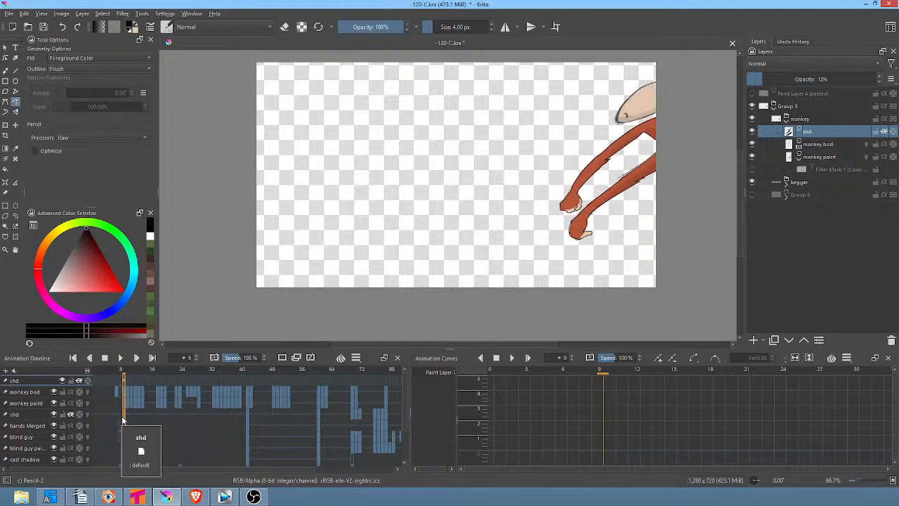
key(period)
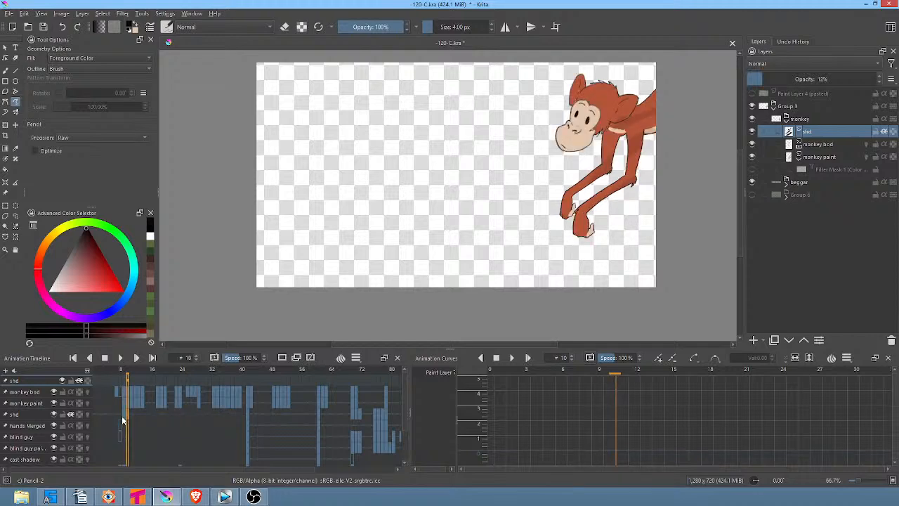
click(820, 130)
key(Left)
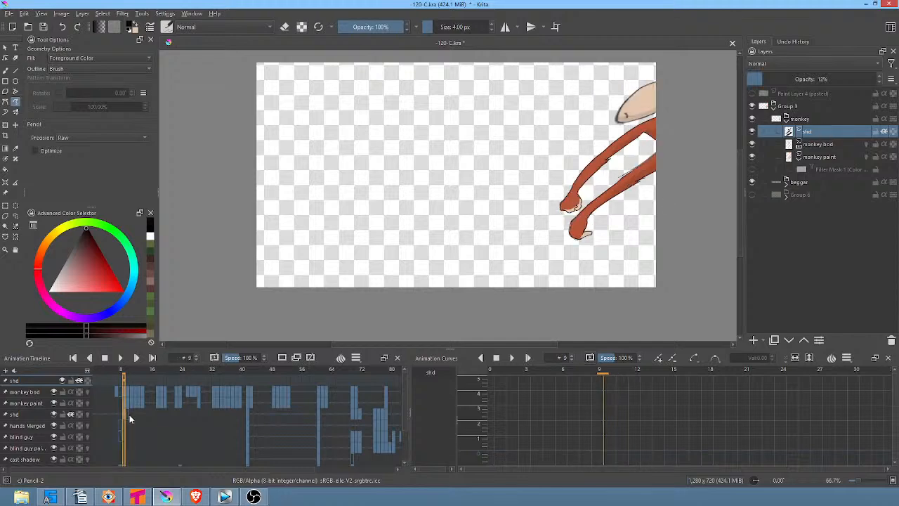
key(Right)
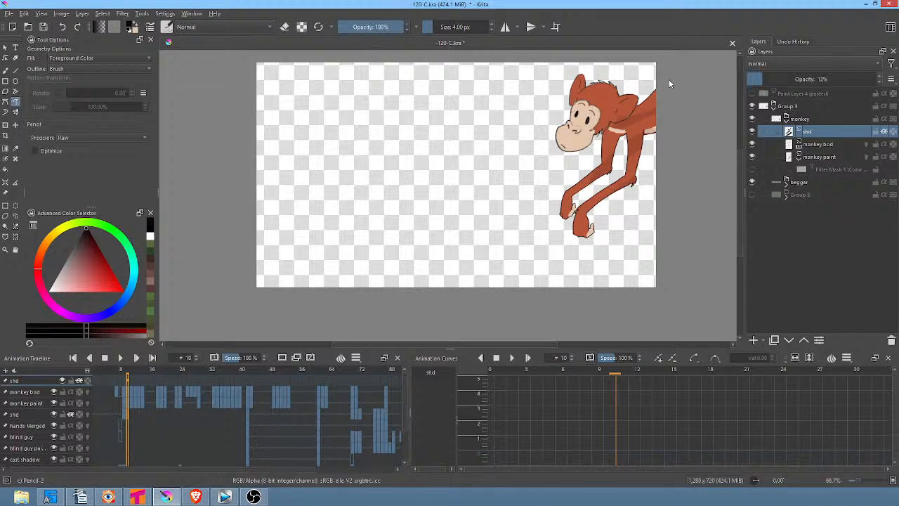
key(e)
drag(674, 78, 688, 146)
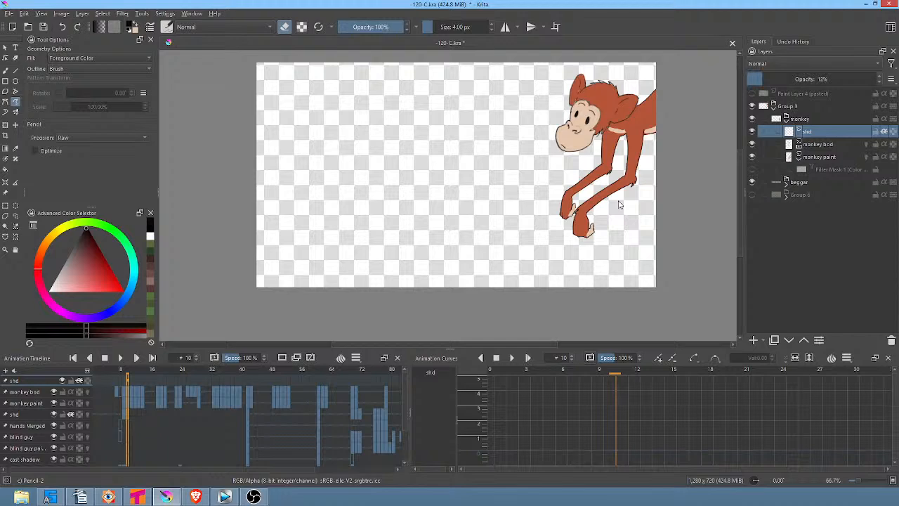
Expand the beggar group, make its shd layer active and check its keyframes around frames 9 to 11
click(124, 412)
click(127, 414)
click(785, 182)
click(821, 197)
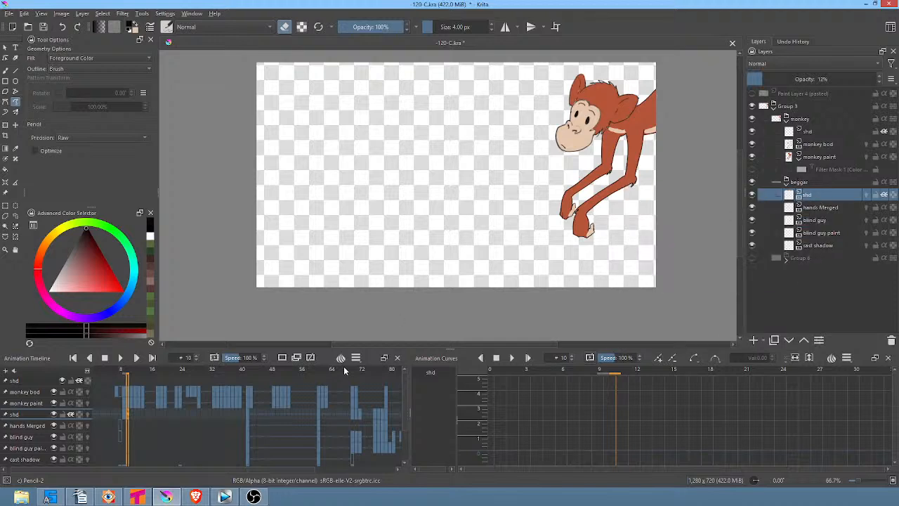
click(123, 371)
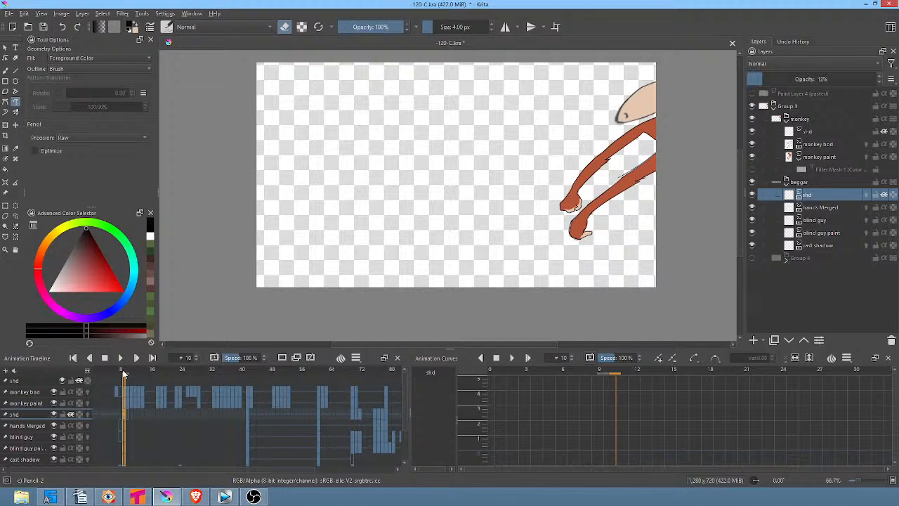
drag(123, 370, 124, 371)
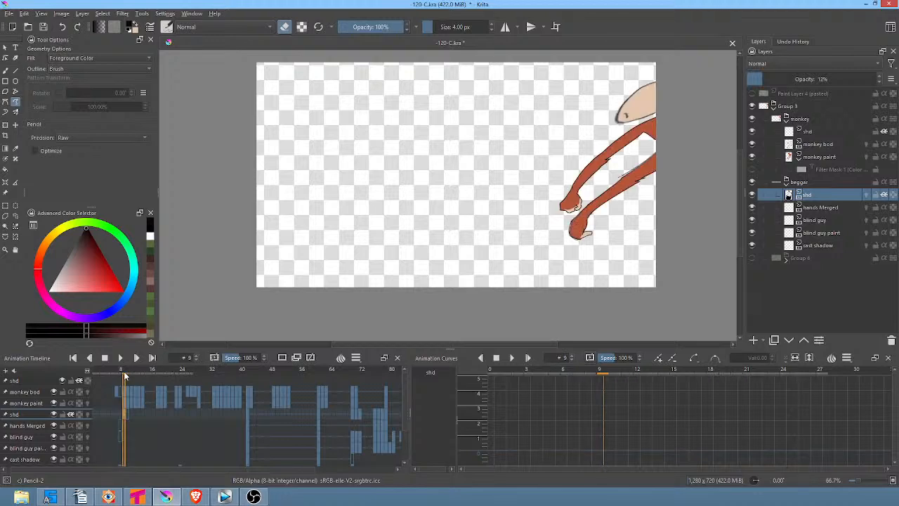
click(132, 411)
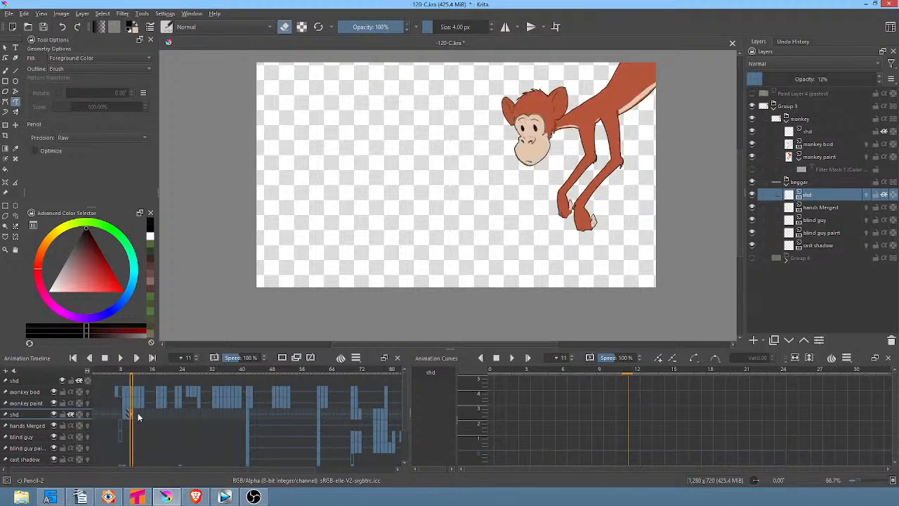
Collapse the monkey and beggar groups and review the animation at frames 17 and 42
click(787, 119)
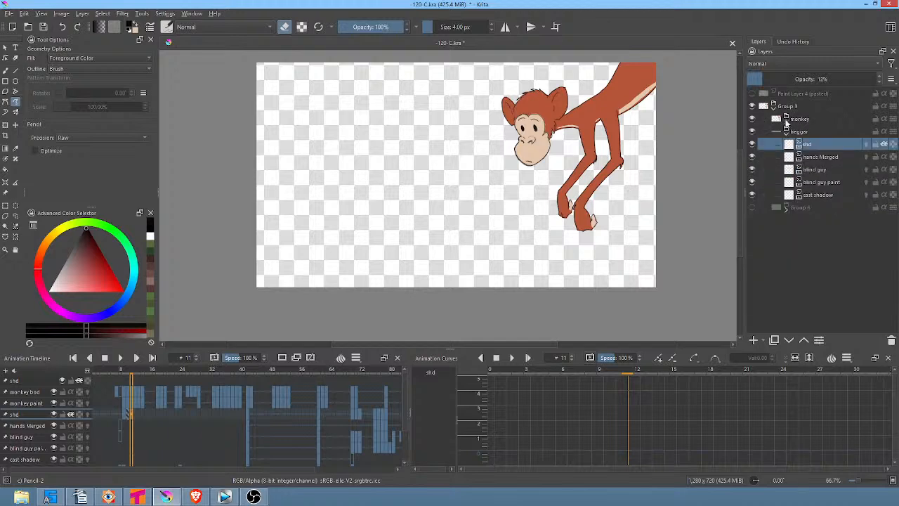
mouse_move(787, 136)
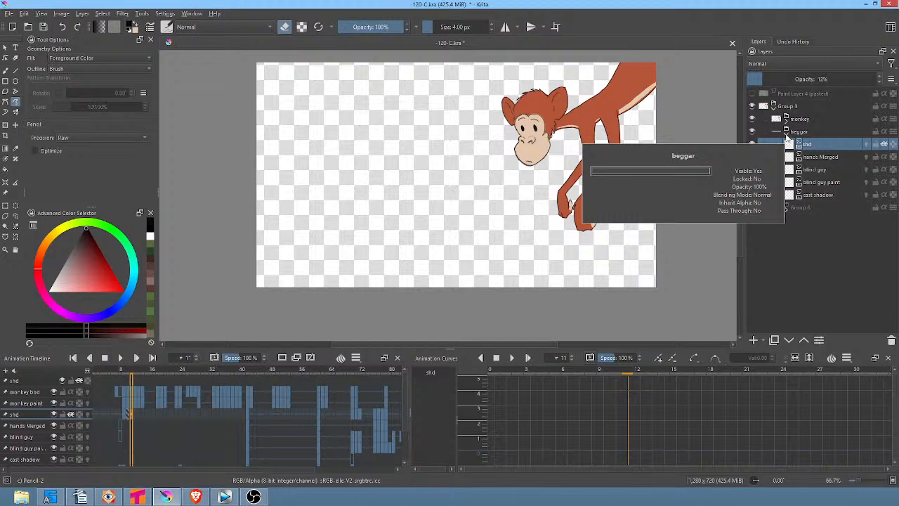
click(786, 132)
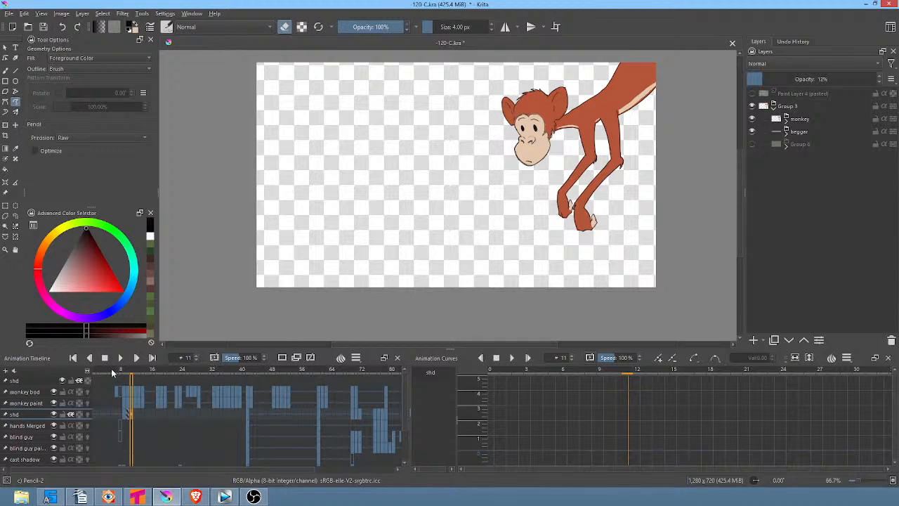
drag(112, 372, 154, 373)
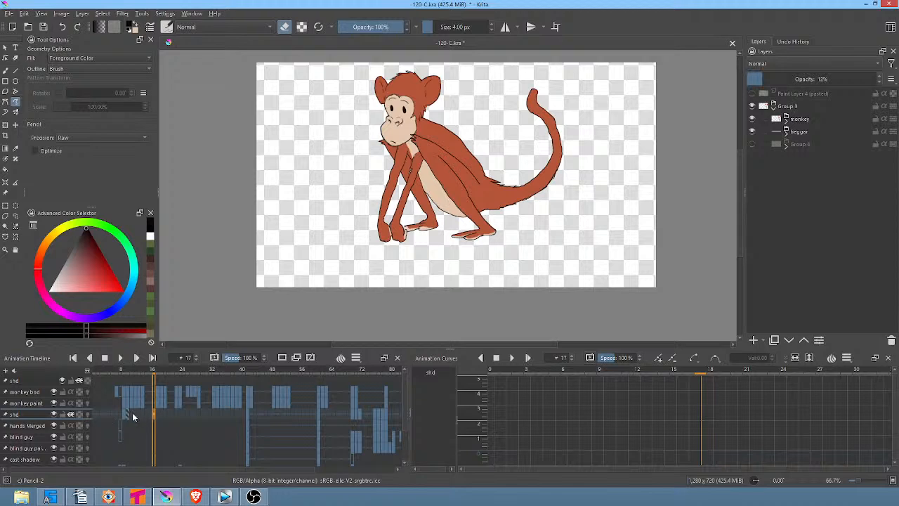
click(246, 414)
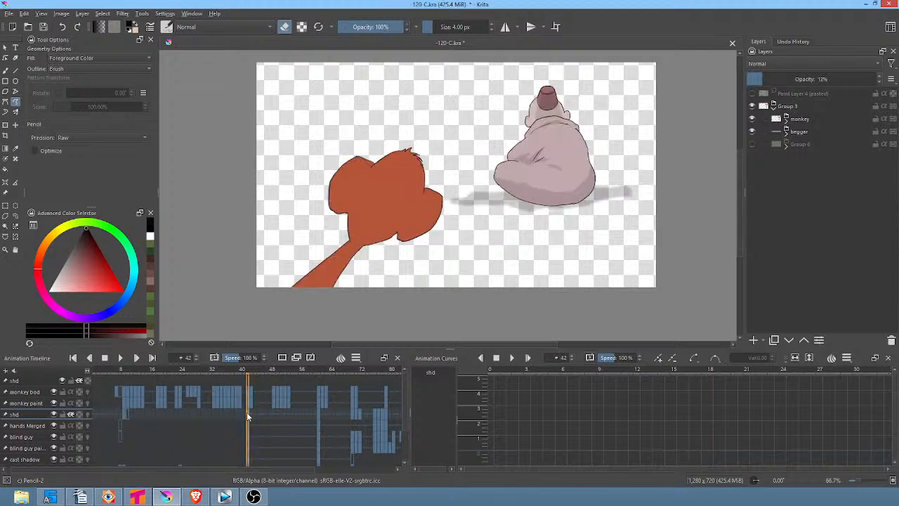
Select the span of frames 7 to 11 on the beggar's shd layer in the timeline
click(134, 413)
click(126, 413)
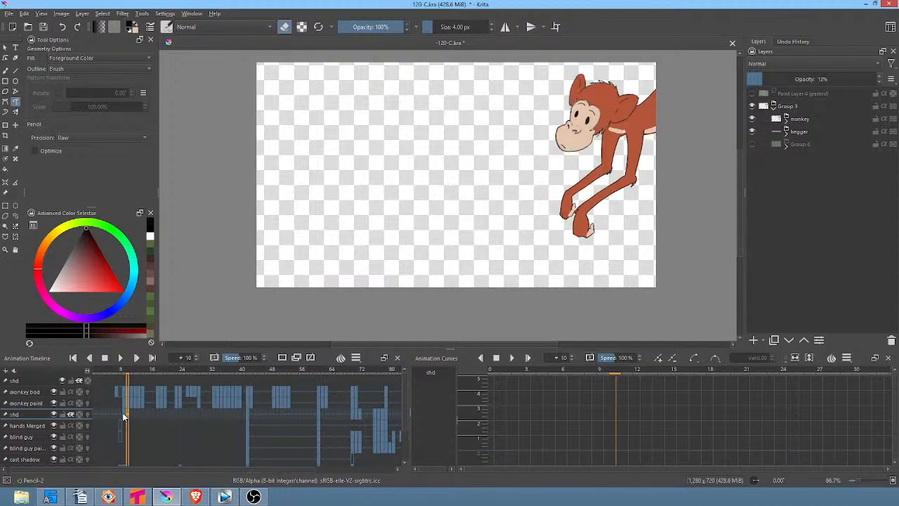
mouse_move(122, 412)
mouse_down()
mouse_move(133, 411)
mouse_move(119, 417)
mouse_up()
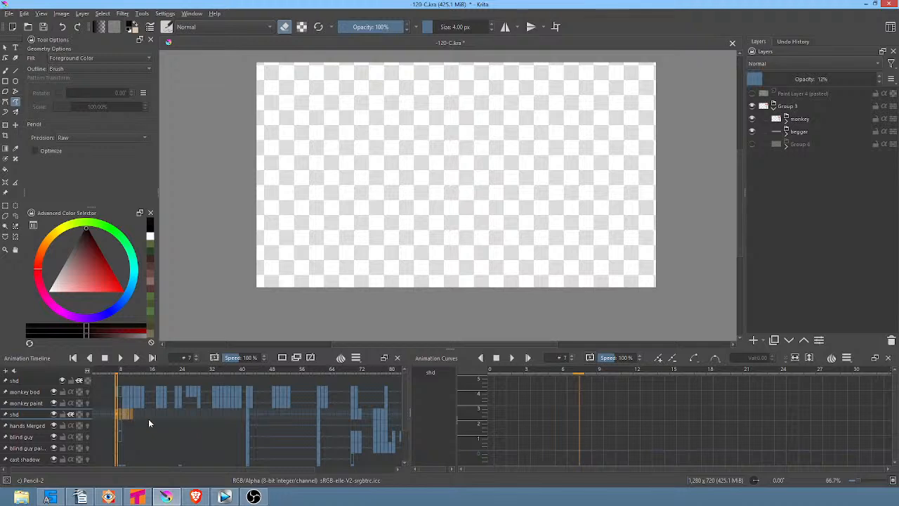
Make the Group 6 background visible and play the opening of the animation from frame 0
click(751, 144)
click(93, 371)
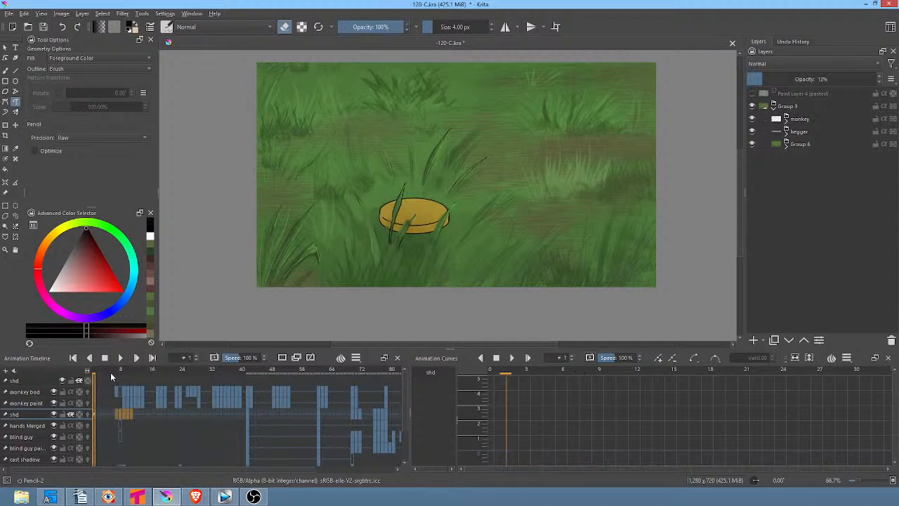
click(94, 371)
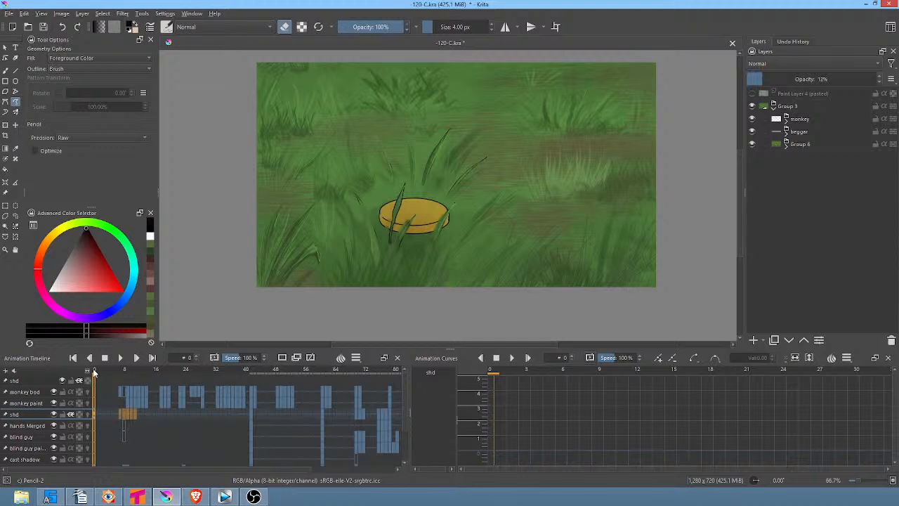
key(space)
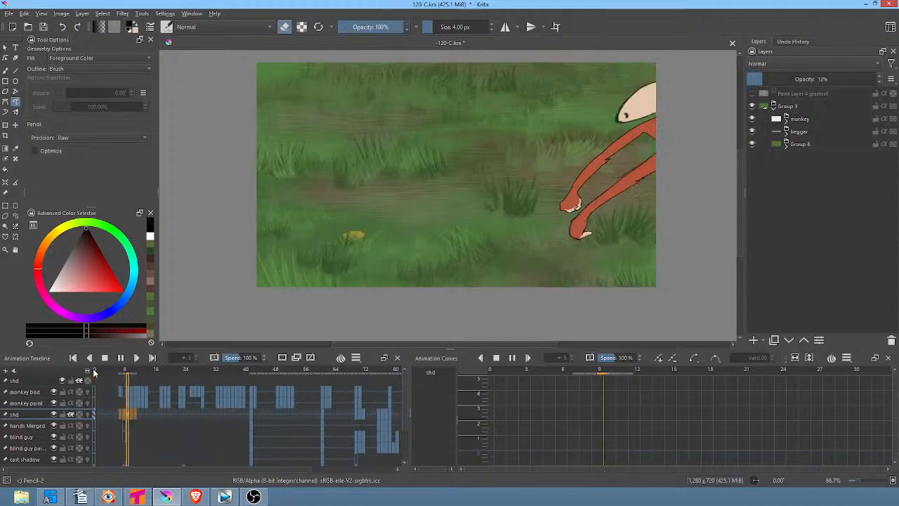
key(space)
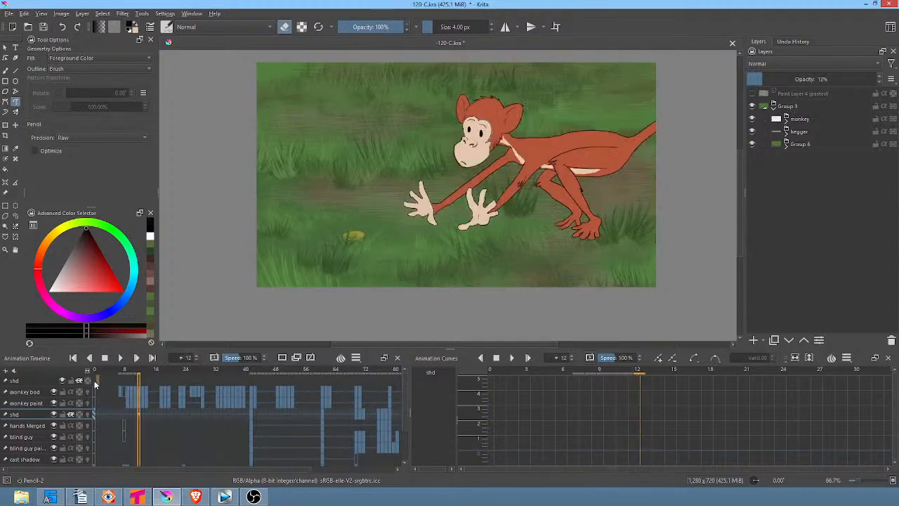
Replay the animation from the first frame through the beggar scene and scrub through the monkey frames to frame 31
key(space)
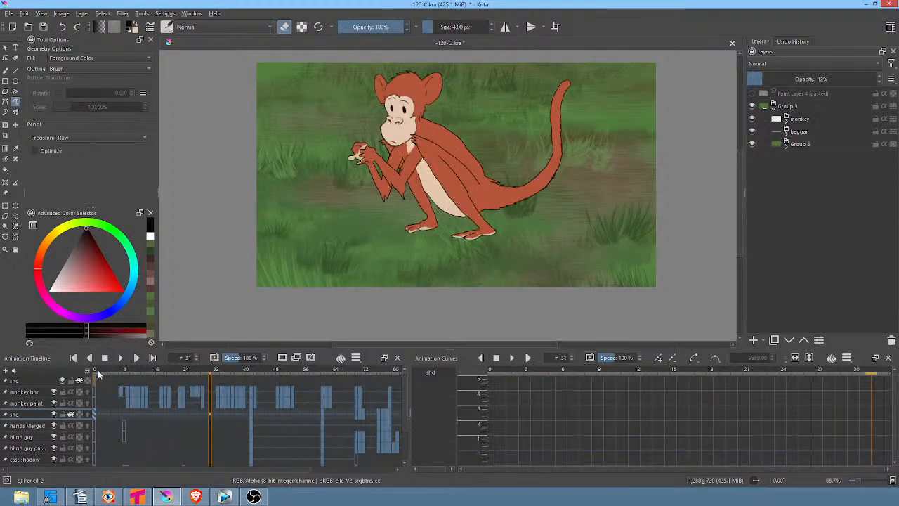
drag(97, 370, 138, 378)
click(96, 371)
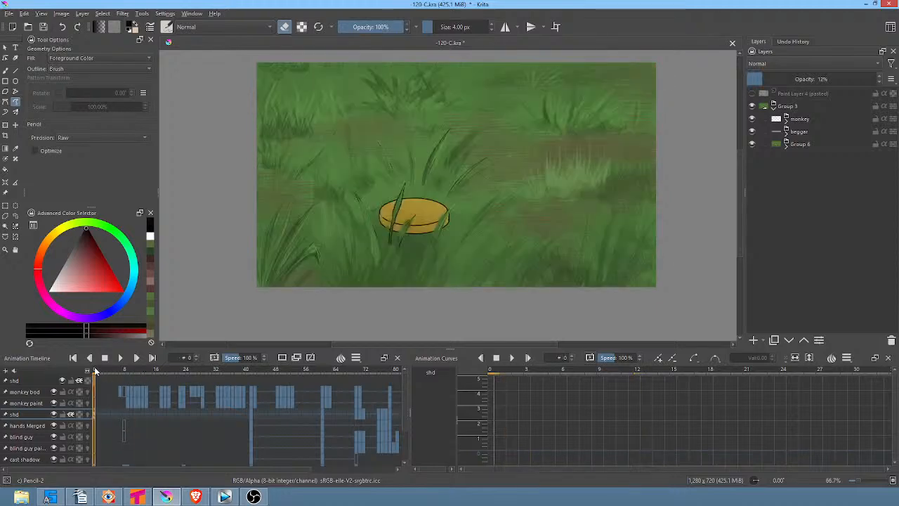
key(space)
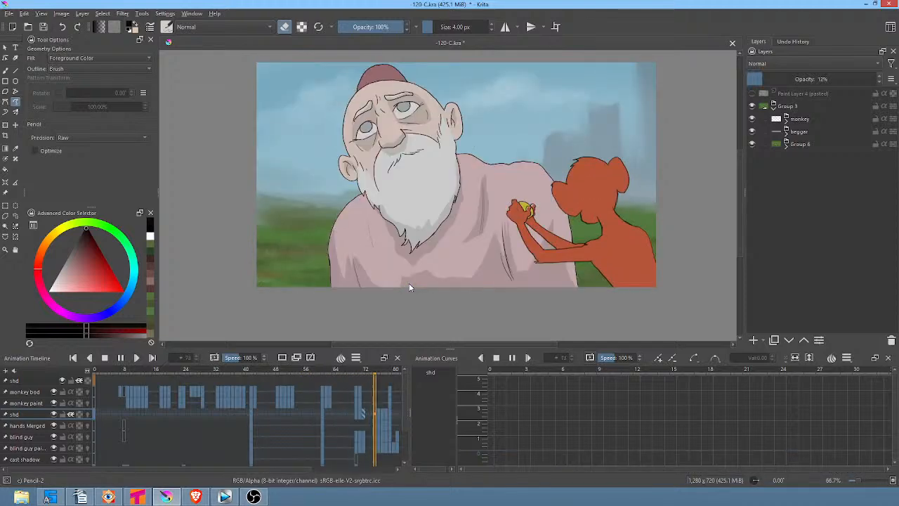
click(409, 283)
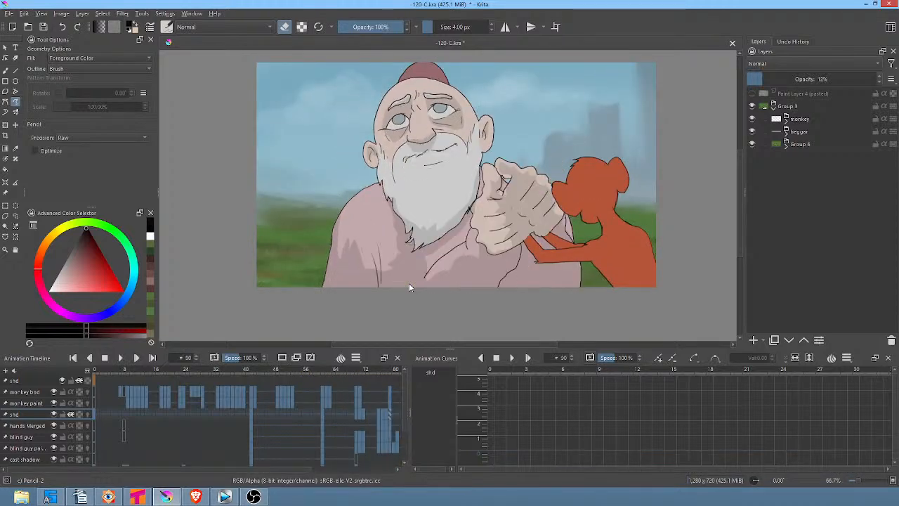
drag(104, 372, 253, 374)
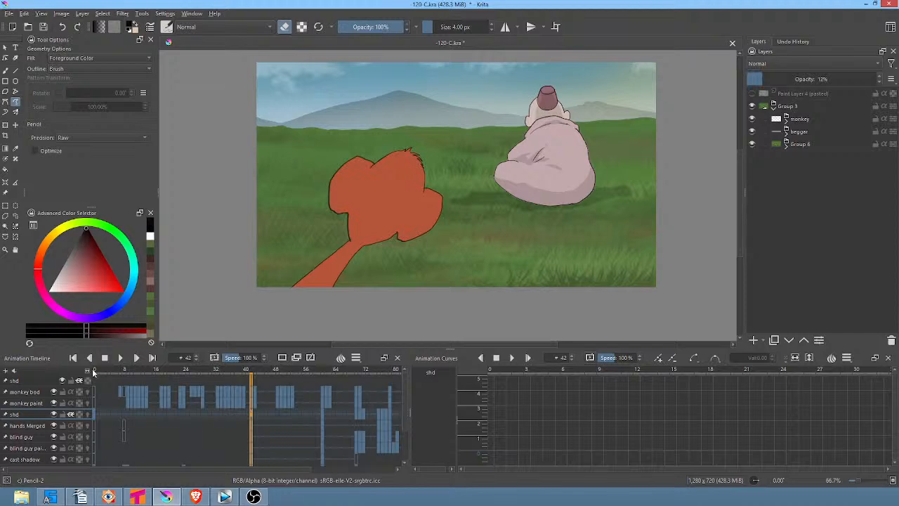
drag(94, 371, 209, 379)
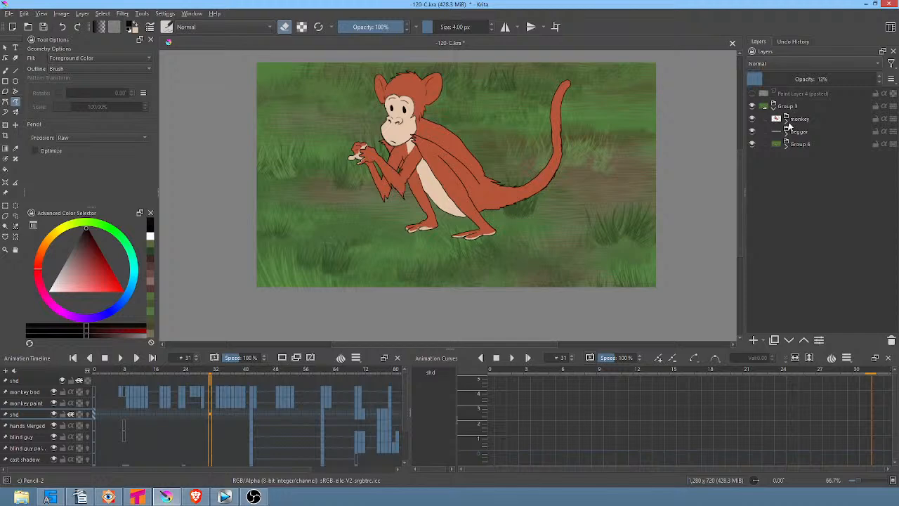
Expand the monkey group, select its shd layer, and add a blank frame at frame 9, where the monkey enters
click(787, 122)
click(807, 134)
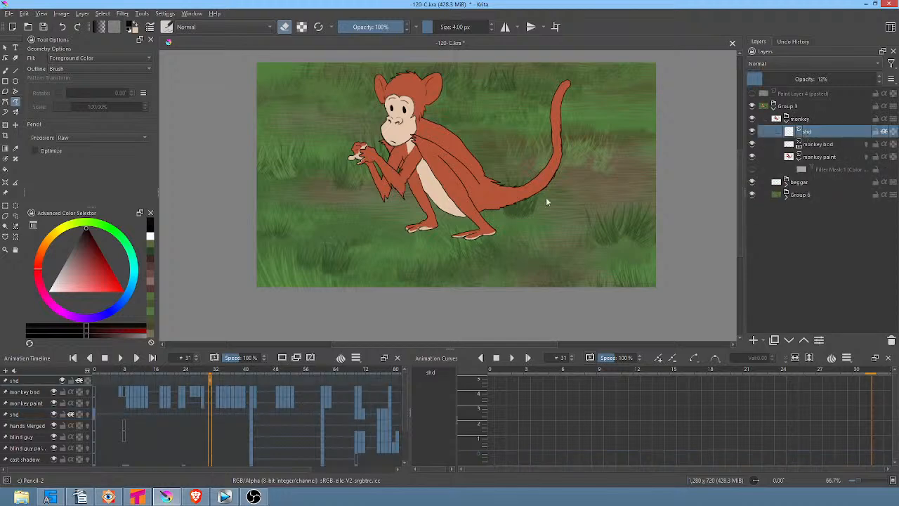
click(98, 380)
drag(97, 373, 118, 376)
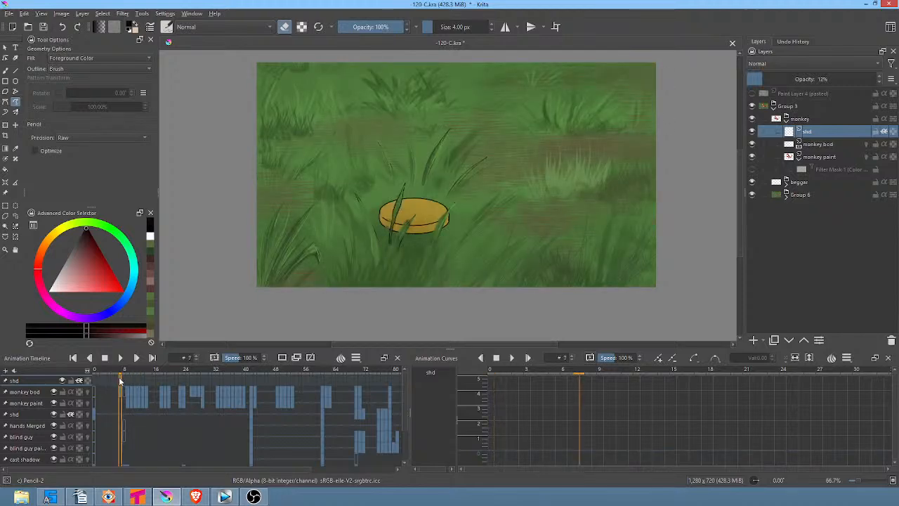
click(95, 380)
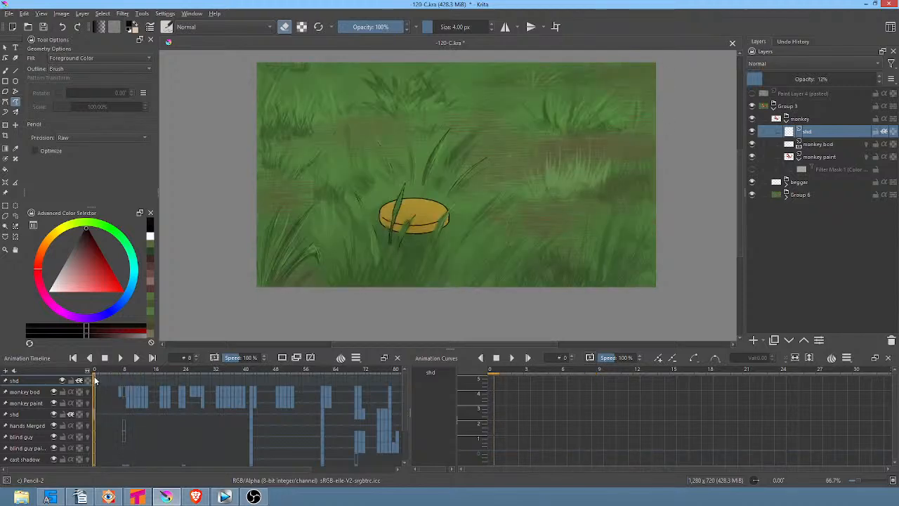
click(121, 379)
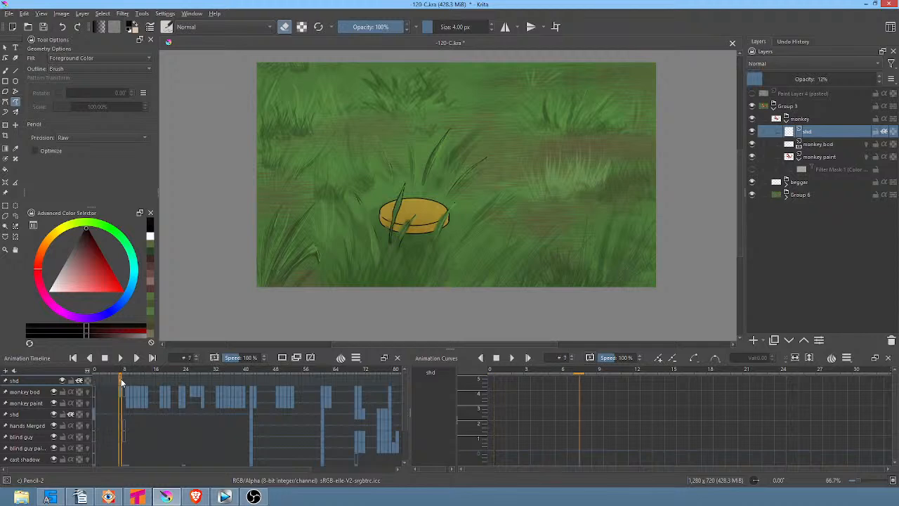
click(117, 378)
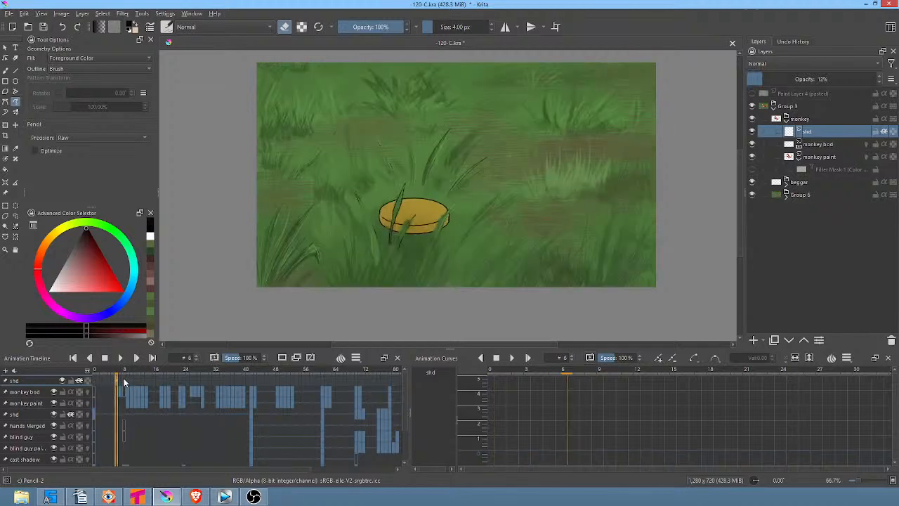
click(122, 377)
click(127, 377)
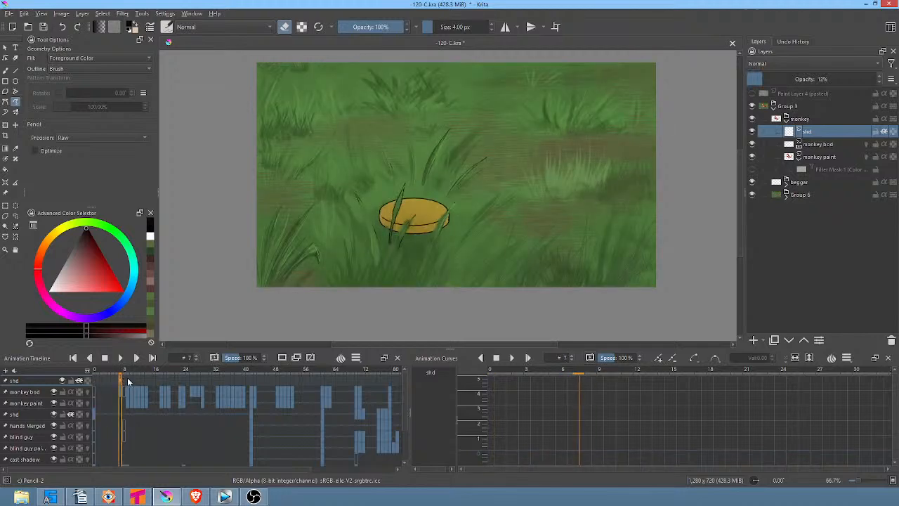
click(124, 379)
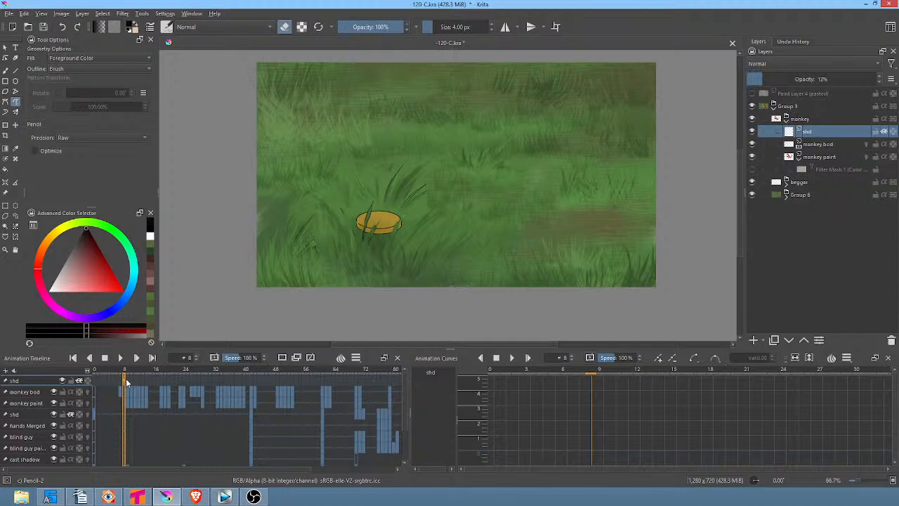
click(128, 379)
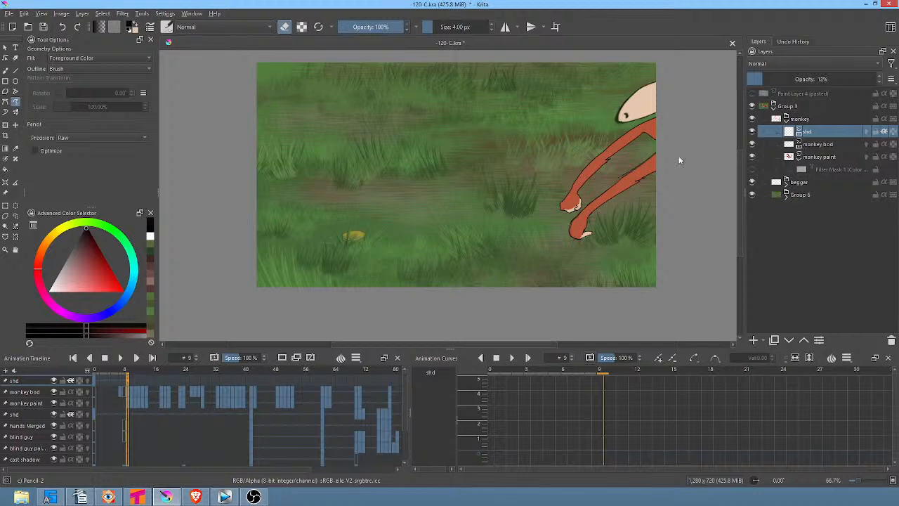
With eraser mode off, fill in shadow shapes along the monkey's arms on frame 9, undoing the stray stroke
mouse_move(588, 214)
mouse_down()
mouse_move(667, 179)
mouse_move(673, 158)
mouse_up()
key(e)
mouse_move(664, 156)
mouse_down()
mouse_move(609, 199)
mouse_move(661, 114)
mouse_up()
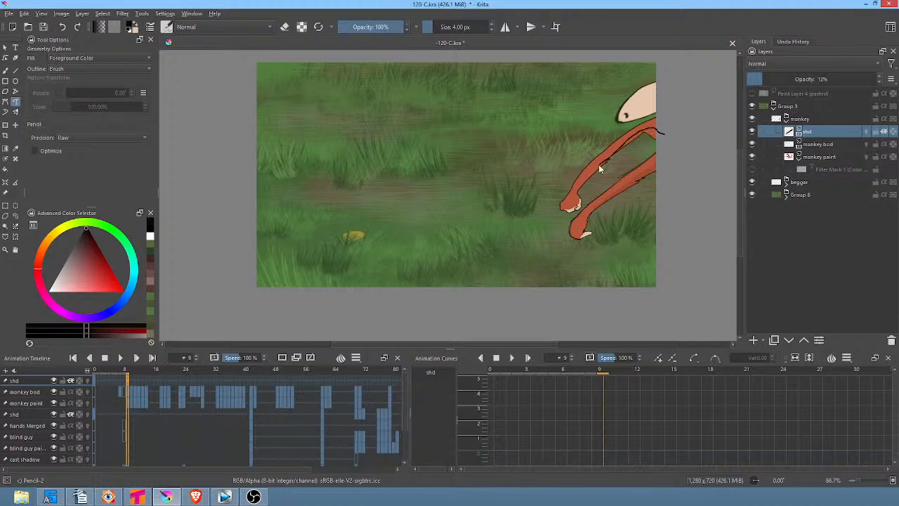
key(ctrl+z)
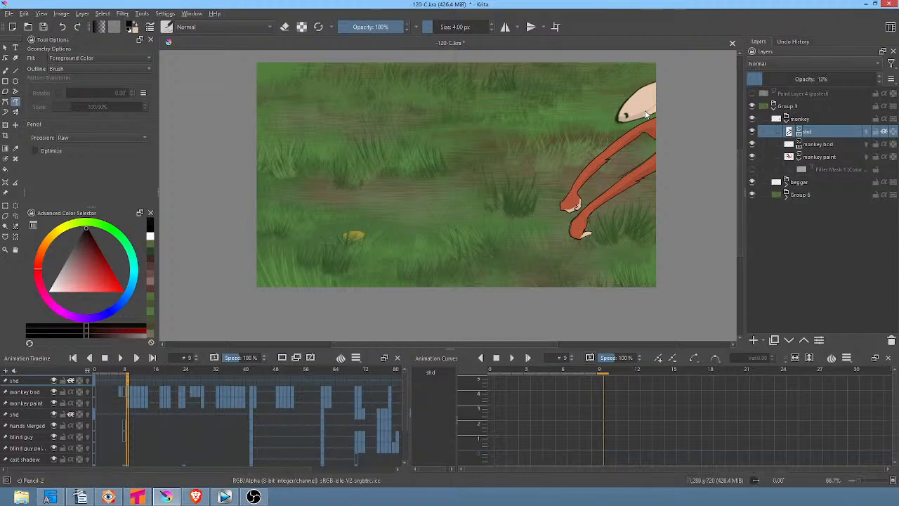
Shade the monkey's face and ears on frame 10 and set the shd layer's opacity to 17%
key(period)
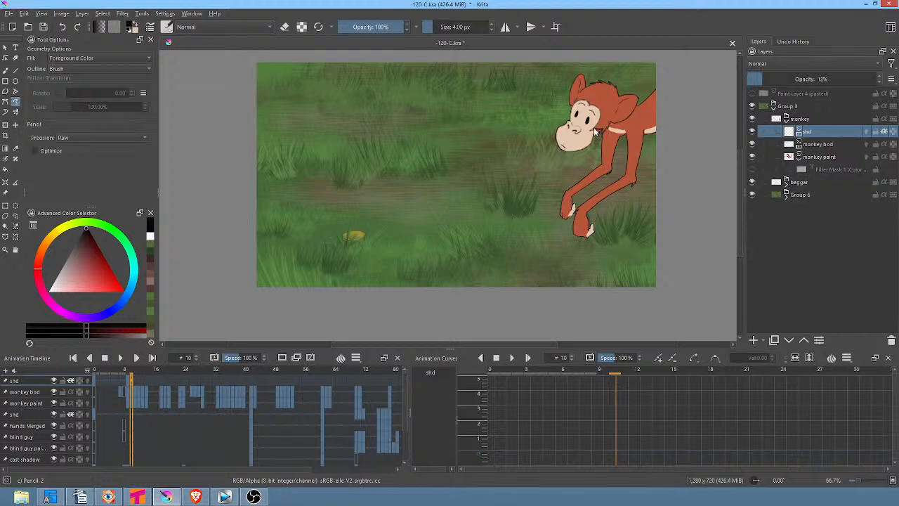
mouse_move(586, 145)
mouse_down()
mouse_move(568, 147)
mouse_move(601, 146)
mouse_move(616, 131)
mouse_move(600, 149)
mouse_move(627, 162)
mouse_move(624, 134)
mouse_up()
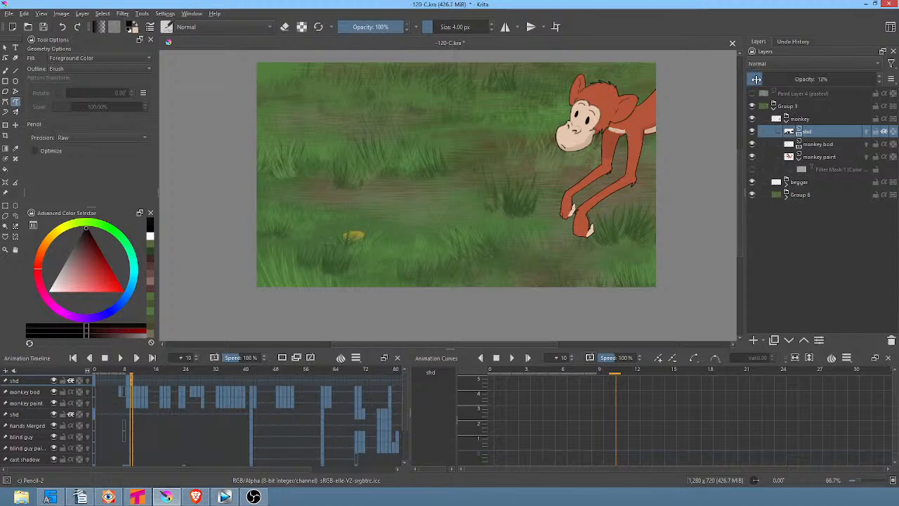
mouse_move(768, 79)
mouse_down()
mouse_move(777, 78)
mouse_move(768, 78)
mouse_up()
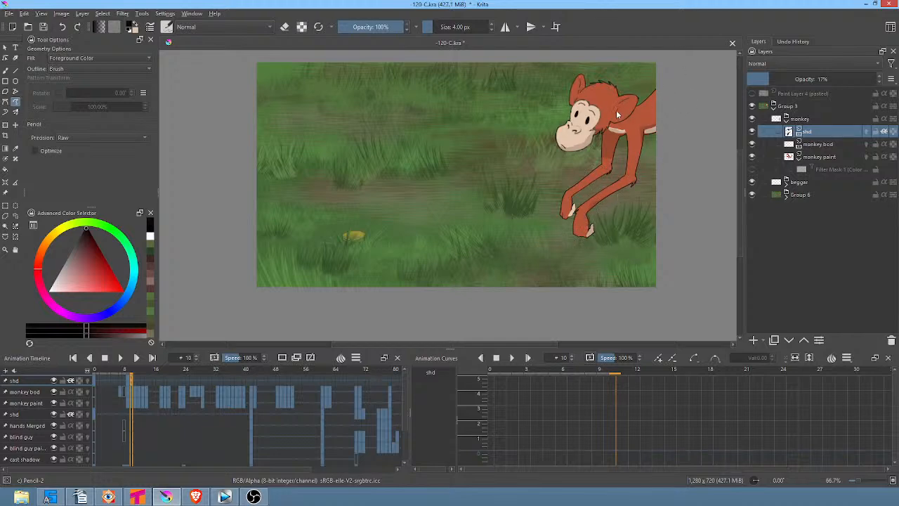
drag(616, 113, 616, 114)
mouse_move(580, 82)
mouse_down()
mouse_move(576, 94)
mouse_move(579, 82)
mouse_up()
Shade the monkey's body, head and front limbs on frame 11
key(period)
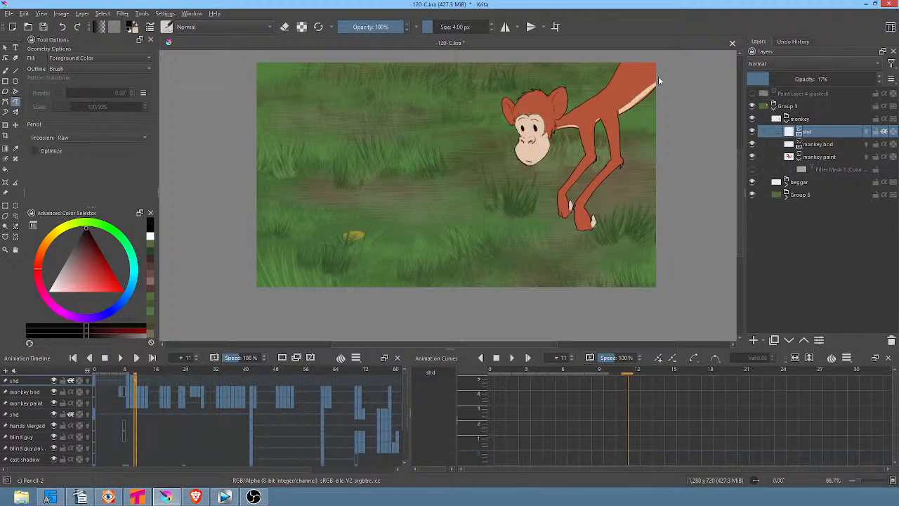
drag(658, 76, 666, 67)
mouse_move(625, 104)
mouse_down()
mouse_move(649, 112)
mouse_move(561, 130)
mouse_move(593, 132)
mouse_move(601, 118)
mouse_up()
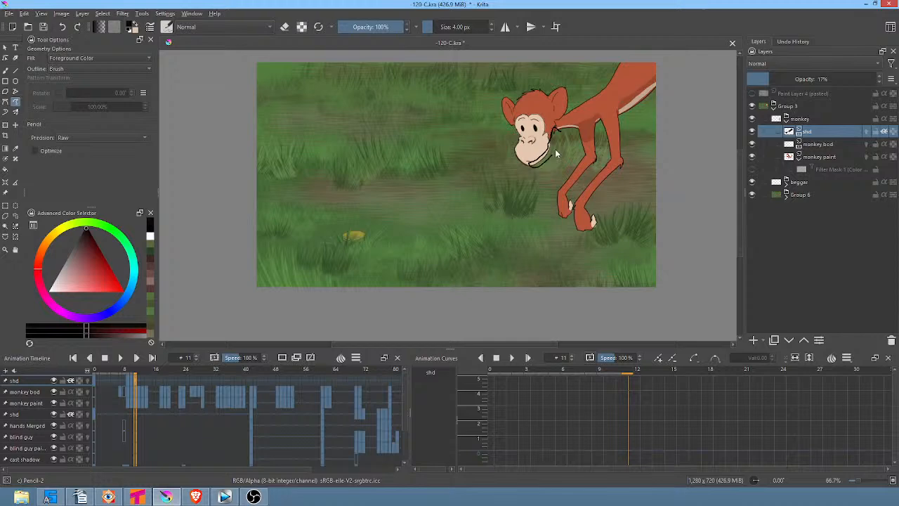
mouse_move(554, 112)
mouse_down()
mouse_move(561, 92)
mouse_move(554, 112)
mouse_up()
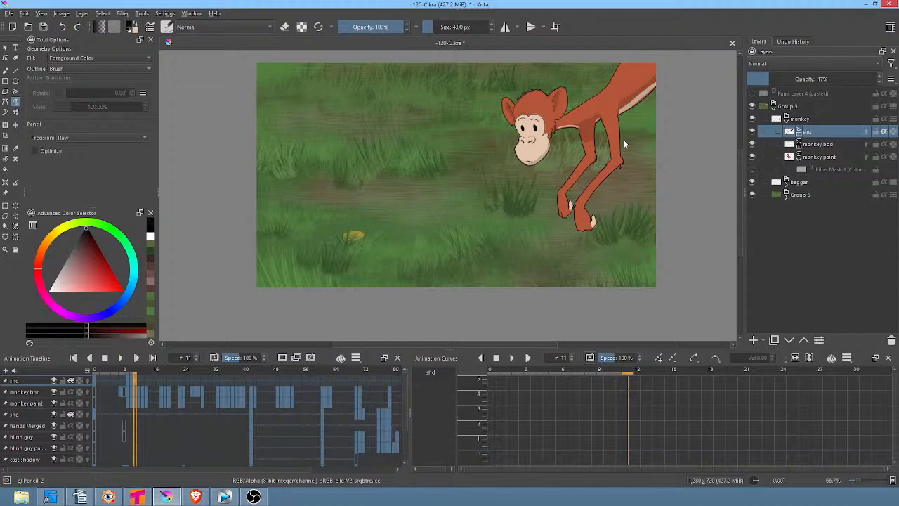
drag(591, 221, 634, 150)
Shade the monkey's head, lower face, rump and belly on frame 12
key(Right)
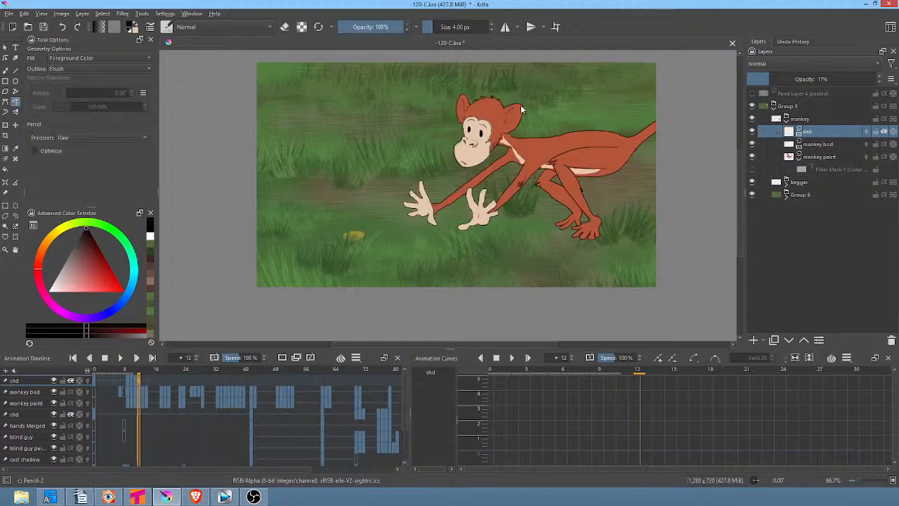
mouse_move(505, 126)
mouse_down()
mouse_move(517, 108)
mouse_move(505, 128)
mouse_move(463, 110)
mouse_move(464, 123)
mouse_up()
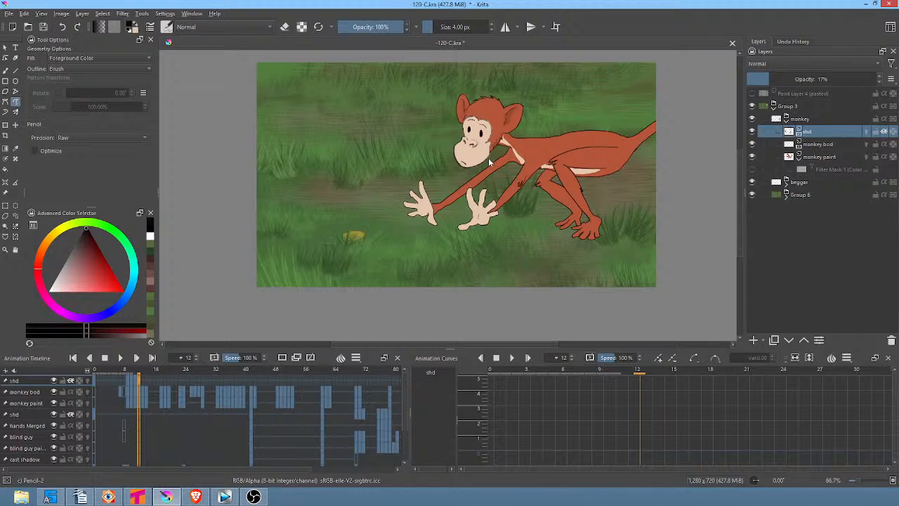
mouse_move(488, 160)
mouse_down()
mouse_move(456, 166)
mouse_move(488, 160)
mouse_up()
mouse_move(596, 170)
mouse_down()
mouse_move(570, 168)
mouse_move(585, 183)
mouse_move(616, 180)
mouse_move(643, 162)
mouse_move(652, 142)
mouse_up()
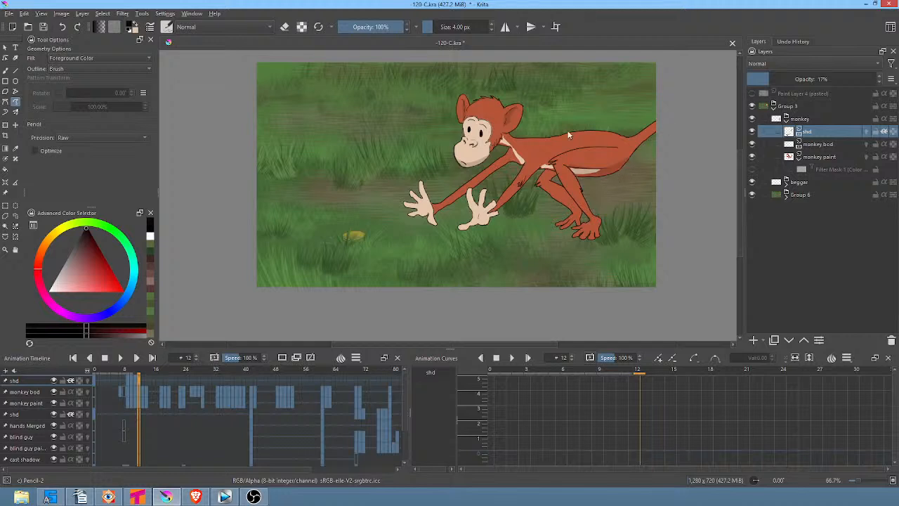
drag(532, 171, 551, 170)
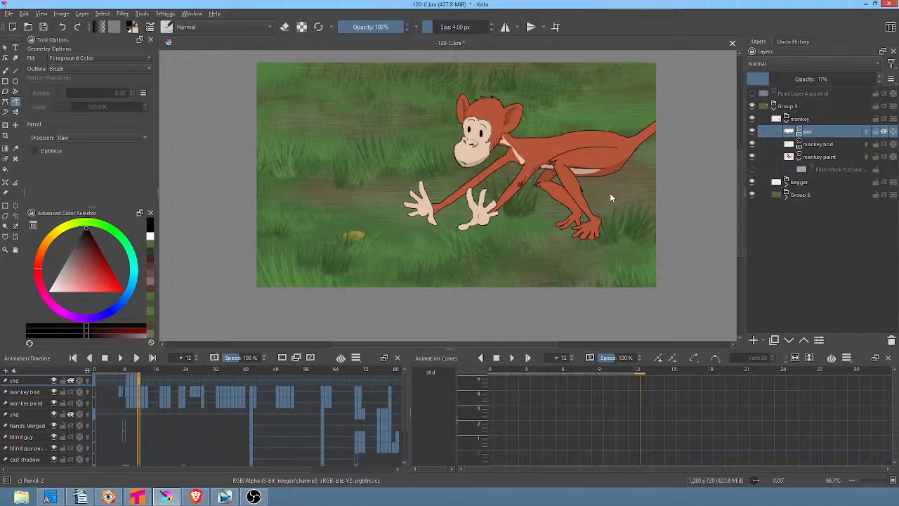
Add shadows to the monkey's rear leg, both open hands and chest on frame 12
mouse_move(570, 208)
mouse_down()
mouse_move(582, 216)
mouse_move(560, 222)
mouse_move(559, 204)
mouse_up()
mouse_move(488, 228)
mouse_down()
mouse_move(474, 205)
mouse_move(476, 214)
mouse_move(474, 205)
mouse_move(488, 224)
mouse_up()
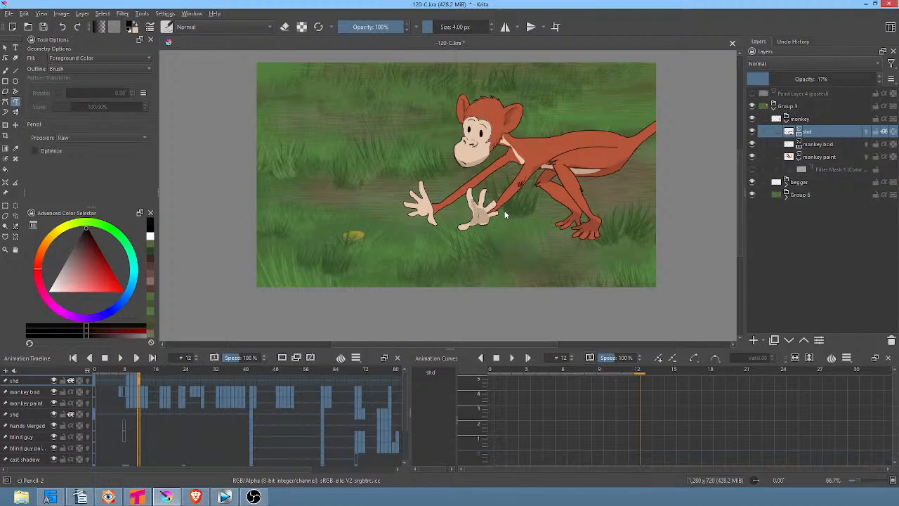
mouse_move(429, 217)
mouse_down()
mouse_move(422, 195)
mouse_move(413, 218)
mouse_move(430, 213)
mouse_up()
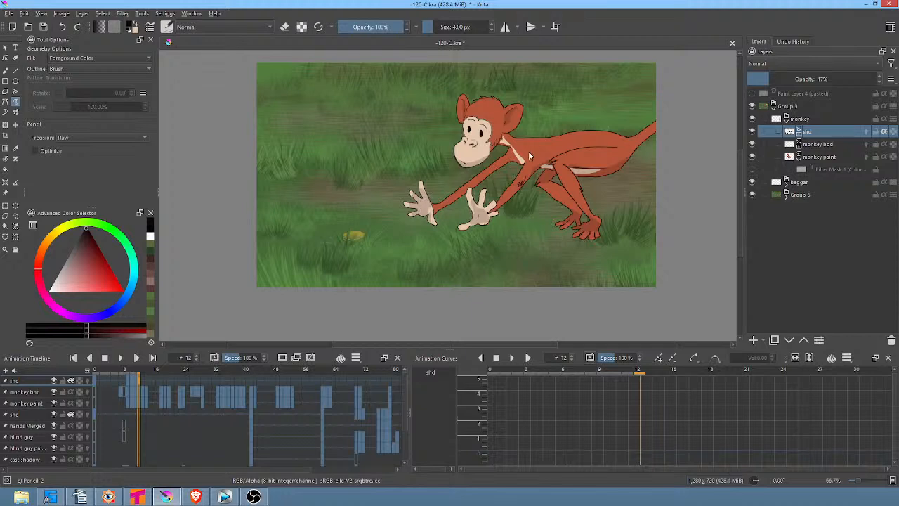
mouse_move(509, 136)
mouse_down()
mouse_move(500, 149)
mouse_move(523, 158)
mouse_up()
Clear the carried-over shading on frame 13 and shade the monkey's tail, rump, thigh, belly and chest
key(Right)
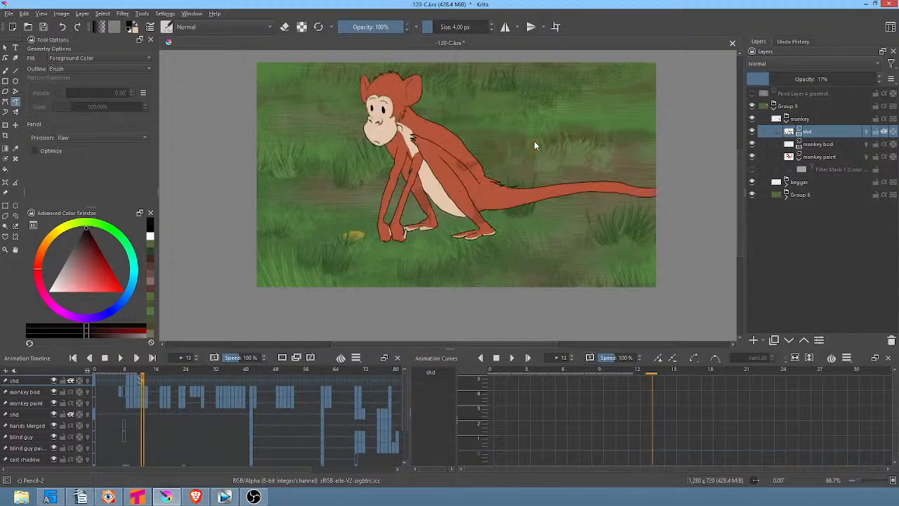
key(Delete)
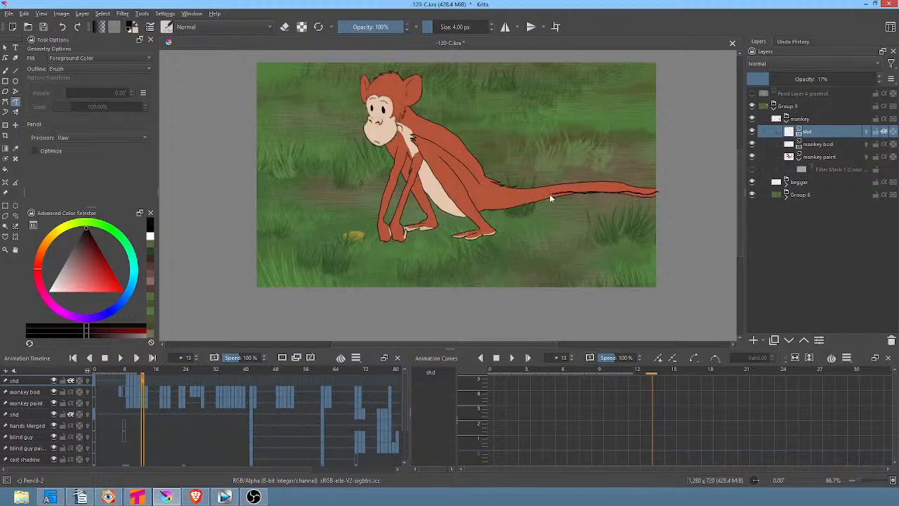
drag(505, 217, 659, 209)
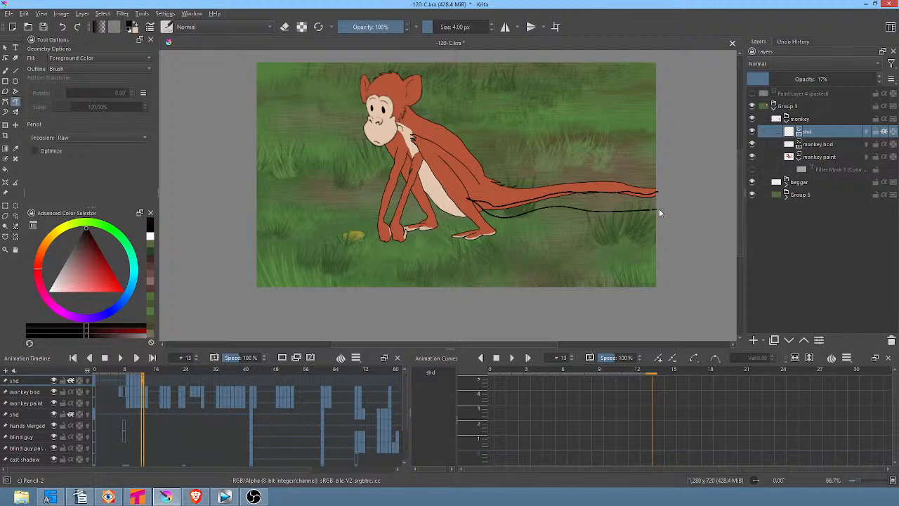
mouse_move(479, 196)
mouse_down()
mouse_move(461, 182)
mouse_move(498, 223)
mouse_move(503, 218)
mouse_move(480, 215)
mouse_move(480, 231)
mouse_move(469, 216)
mouse_up()
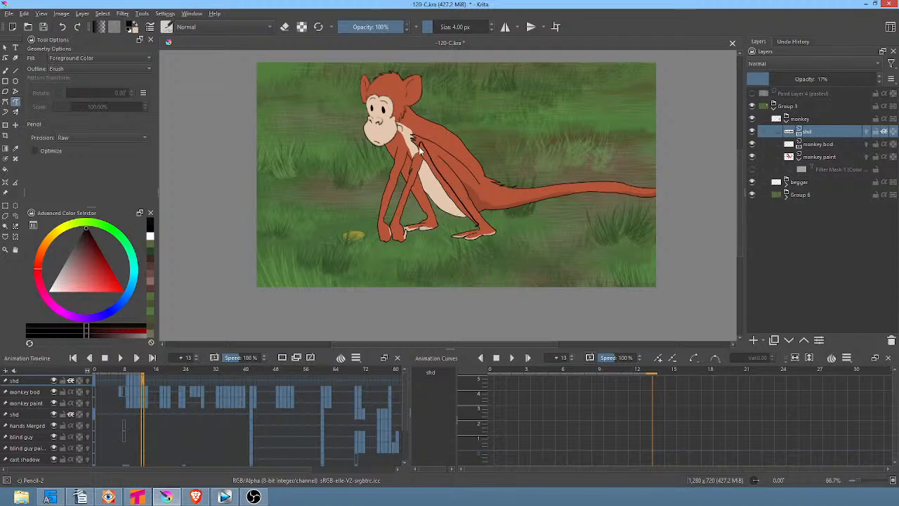
mouse_move(411, 132)
mouse_down()
mouse_move(401, 107)
mouse_move(396, 133)
mouse_move(378, 144)
mouse_move(387, 154)
mouse_move(407, 151)
mouse_move(446, 222)
mouse_move(473, 213)
mouse_up()
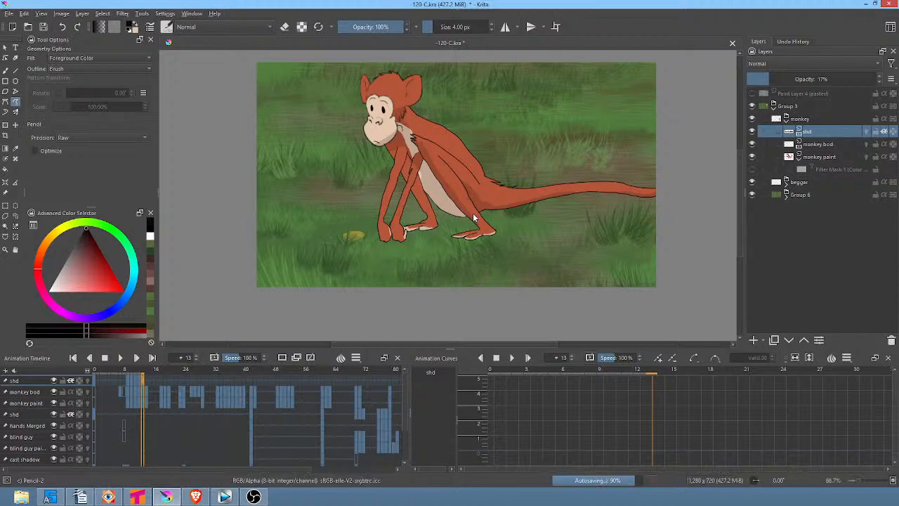
mouse_move(397, 143)
mouse_down()
mouse_move(426, 184)
mouse_move(423, 154)
mouse_up()
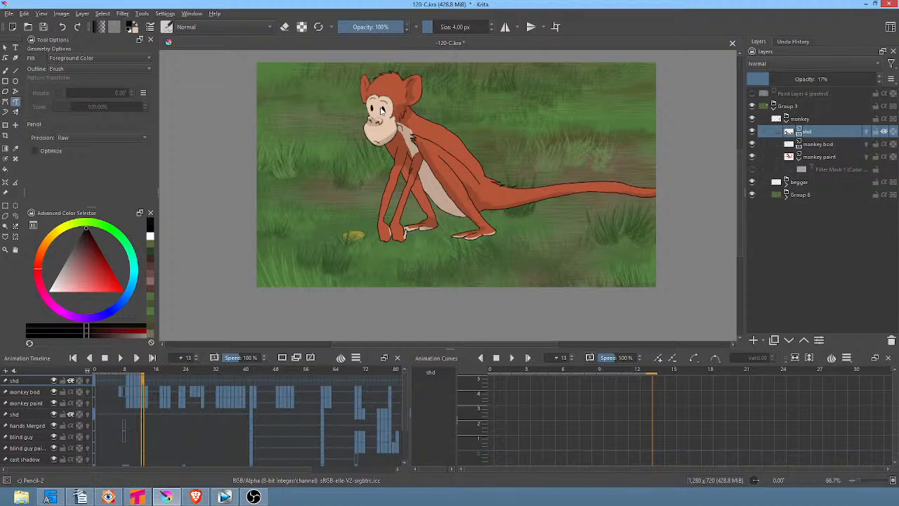
Clean up and refine the shadows around the monkey's nose and lower face on frame 13
key(period)
key(comma)
middle_click(381, 110)
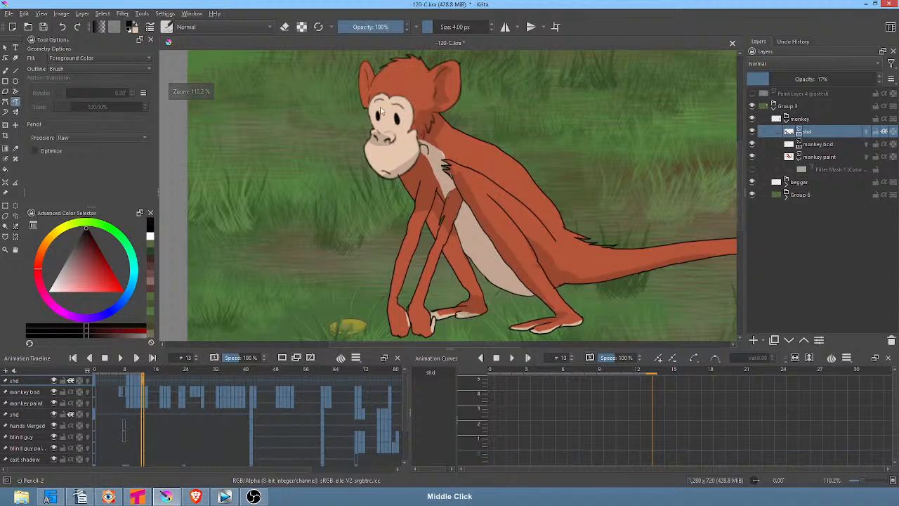
key(e)
mouse_move(383, 150)
mouse_down()
mouse_move(373, 139)
mouse_move(397, 132)
mouse_up()
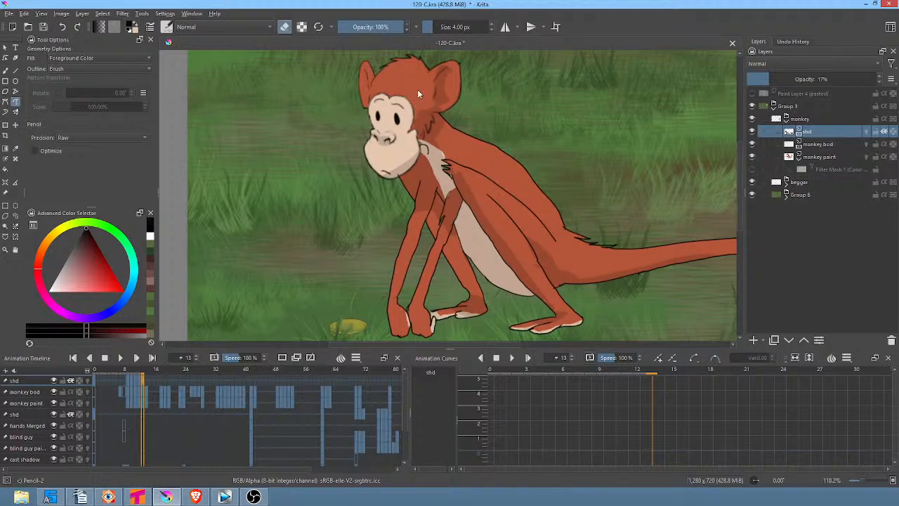
key(e)
drag(371, 173, 395, 171)
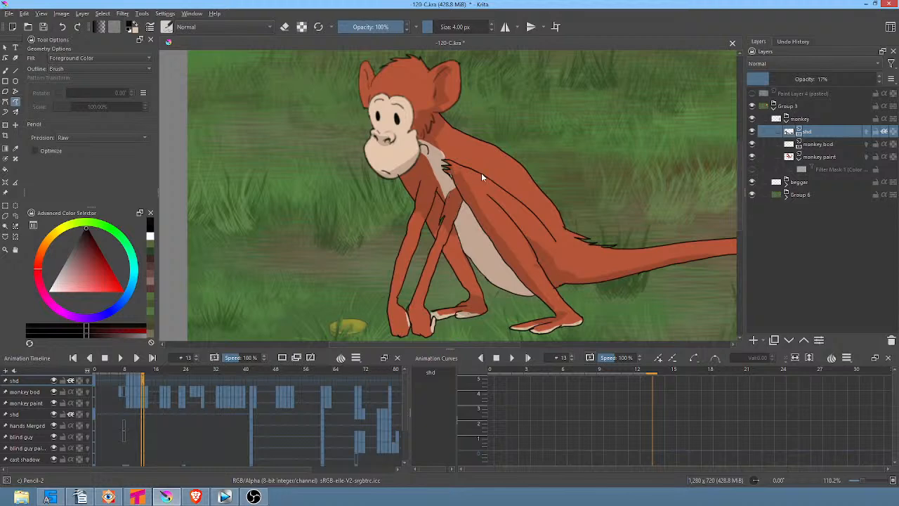
Erase excess shadow from the side of the monkey's head near the ear on frame 13
drag(626, 258, 587, 264)
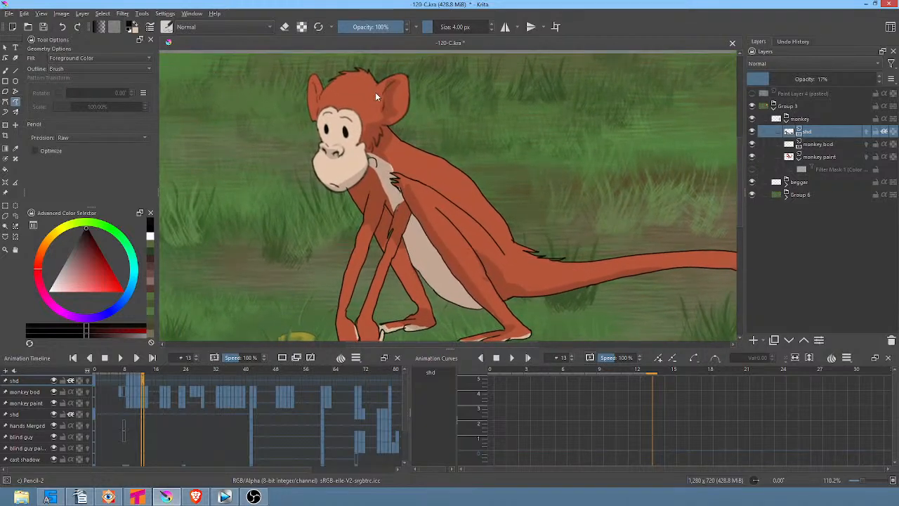
key(e)
drag(375, 124, 373, 85)
key(e)
drag(634, 218, 577, 166)
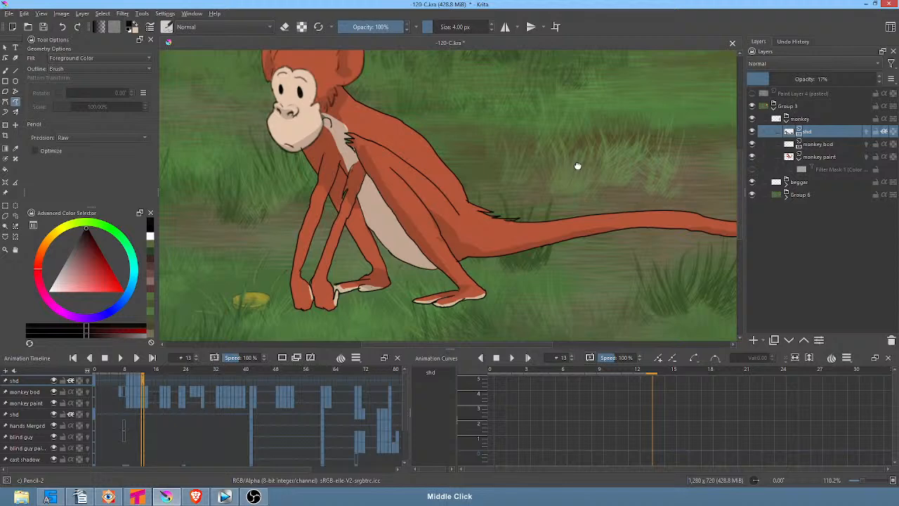
Shade the underside of the tail's far end on frame 13, undoing unwanted strokes
drag(652, 265, 592, 245)
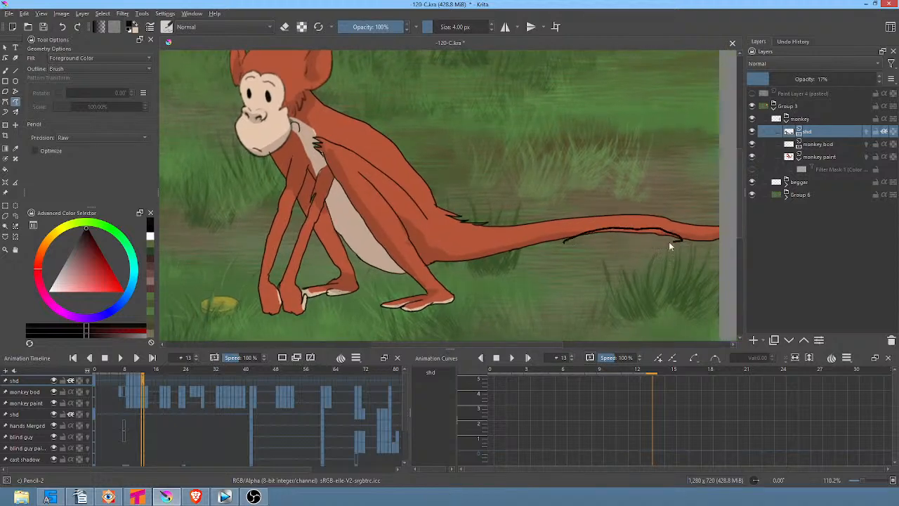
key(ctrl+z)
key(ctrl+z)
middle_click(588, 245)
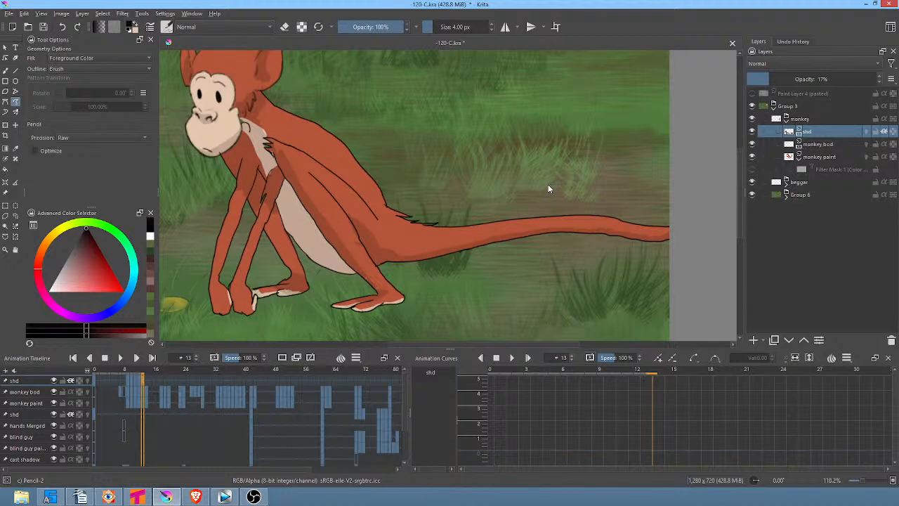
middle_click(548, 187)
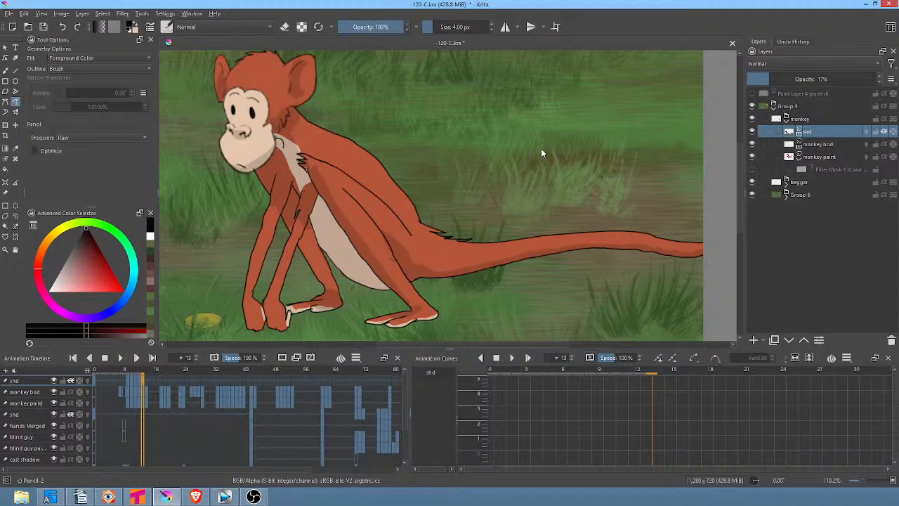
key(ctrl)
ctrl+middle_click(580, 146)
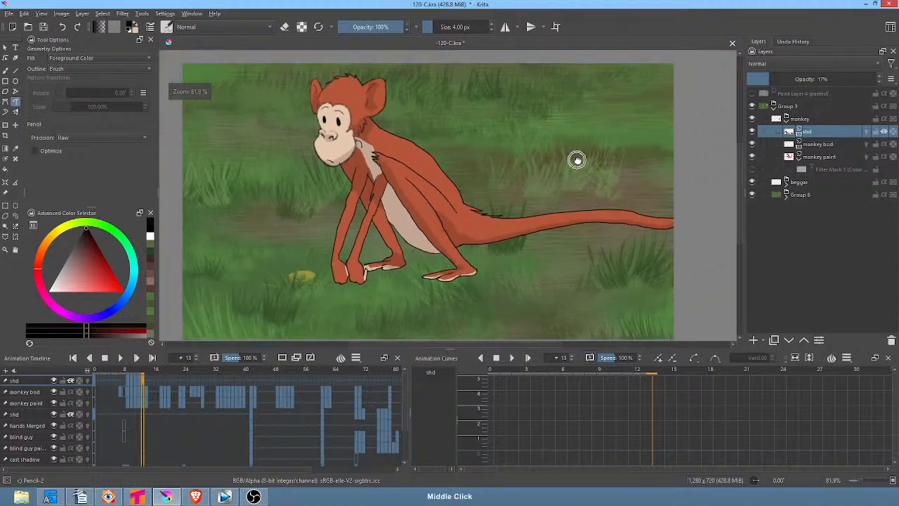
middle_click(576, 161)
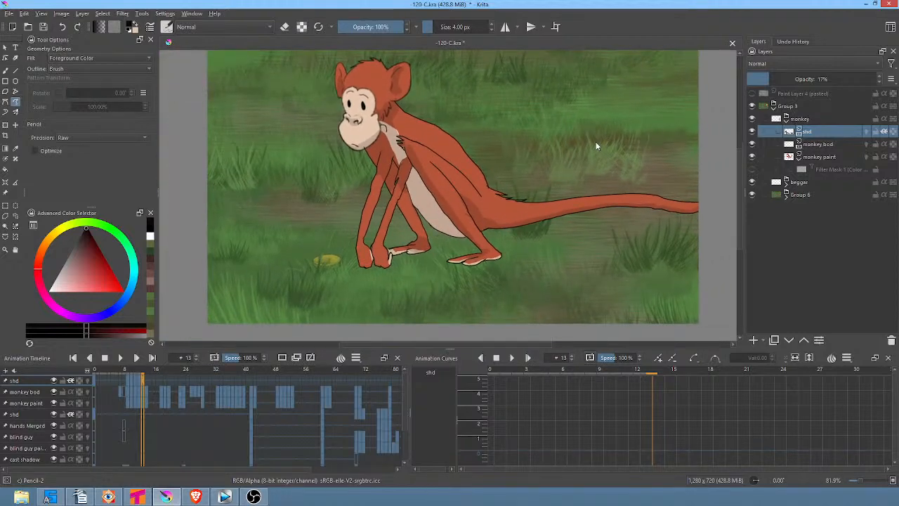
Clear the carried-over shading on frame 14 and shade the monkey's curled tail, rump and ears
key(Right)
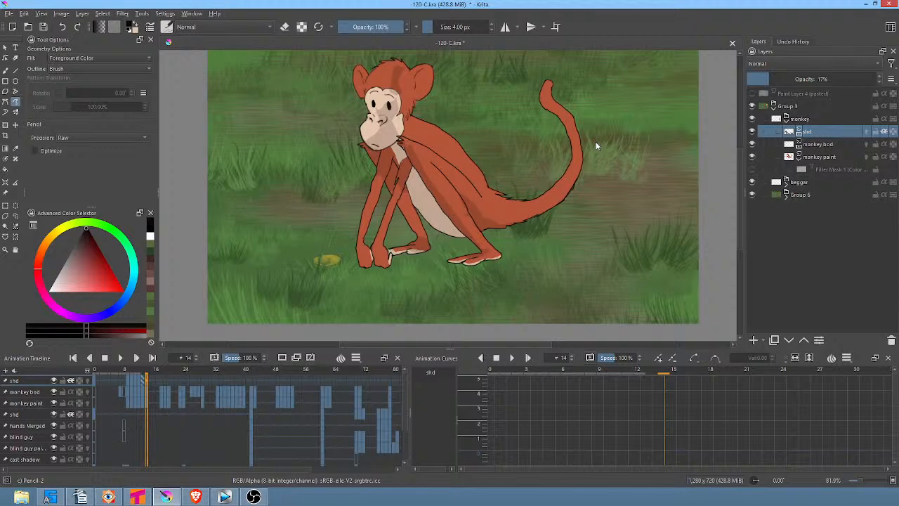
key(Delete)
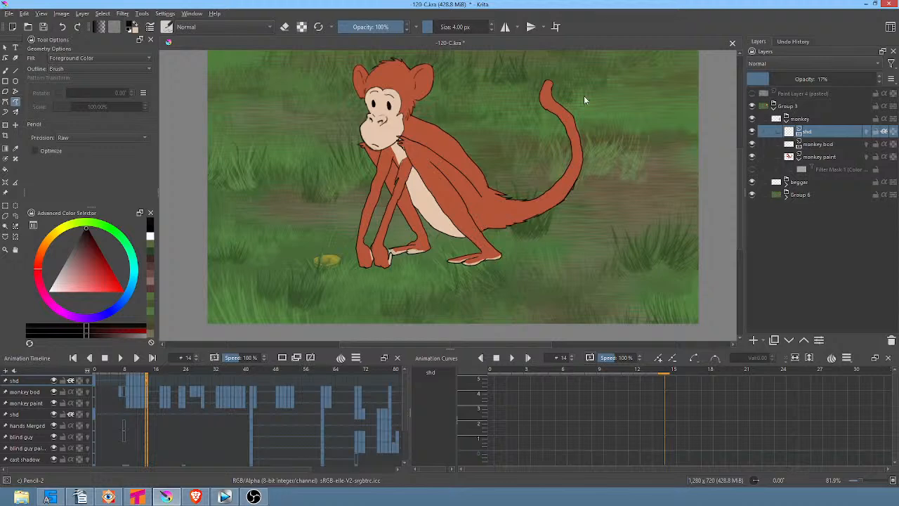
mouse_move(568, 144)
mouse_down()
mouse_move(547, 106)
mouse_move(543, 128)
mouse_move(564, 146)
mouse_move(568, 187)
mouse_up()
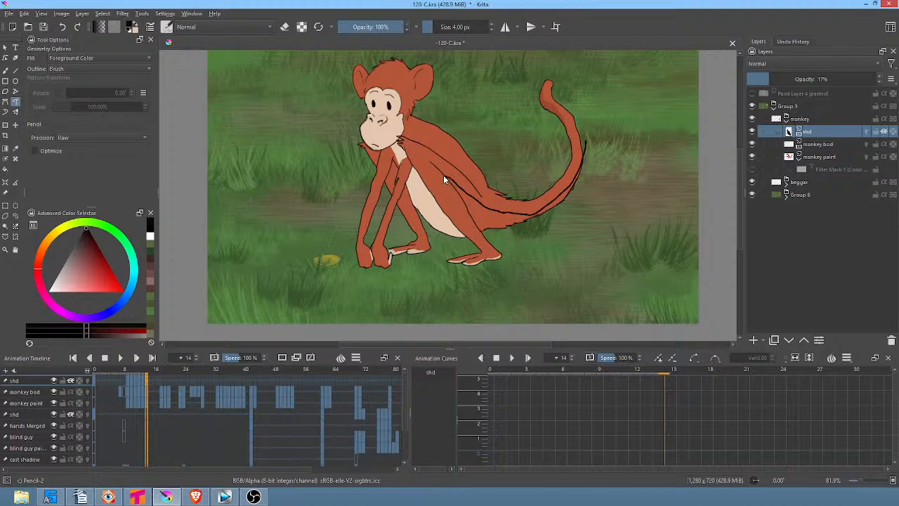
mouse_move(468, 212)
mouse_down()
mouse_move(483, 236)
mouse_move(515, 246)
mouse_move(586, 214)
mouse_move(605, 151)
mouse_up()
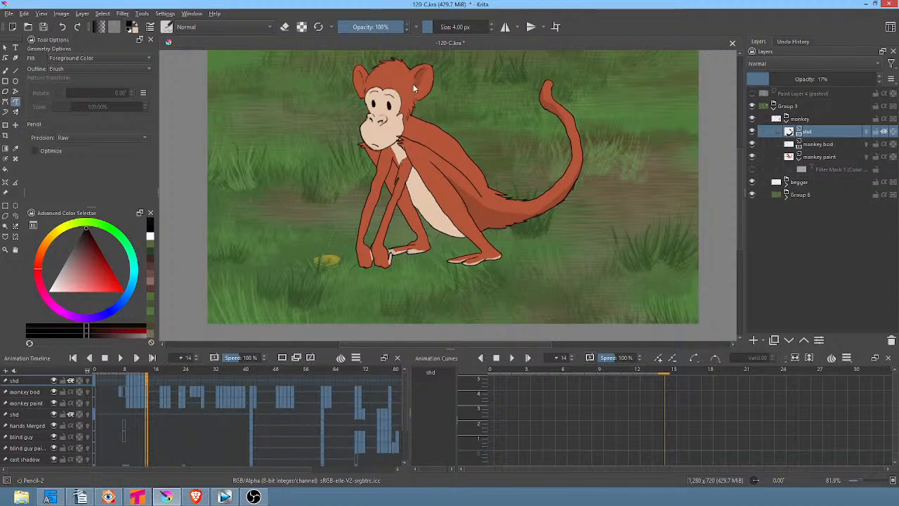
mouse_move(363, 93)
mouse_down()
mouse_move(364, 82)
mouse_move(370, 118)
mouse_move(382, 121)
mouse_move(390, 142)
mouse_move(372, 153)
mouse_up()
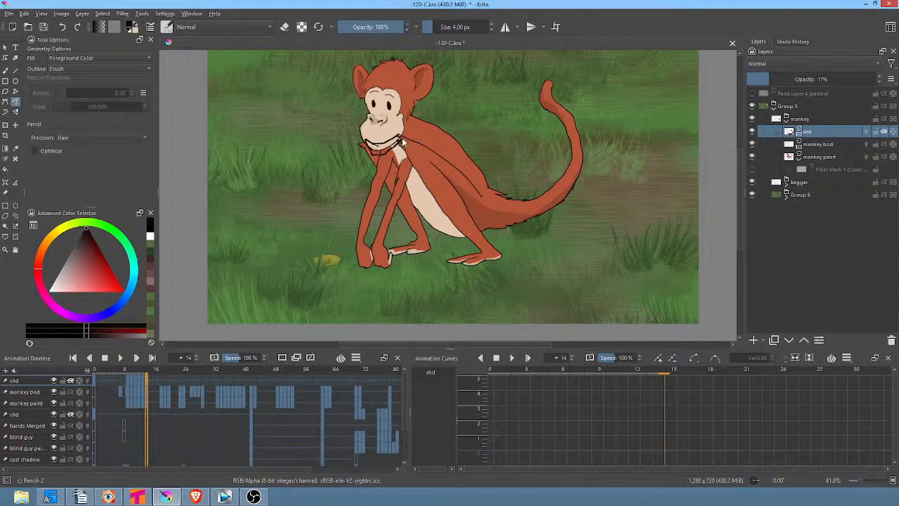
Shade the monkey's lower face, neck, chest and belly on frame 14, undoing unwanted strokes
key(ctrl+z)
mouse_move(384, 147)
mouse_down()
mouse_move(374, 149)
mouse_move(372, 163)
mouse_up()
key(ctrl+z)
key(ctrl+z)
mouse_move(407, 193)
mouse_down()
mouse_move(433, 234)
mouse_move(469, 243)
mouse_move(412, 154)
mouse_move(420, 179)
mouse_move(404, 182)
mouse_move(401, 208)
mouse_up()
key(ctrl+z)
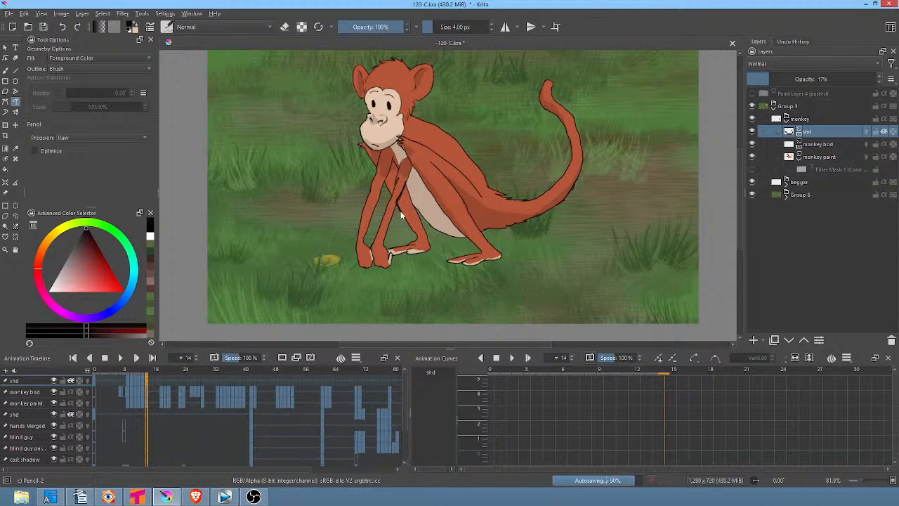
key(ctrl+z)
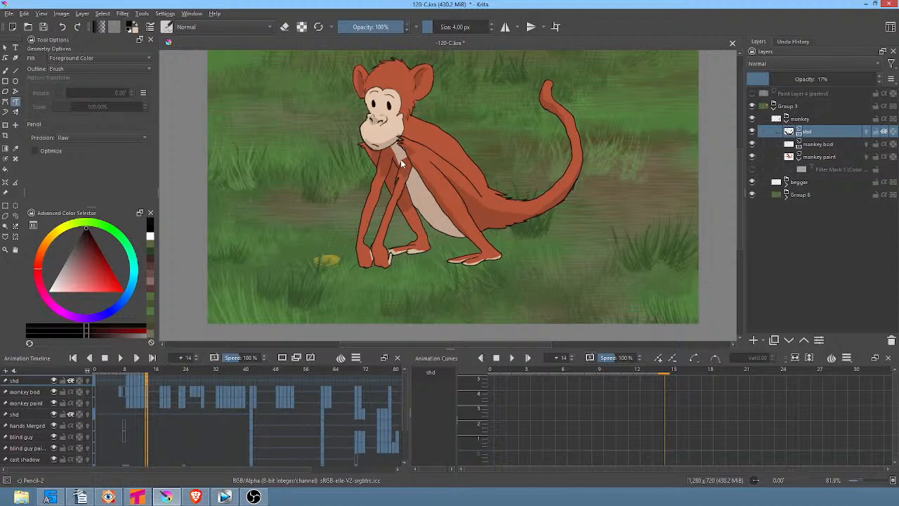
Shade the monkey's rear limb and both hands on frame 14
drag(510, 129, 554, 136)
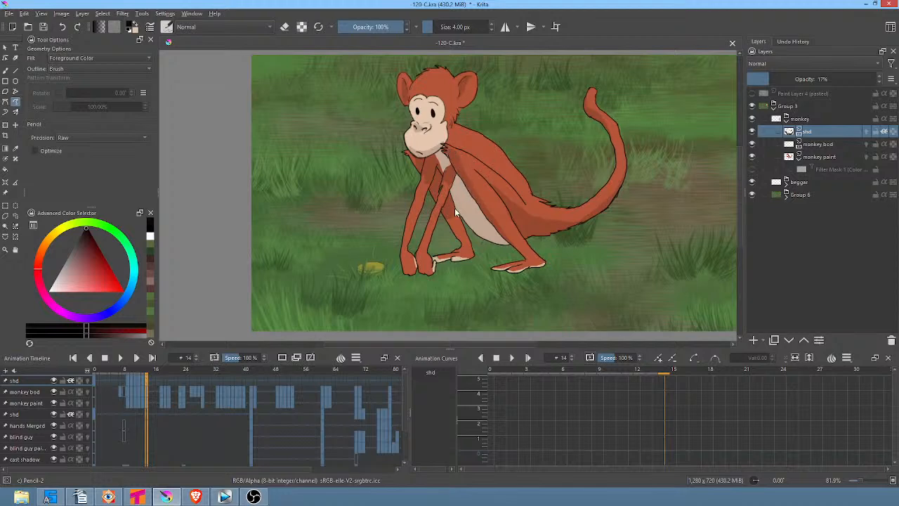
key(ctrl+z)
key(ctrl+z)
Step back and forth through frames 14 to 18 to compare the tail poses with the shading
key(Right)
key(Right)
key(Right)
key(Right)
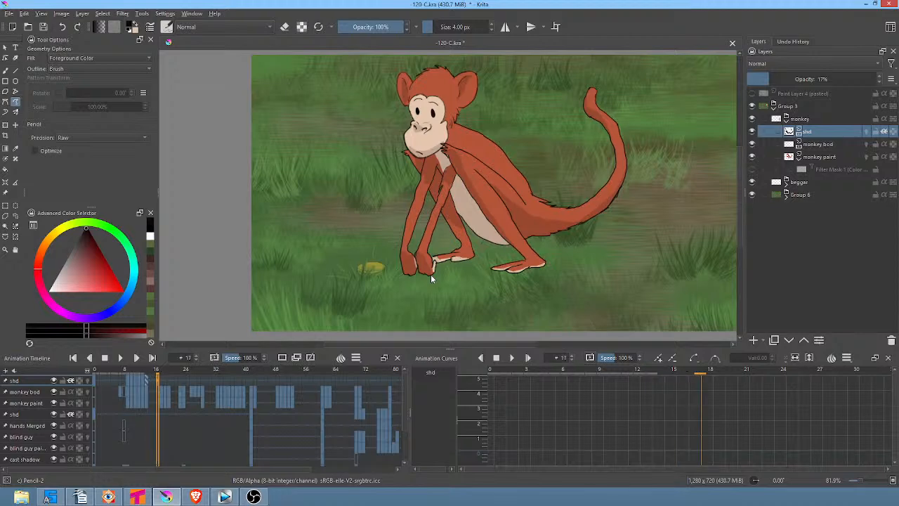
key(Left)
key(Left)
key(Right)
key(Right)
key(Left)
key(Right)
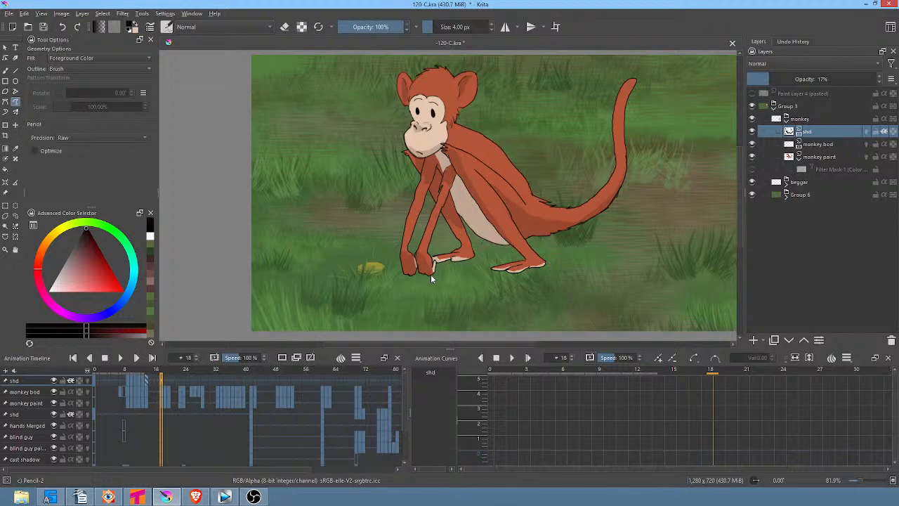
key(Left)
key(Right)
key(Left)
key(Right)
Adapt the shadow on the raised tail to its pose on frames 18, 19 and 20
drag(640, 78, 628, 97)
key(ctrl+z)
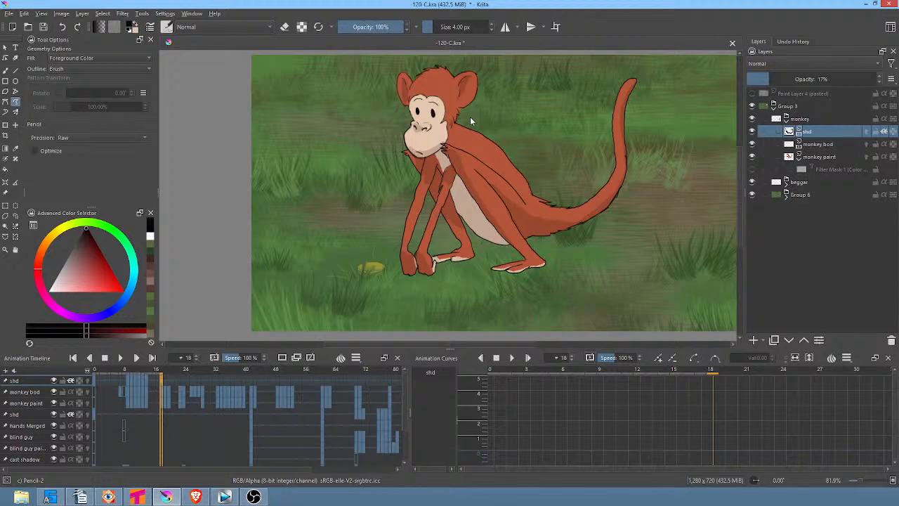
key(Right)
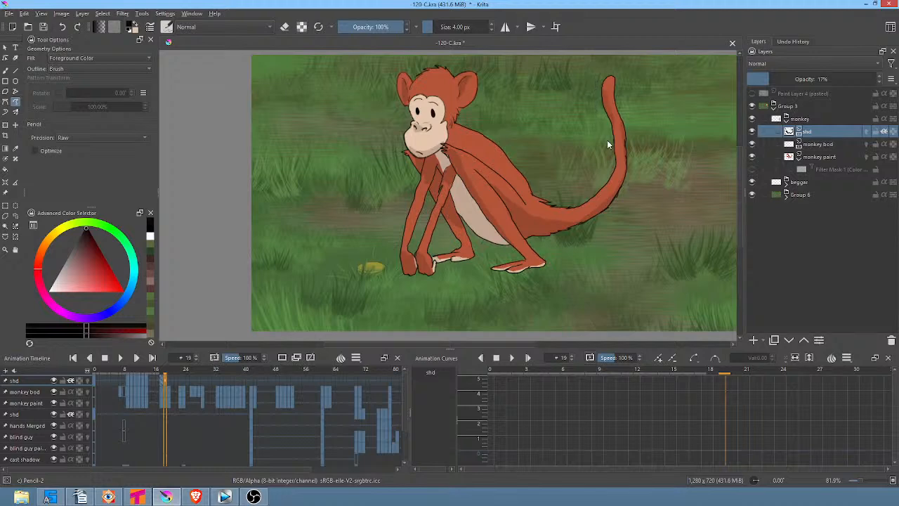
key(Right)
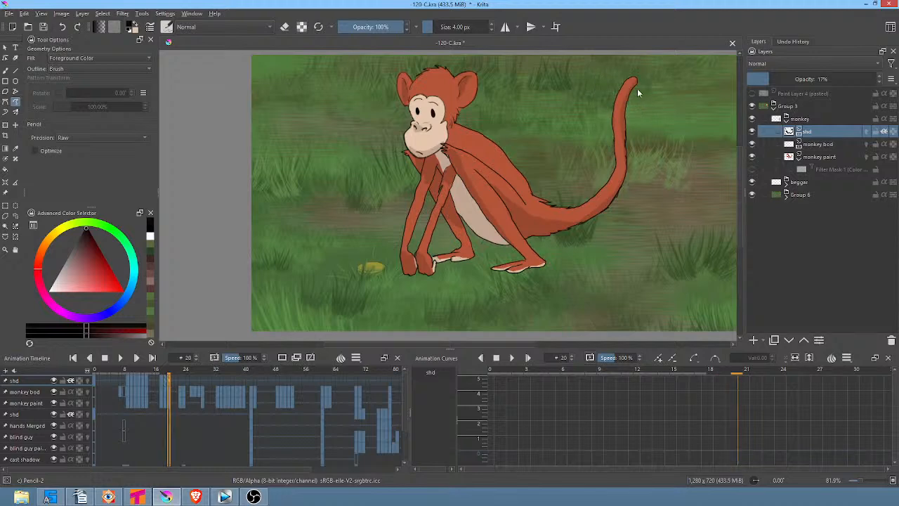
key(Left)
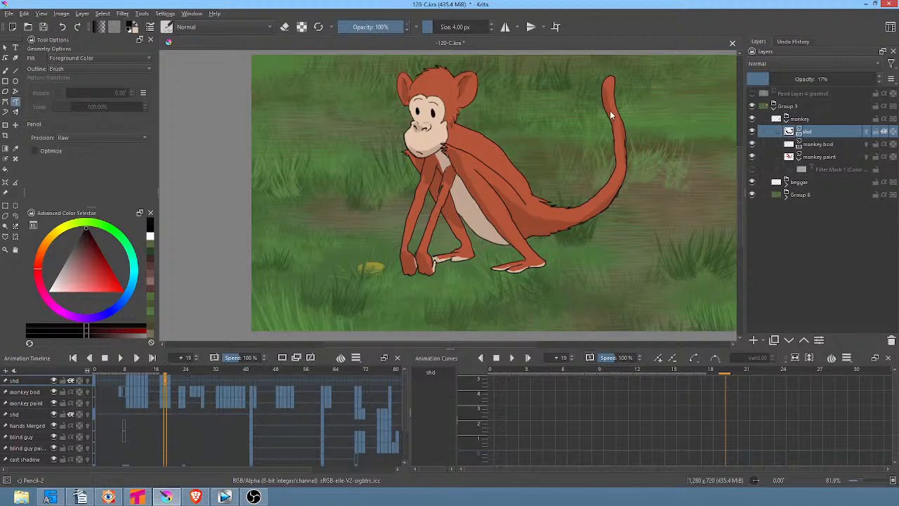
click(607, 90)
Check the shd layer on frame 19 with alpha inheritance off, turn it back on, and step through frames 20 to 22
click(884, 132)
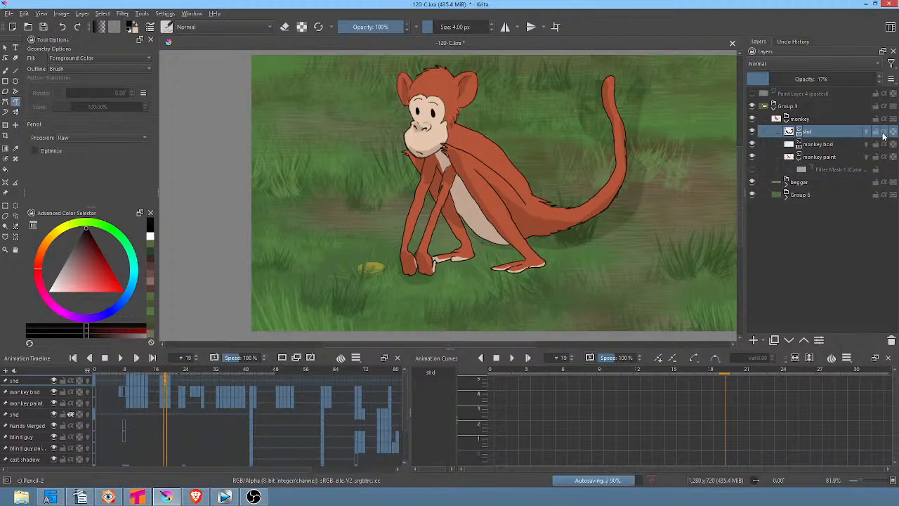
click(884, 133)
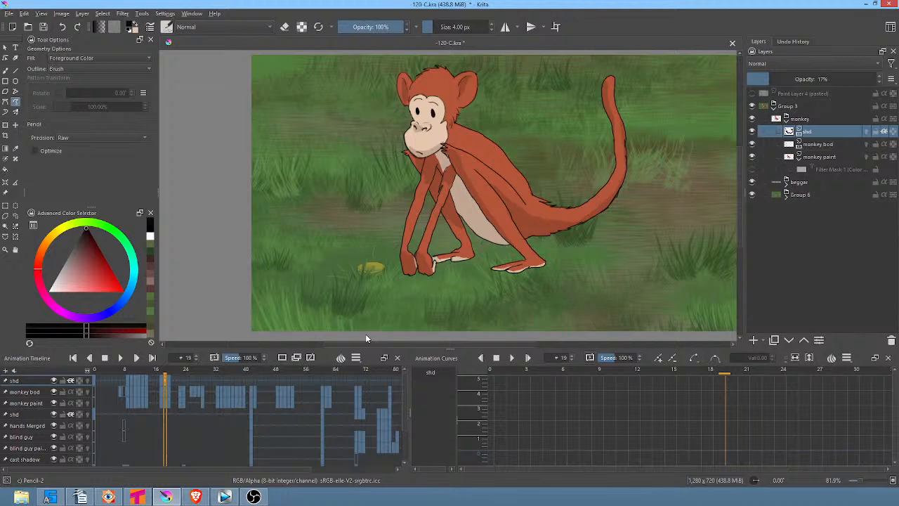
click(168, 378)
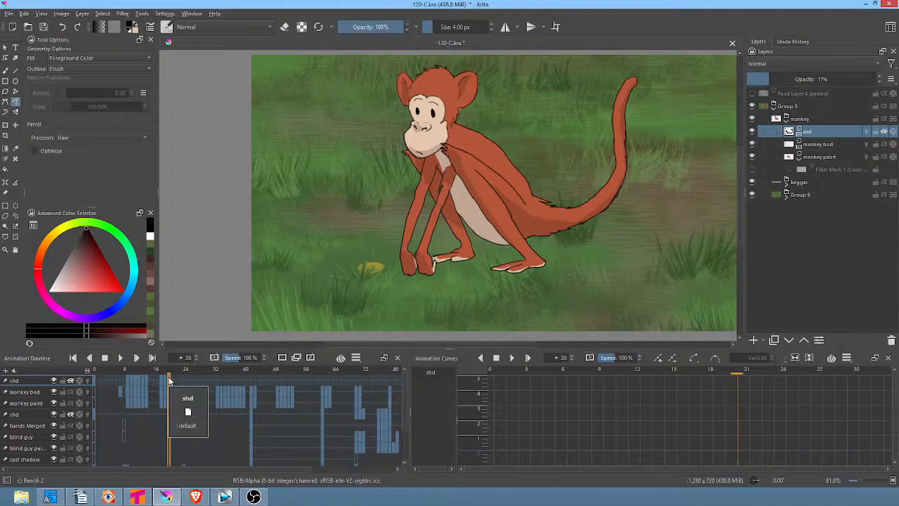
key(Right)
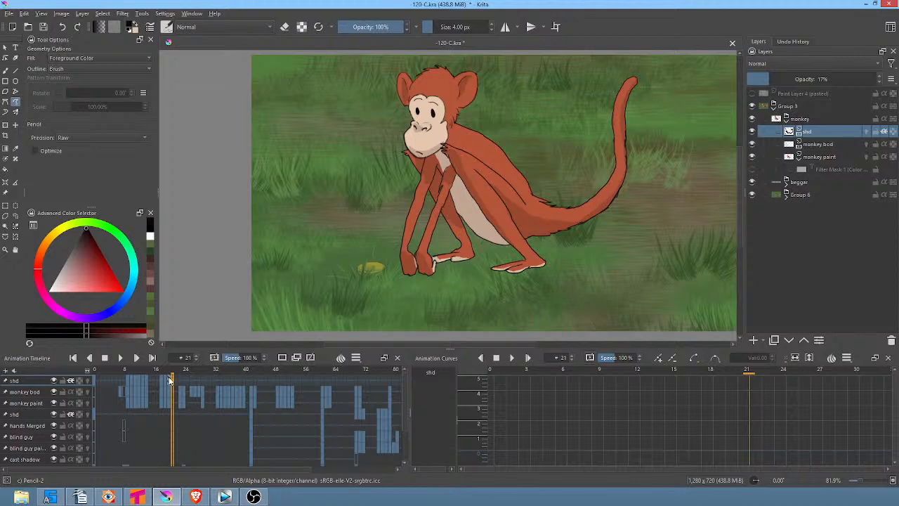
key(Right)
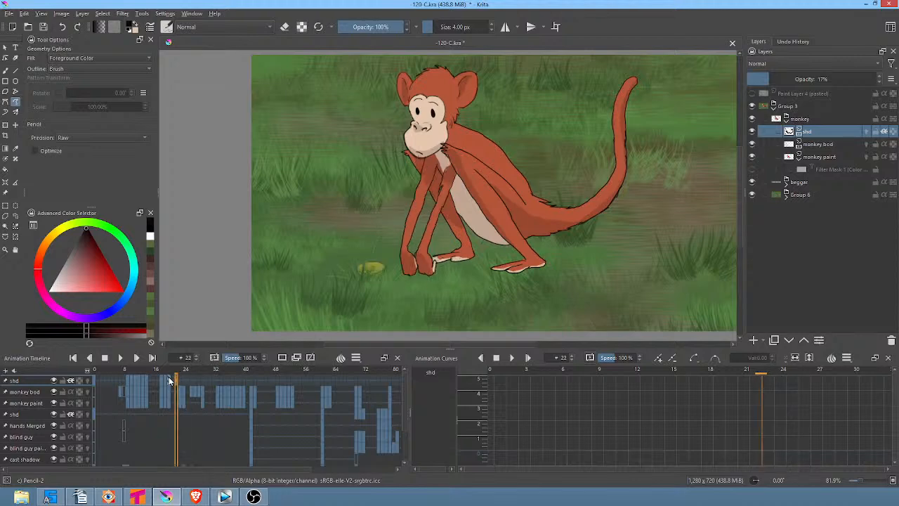
Compare frames 22 and 23 and adapt the chest and arm shadow to the lowered-arm pose on frame 23
key(Right)
key(Left)
key(Right)
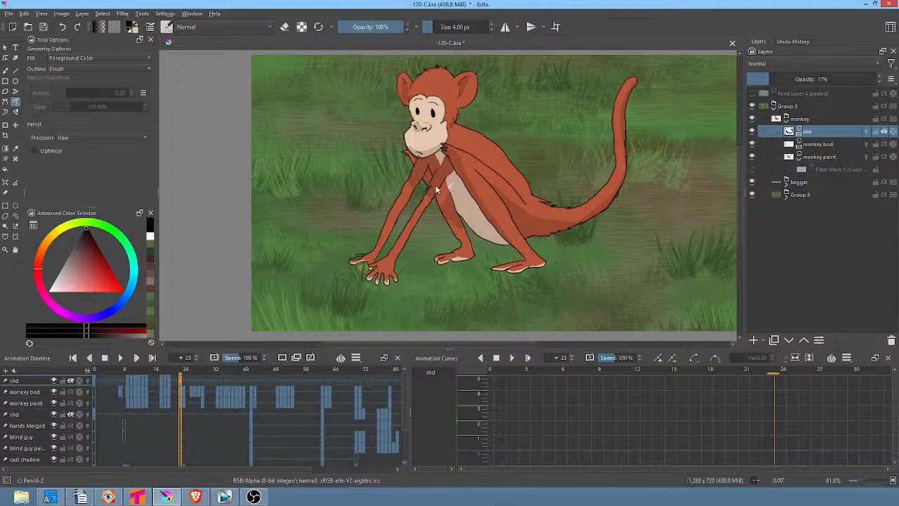
key(Left)
key(Right)
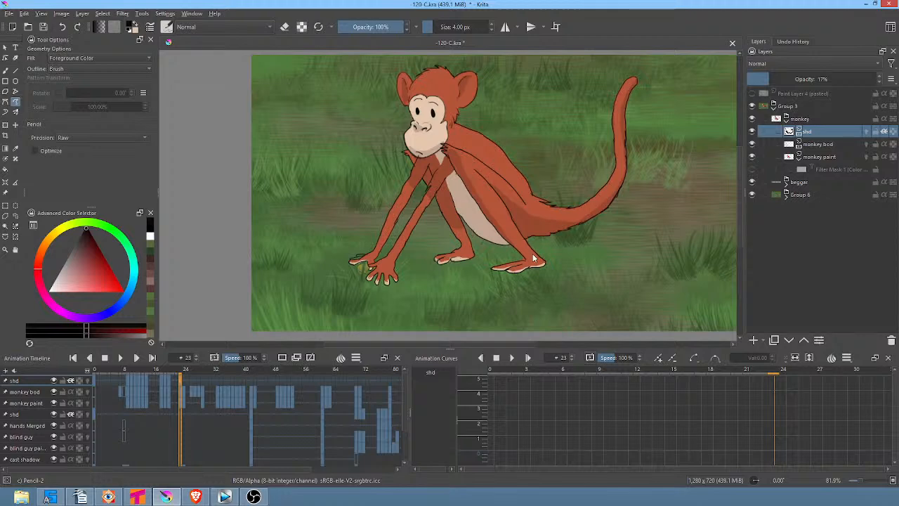
Flip between frames 23 and 26 to compare the lowered and raised arm poses with the shading
key(period)
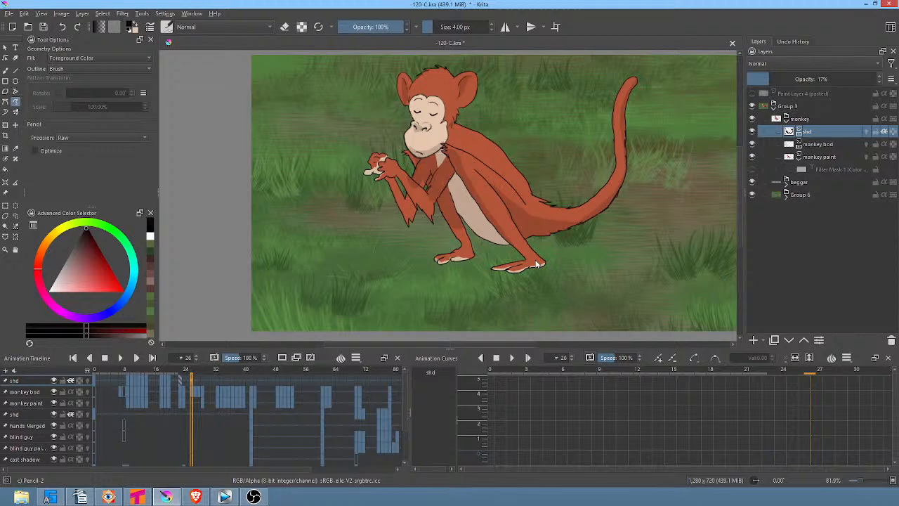
key(comma)
key(comma)
key(comma)
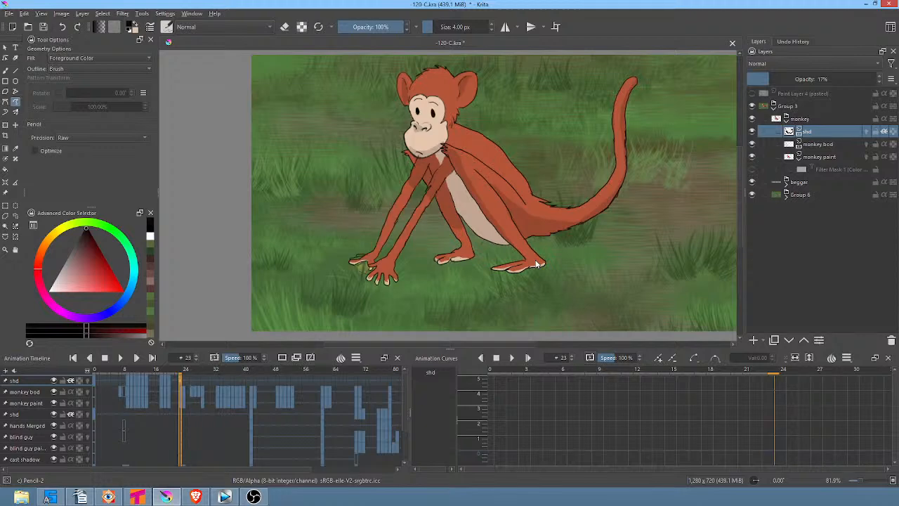
key(period)
key(period)
key(period)
key(comma)
key(comma)
key(comma)
Shade the monkey's raised hands and forearms on frame 26 of the shd layer
key(period)
key(period)
key(period)
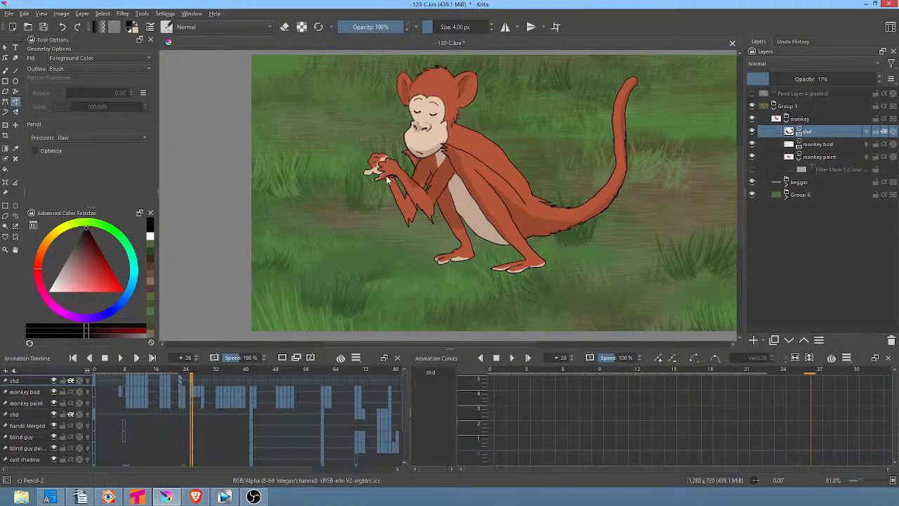
drag(382, 177, 389, 210)
key(ctrl+z)
Step back and forth through frames 26 to 30 to check the shading against the head and eye changes
key(Right)
key(Right)
key(Right)
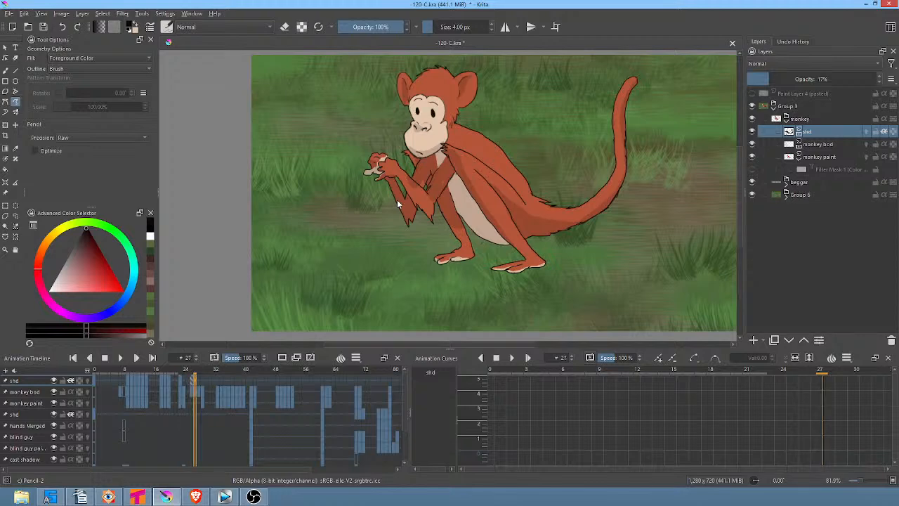
key(Right)
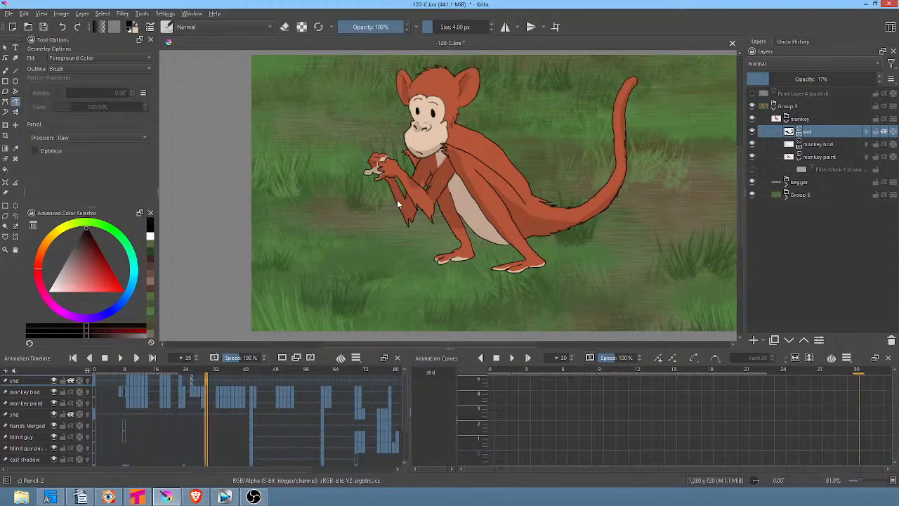
key(Left)
key(Left)
key(Right)
key(Left)
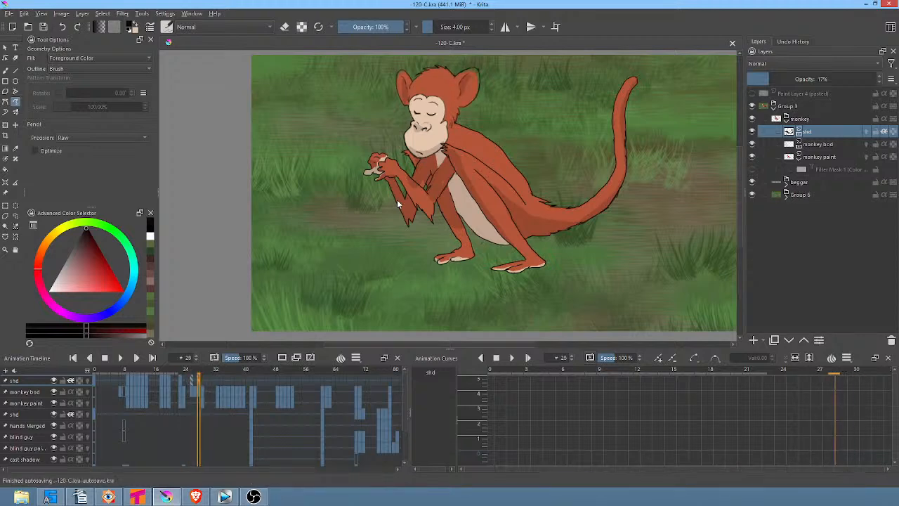
key(Left)
key(Right)
key(Right)
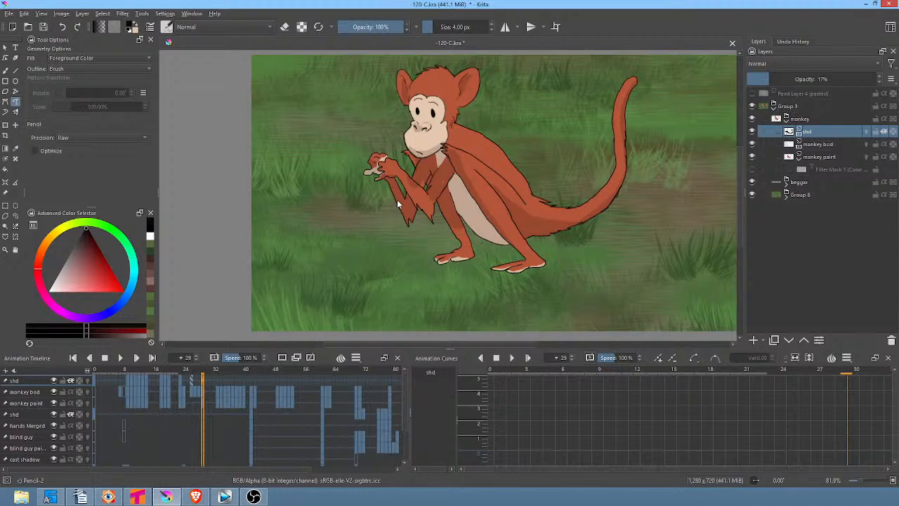
key(Left)
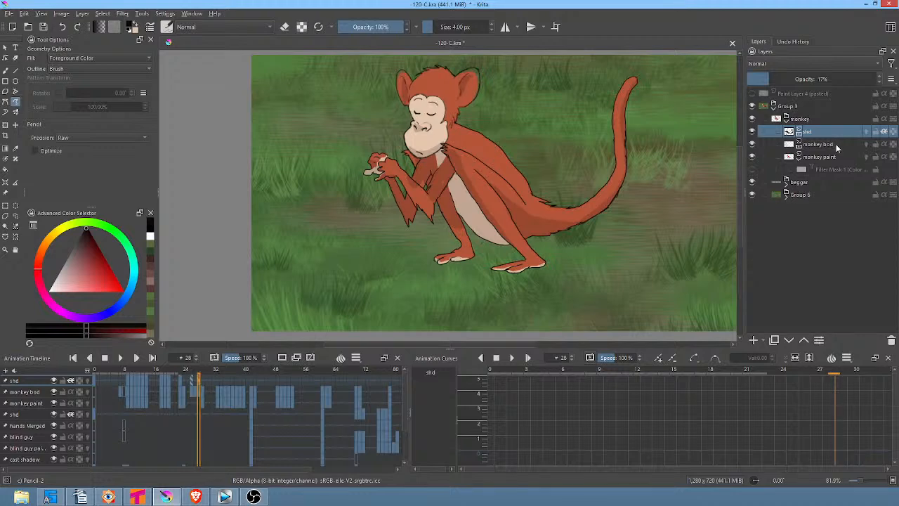
On frame 28 of the monkey paint layer, sample the red fur colour and fill the unpainted rim of the larger ear
click(832, 156)
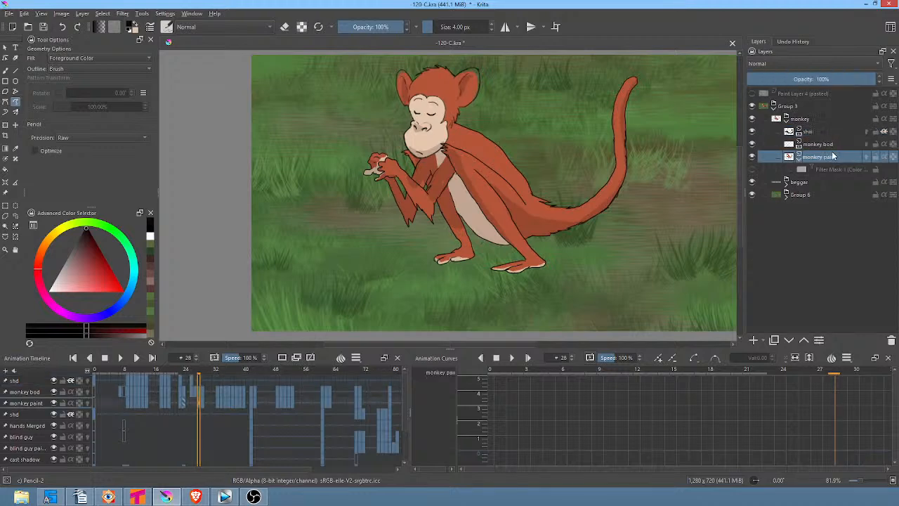
ctrl+click(474, 86)
drag(510, 107, 550, 186)
drag(551, 186, 602, 225)
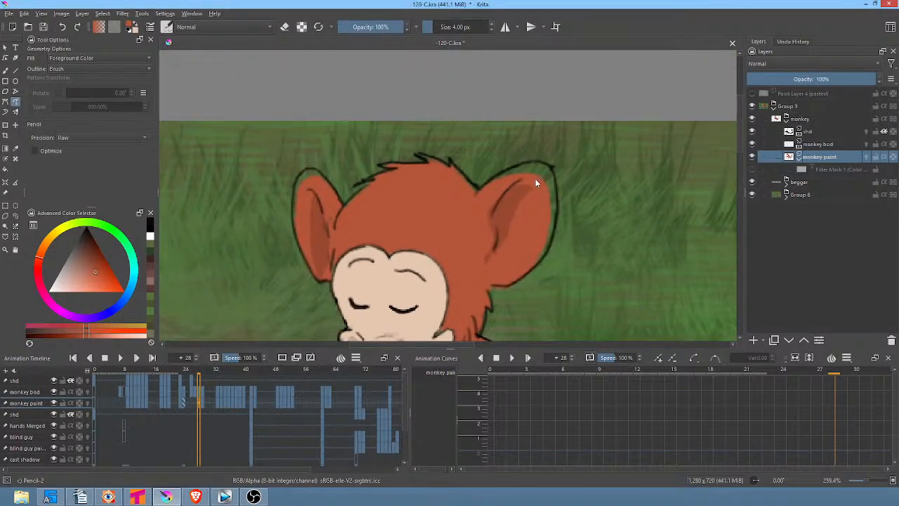
key(b)
drag(538, 181, 549, 169)
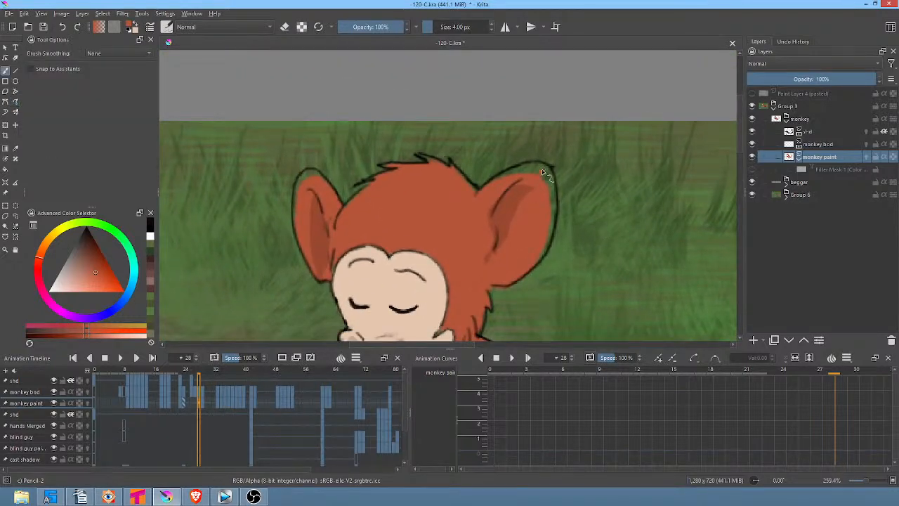
mouse_move(518, 172)
mouse_down()
mouse_move(482, 190)
mouse_move(539, 163)
mouse_up()
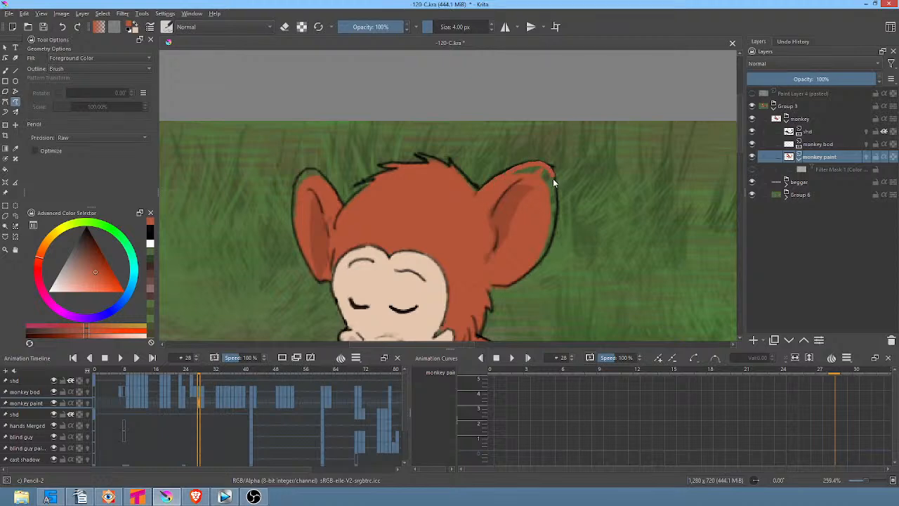
drag(545, 246, 525, 258)
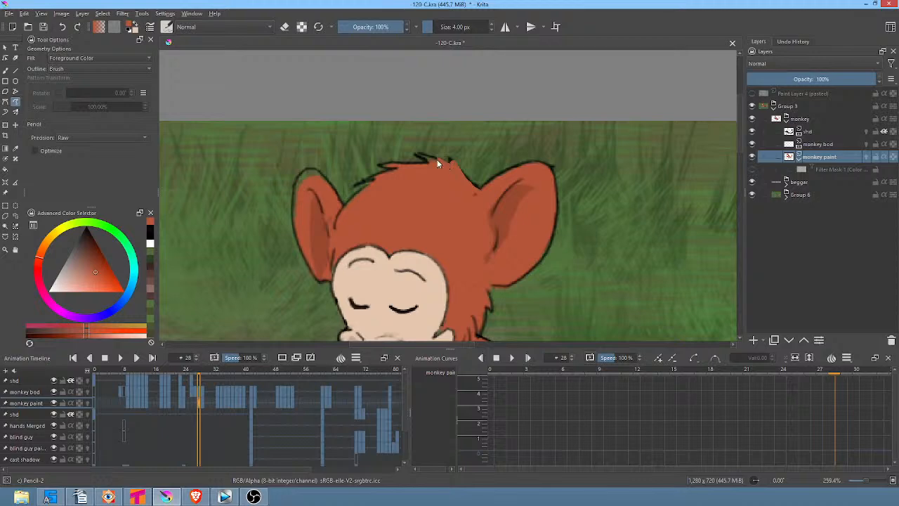
Fill the remaining unpainted gaps in the head's hair tuft and the smaller ear with the red fur colour
mouse_move(437, 159)
mouse_down()
mouse_move(424, 155)
mouse_move(438, 169)
mouse_up()
drag(295, 219, 306, 234)
drag(538, 233, 557, 118)
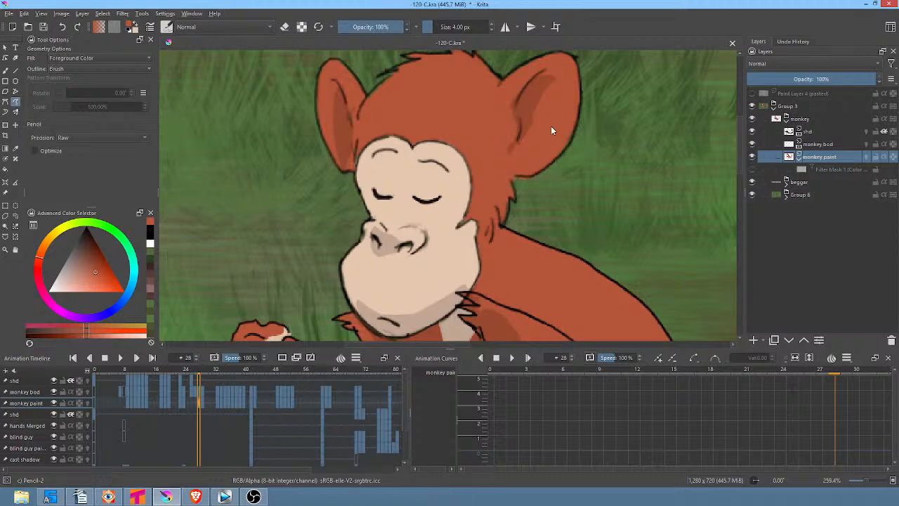
Make the monkey's shd layer active again and bring the whole scene into view
click(806, 133)
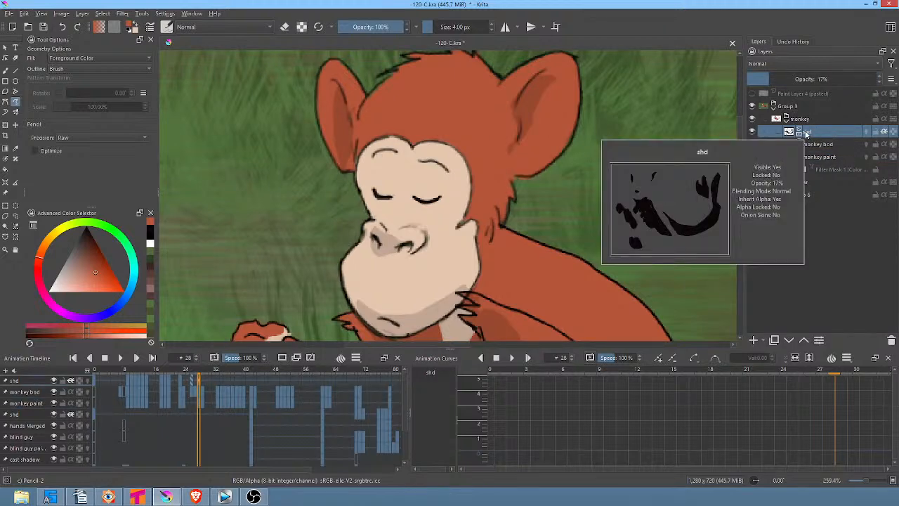
drag(528, 118, 544, 147)
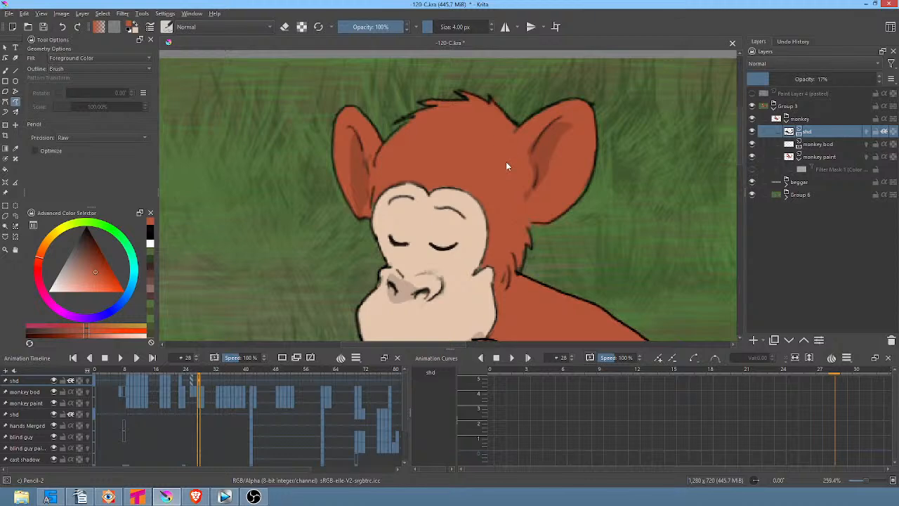
drag(581, 211, 545, 238)
drag(585, 195, 506, 172)
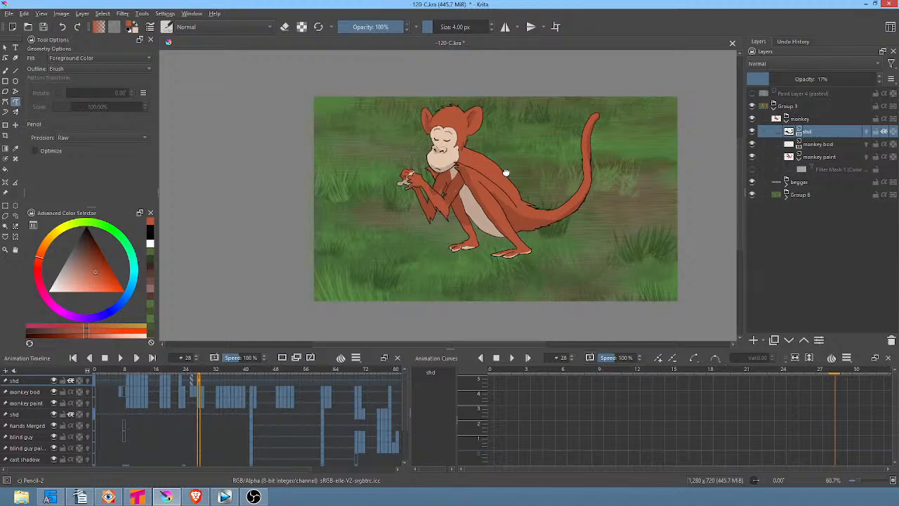
Go back to frame 0 and play the animation through to the beggar shot to review the shading
key(Left)
key(Left)
key(Left)
key(Left)
key(Left)
key(Left)
key(Left)
key(Left)
key(Left)
key(Left)
key(Left)
key(Left)
key(Left)
key(Left)
key(Left)
key(Left)
key(Left)
key(Left)
key(Left)
key(Left)
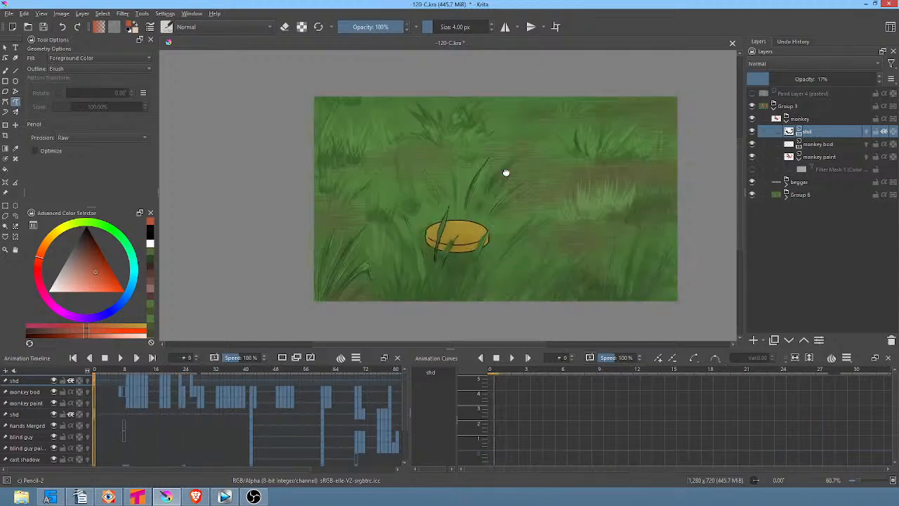
key(space)
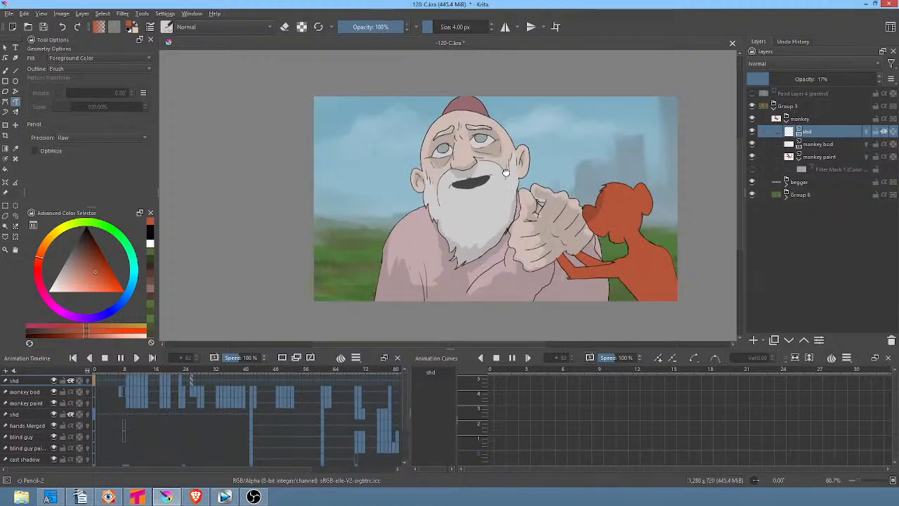
key(space)
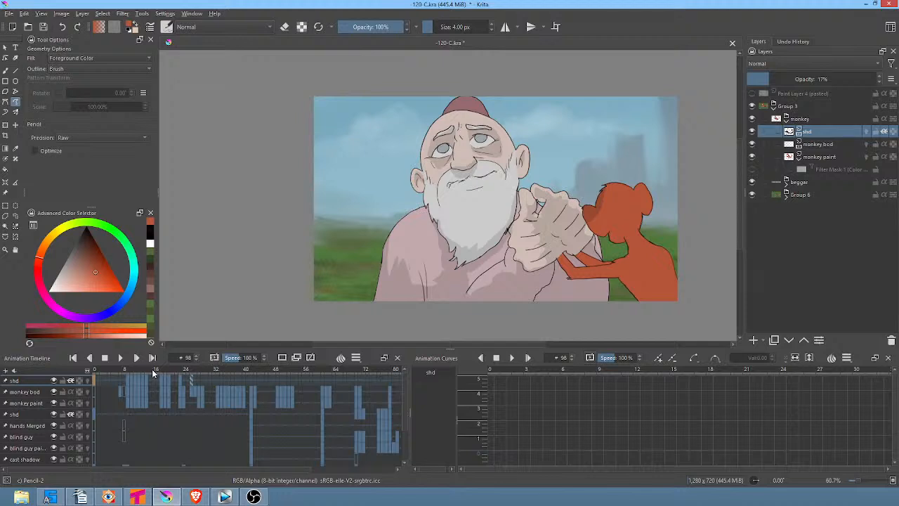
Scrub through frames 23 to 26 and examine the shading on the raised arms, ending on frame 24
drag(166, 374, 188, 382)
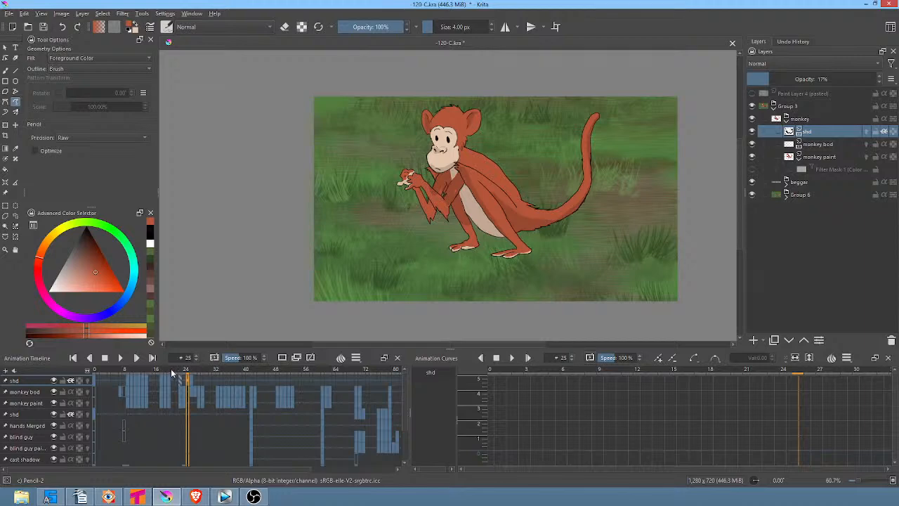
drag(171, 368, 194, 371)
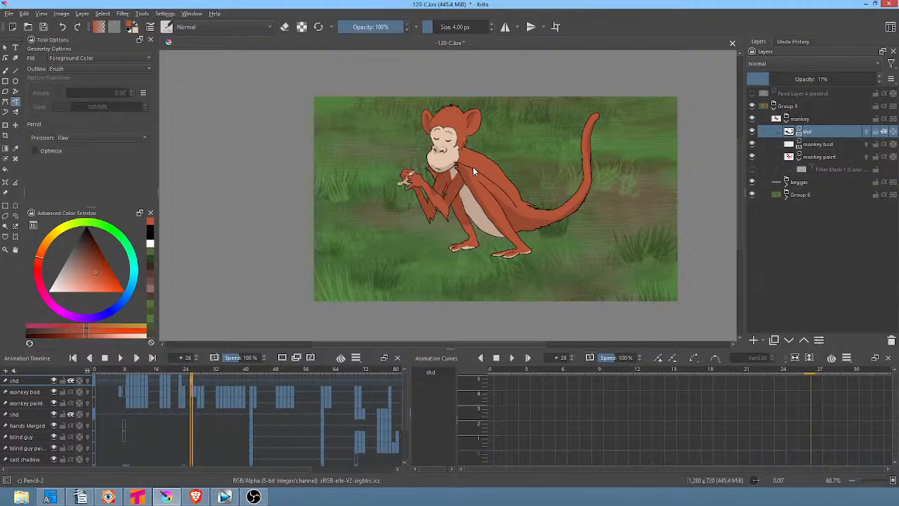
scroll(473, 169, up, 2)
drag(443, 178, 415, 145)
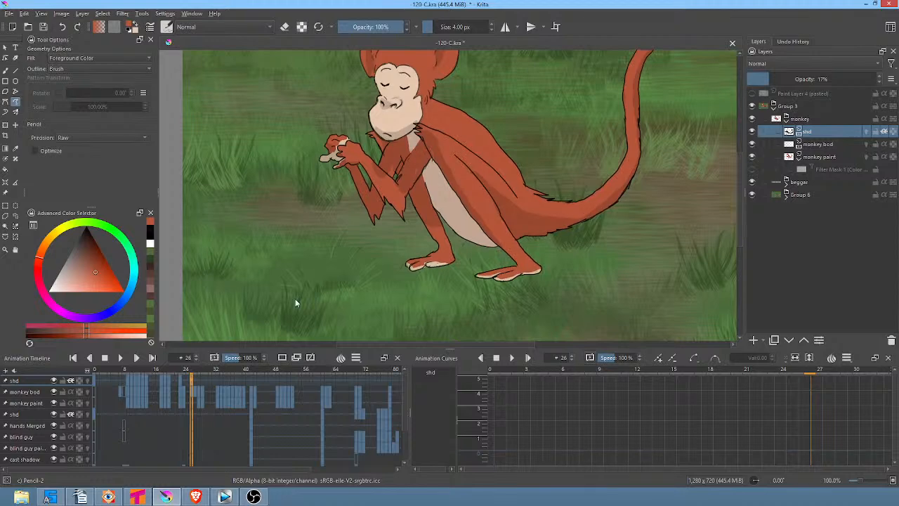
click(181, 383)
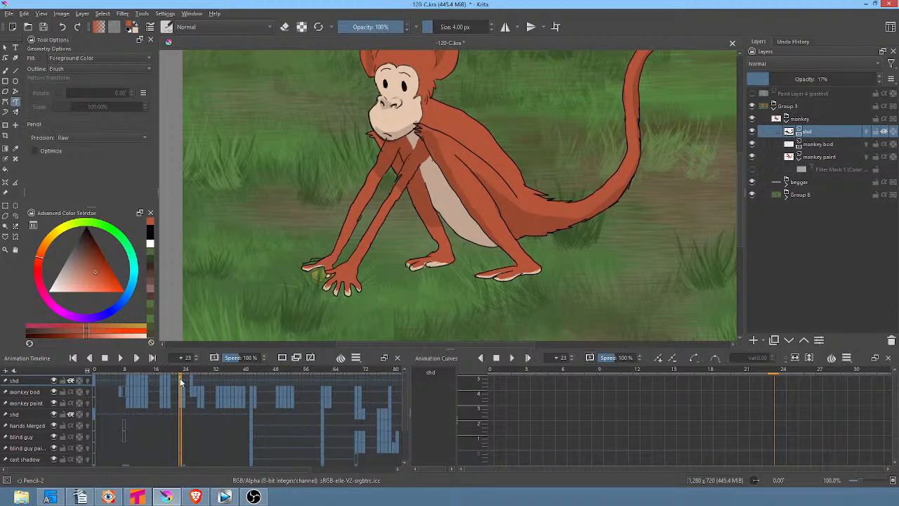
click(184, 383)
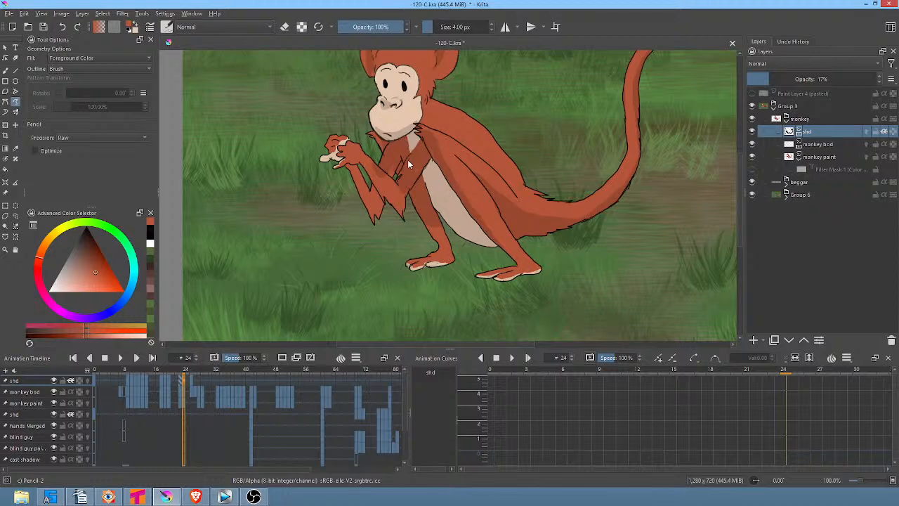
Set the paint colour to black and shade the monkey's upper arms, forearms and raised hands on frame 24
drag(422, 160, 426, 150)
drag(423, 165, 419, 159)
drag(90, 266, 88, 193)
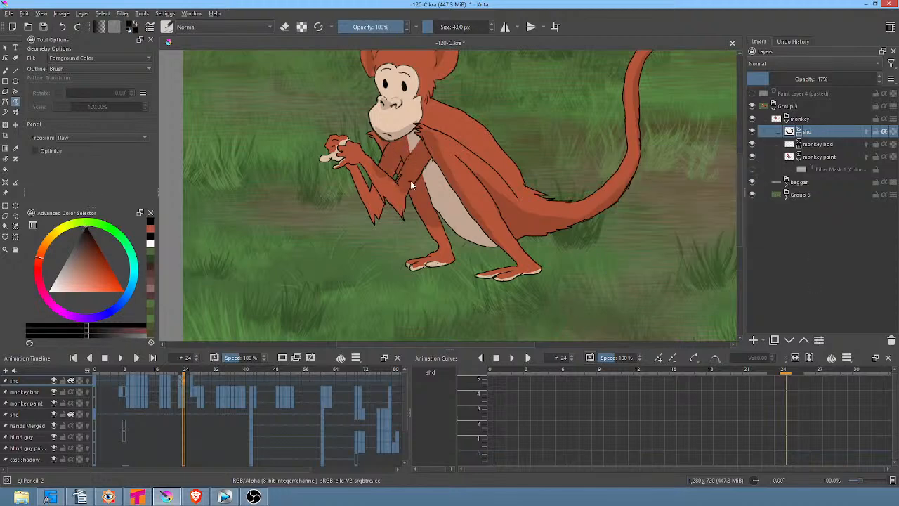
mouse_move(391, 181)
mouse_down()
mouse_move(337, 146)
mouse_move(315, 157)
mouse_up()
key(ctrl+z)
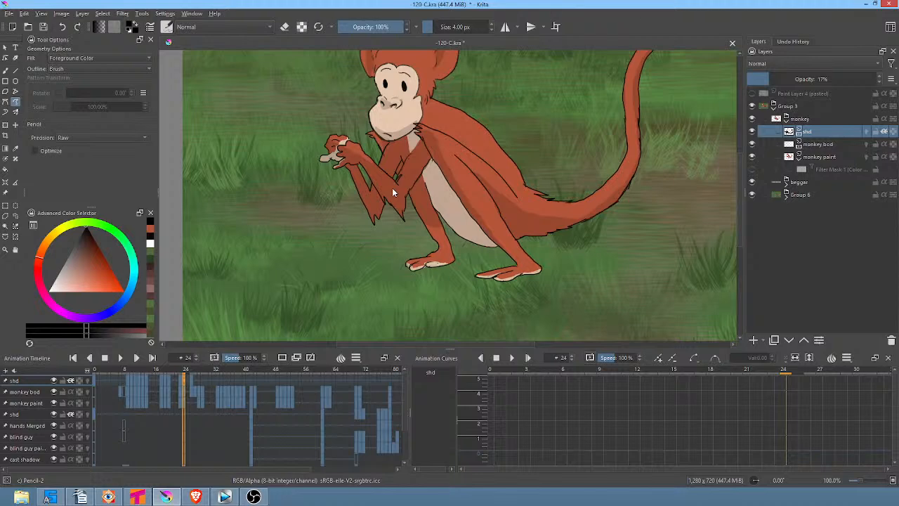
Step back and forth through frames 23 to 26 to compare the arm shading, returning to frame 24
key(period)
key(period)
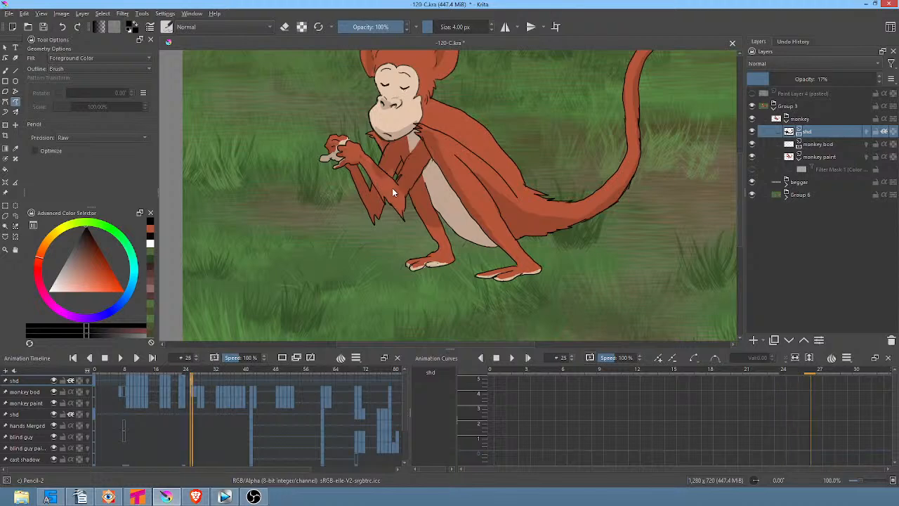
key(comma)
key(Left)
key(Left)
key(Right)
key(Right)
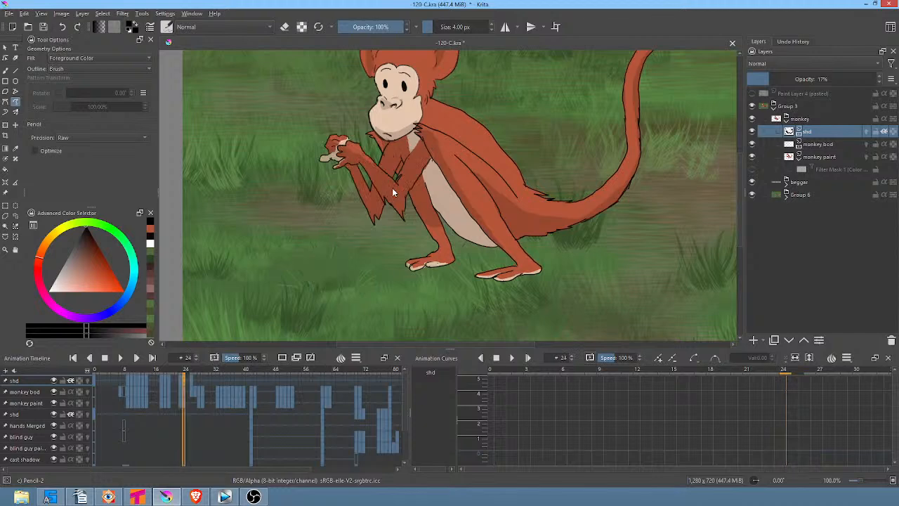
key(Right)
key(Left)
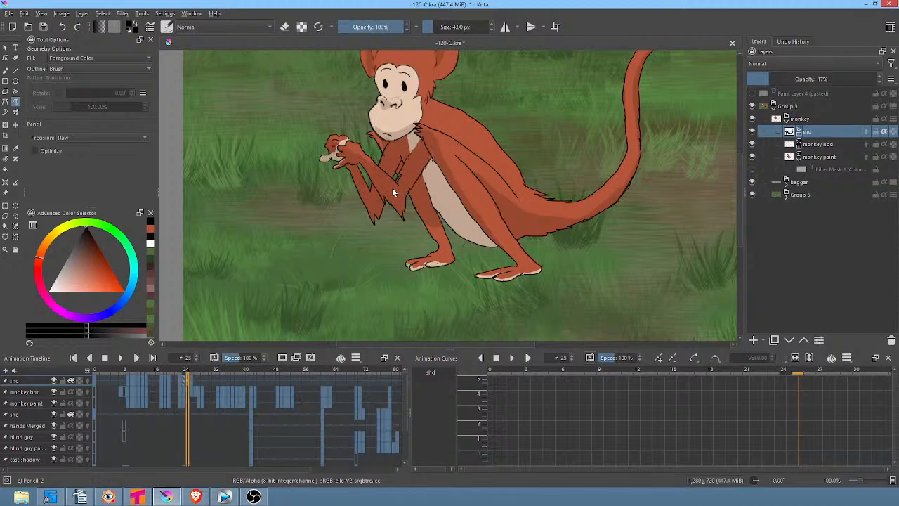
key(Right)
key(Left)
key(Right)
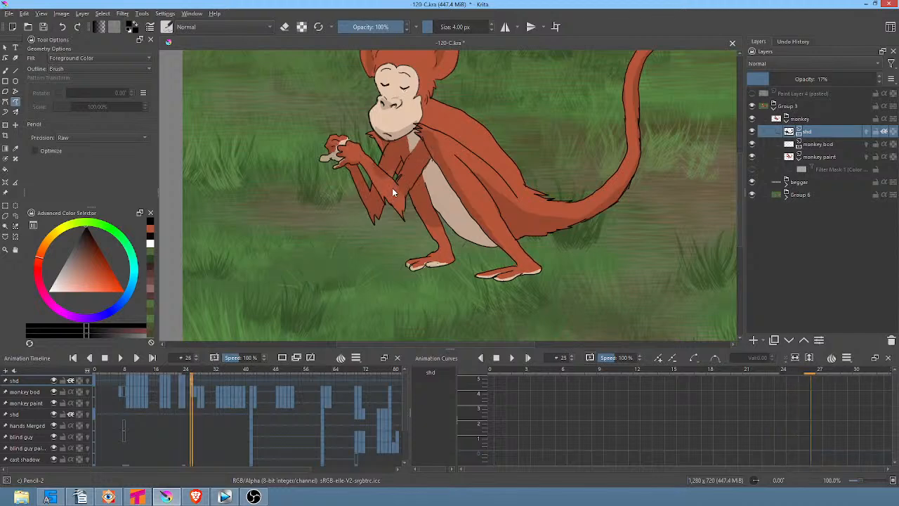
key(Left)
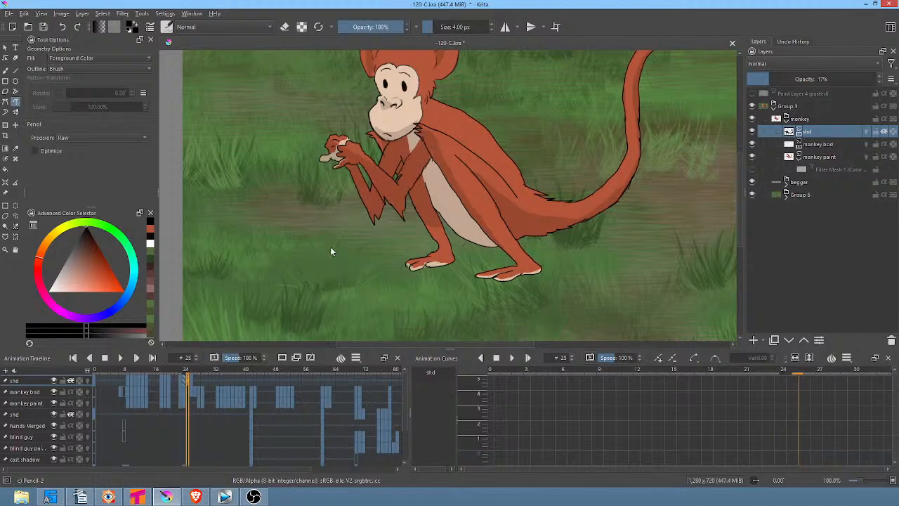
click(183, 379)
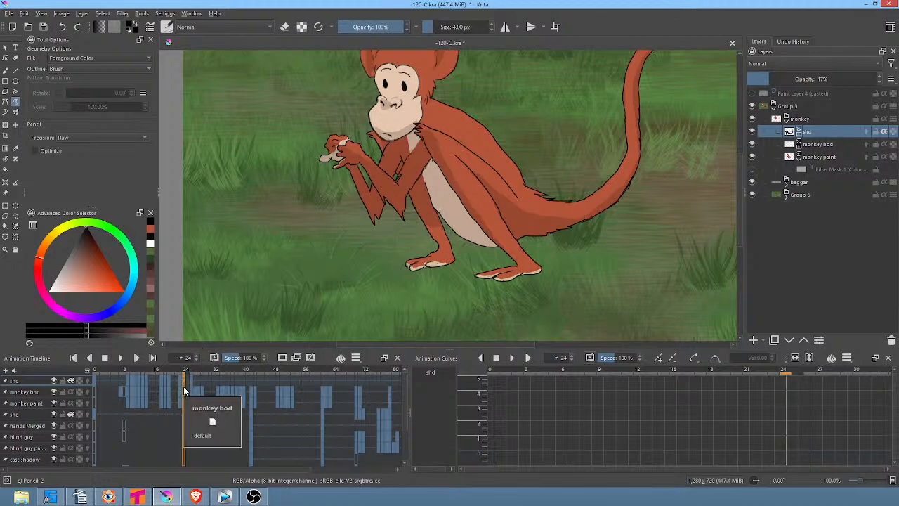
Step back and forth through frames 24 to 28 and examine the shading on the monkey's raised arms
key(Right)
key(Right)
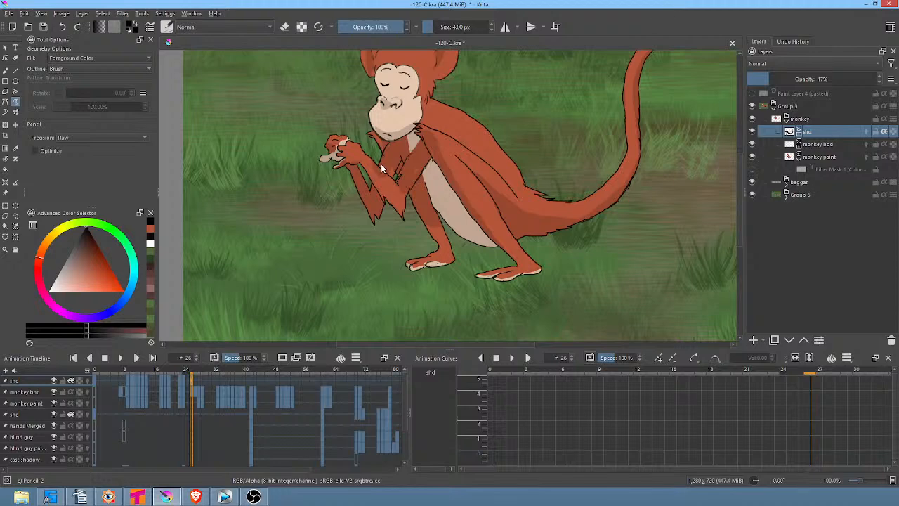
key(Left)
key(Right)
mouse_move(315, 153)
mouse_down()
mouse_move(333, 226)
mouse_move(402, 260)
mouse_move(415, 223)
mouse_move(411, 150)
mouse_up()
key(Left)
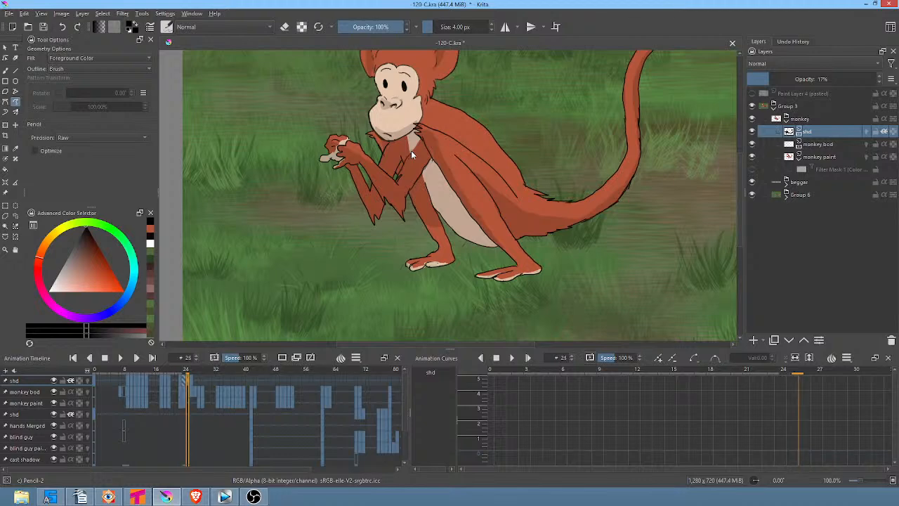
key(Right)
key(Right)
key(Right)
key(Right)
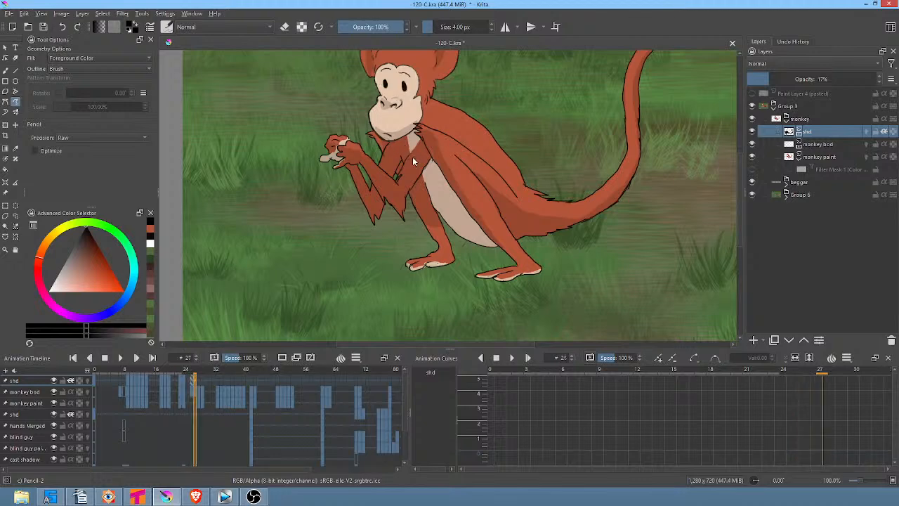
key(Left)
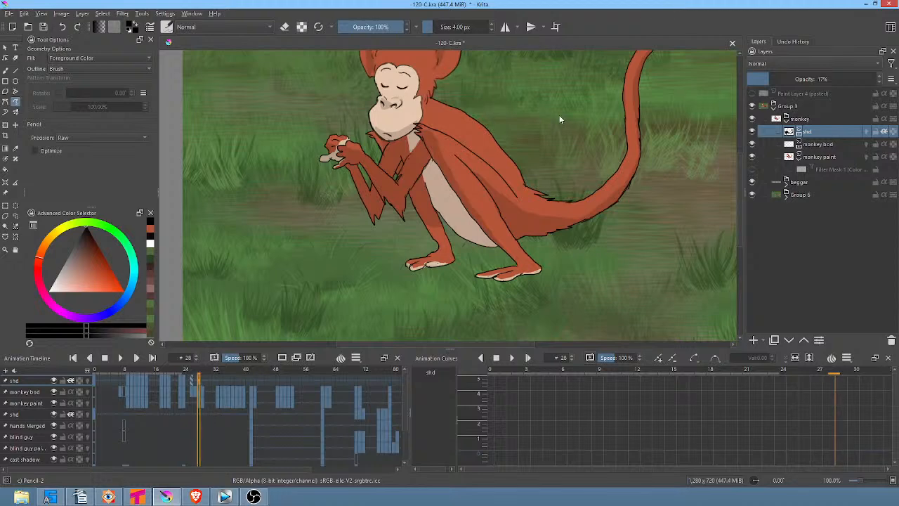
Bring the whole monkey into view and check its shading up to frame 30
drag(562, 120, 559, 158)
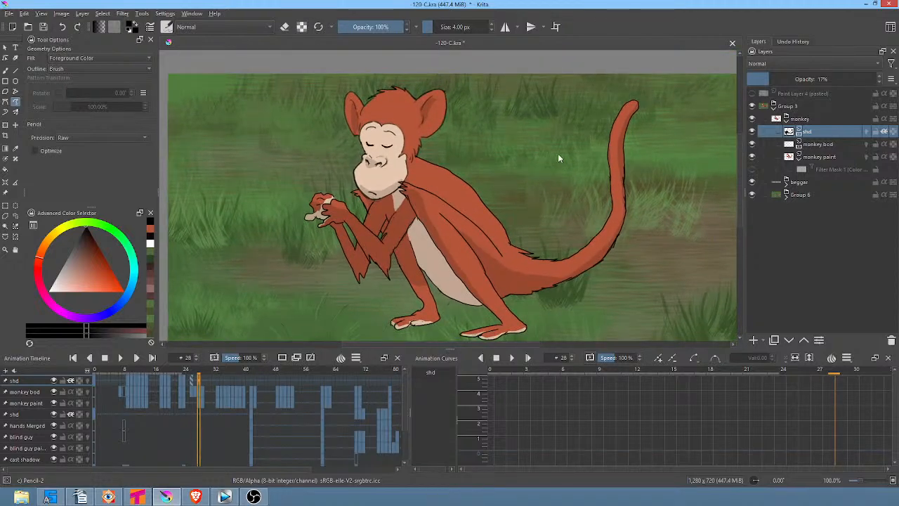
key(Left)
key(Left)
key(Right)
key(Right)
key(Right)
key(Right)
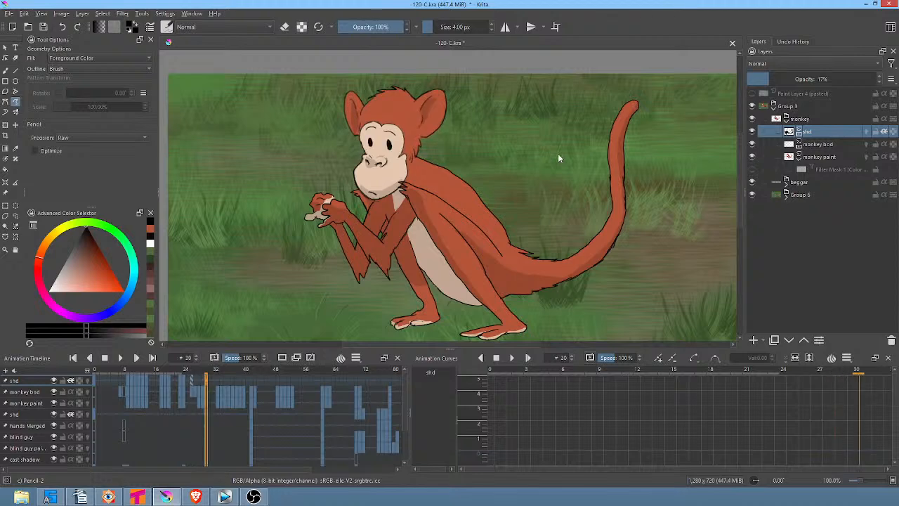
Advance through the falling fur frames to the beggar shot and inspect the monkey's shading on frame 42
key(Right)
key(Right)
key(Right)
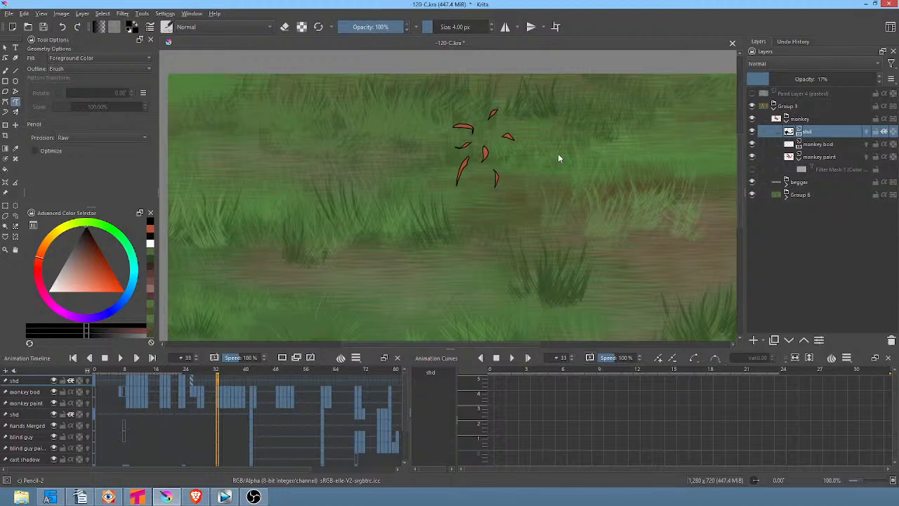
key(Right)
key(Right)
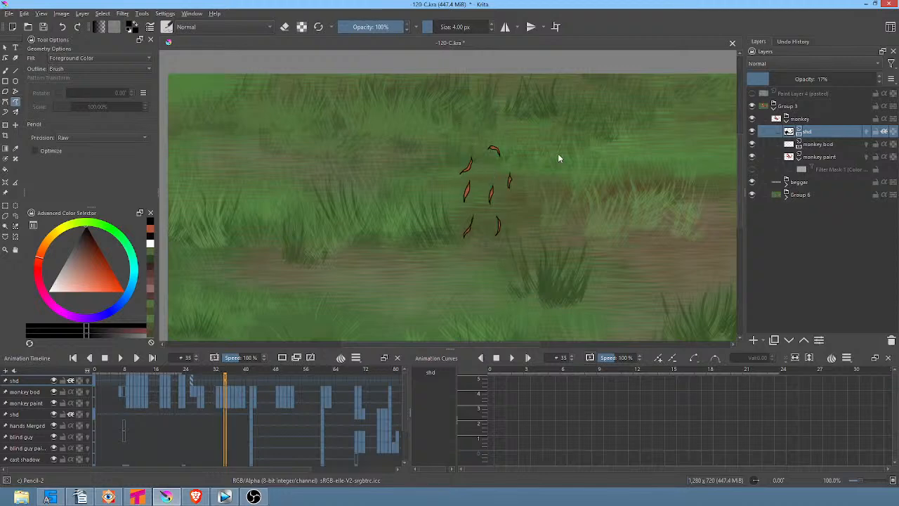
key(Right)
key(Right)
key(Right)
key(Right)
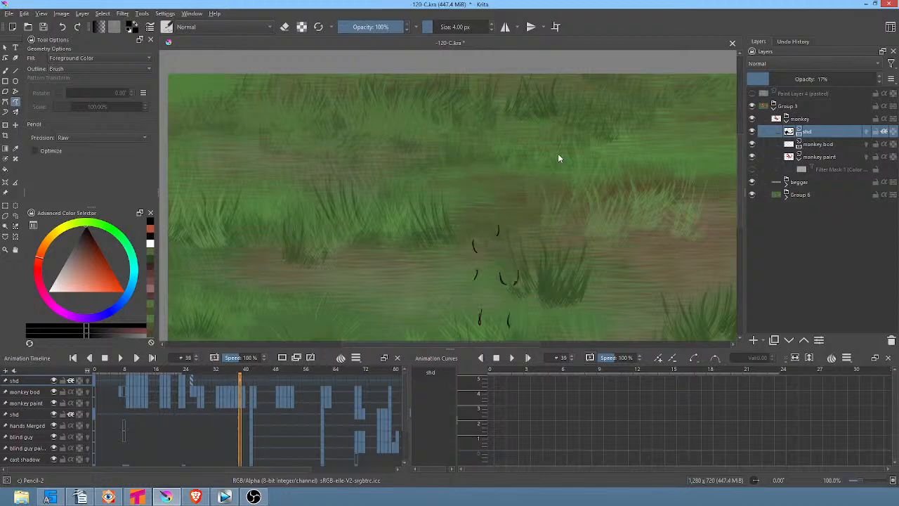
key(Right)
key(Right)
key(Right)
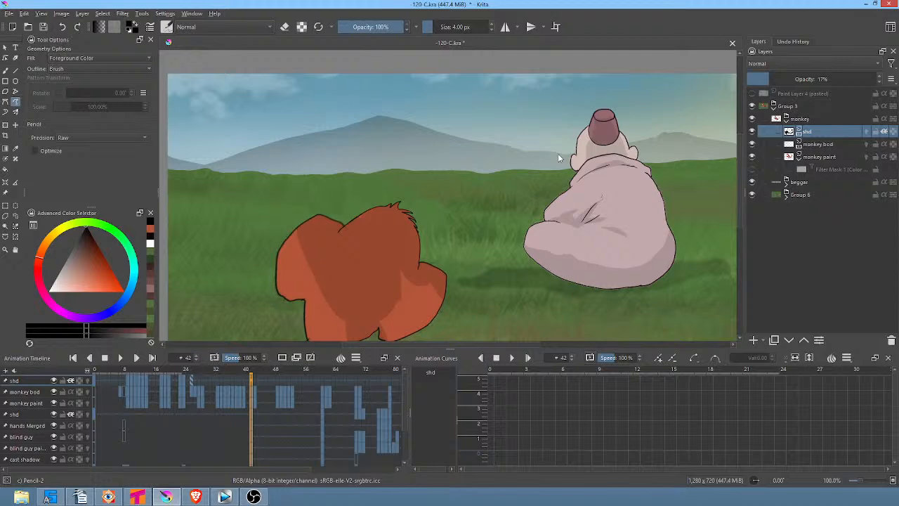
key(Right)
key(Left)
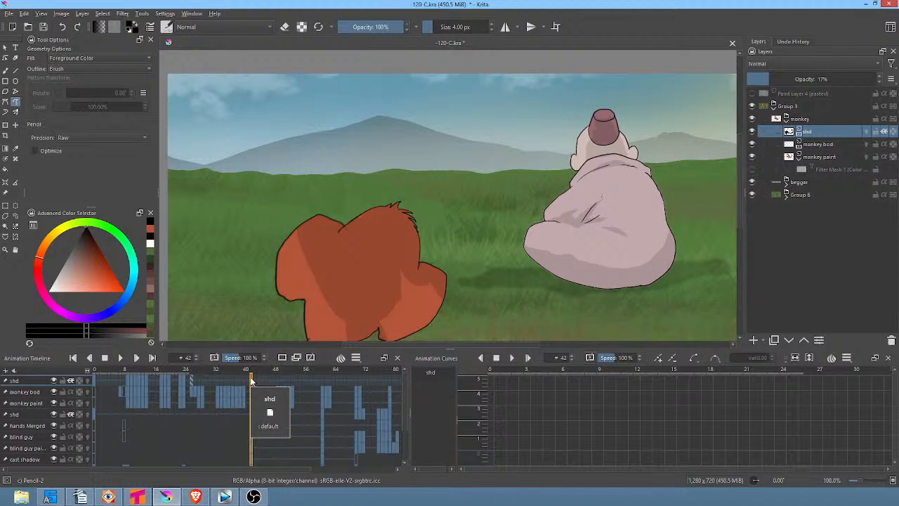
Clear the carried-over shading on the shd layer at frame 42 and paint new shadows across the monkey's lower head, ears and neck
key(Delete)
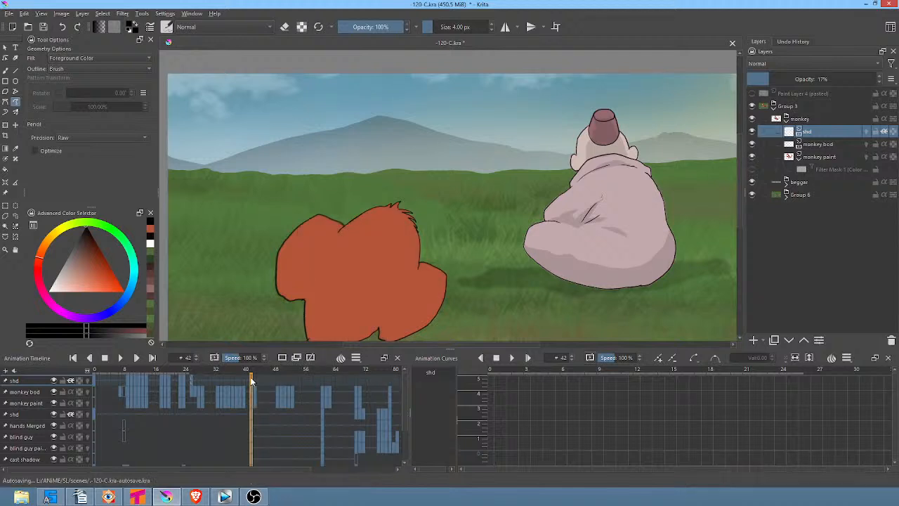
middle_click(471, 195)
drag(537, 123, 528, 138)
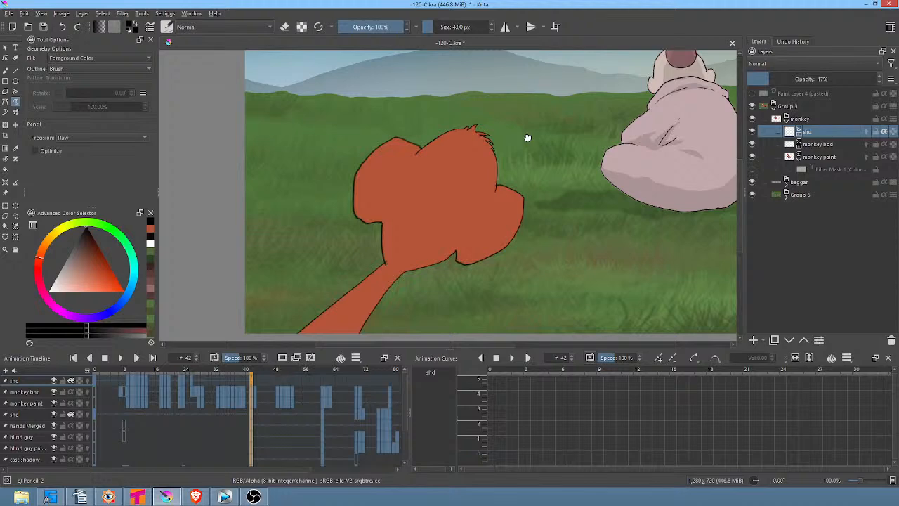
click(248, 379)
click(251, 380)
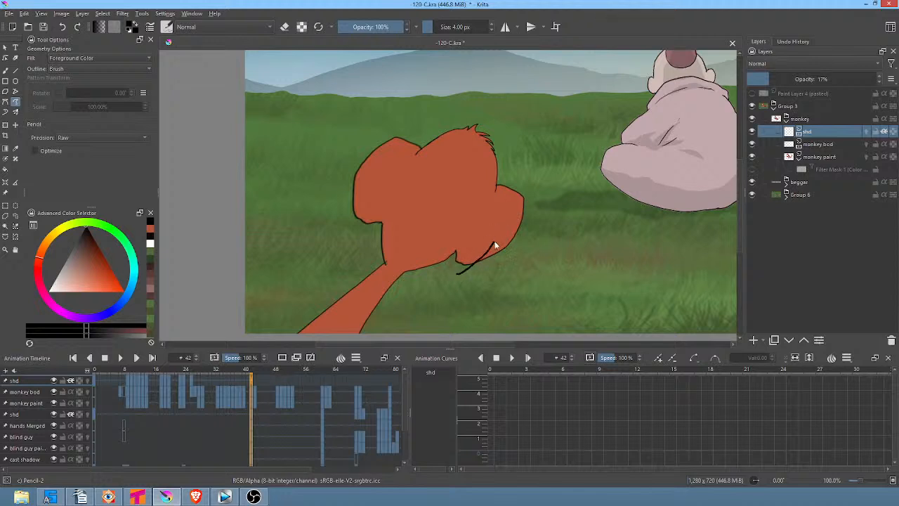
drag(477, 241, 464, 242)
drag(367, 202, 359, 222)
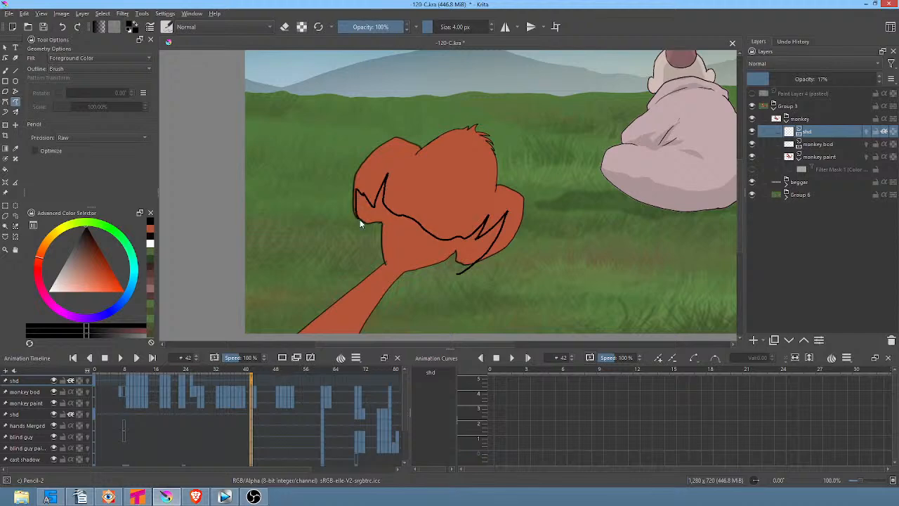
drag(437, 298, 482, 270)
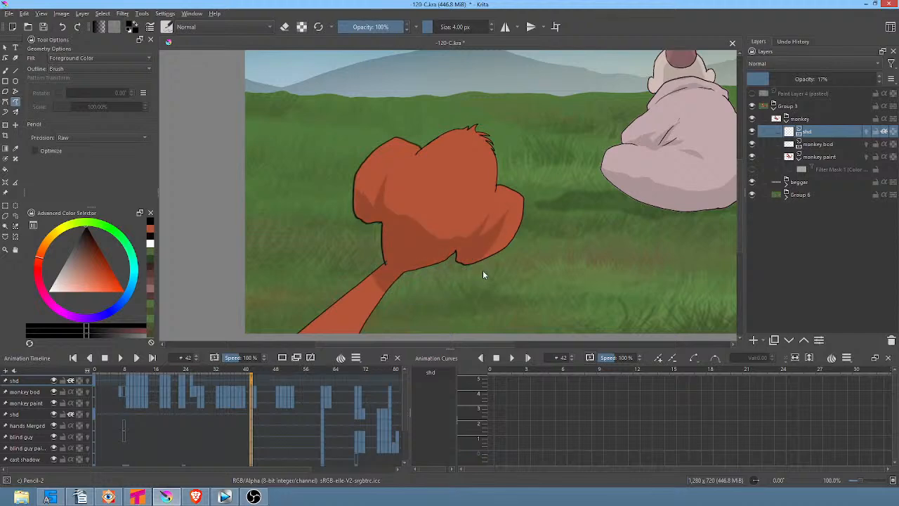
drag(526, 250, 618, 166)
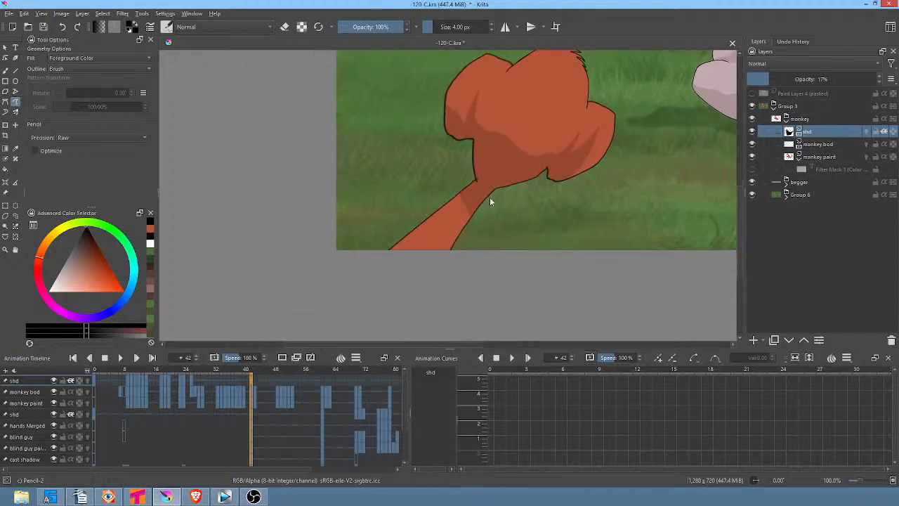
drag(596, 212, 505, 238)
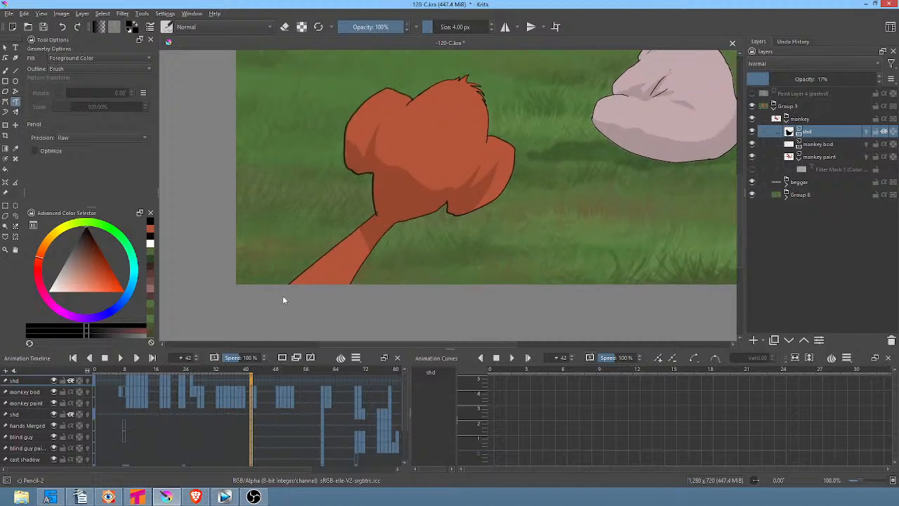
Clear the shd layer's content on frame 43 and paint shadows on the monkey's ears, lower head and neck
click(256, 379)
click(251, 377)
click(256, 378)
key(Delete)
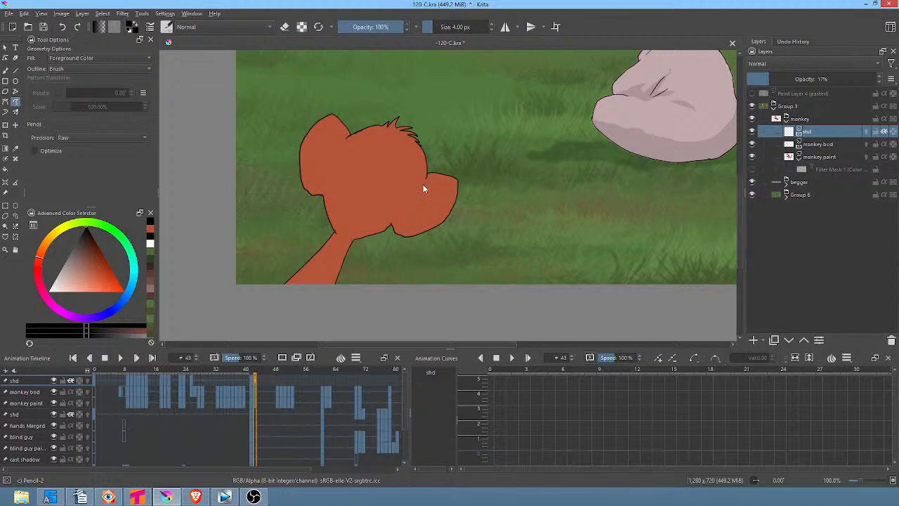
mouse_move(392, 223)
mouse_down()
mouse_move(418, 187)
mouse_move(398, 204)
mouse_move(362, 205)
mouse_up()
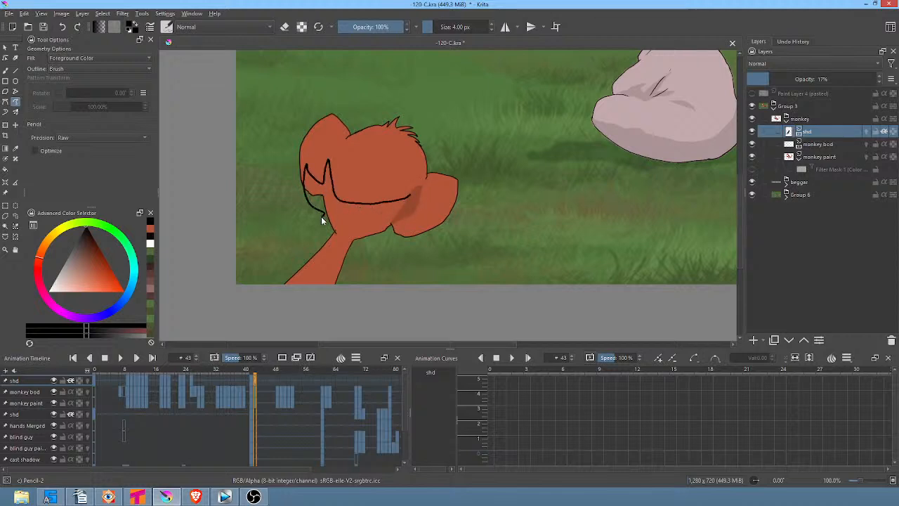
mouse_move(385, 240)
mouse_down()
mouse_move(425, 184)
mouse_move(405, 198)
mouse_move(416, 224)
mouse_move(453, 213)
mouse_move(398, 237)
mouse_up()
middle_click(415, 234)
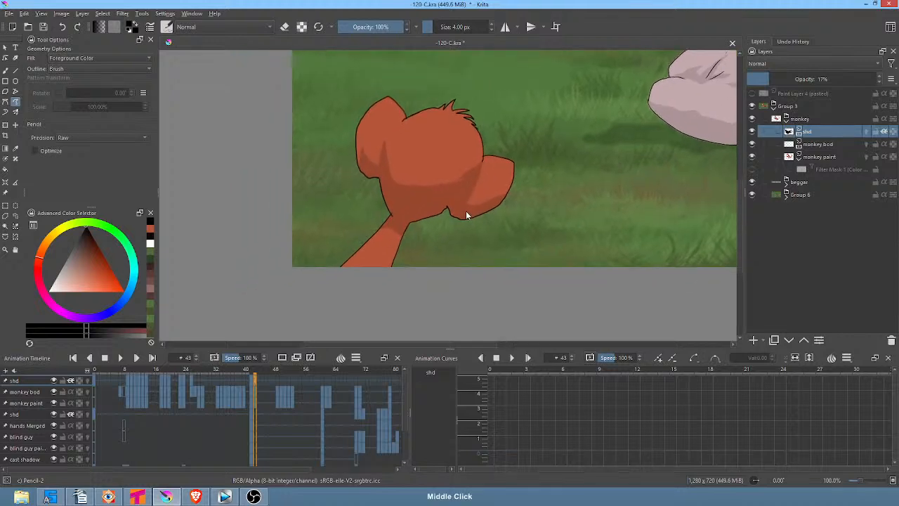
drag(408, 237, 413, 246)
middle_click(535, 214)
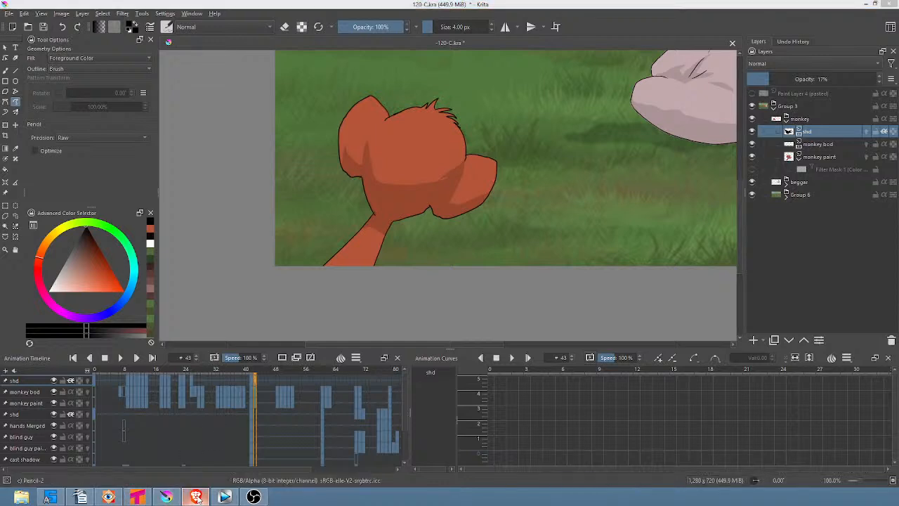
Return to Krita, view the whole scene and compare the monkey's shading between frames 42 and 43
click(167, 498)
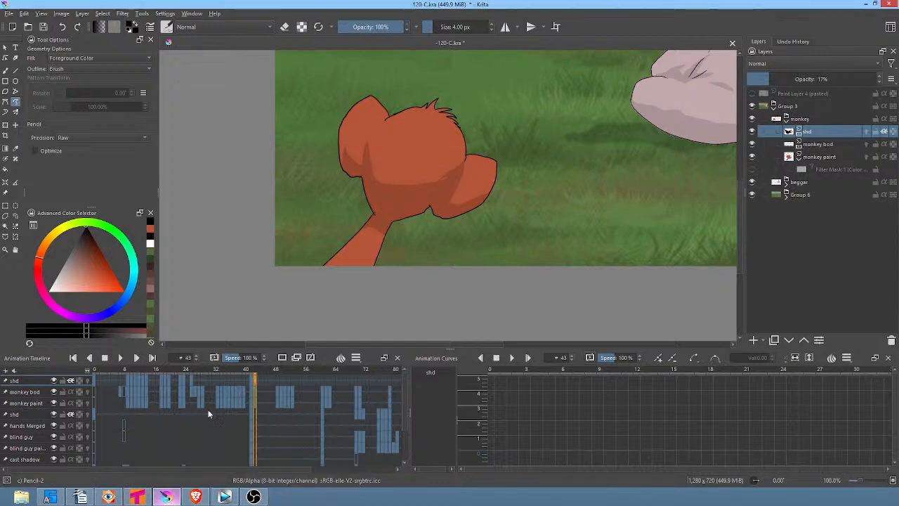
drag(531, 153, 505, 195)
drag(570, 180, 537, 207)
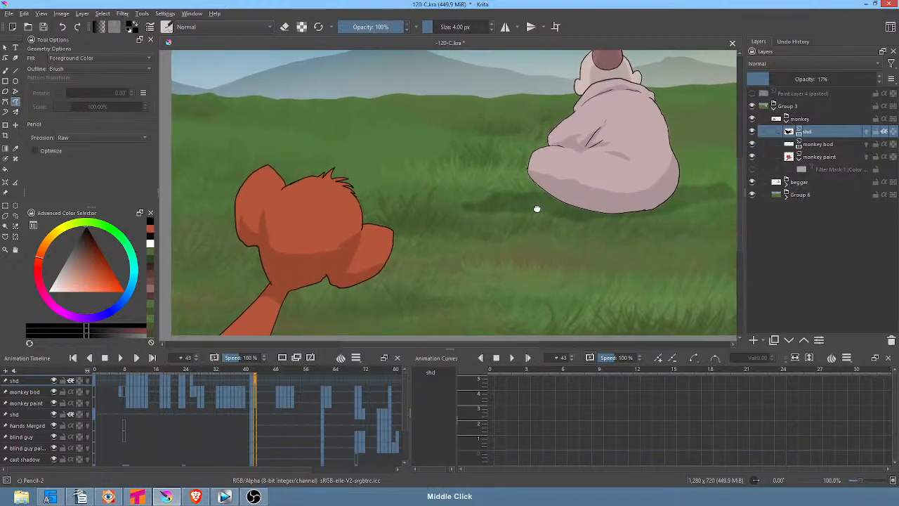
drag(561, 177, 536, 203)
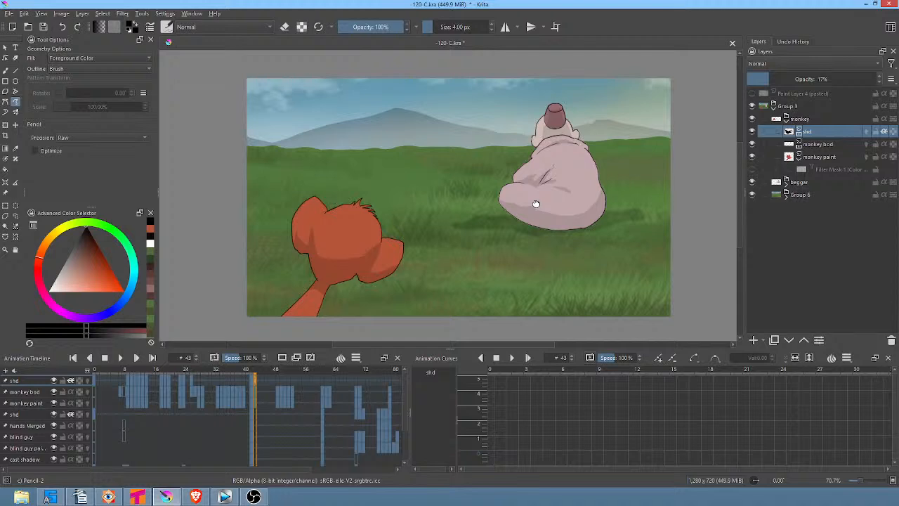
click(251, 380)
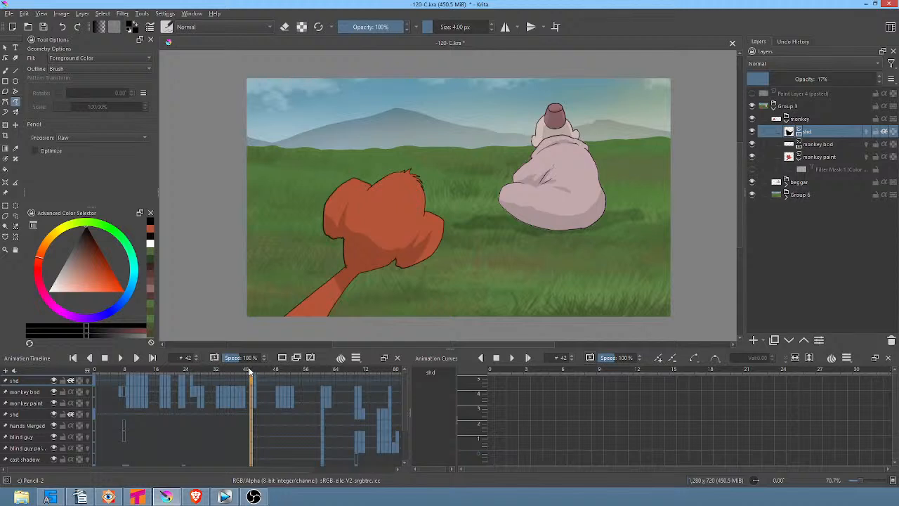
click(253, 368)
drag(253, 367, 254, 368)
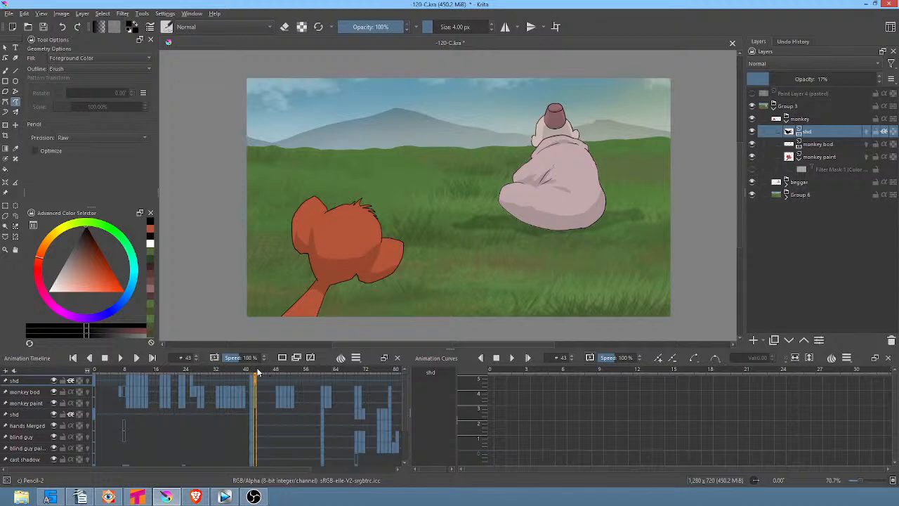
Move to frame 49 and shade the leaping monkey's head, neck and front limbs on the shd layer
drag(258, 371, 278, 372)
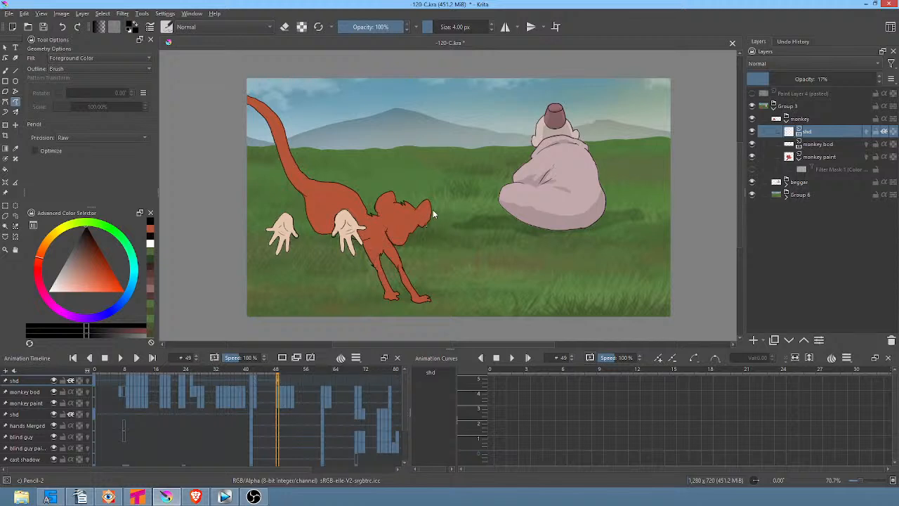
mouse_move(433, 203)
mouse_down()
mouse_move(388, 234)
mouse_move(403, 251)
mouse_move(430, 233)
mouse_up()
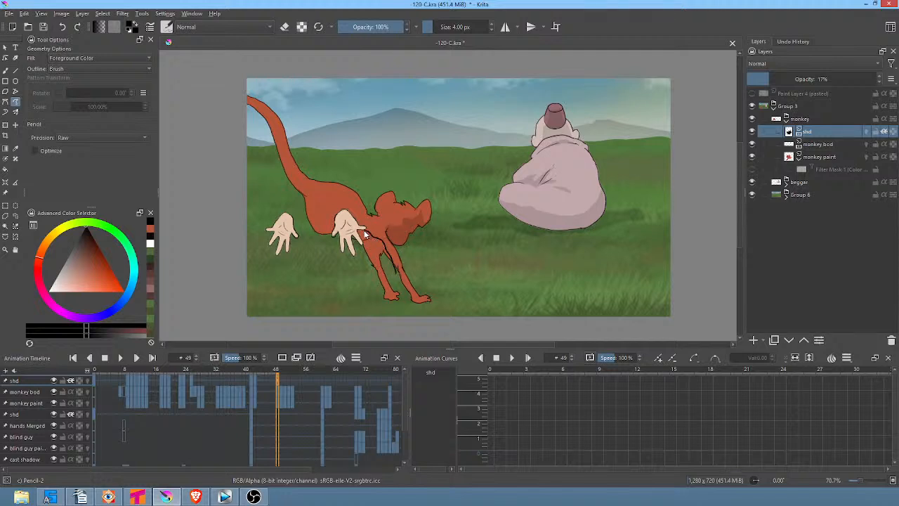
mouse_move(366, 249)
mouse_down()
mouse_move(379, 293)
mouse_move(408, 287)
mouse_move(391, 248)
mouse_move(446, 250)
mouse_move(477, 281)
mouse_up()
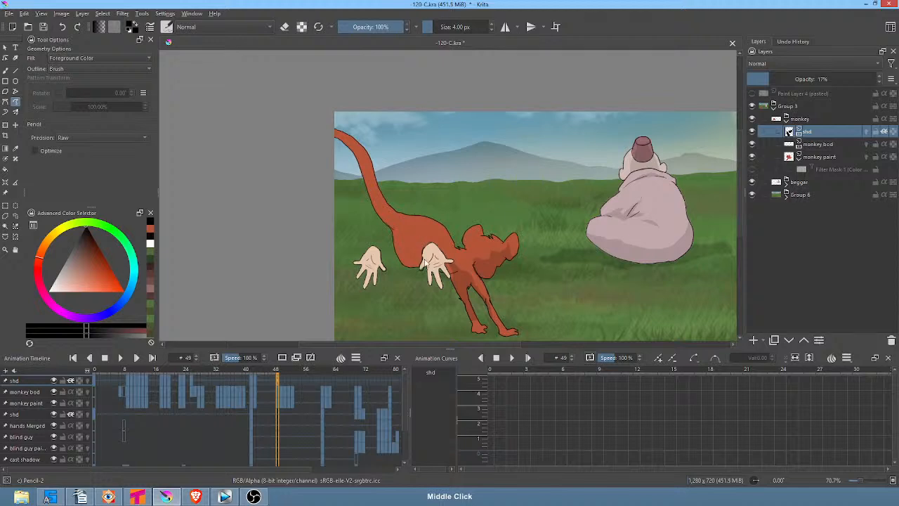
Shade the leaping monkey's tail, body and both pale outspread paws on frame 49
drag(420, 273, 430, 240)
mouse_move(385, 210)
mouse_down()
mouse_move(365, 165)
mouse_move(338, 139)
mouse_move(364, 211)
mouse_move(396, 262)
mouse_move(421, 271)
mouse_up()
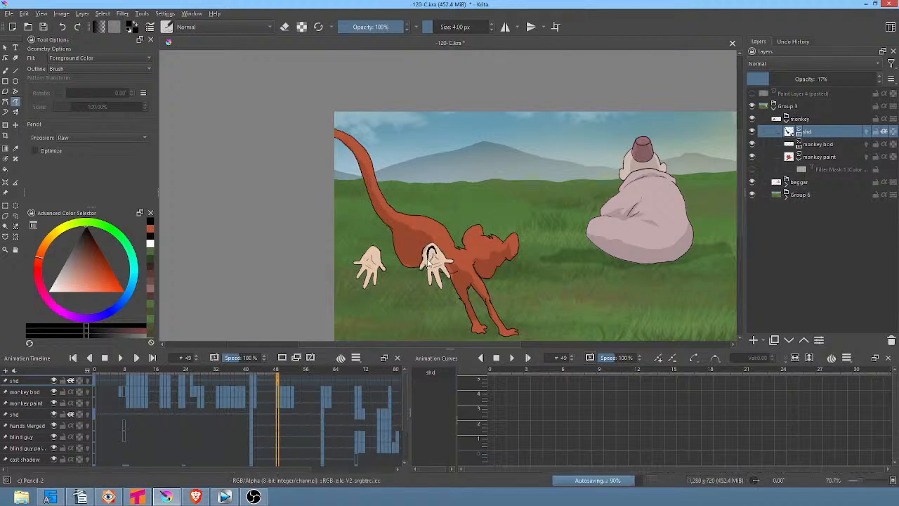
drag(465, 215, 528, 193)
mouse_move(434, 234)
mouse_down()
mouse_move(429, 272)
mouse_move(446, 263)
mouse_move(427, 235)
mouse_up()
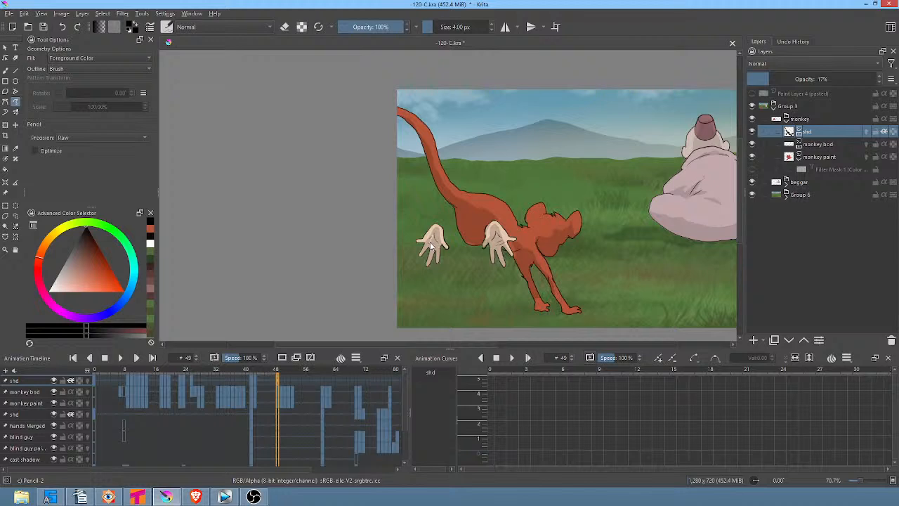
Move to frame 50, clear the shd layer's content and shade the crouching monkey's lower head and ears
key(Right)
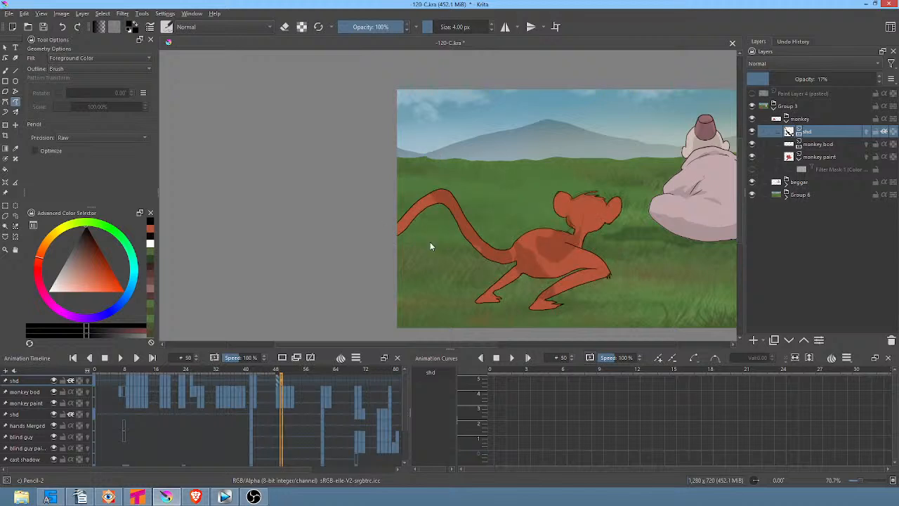
key(Delete)
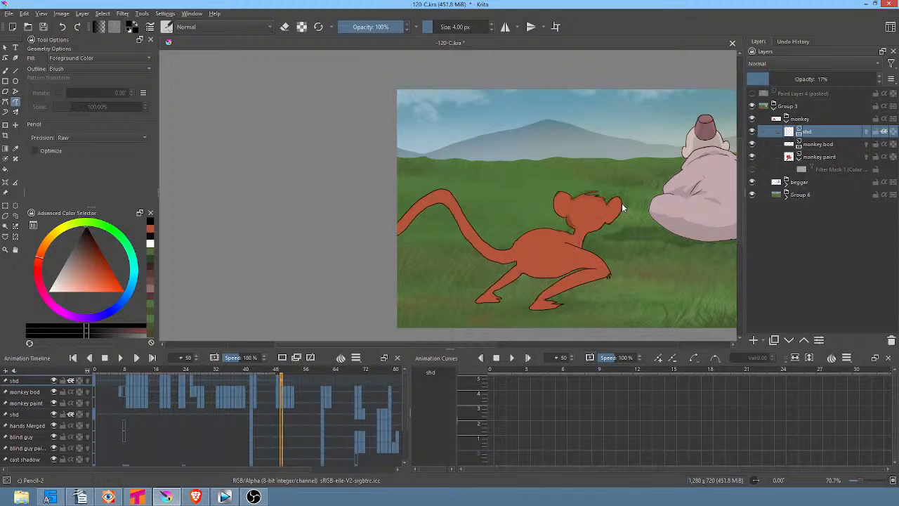
mouse_move(621, 208)
mouse_down()
mouse_move(611, 227)
mouse_move(608, 216)
mouse_move(589, 230)
mouse_move(565, 207)
mouse_move(574, 236)
mouse_move(613, 233)
mouse_move(680, 170)
mouse_up()
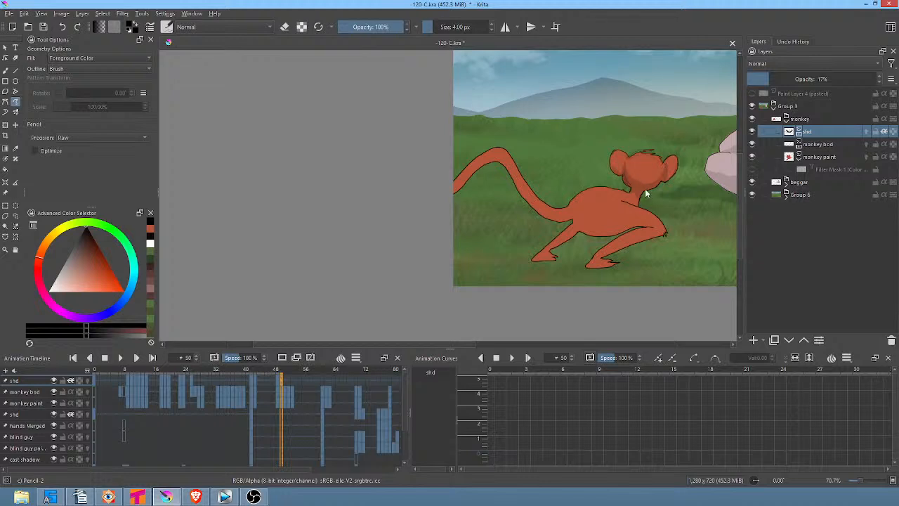
drag(649, 190, 640, 208)
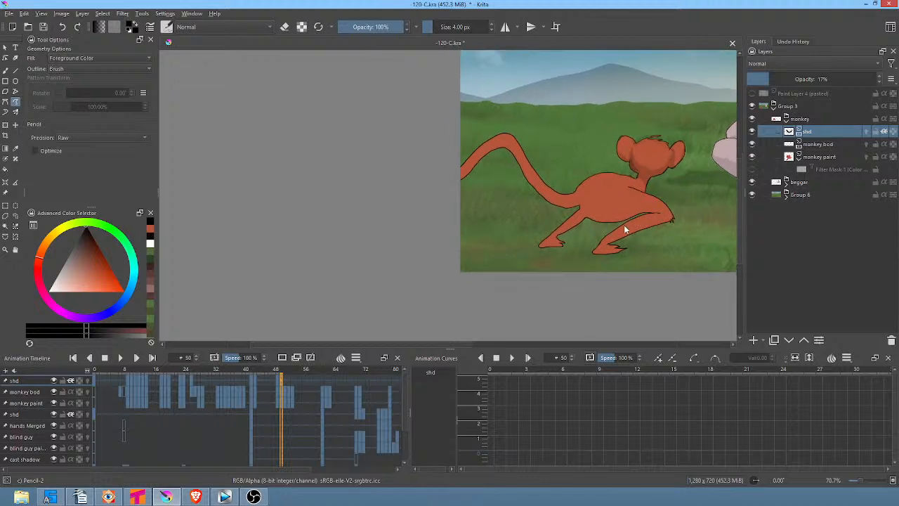
Shade the crouching monkey's legs, belly and the underside of its tail on frame 50
drag(594, 253, 617, 238)
drag(635, 209, 604, 214)
key(Delete)
middle_click(590, 227)
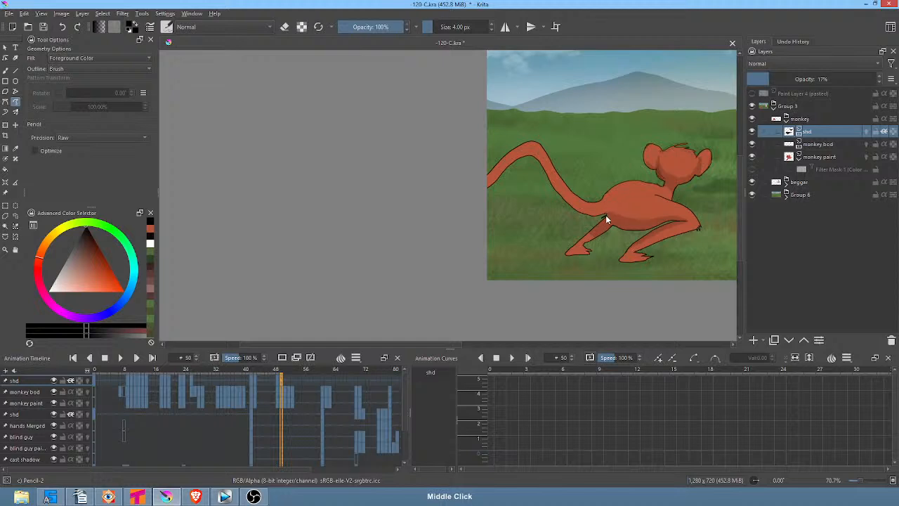
drag(604, 212, 559, 185)
key(ctrl+z)
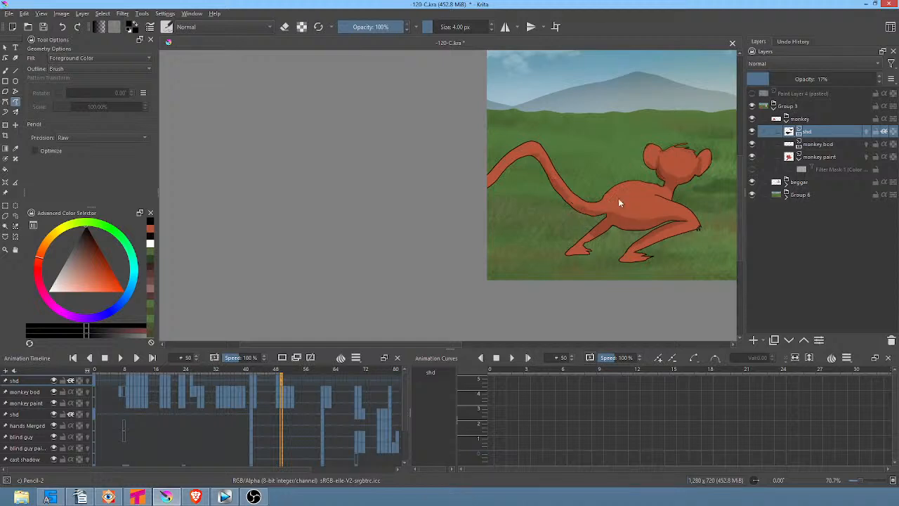
middle_click(574, 208)
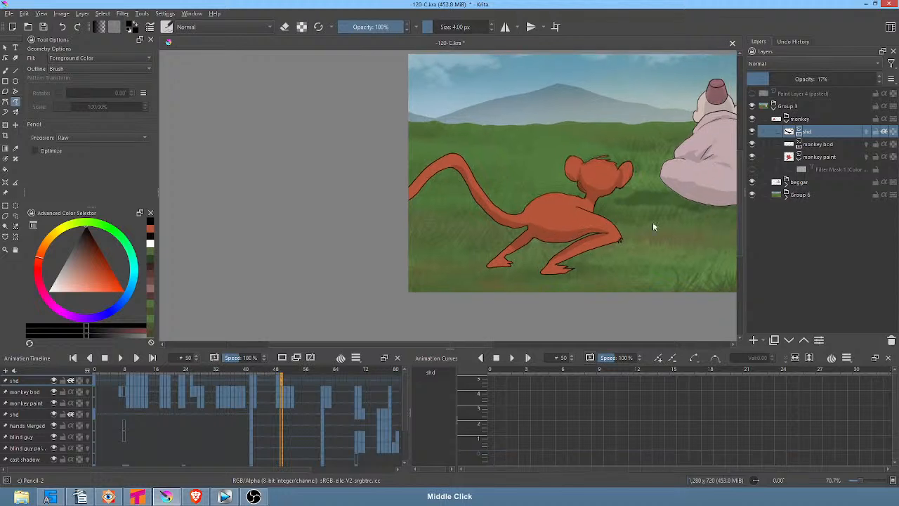
drag(653, 223, 636, 207)
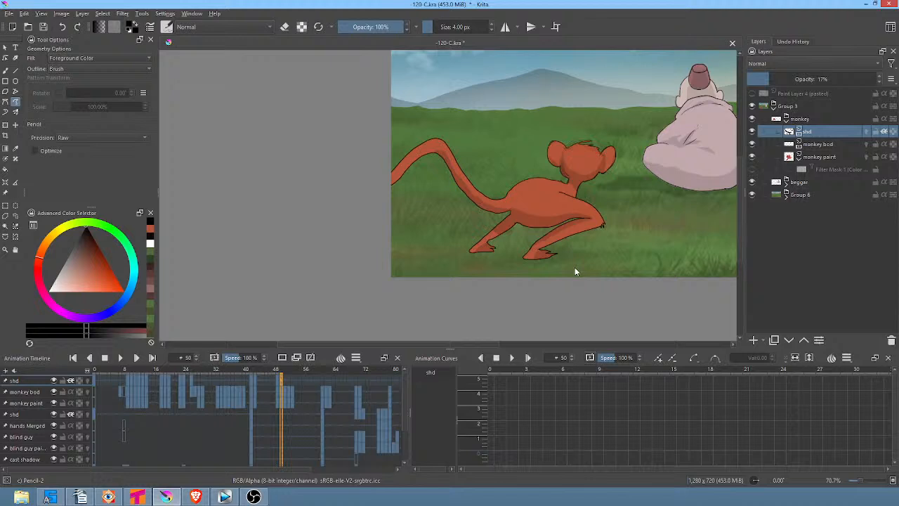
Clear the shd layer on frame 51 and shade the landing monkey's hind legs, pale paw, body and front limbs
key(period)
key(Delete)
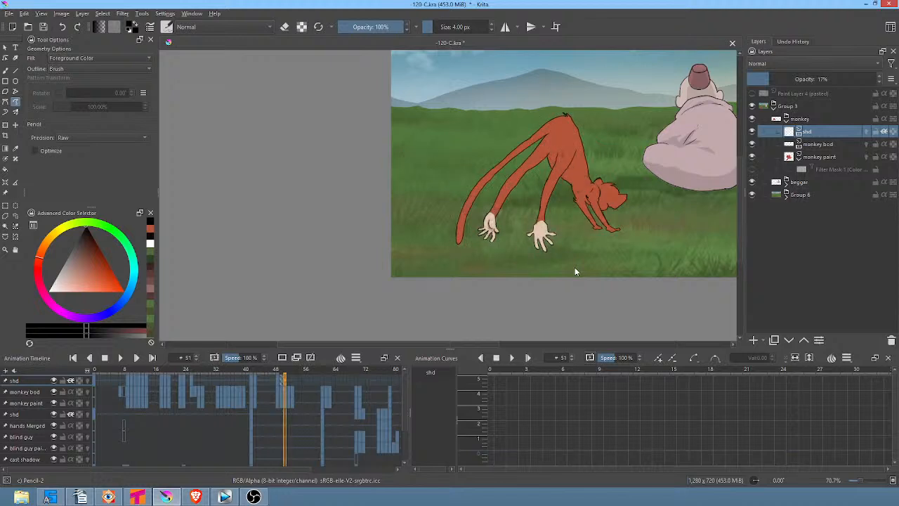
mouse_move(532, 218)
mouse_down()
mouse_move(521, 244)
mouse_move(556, 250)
mouse_move(557, 195)
mouse_up()
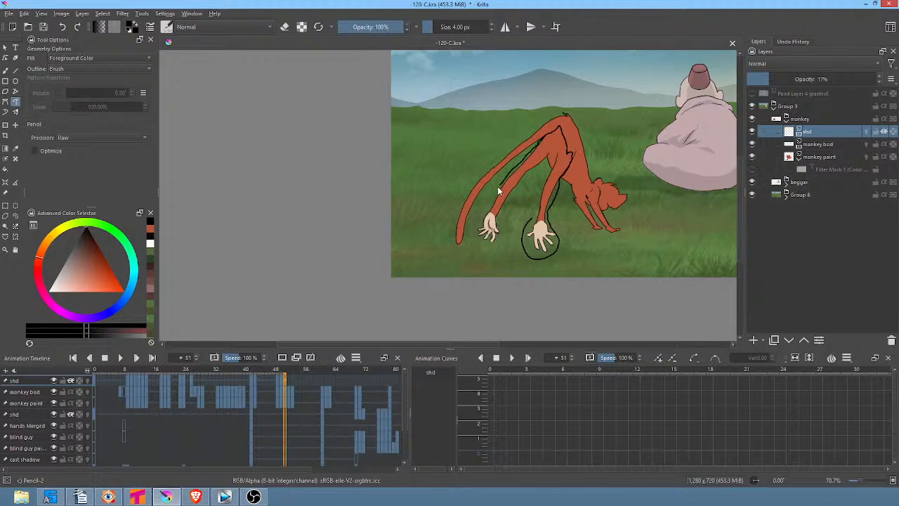
drag(523, 178, 532, 216)
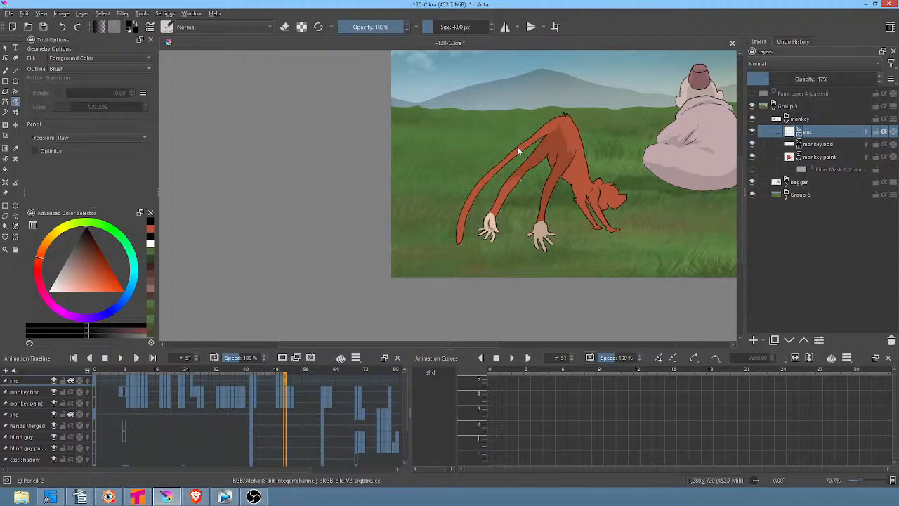
drag(569, 155, 600, 224)
drag(560, 186, 563, 151)
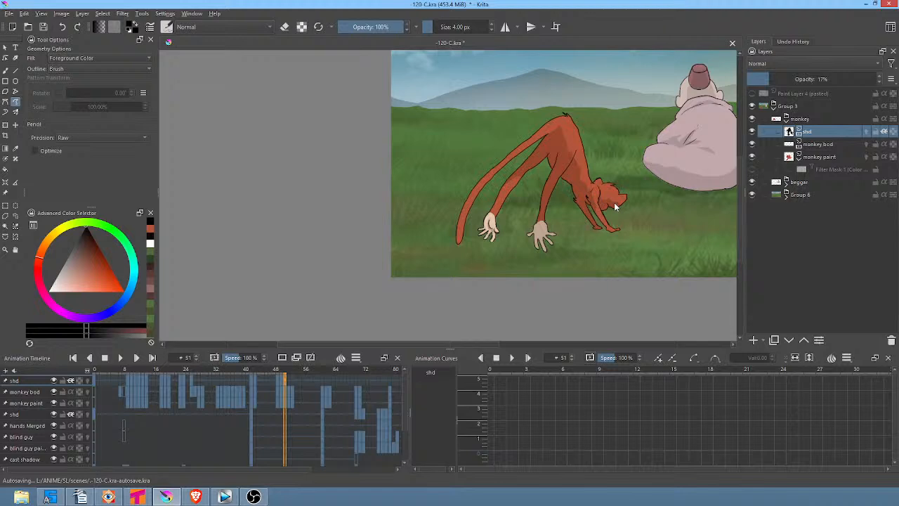
Move to frame 52 and shade the monkey's tail, belly, head, legs and raised limb on the shd layer
key(period)
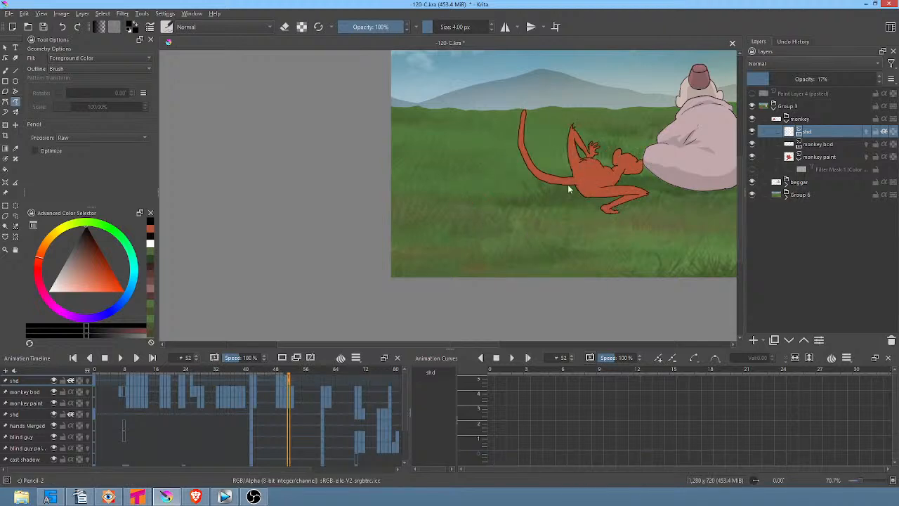
drag(543, 180, 567, 183)
drag(626, 175, 613, 181)
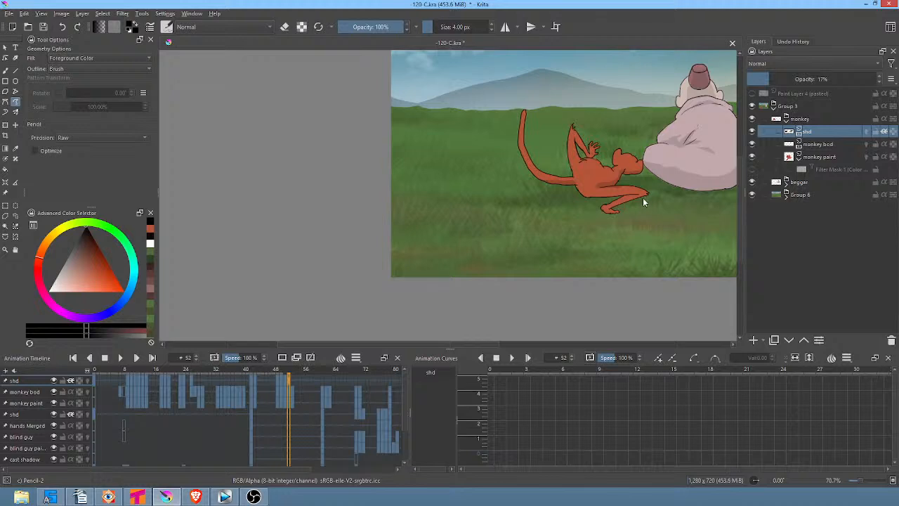
mouse_move(604, 205)
mouse_down()
mouse_move(583, 206)
mouse_move(607, 212)
mouse_move(642, 200)
mouse_move(605, 204)
mouse_up()
mouse_move(578, 167)
mouse_down()
mouse_move(570, 147)
mouse_move(571, 163)
mouse_up()
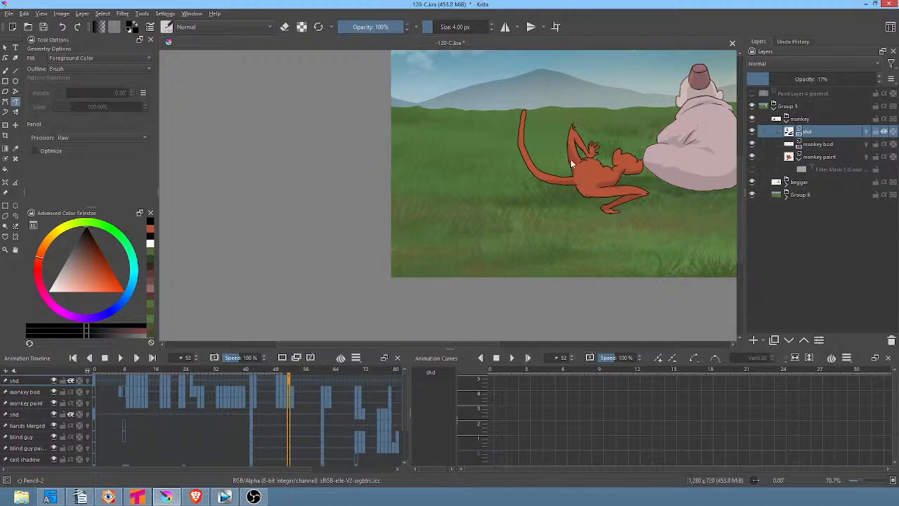
Shade the seated monkey's legs, back, tail and head on frame 53 and compare the shading with the neighbouring frames
key(period)
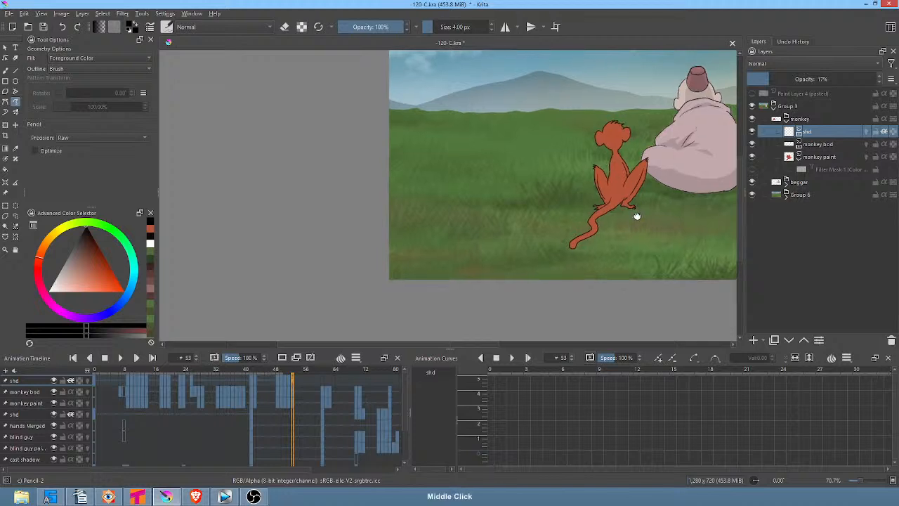
mouse_move(646, 177)
mouse_down()
mouse_move(618, 206)
mouse_move(629, 210)
mouse_up()
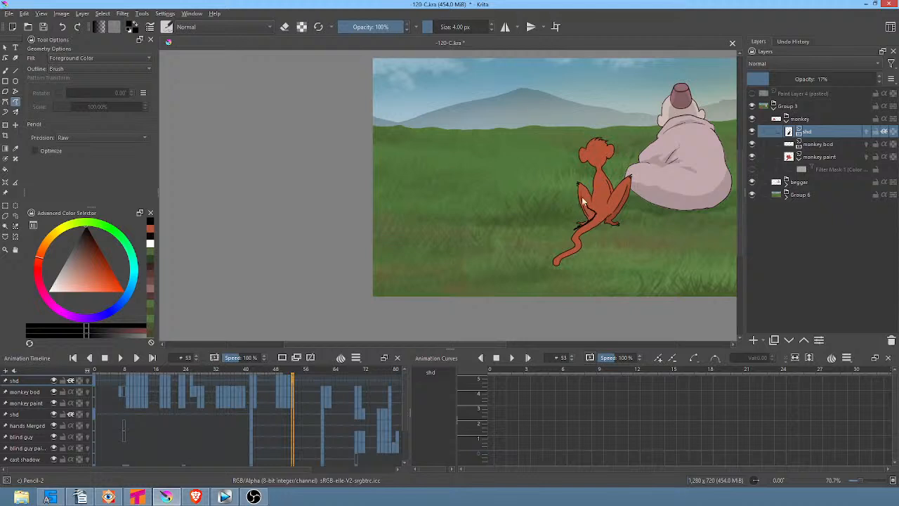
middle_click(618, 149)
mouse_move(637, 158)
mouse_down()
mouse_move(634, 175)
mouse_move(600, 184)
mouse_move(634, 175)
mouse_up()
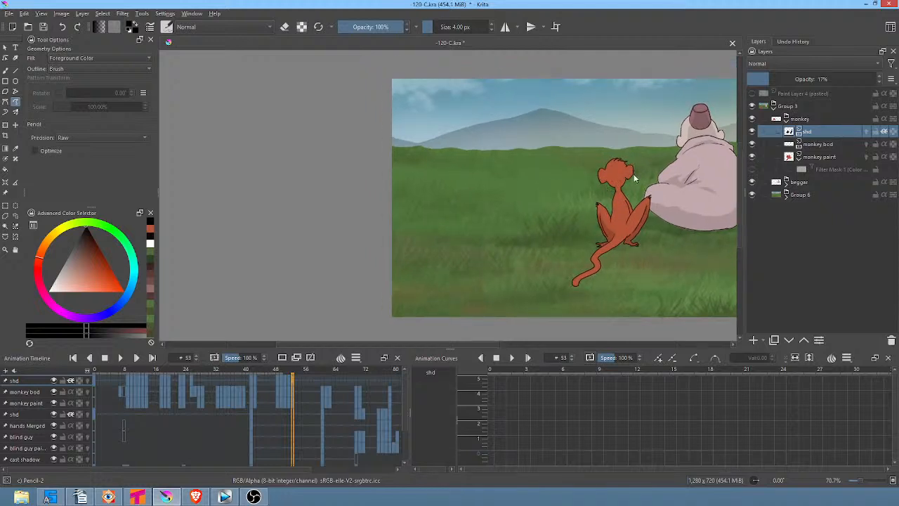
key(Right)
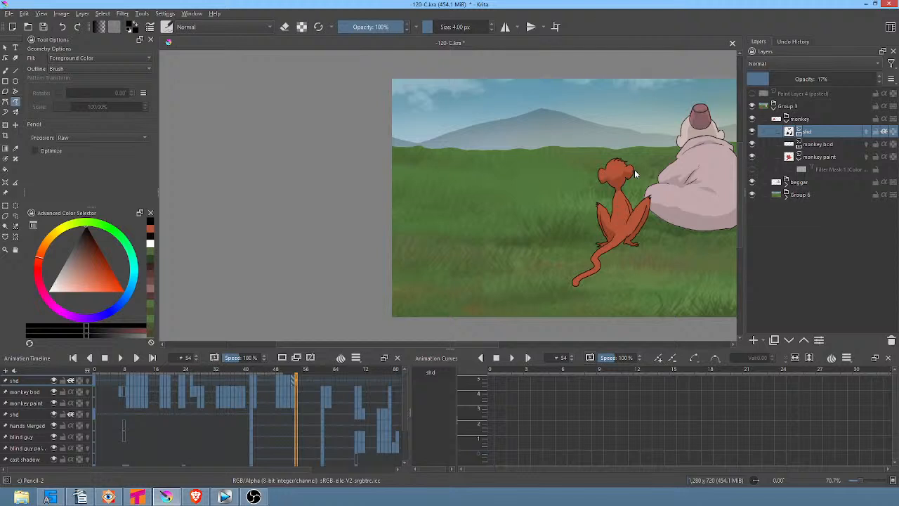
key(Left)
key(Left)
key(Right)
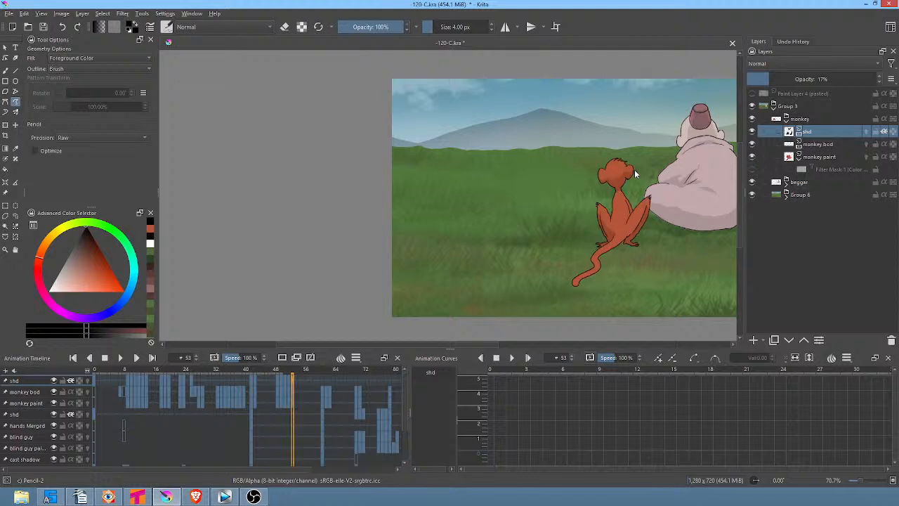
middle_click(613, 168)
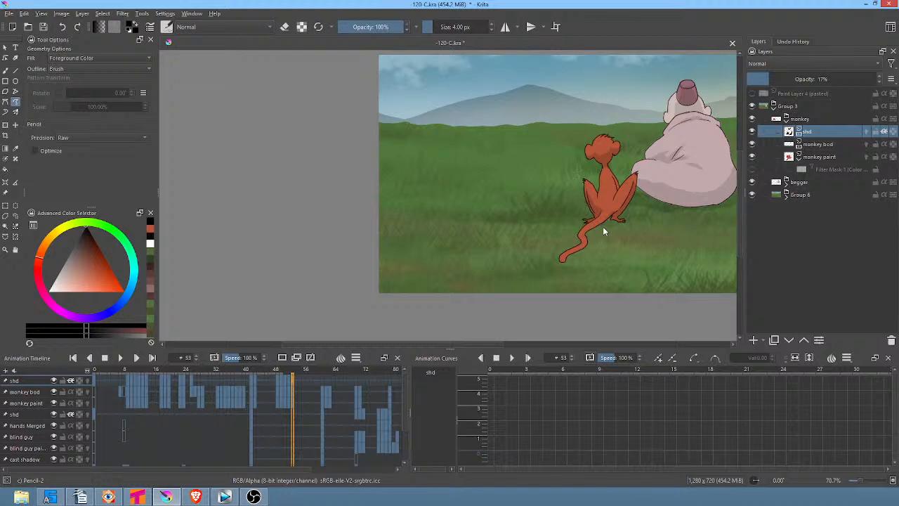
Move to frame 61 and shade the tail, hind legs and pale belly of the monkey holding the coin
drag(296, 368, 323, 372)
drag(674, 211, 559, 215)
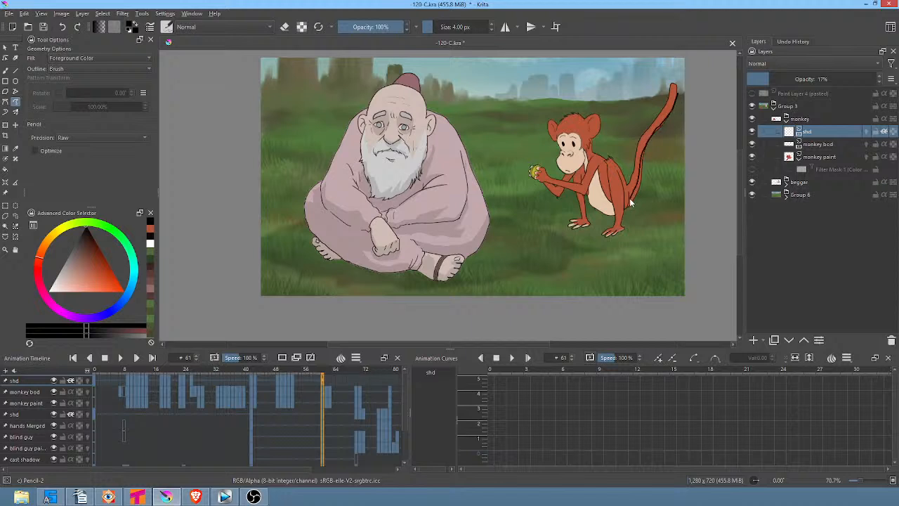
drag(630, 203, 678, 118)
mouse_move(615, 221)
mouse_down()
mouse_move(604, 167)
mouse_move(590, 193)
mouse_move(596, 219)
mouse_move(611, 223)
mouse_up()
mouse_move(602, 166)
mouse_down()
mouse_move(587, 208)
mouse_move(579, 194)
mouse_move(583, 215)
mouse_up()
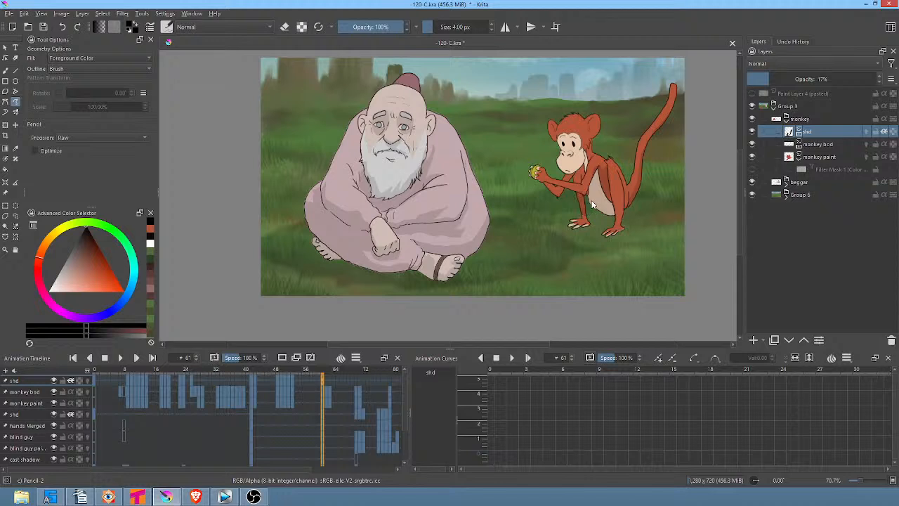
Shade the monkey's muzzle, chest, lower back and ear on frame 61, undoing the stray stroke
mouse_move(598, 175)
mouse_down()
mouse_move(596, 168)
mouse_move(578, 188)
mouse_move(566, 179)
mouse_move(549, 201)
mouse_move(593, 190)
mouse_up()
key(ctrl+z)
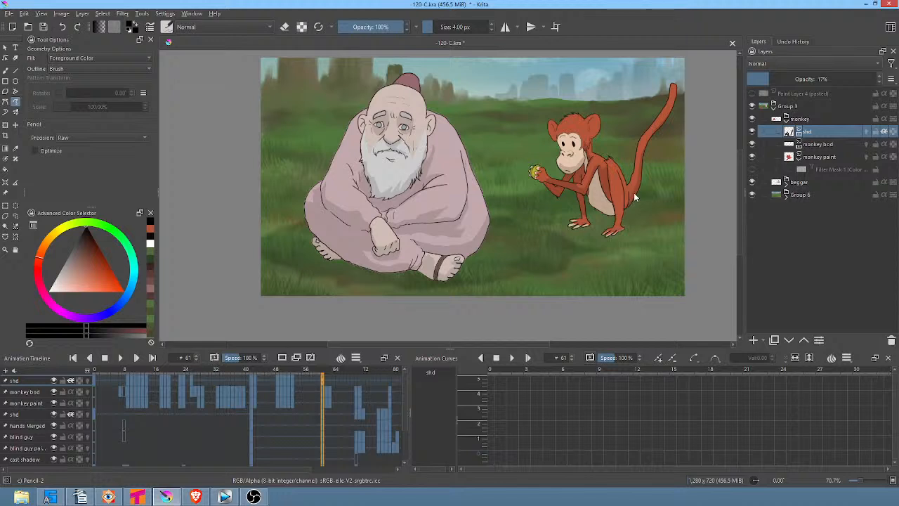
drag(634, 191, 623, 210)
drag(634, 162, 655, 196)
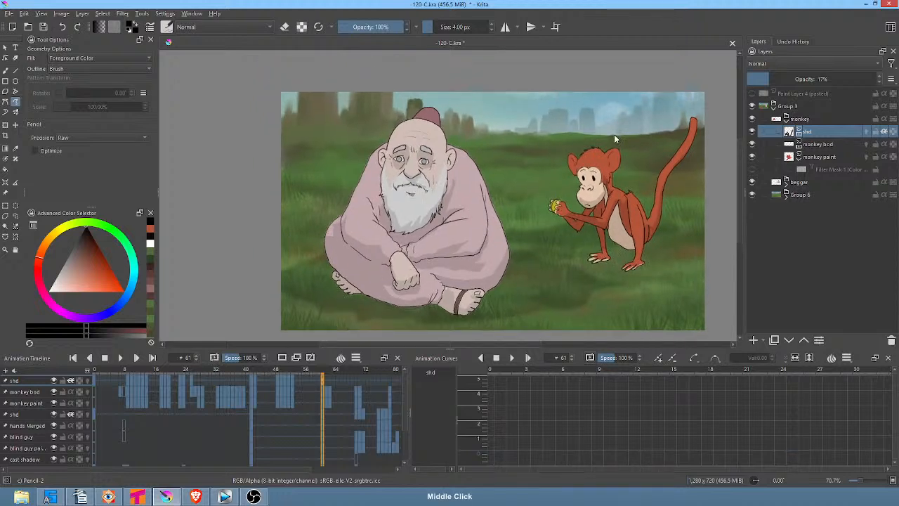
drag(616, 151, 611, 166)
Clear the shd layer's content on frame 62 and shade the squatting monkey's tail, lower back and hind leg
key(Right)
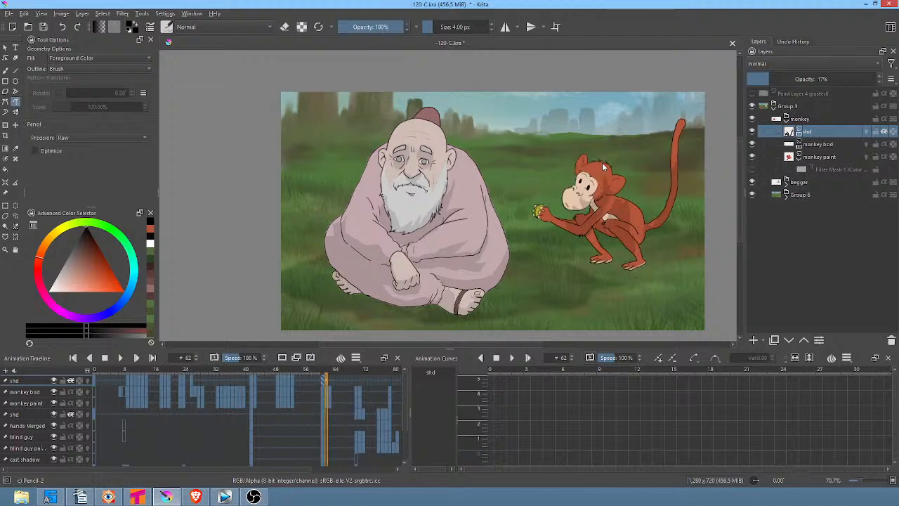
key(Delete)
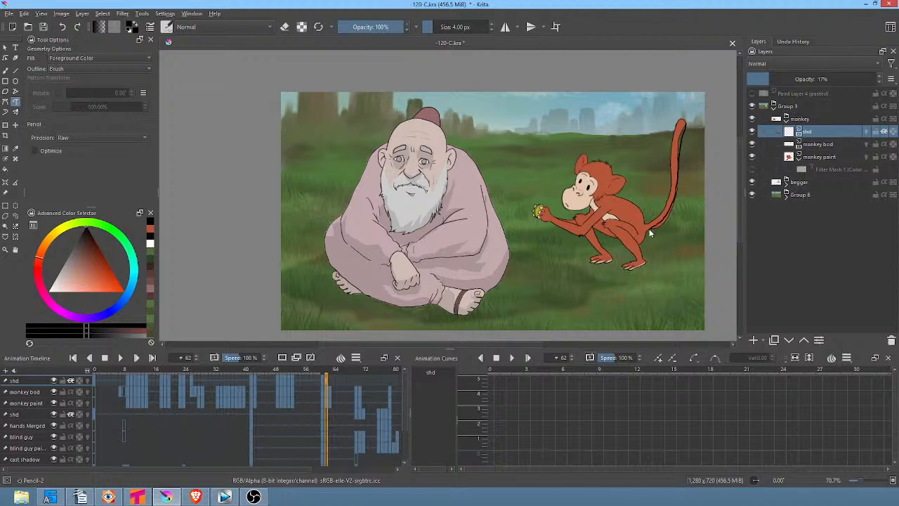
drag(680, 124, 675, 166)
mouse_move(626, 228)
mouse_down()
mouse_move(651, 250)
mouse_move(654, 228)
mouse_up()
drag(628, 266, 624, 270)
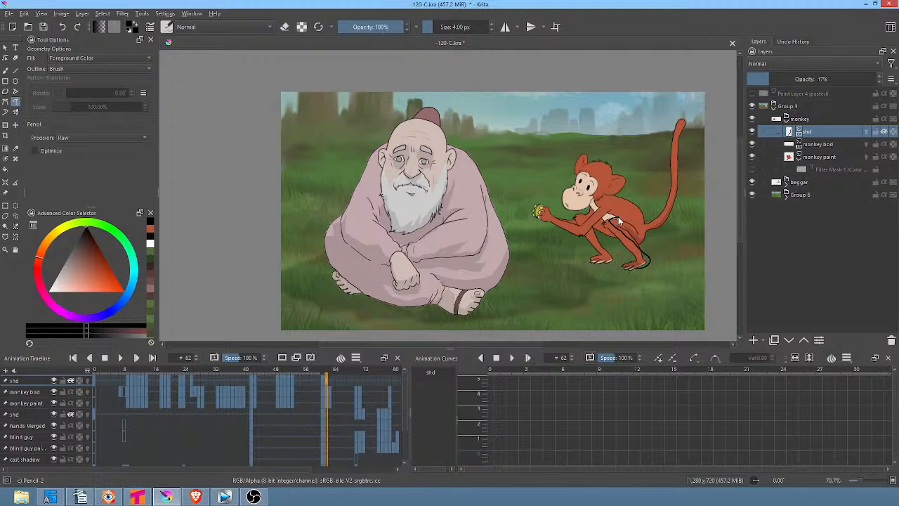
Shade the monkey's belly, muzzle, neck and outstretched arm on frame 62
mouse_move(617, 212)
mouse_down()
mouse_move(595, 231)
mouse_move(623, 253)
mouse_up()
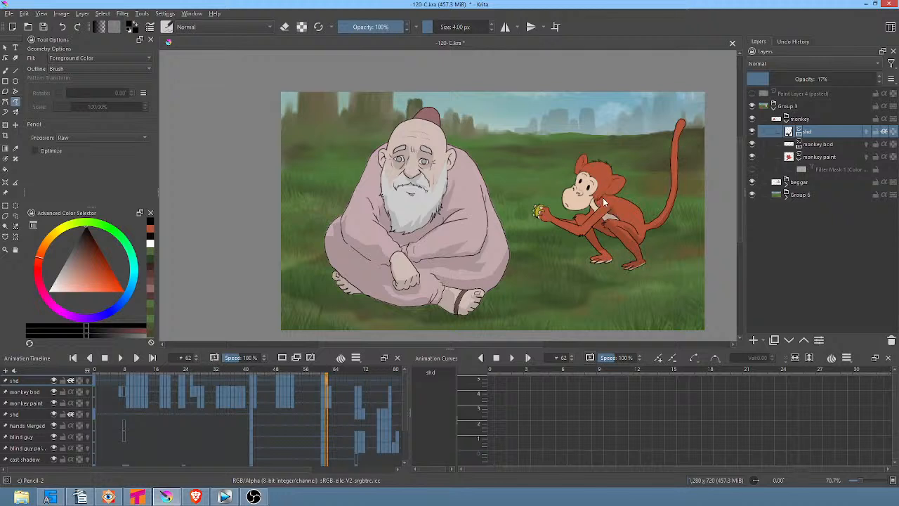
mouse_move(595, 203)
mouse_down()
mouse_move(564, 209)
mouse_move(581, 216)
mouse_move(571, 219)
mouse_move(580, 224)
mouse_move(605, 195)
mouse_up()
mouse_move(577, 229)
mouse_down()
mouse_move(548, 217)
mouse_move(565, 232)
mouse_up()
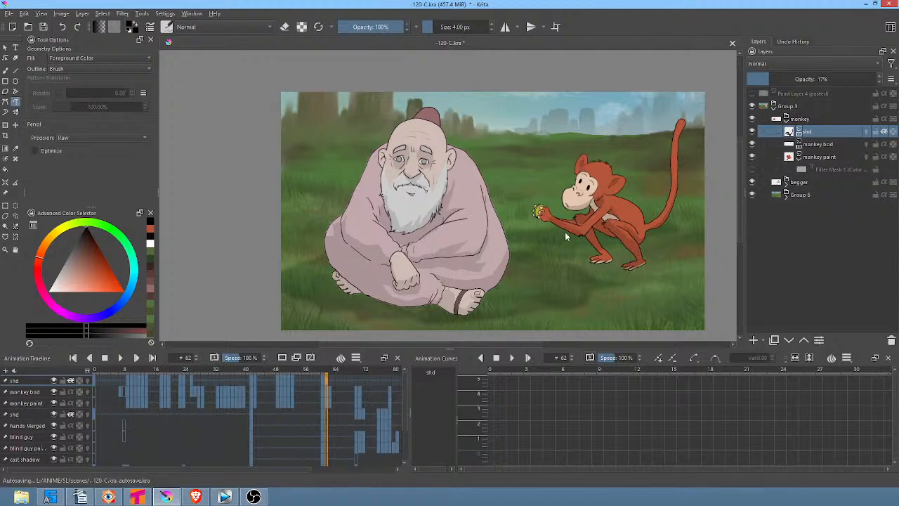
Clear the shd layer's content on frame 63 and shade the kneeling monkey's tail and bent legs
key(period)
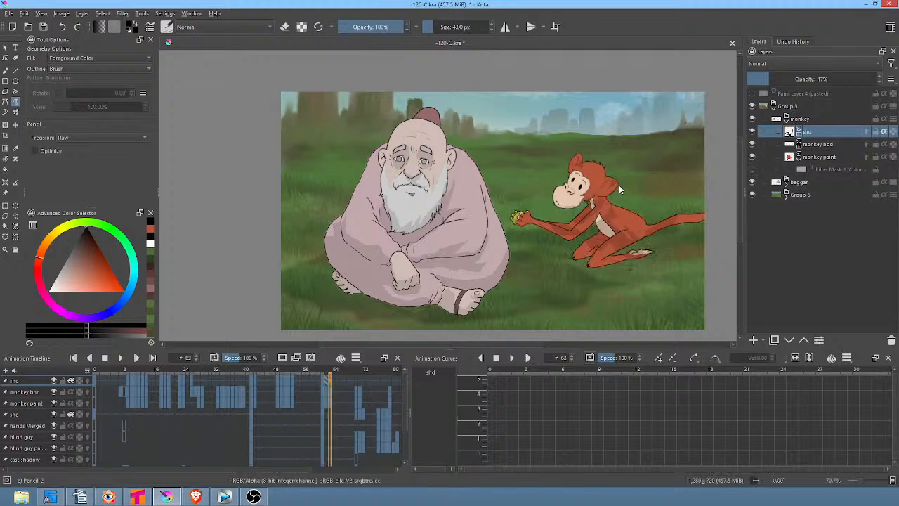
key(Delete)
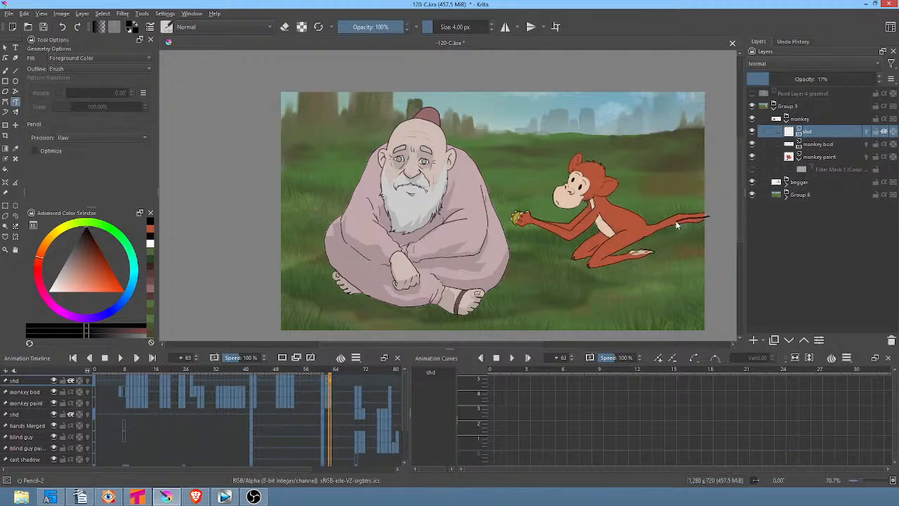
drag(709, 223, 706, 224)
mouse_move(608, 262)
mouse_down()
mouse_move(629, 262)
mouse_move(660, 236)
mouse_up()
mouse_move(616, 227)
mouse_down()
mouse_move(597, 223)
mouse_move(580, 246)
mouse_move(590, 260)
mouse_move(599, 254)
mouse_up()
Shade the kneeling monkey's arm, chest and face on frame 63, checking the shading against frame 62
drag(630, 207, 656, 235)
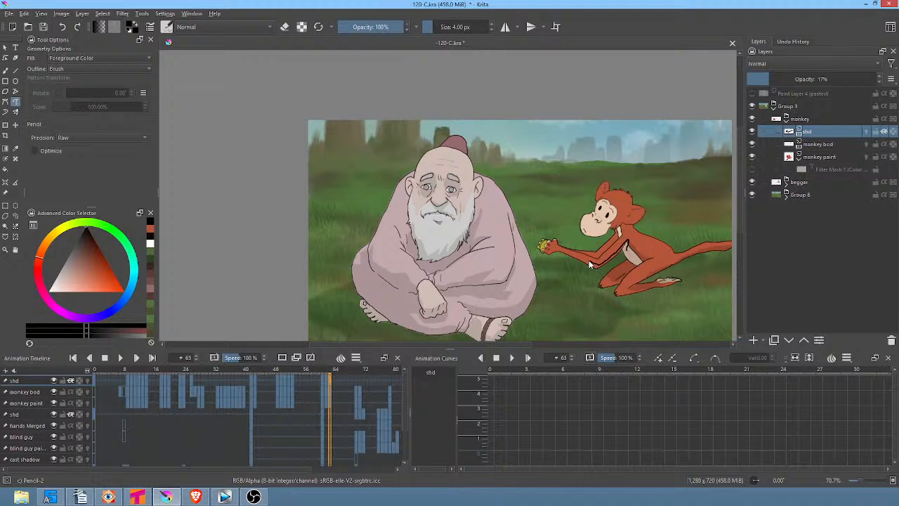
drag(604, 279, 625, 254)
mouse_move(612, 226)
mouse_down()
mouse_move(583, 248)
mouse_move(594, 258)
mouse_move(612, 243)
mouse_up()
key(Right)
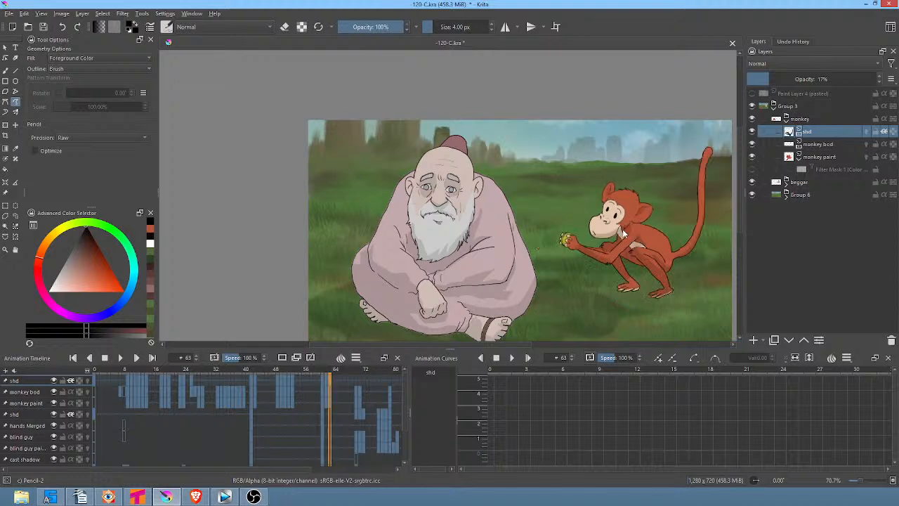
key(Left)
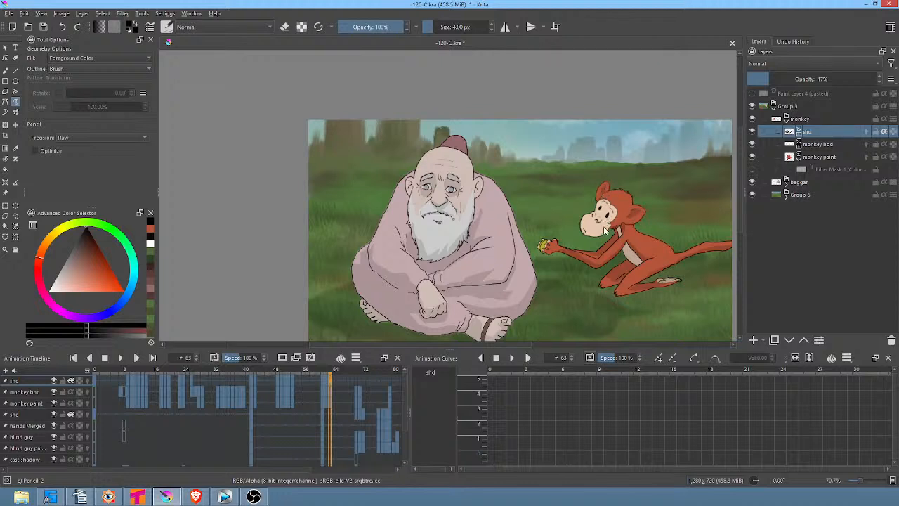
Clear the shd layer's content on frame 70 and shade the monkey's head, back and outstretched arms
key(space)
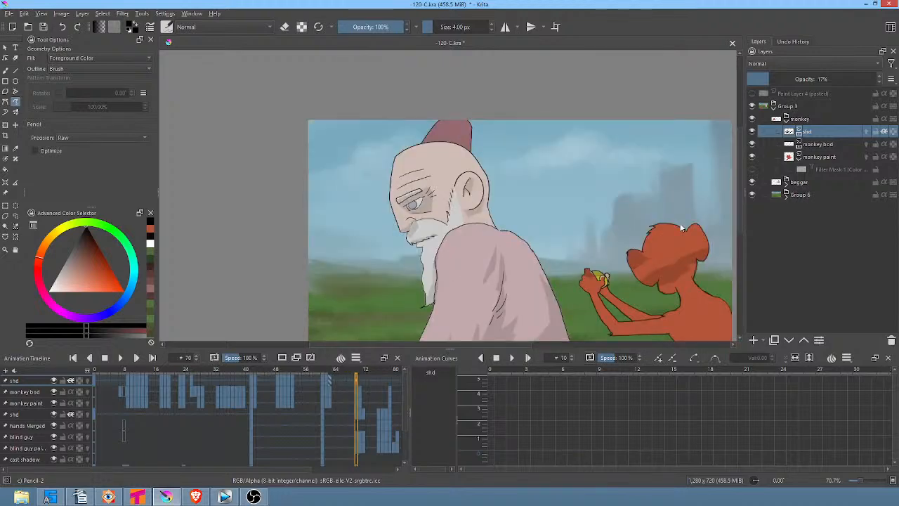
mouse_move(681, 227)
mouse_down()
mouse_move(651, 202)
mouse_move(606, 210)
mouse_move(639, 229)
mouse_move(638, 246)
mouse_move(635, 253)
mouse_move(624, 238)
mouse_move(627, 256)
mouse_move(604, 273)
mouse_move(588, 258)
mouse_move(572, 276)
mouse_move(581, 296)
mouse_move(611, 297)
mouse_move(642, 266)
mouse_move(633, 172)
mouse_up()
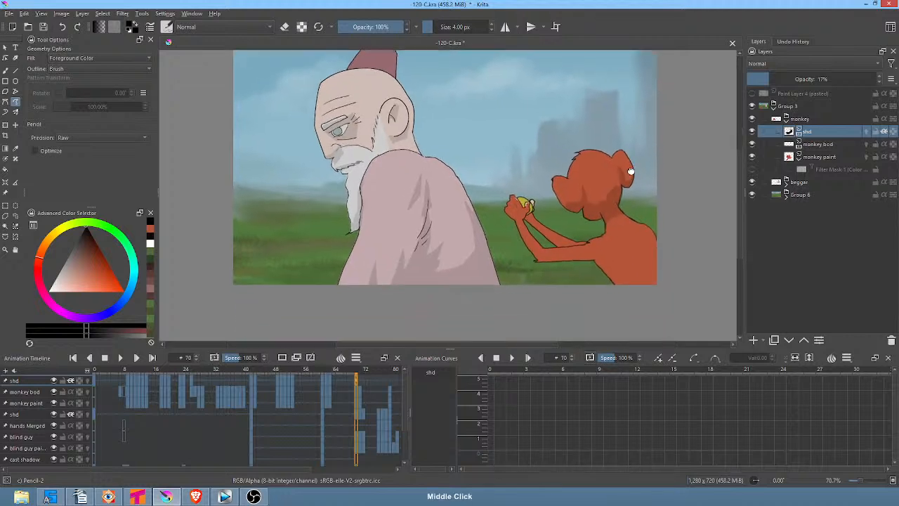
drag(638, 292, 584, 254)
drag(537, 269, 539, 285)
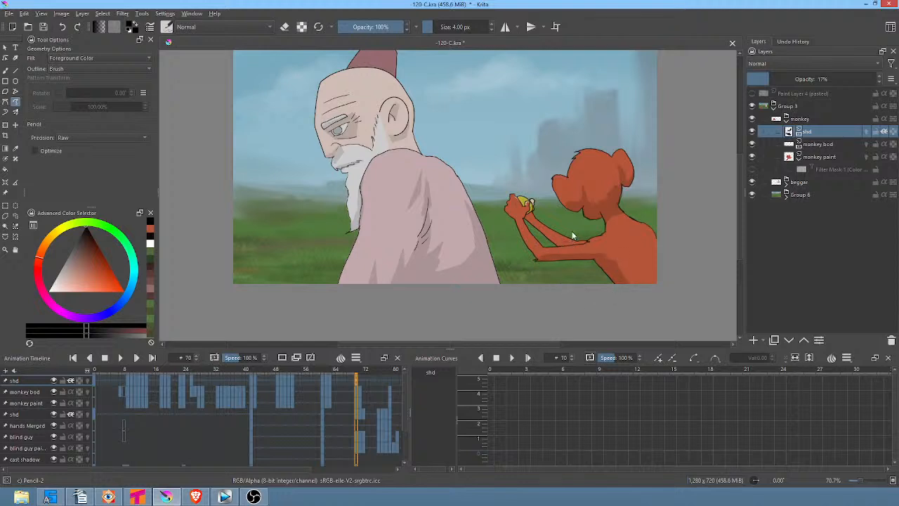
mouse_move(549, 229)
mouse_down()
mouse_move(532, 215)
mouse_move(542, 229)
mouse_up()
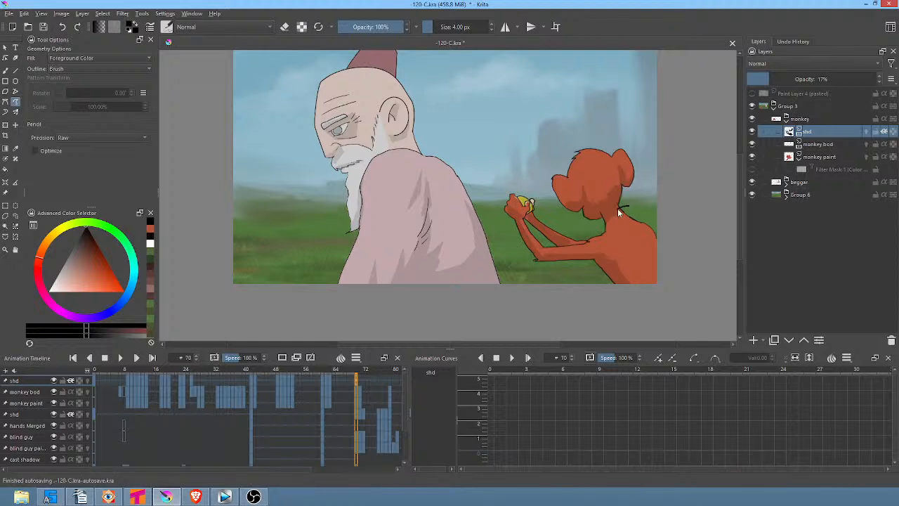
drag(606, 215, 628, 207)
middle_click(637, 177)
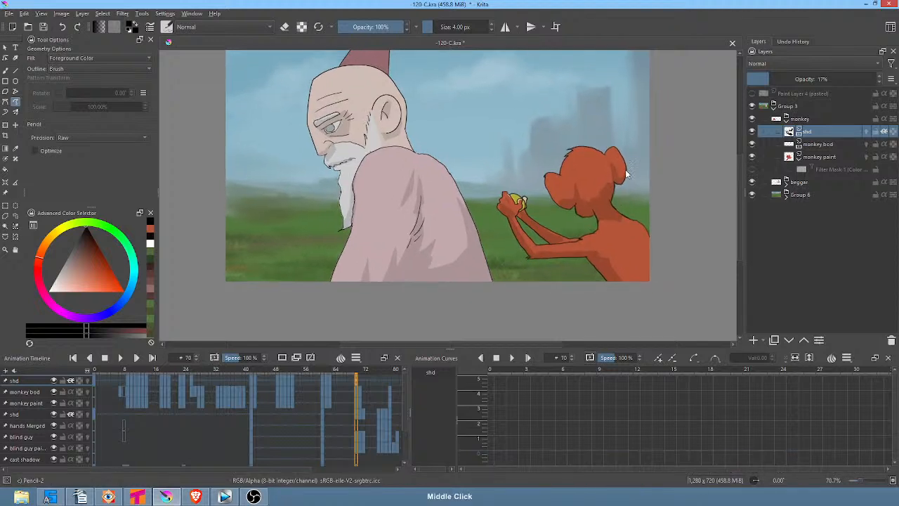
Clear the shd layer's content on frame 71 and shade the monkey's head and muzzle
click(359, 380)
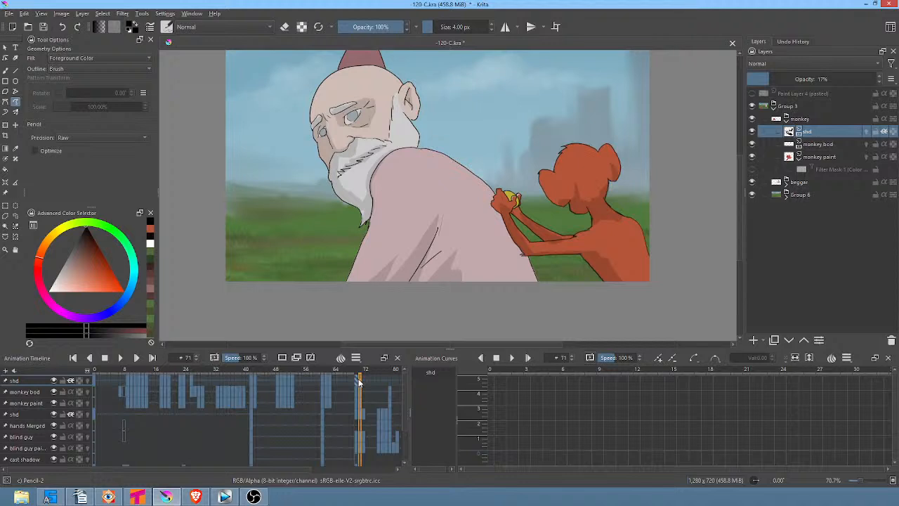
key(Delete)
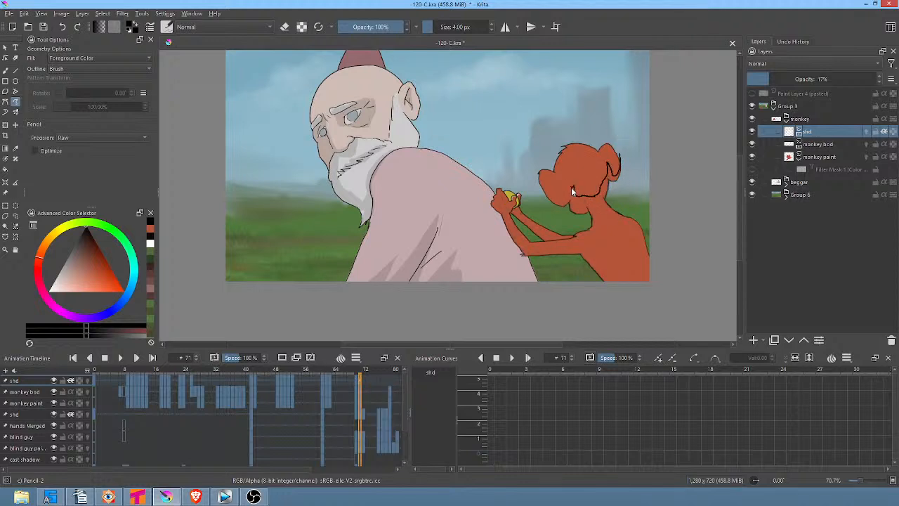
drag(572, 191, 554, 201)
Shade the monkey's lower back and the undersides of its outstretched arms on frame 71
mouse_move(584, 225)
mouse_down()
mouse_move(634, 181)
mouse_move(639, 141)
mouse_up()
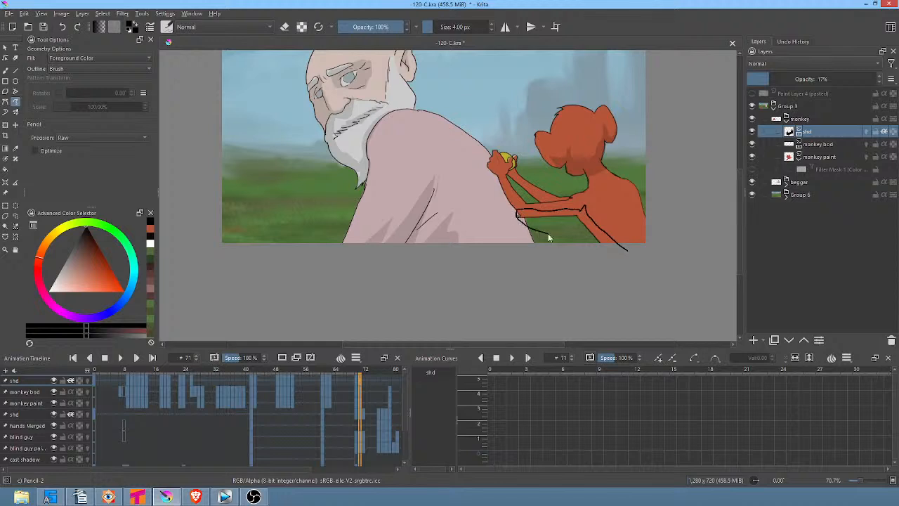
key(ctrl+z)
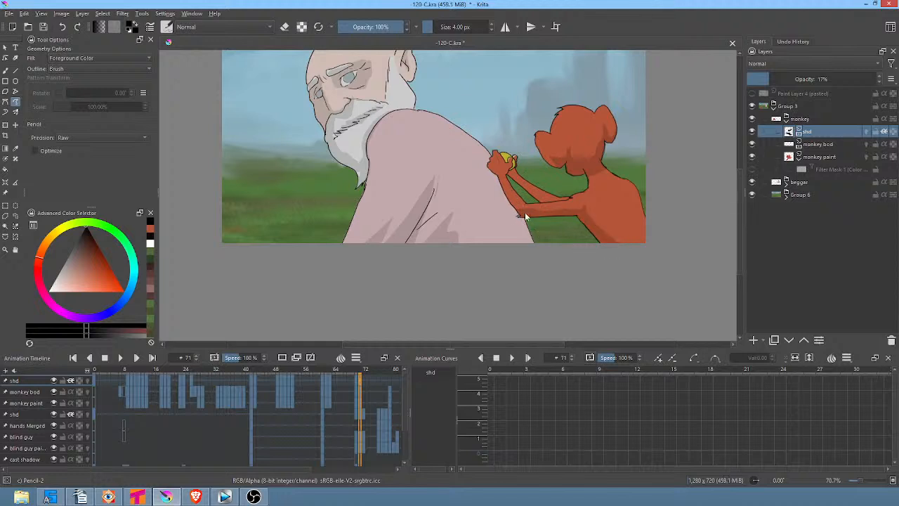
mouse_move(524, 214)
mouse_down()
mouse_move(498, 172)
mouse_move(526, 223)
mouse_up()
drag(548, 171, 616, 161)
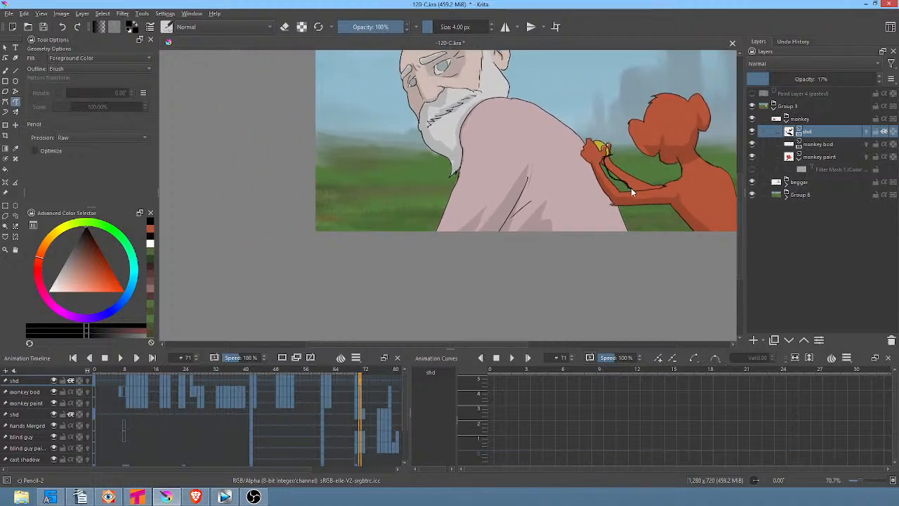
key(ctrl+z)
key(ctrl+z)
drag(688, 152, 667, 152)
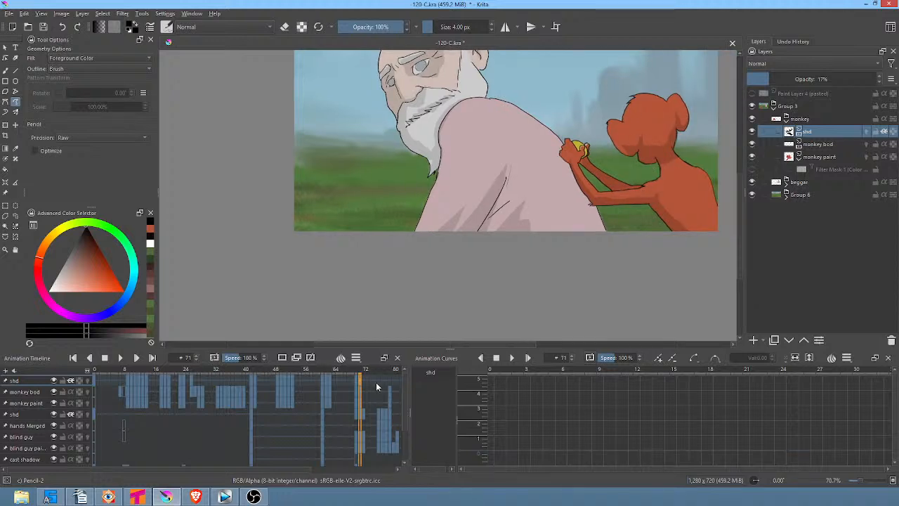
Compare the monkey's shading on frame 71 with frames 70 and 73 and touch up the muzzle
key(period)
key(period)
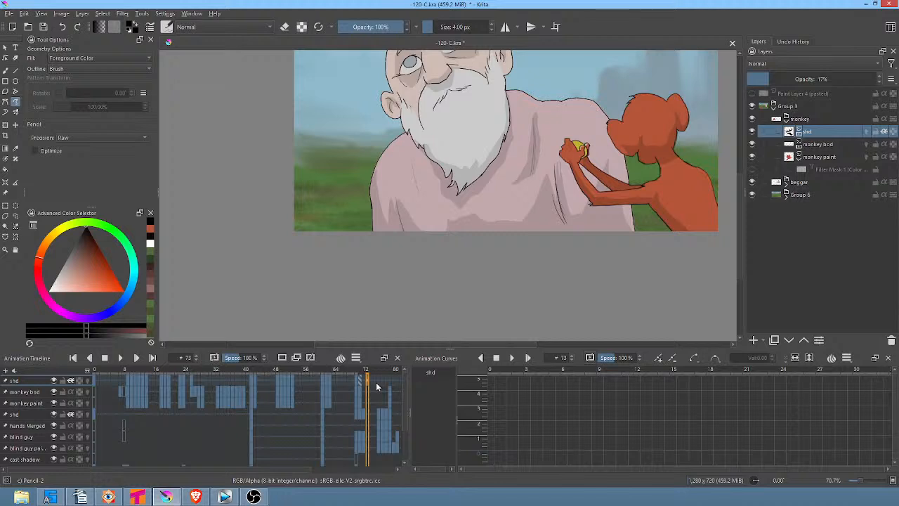
key(comma)
key(comma)
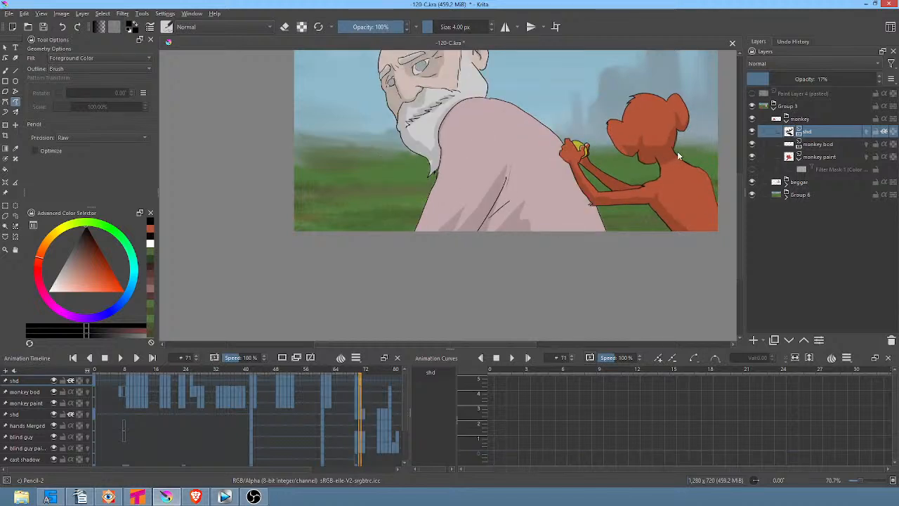
drag(678, 151, 665, 157)
key(ctrl+z)
middle_click(677, 158)
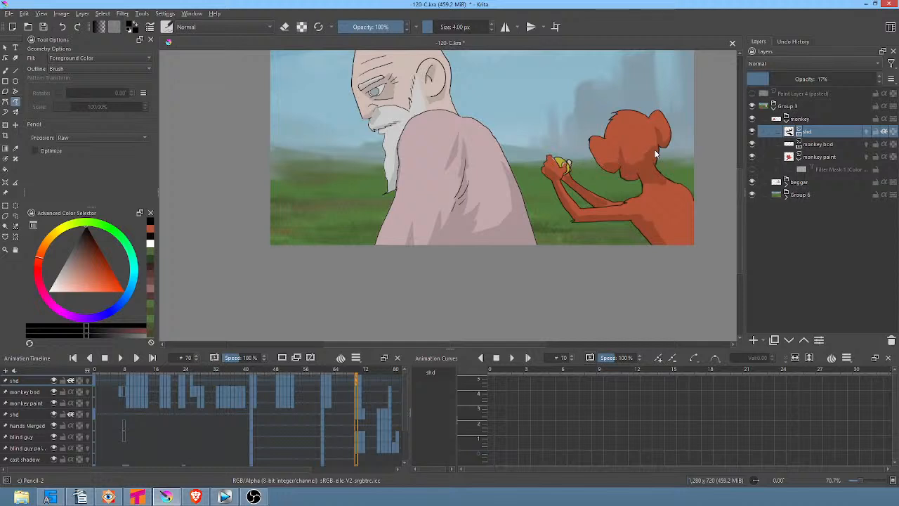
drag(607, 164, 589, 158)
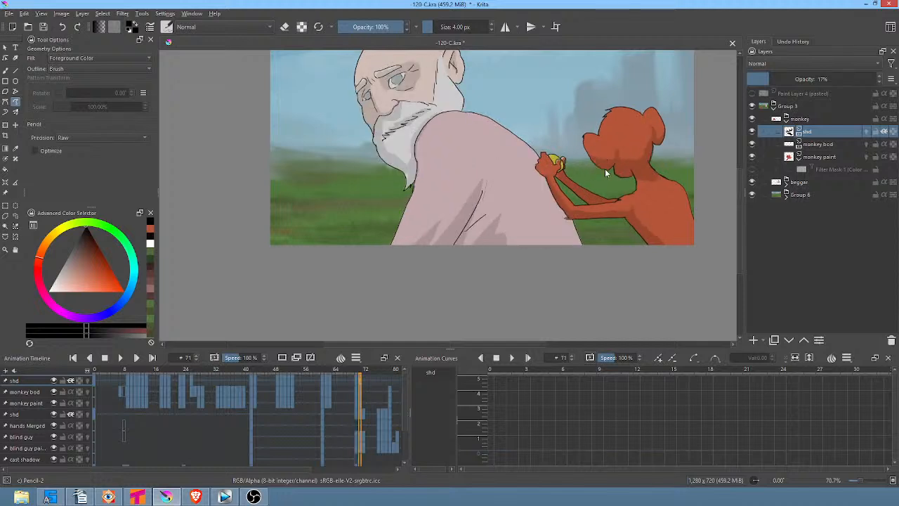
Step through frames 72 to 79 and examine the monkey's shading beside the beggar
middle_click(673, 132)
key(.)
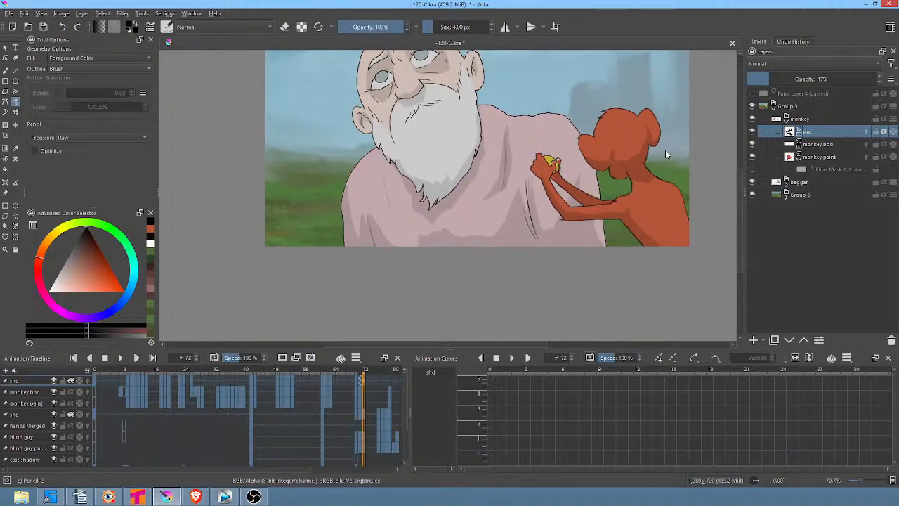
key(period)
key(period)
key(period)
key(period)
key(period)
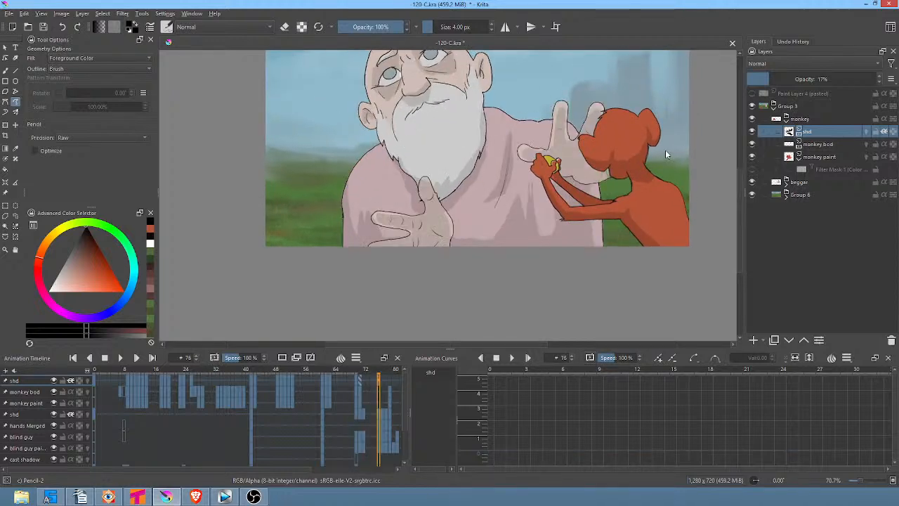
key(period)
key(period)
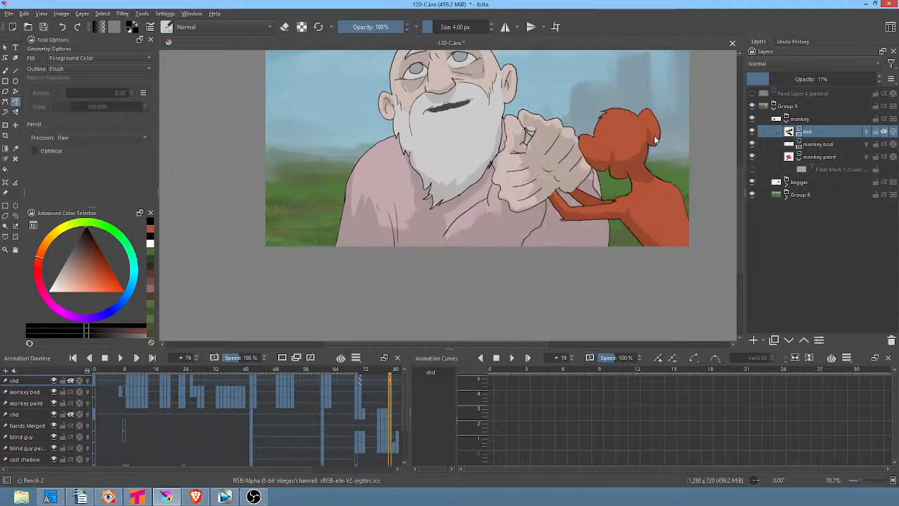
drag(655, 140, 609, 217)
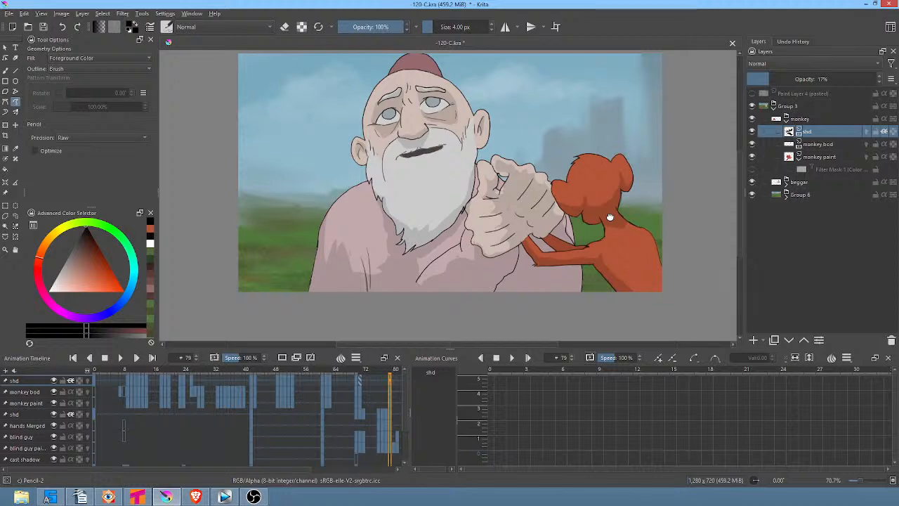
drag(342, 407, 293, 399)
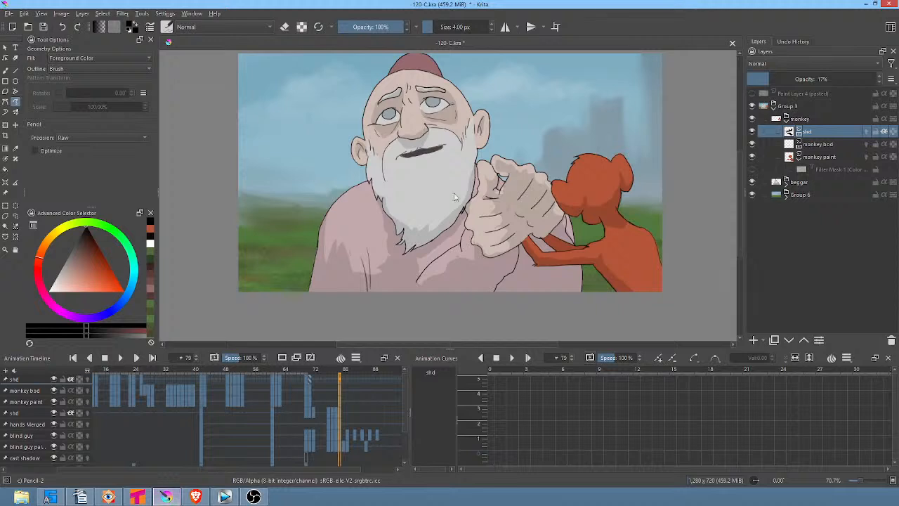
drag(580, 166, 536, 141)
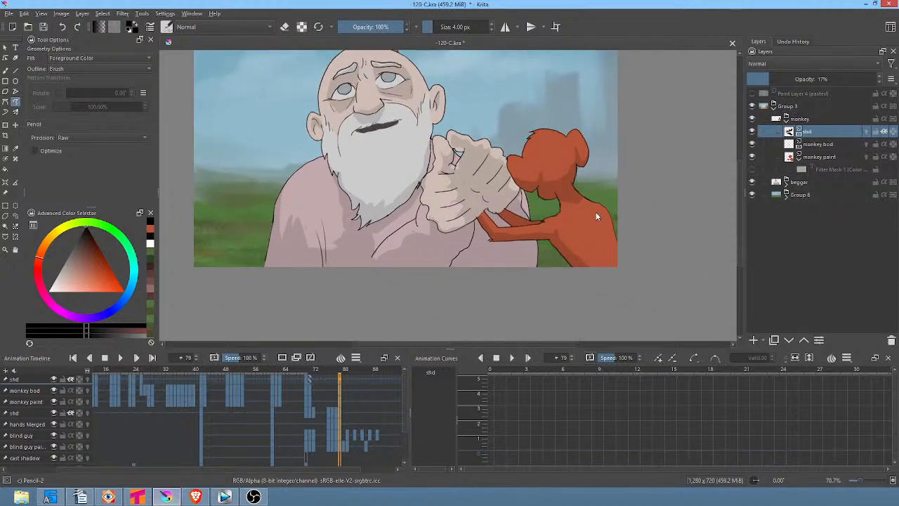
drag(607, 139, 638, 185)
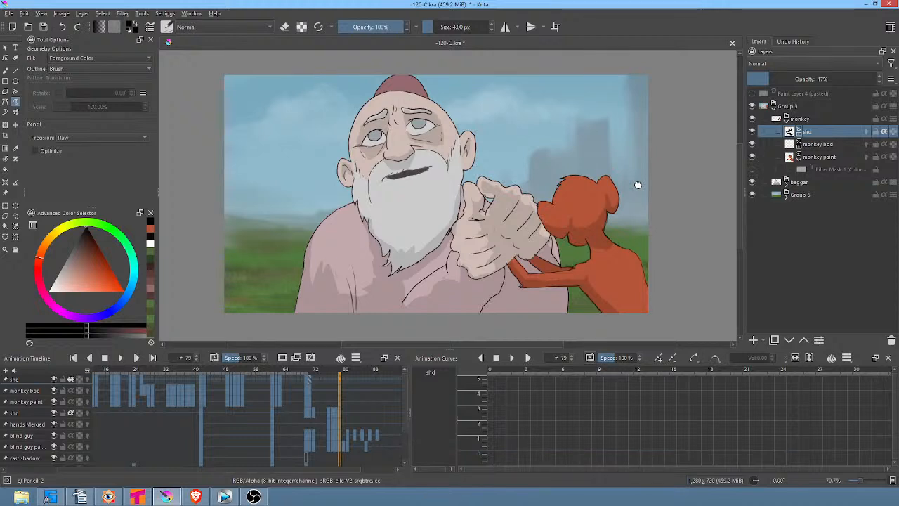
Go to frame 54 and add a paint layer named "cast shadow" directly below the monkey paint layer
drag(346, 373, 246, 398)
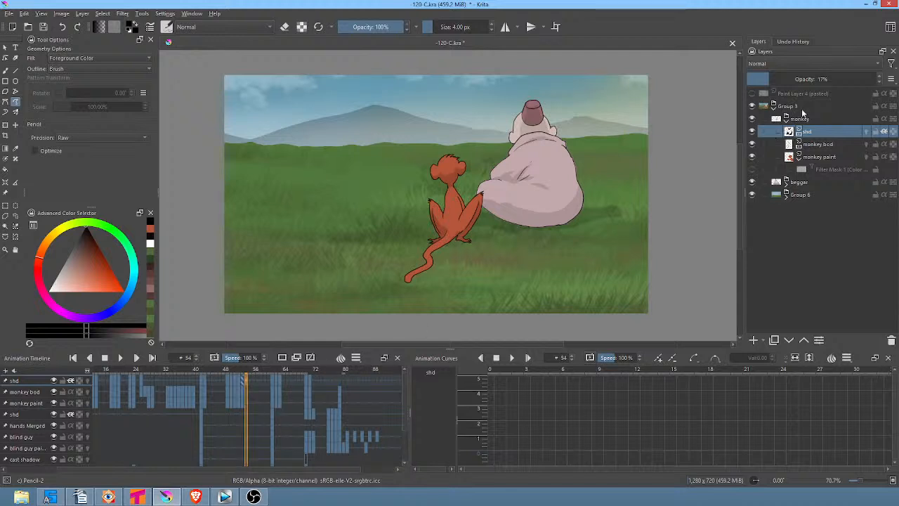
click(804, 161)
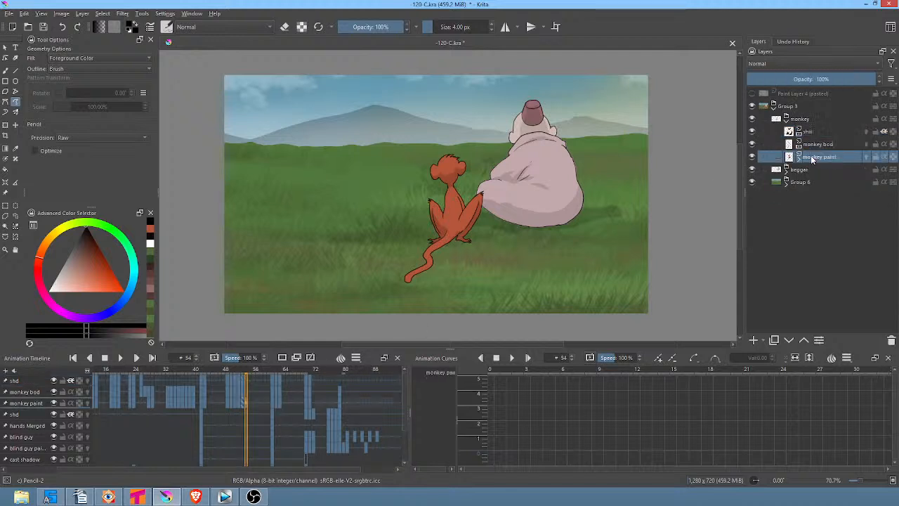
click(813, 160)
click(754, 341)
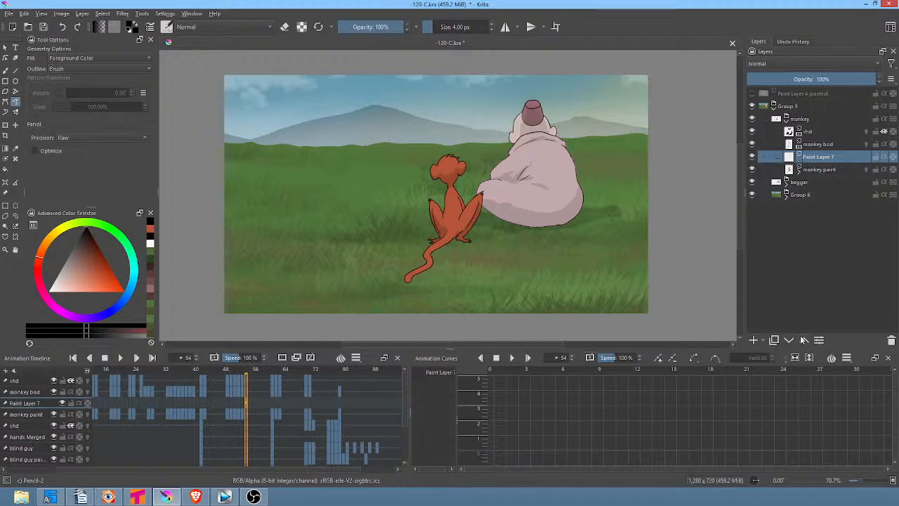
click(788, 341)
double_click(816, 171)
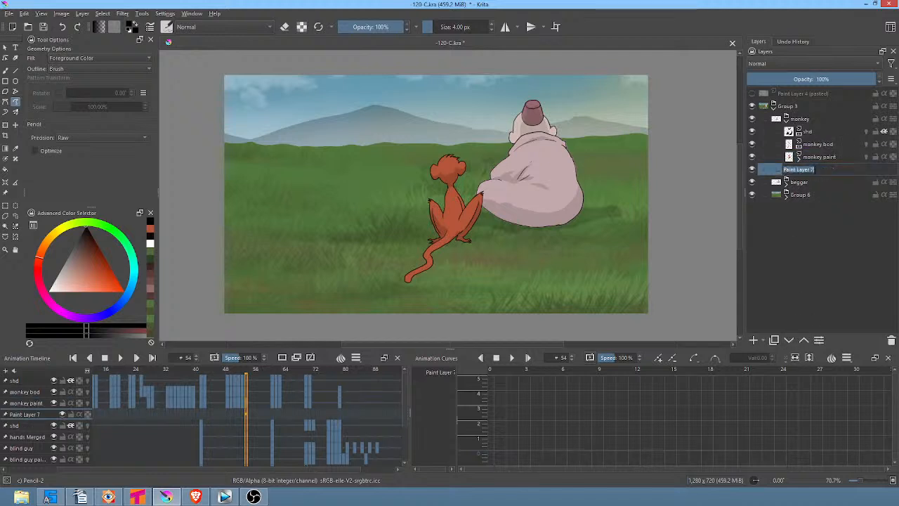
text(cast shadow)
key(Return)
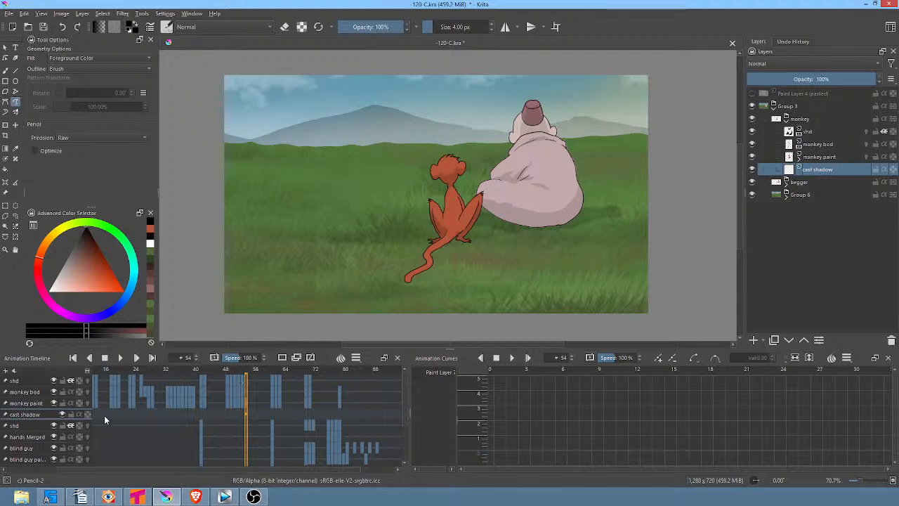
Find frame 9, where the monkey's arms reach into the shot, and add a keyframe there on the cast shadow layer
scroll(185, 432, left, 5)
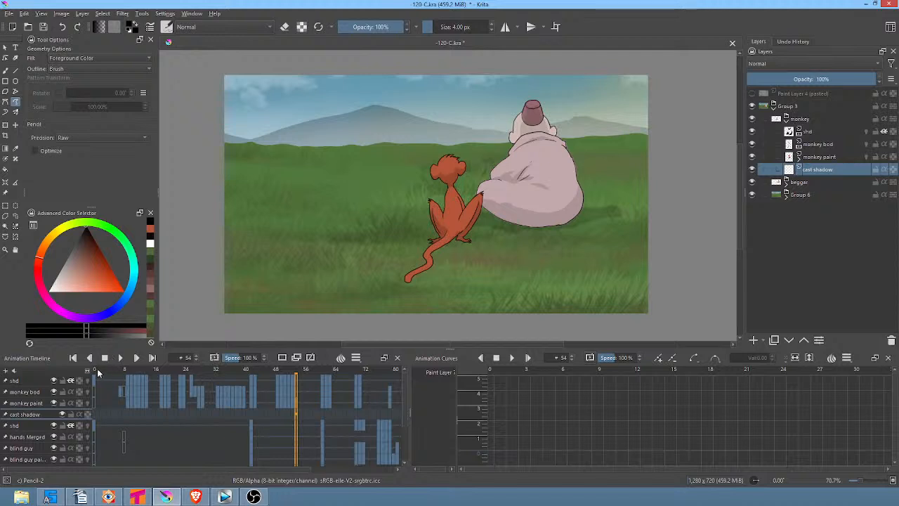
click(93, 370)
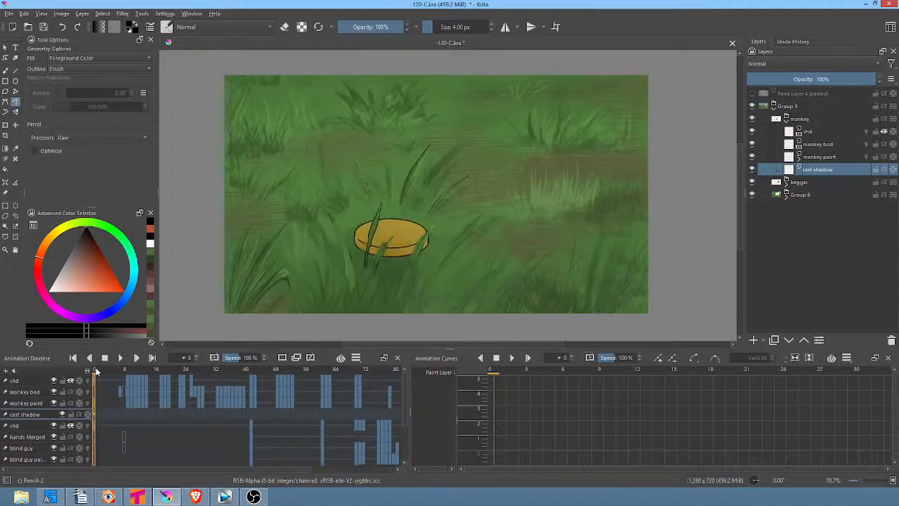
drag(98, 370, 117, 371)
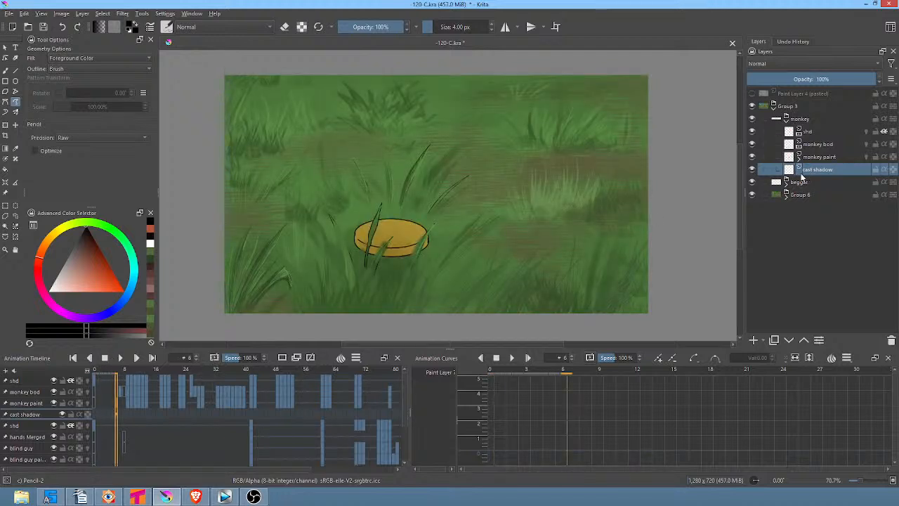
drag(102, 370, 124, 373)
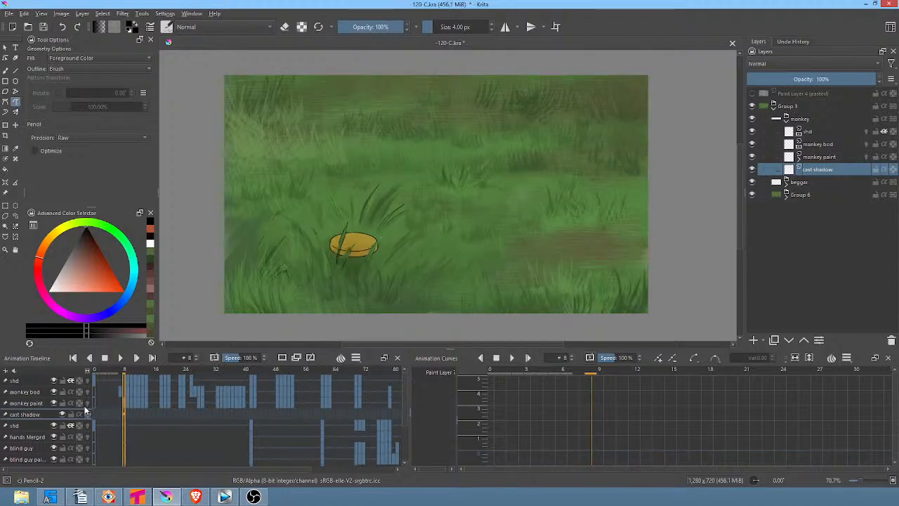
click(120, 417)
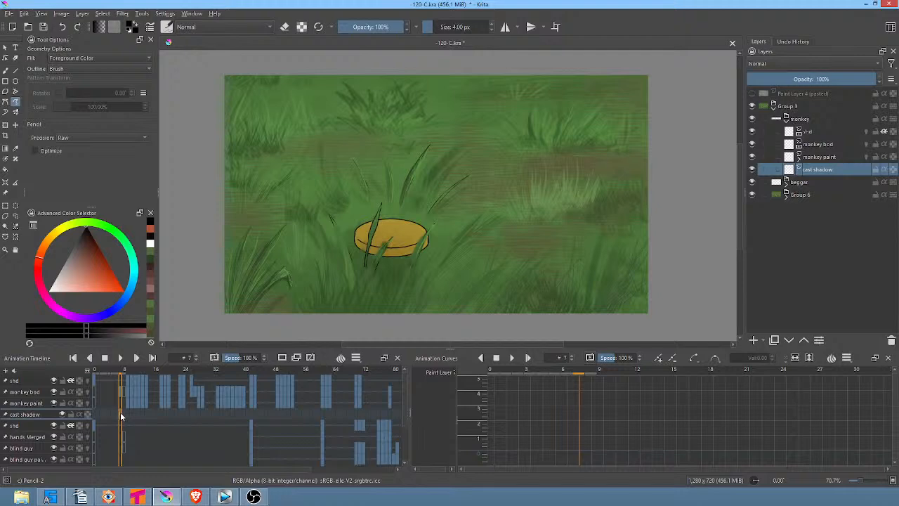
click(123, 418)
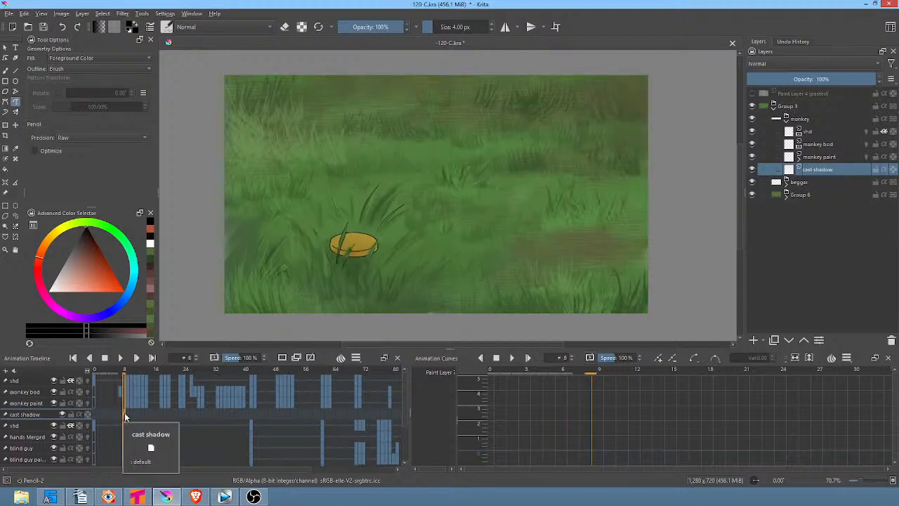
click(128, 417)
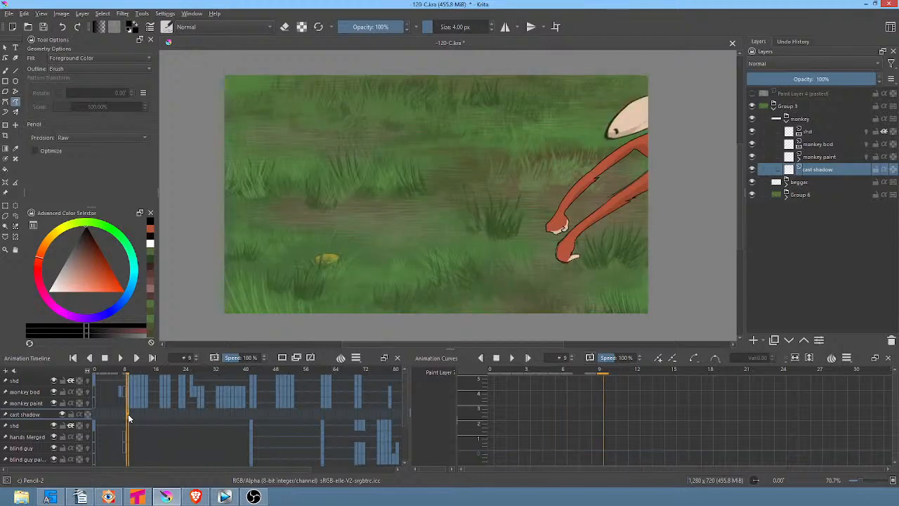
click(129, 414)
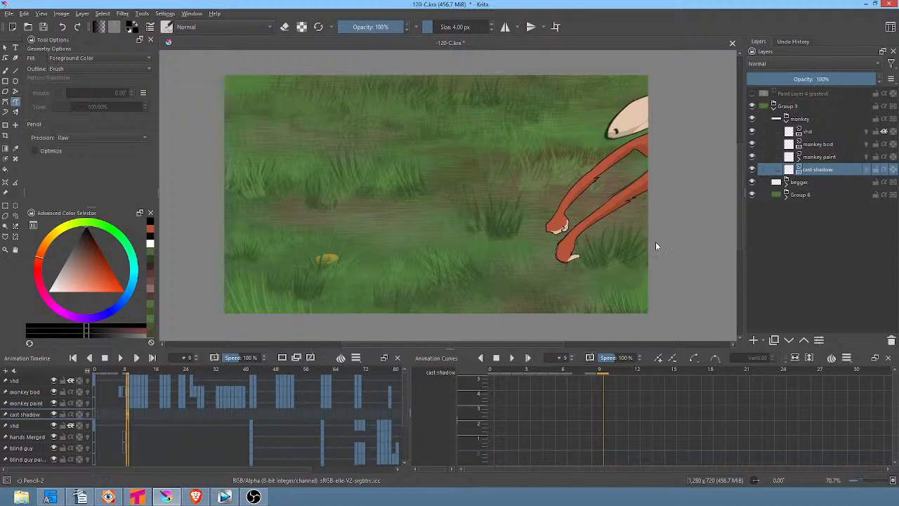
Paint solid black ground shadows on frame 9, running from the monkey's two hands to the frame edge
mouse_move(655, 244)
mouse_down()
mouse_move(563, 256)
mouse_move(564, 266)
mouse_move(658, 258)
mouse_up()
mouse_move(656, 211)
mouse_down()
mouse_move(581, 225)
mouse_move(634, 233)
mouse_move(682, 221)
mouse_up()
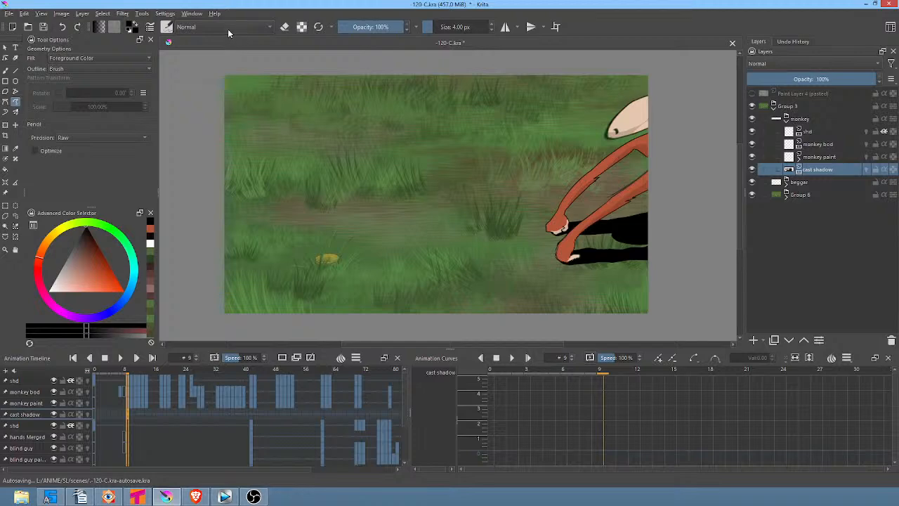
Blur frame 9's cast shadow with a horizontal and vertical radius of 10 and reduce the cast shadow layer's opacity to 29%
click(123, 13)
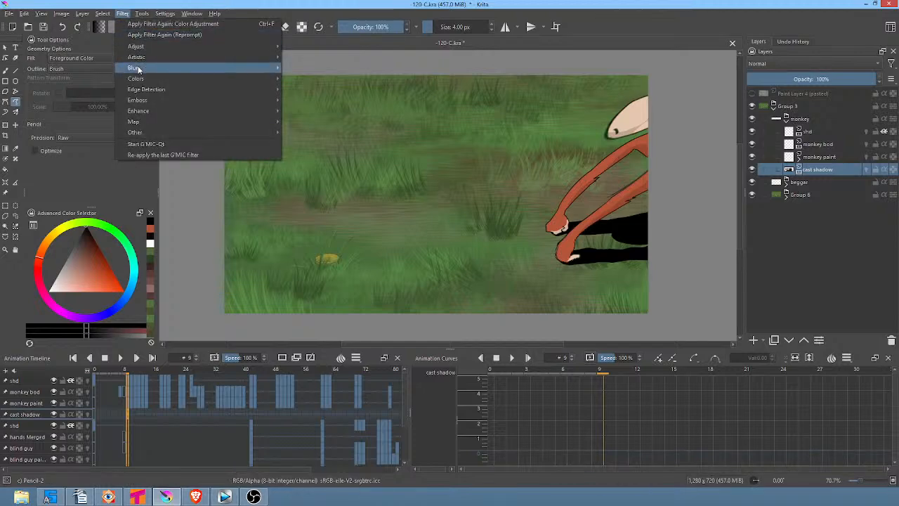
mouse_move(268, 73)
click(302, 68)
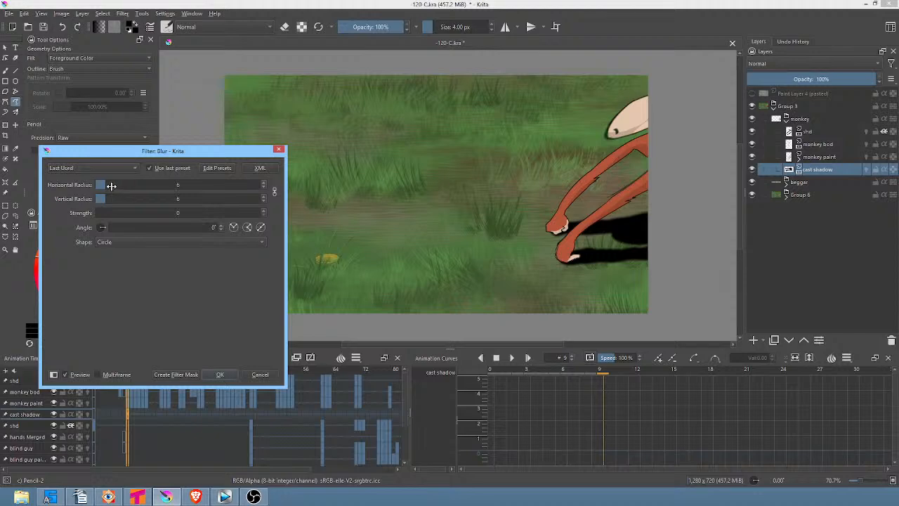
drag(104, 186, 111, 186)
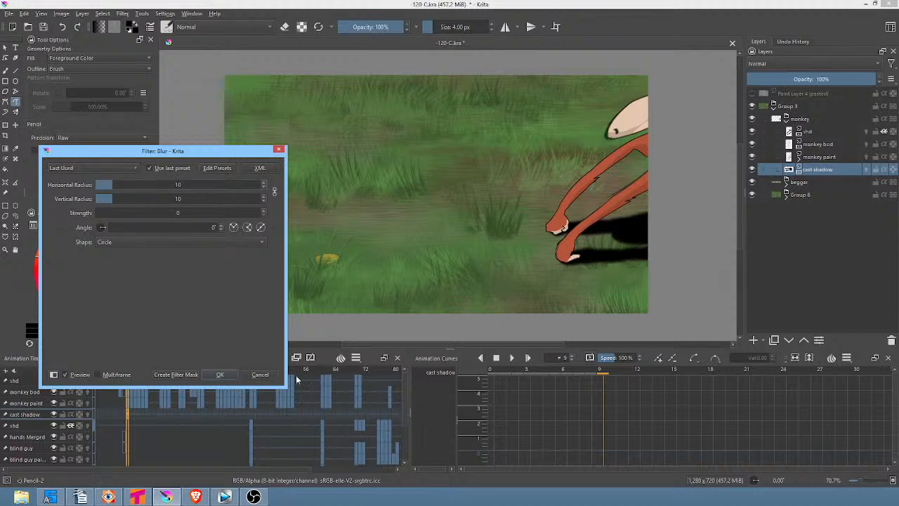
click(222, 373)
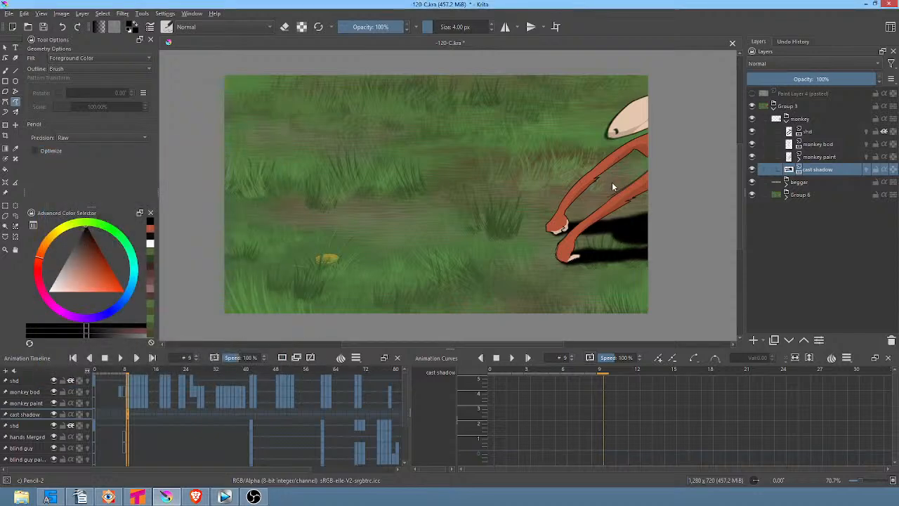
drag(834, 83, 784, 82)
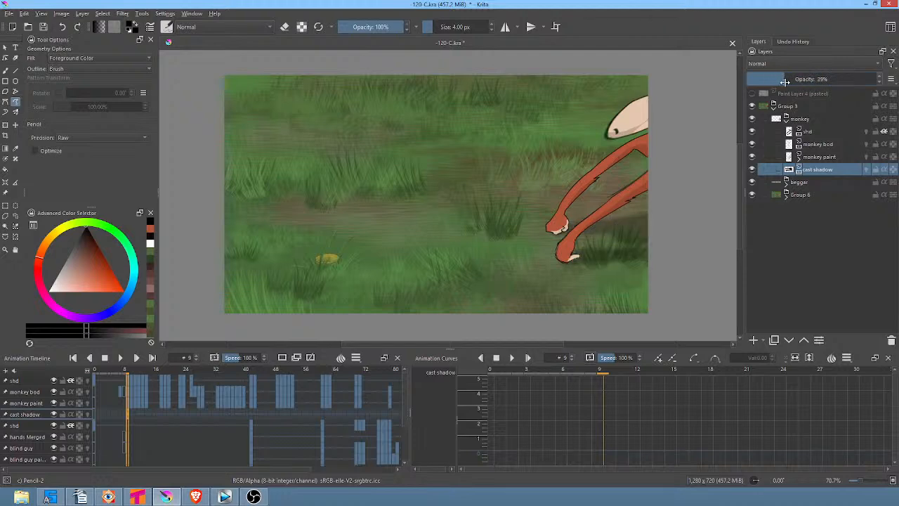
Create an empty cast shadow keyframe on frame 10 and paint the ground shadow trailing from the monkey's hands
click(131, 414)
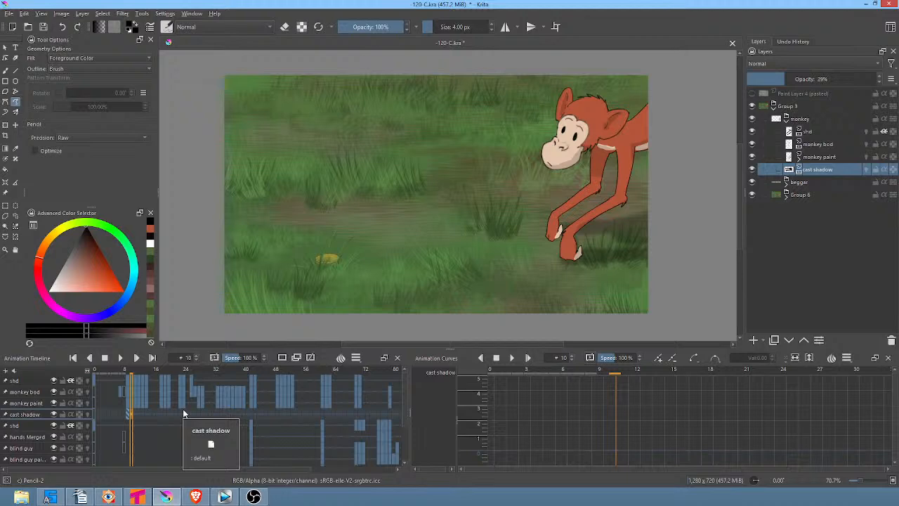
key(Delete)
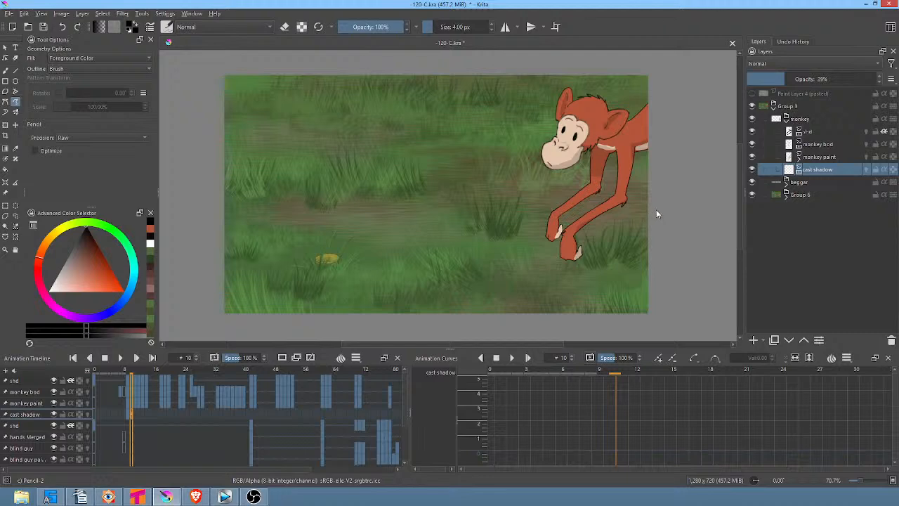
mouse_move(654, 210)
mouse_down()
mouse_move(553, 239)
mouse_move(662, 232)
mouse_move(587, 245)
mouse_move(561, 261)
mouse_move(662, 226)
mouse_up()
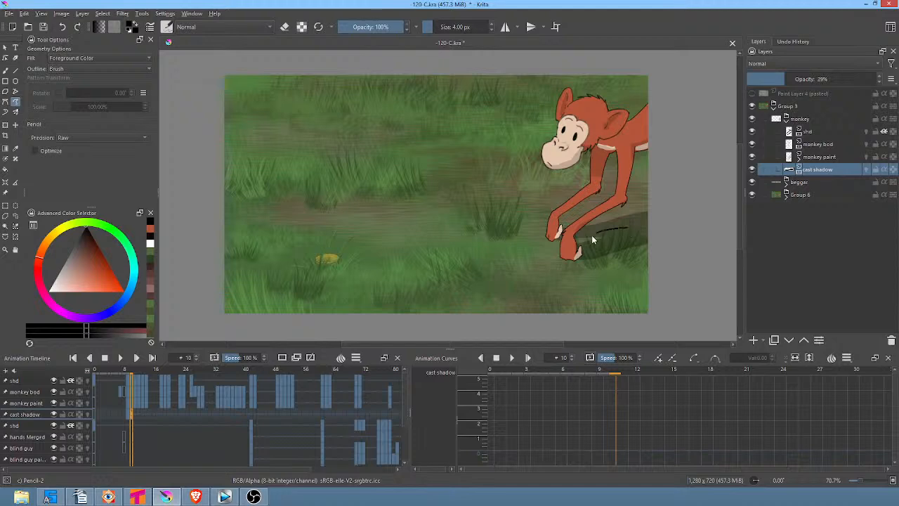
drag(591, 235, 632, 228)
Go to frame 11 and reshape the cast shadow with the Liquify transform to suit the monkey's new arm pose
key(period)
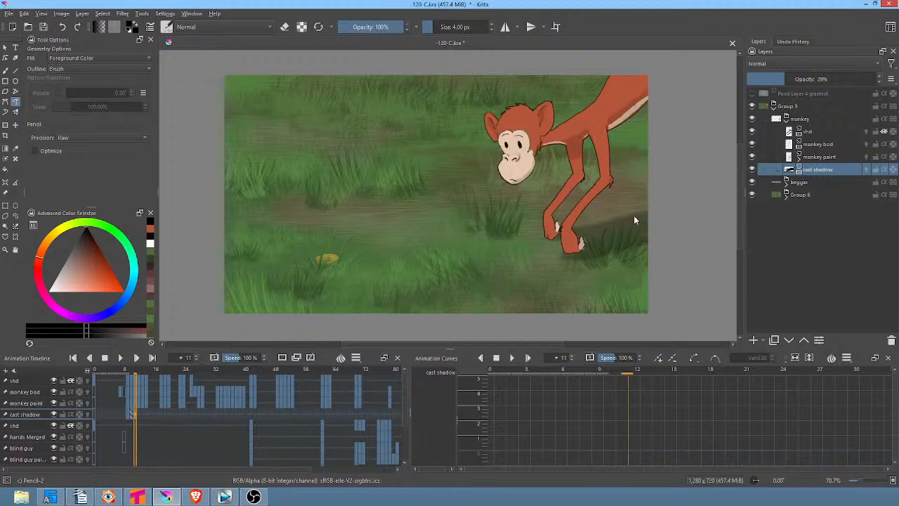
key(ctrl+t)
right_click(638, 234)
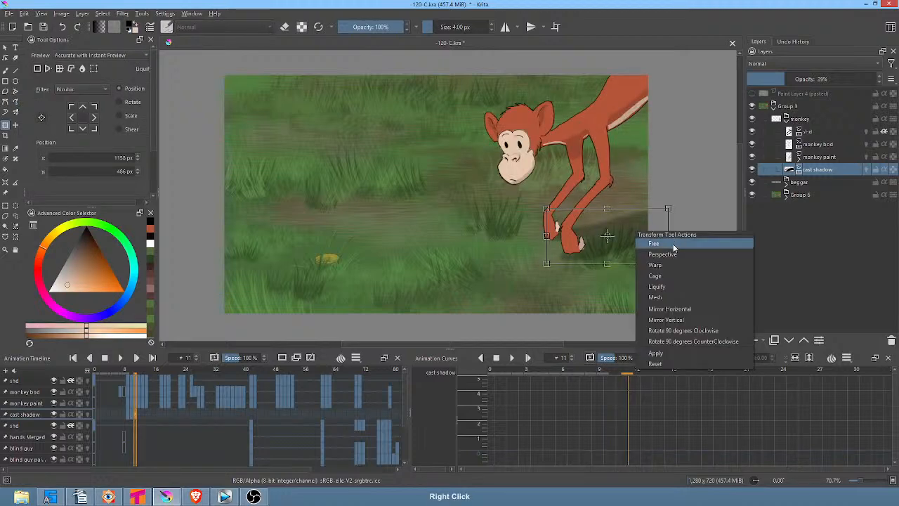
click(656, 285)
shift+drag(631, 252, 691, 243)
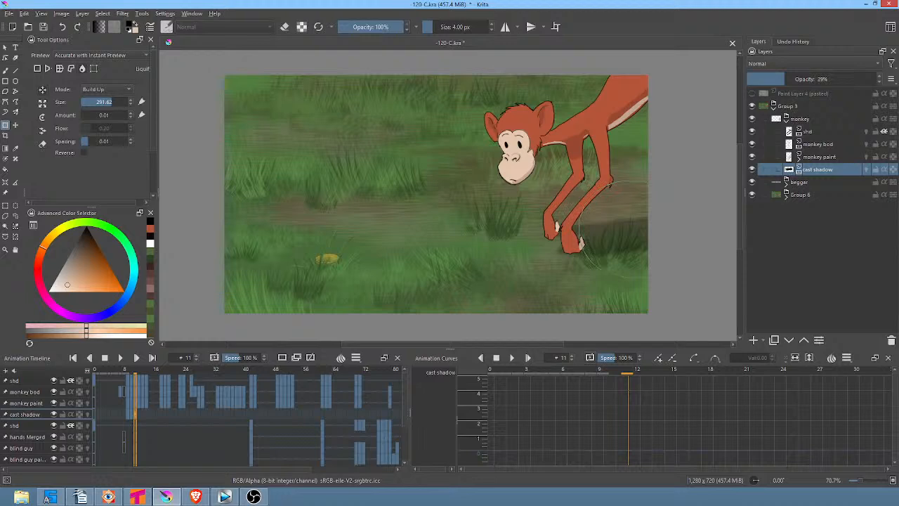
Clear the cast shadow on frame 12 and paint new shadows stretching from the feet to below the monkey's reaching hands
key(Right)
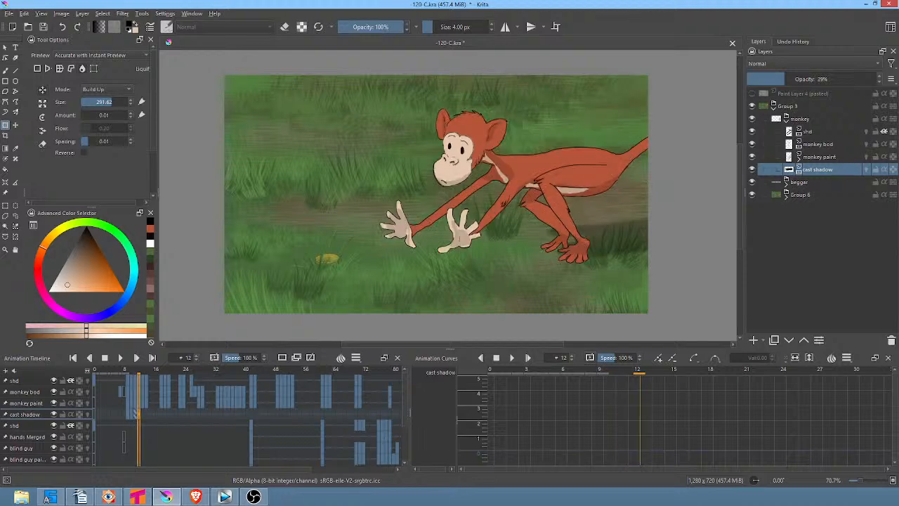
click(618, 235)
key(p)
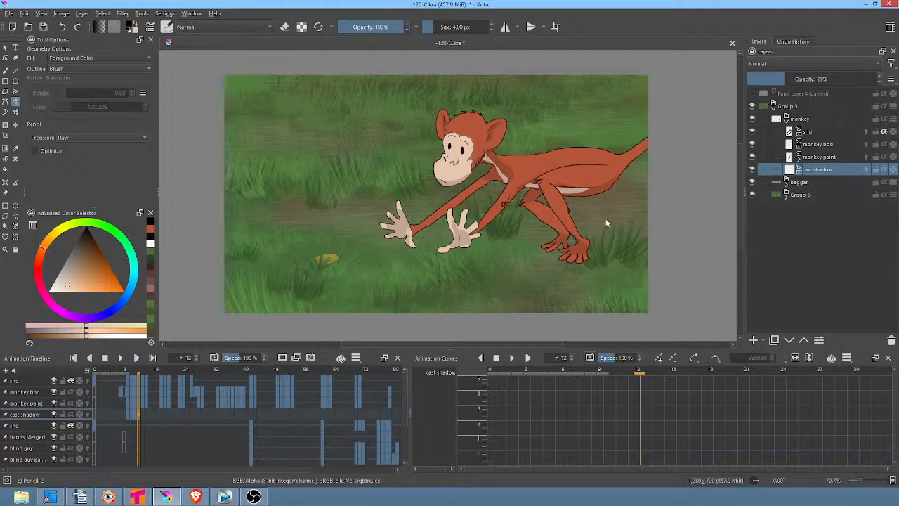
drag(588, 236, 534, 243)
mouse_move(486, 271)
mouse_down()
mouse_move(588, 270)
mouse_move(677, 243)
mouse_move(585, 235)
mouse_up()
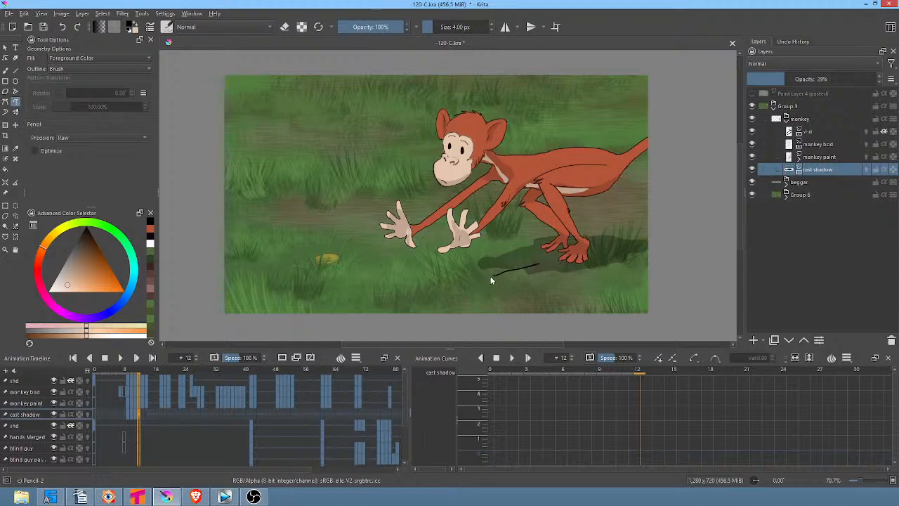
mouse_move(461, 284)
mouse_down()
mouse_move(449, 285)
mouse_move(475, 297)
mouse_move(540, 276)
mouse_move(540, 263)
mouse_move(443, 263)
mouse_up()
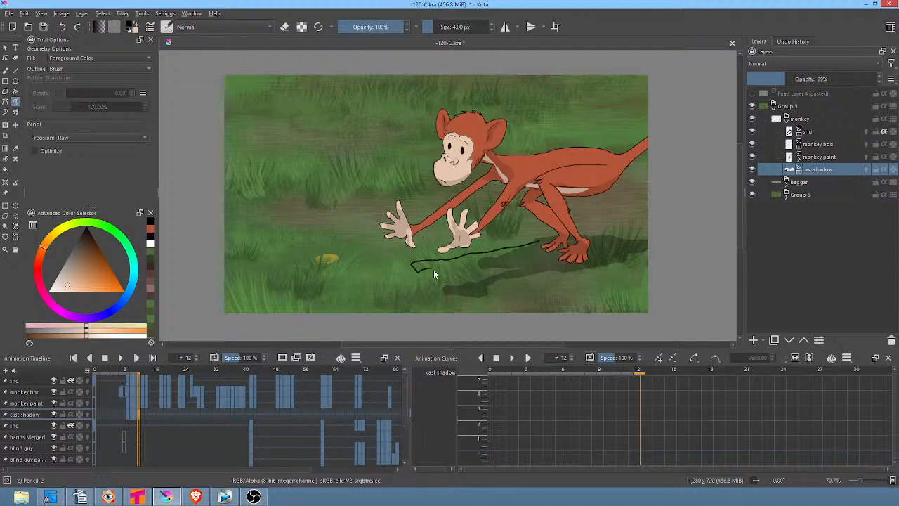
drag(515, 258, 531, 257)
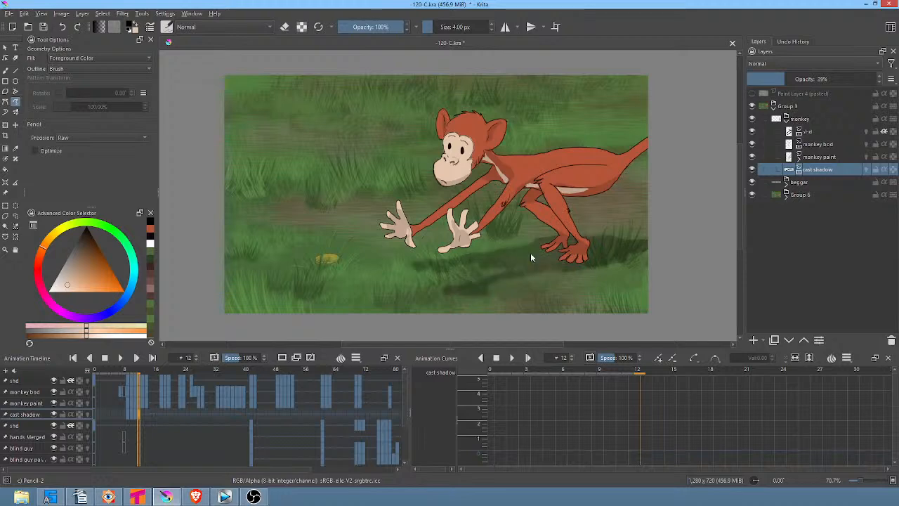
Clear the cast shadow on frame 13 and paint the crouching monkey's ground shadow from its hands along the extended tail
key(period)
key(Delete)
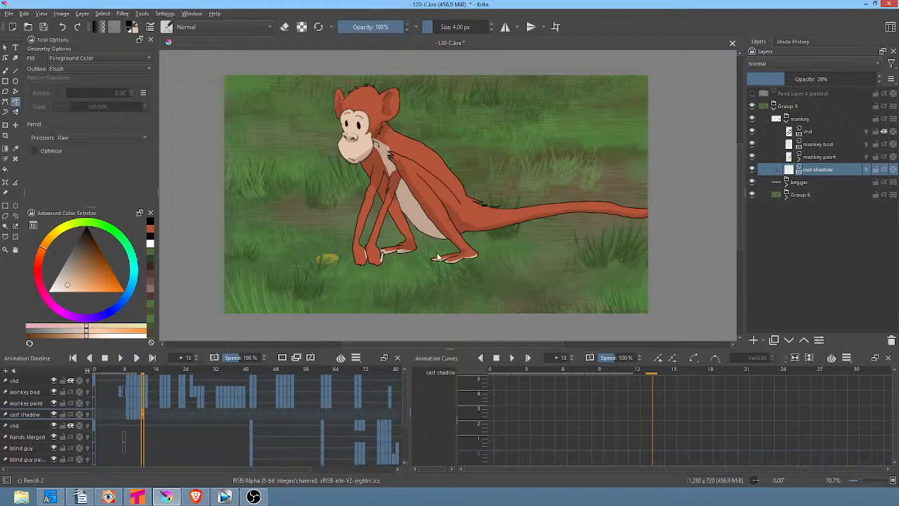
mouse_move(487, 240)
mouse_down()
mouse_move(361, 258)
mouse_move(361, 266)
mouse_move(400, 265)
mouse_up()
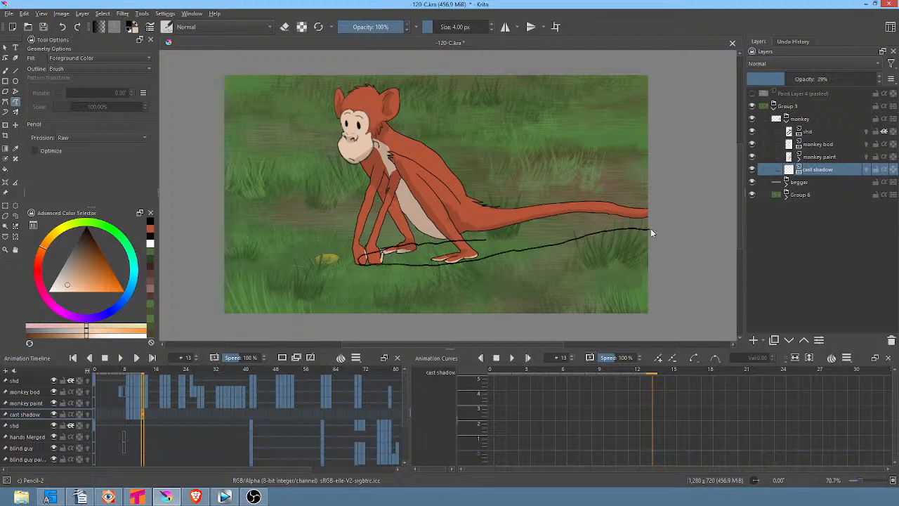
drag(506, 241, 464, 241)
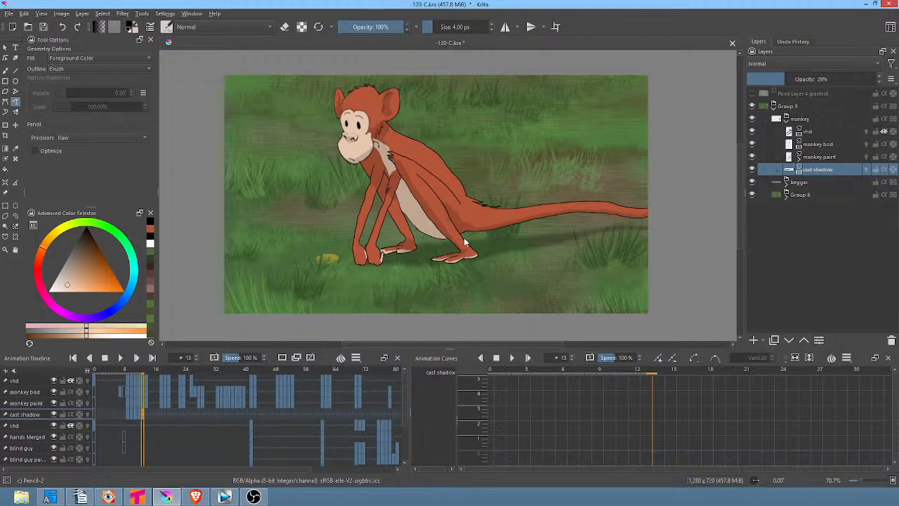
Liquify the tail's shadow on frame 14 so it is shorter and bends upward, and compare it with frame 13
key(period)
key(comma)
key(period)
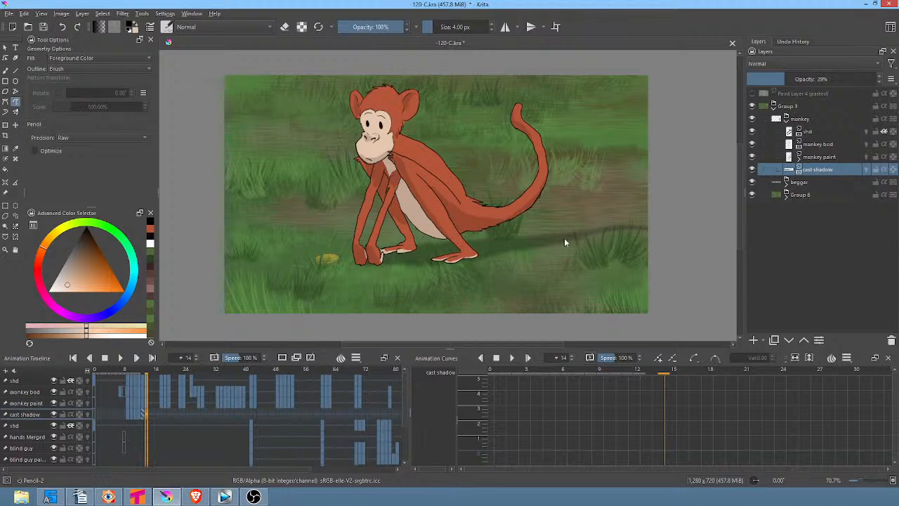
key(ctrl+t)
right_click(626, 239)
click(663, 284)
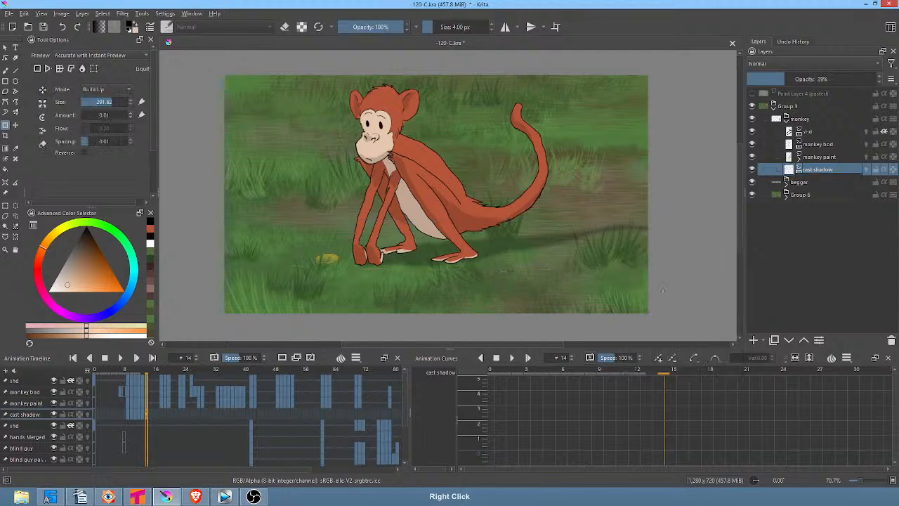
drag(639, 236, 600, 233)
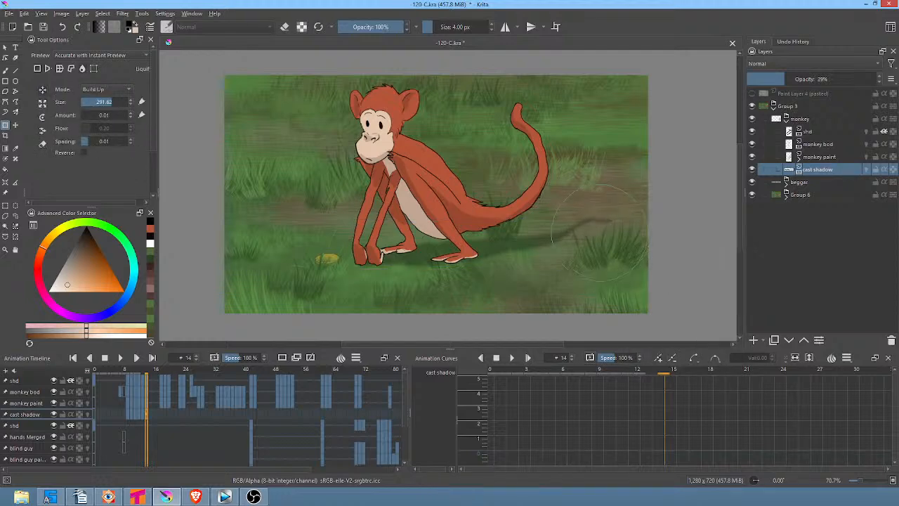
key(Left)
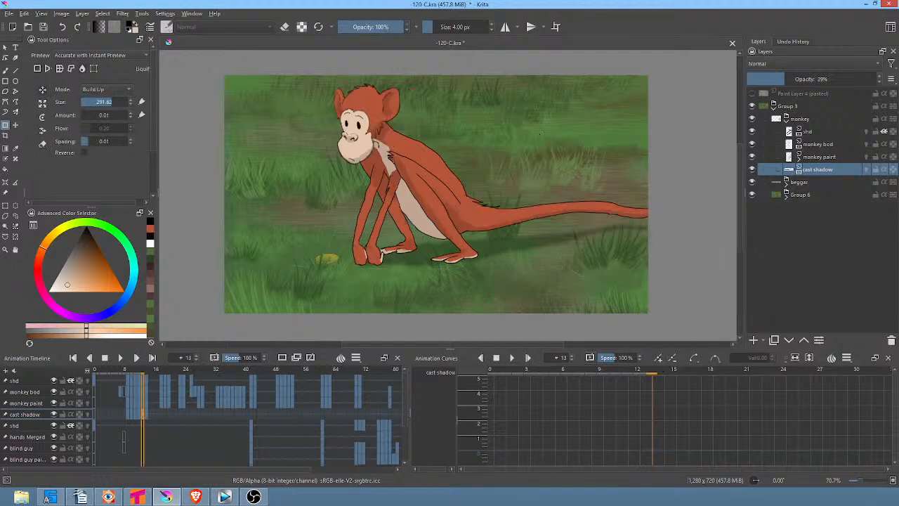
key(Right)
Check the tail's motion through frame 18 and liquify the end of the tail's shadow downward on frame 17
key(Right)
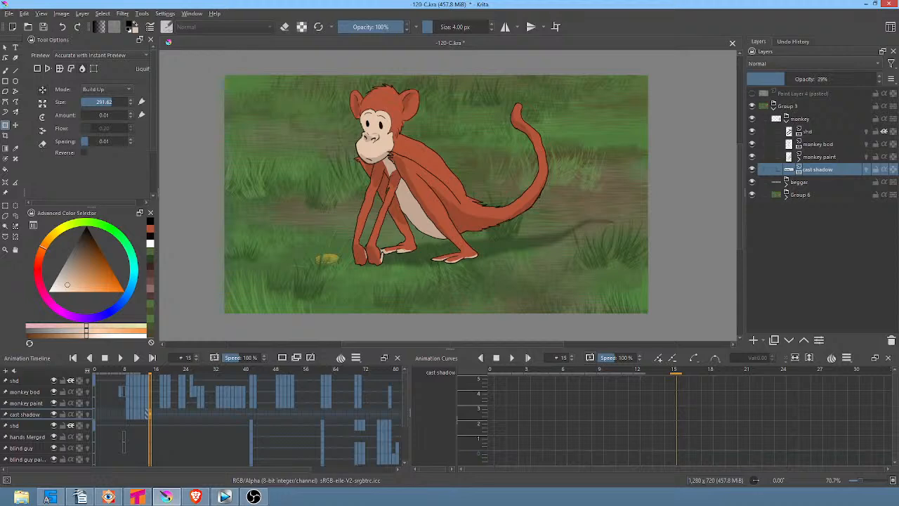
key(Right)
key(Right)
key(Left)
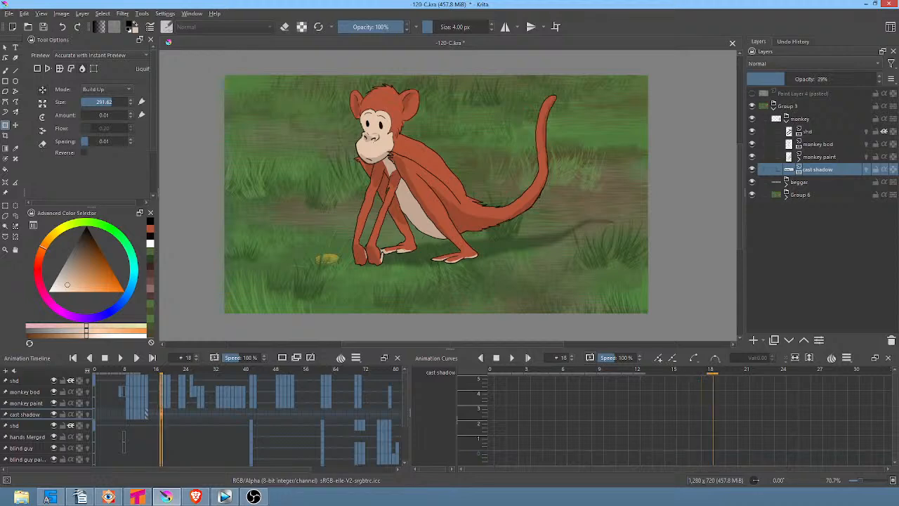
key(Left)
key(Right)
key(Right)
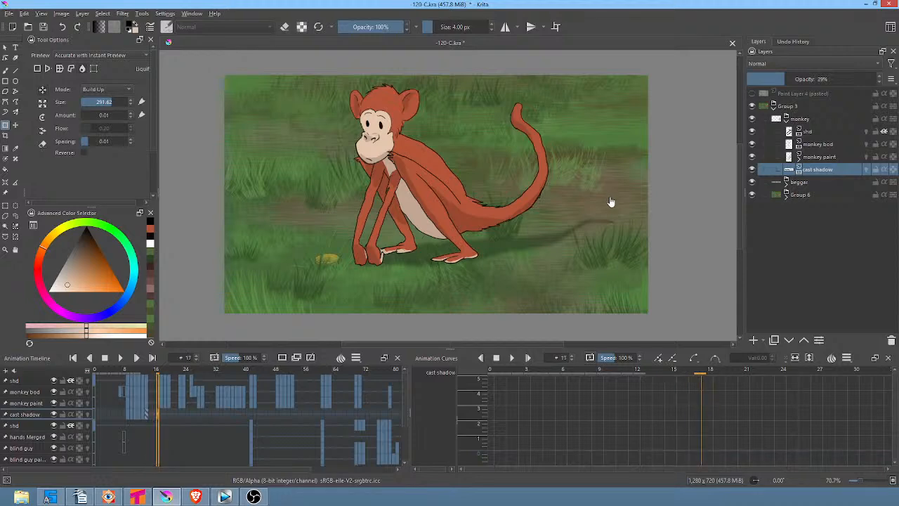
mouse_move(600, 219)
mouse_down()
mouse_move(601, 242)
mouse_move(618, 234)
mouse_up()
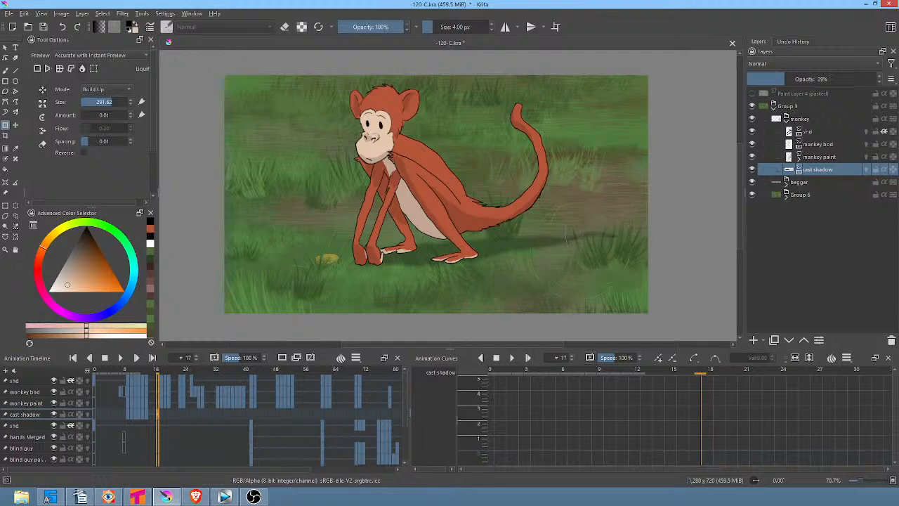
Review the tail shadow's motion from frame 14 onward and adjust the shadow with Liquify on frame 20
key(Left)
key(Left)
key(Left)
key(Right)
key(Right)
key(Right)
key(Right)
key(Right)
key(Right)
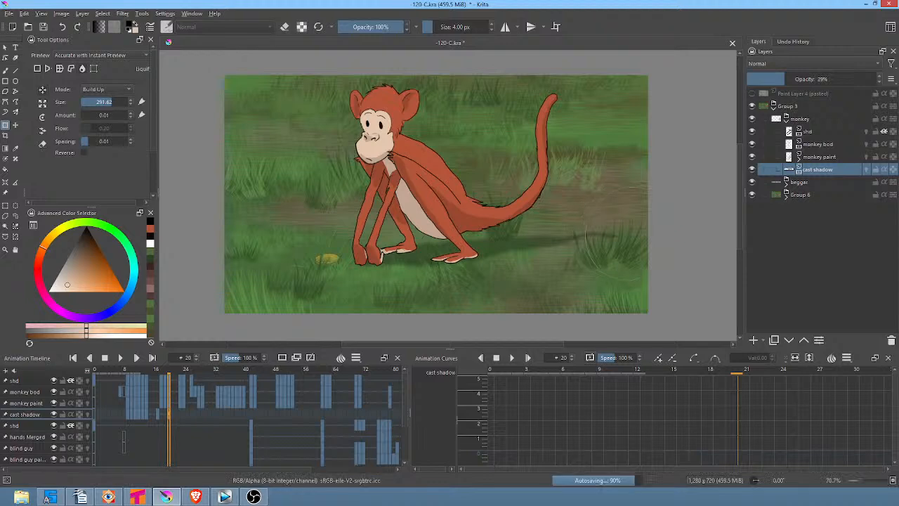
Liquify the front of the cast shadow on frame 23 so it reaches the monkey's outstretched hands, and save the file
key(Right)
key(Right)
key(Right)
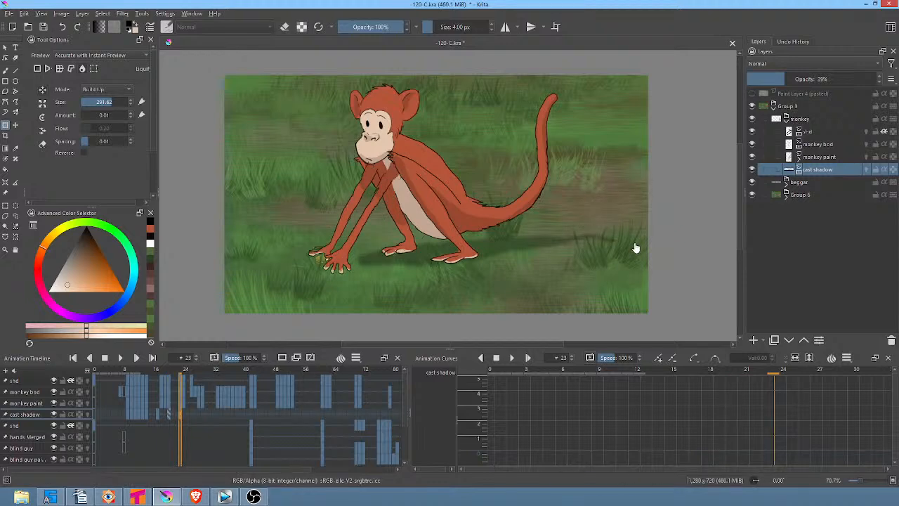
key(Right)
key(Right)
key(Right)
key(Left)
key(Left)
key(Left)
drag(420, 263, 353, 289)
mouse_move(422, 262)
mouse_down()
mouse_move(354, 269)
mouse_move(368, 267)
mouse_move(329, 263)
mouse_move(359, 278)
mouse_up()
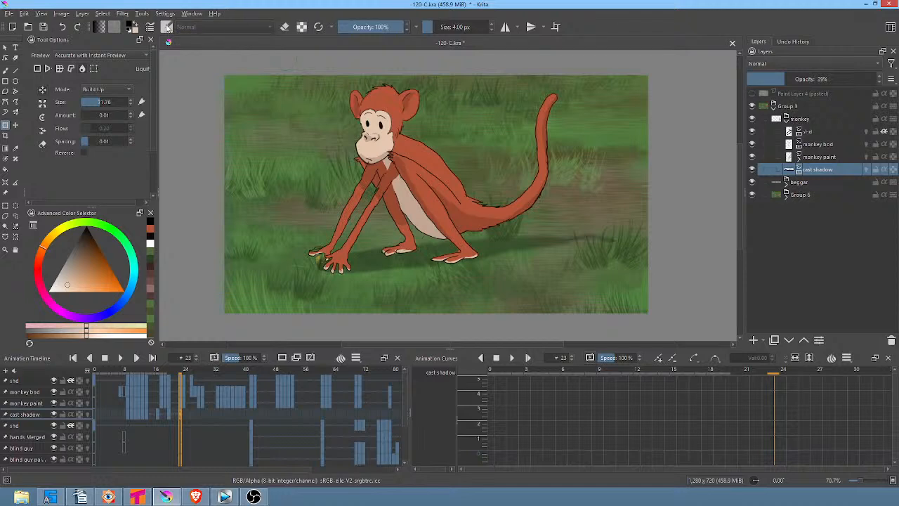
click(46, 28)
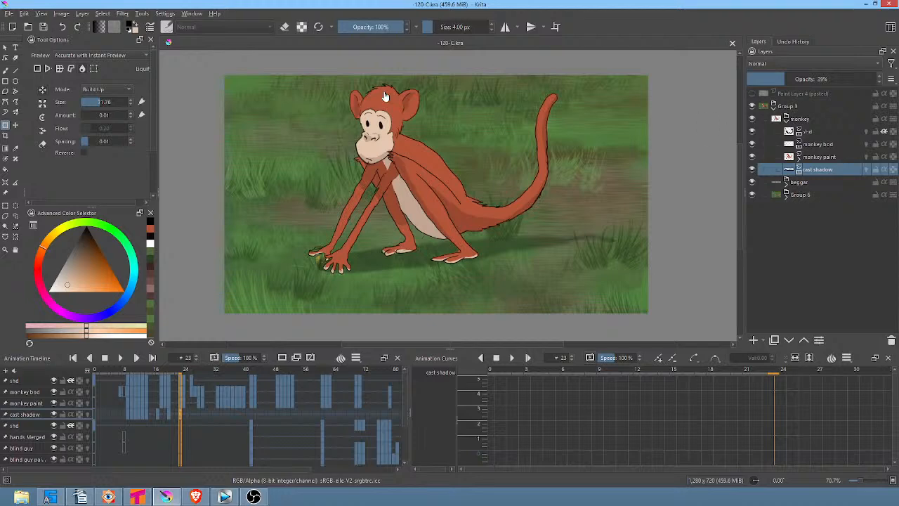
Switch to the freehand brush and choose the Blender Blur preset from the full list of brush presets
key(b)
click(168, 26)
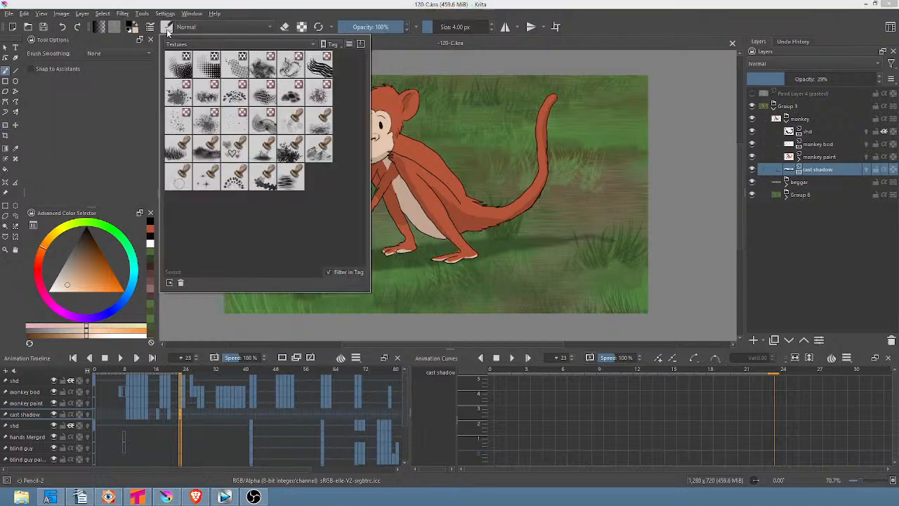
click(250, 45)
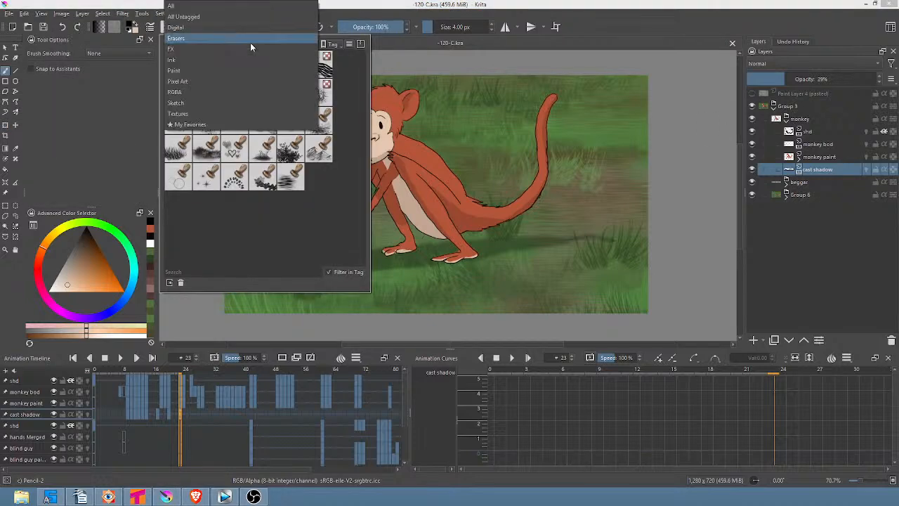
click(237, 125)
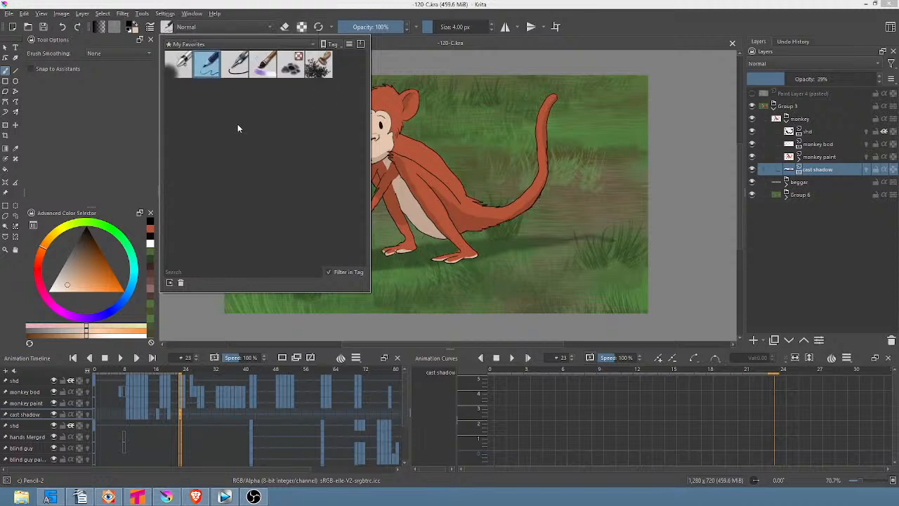
click(239, 49)
click(237, 6)
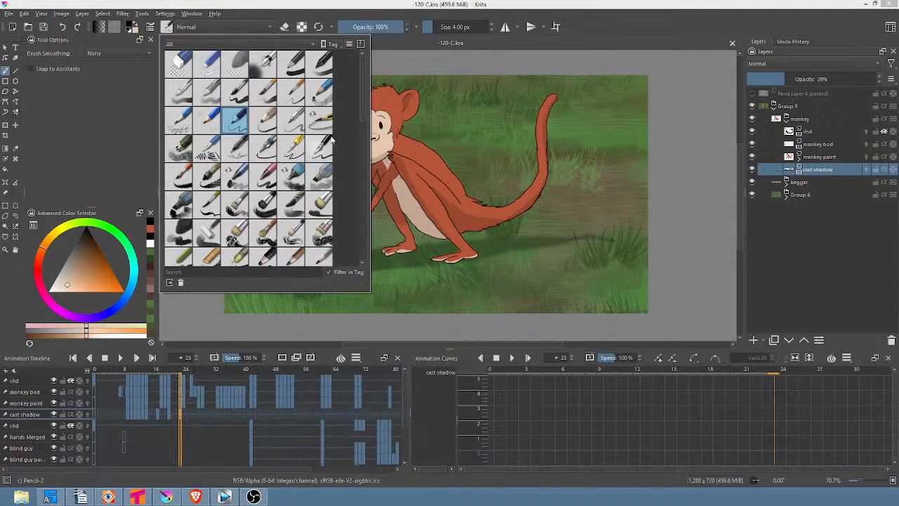
mouse_move(358, 92)
mouse_down()
mouse_move(355, 154)
mouse_move(338, 177)
mouse_up()
click(316, 155)
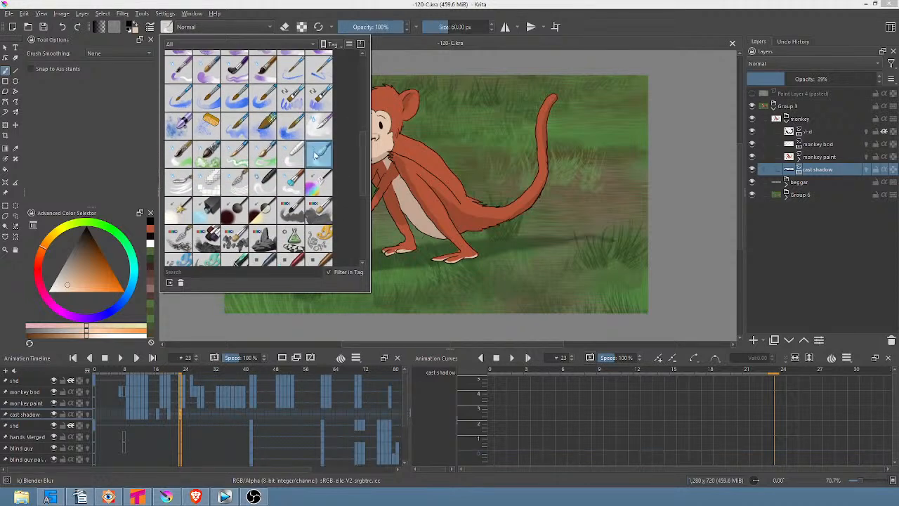
Assign the Blender Blur preset to a tag and close the preset list
right_click(320, 150)
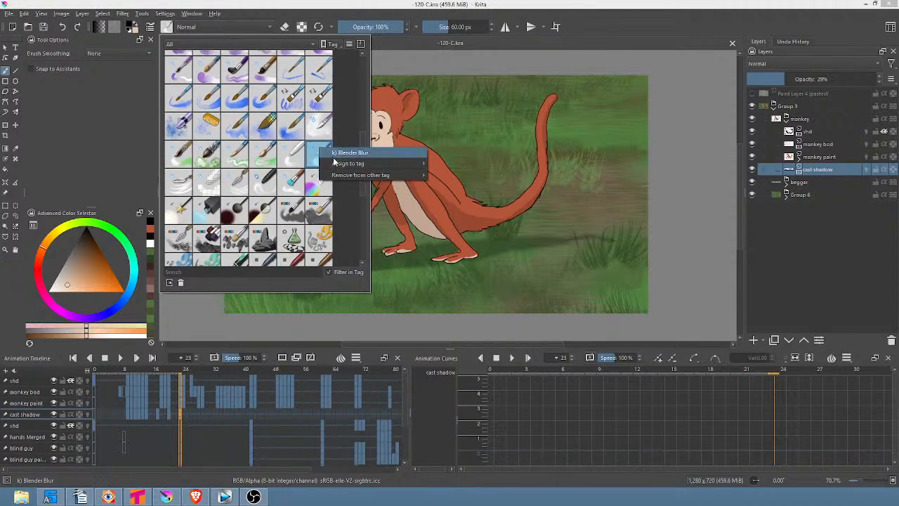
mouse_move(351, 163)
click(481, 223)
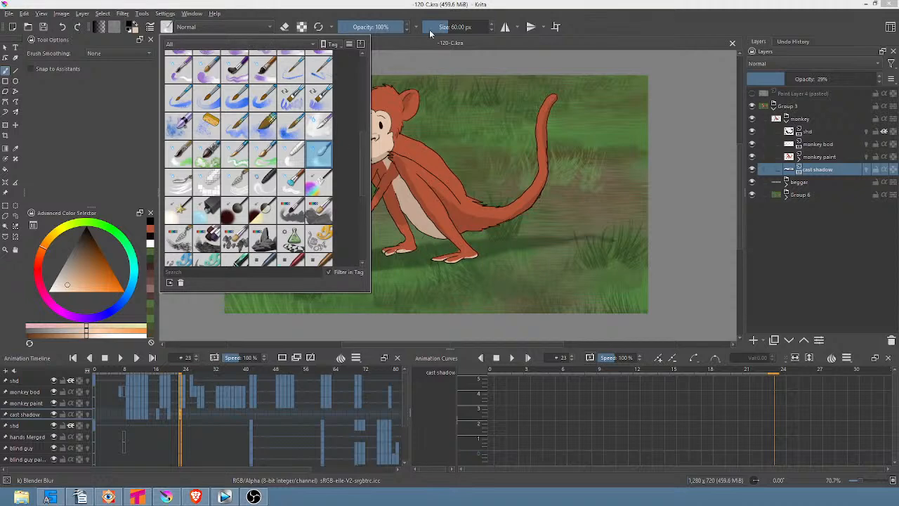
click(565, 45)
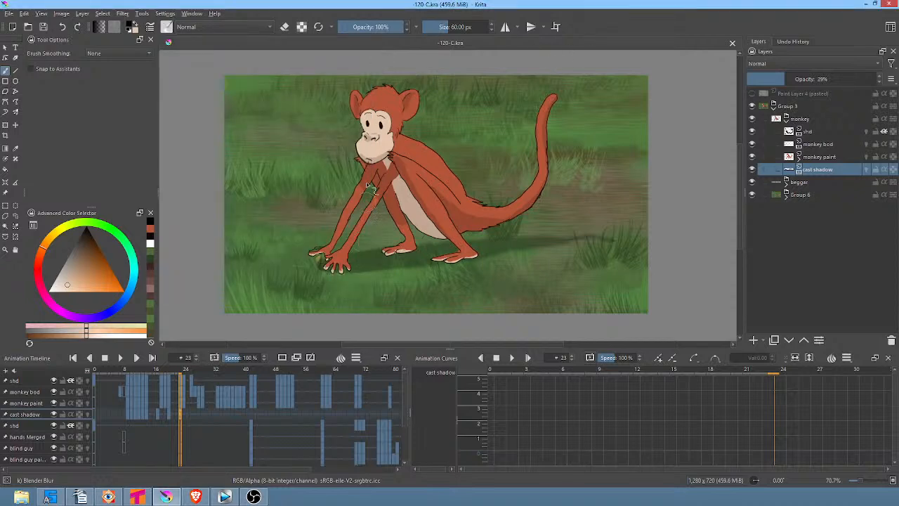
Lower the Blender Blur brush's opacity to 26% for softening the shadow around the monkey's hands
drag(385, 27, 361, 28)
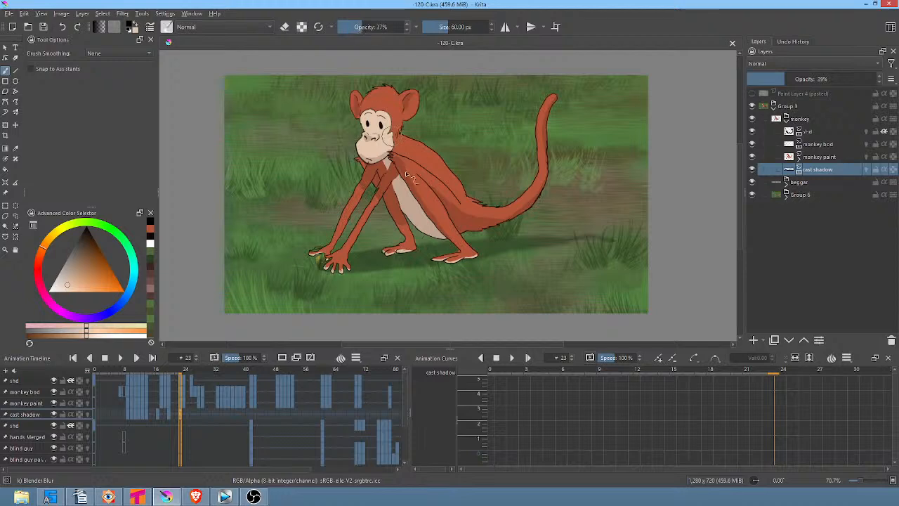
key(1)
scroll(398, 190, up, 2)
drag(404, 201, 502, 176)
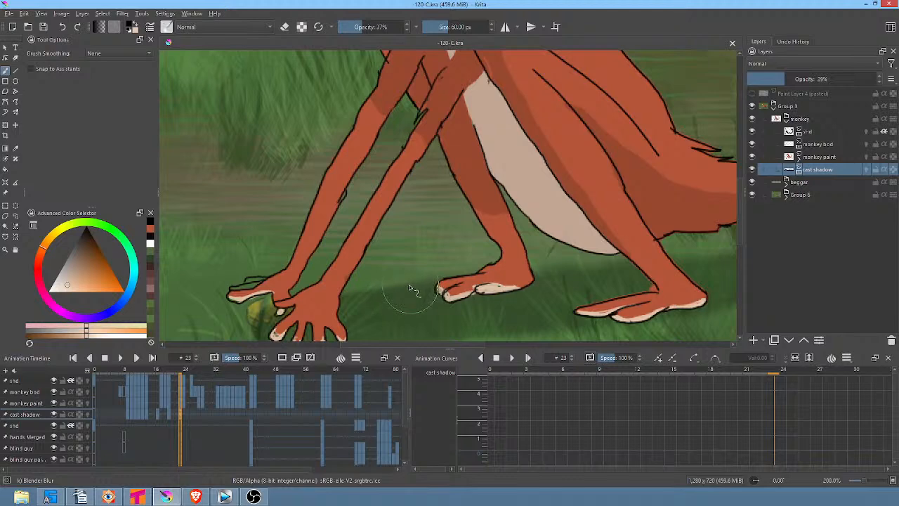
drag(413, 292, 455, 227)
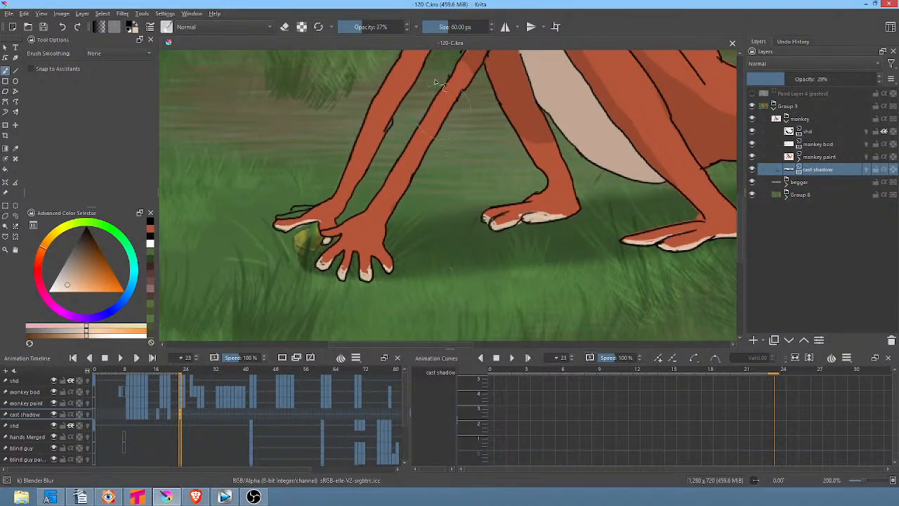
mouse_move(368, 32)
mouse_down()
mouse_move(348, 32)
mouse_move(357, 32)
mouse_up()
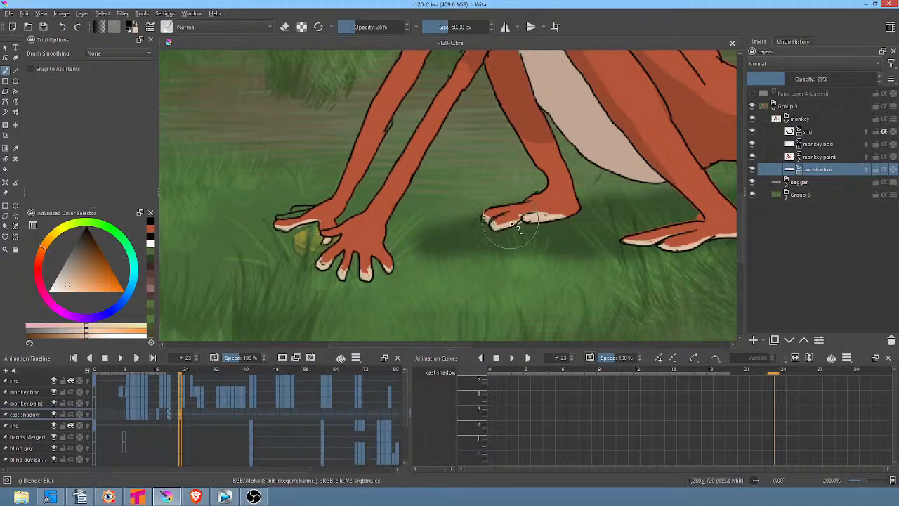
Redo the undone transform on frame 23's cast shadow and soften the shadow's front end near the coin
click(26, 14)
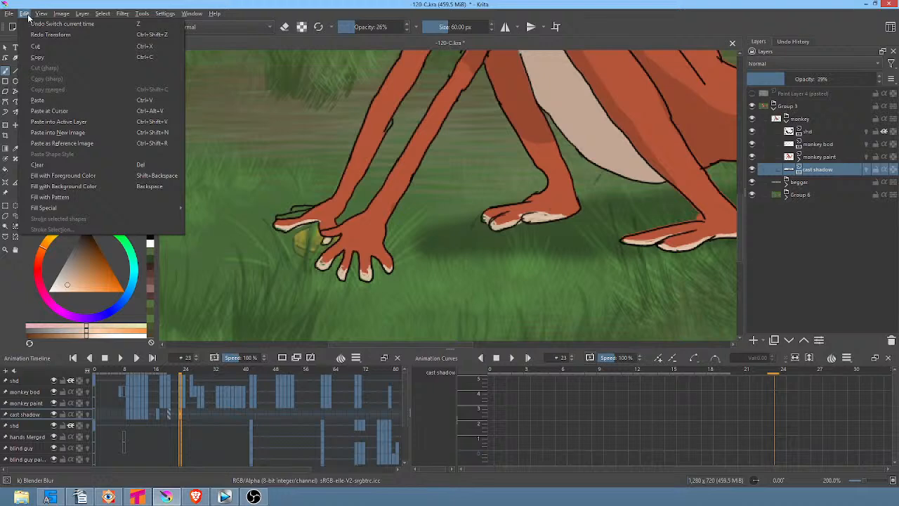
click(50, 34)
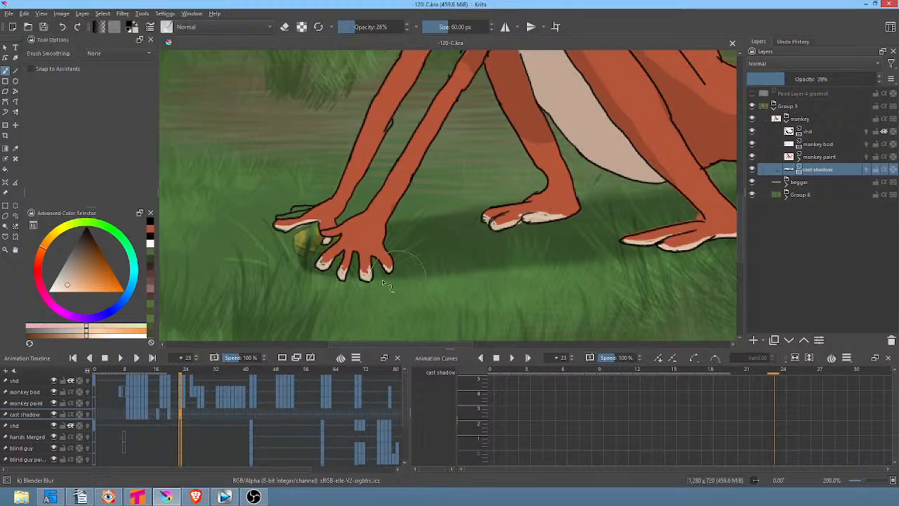
click(279, 276)
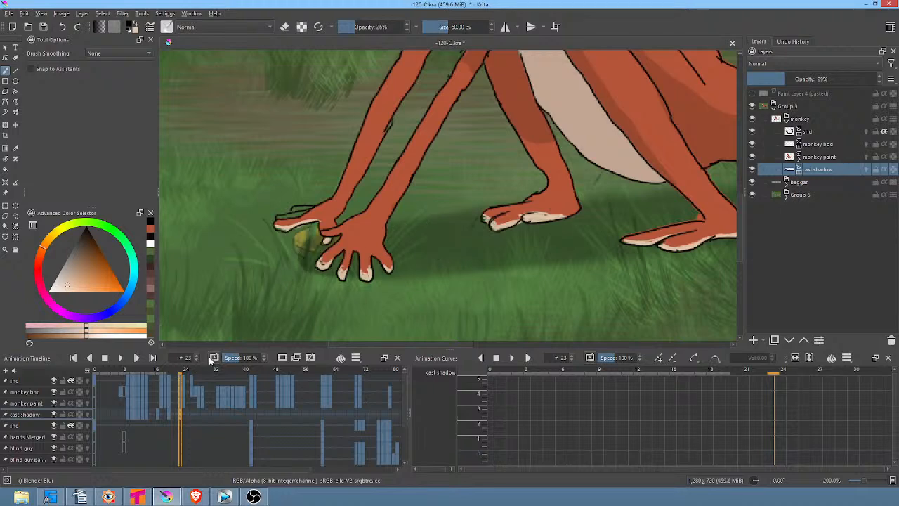
Compare the front of the cast shadow on frames 23 and 24 as the monkey lifts its hands
click(185, 372)
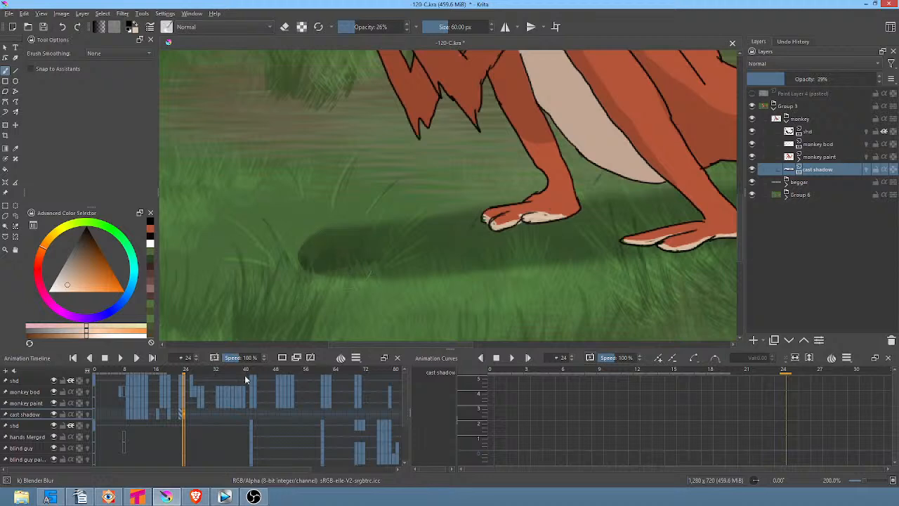
drag(436, 213, 398, 251)
scroll(416, 245, down, 2)
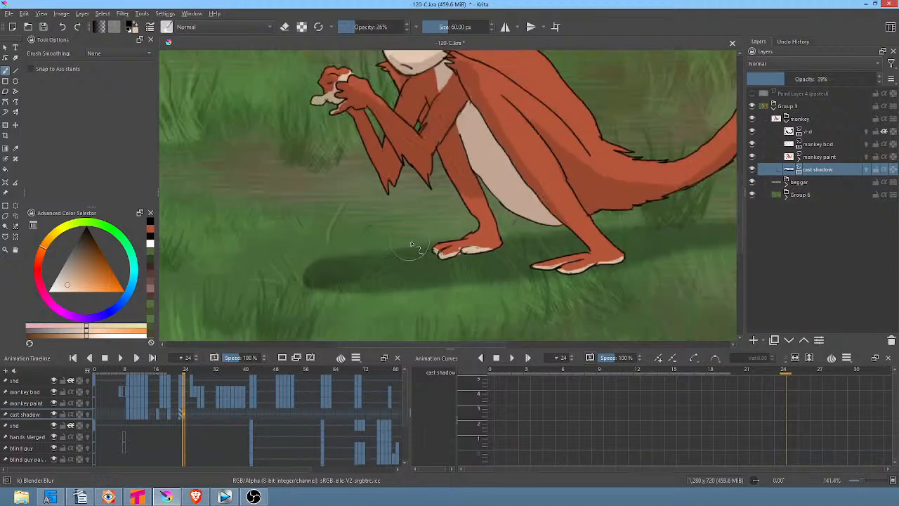
key(Left)
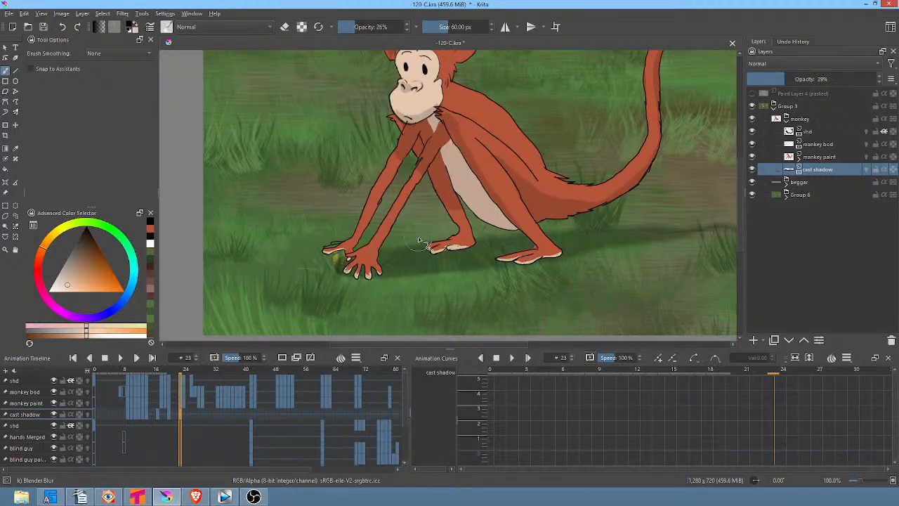
key(Right)
key(Left)
key(Right)
Liquify the front of frame 24's cast shadow back toward the monkey's feet and soften its tip with Blender Blur
key(ctrl+t)
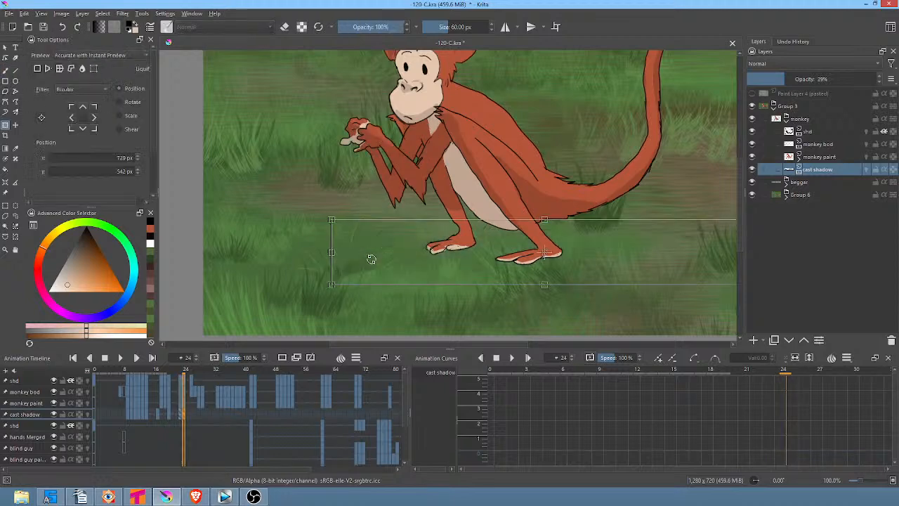
right_click(368, 260)
click(393, 315)
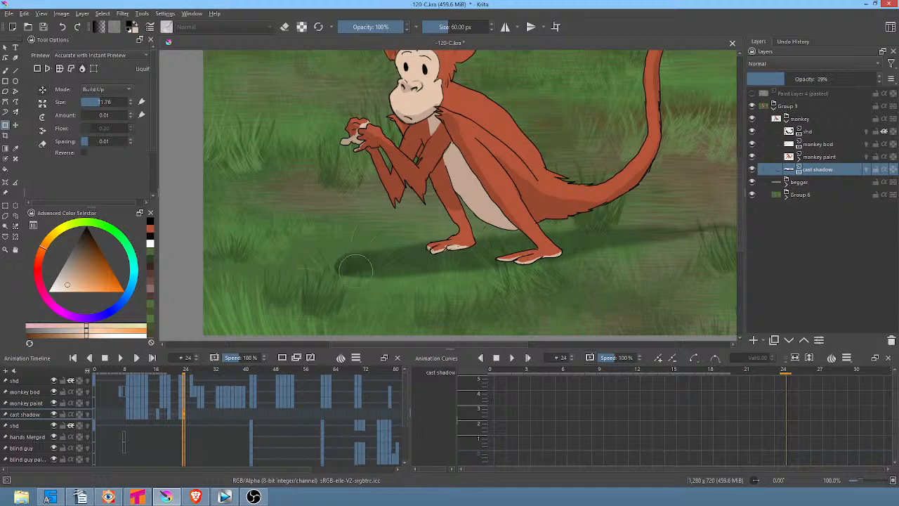
drag(355, 269, 392, 267)
drag(350, 256, 431, 257)
drag(325, 262, 353, 268)
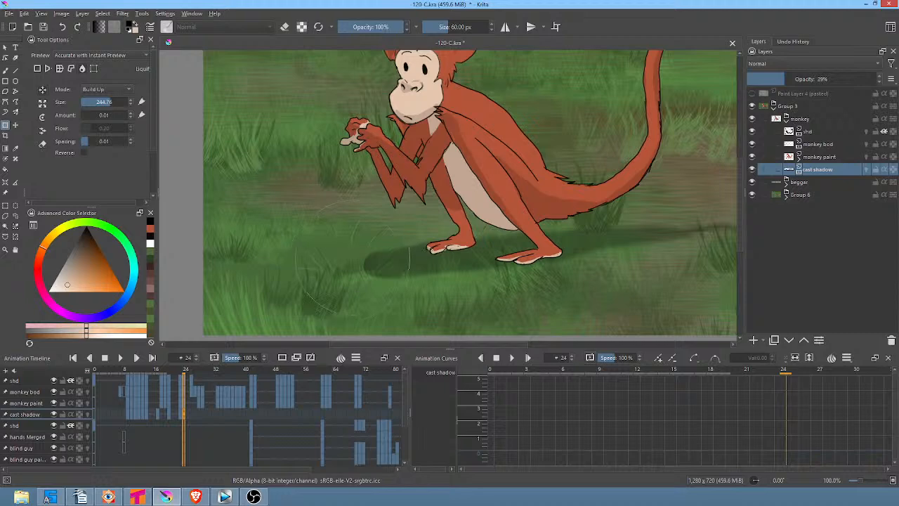
key(Return)
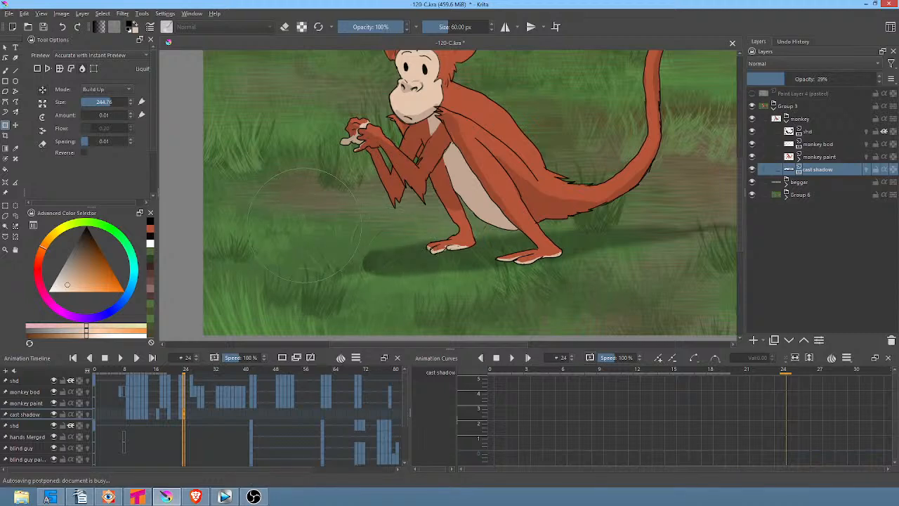
drag(420, 215, 335, 319)
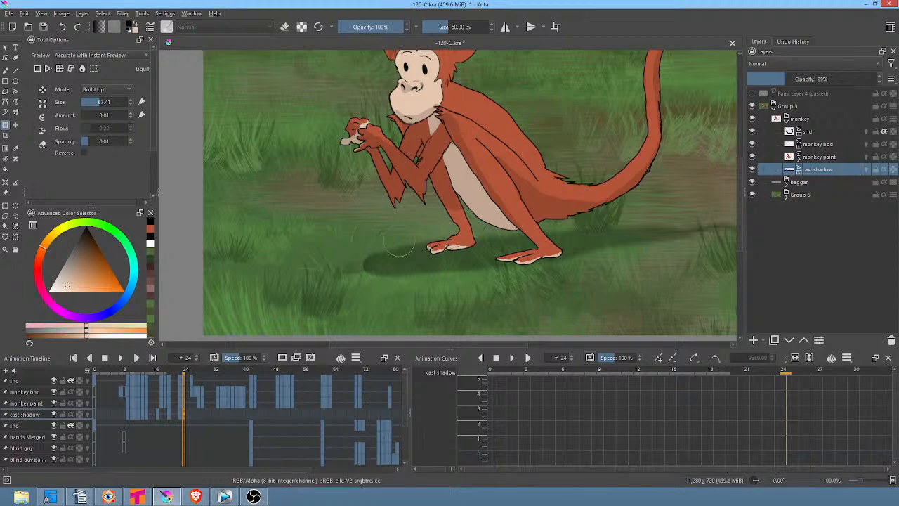
key(b)
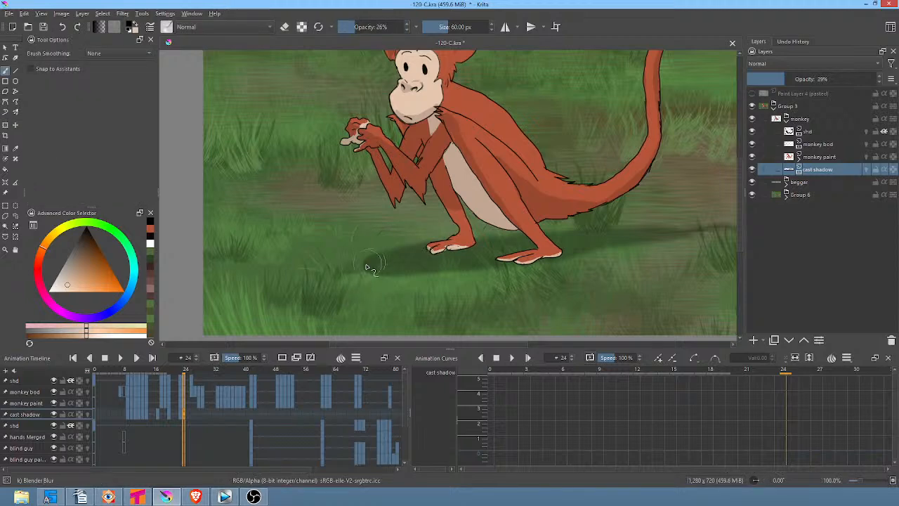
scroll(463, 137, down, 4)
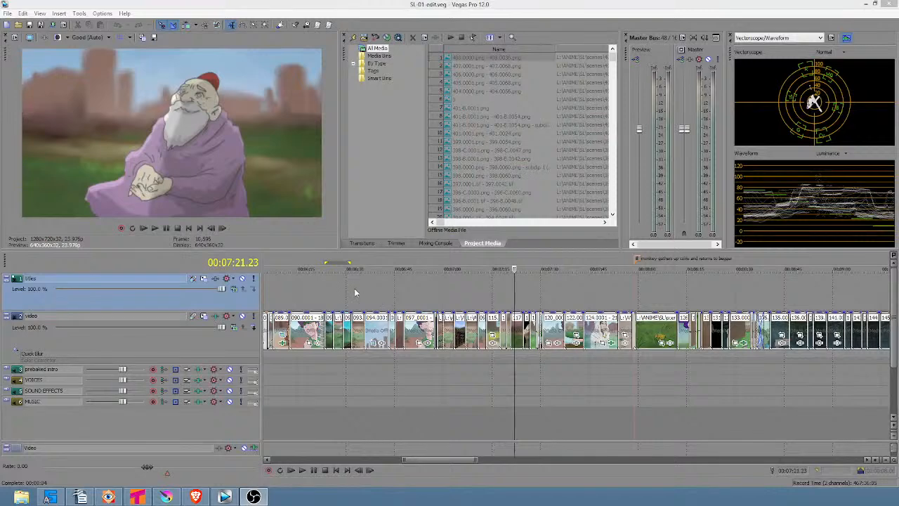
Switch to the SL-01-edit project in Vegas Pro and review the edit timeline around shots 089 to 094
drag(353, 291, 365, 290)
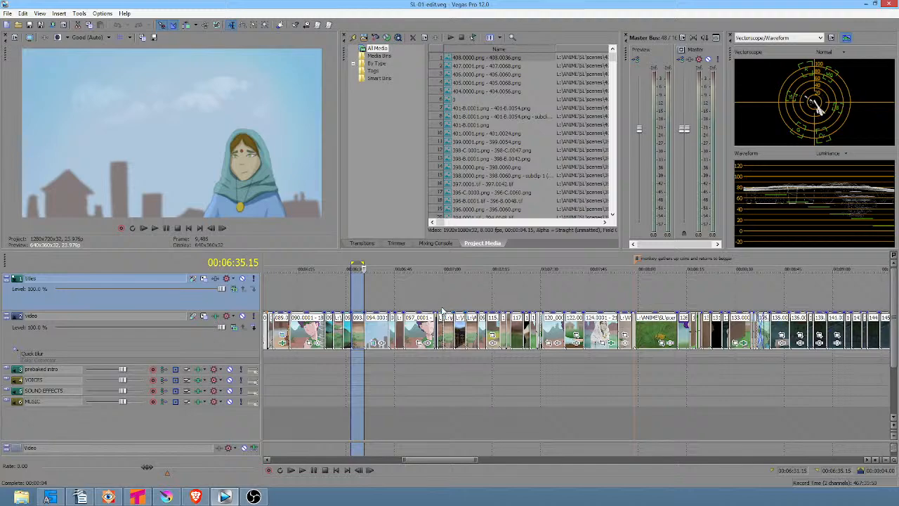
scroll(439, 286, right, 5)
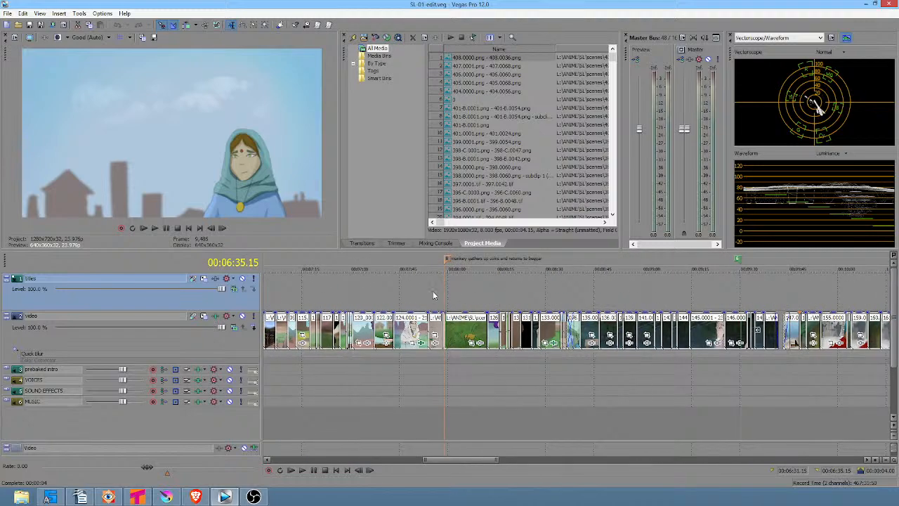
scroll(392, 293, left, 10)
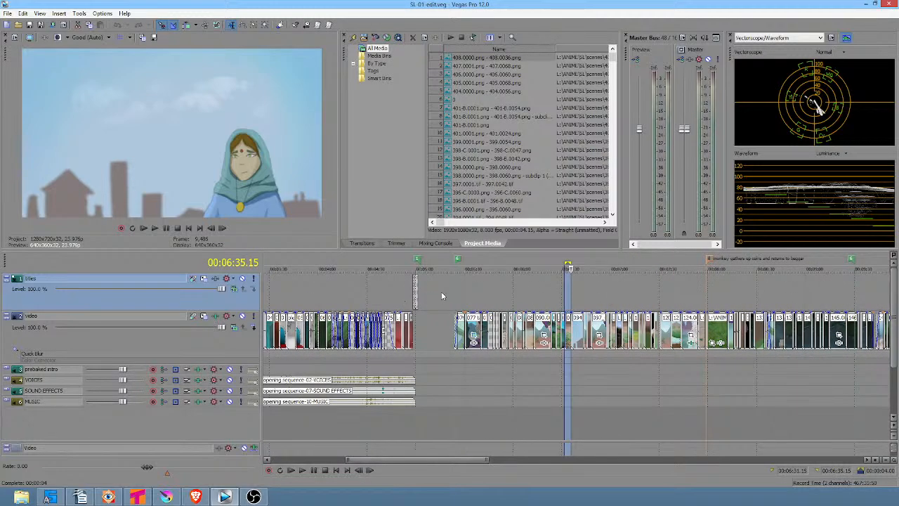
drag(455, 289, 726, 305)
scroll(532, 296, up, 3)
scroll(695, 300, right, 3)
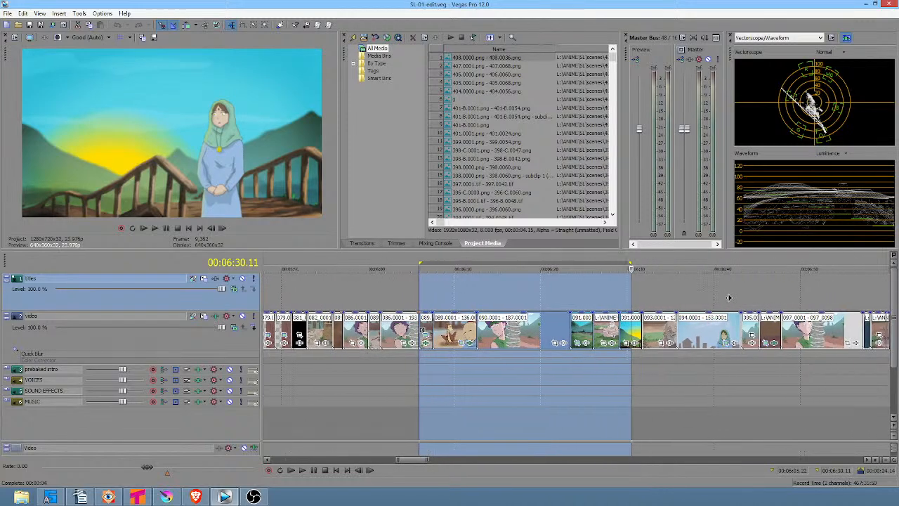
Scrub through the following shots on the edit timeline, from 094 up to 121, checking their pictures in the preview
drag(497, 295, 743, 286)
scroll(743, 286, up, 3)
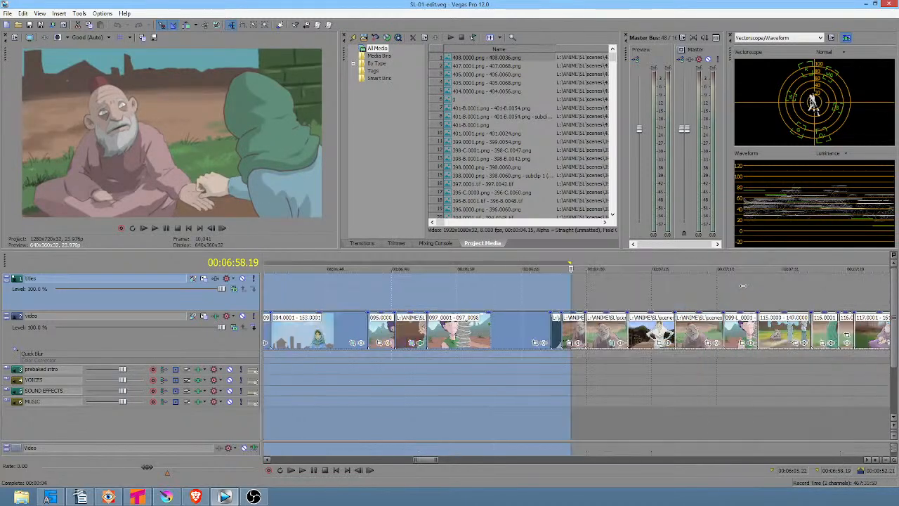
drag(587, 291, 736, 294)
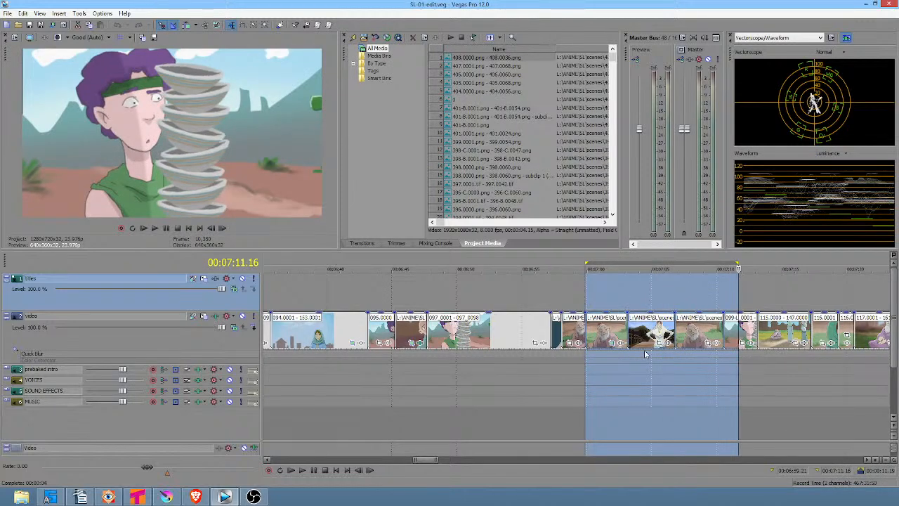
scroll(706, 293, right, 3)
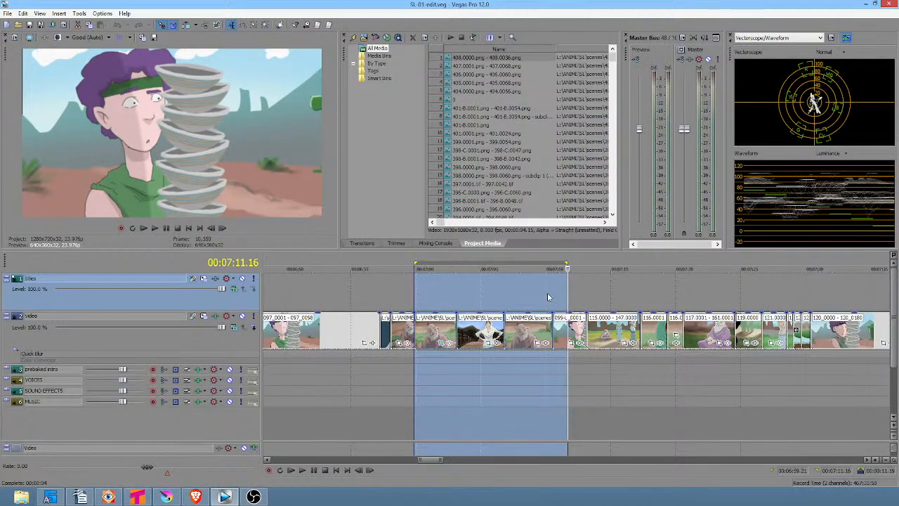
drag(549, 296, 691, 290)
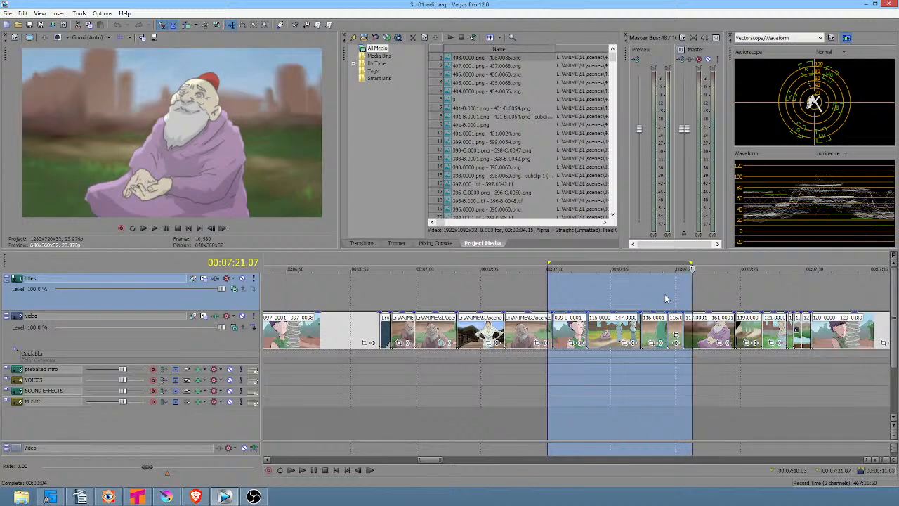
scroll(635, 296, right, 5)
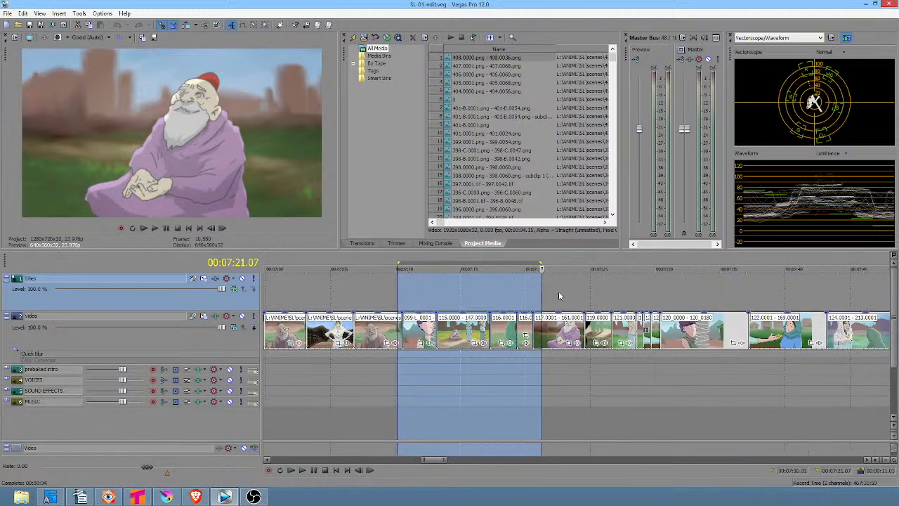
drag(470, 289, 620, 291)
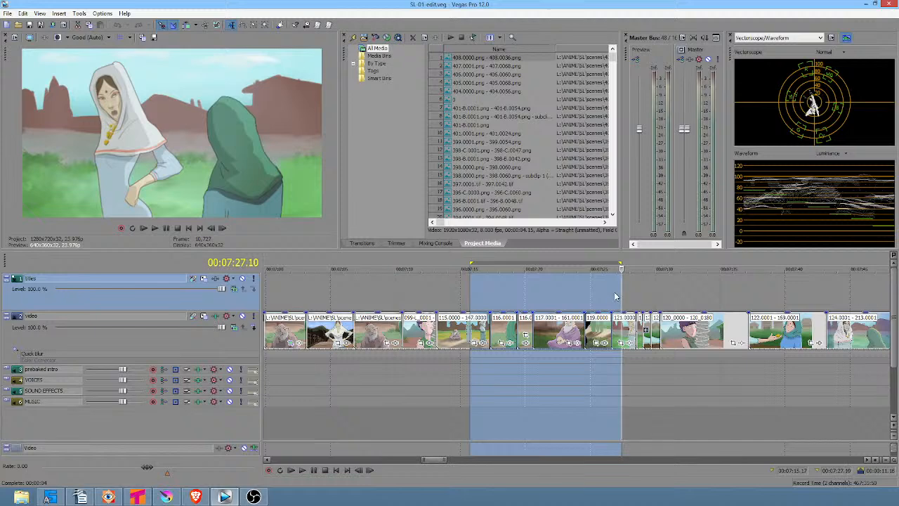
Scrub the edit timeline from shot 121 through 120 to 122, checking each shot's picture in the preview
click(621, 291)
scroll(640, 295, up, 3)
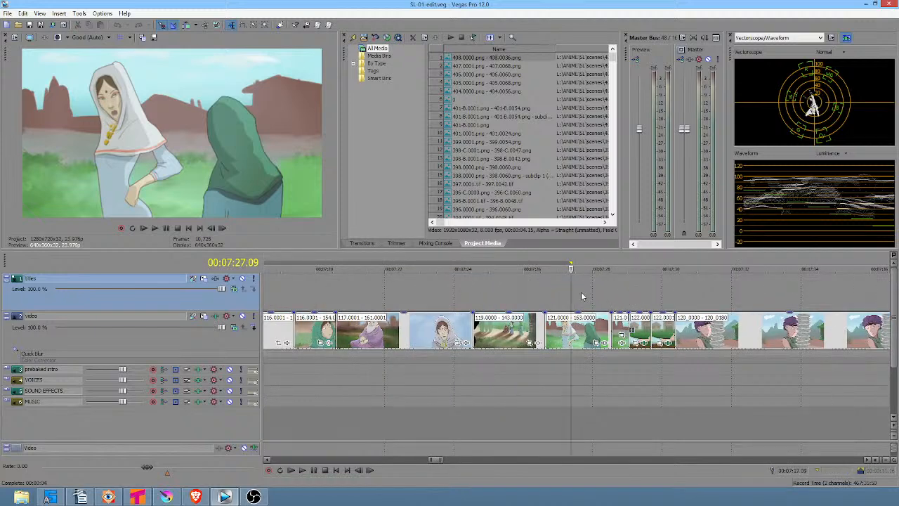
scroll(624, 291, up, 2)
scroll(624, 291, right, 1)
drag(433, 290, 535, 288)
scroll(554, 289, right, 5)
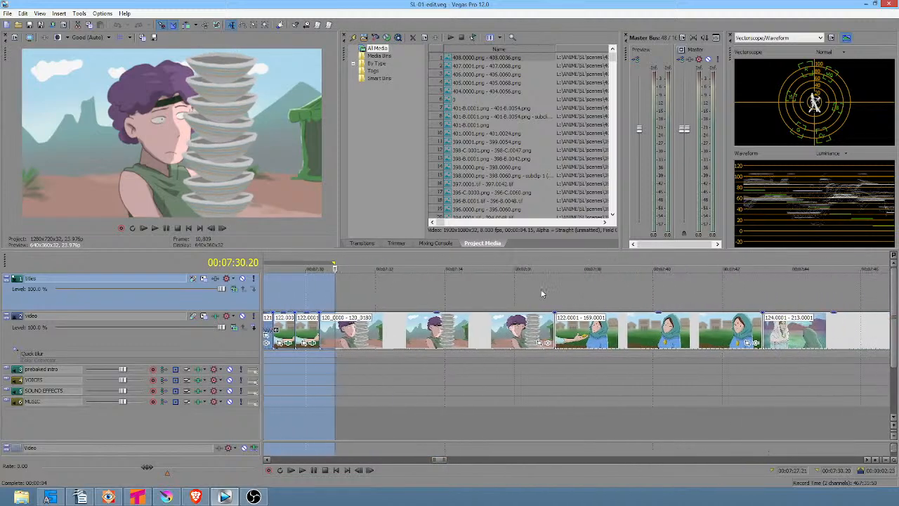
drag(396, 291, 594, 288)
scroll(589, 295, down, 2)
scroll(589, 292, right, 6)
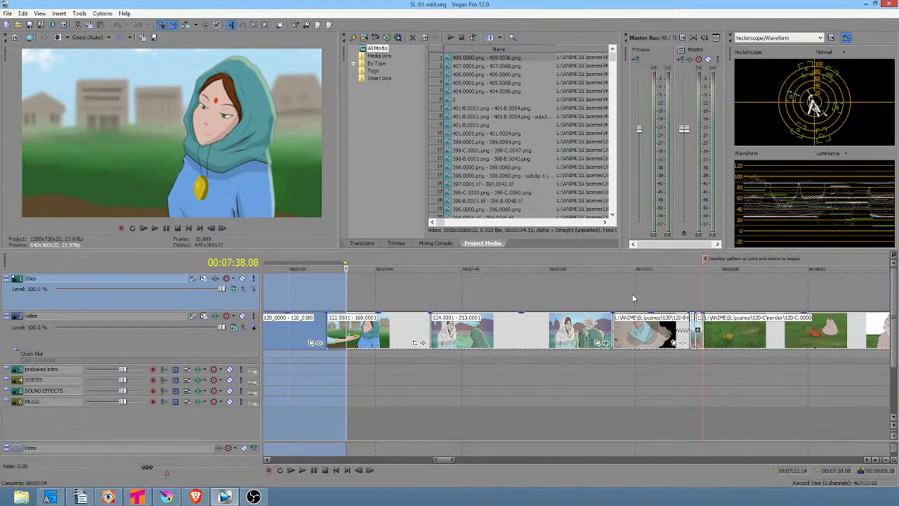
Review shots 120-B and 120-C with their neighbouring shots up to 126, following the monkey's return to the beggar
drag(605, 295, 675, 293)
scroll(671, 292, right, 2)
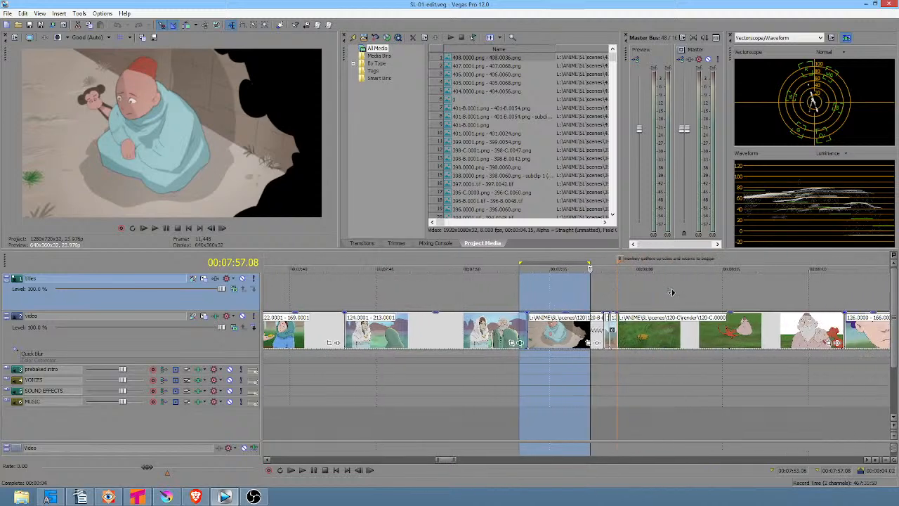
scroll(671, 292, right, 5)
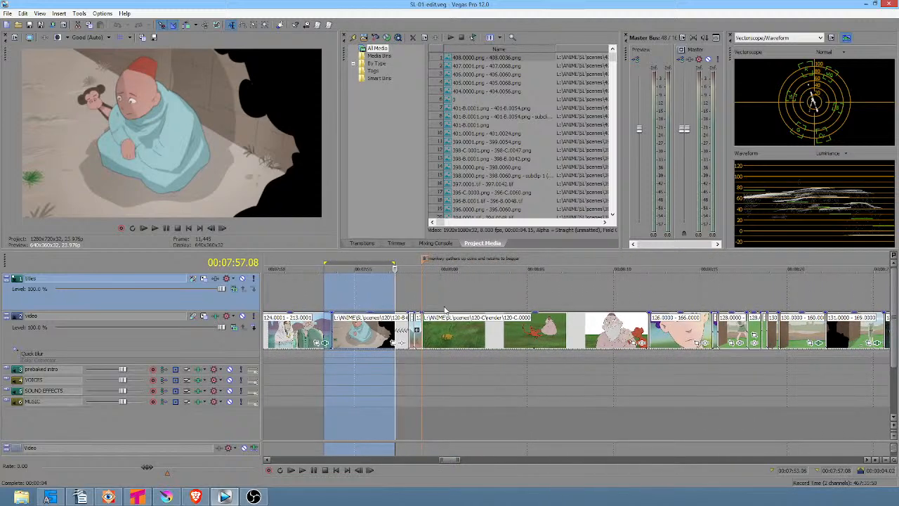
drag(347, 295, 413, 292)
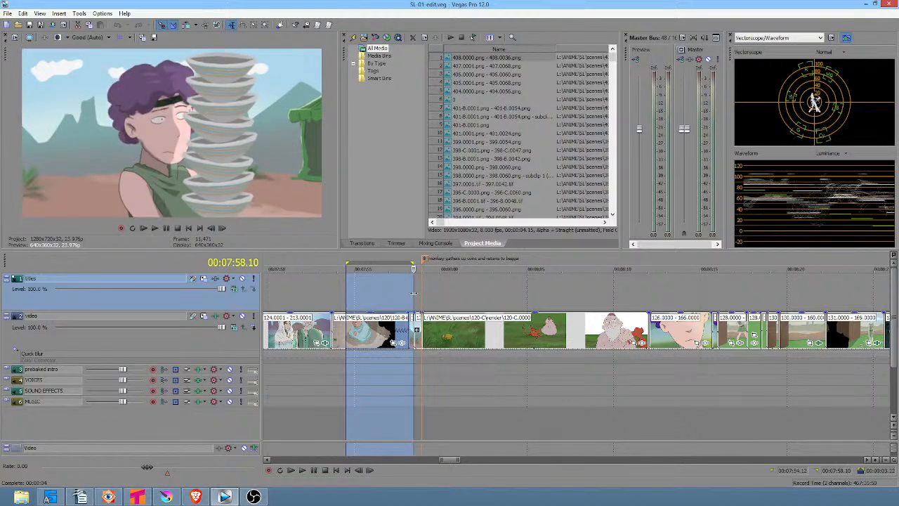
drag(650, 294, 700, 289)
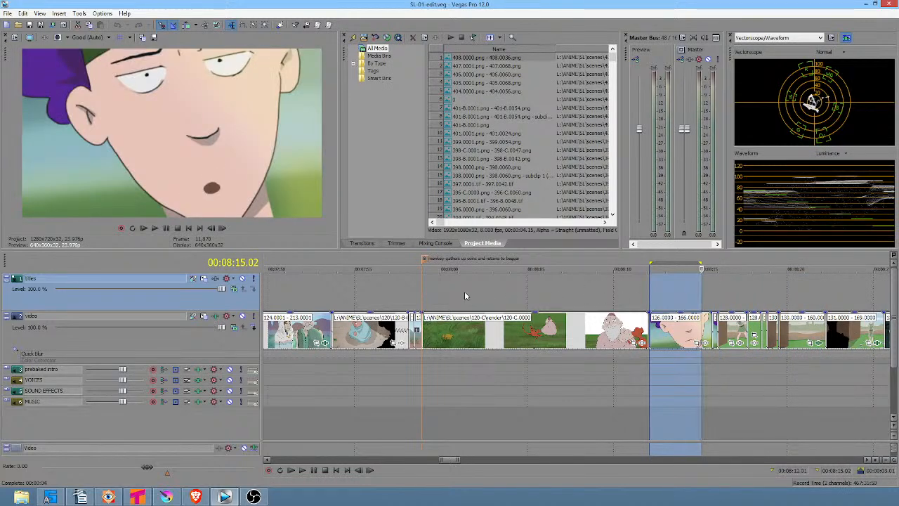
click(411, 297)
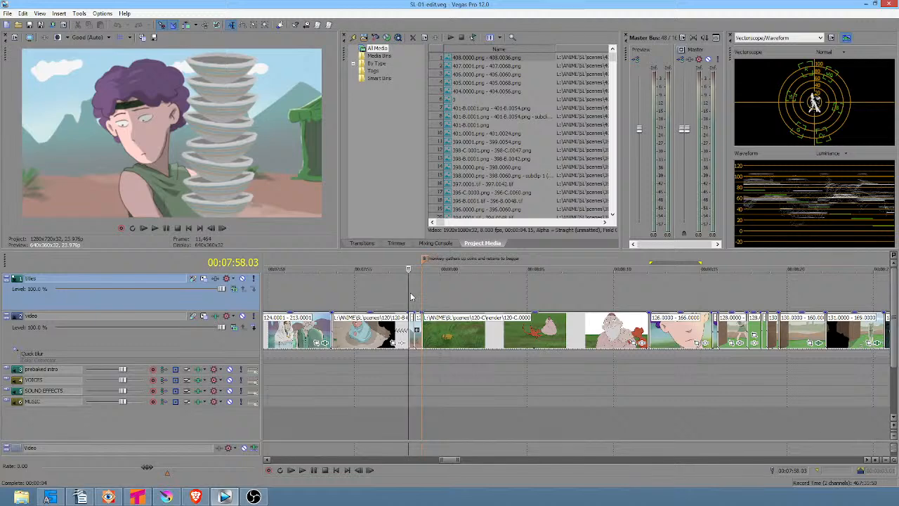
drag(413, 298, 543, 298)
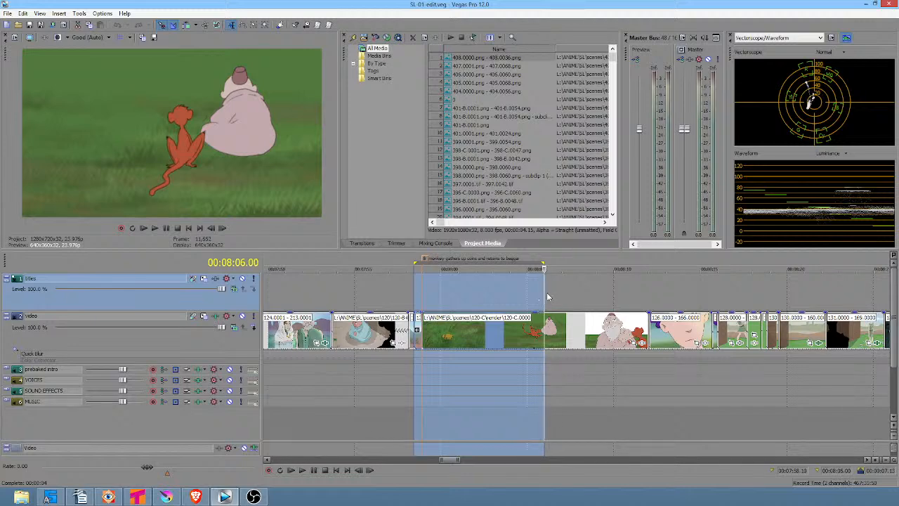
drag(549, 296, 632, 298)
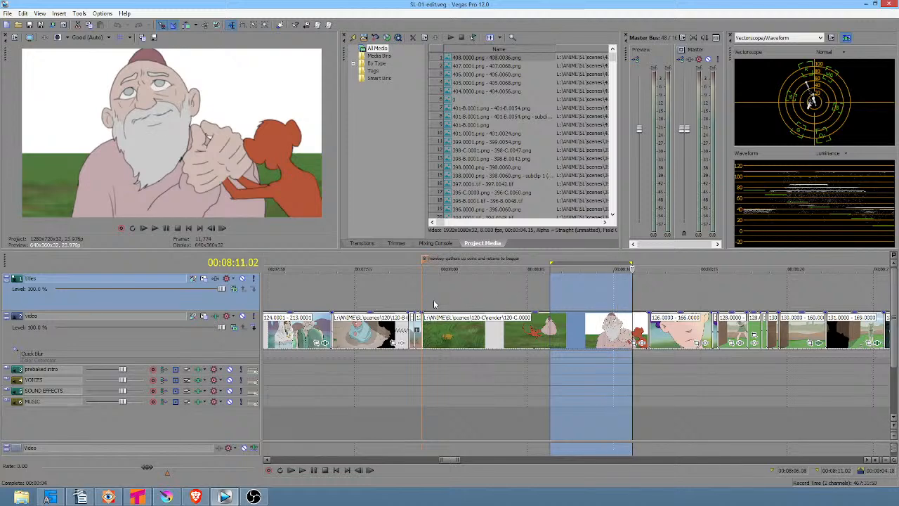
drag(434, 303, 651, 305)
click(653, 307)
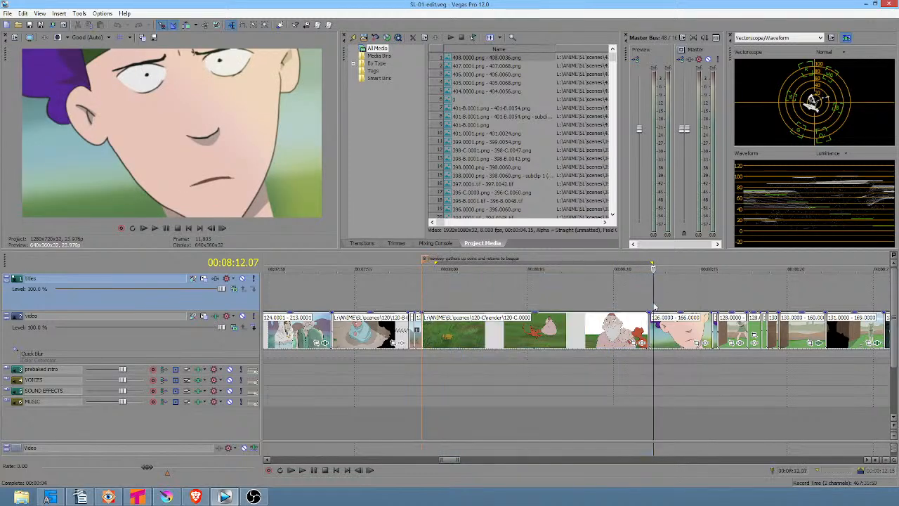
Scrub onward through the edit from shot 126 to the night scene at shots 135 to 139
scroll(654, 301, right, 3)
click(557, 293)
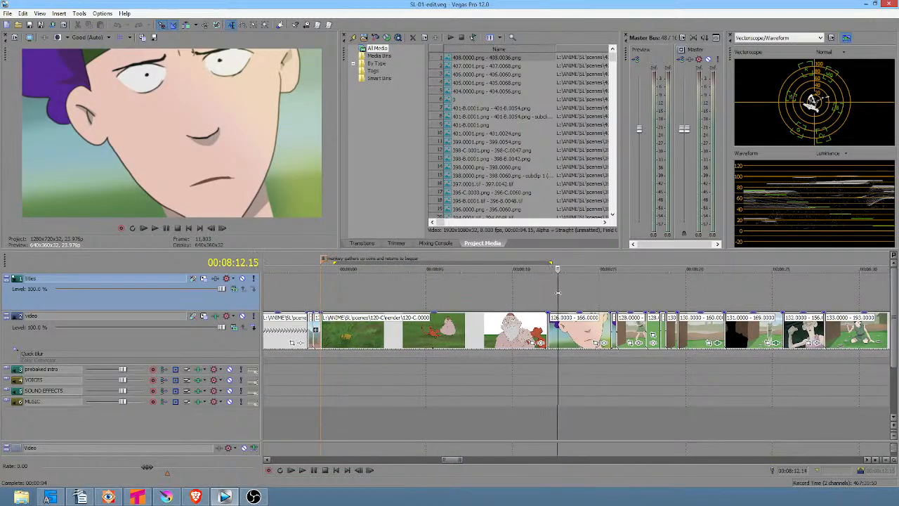
drag(557, 293, 628, 296)
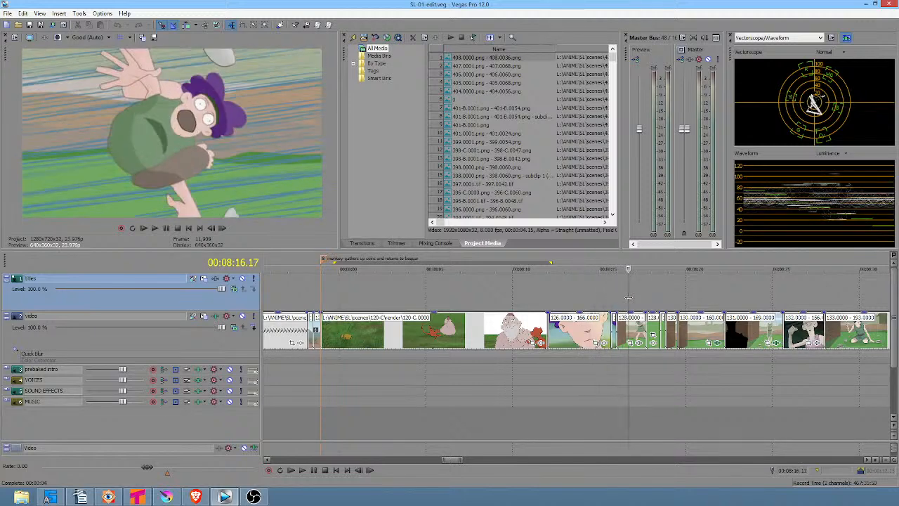
drag(753, 295, 794, 296)
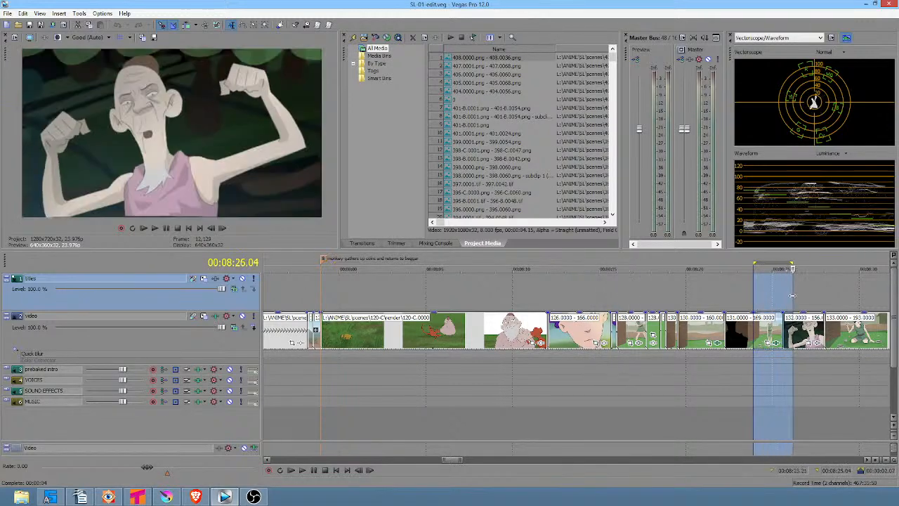
scroll(744, 302, down, 2)
scroll(744, 302, right, 5)
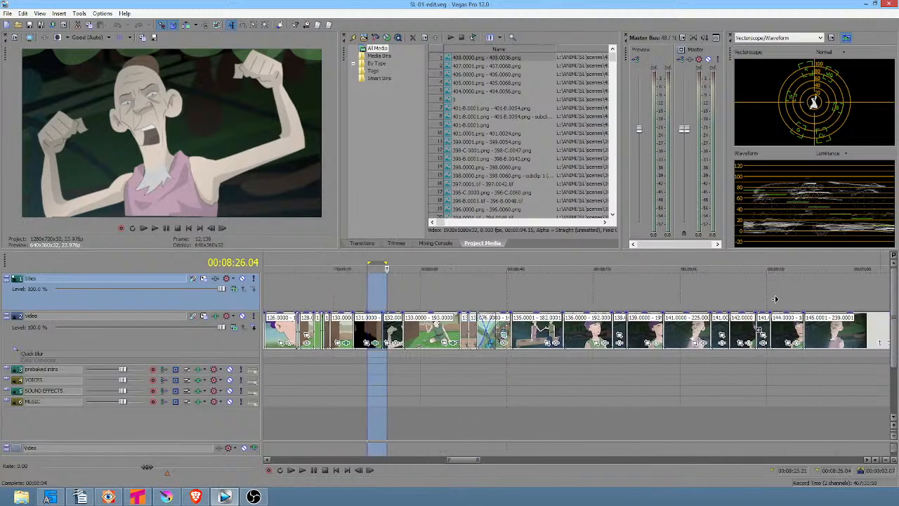
click(474, 289)
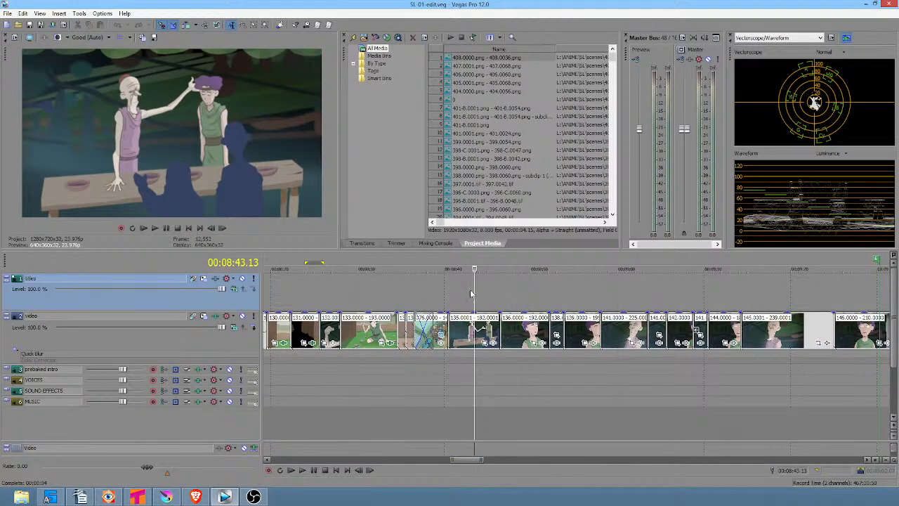
drag(468, 289, 575, 295)
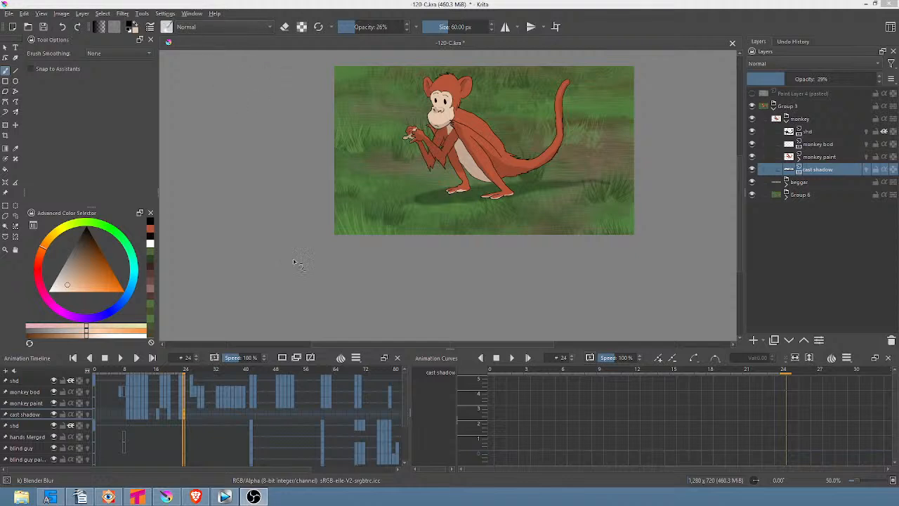
Switch back to 120-C.kra in Krita and scrub the animation up to frame 75, examining the cast shadow under each pose
drag(131, 376, 168, 373)
drag(202, 375, 294, 385)
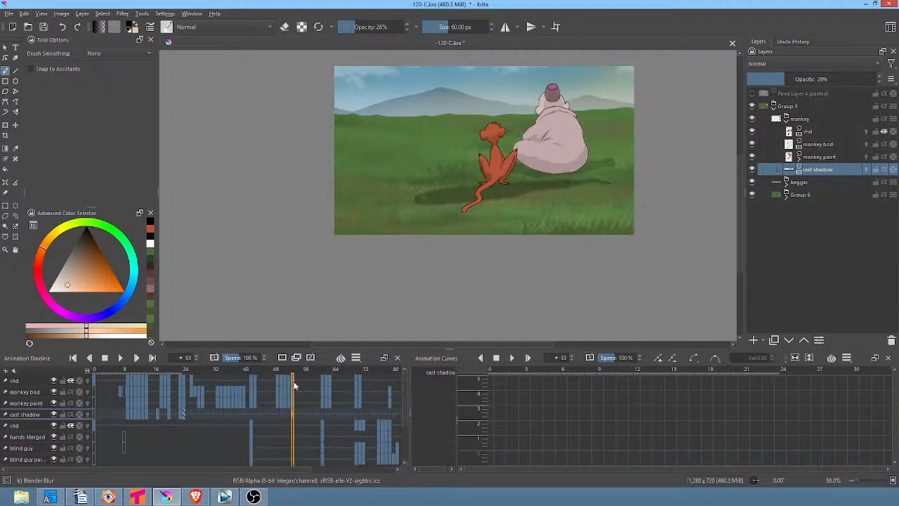
drag(495, 230, 416, 259)
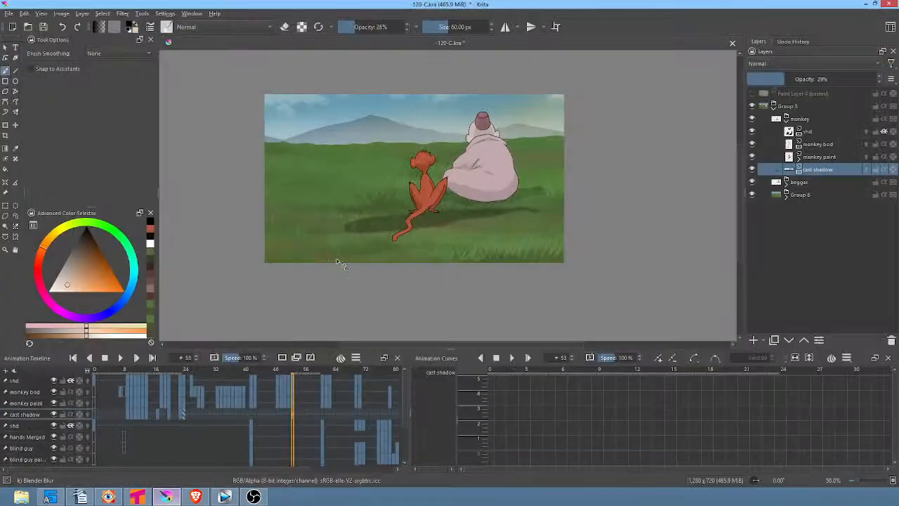
key(1)
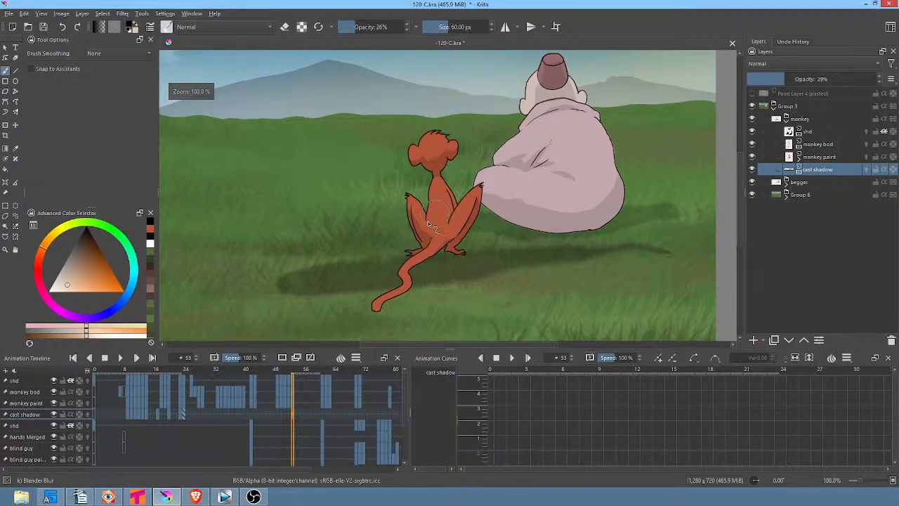
drag(261, 368, 375, 376)
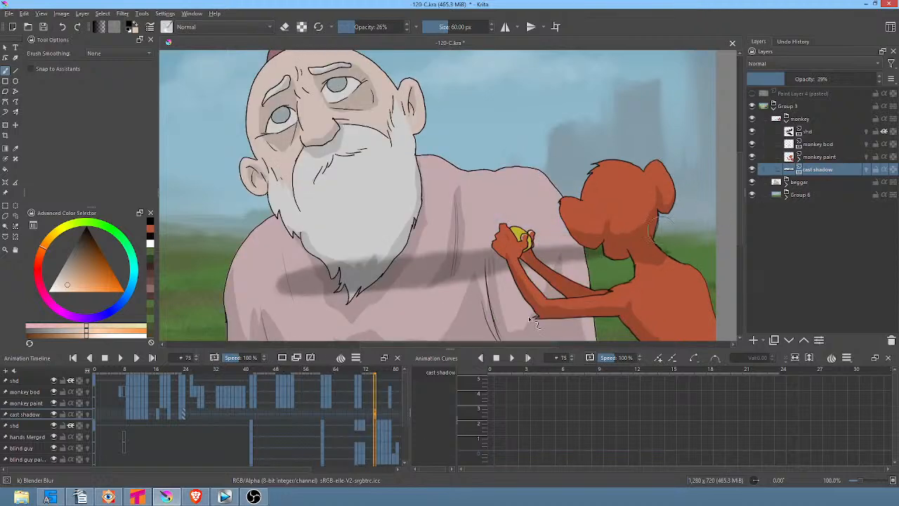
Clear the cast shadow at frame 33, where the monkey has leapt out of view, and play the animation from frame 31
mouse_move(179, 371)
mouse_down()
mouse_move(167, 370)
mouse_move(177, 369)
mouse_up()
scroll(462, 201, down, 1)
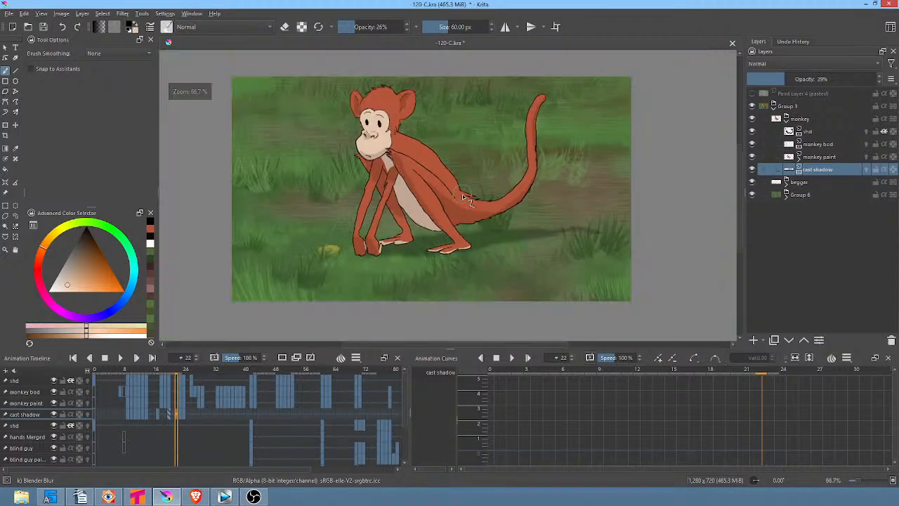
drag(179, 372, 220, 380)
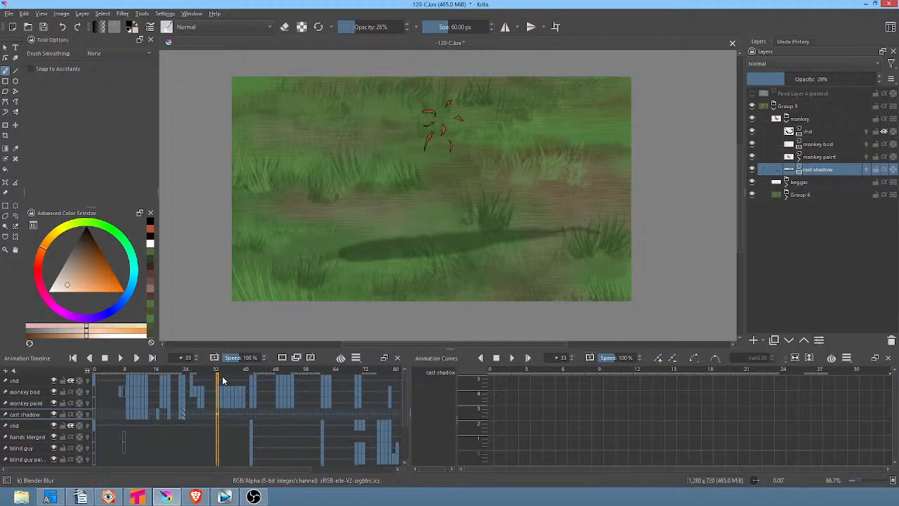
click(225, 378)
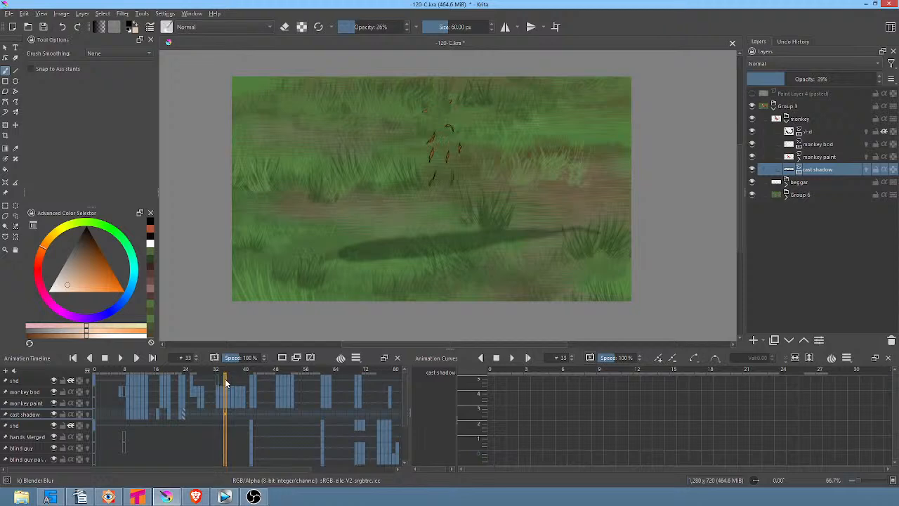
click(236, 418)
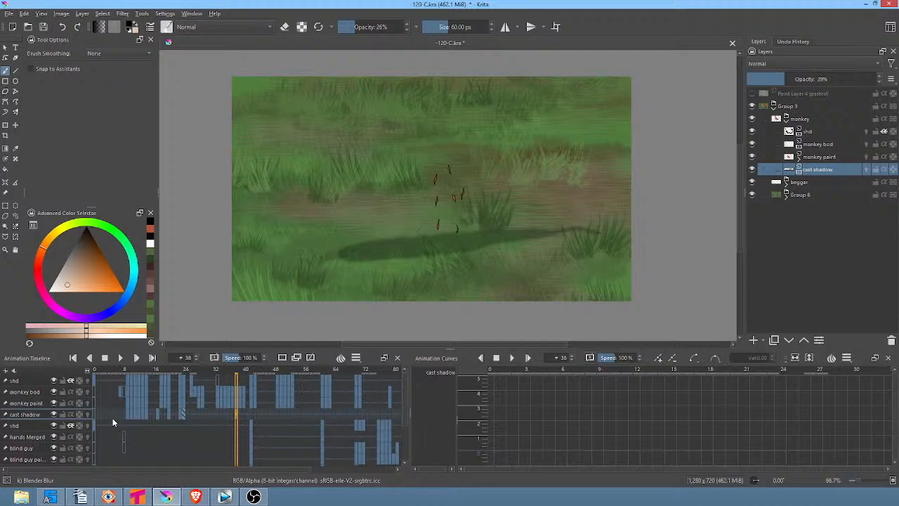
click(217, 379)
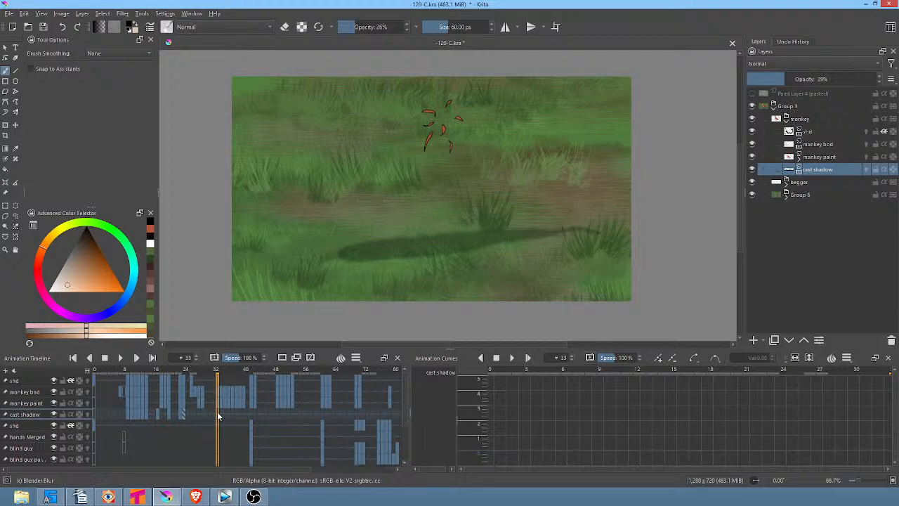
key(Delete)
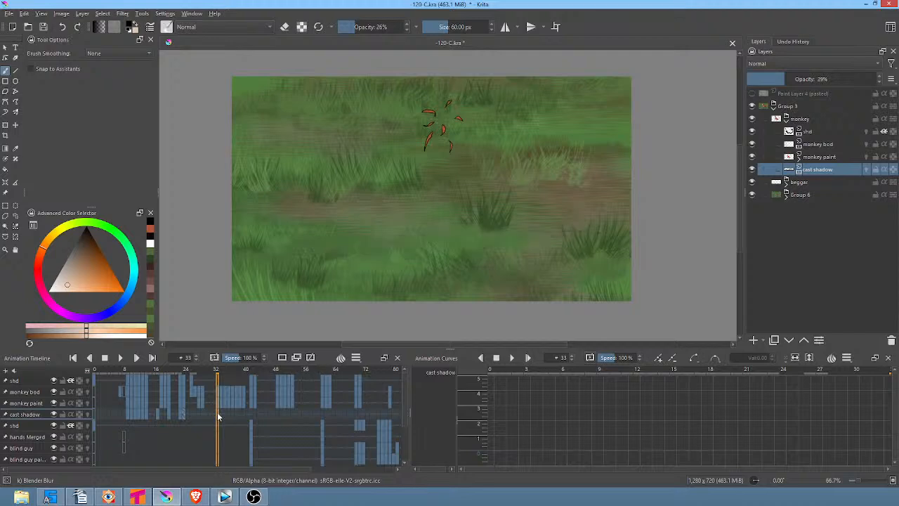
mouse_move(218, 378)
mouse_down()
mouse_move(202, 372)
mouse_move(224, 372)
mouse_move(208, 373)
mouse_up()
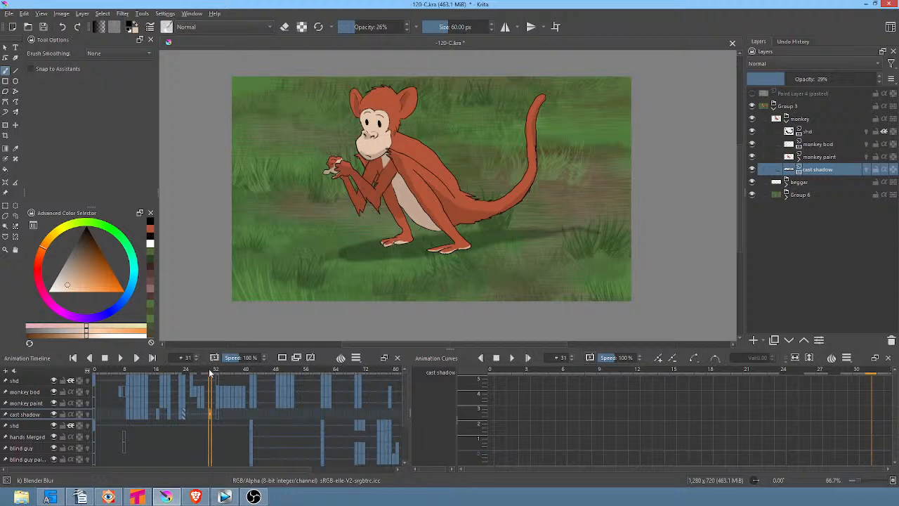
key(space)
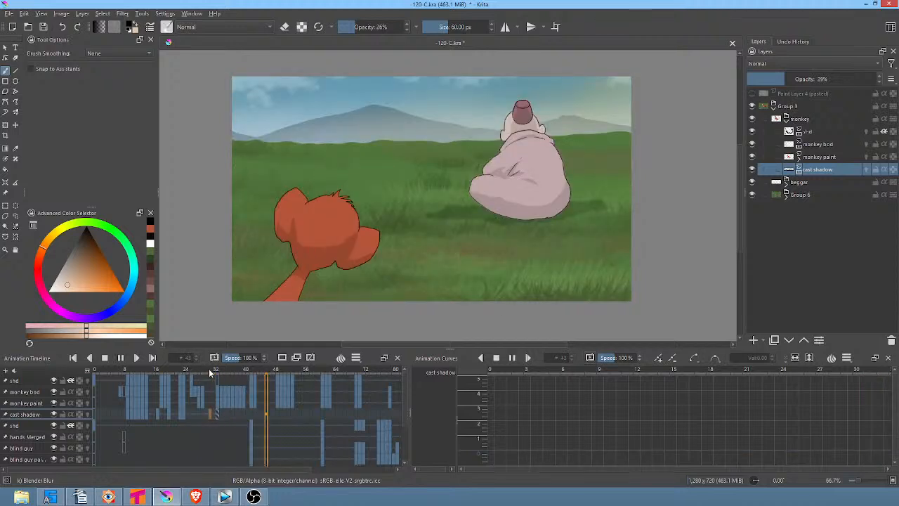
key(space)
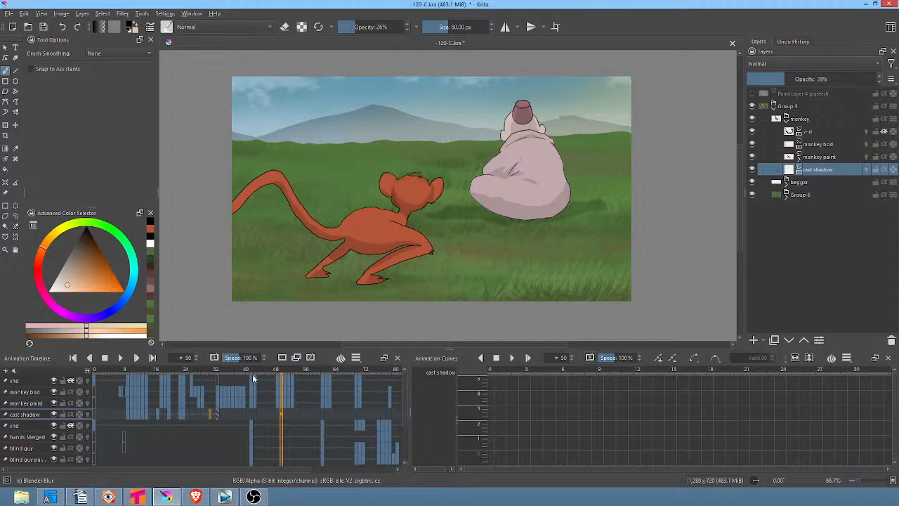
Draw a filled cast shadow beneath the landing monkey on frame 49 of the cast shadow layer, using the Pencil-2 brush
drag(217, 413, 275, 415)
click(251, 411)
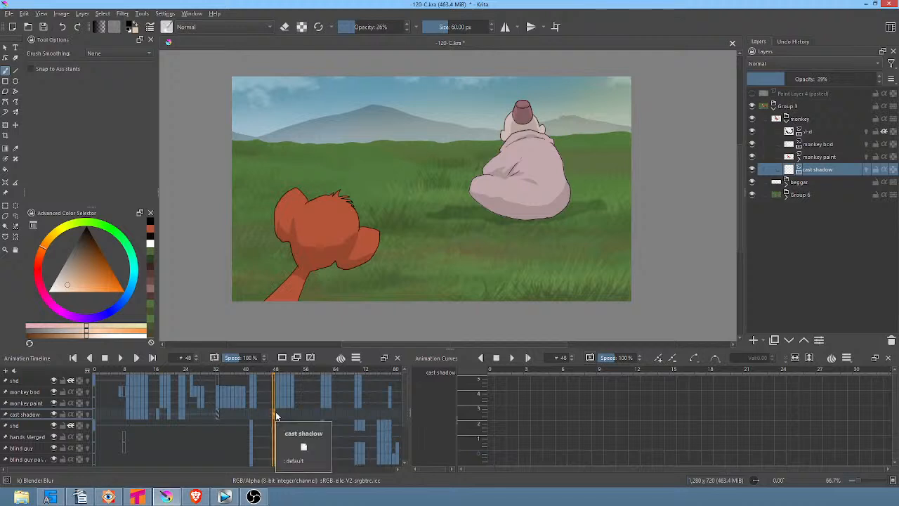
click(276, 414)
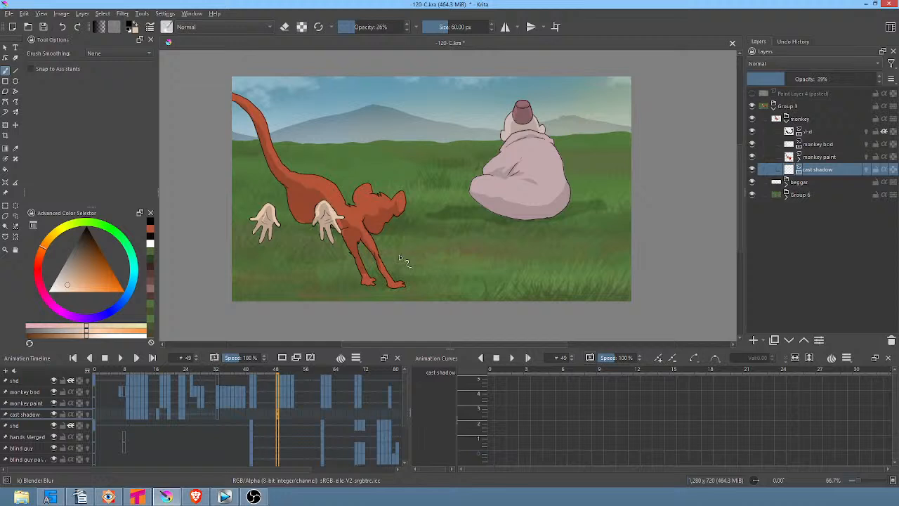
key(p)
mouse_move(409, 283)
mouse_down()
mouse_move(363, 283)
mouse_move(305, 311)
mouse_up()
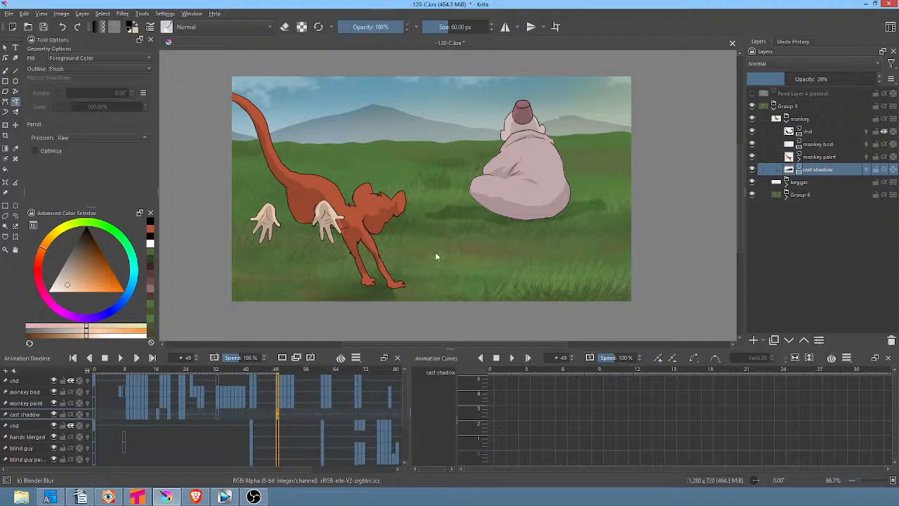
right_click(471, 235)
click(523, 184)
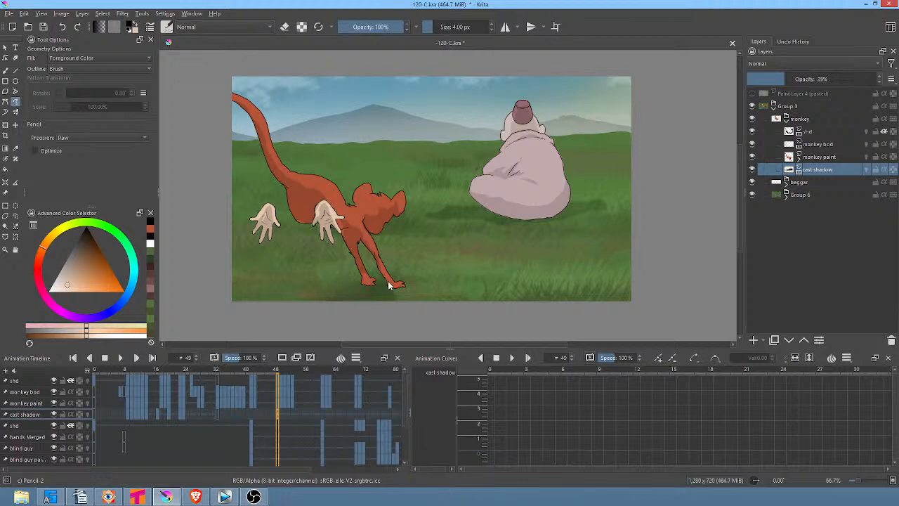
drag(413, 300, 414, 299)
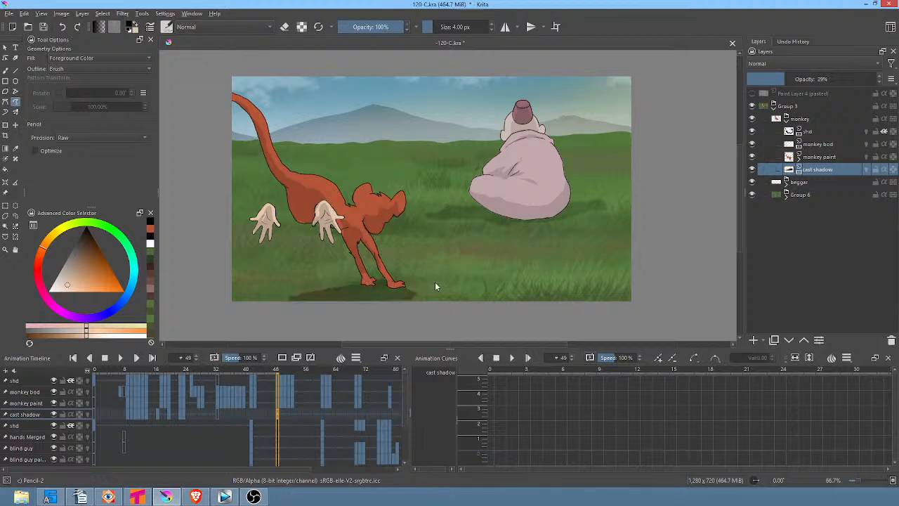
Draw a filled elongated cast shadow beneath the crouching monkey's feet on frame 50 of the cast shadow layer
key(period)
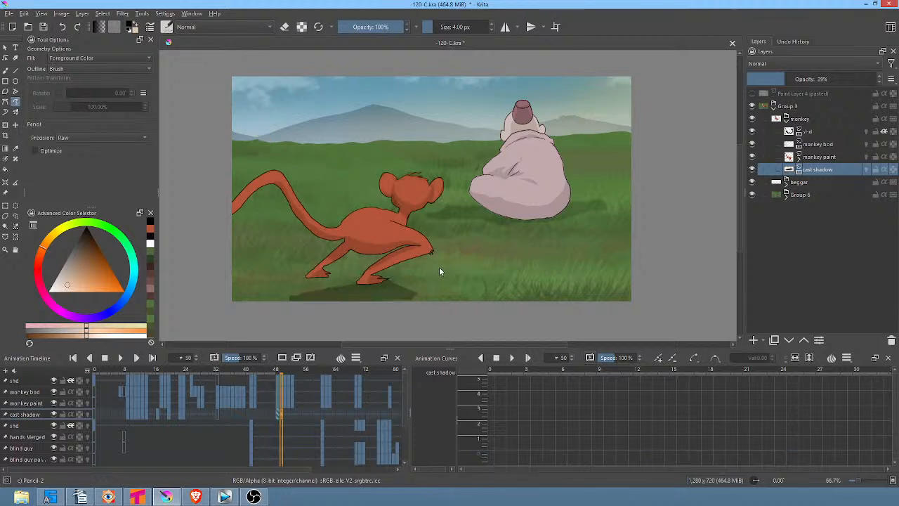
drag(425, 276, 309, 279)
mouse_move(435, 280)
mouse_down()
mouse_move(408, 272)
mouse_move(306, 282)
mouse_up()
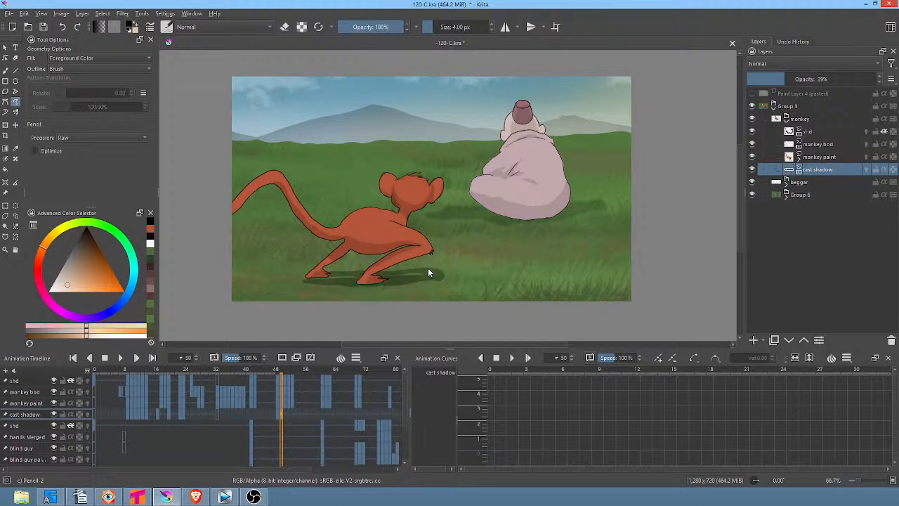
mouse_move(427, 267)
mouse_down()
mouse_move(311, 278)
mouse_move(436, 274)
mouse_up()
Clear the held shadow on frame 51 and draw a filled one under the monkey's hands and feet as it bends forward
key(Right)
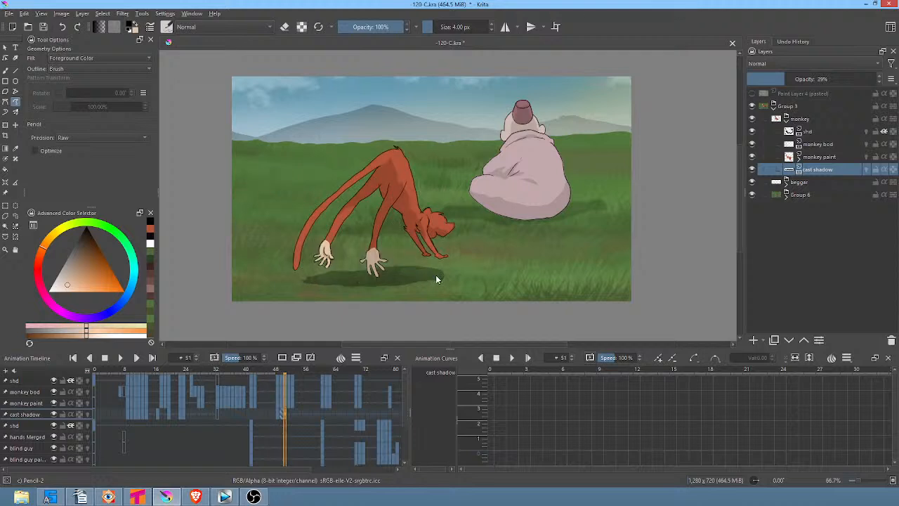
key(Delete)
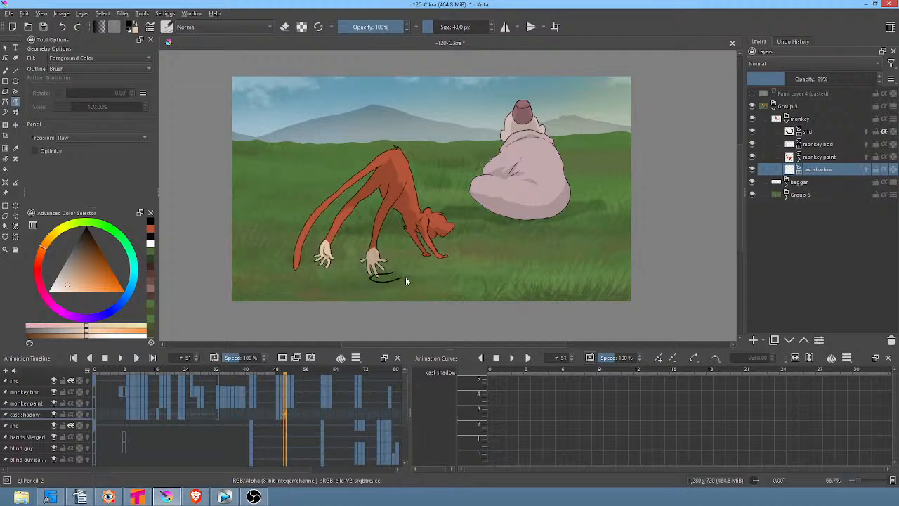
mouse_move(446, 262)
mouse_down()
mouse_move(328, 271)
mouse_move(382, 277)
mouse_up()
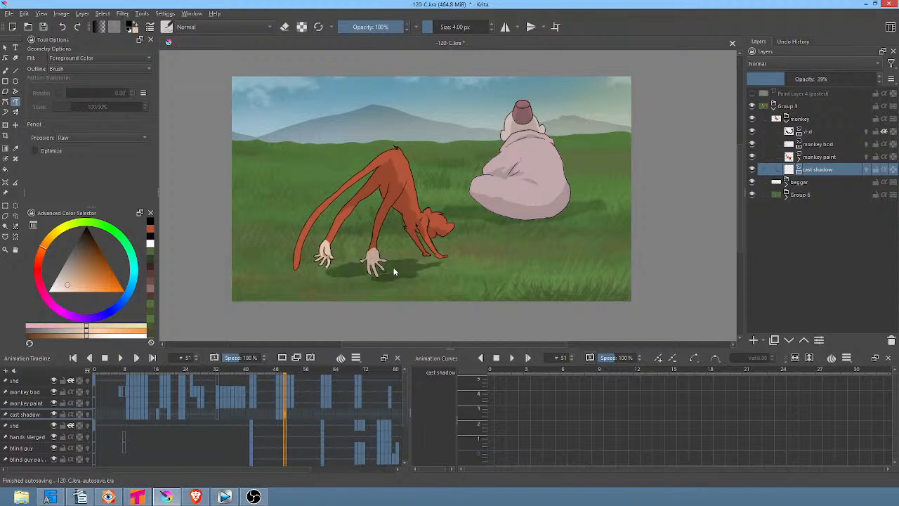
Clear the held shadow on frame 52 and draw a small filled one on the ground below the airborne monkey
key(Right)
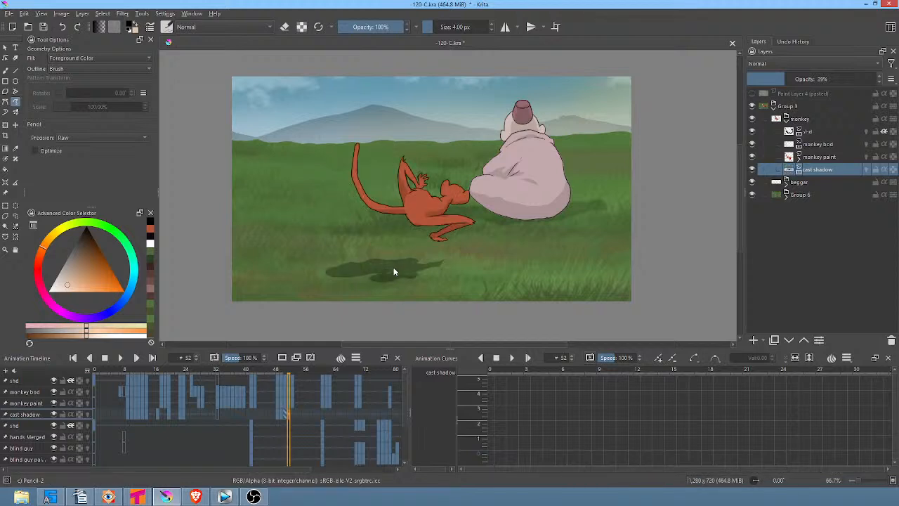
key(Delete)
drag(450, 248, 413, 259)
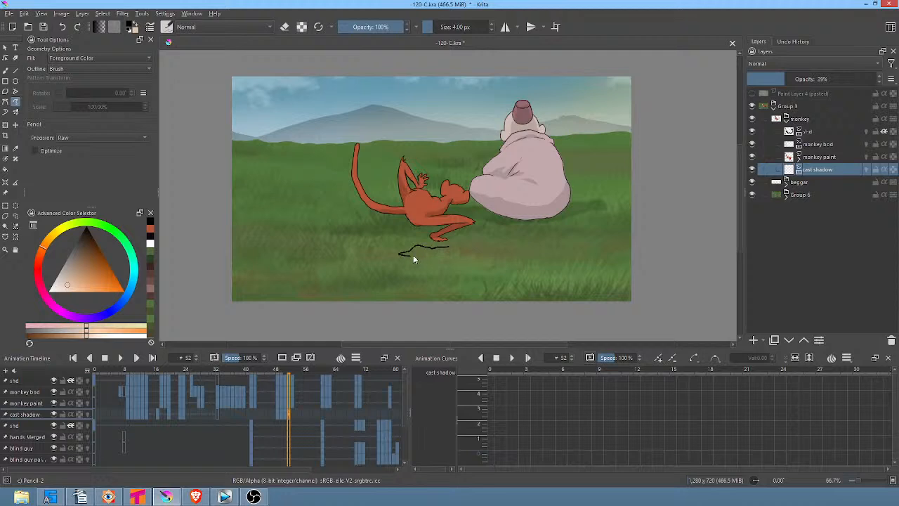
drag(465, 248, 462, 234)
Clear the held shadow on frame 53 and draw a filled one around the base of the sitting monkey beside the beggar
key(Right)
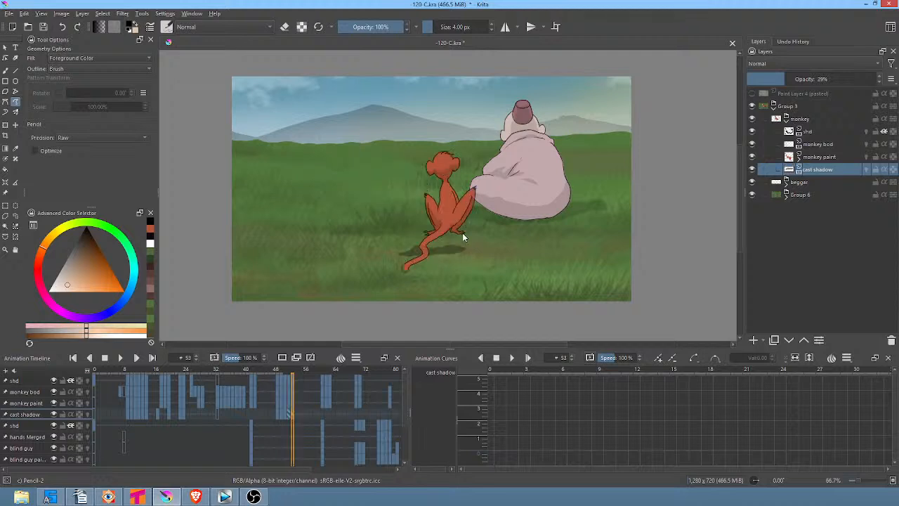
key(Delete)
mouse_move(460, 227)
mouse_down()
mouse_move(427, 238)
mouse_move(413, 265)
mouse_move(432, 256)
mouse_up()
drag(466, 233, 468, 232)
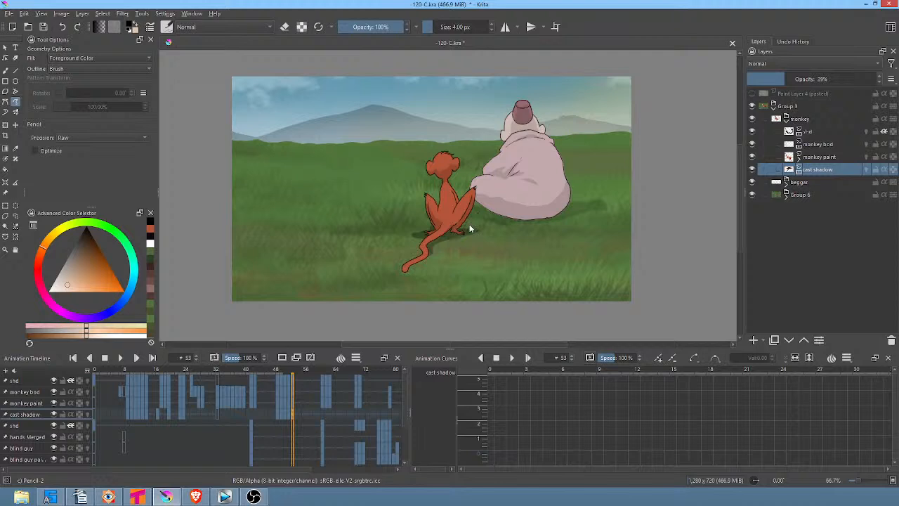
Step back from frame 53 to 49 to examine the shadows, and play the animation from frame 33
key(Left)
key(Left)
key(Left)
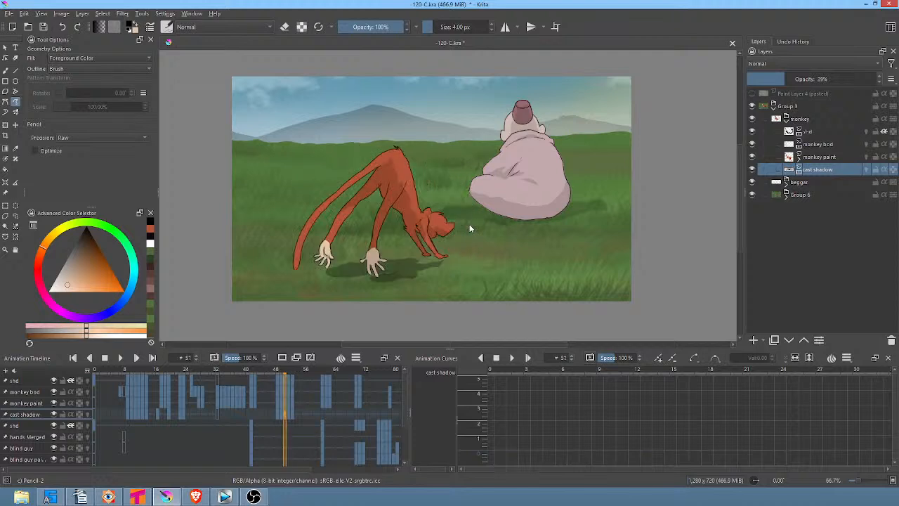
key(Left)
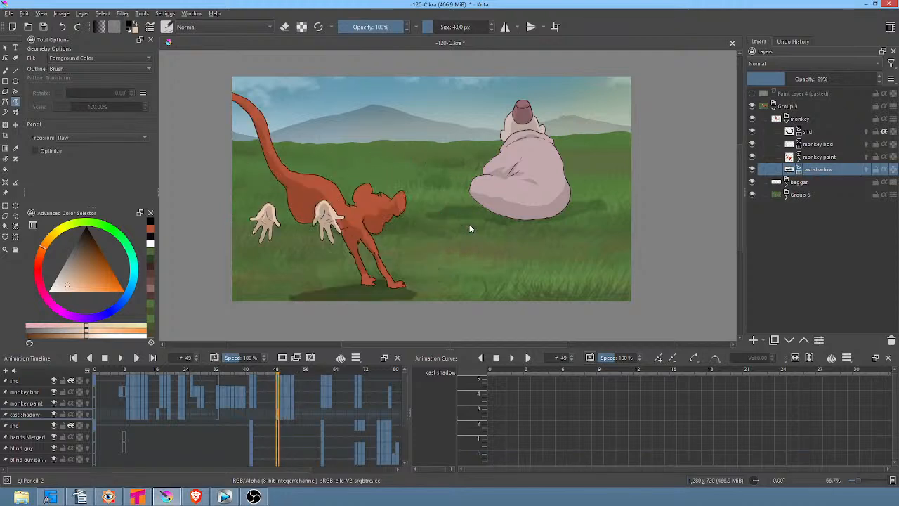
key(comma)
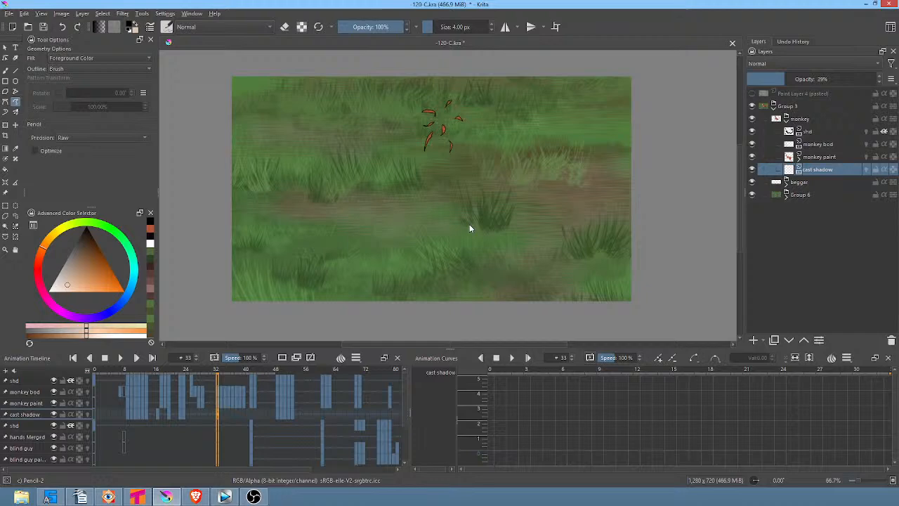
key(space)
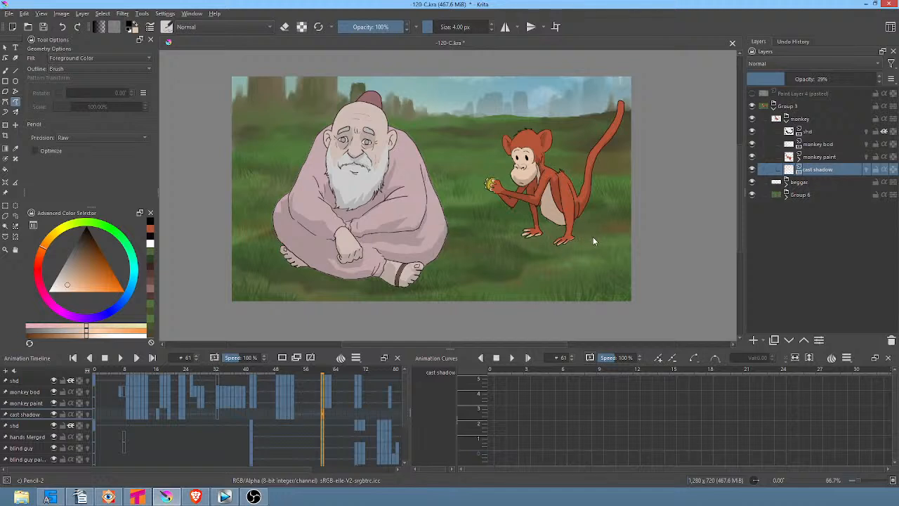
Draw the monkey's ground shadow, extending behind it, on frame 61, and clear and redraw it for the squatting pose on frame 62
mouse_move(563, 228)
mouse_down()
mouse_move(511, 235)
mouse_move(560, 251)
mouse_up()
drag(636, 217, 634, 215)
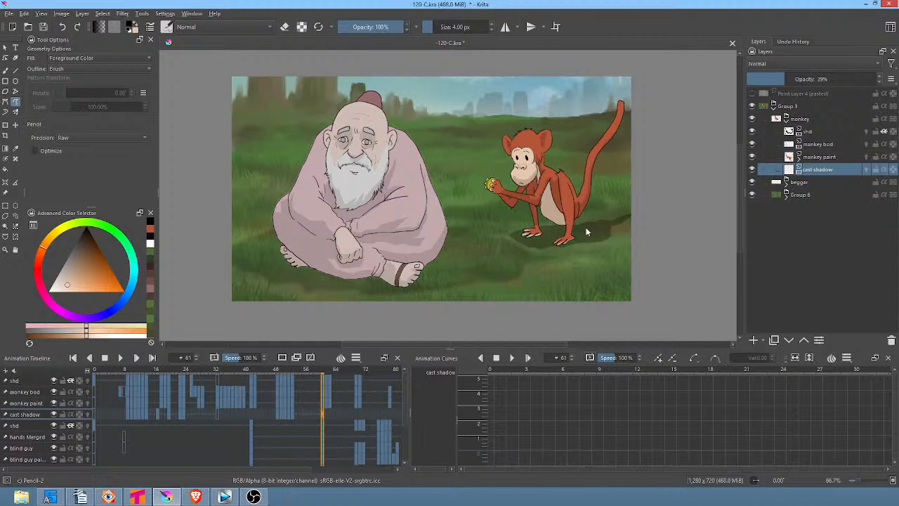
key(period)
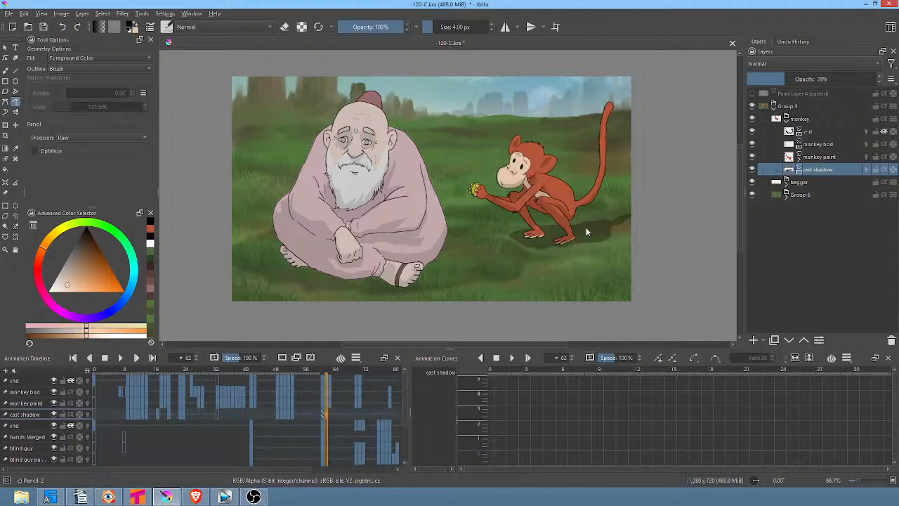
key(Delete)
drag(590, 232, 534, 232)
key(comma)
key(period)
mouse_move(589, 232)
mouse_down()
mouse_move(639, 209)
mouse_move(578, 235)
mouse_up()
Clear the held shadow on frame 63 and draw a long filled one beneath the kneeling monkey and its outstretched tail
key(period)
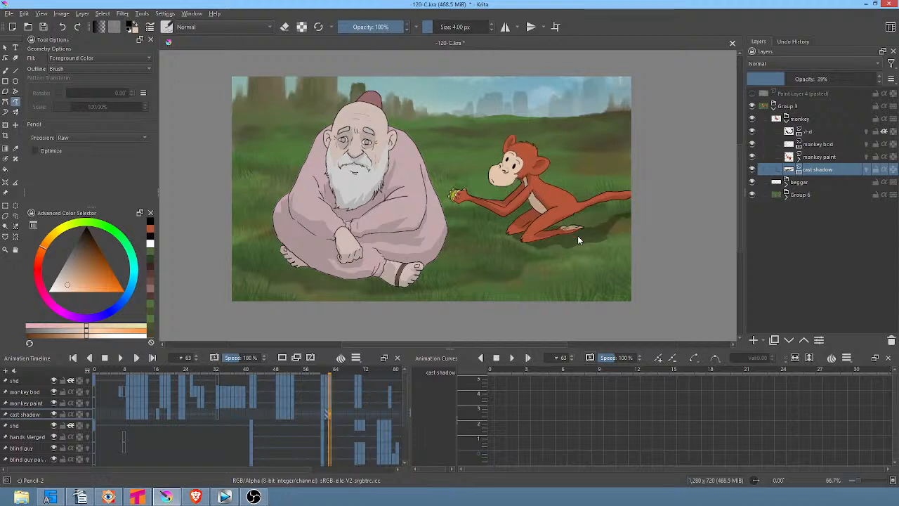
key(Delete)
drag(633, 227, 608, 234)
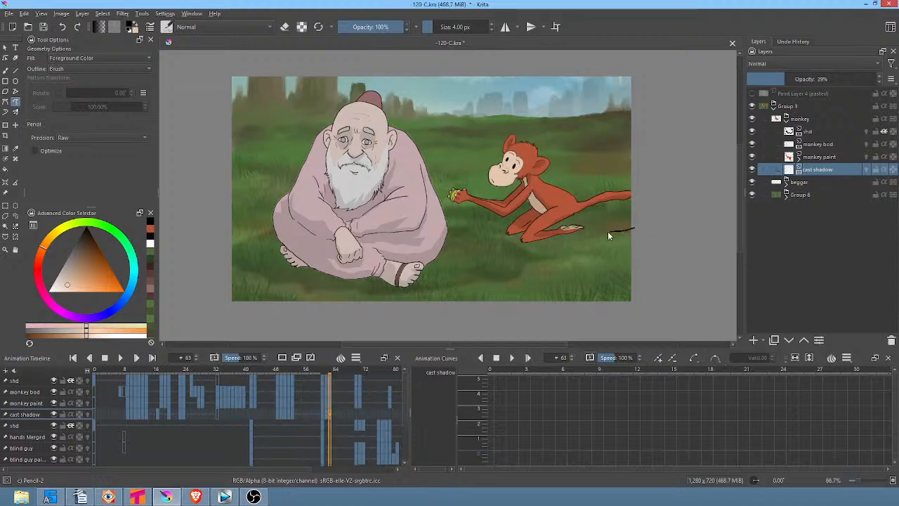
drag(503, 236, 647, 214)
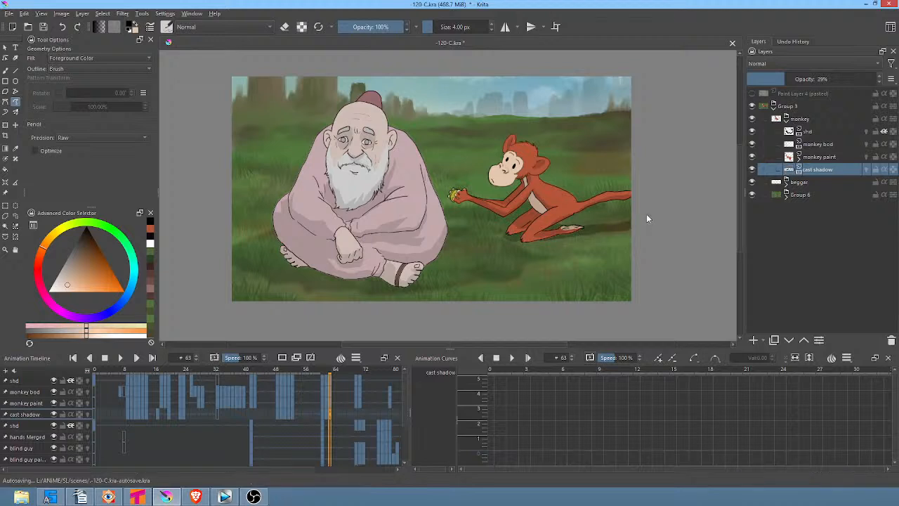
Step forward to frame 67 and back to frame 61, examining how the monkey's shadow changes between poses
key(Right)
key(Right)
key(Right)
key(Right)
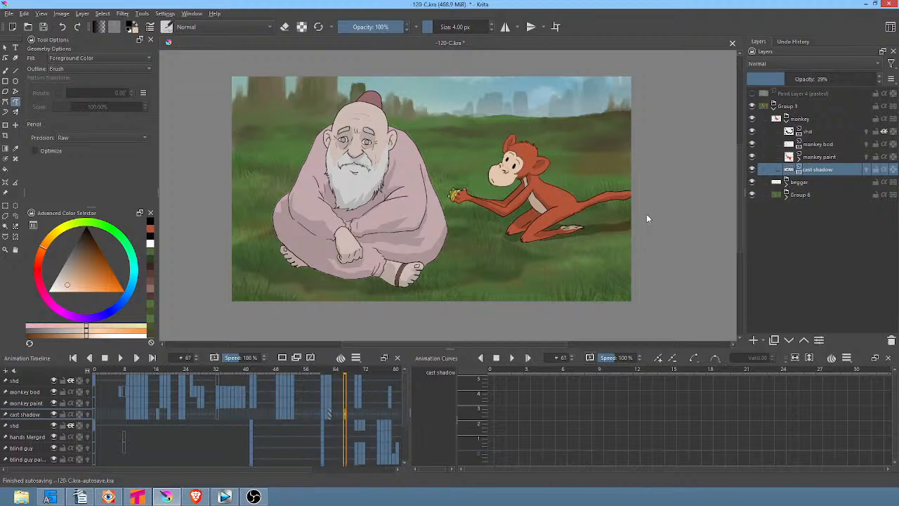
key(Left)
key(Left)
key(Left)
key(Left)
key(Left)
key(Left)
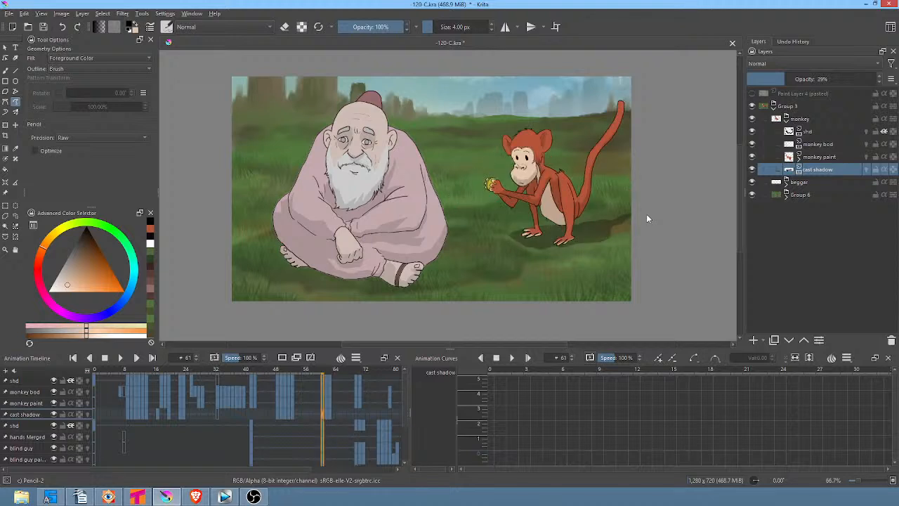
Compare the shadows on frames 61 to 63 and lower the cast shadow layer's opacity to 22%
key(Right)
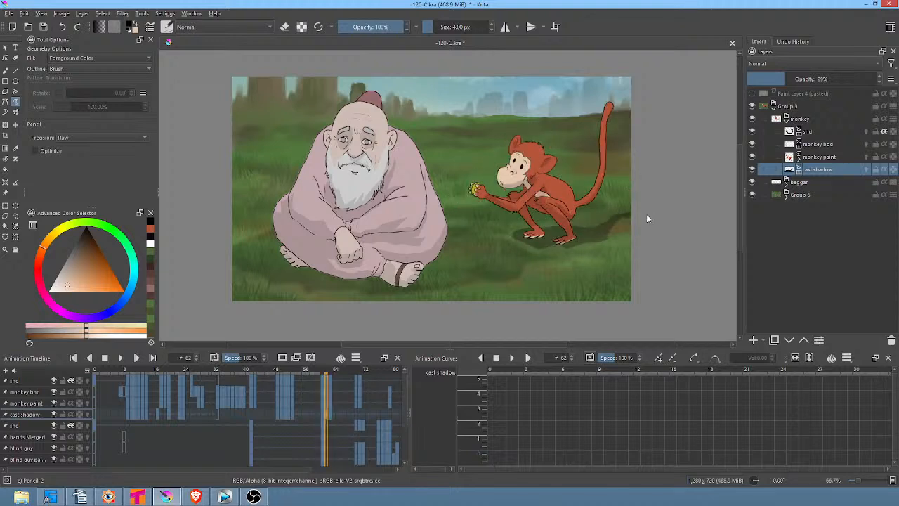
key(Right)
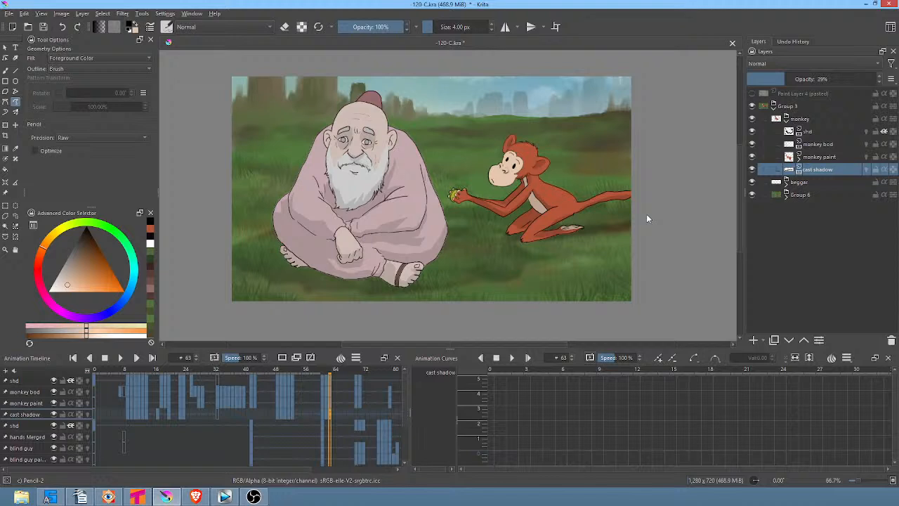
key(Left)
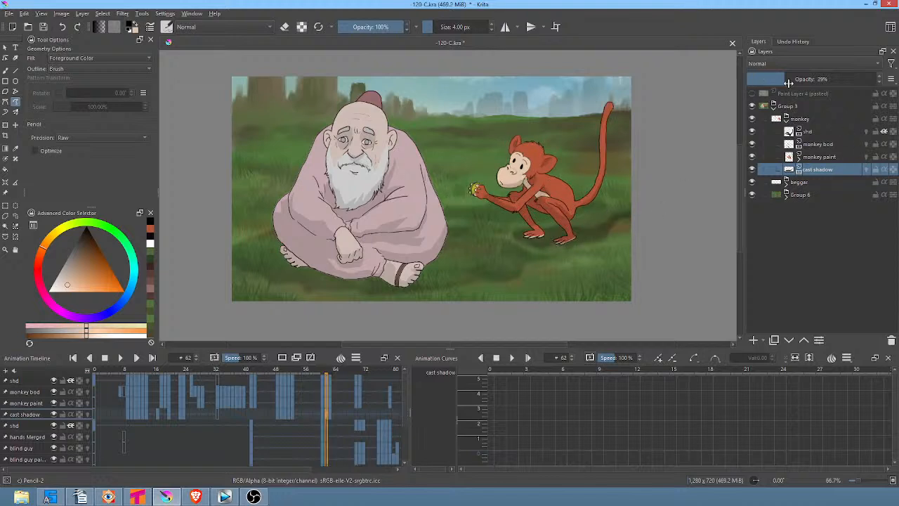
drag(784, 79, 776, 79)
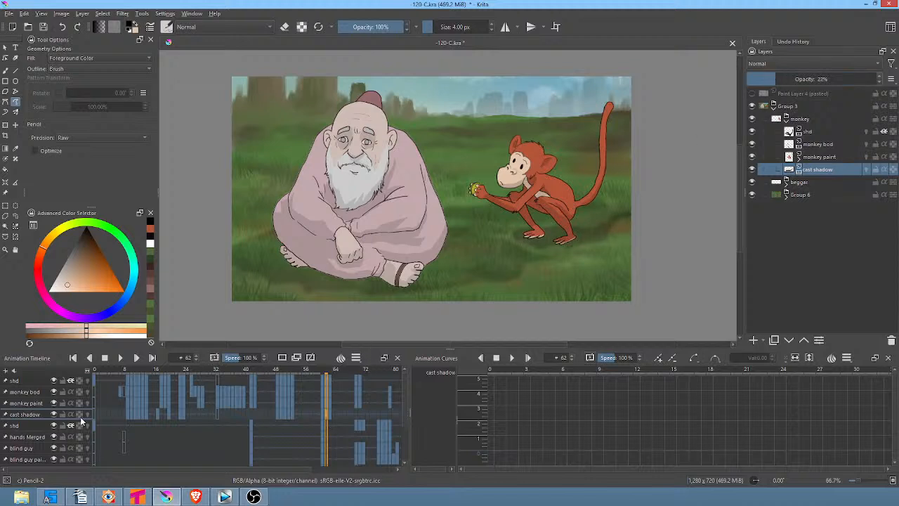
Step through frames 63 to 80, examining the cast shadow and the close-up of the beggar and monkey
click(331, 411)
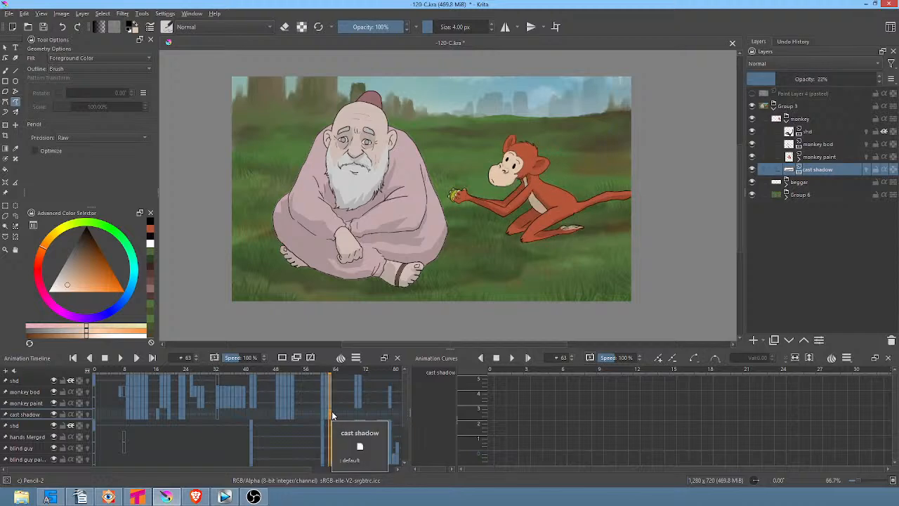
key(Right)
key(Right)
key(Right)
key(Right)
key(Right)
key(Right)
key(Right)
key(Right)
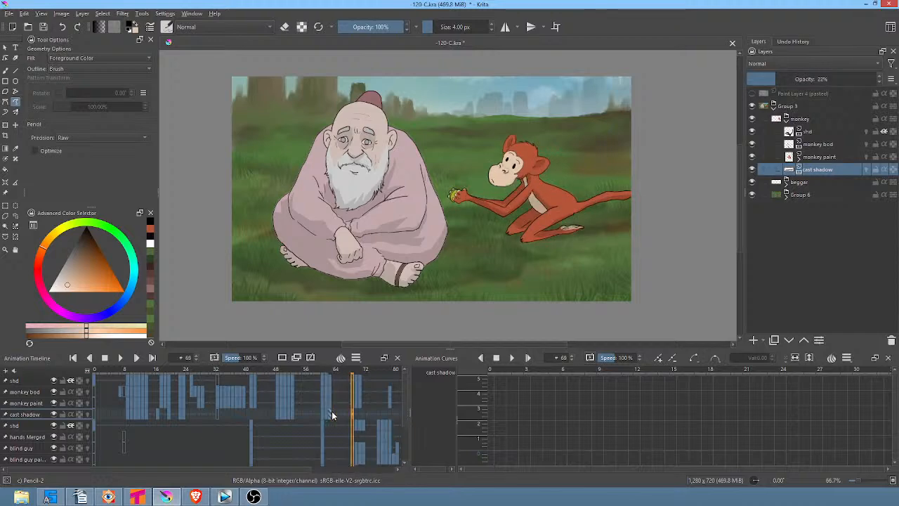
key(Right)
key(Right)
key(Right)
key(Right)
key(Right)
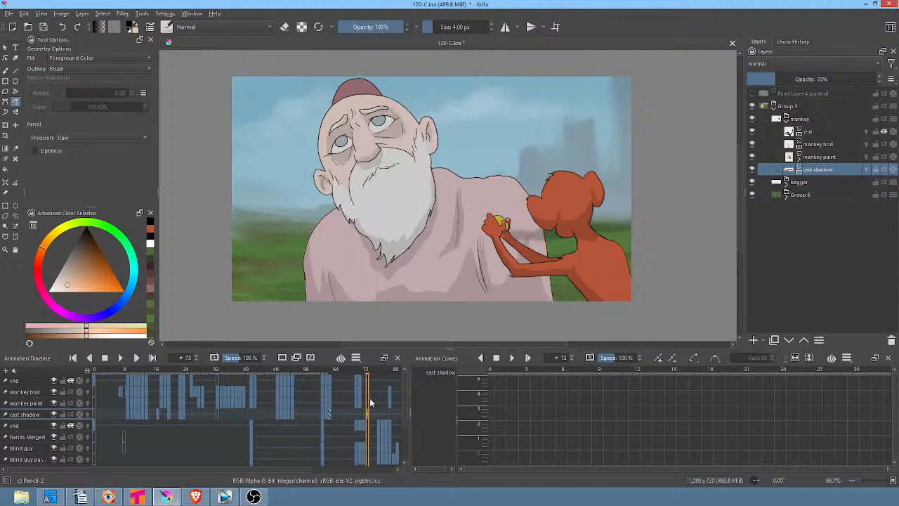
key(Right)
key(Right)
key(Right)
key(Right)
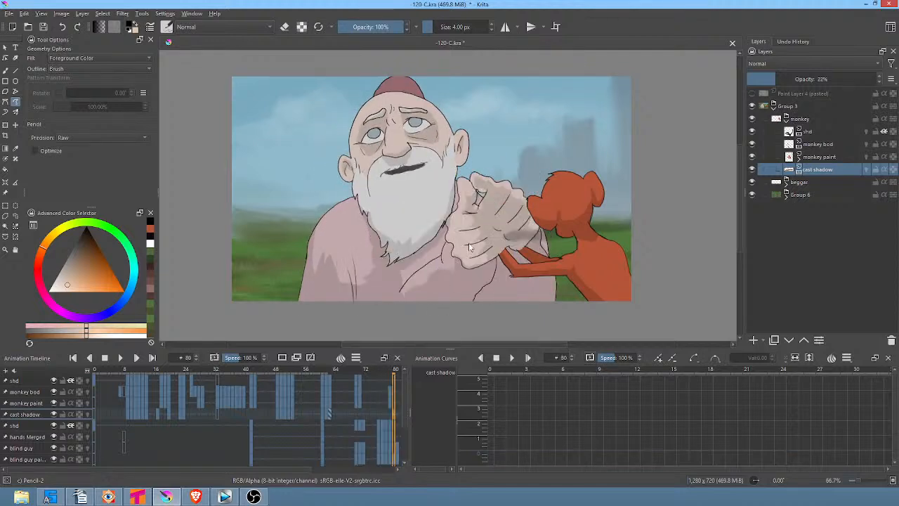
drag(642, 198, 610, 192)
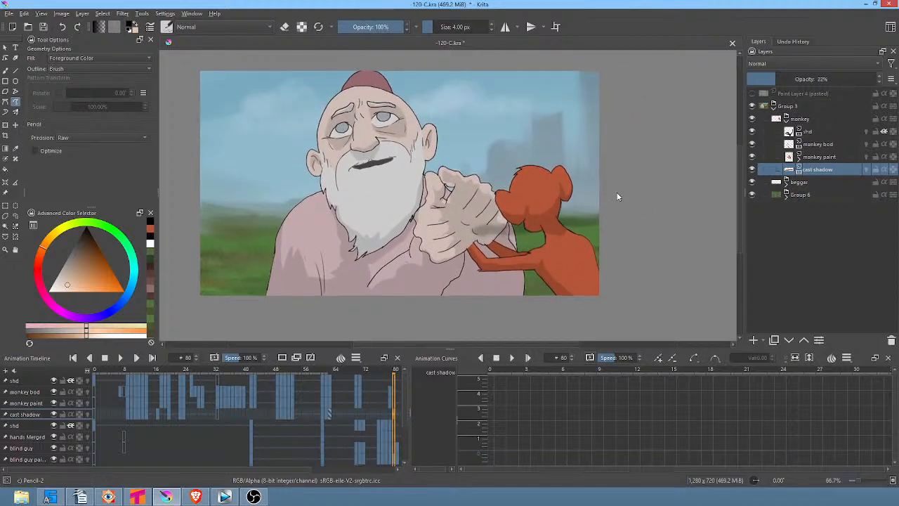
scroll(627, 179, down, 1)
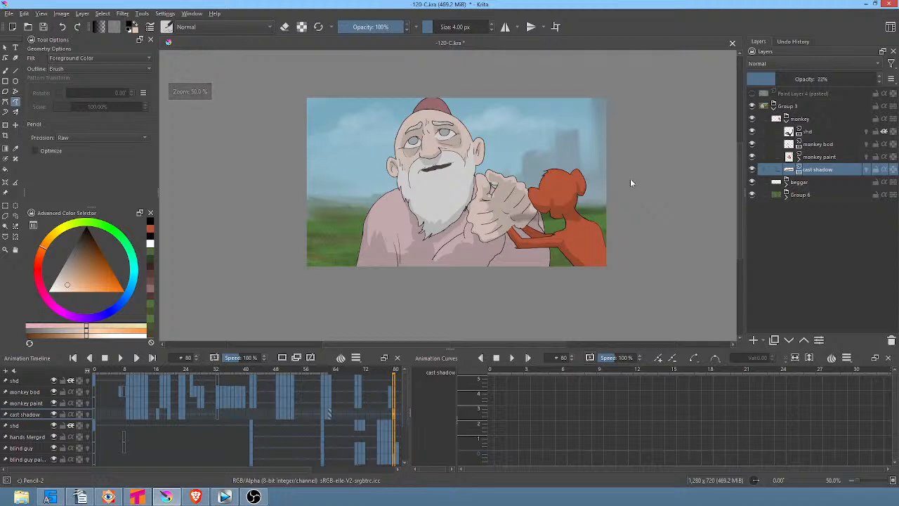
scroll(629, 179, up, 1)
drag(603, 143, 625, 138)
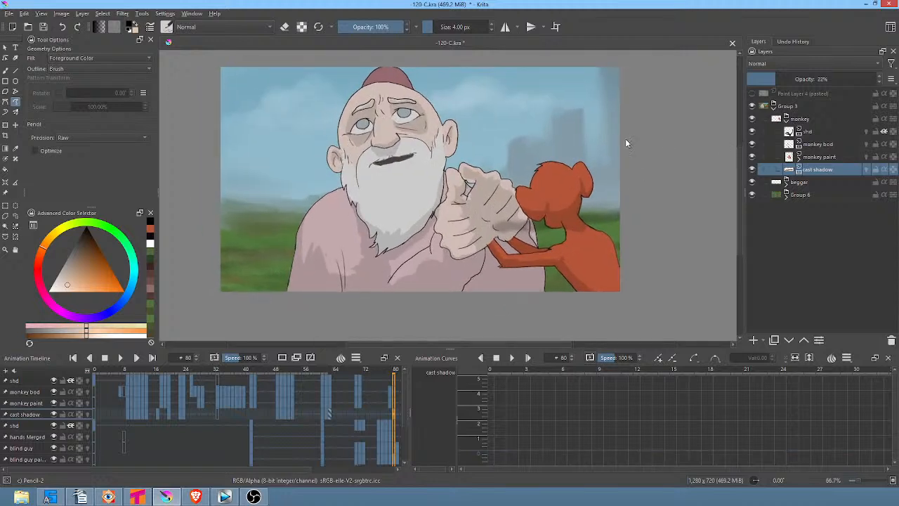
Render frames 0 to 104 as a JPEG image sequence in the 120-C render folder, replacing the old frames
key(ctrl+r)
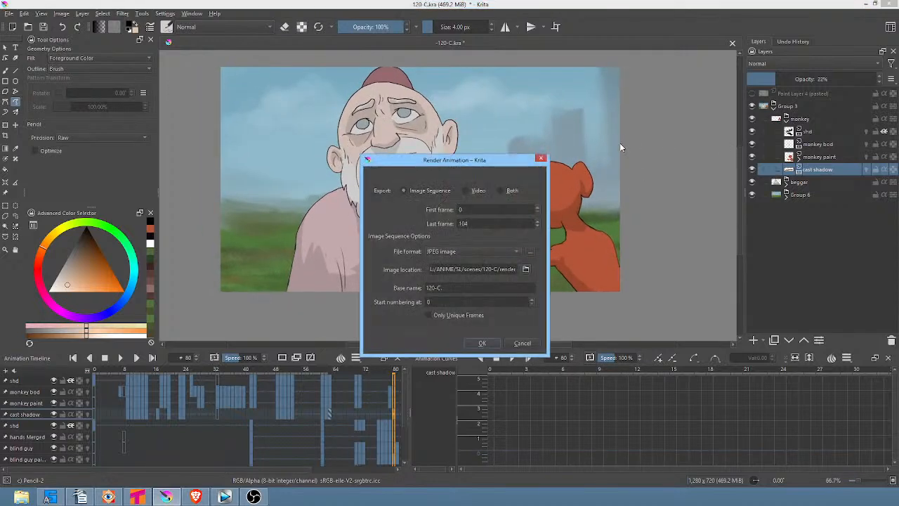
click(482, 343)
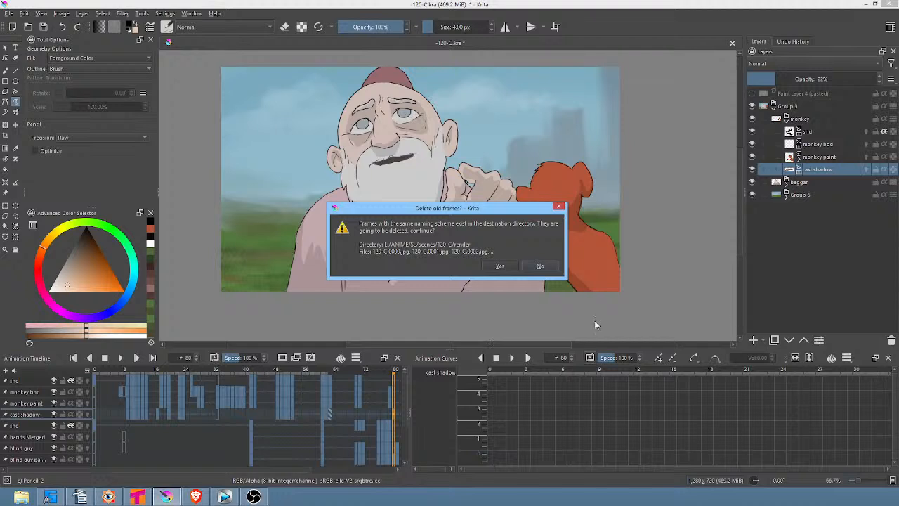
click(508, 267)
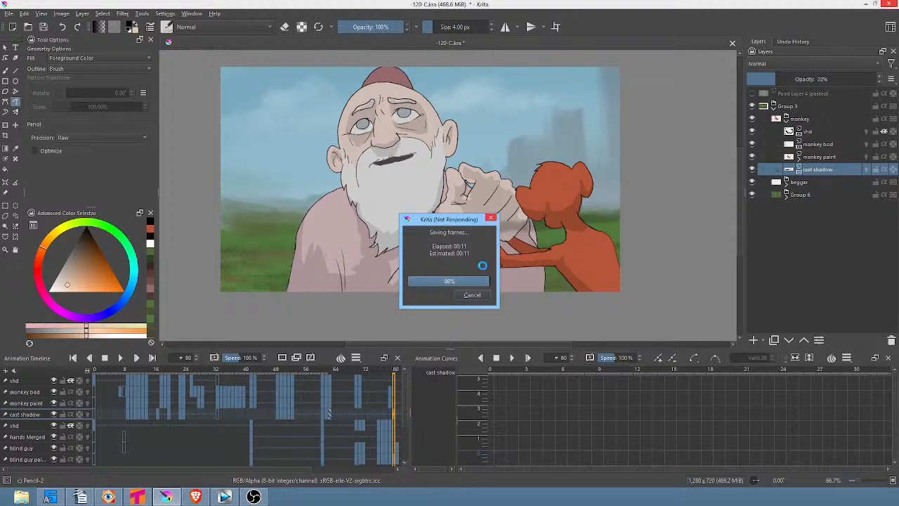
click(356, 413)
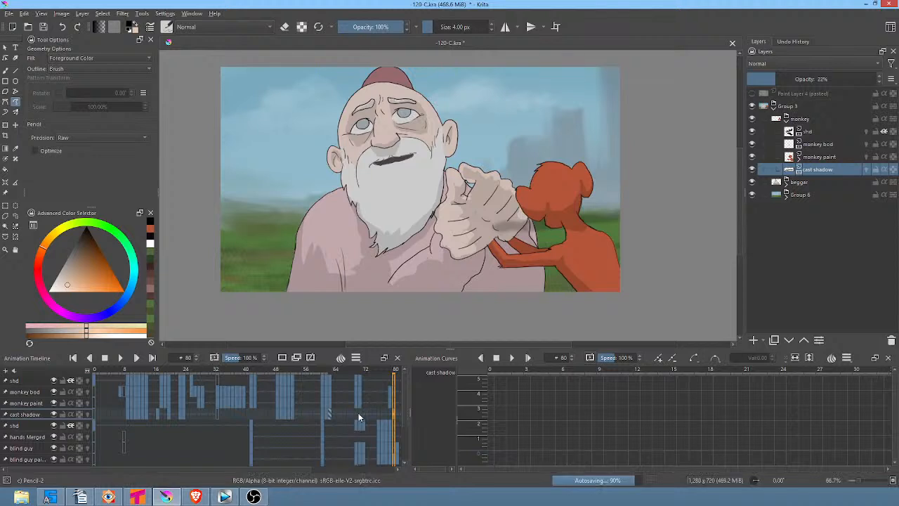
Add a blank keyframe at frame 70 on the cast shadow layer to clear the shadow from the close-up, and return to frame 61
click(332, 413)
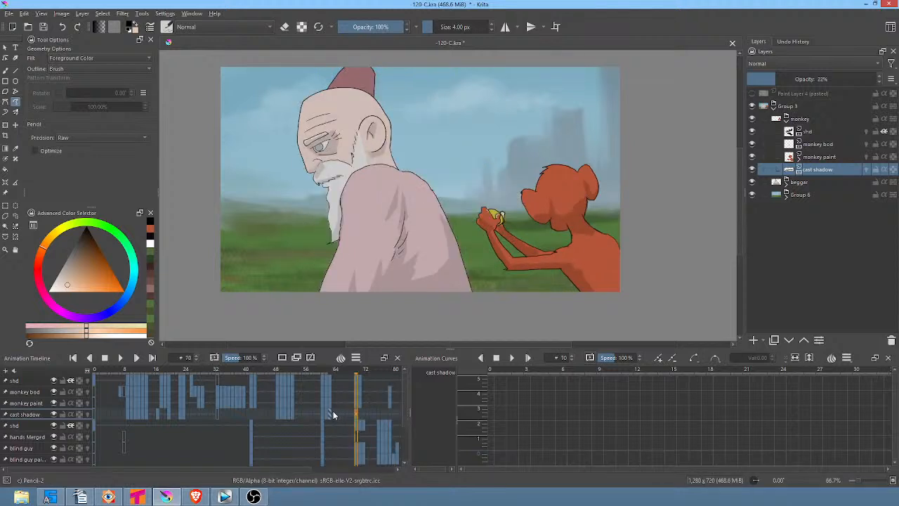
click(355, 410)
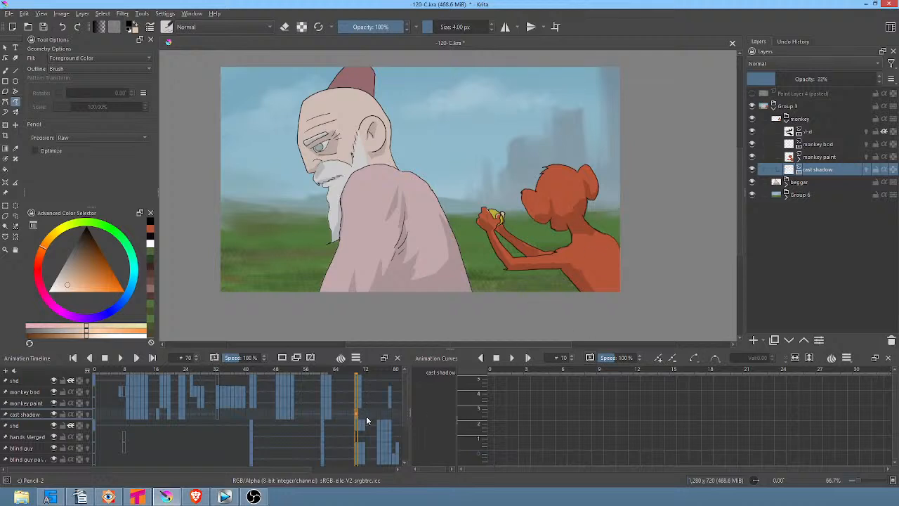
drag(365, 417, 246, 388)
click(276, 371)
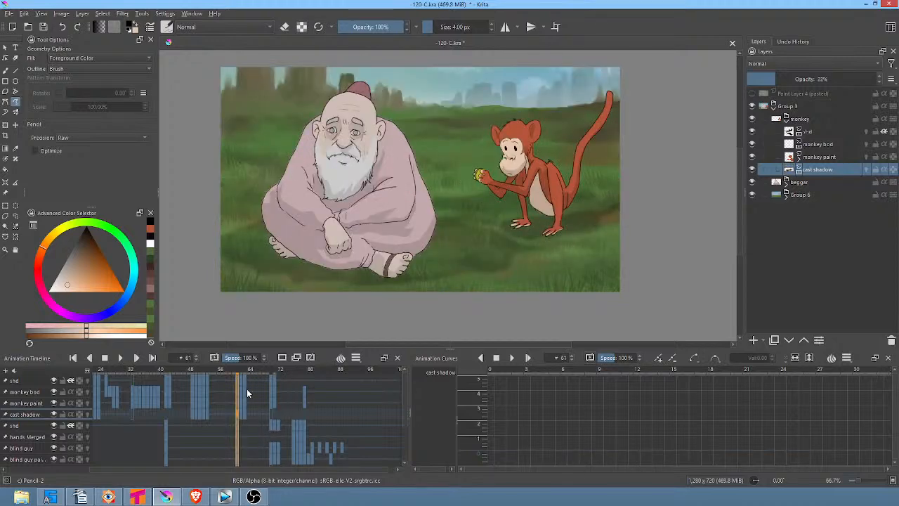
Save the shot and render frames 0 to 104 as a JPEG image sequence again, replacing the existing frames
key(ctrl+s)
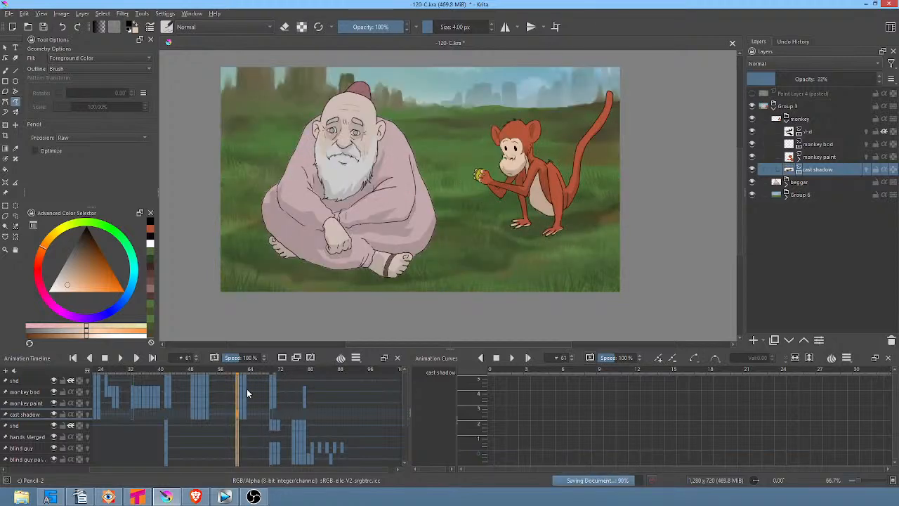
key(ctrl+r)
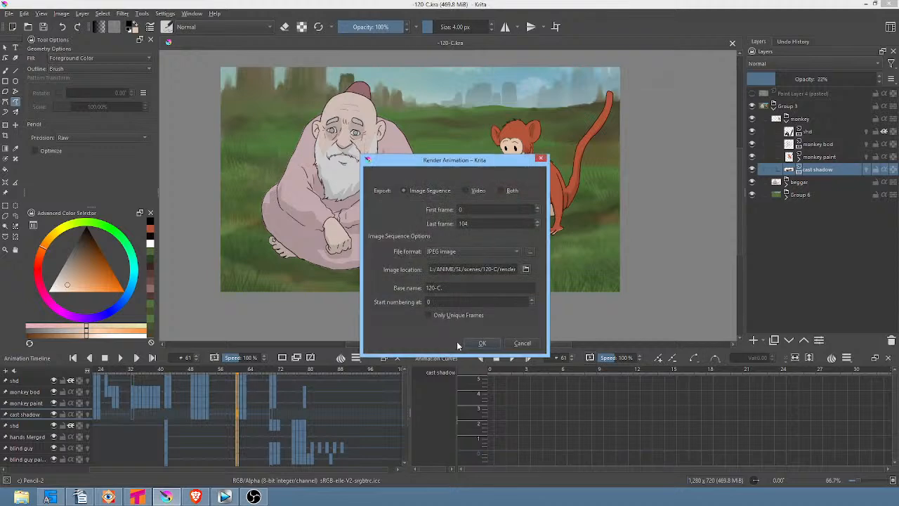
click(470, 343)
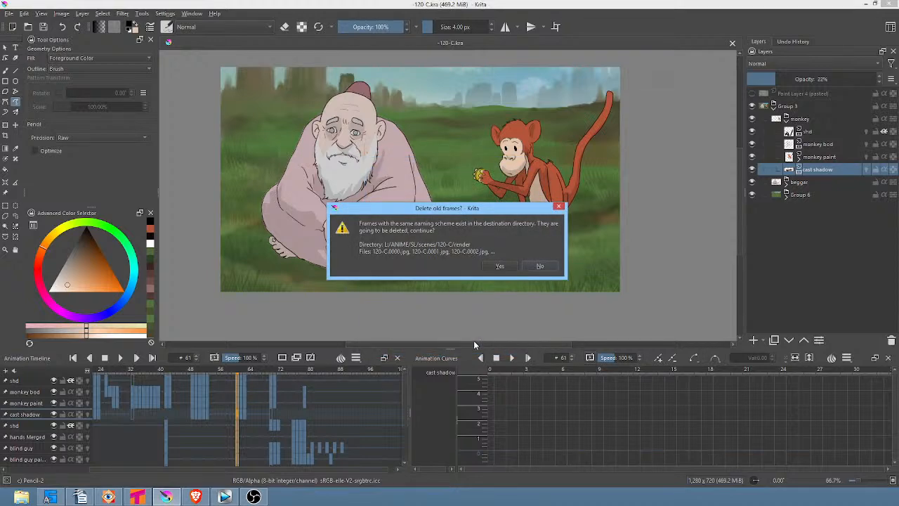
click(500, 267)
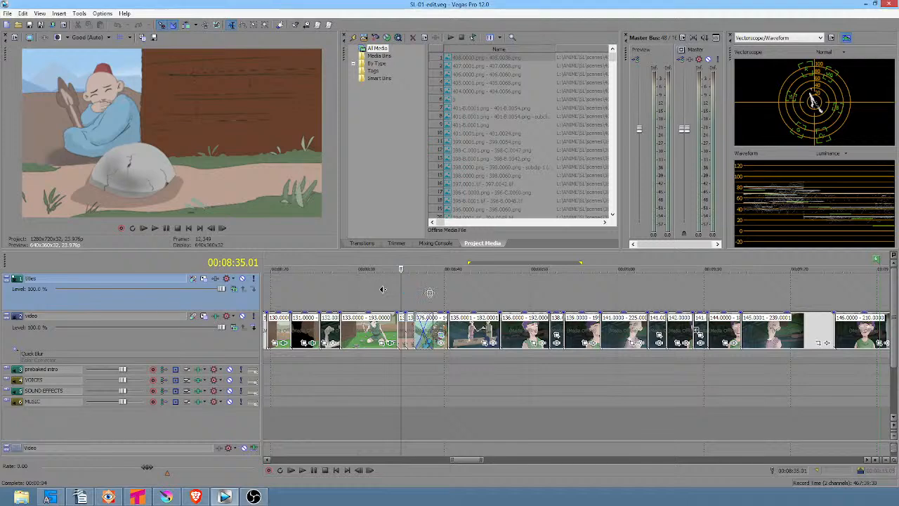
Switch to the Vegas Pro edit and play the sequence from just before the beggar clip through shot 120-C
scroll(375, 291, left, 10)
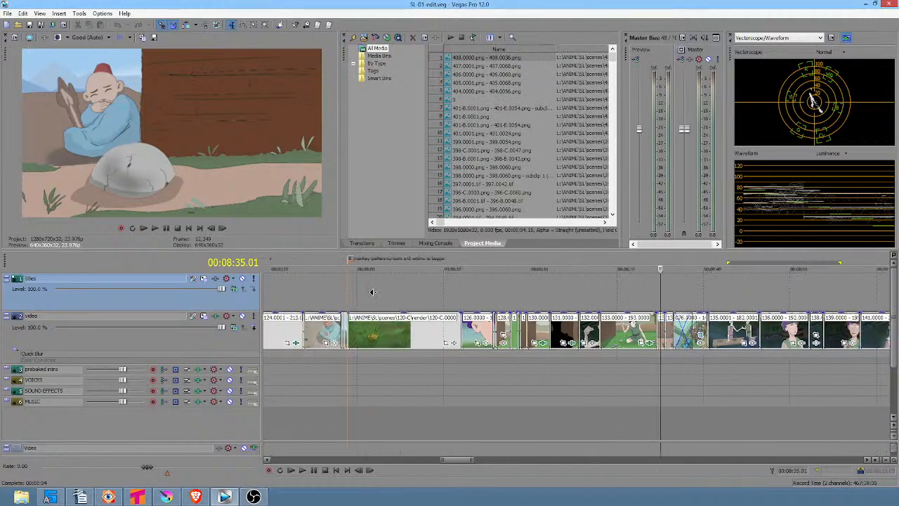
scroll(538, 291, left, 2)
click(550, 288)
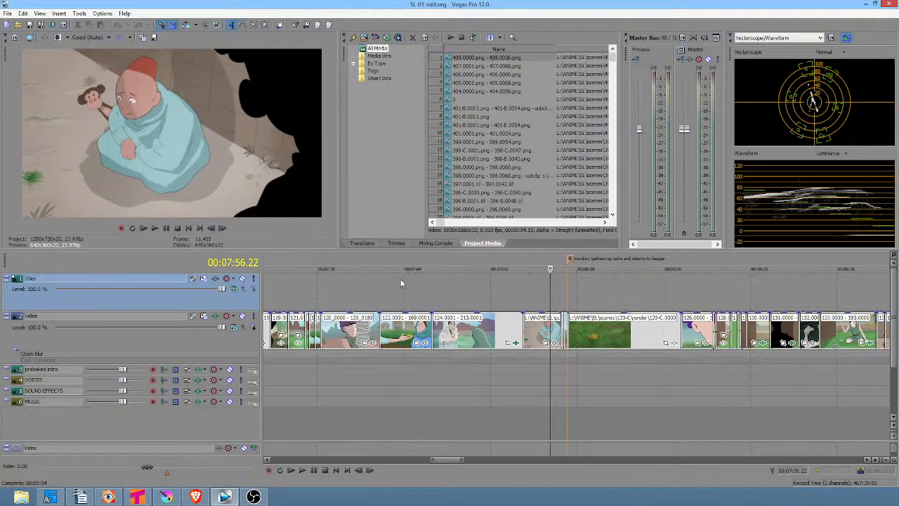
click(511, 296)
key(space)
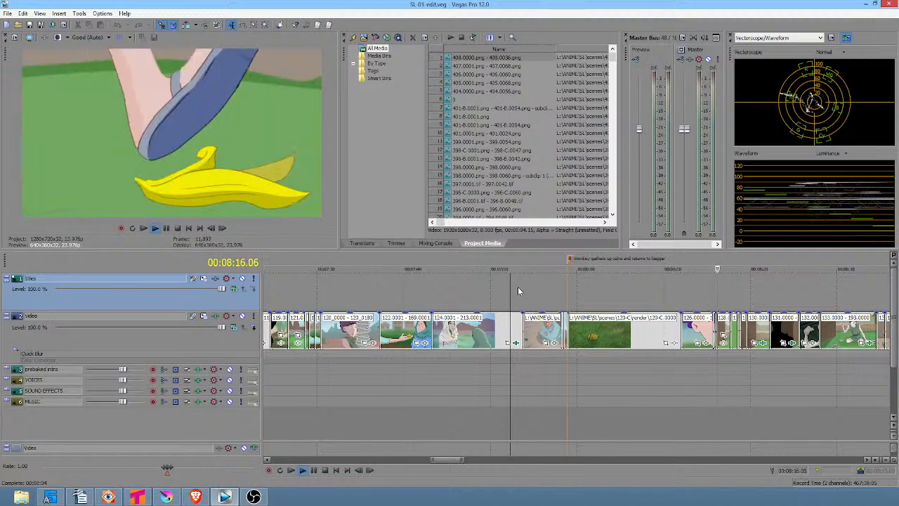
key(space)
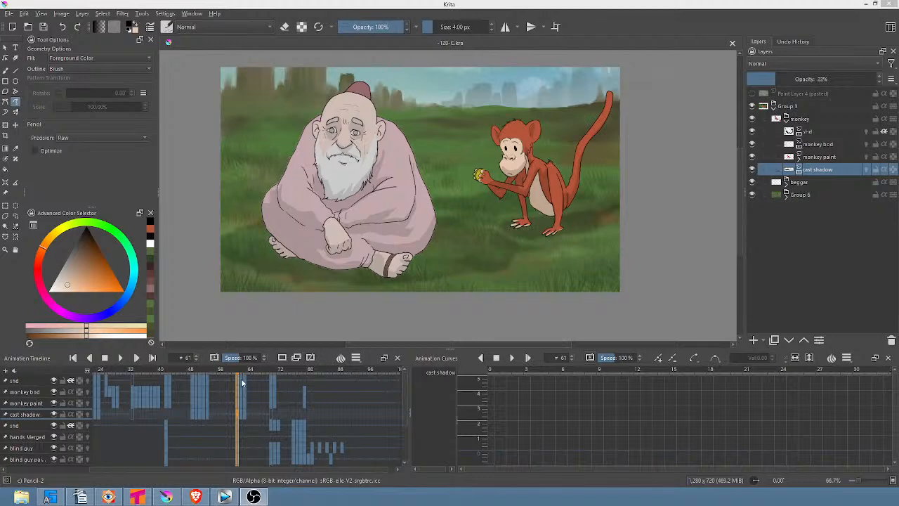
Switch back to Krita and scrub shot 120-C from frame 0, examining the opening coin frames
scroll(287, 383, up, 3)
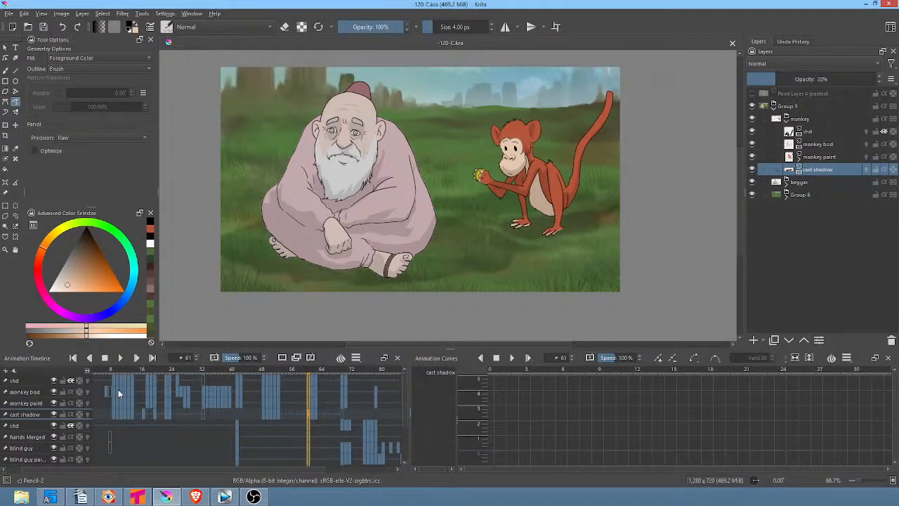
scroll(204, 390, up, 1)
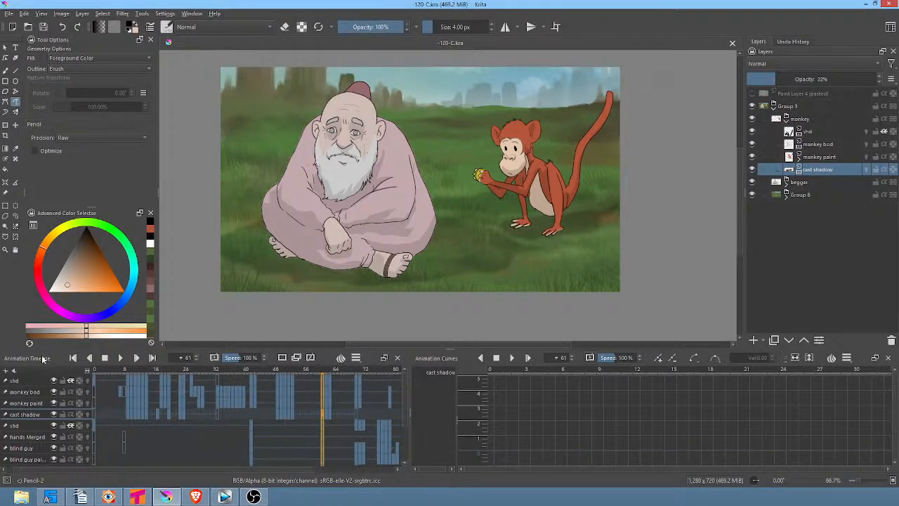
click(94, 372)
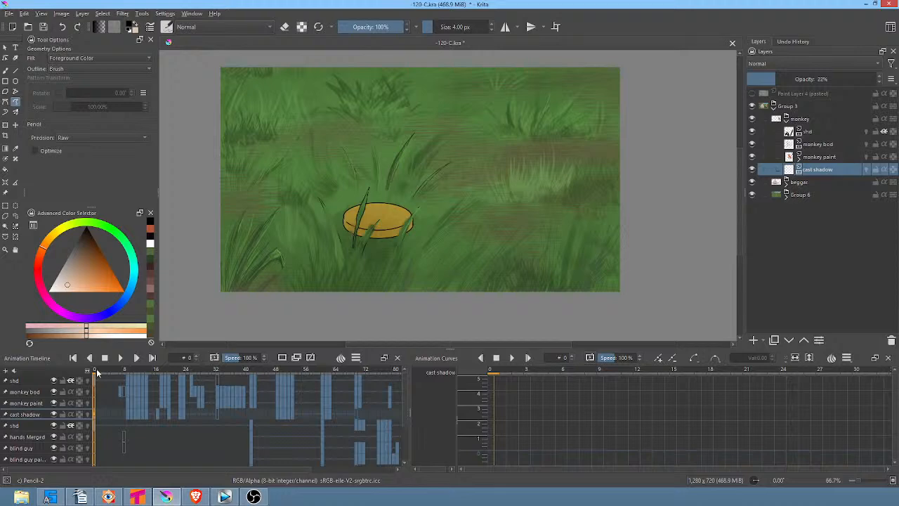
drag(96, 372, 153, 404)
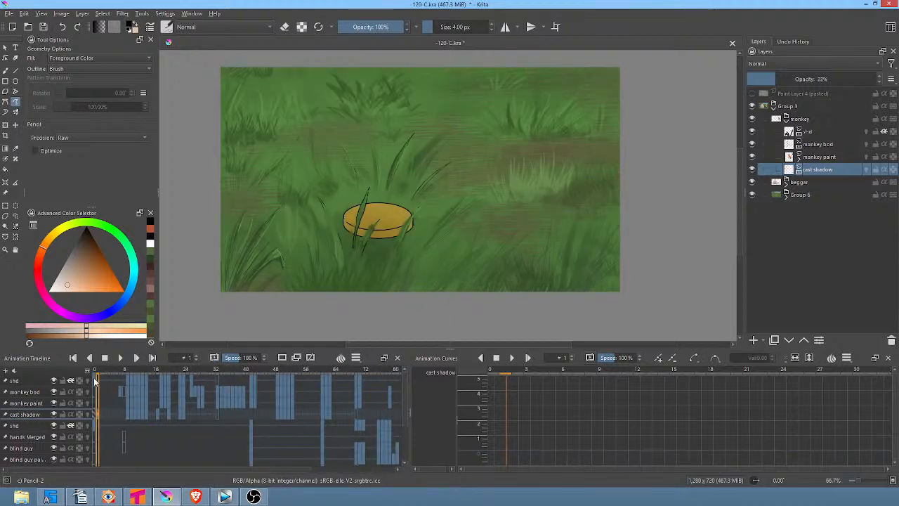
click(96, 380)
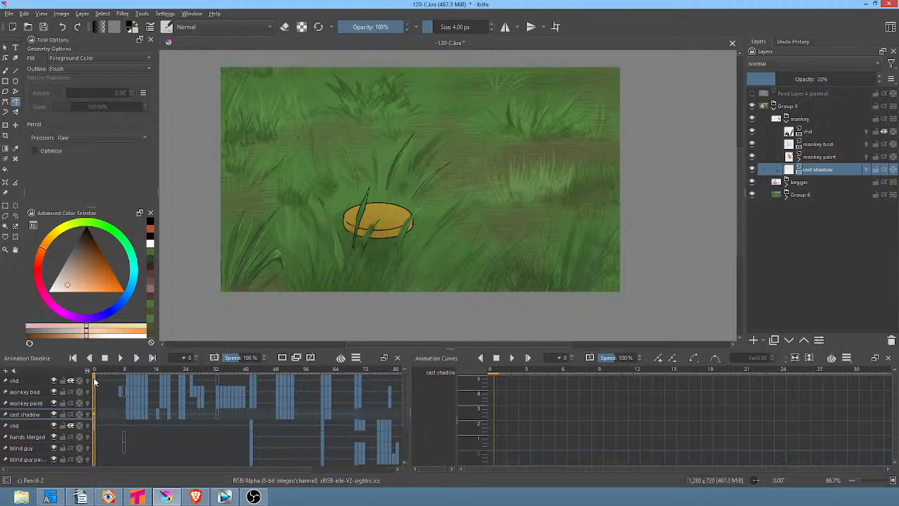